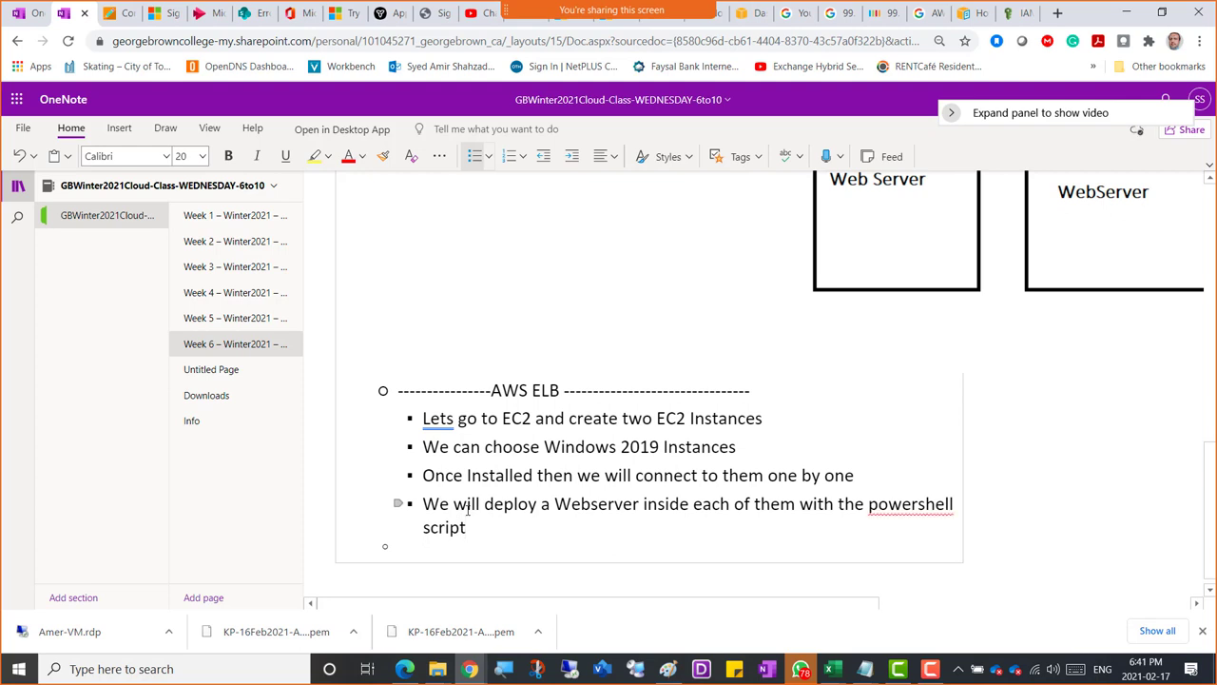
- Finish 'scripts', then add bullets on deploying and configuring, then testing, the load balancer
type("s")
key("Return")
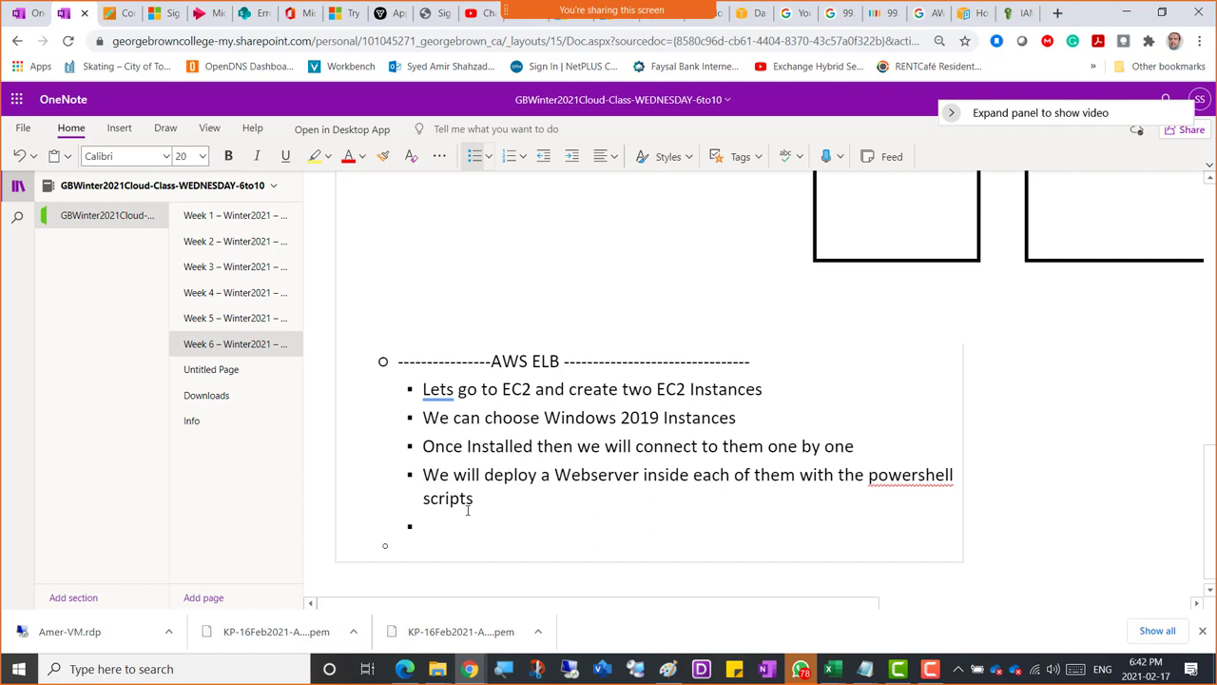
type("We will deploy the l")
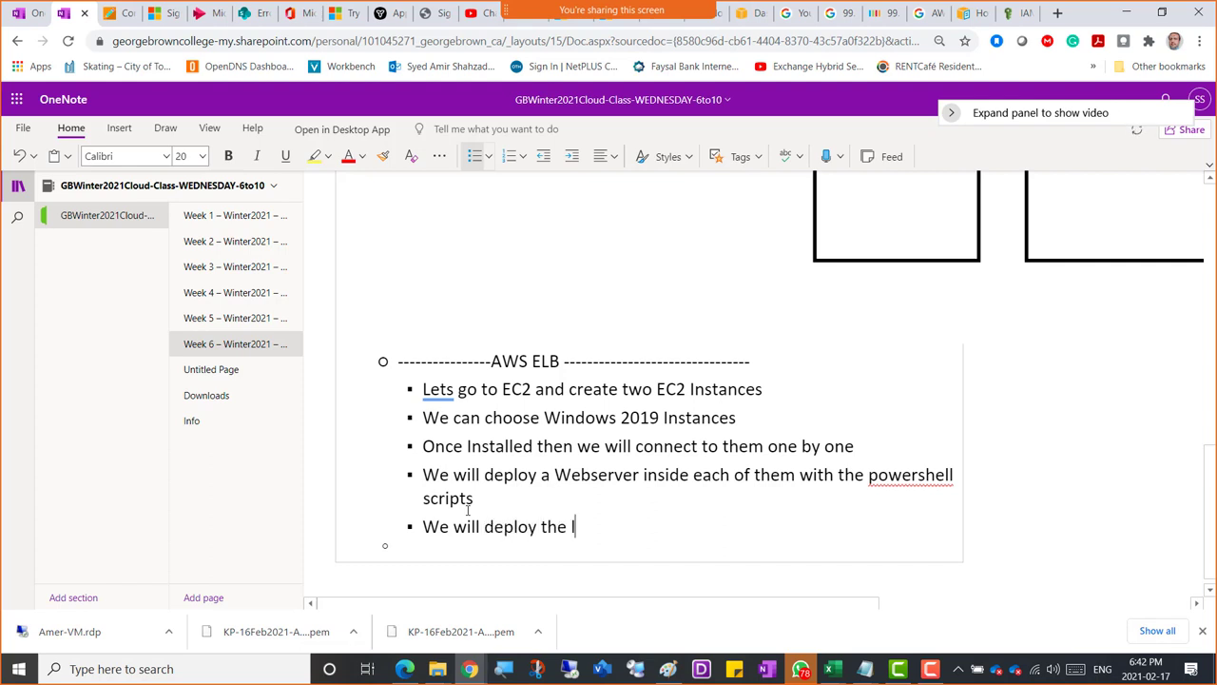
type("oad balancer")
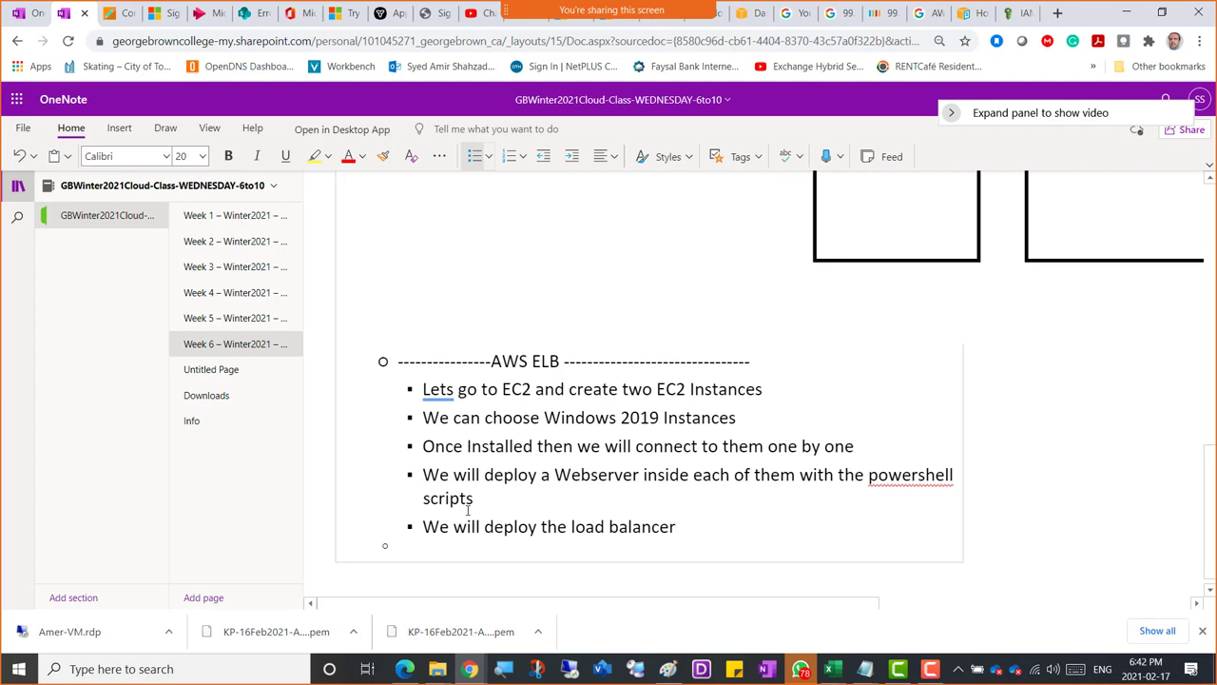
type("and configure al")
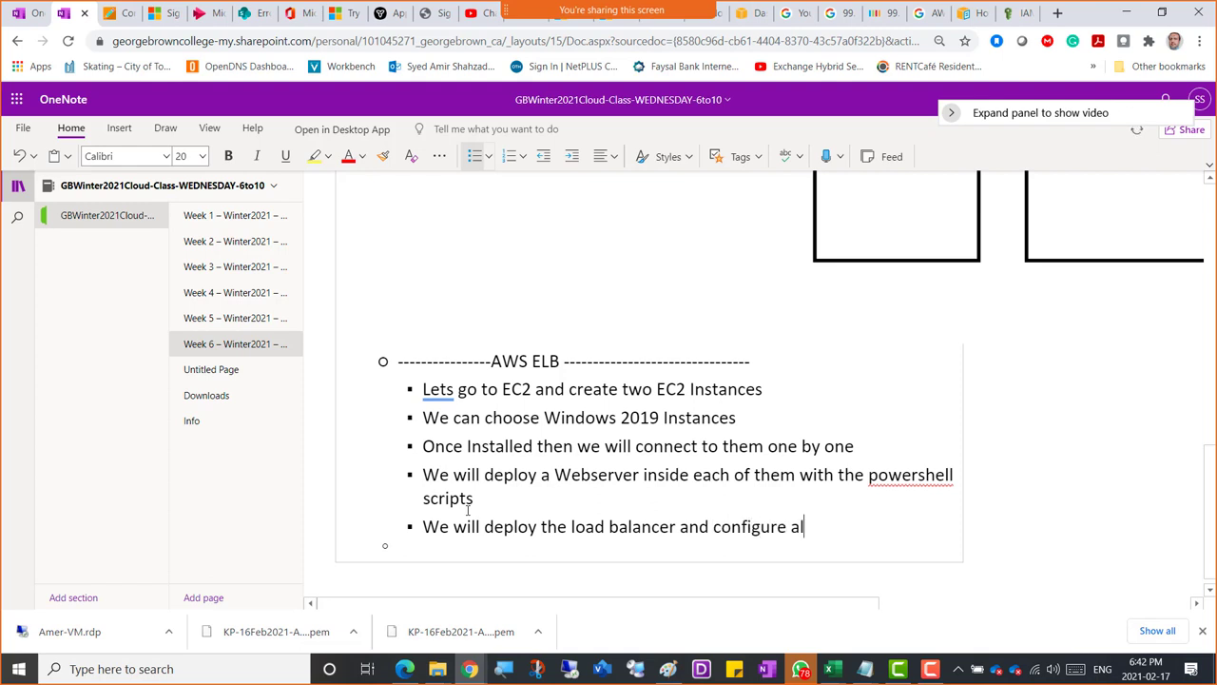
type("l the c")
type("omponents of t")
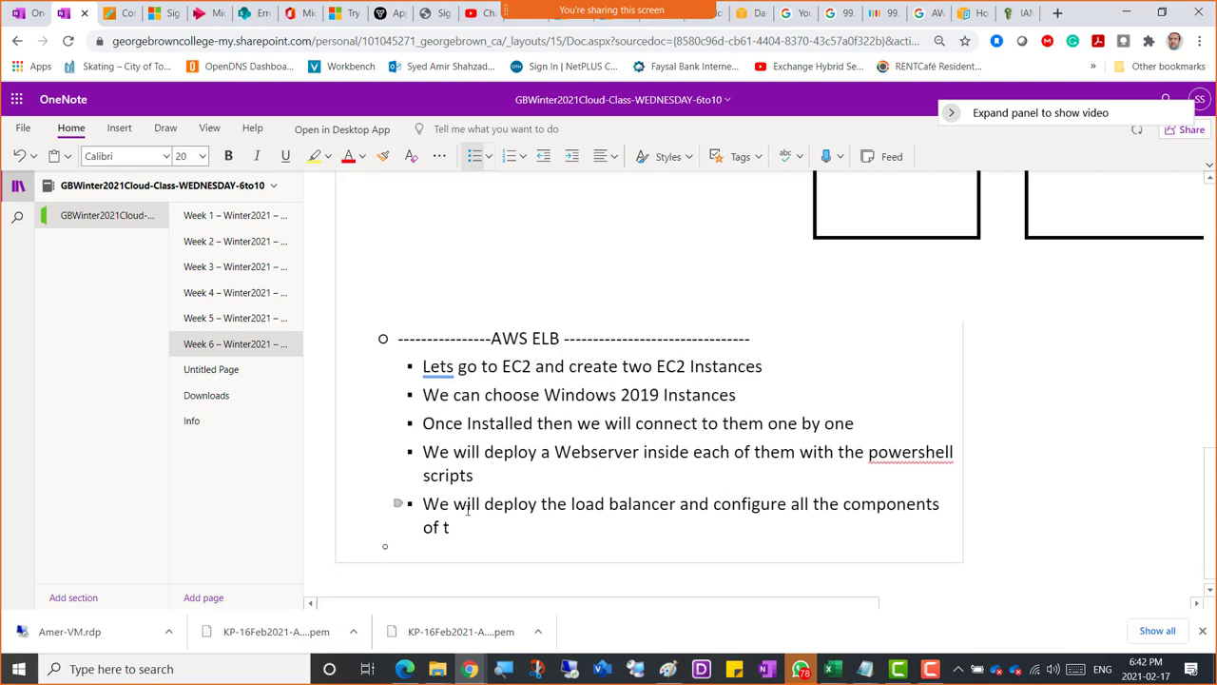
key("BackSpace")
type("it")
key("Return")
type("We will ")
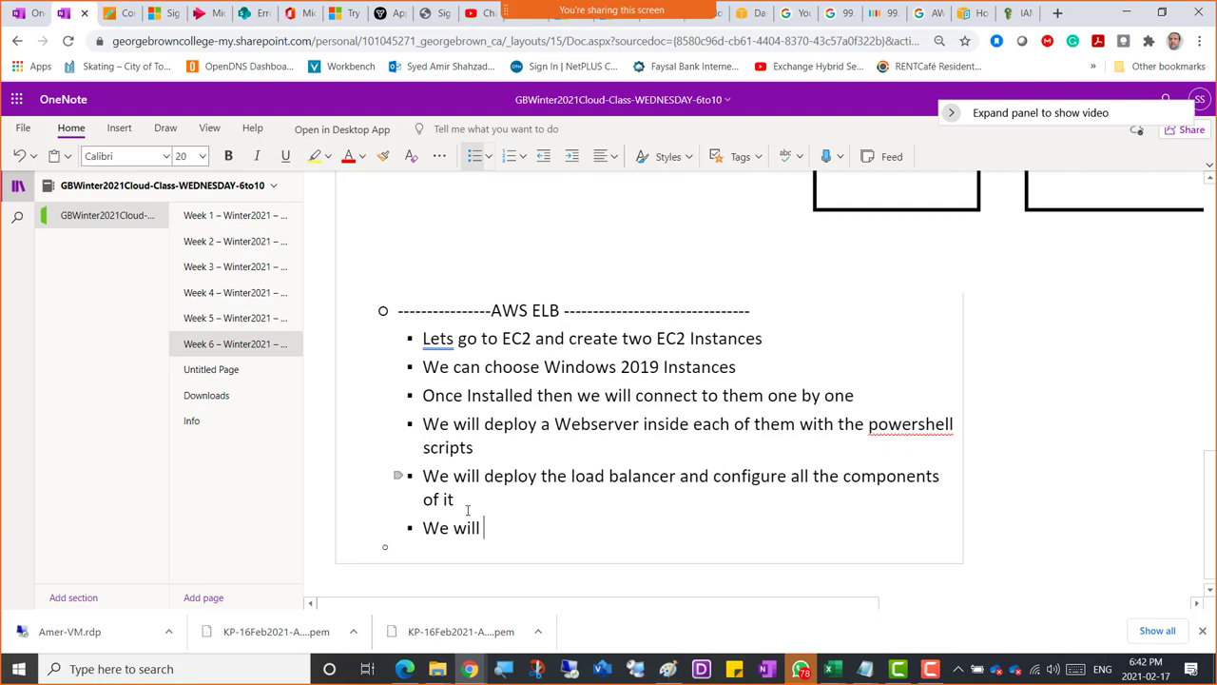
type("then test the ")
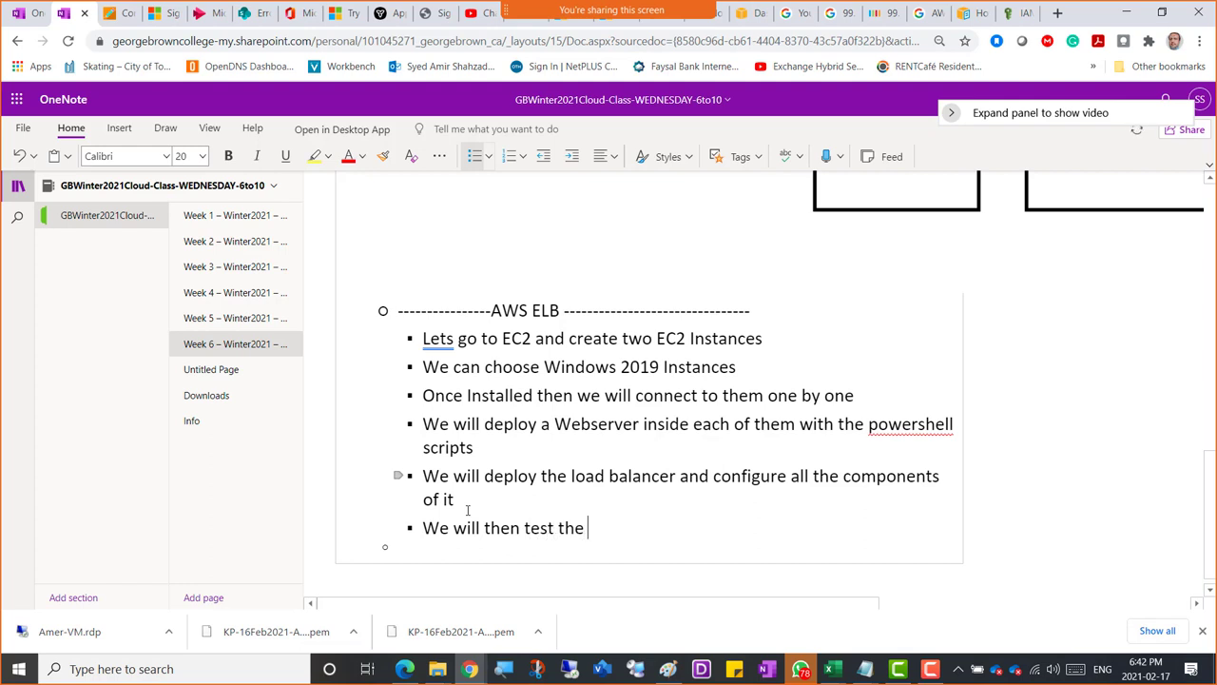
type("load balancer")
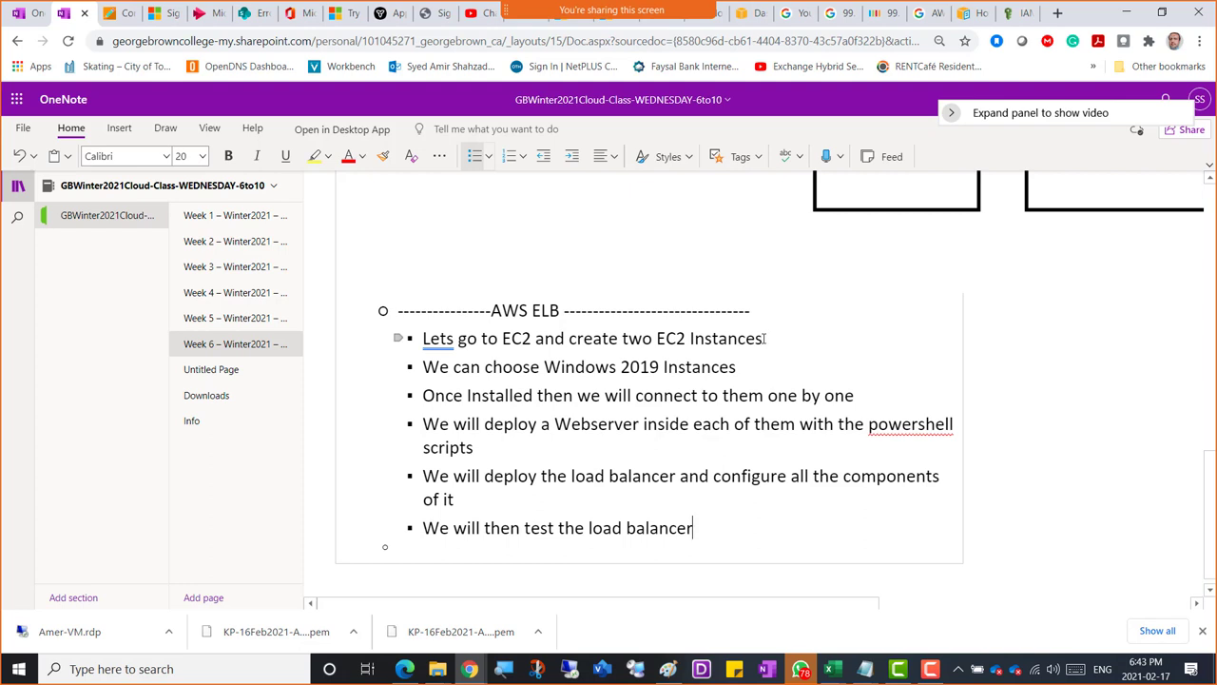
- Add a sub-point about creating two instances in different availability Zones to test Cross-Zone Load balancing
scroll(767, 338, "up", 1)
key("Return")
key("Tab")
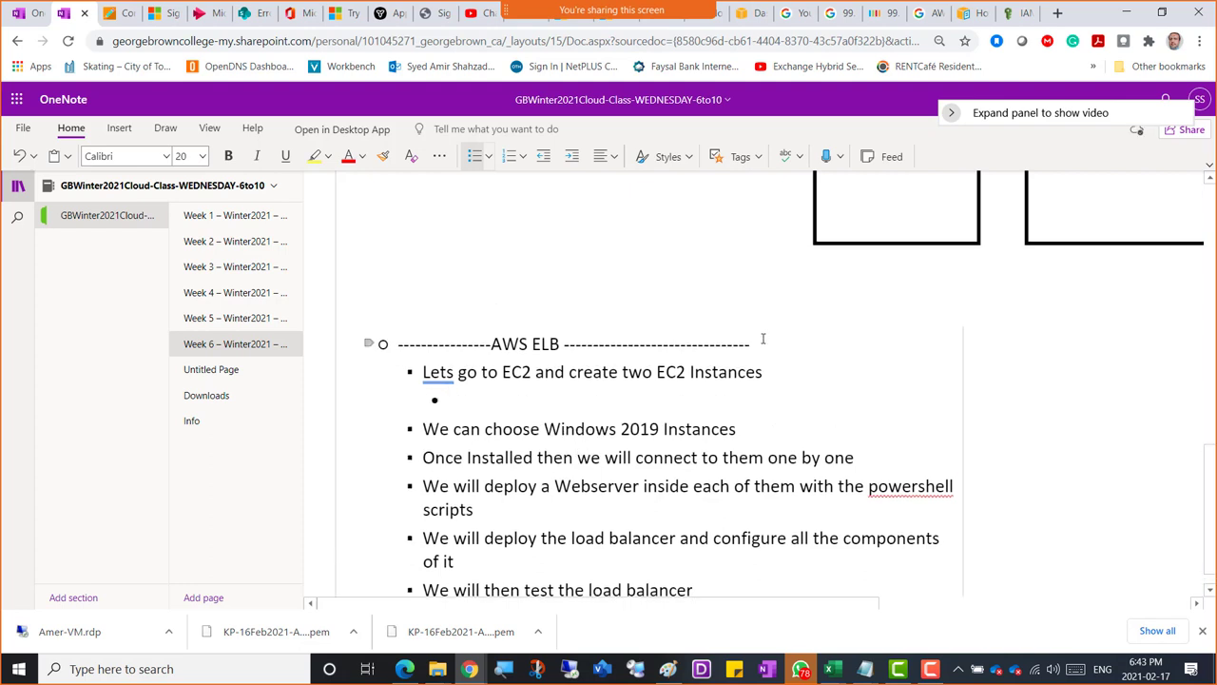
type("Lets create the t")
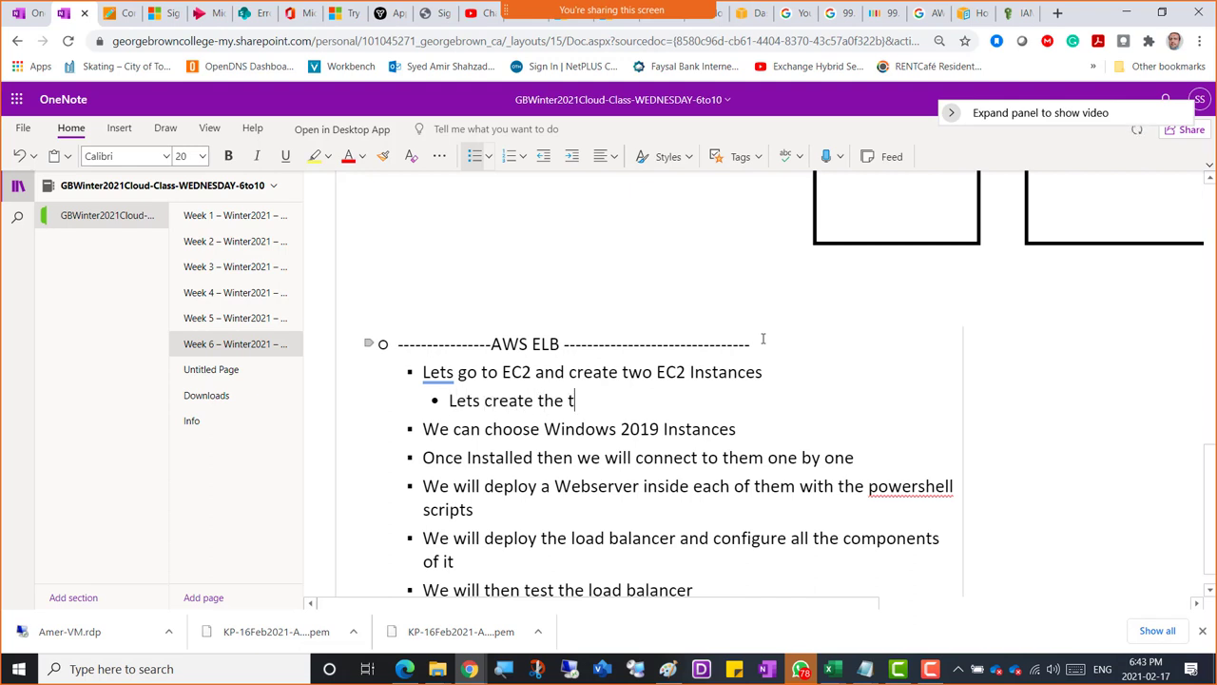
type("wo instances i")
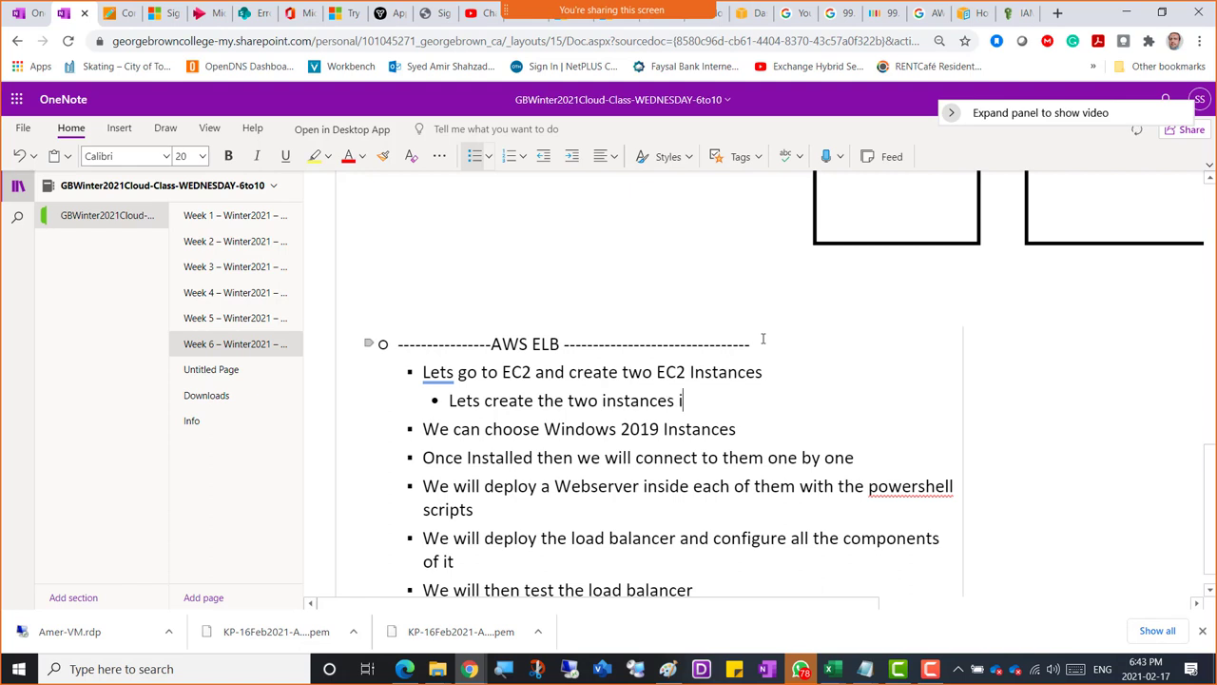
type("n two difere")
key("BackSpace")
key("BackSpace")
key("BackSpace")
type("ferent")
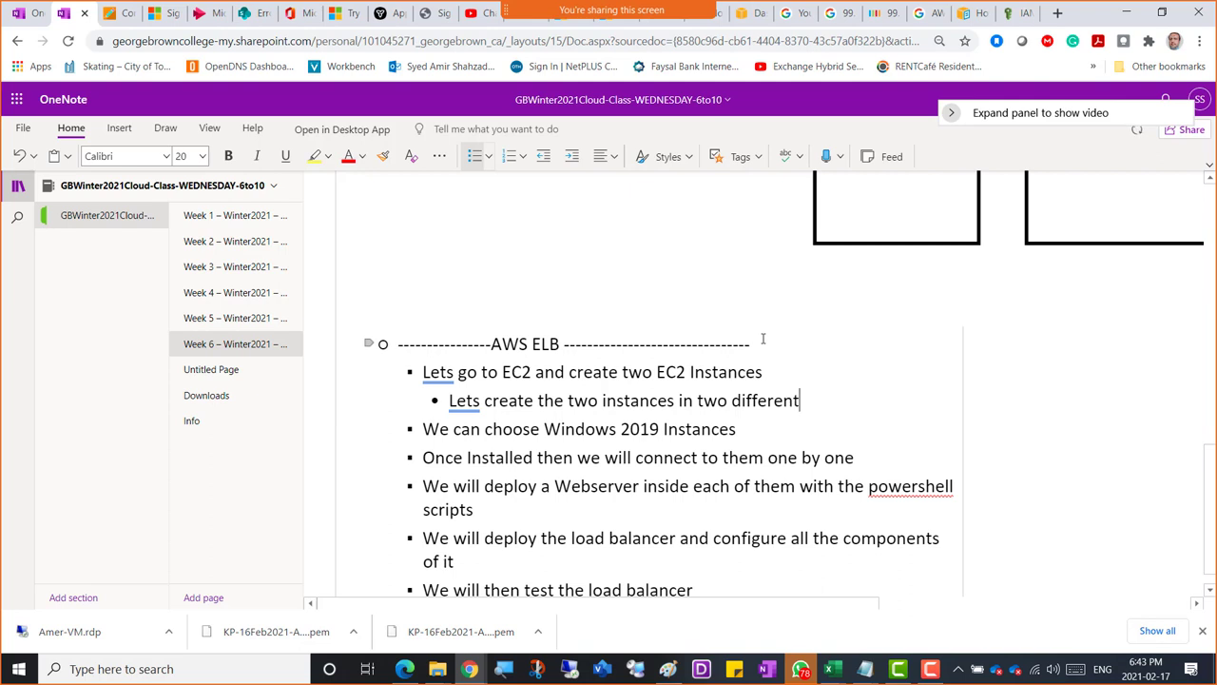
type(" availability Zones")
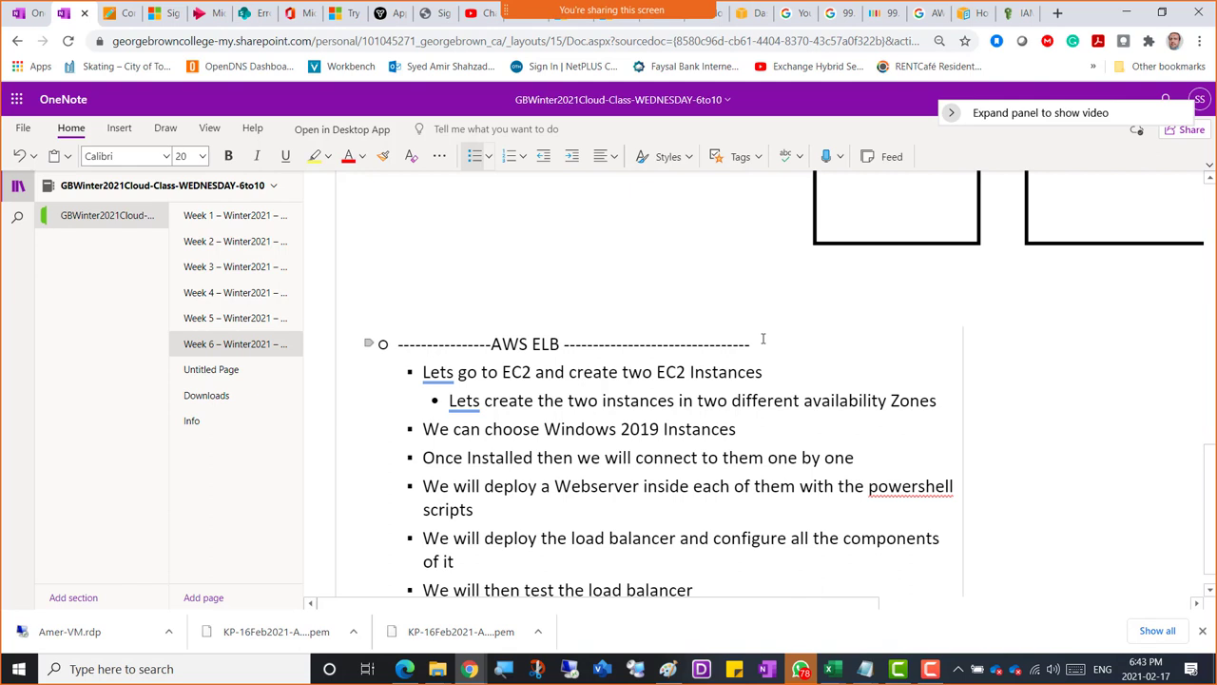
type("to test C")
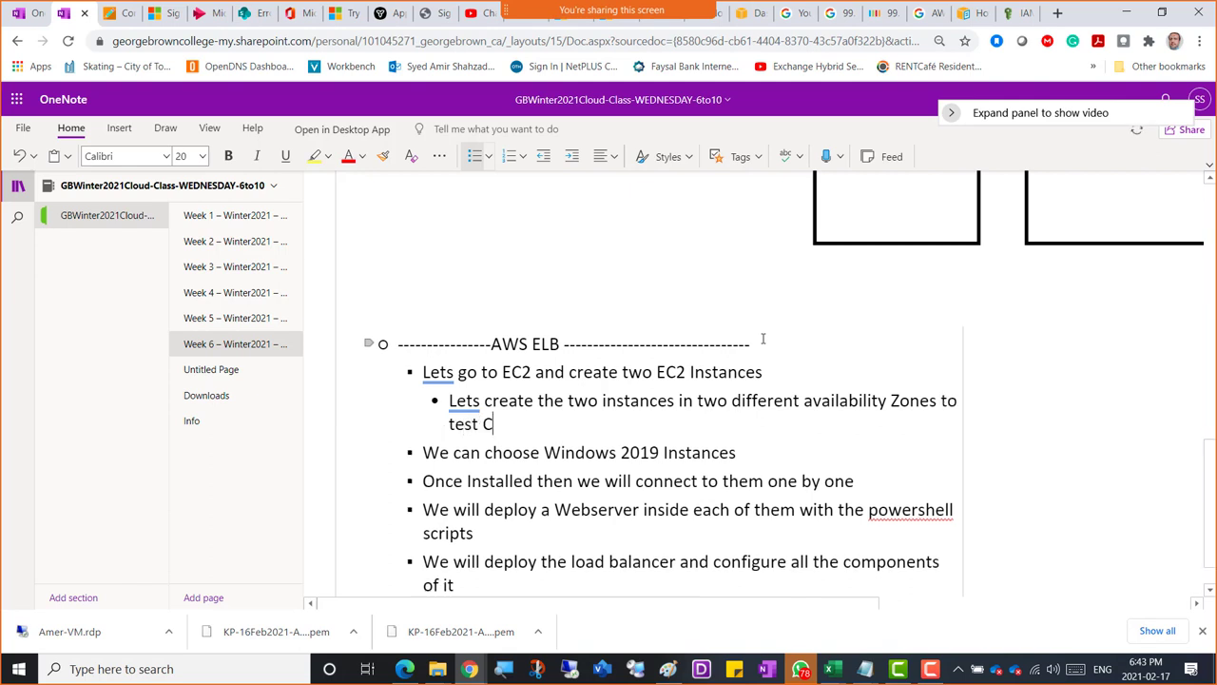
type("ross-Zo")
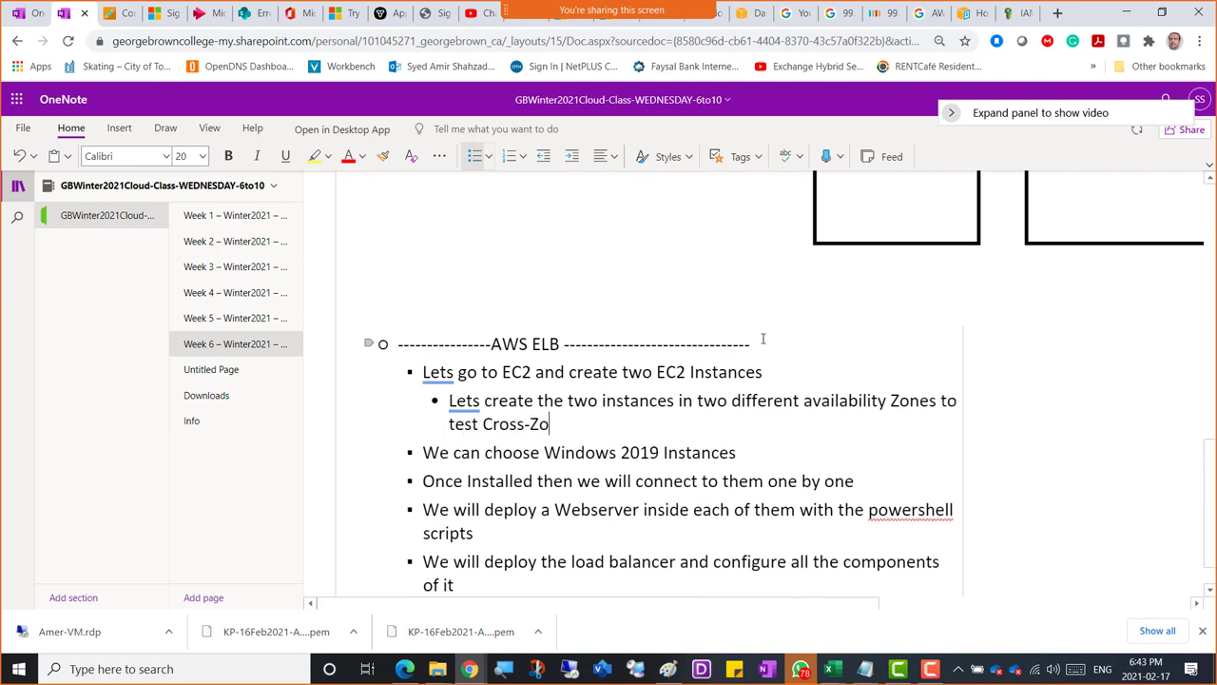
type("ne Load bala")
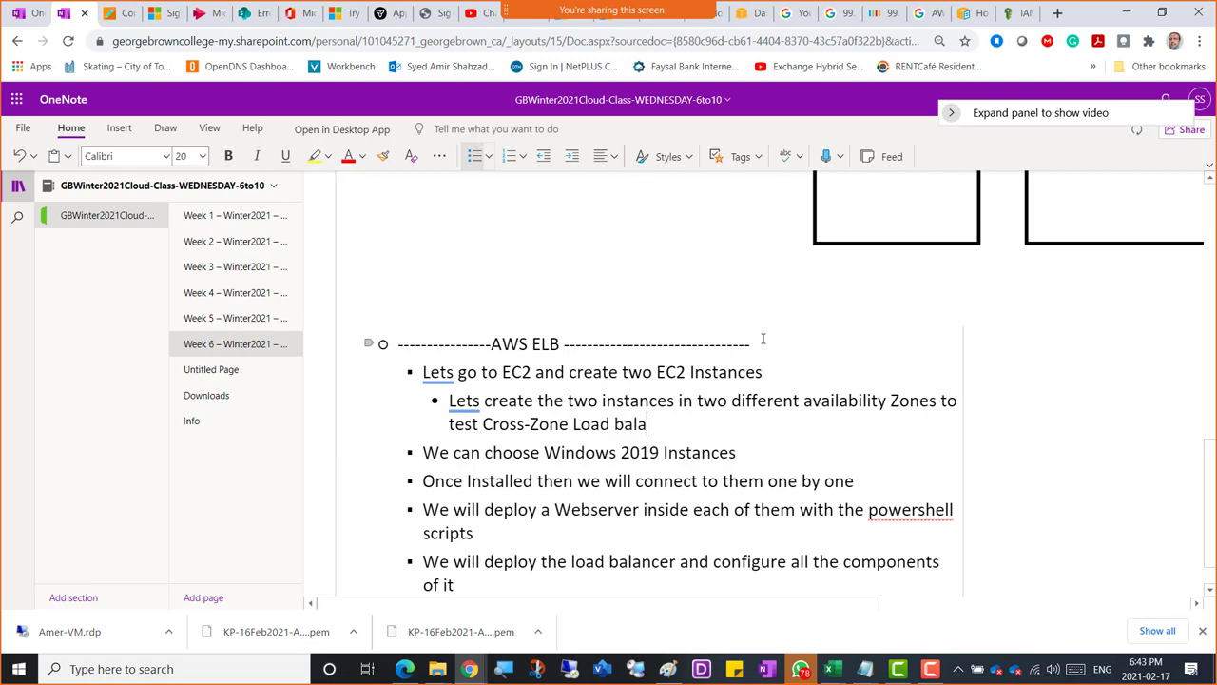
type("ncing")
- Add a sub-point on naming the instances AmirVM01 and AmirVM02, and make Windows 2019 a sub-bullet
key("Return")
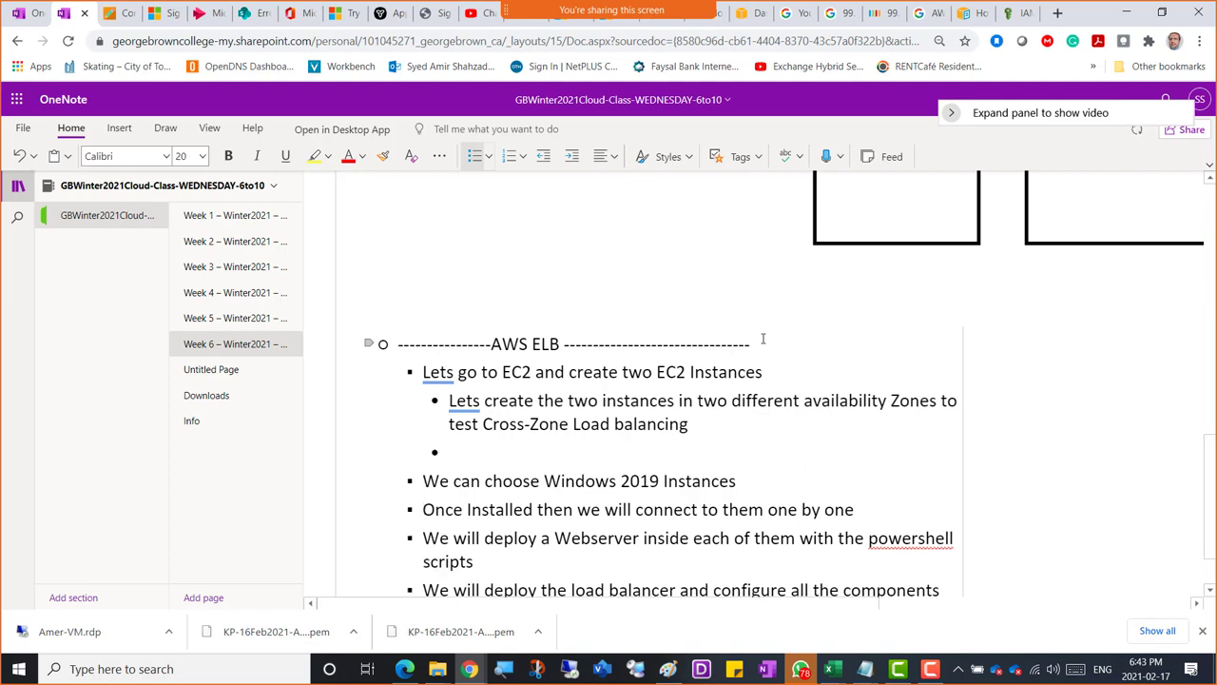
type("Once the two insta")
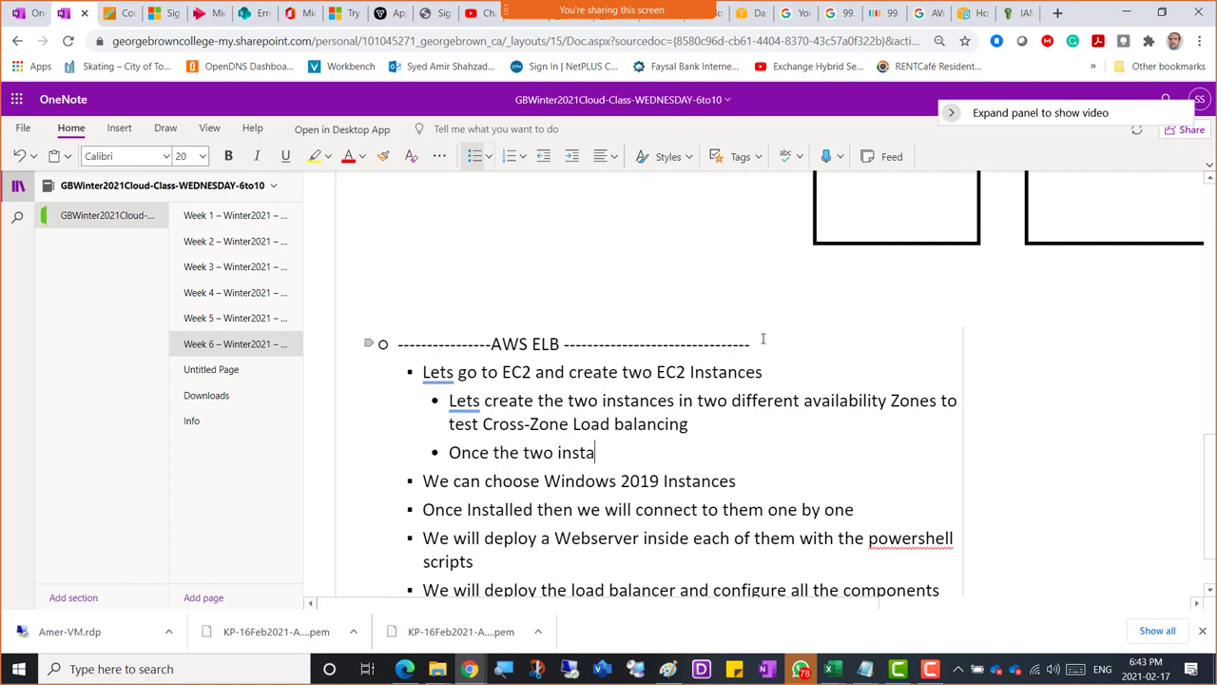
type("nces are created then we need ")
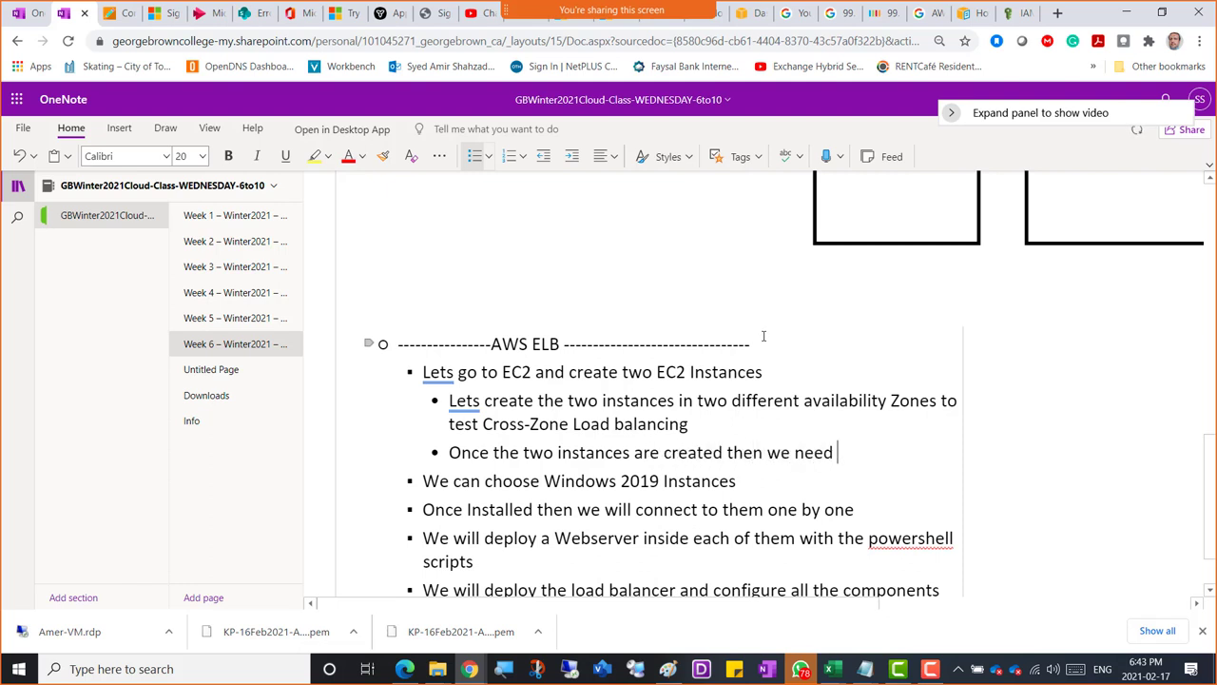
type("to name them ")
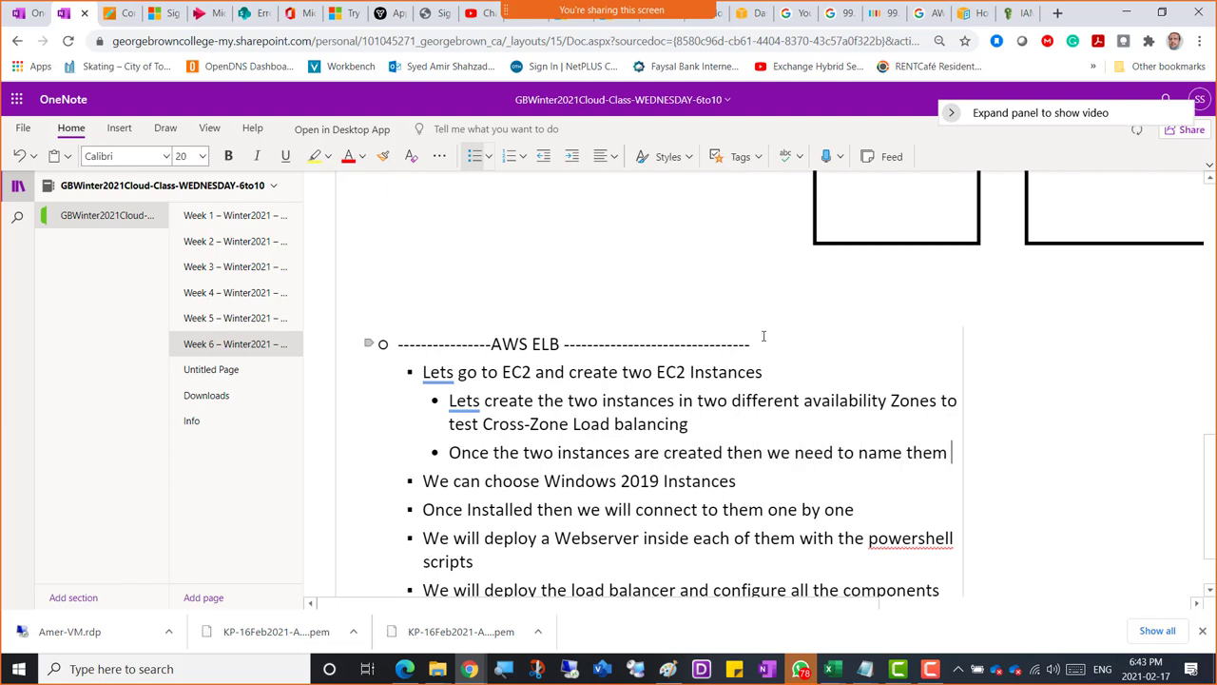
type("Amir")
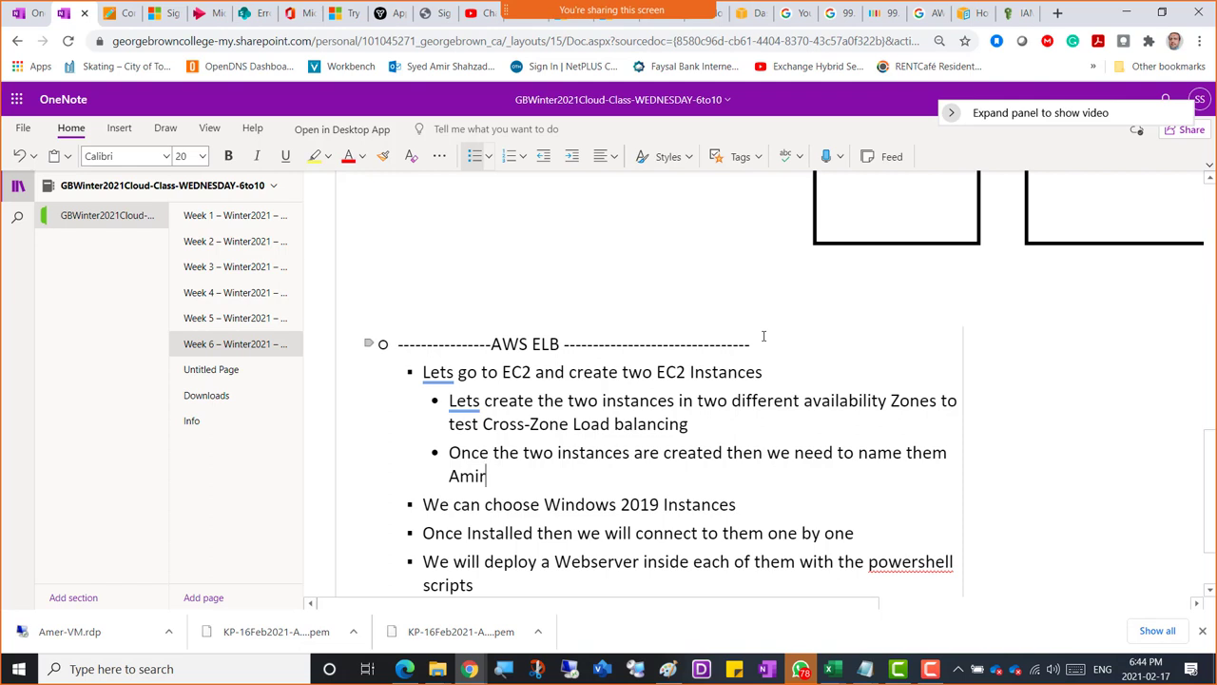
type("VM01 and ")
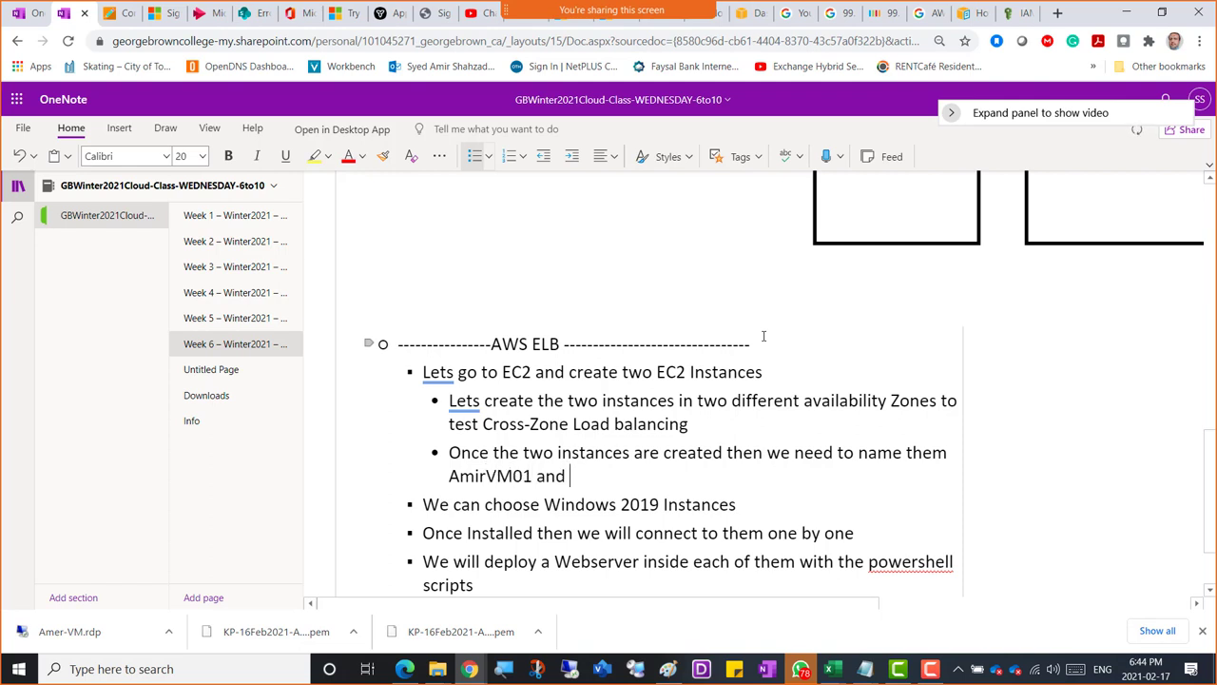
type("AmirVM02")
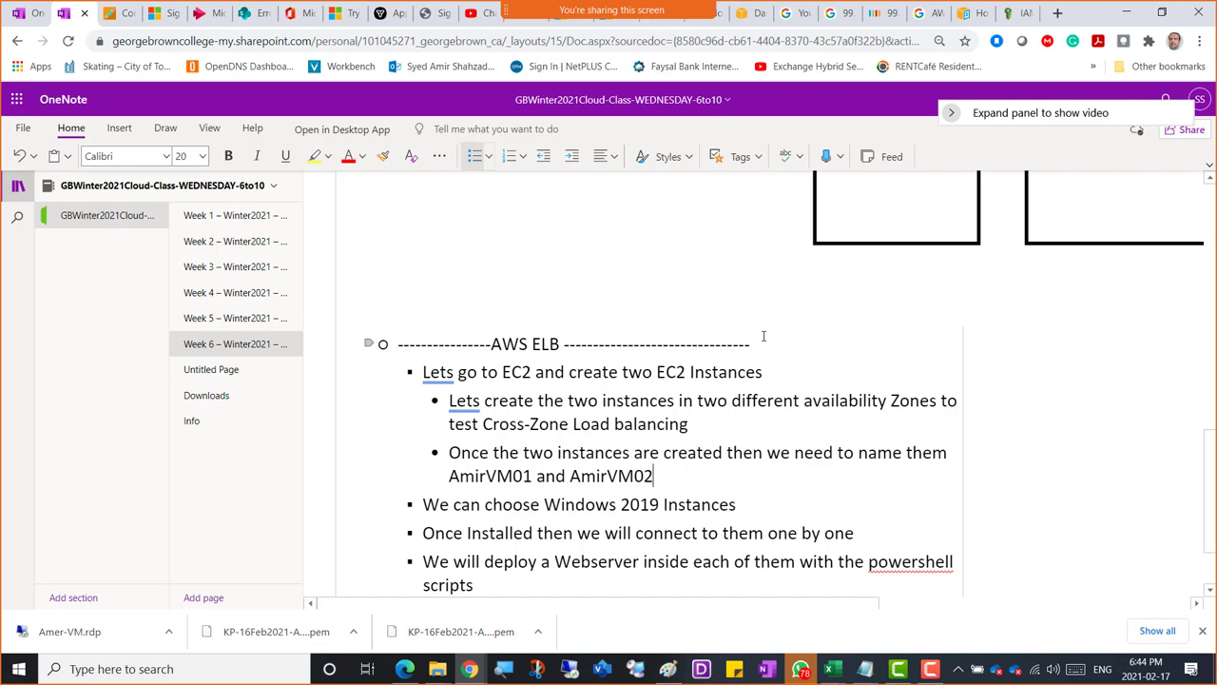
key("Delete")
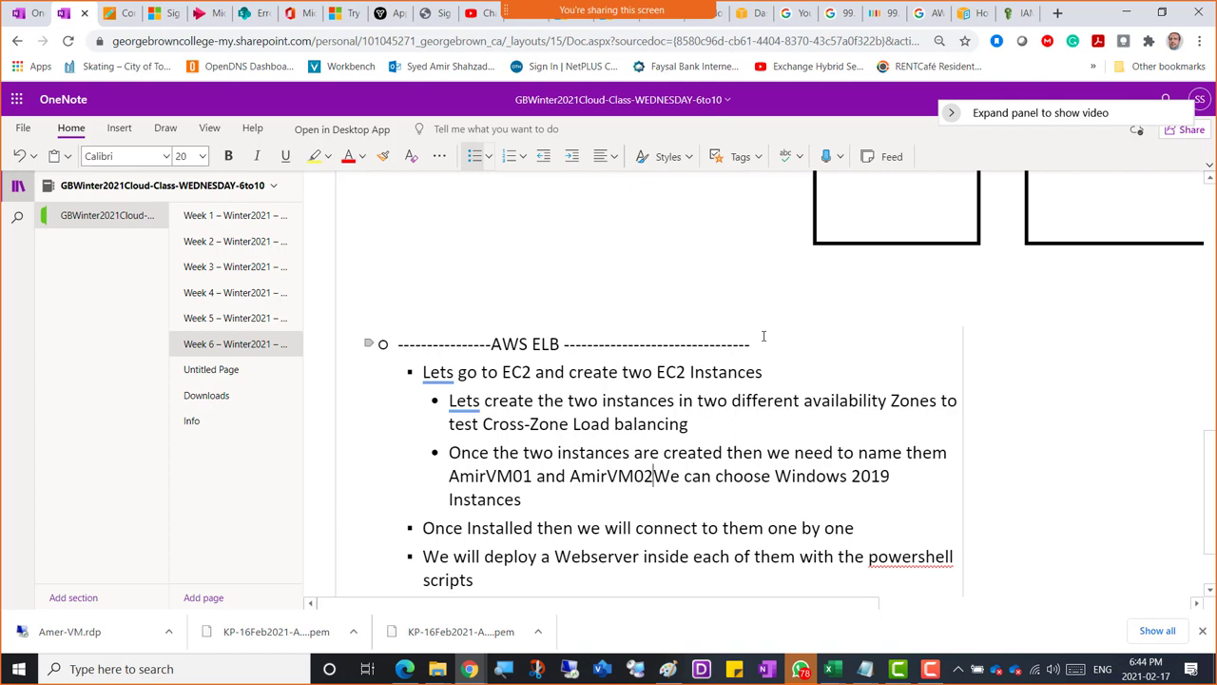
key("Return")
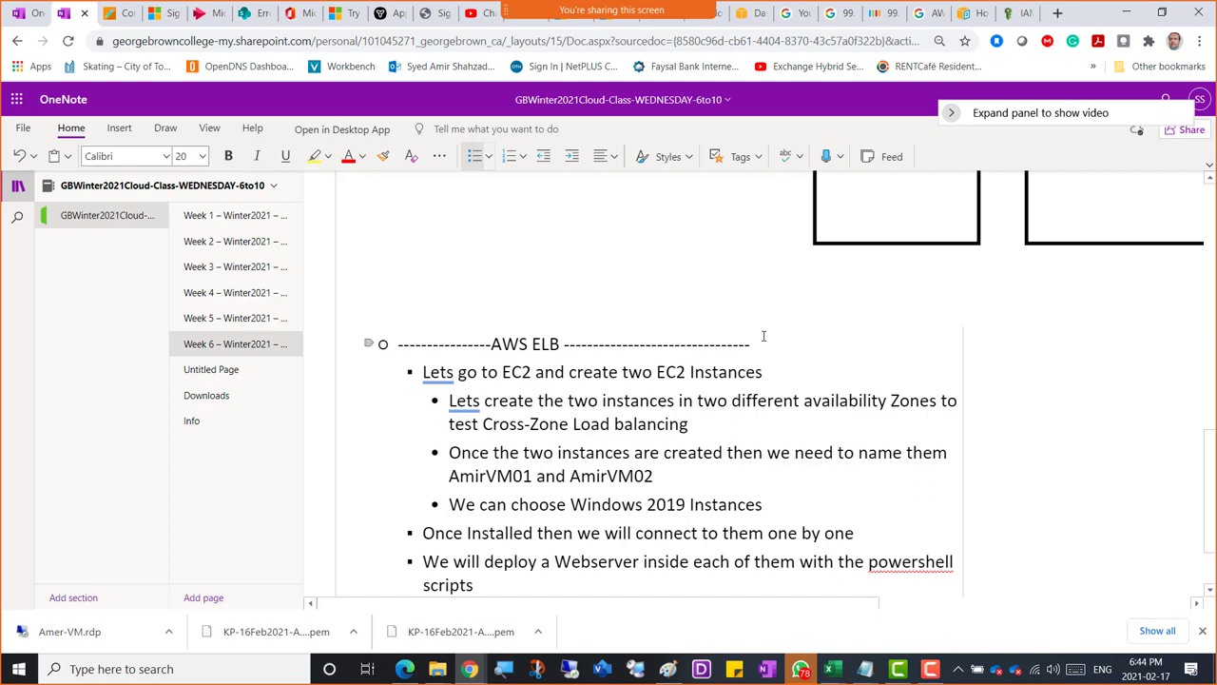
- Leave the OneNote notes and bring up the Paint load balancer diagram
key("Down")
scroll(763, 336, "down", 1)
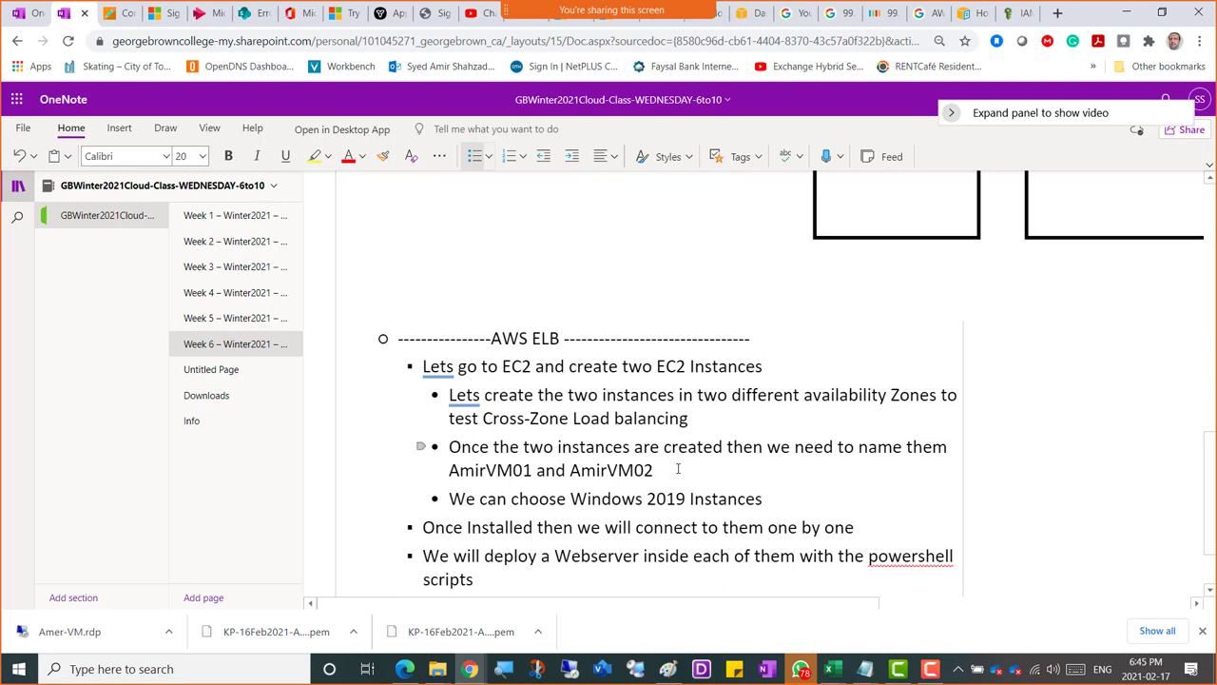
key("alt+Tab")
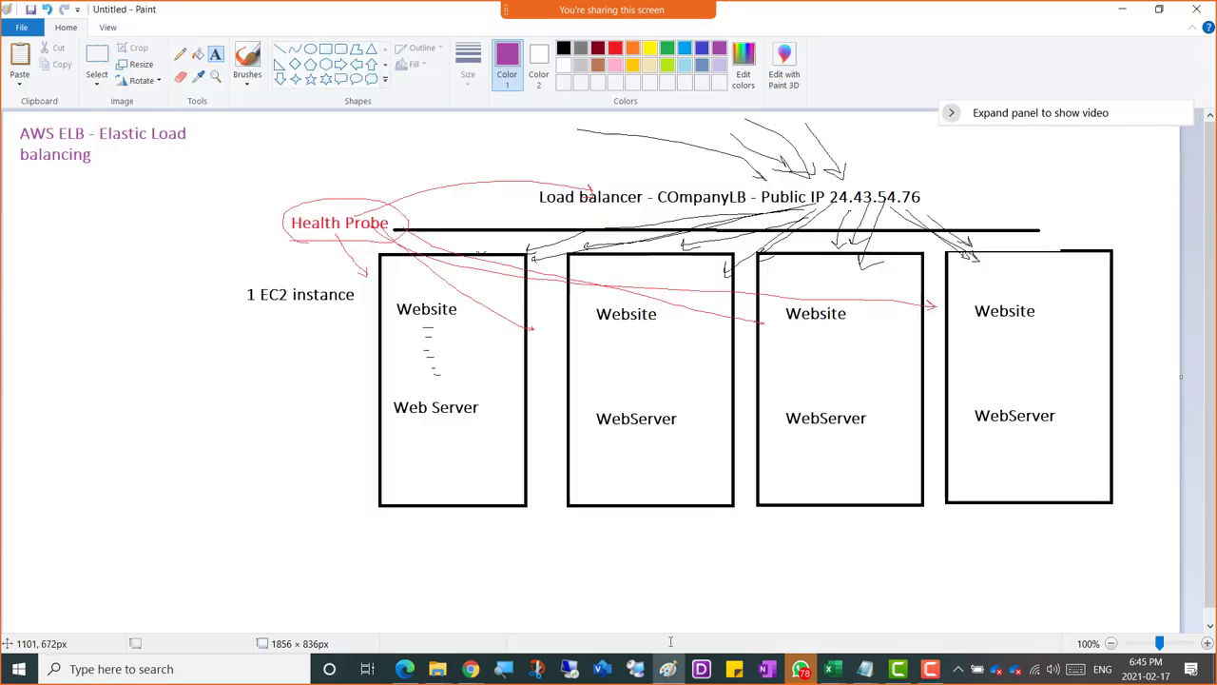
- Start a blank Paint canvas and draw two tall rectangles side by side
left_click(668, 671)
right_click(668, 670)
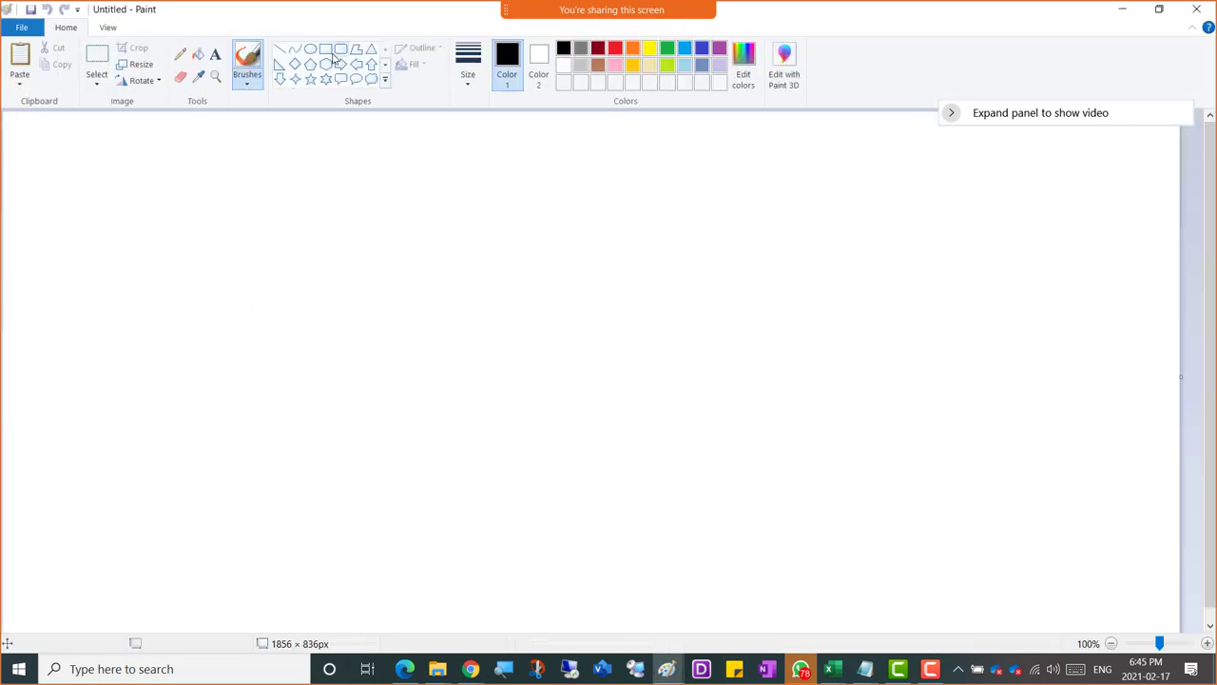
left_click(325, 48)
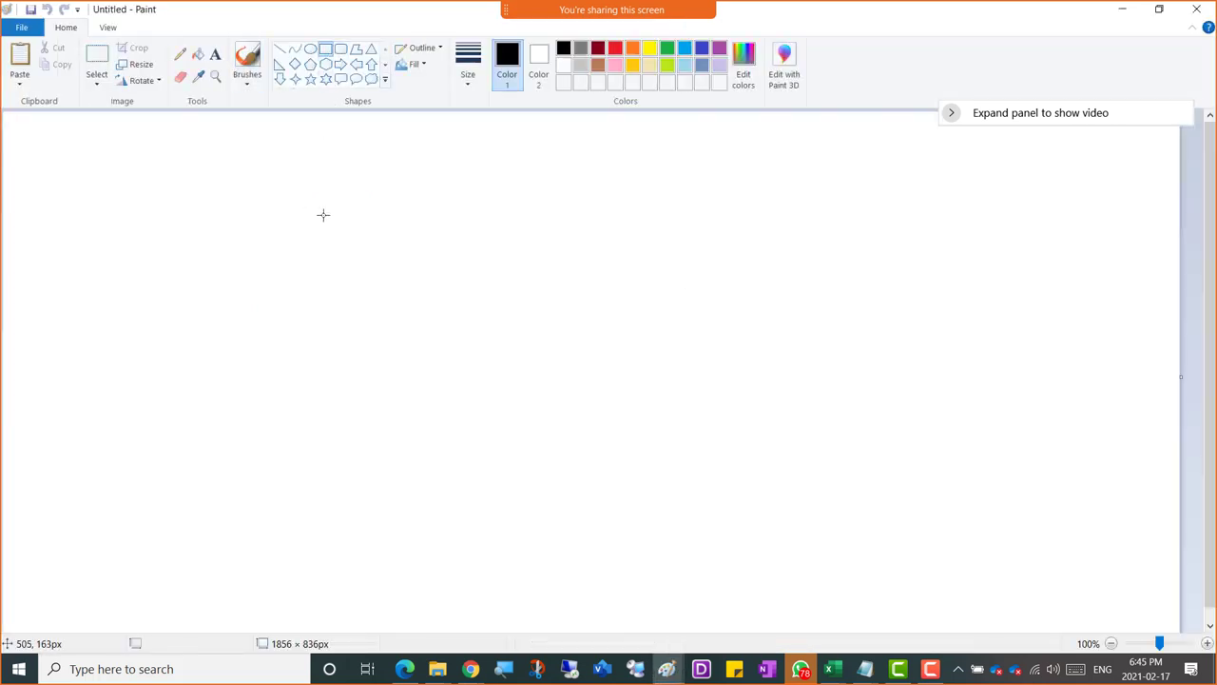
left_click_drag(353, 216, 551, 522)
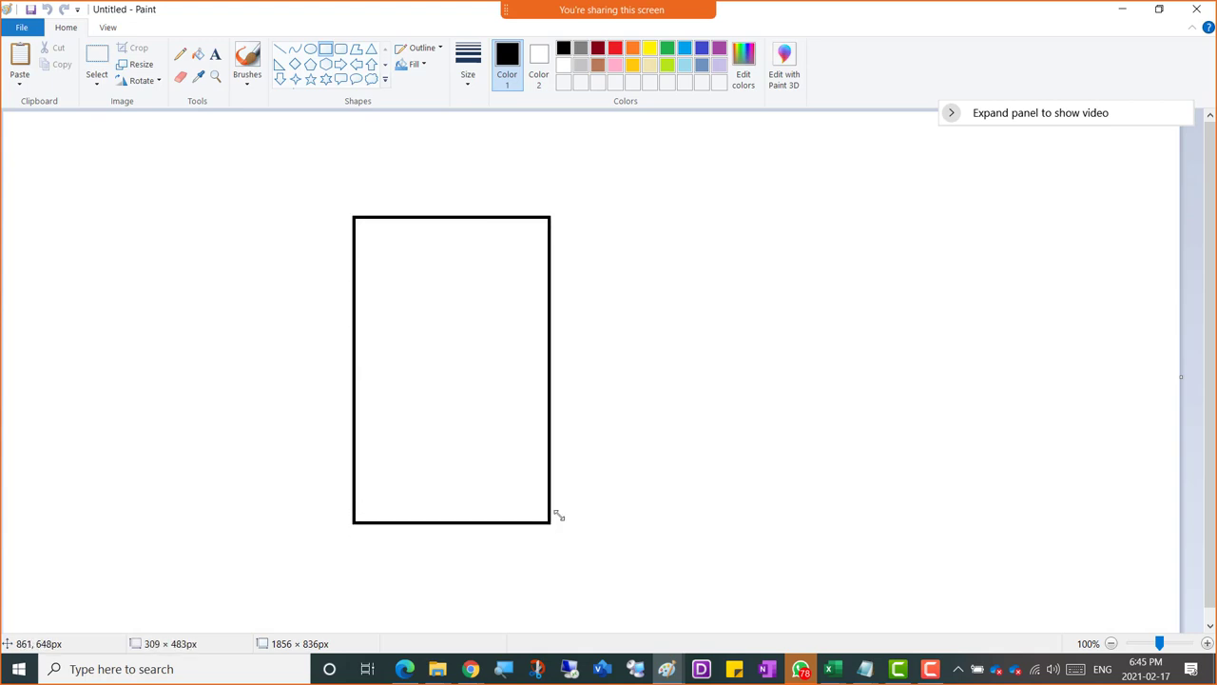
left_click_drag(583, 214, 778, 524)
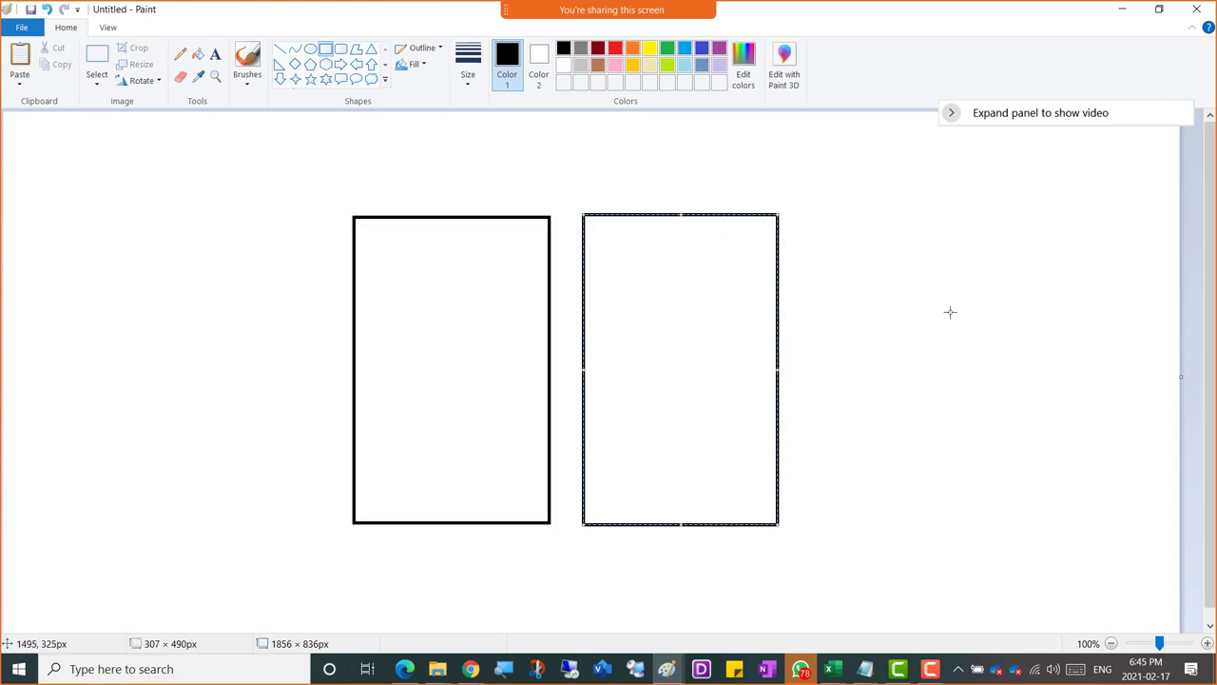
- Label the rectangles AmirVM01 and AmirVM02
left_click(215, 54)
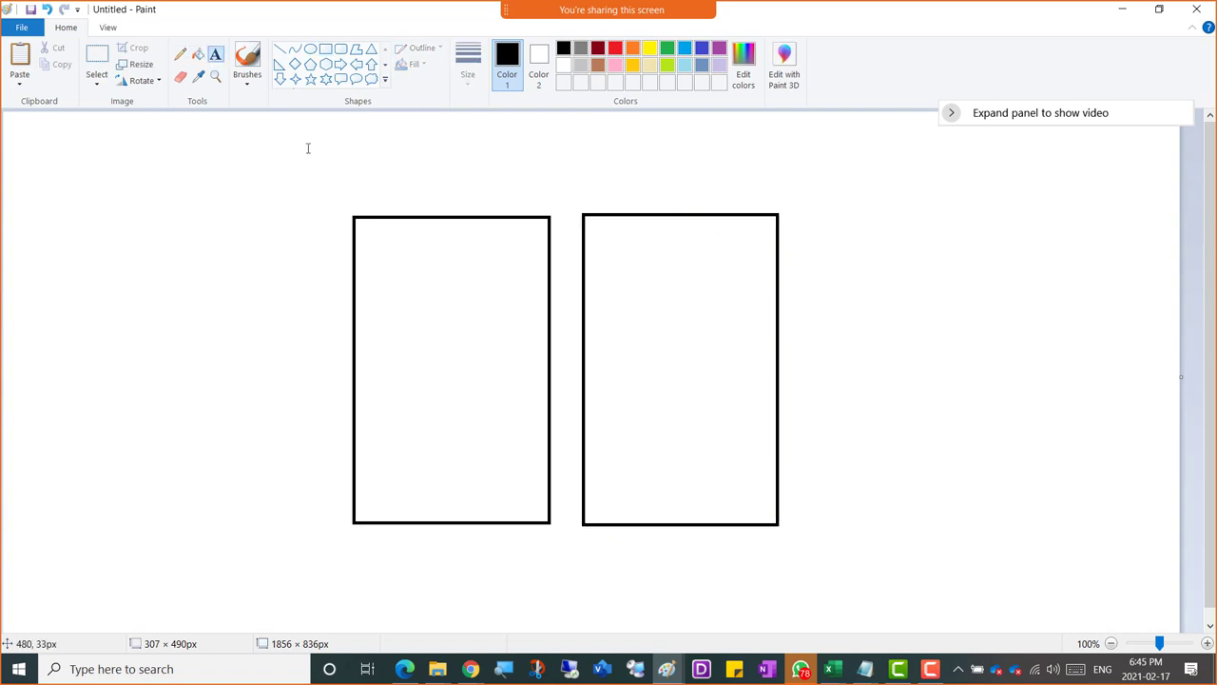
left_click(379, 241)
type("AmirVM")
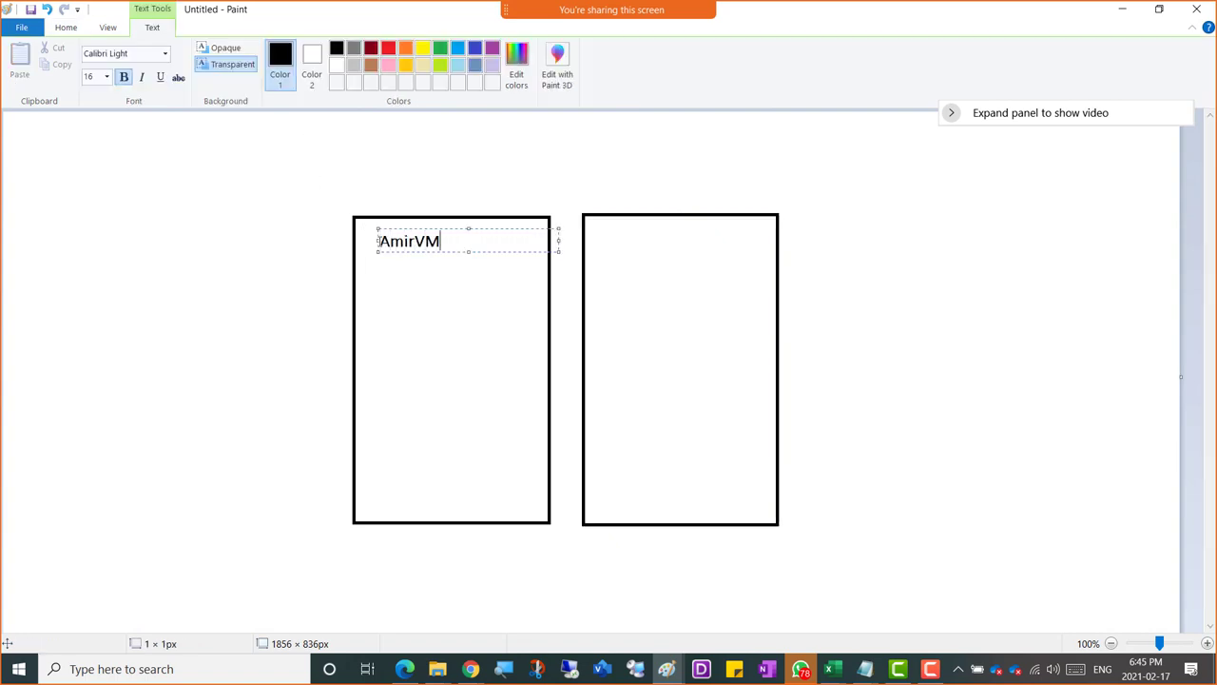
type("01")
key("ctrl+a")
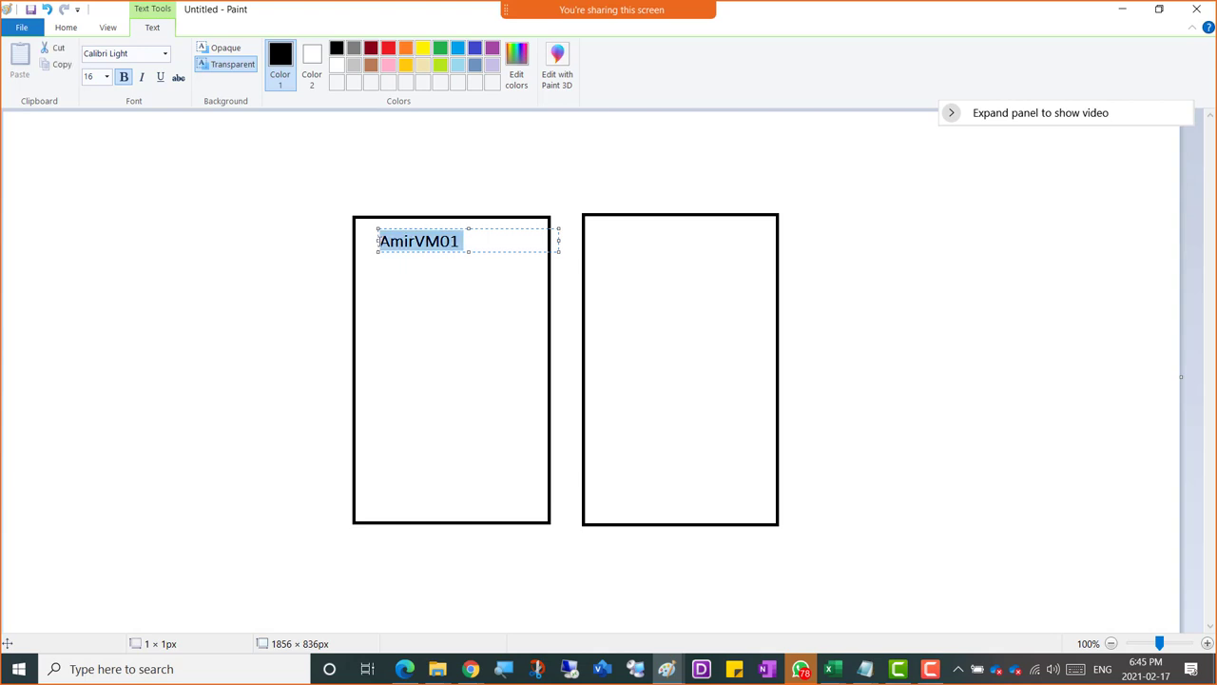
key("ctrl+c")
left_click(602, 243)
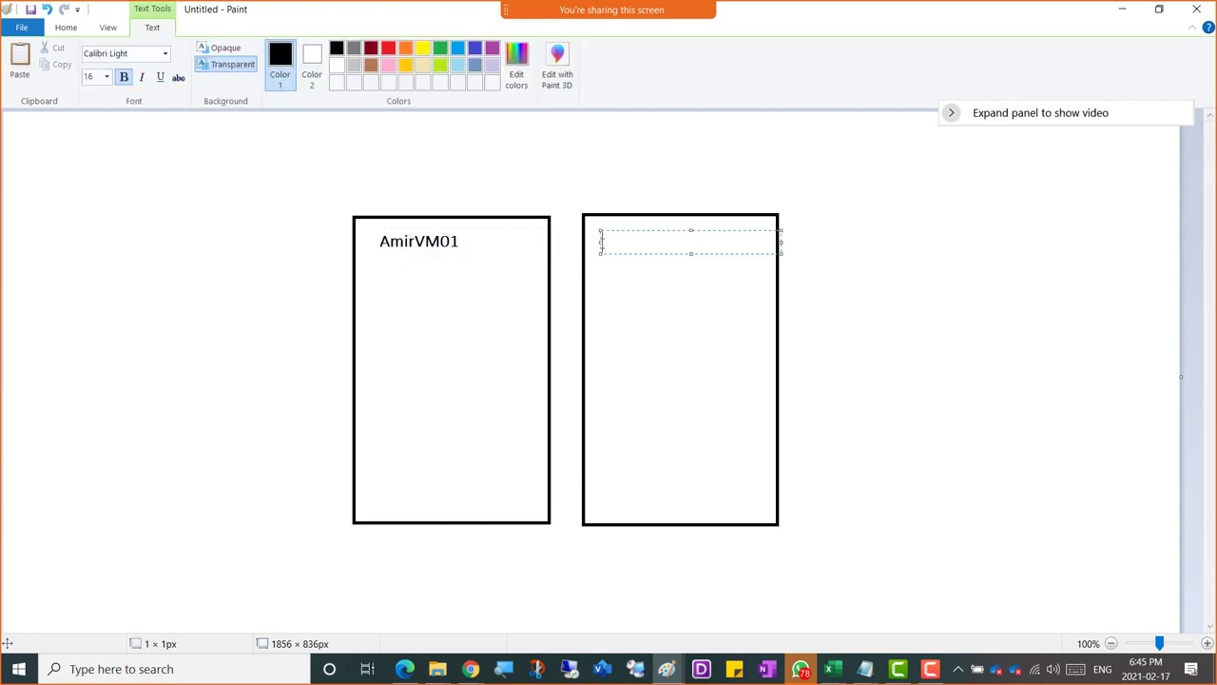
key("ctrl+v")
key("shift+Left")
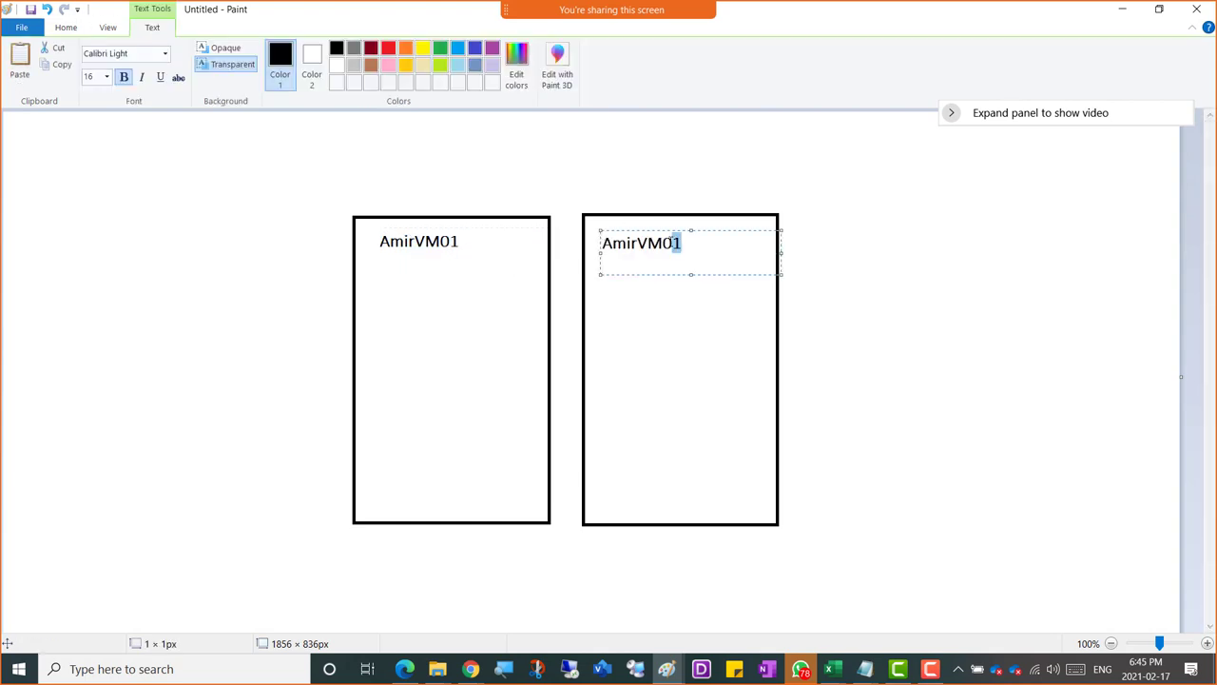
type("2")
left_click(891, 353)
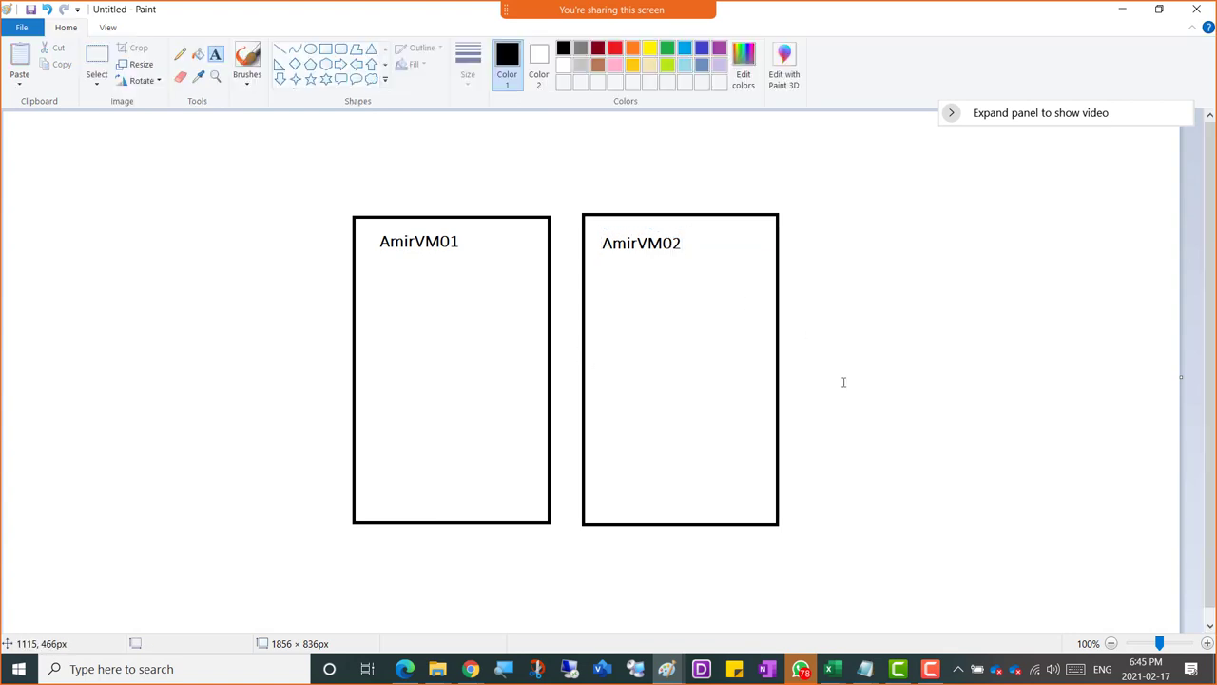
- Write 'Windows Server 2019' under the name in both boxes
left_click(378, 302)
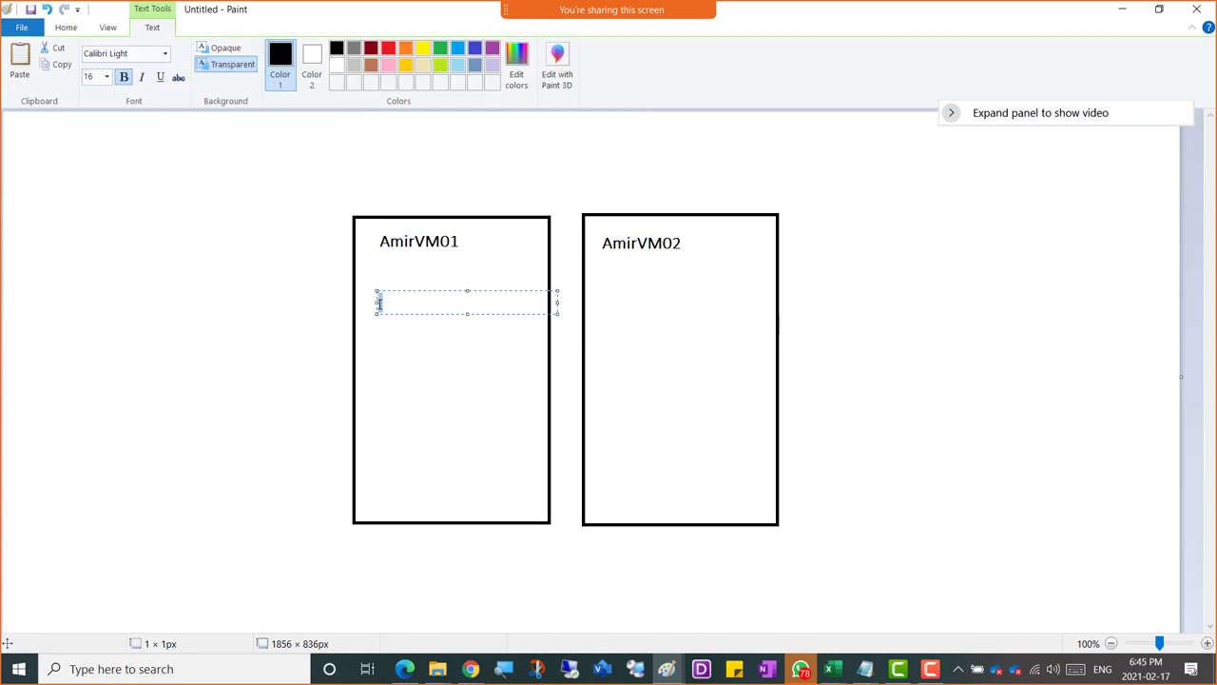
type("Windows ")
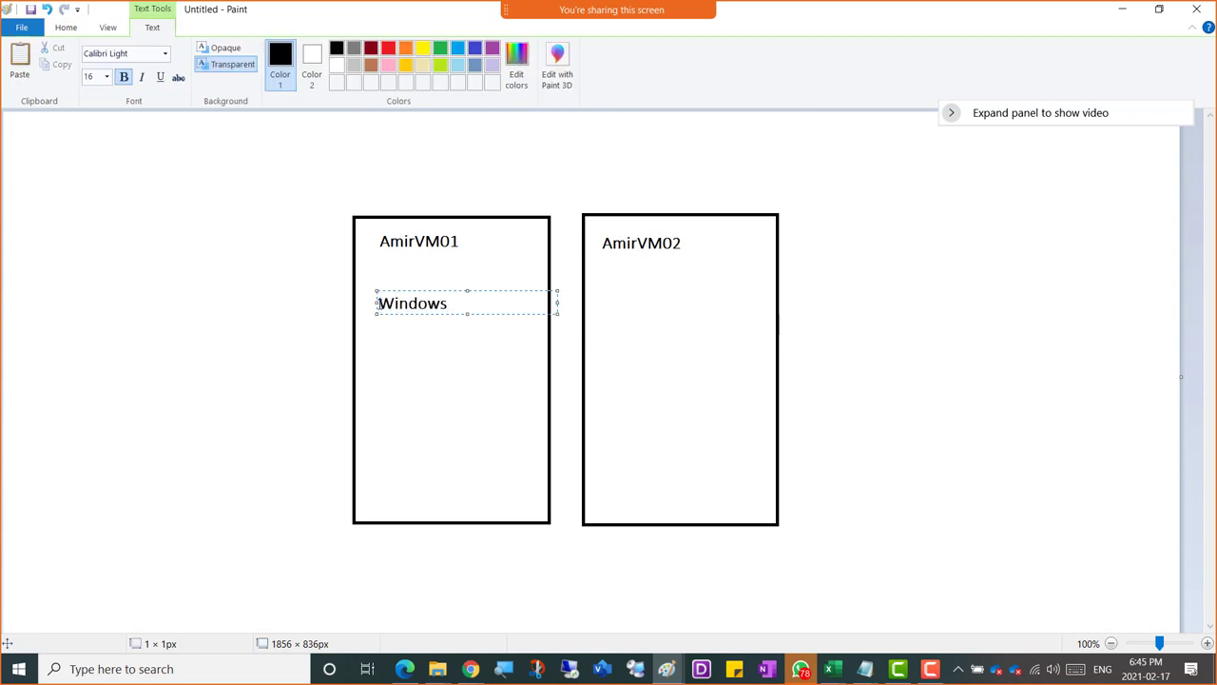
type("Server 2019")
key("ctrl+a")
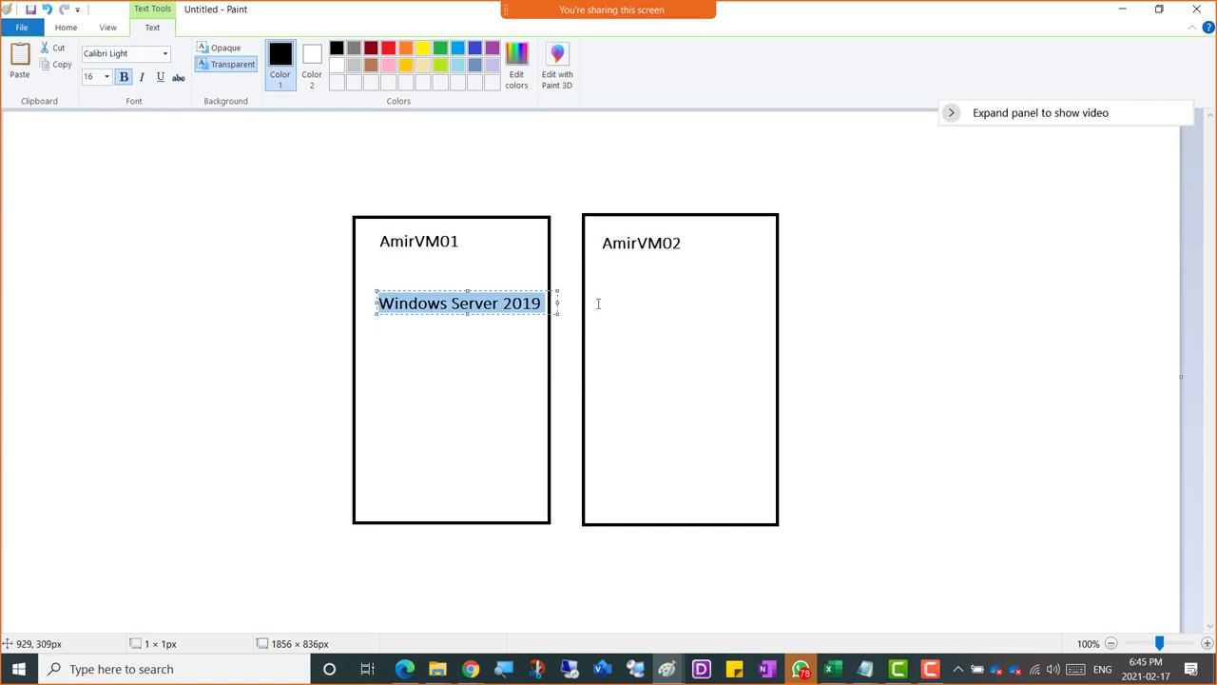
left_click(599, 298)
key("ctrl+v")
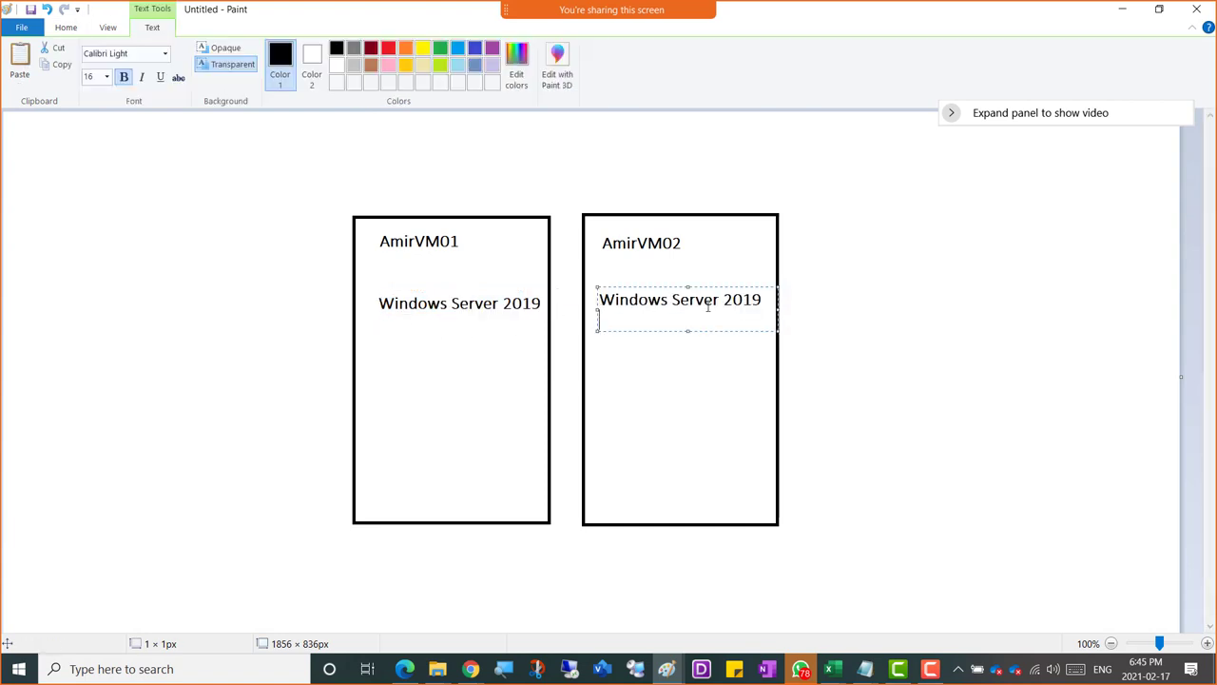
left_click(368, 378)
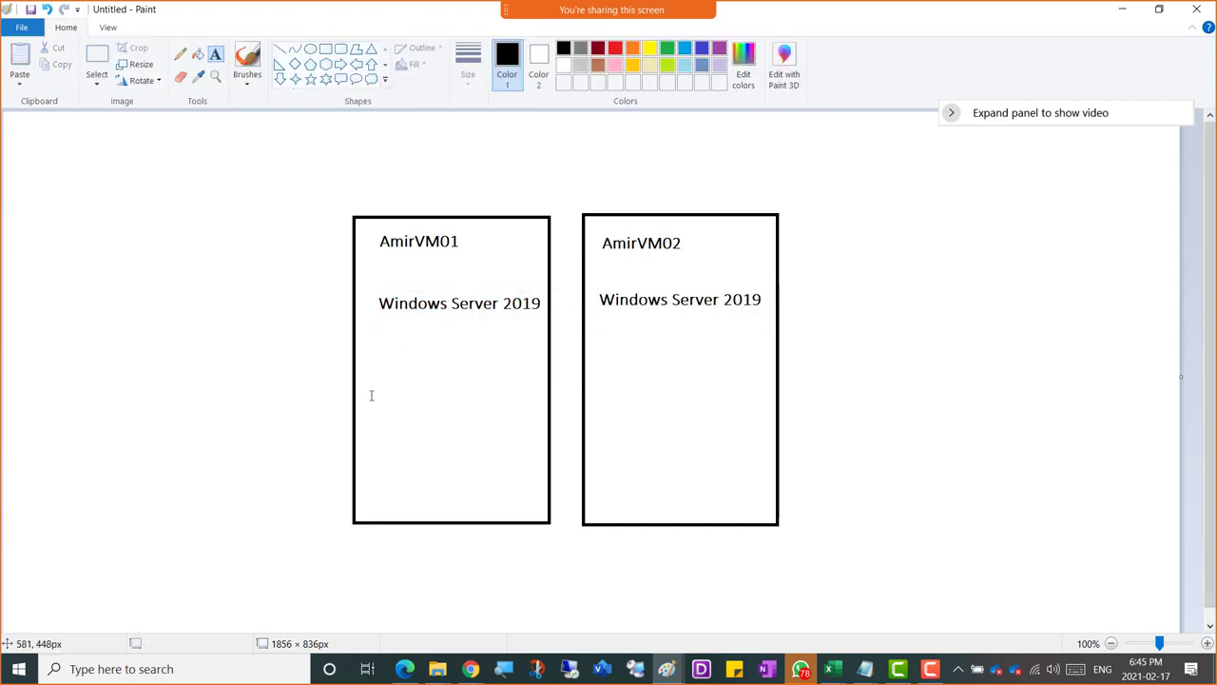
- Add 'WebServer' lower down in both boxes
left_click(372, 382)
type("WebServer")
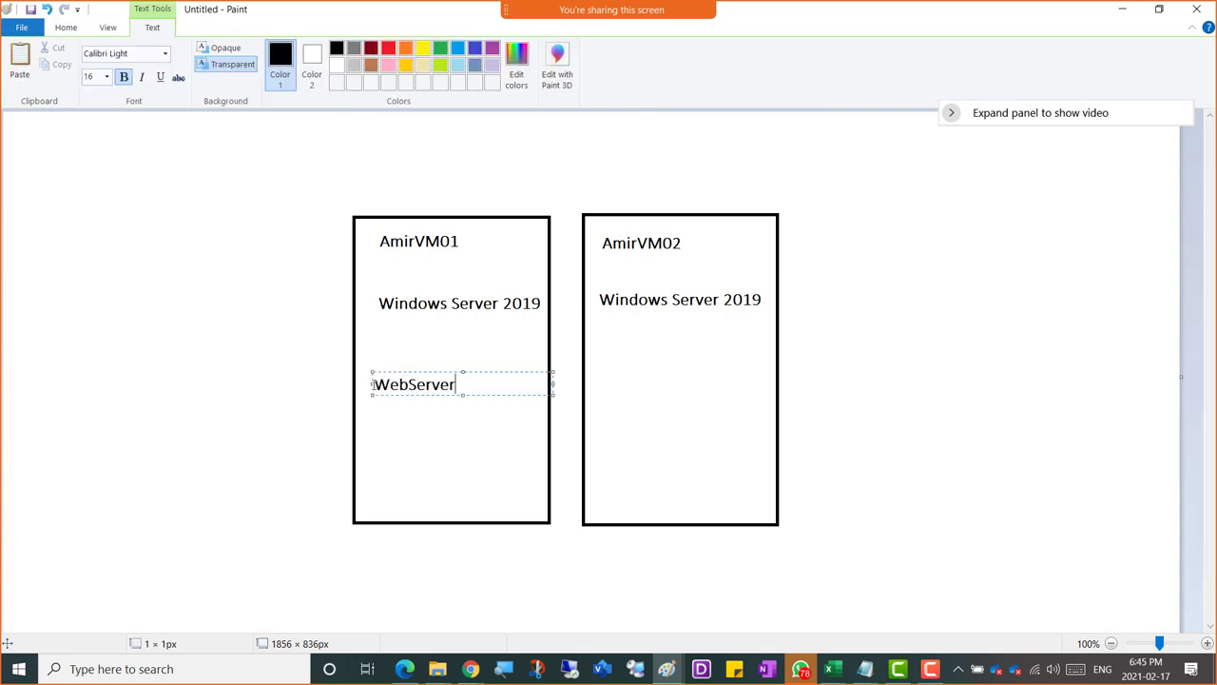
key("ctrl+a")
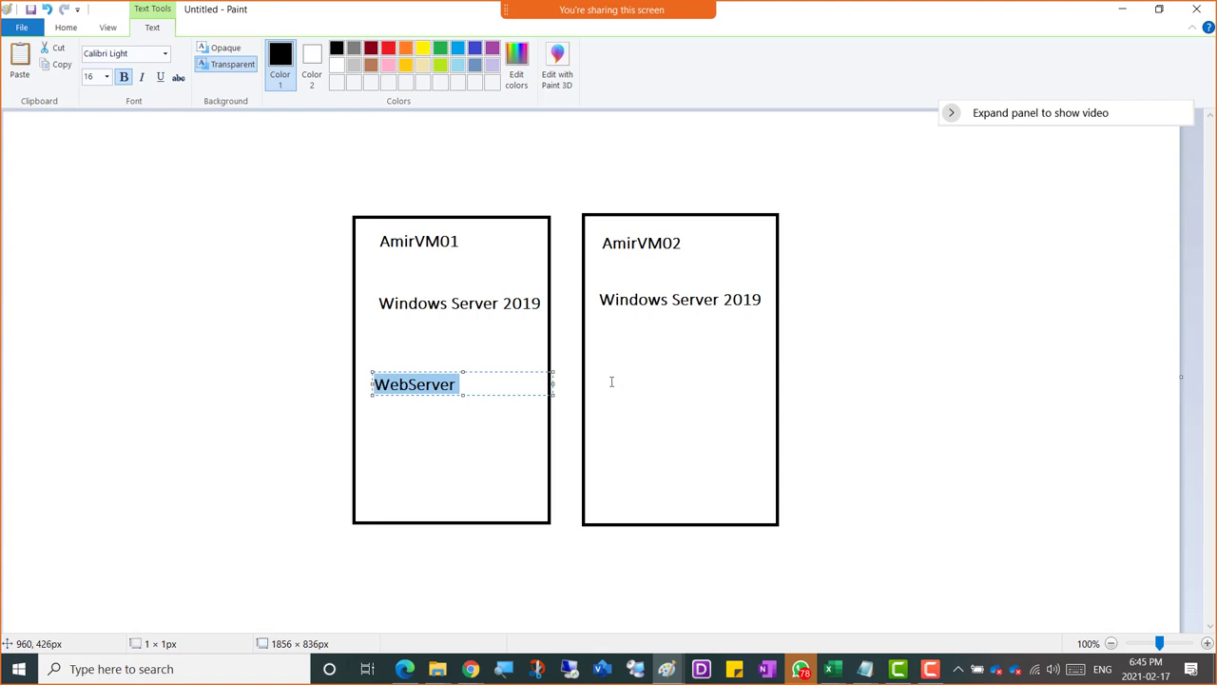
left_click(610, 379)
key("ctrl+v")
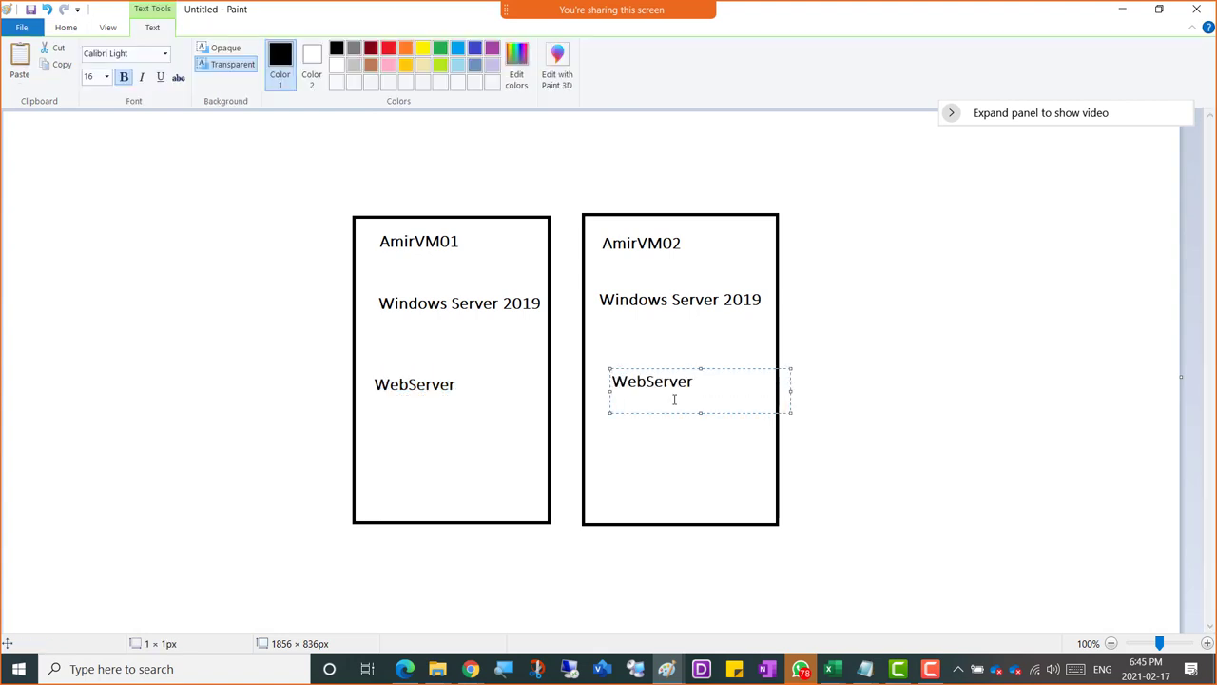
left_click(868, 371)
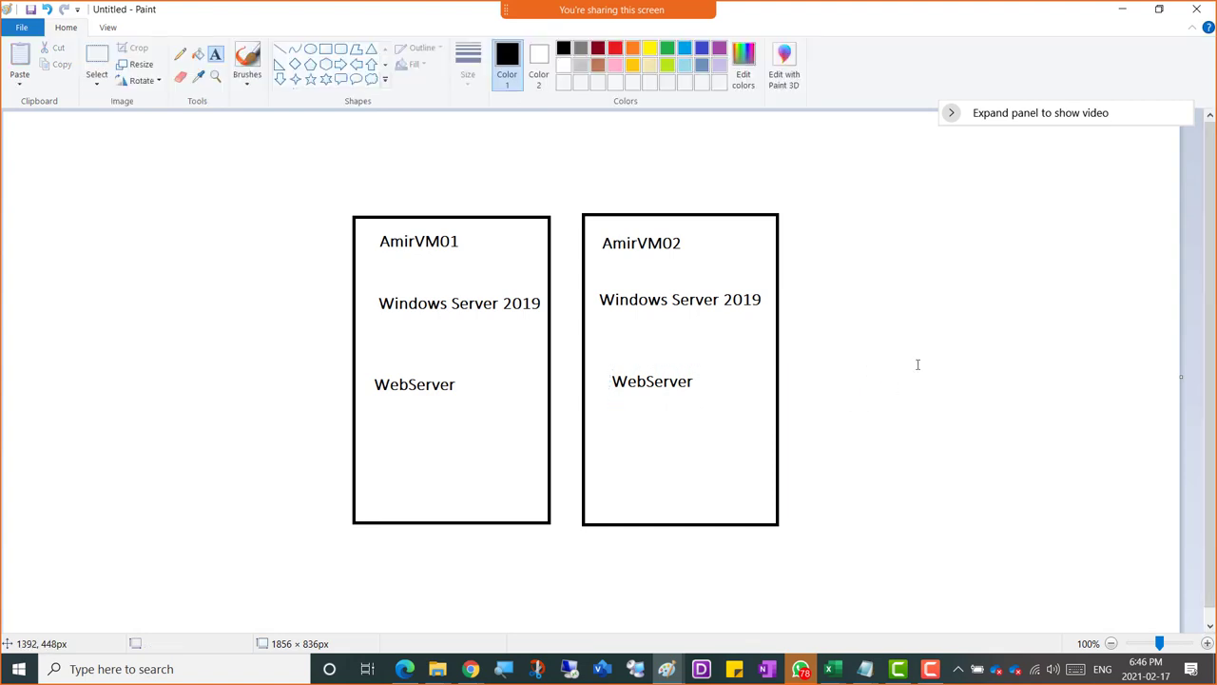
- Return from Paint to the AWS console tab in Chrome and show the full services list
left_click(1126, 9)
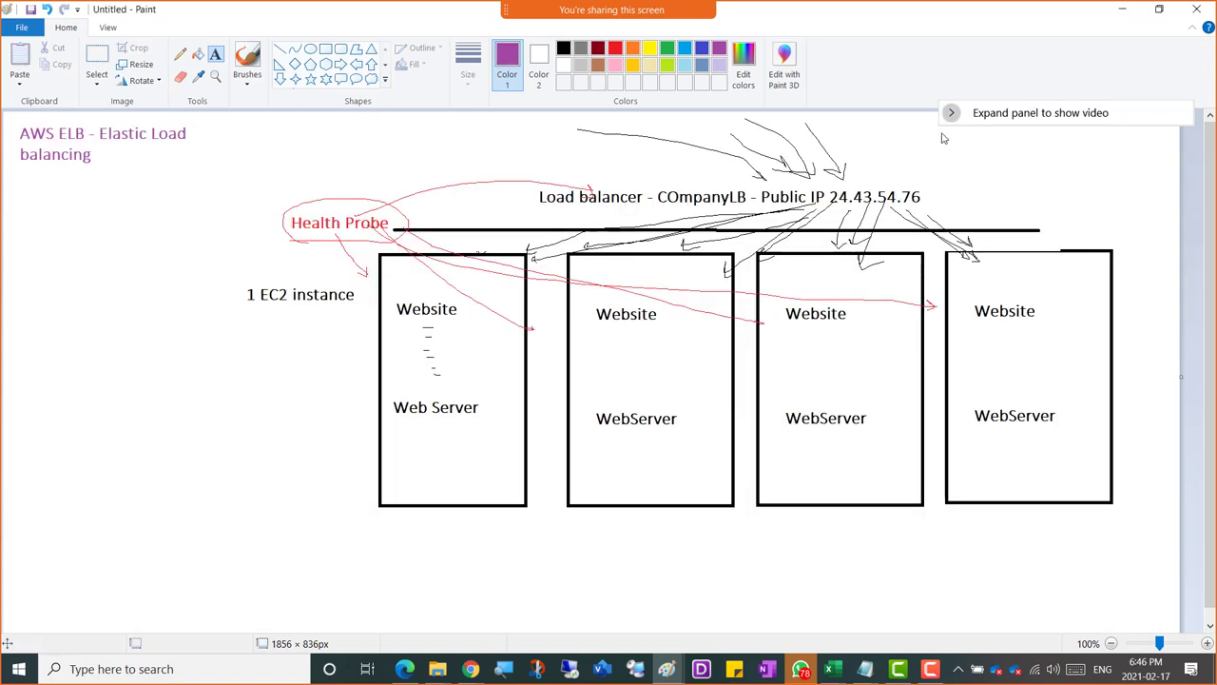
left_click(467, 666)
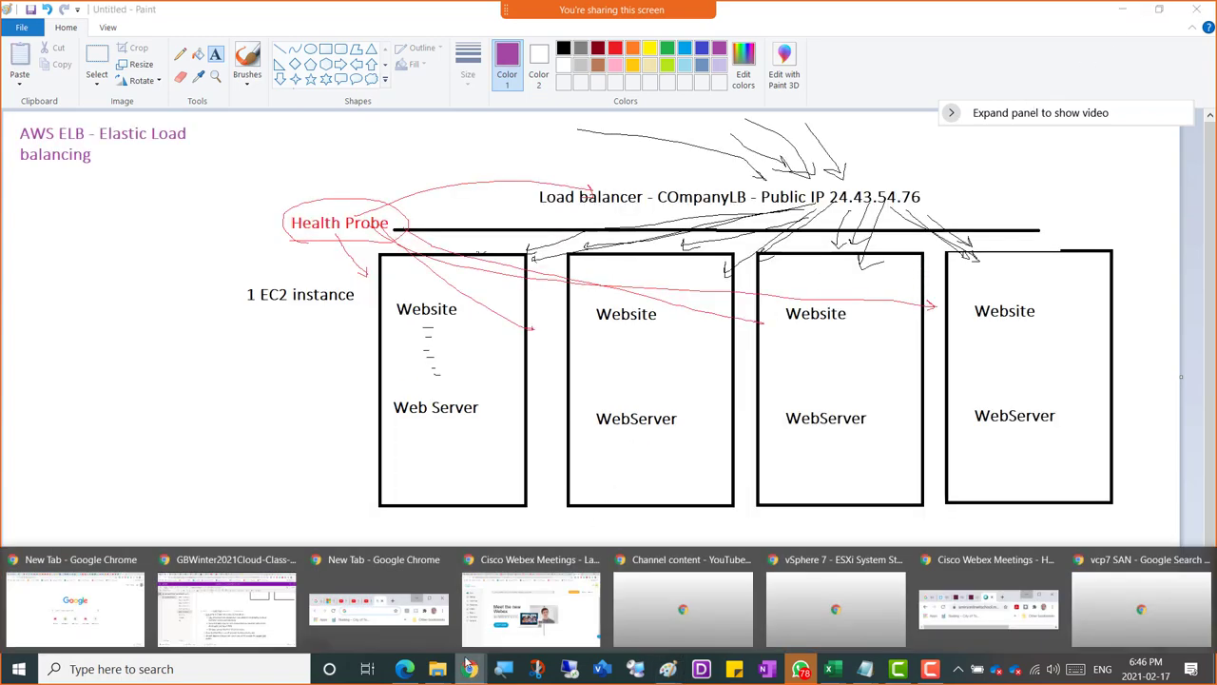
left_click(226, 608)
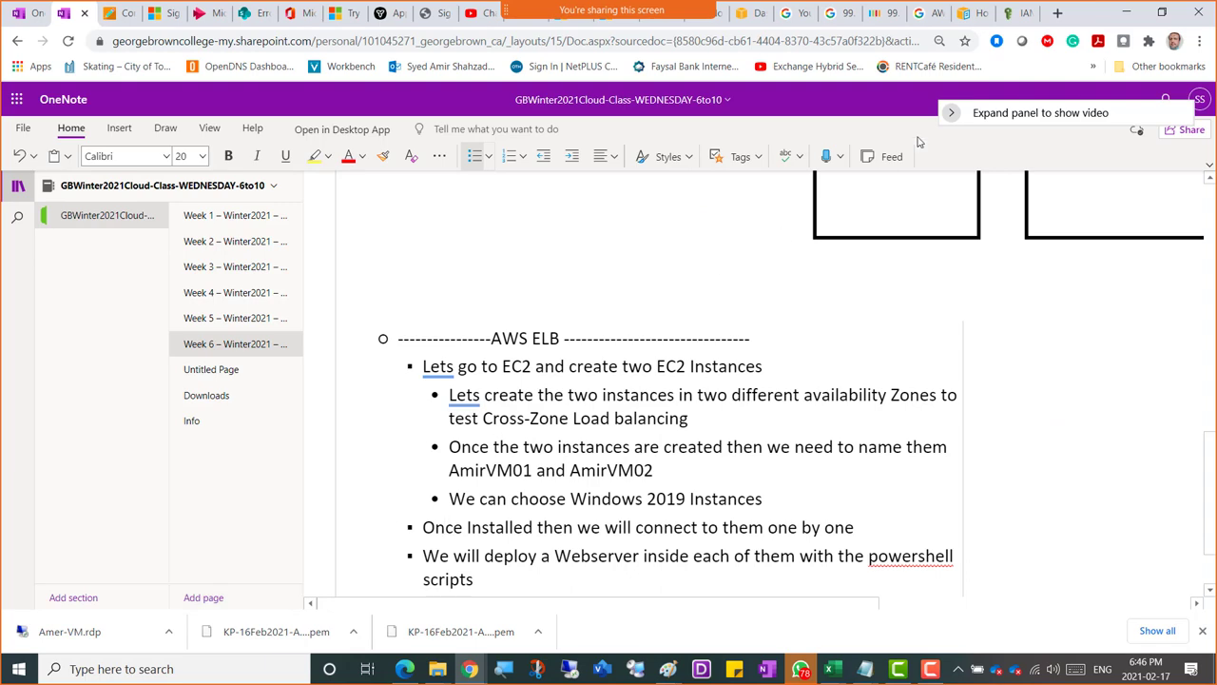
left_click(1016, 13)
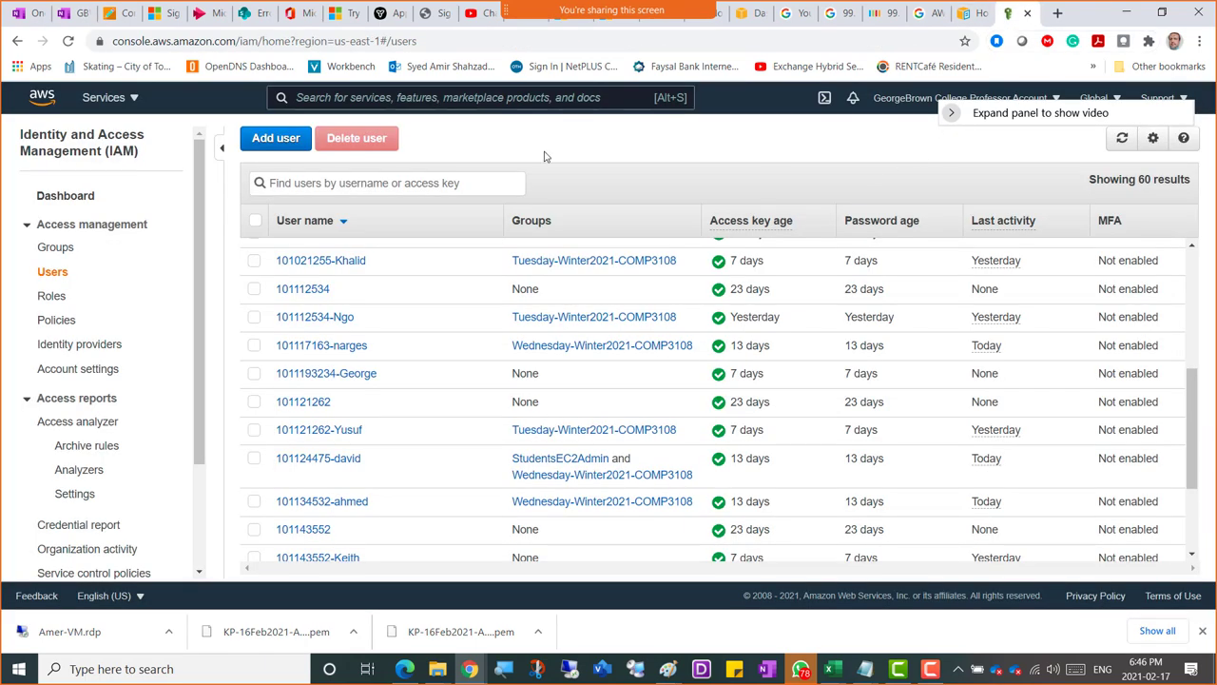
left_click_drag(1015, 121, 1019, 259)
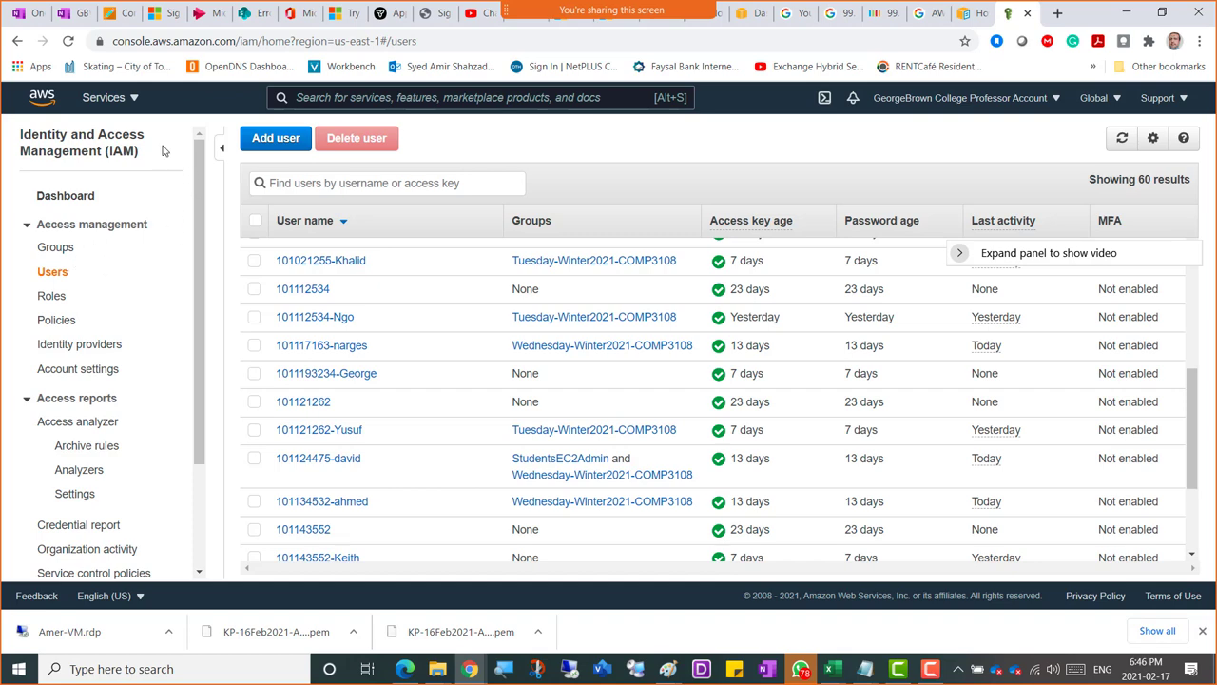
left_click(136, 102)
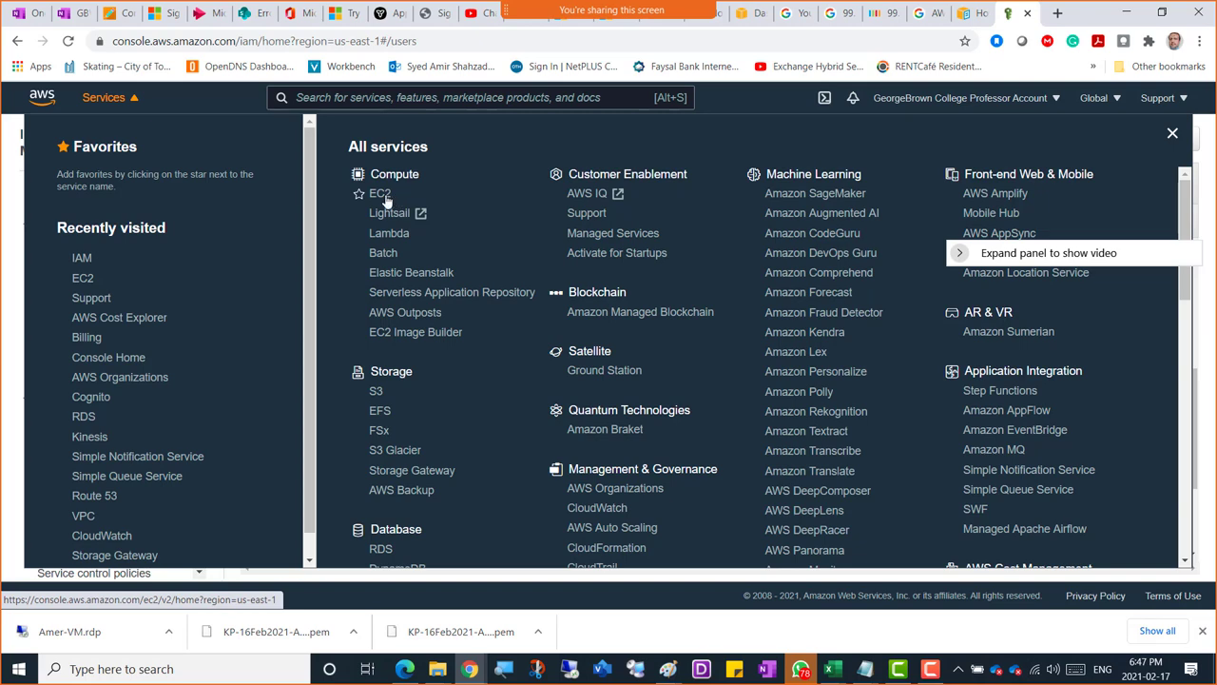
- Open the EC2 dashboard and confirm the region stays N. Virginia
left_click(380, 194)
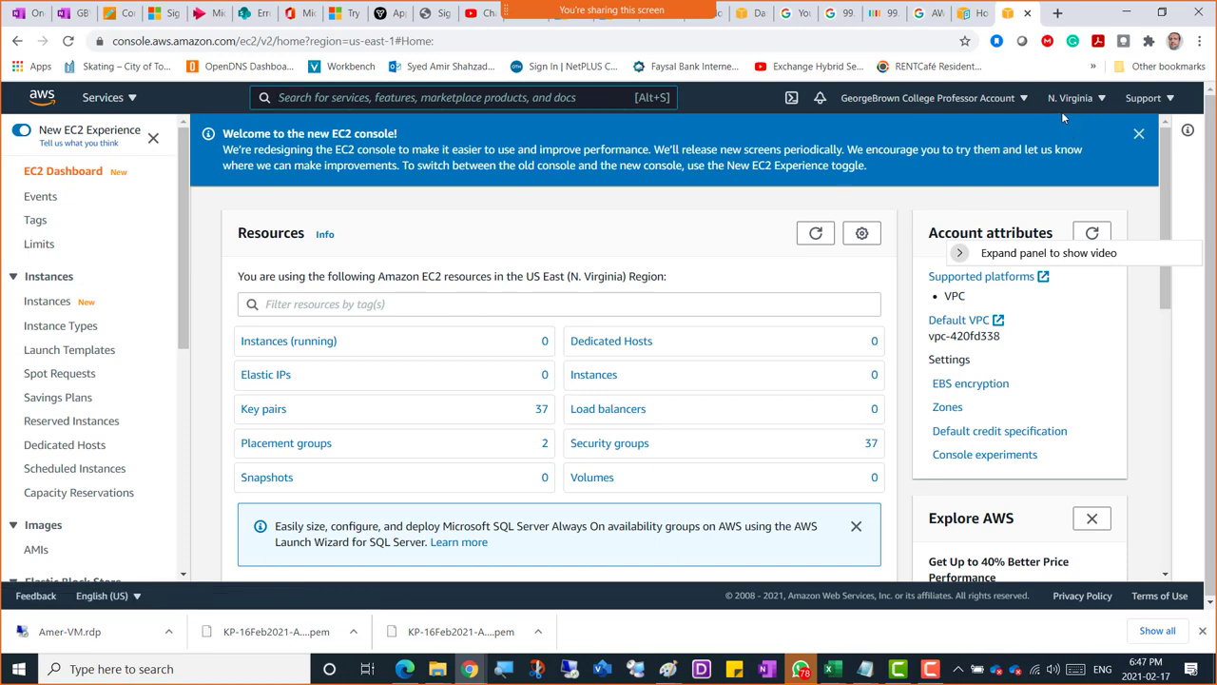
left_click(1094, 98)
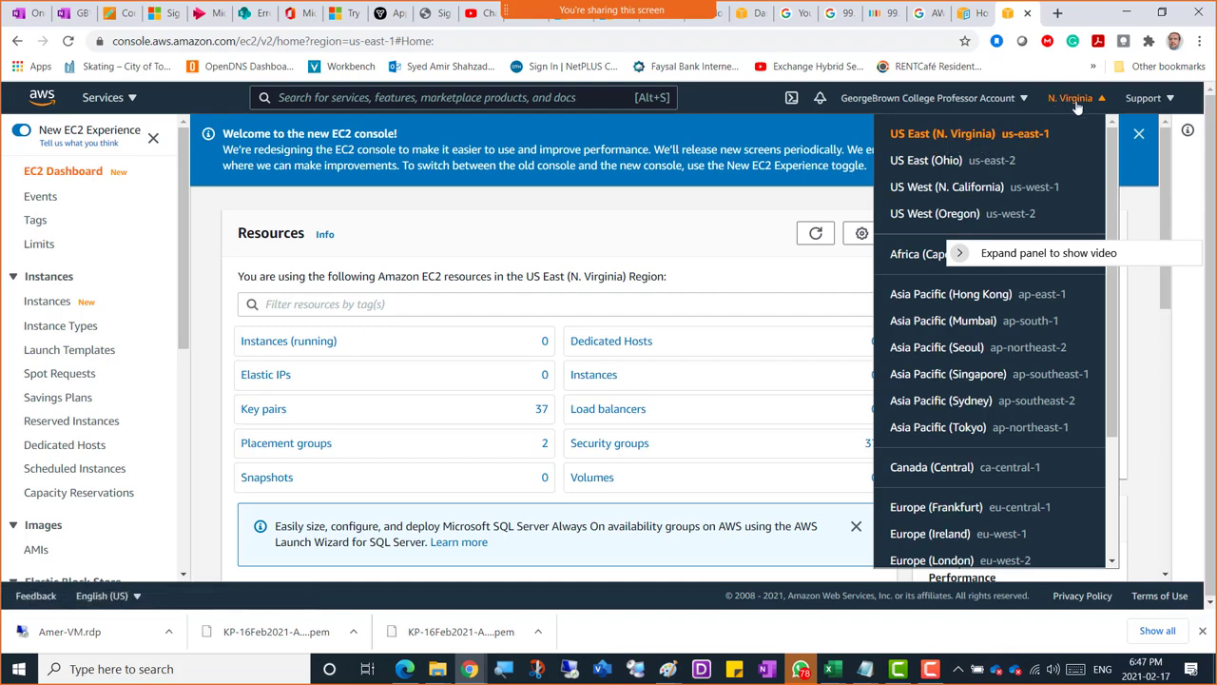
left_click(629, 211)
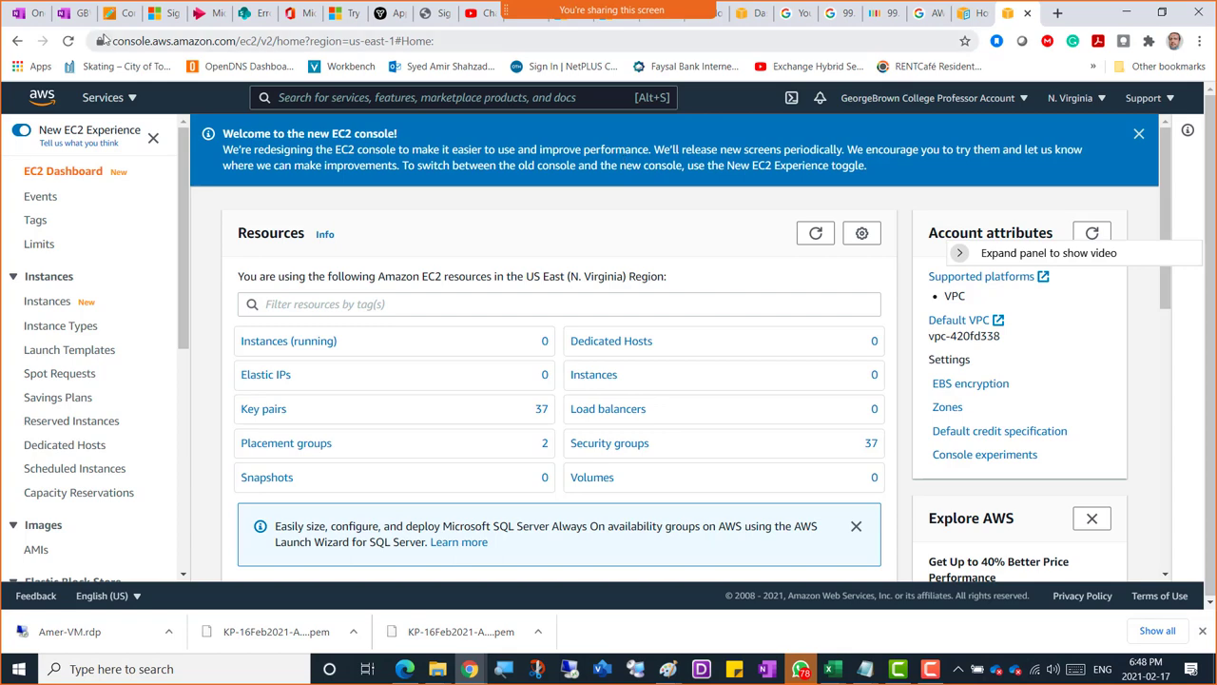
- Capture a screenshot of the EC2 dashboard and switch to the OneNote notes
key("super+shift+s")
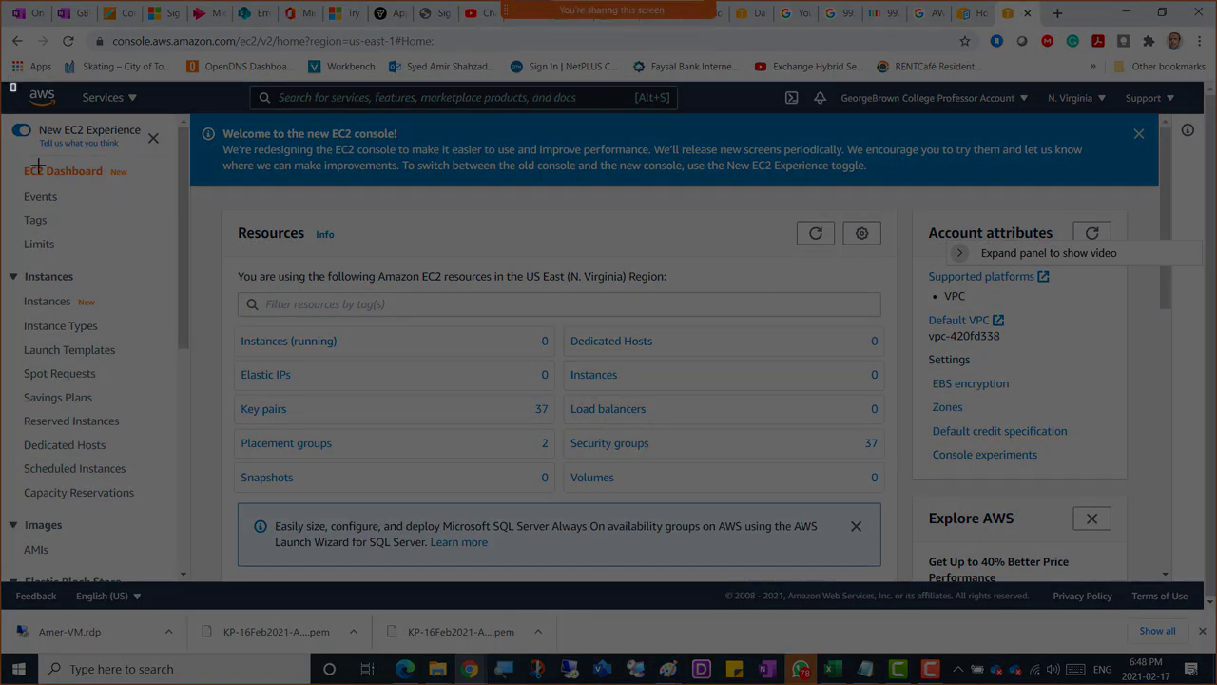
mouse_move(9, 83)
left_mouse_down()
mouse_move(751, 430)
mouse_move(1122, 624)
left_mouse_up()
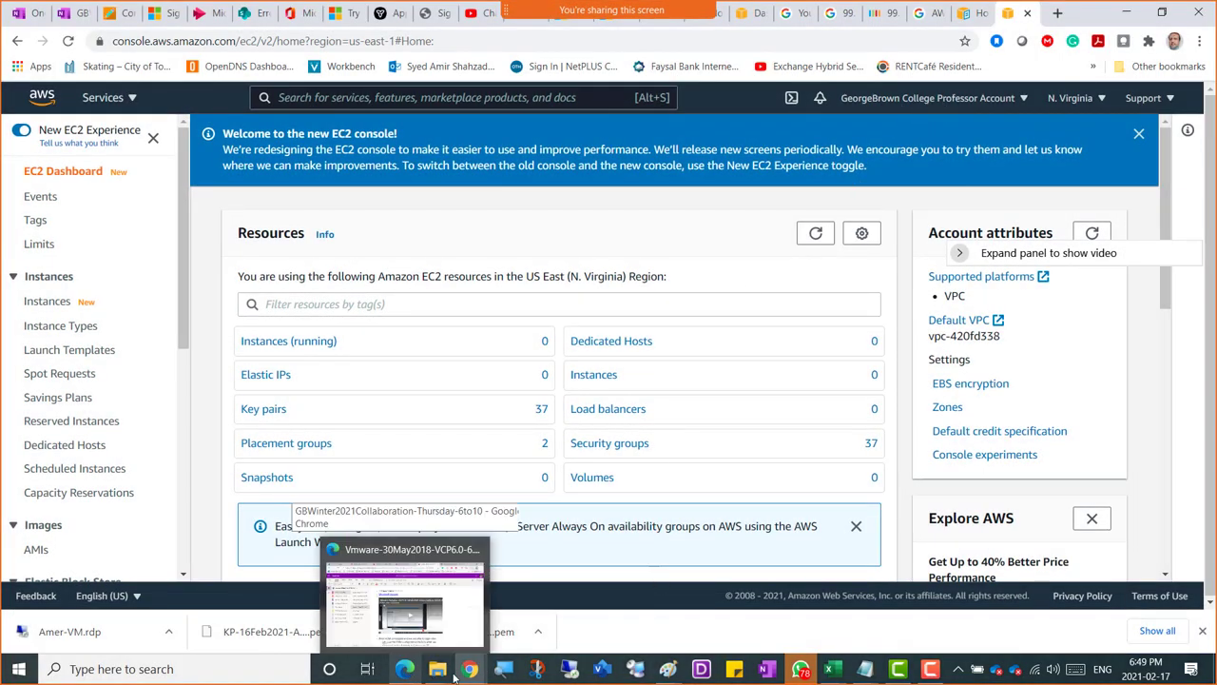
mouse_move(472, 672)
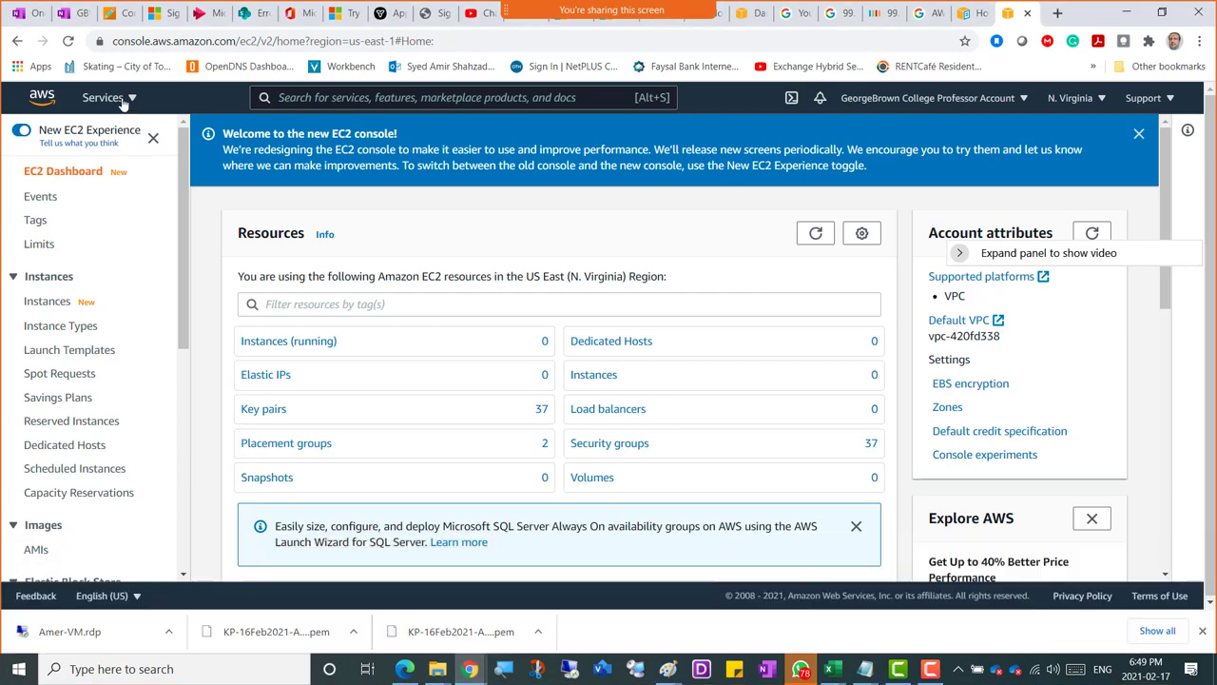
left_click(76, 12)
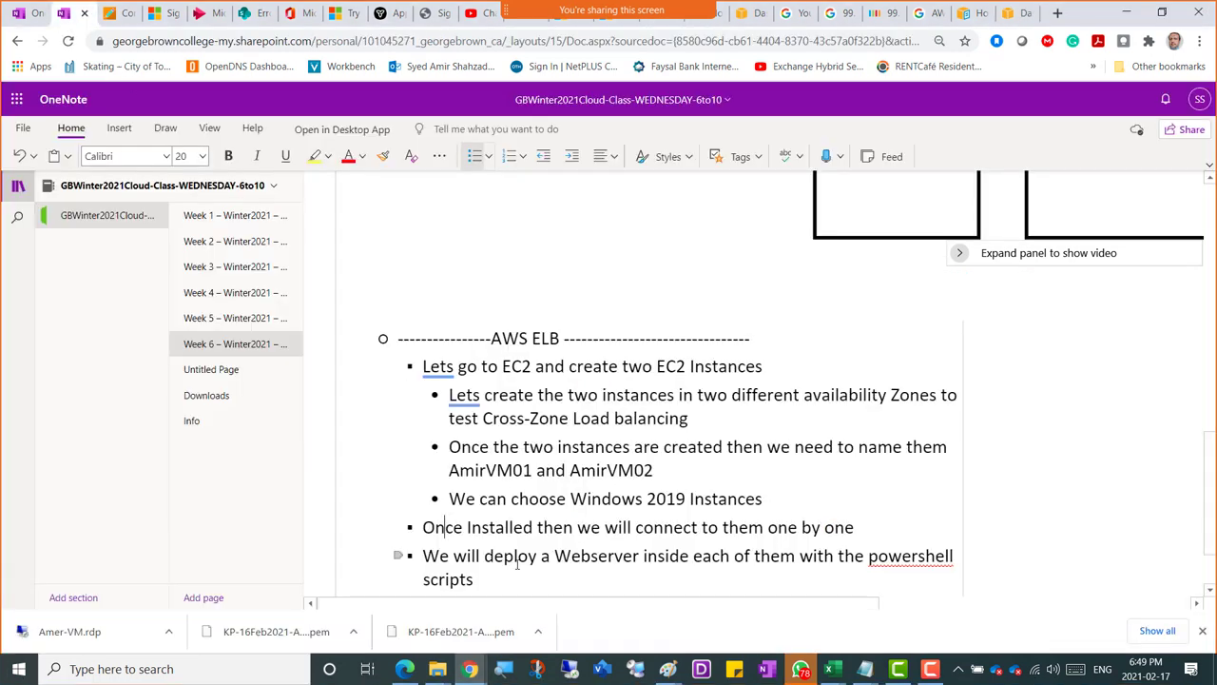
- Add a new un-bulleted, fully outdented line below the last note
scroll(486, 562, "down", 1)
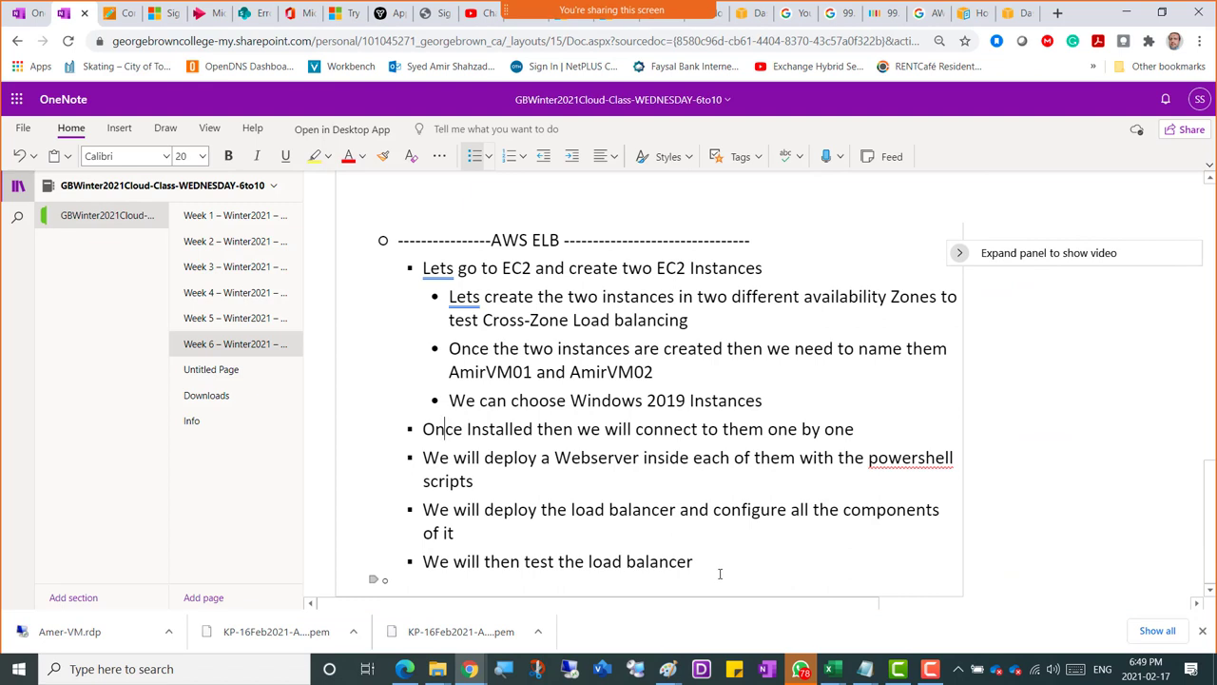
left_click(672, 581)
scroll(671, 584, "down", 1)
key("Return")
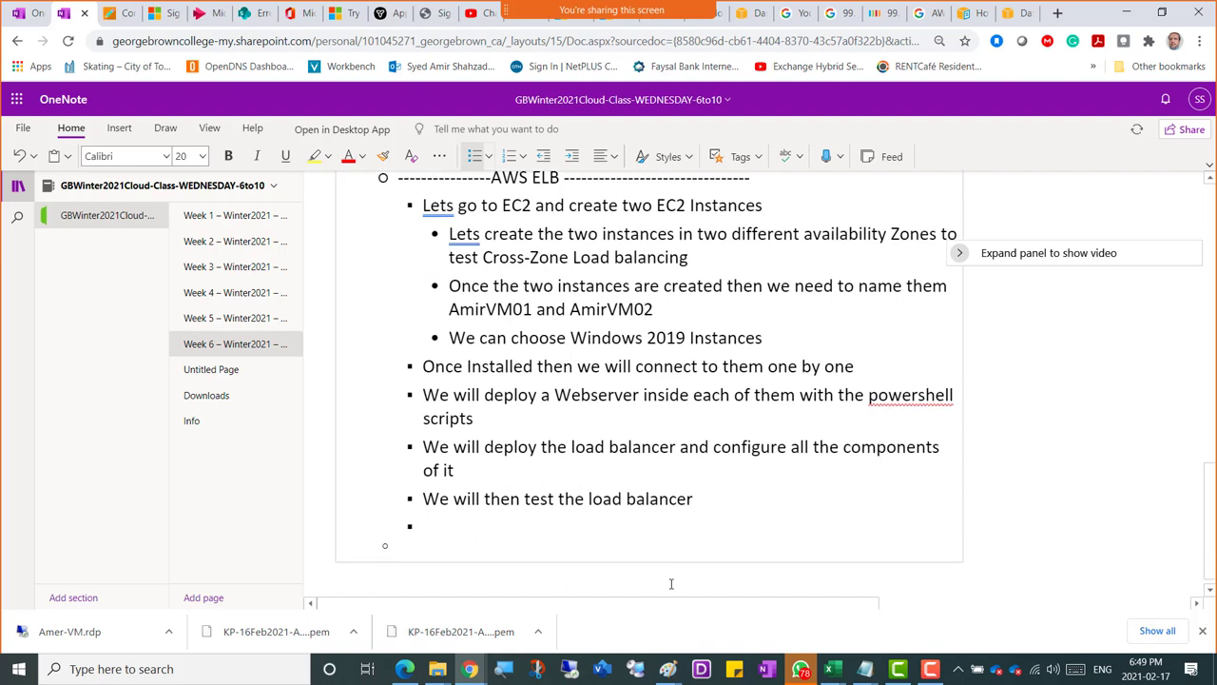
key("BackSpace")
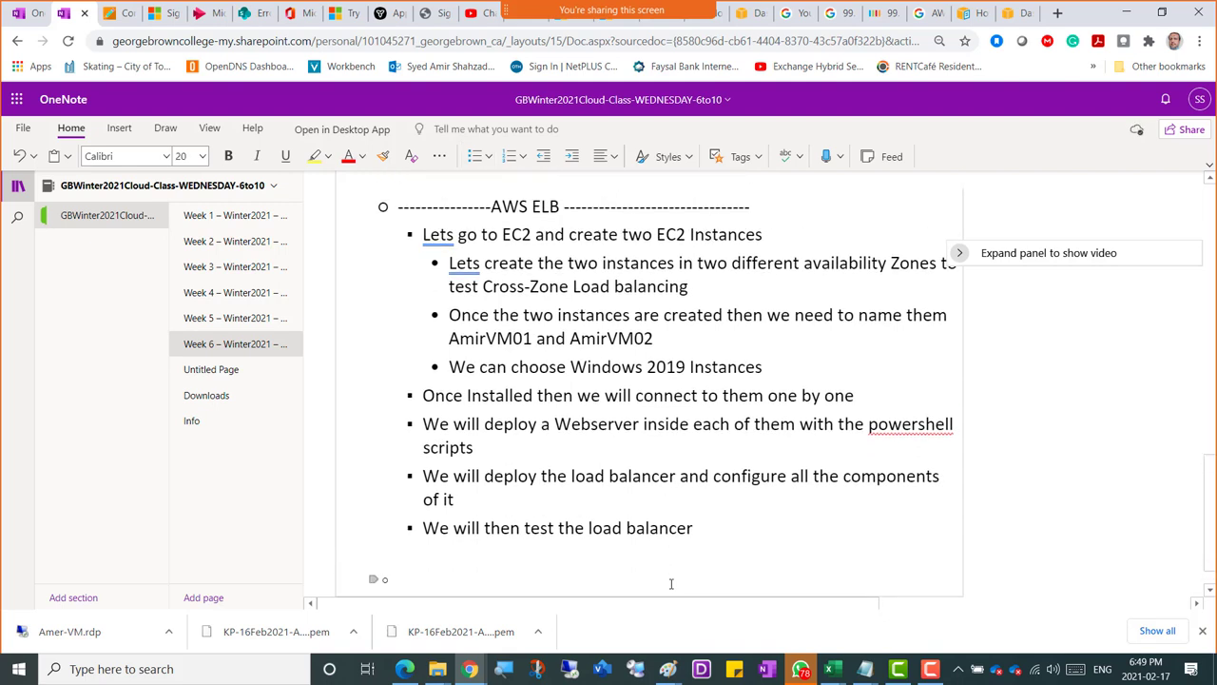
scroll(670, 584, "down", 1)
key("BackSpace")
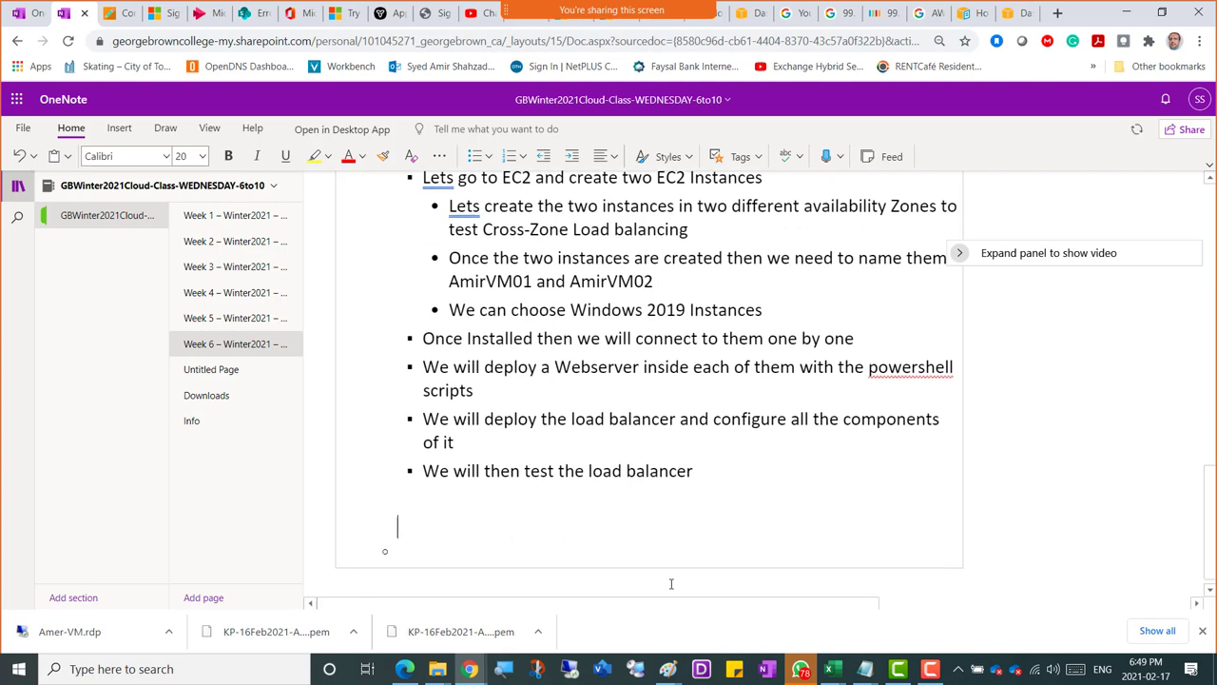
key("BackSpace")
- Type 'Screenshot 1 = EC2 Dashboard' and paste the dashboard capture beneath it
type("Screenshot")
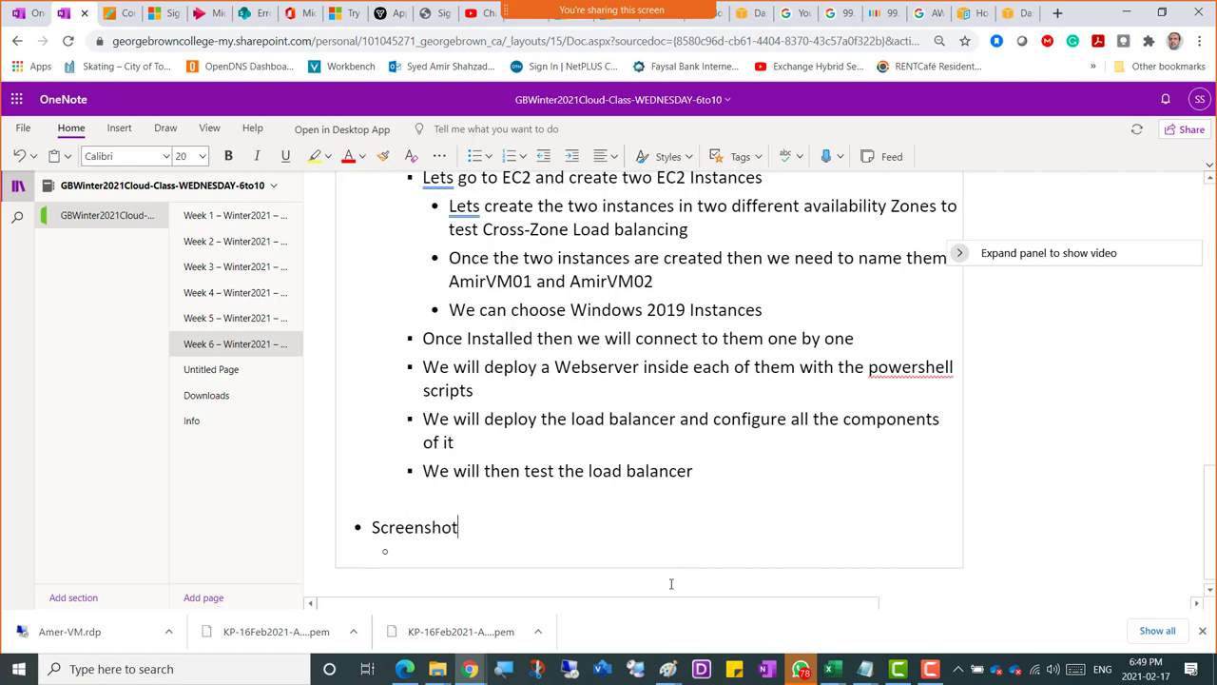
type(" 1 = ")
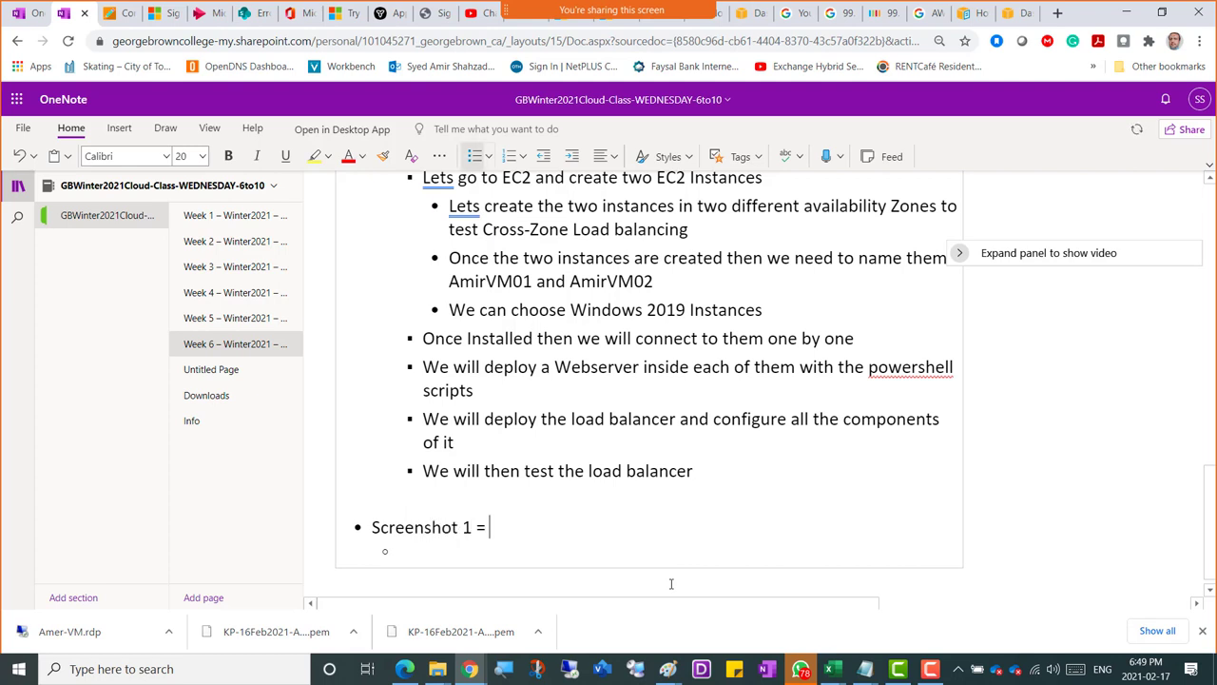
type("EC21")
key("BackSpace")
key("BackSpace")
type("Dashboard")
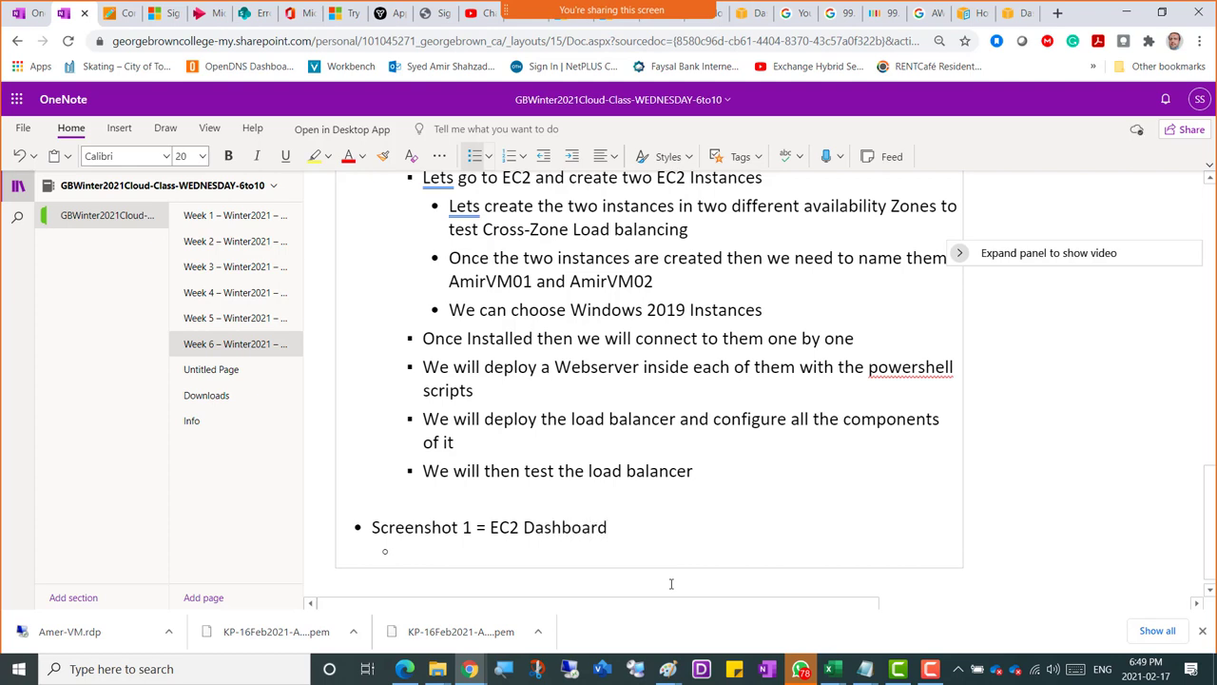
key("ctrl+v")
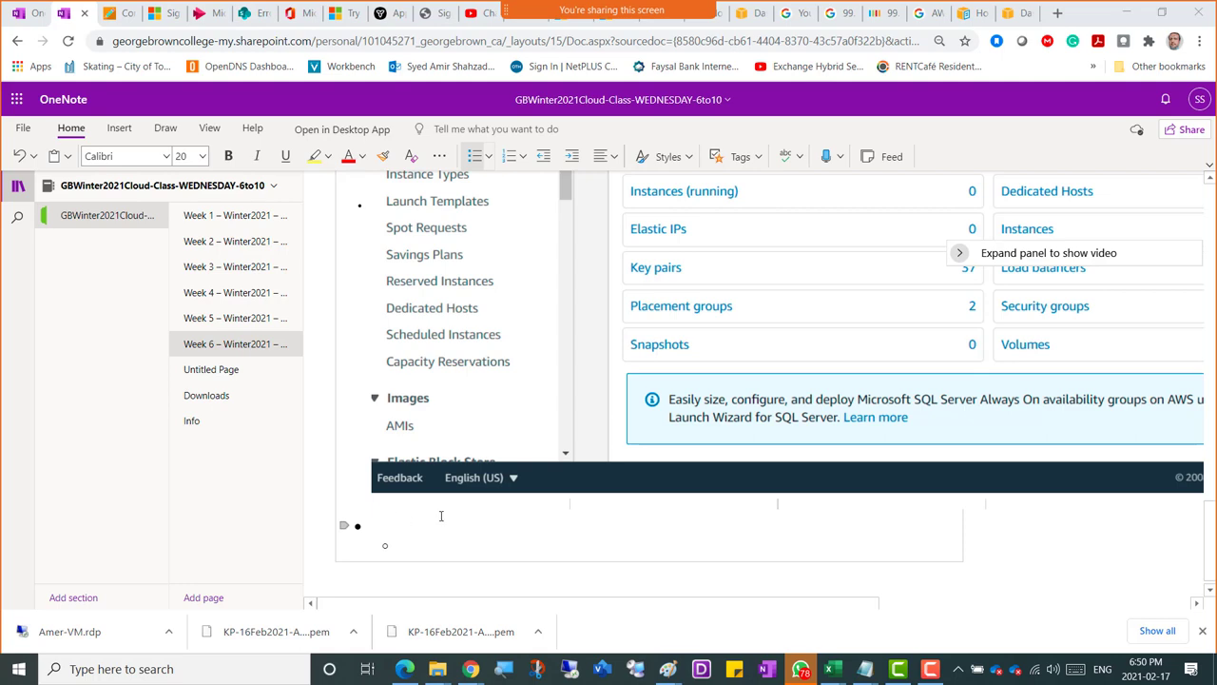
left_click(1012, 13)
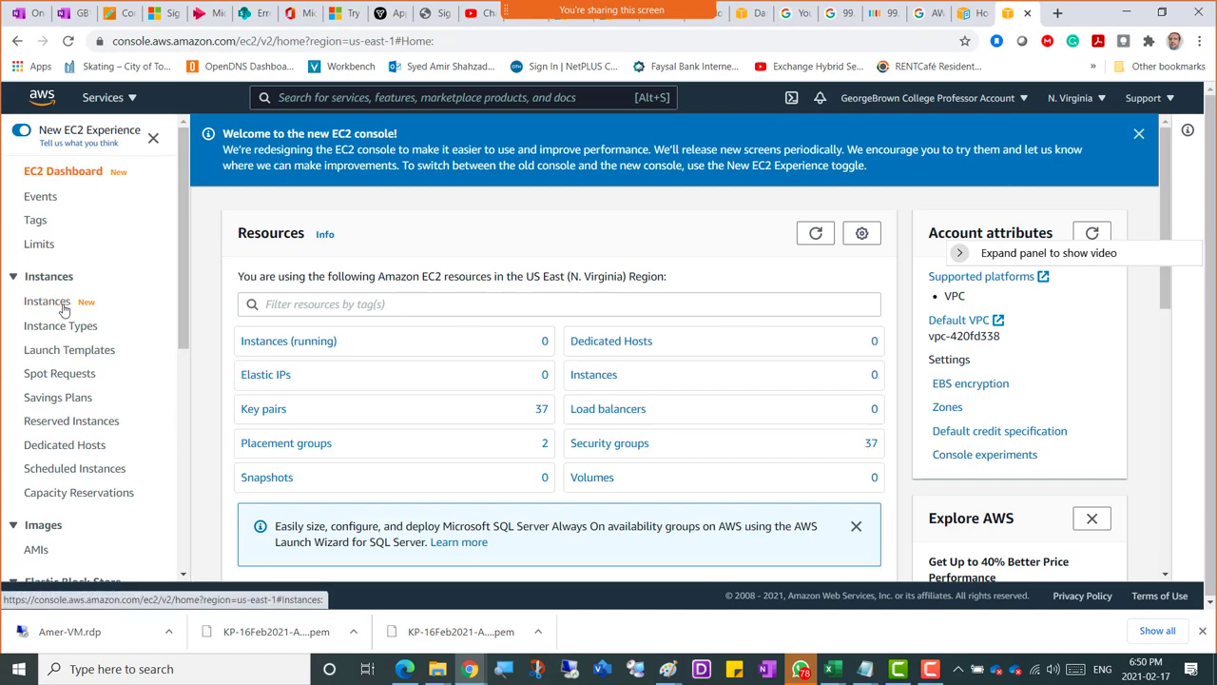
- Launch a new instance from Instances, reloading after the AMI error, and filter to free-tier AMIs
left_click(56, 310)
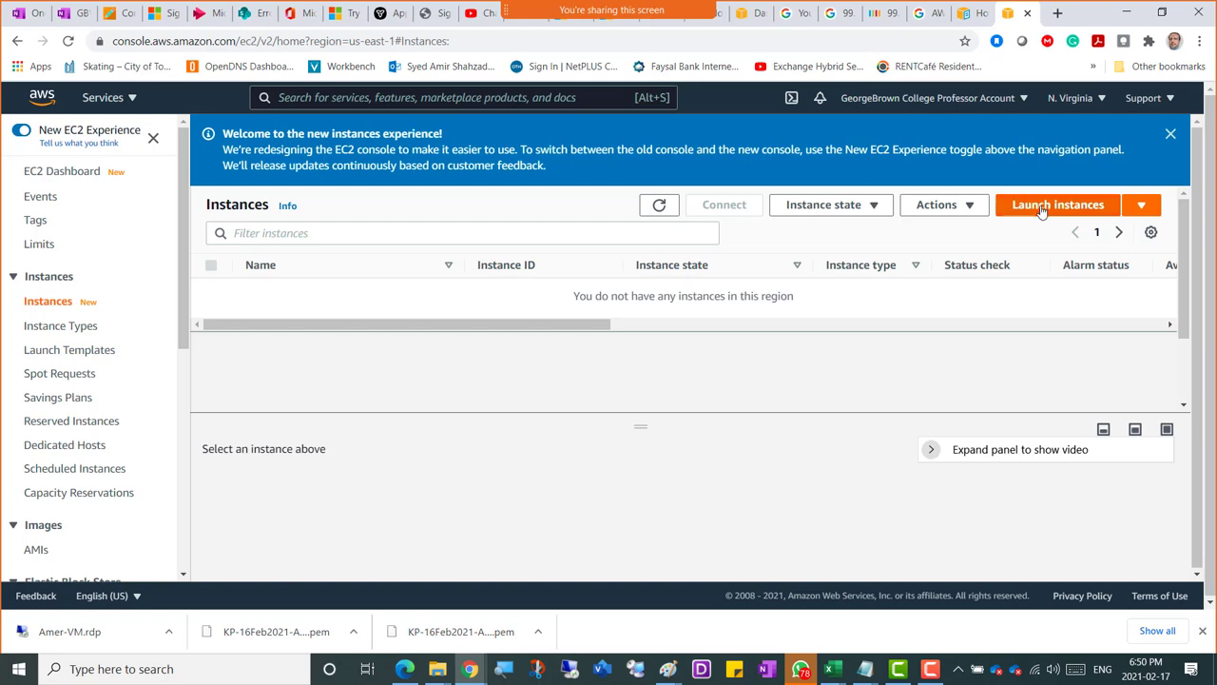
left_click(1042, 209)
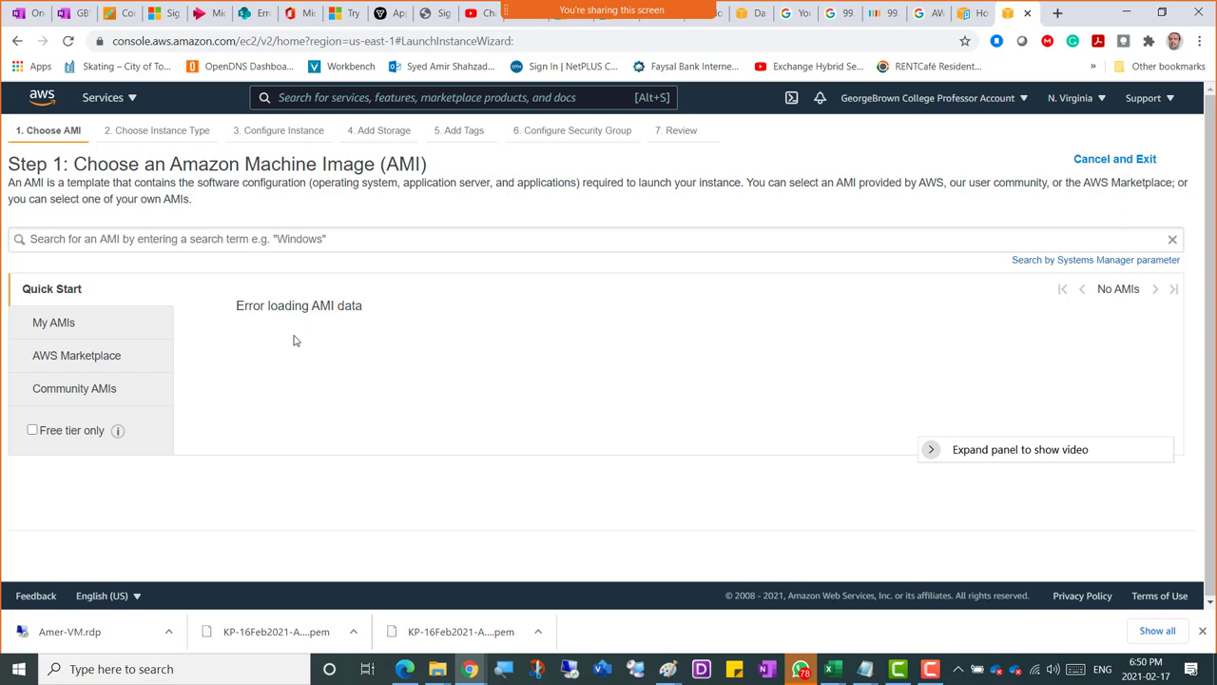
left_click(70, 42)
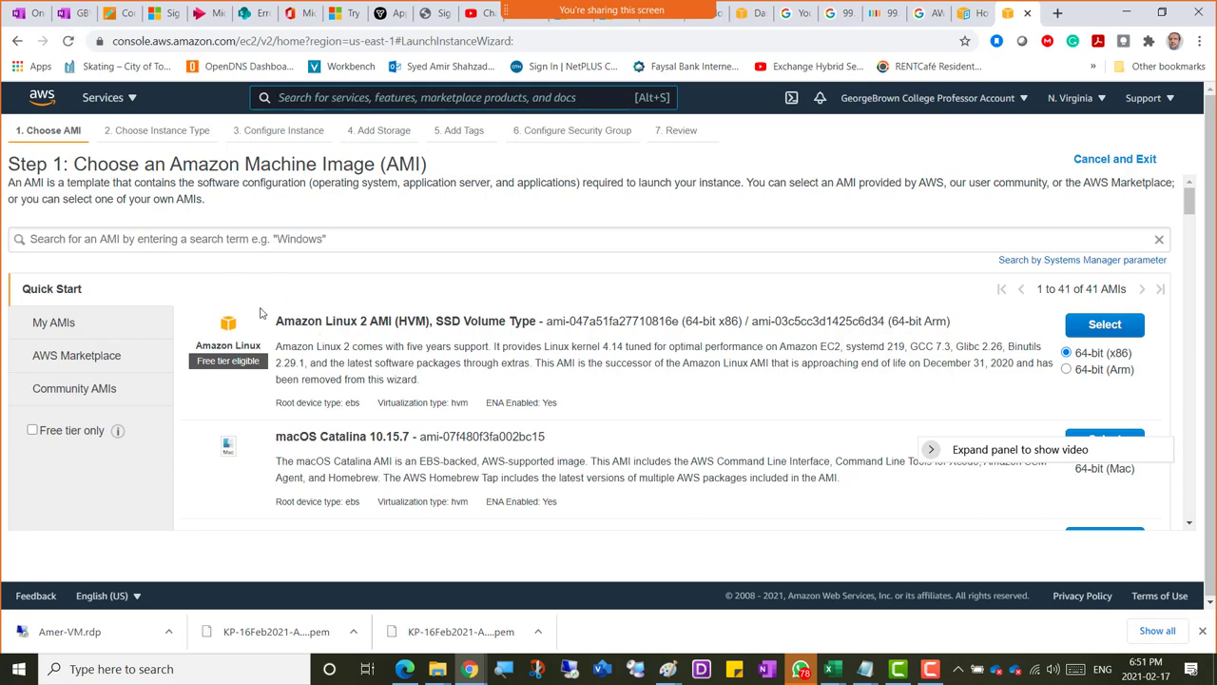
key("alt+s")
left_click(40, 444)
left_click(32, 434)
left_click(32, 432)
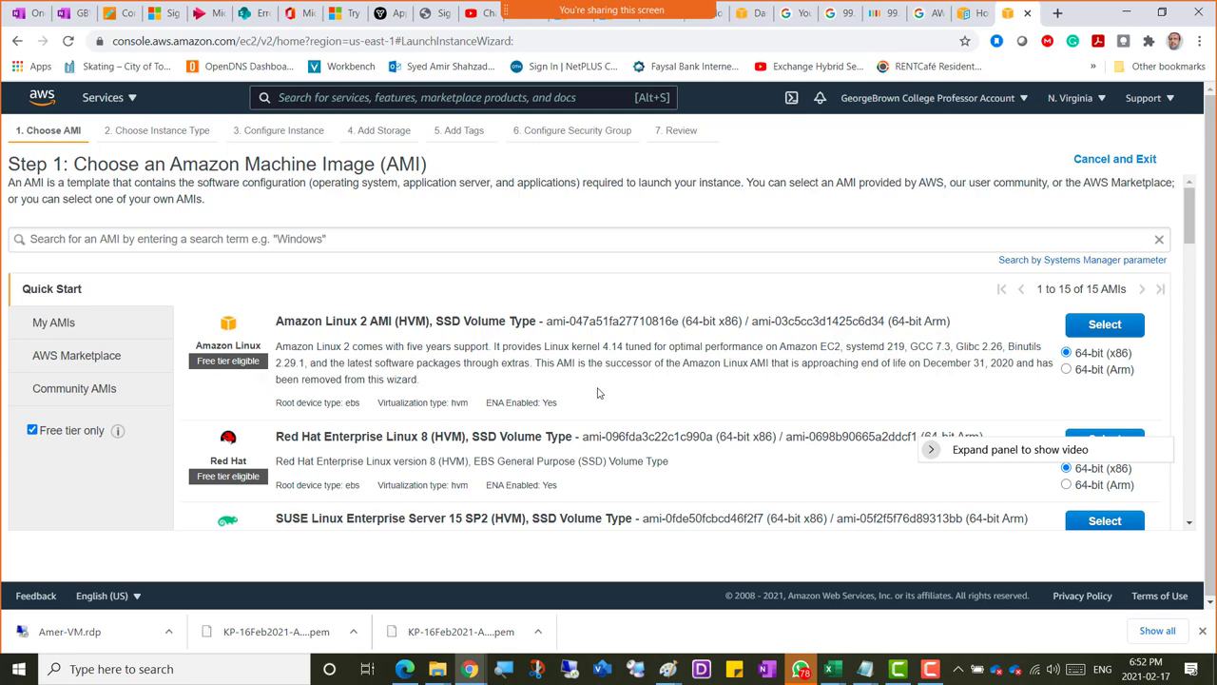
- Select Microsoft Windows Server 2019 Base as the machine image
scroll(610, 389, "down", 1)
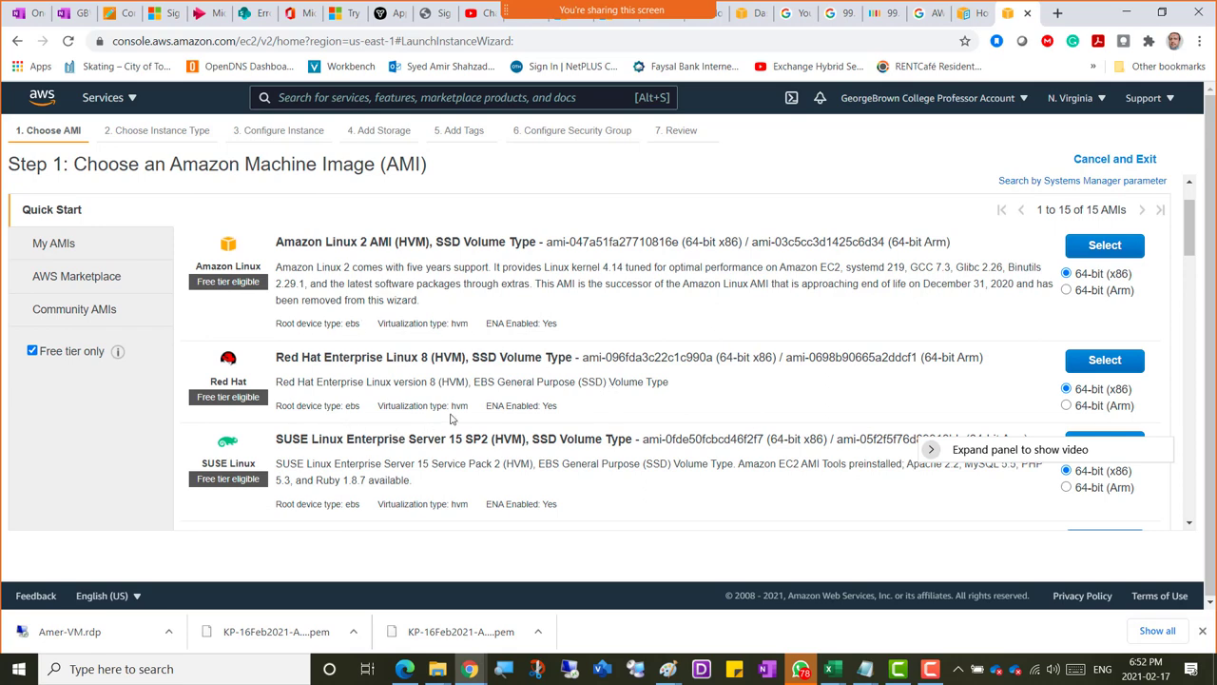
scroll(454, 419, "down", 2)
scroll(451, 419, "down", 4)
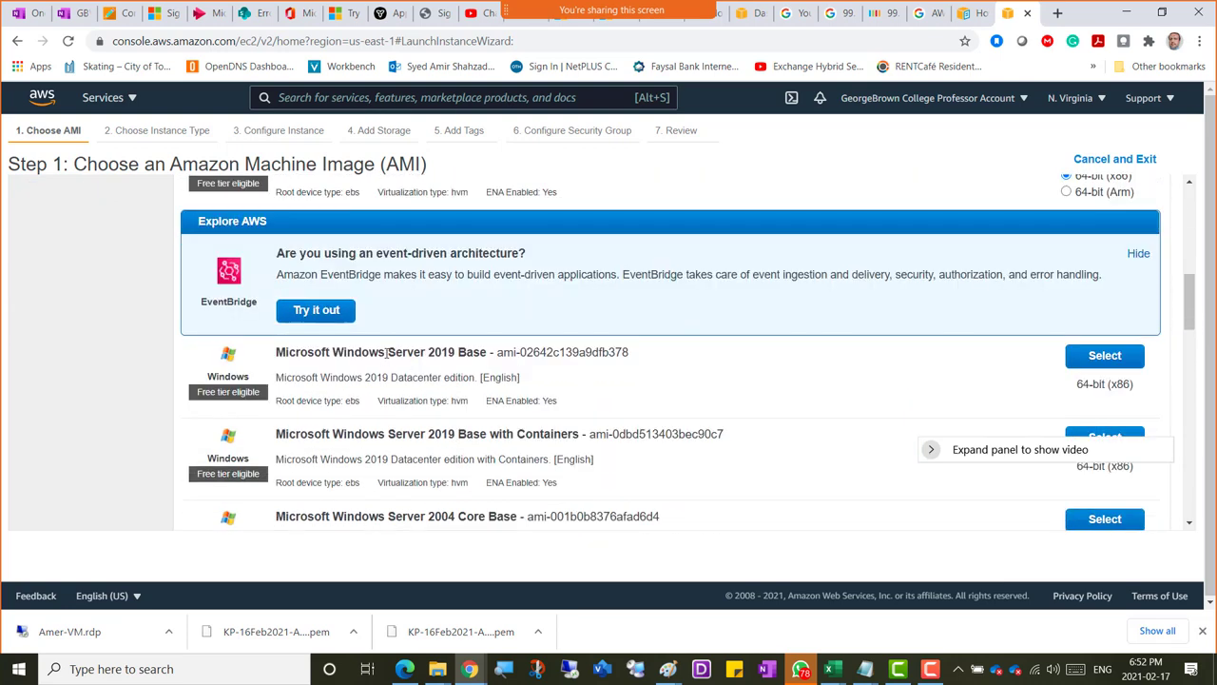
left_click_drag(387, 352, 486, 357)
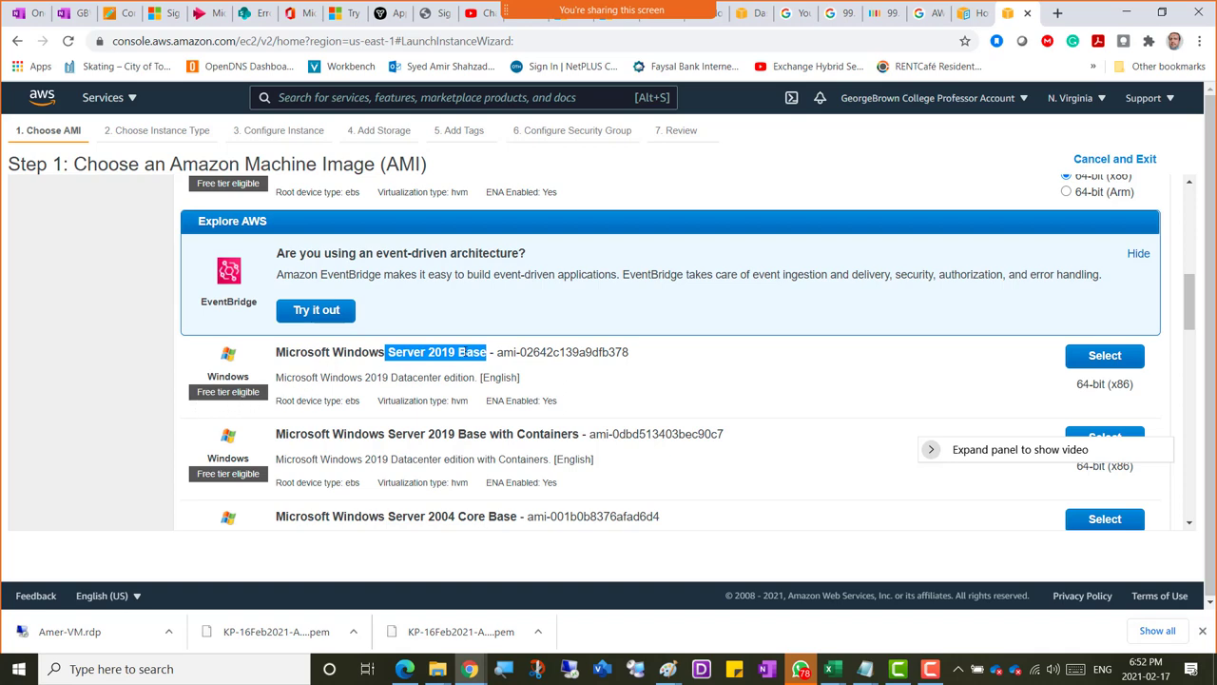
left_click(399, 355)
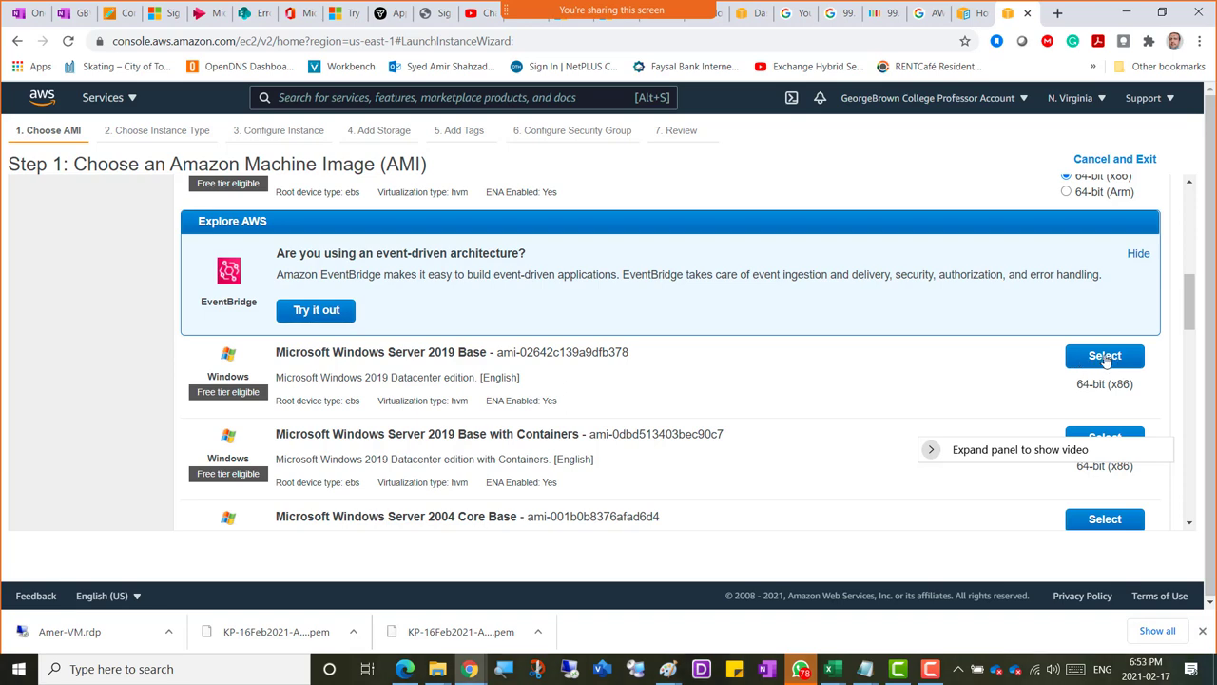
left_click(1105, 356)
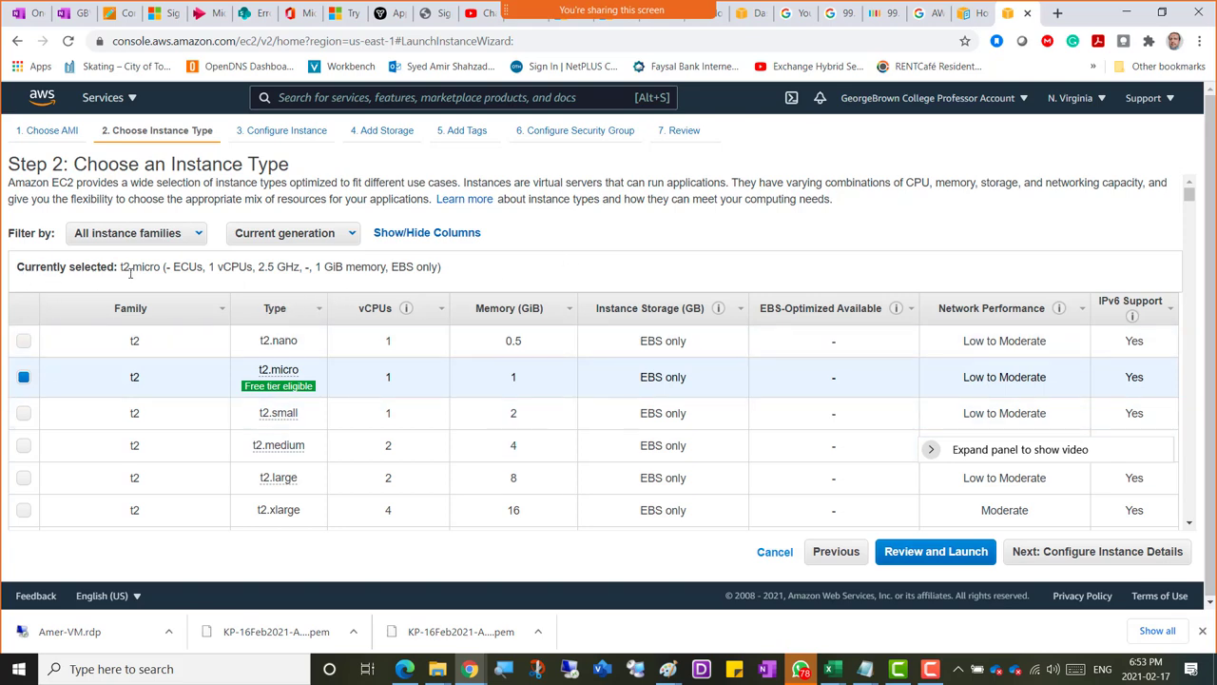
- Keep the free-tier t2.micro instance type and proceed to Configure Instance Details
left_click_drag(123, 268, 154, 269)
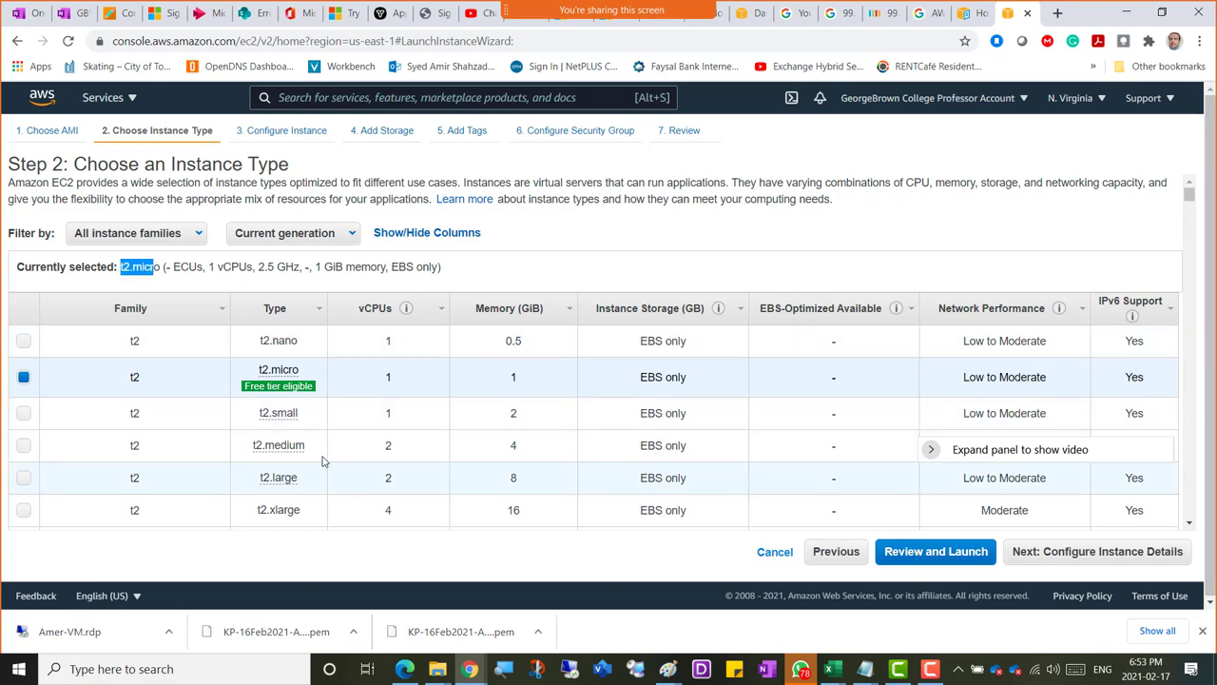
mouse_move(309, 420)
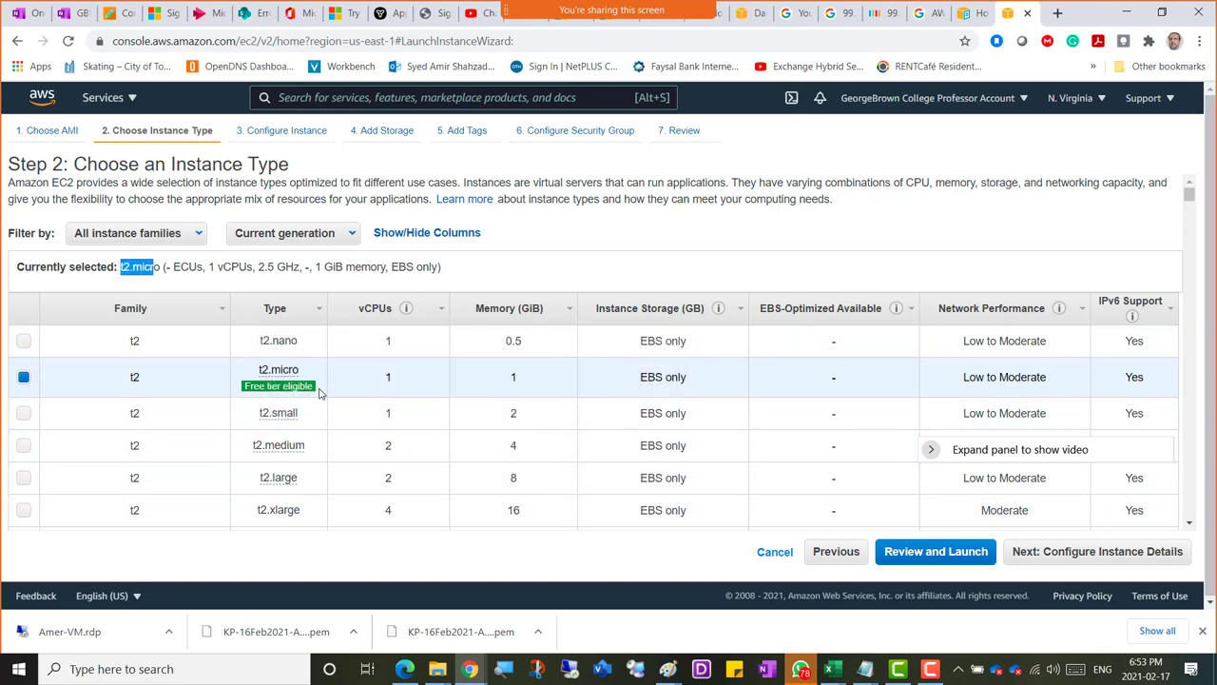
mouse_move(284, 392)
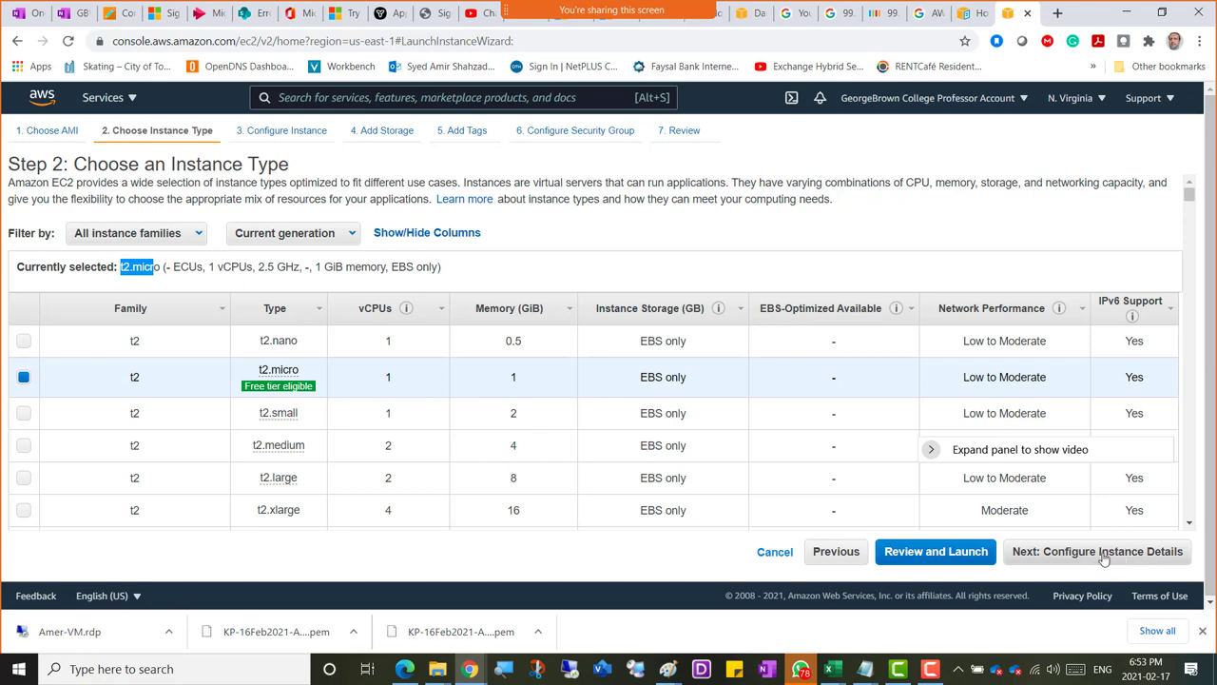
left_click(1111, 559)
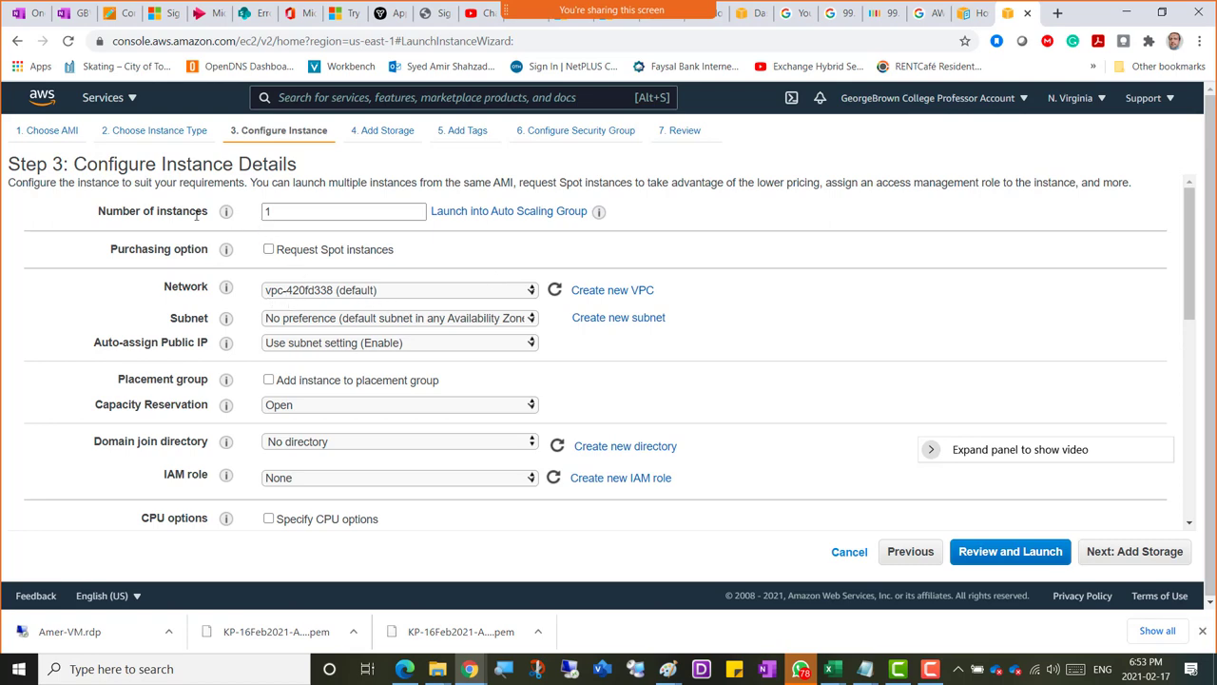
- Confirm the instance count is 1 and view the subnet list for the us-east availability zones
left_click_drag(274, 213, 255, 210)
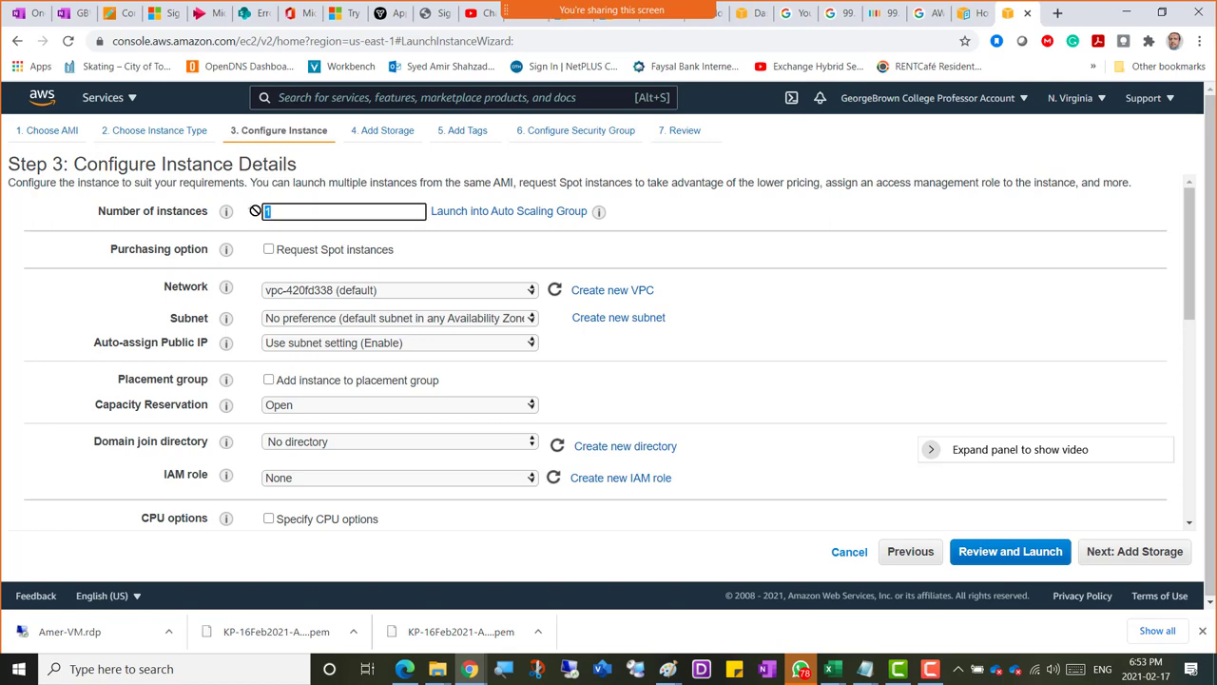
left_click(808, 350)
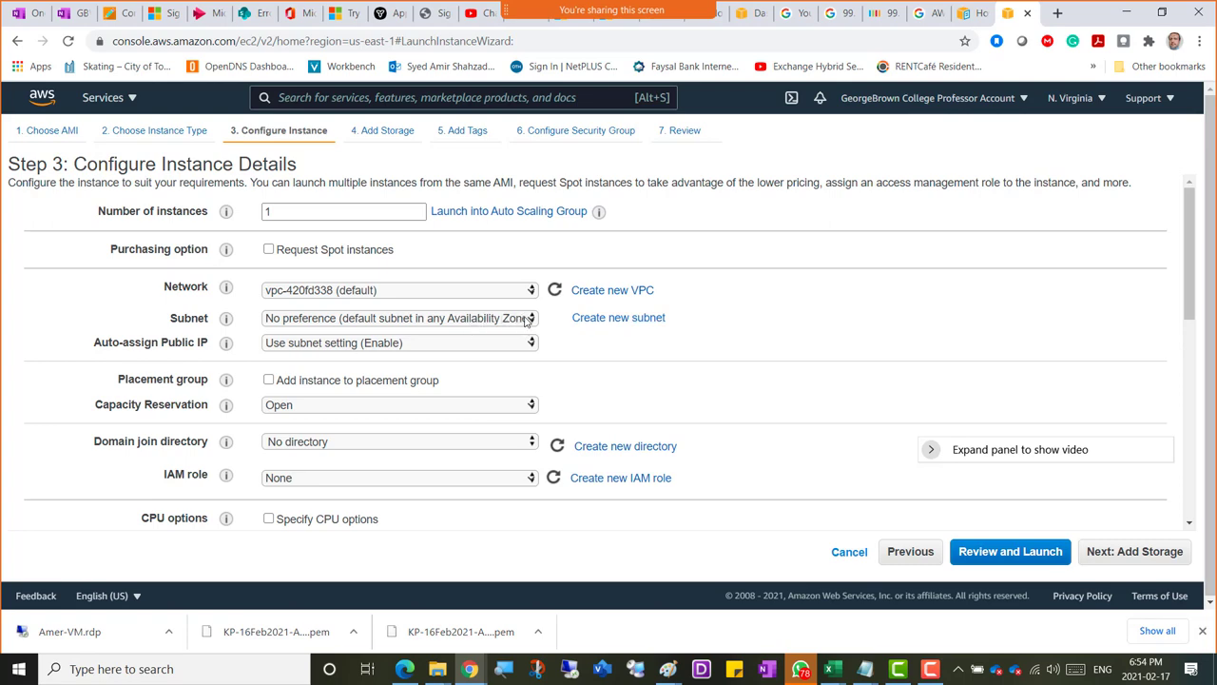
mouse_move(239, 321)
left_click(533, 321)
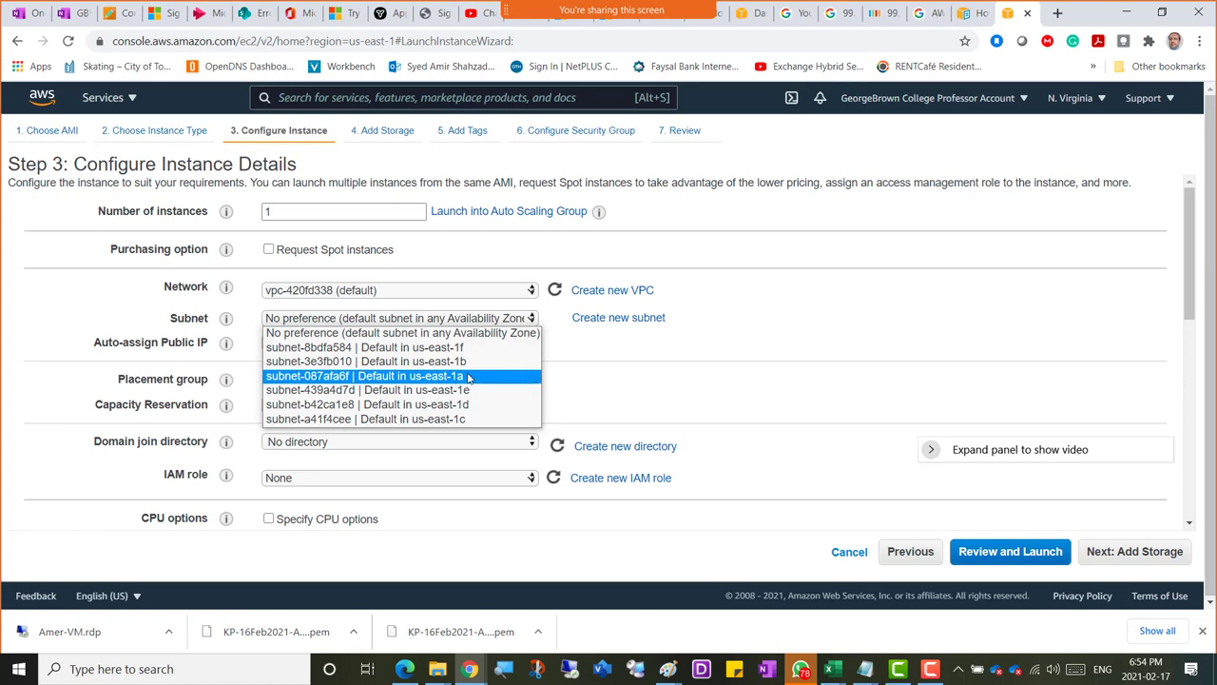
- Place the instance in the us-east-1a subnet and review the Auto-assign Public IP and other details
left_click(468, 376)
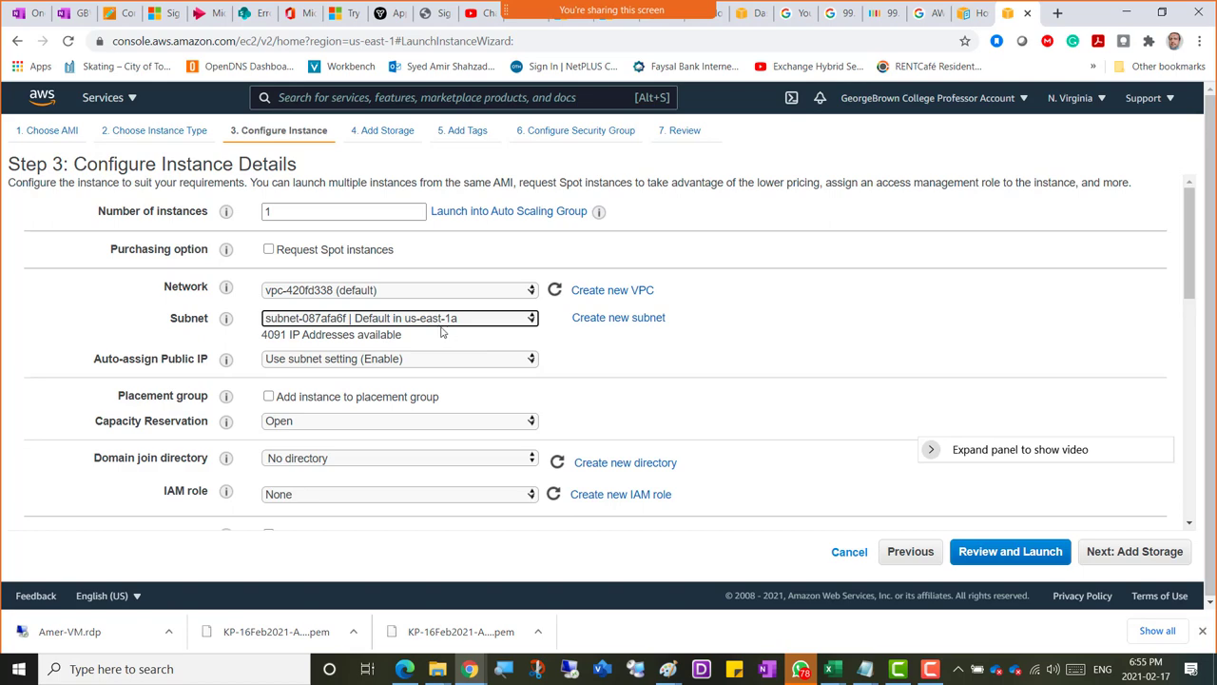
left_click(631, 365)
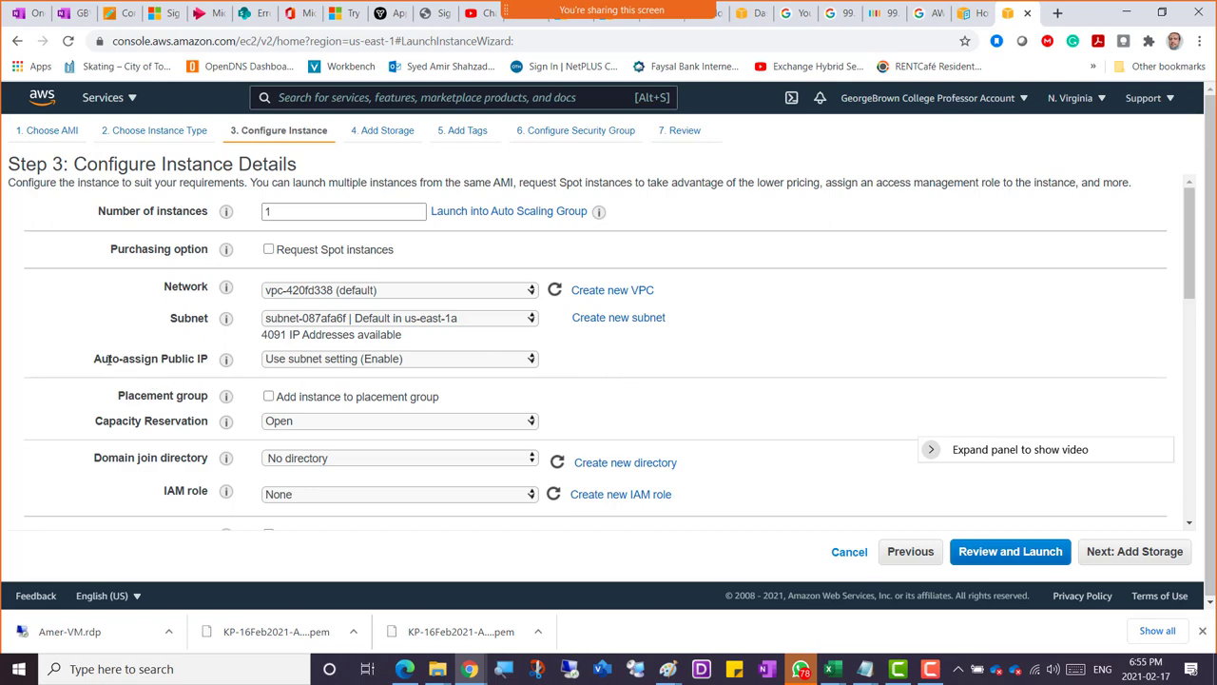
left_click_drag(109, 359, 209, 360)
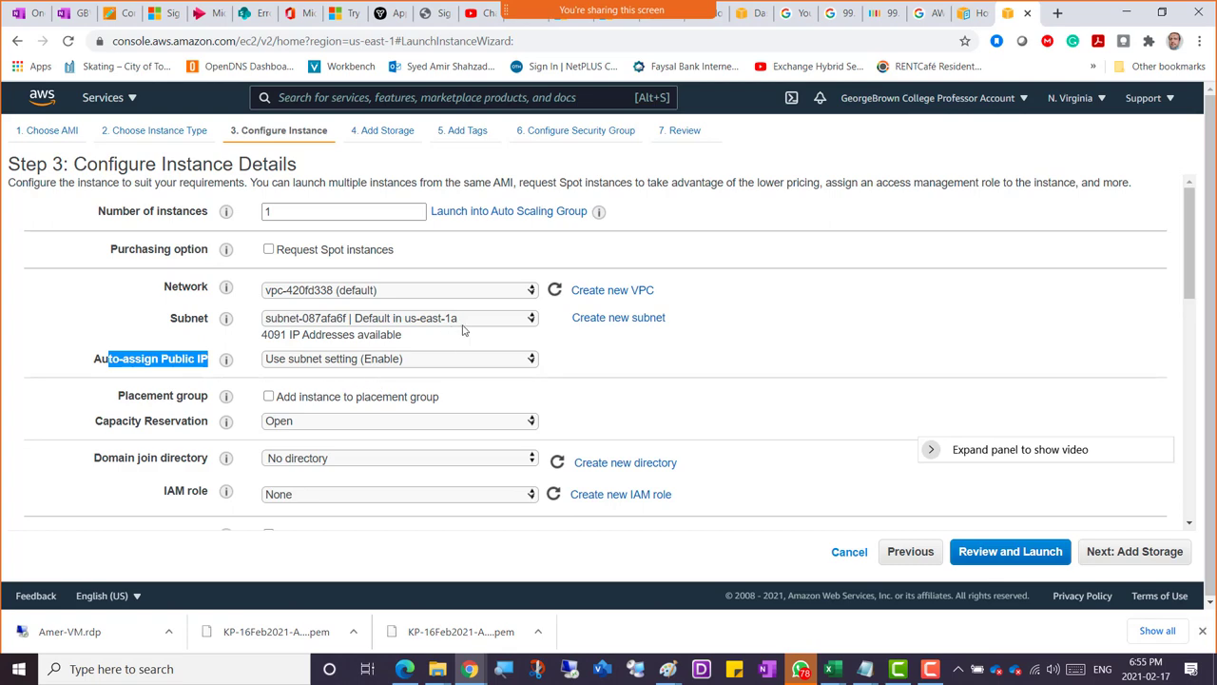
left_click(691, 366)
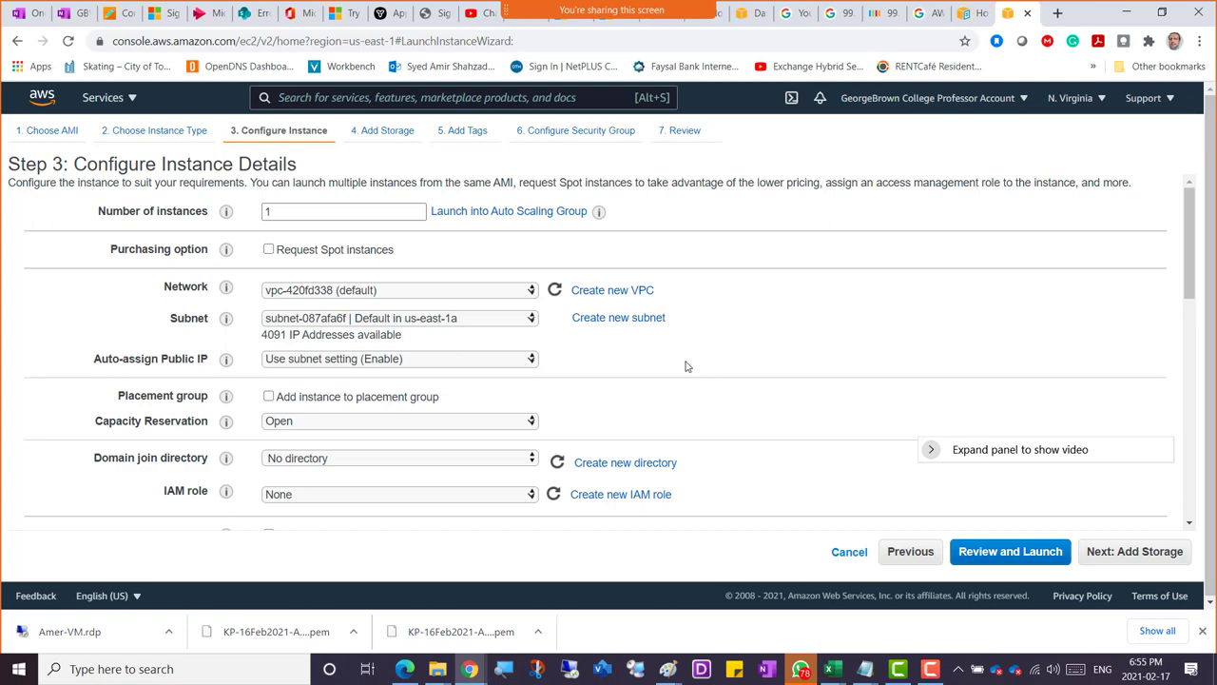
scroll(695, 368, "down", 1)
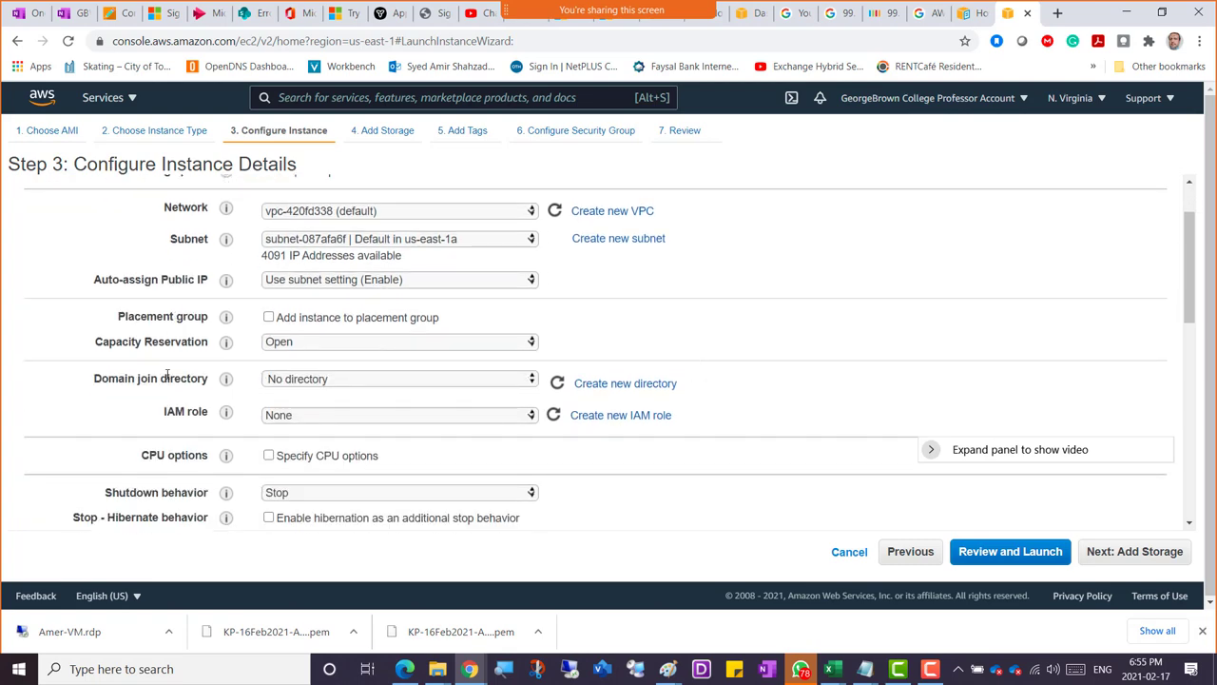
scroll(736, 353, "down", 2)
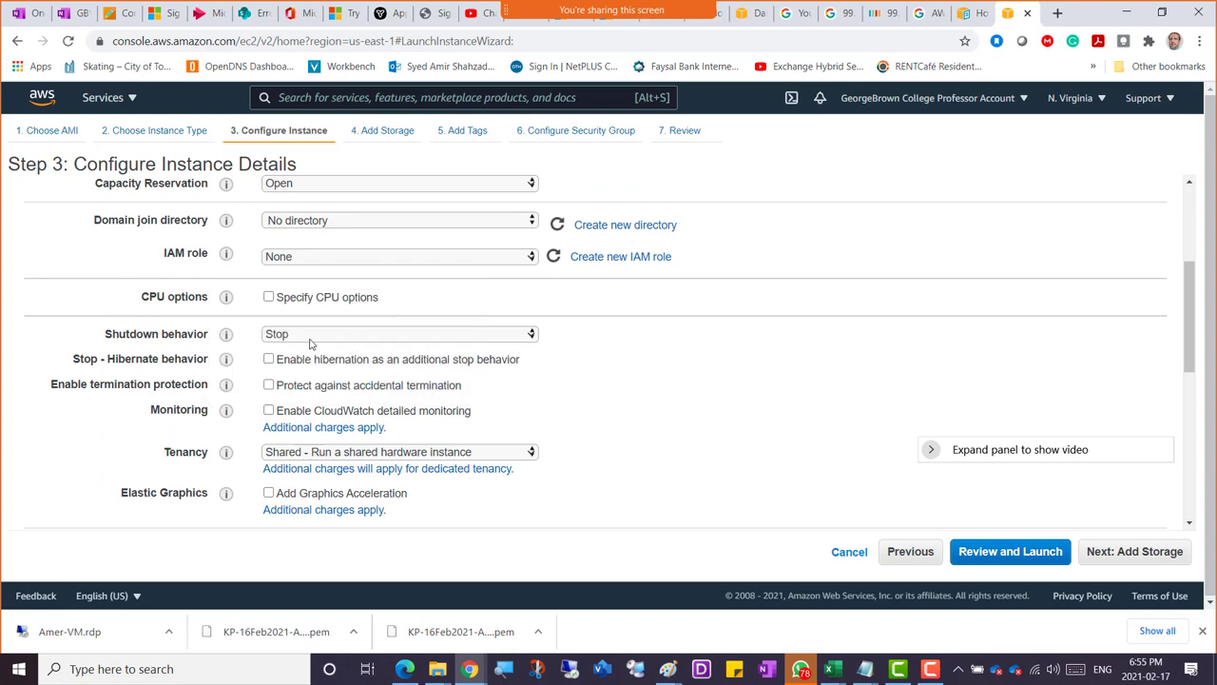
scroll(522, 337, "down", 2)
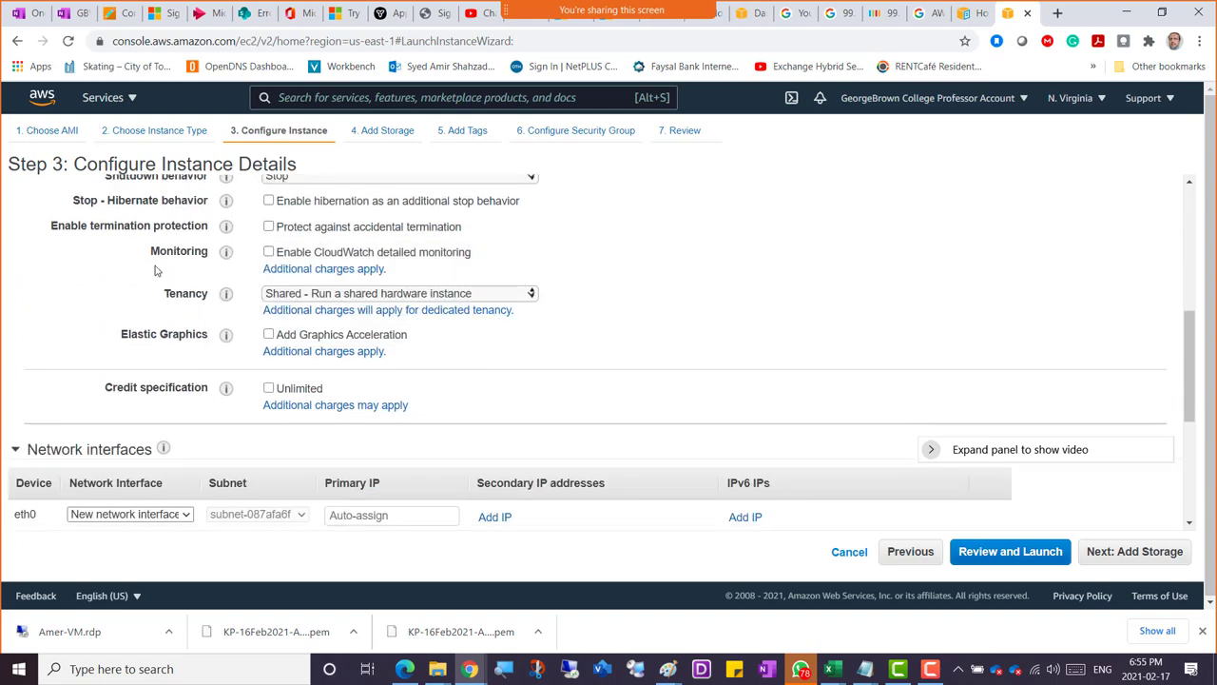
scroll(772, 334, "up", 1)
scroll(771, 334, "up", 5)
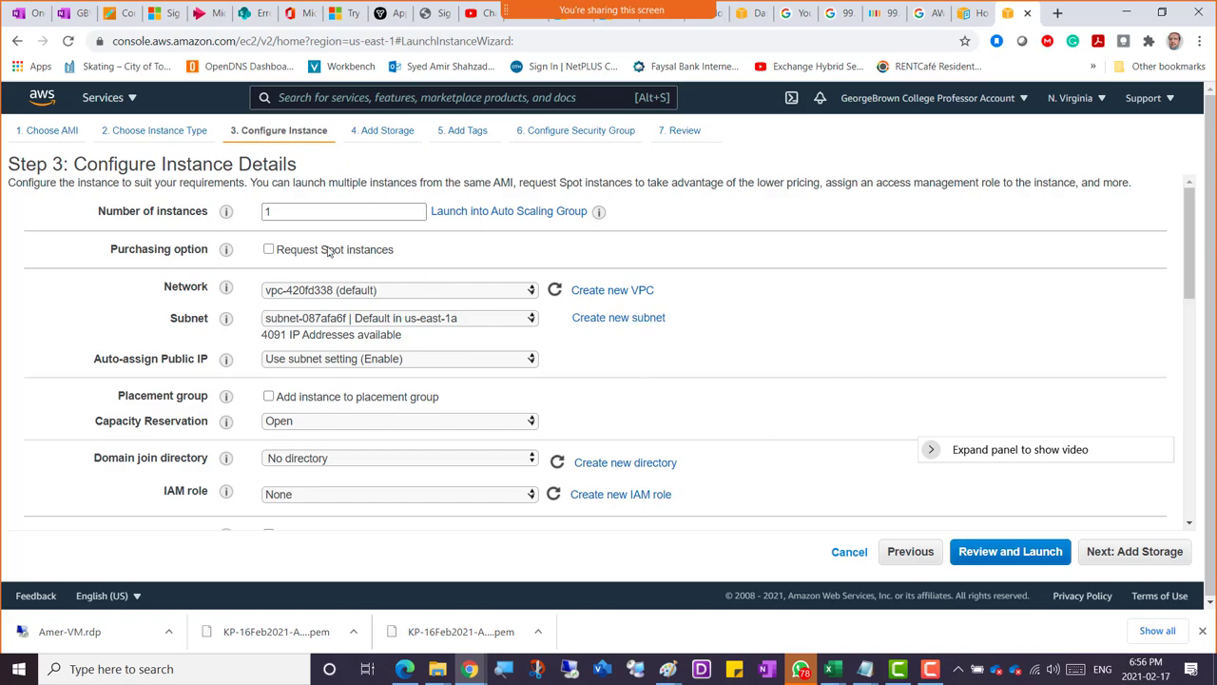
- Snip the whole Step 3 wizard page and go to the OneNote class notes
key("super+shift+s")
mouse_move(13, 84)
left_mouse_down()
mouse_move(492, 239)
mouse_move(1128, 542)
mouse_move(1112, 621)
left_mouse_up()
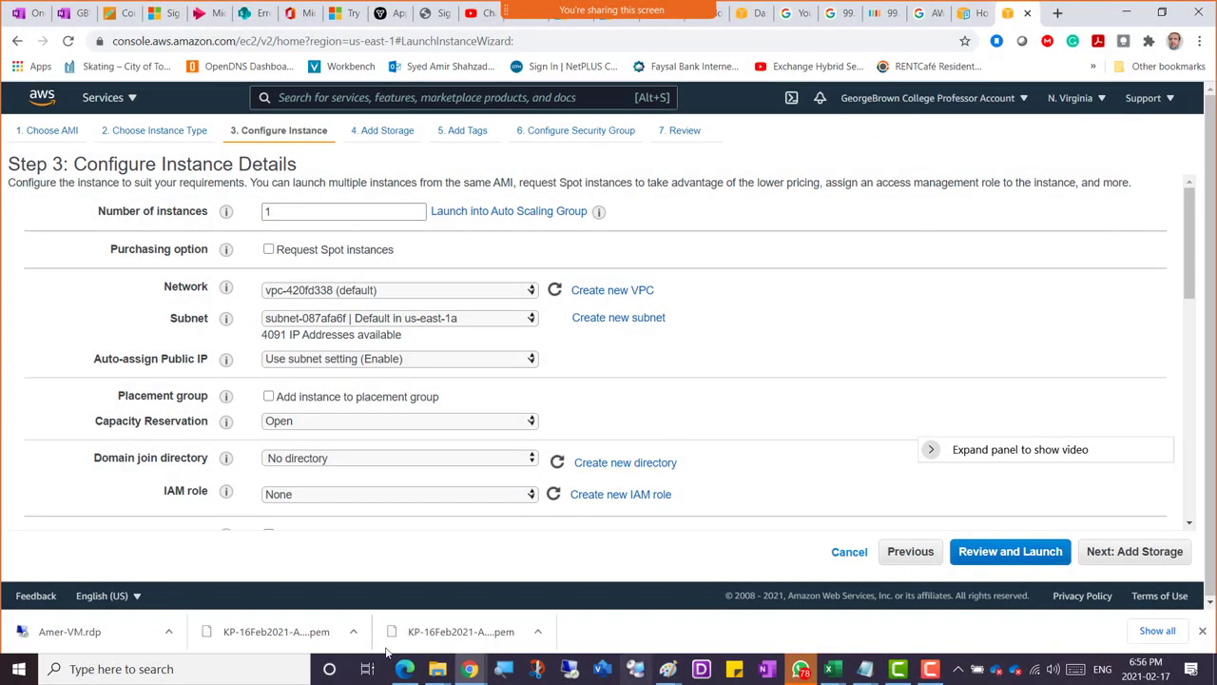
left_click(81, 13)
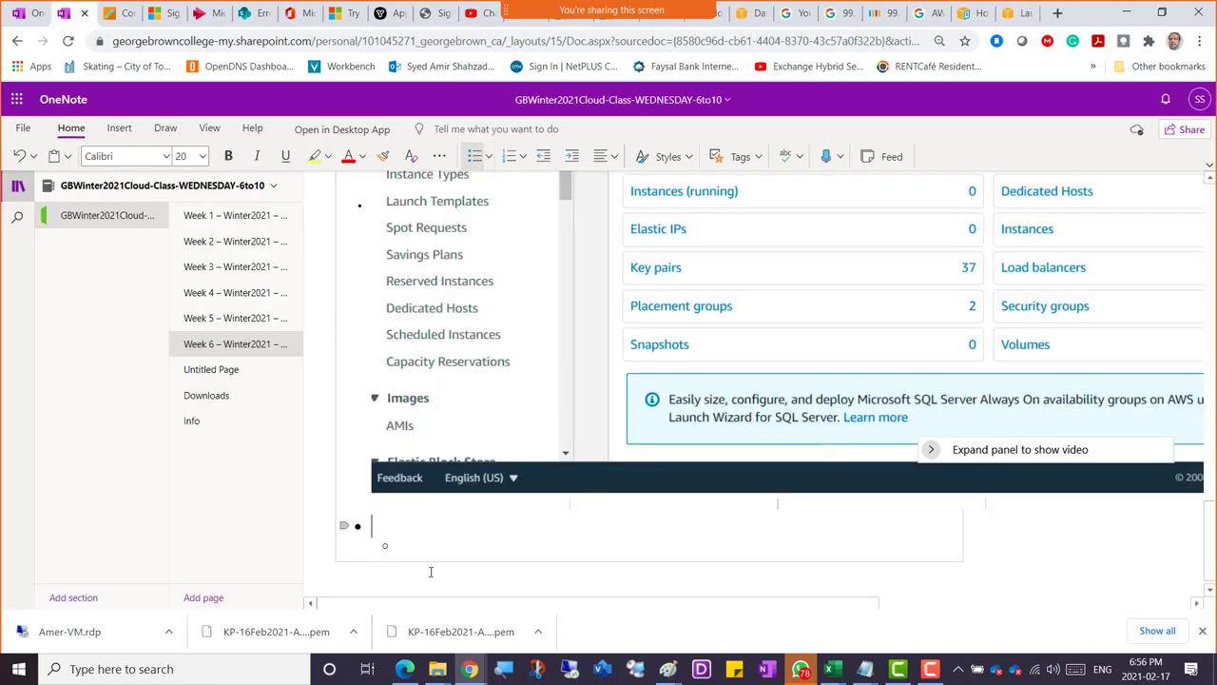
- Add the caption 'Screenshot 2 = First Instance on Az 1a' with the snip pasted beneath, then return to AWS
left_click(433, 548)
type("Screenshot 2 ")
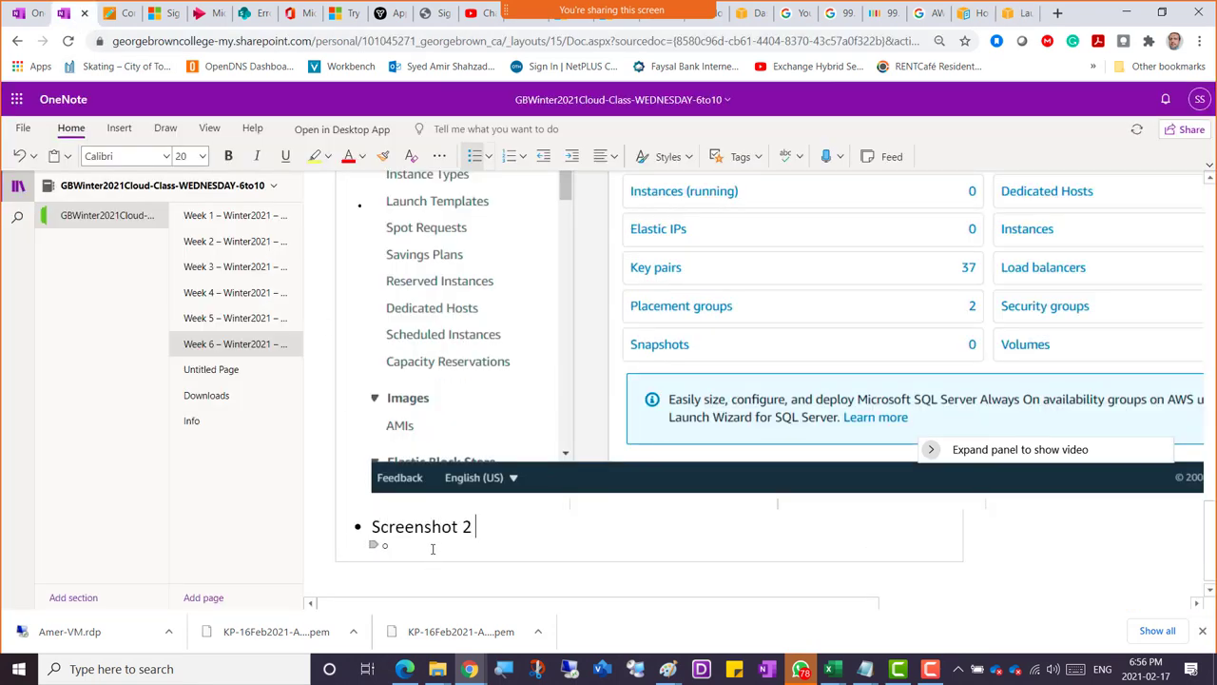
type("= First Instance ")
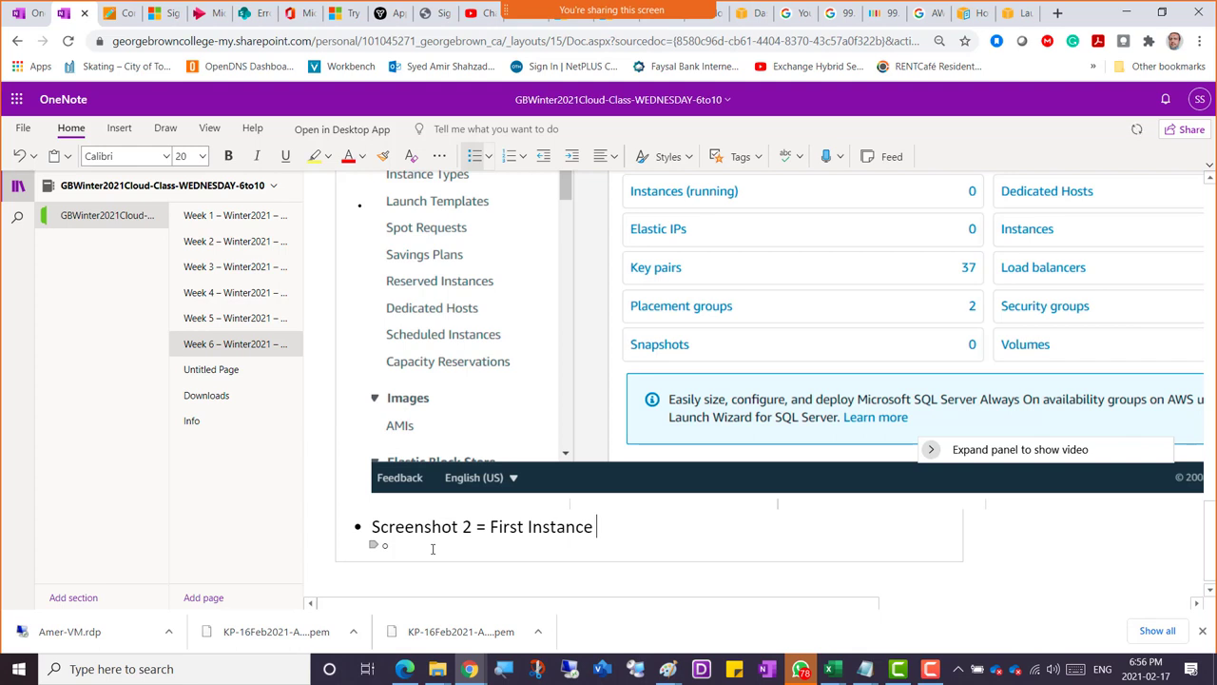
type("on Az 1a")
key("Return")
key("ctrl+v")
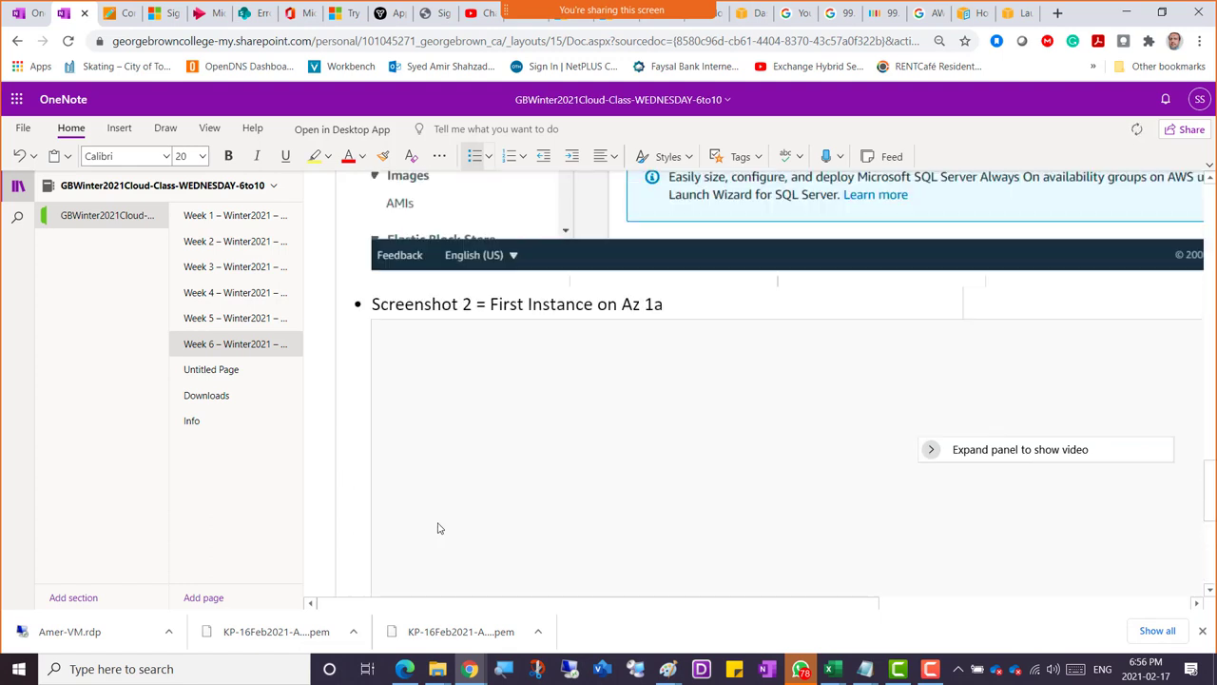
left_click_drag(373, 363, 670, 366)
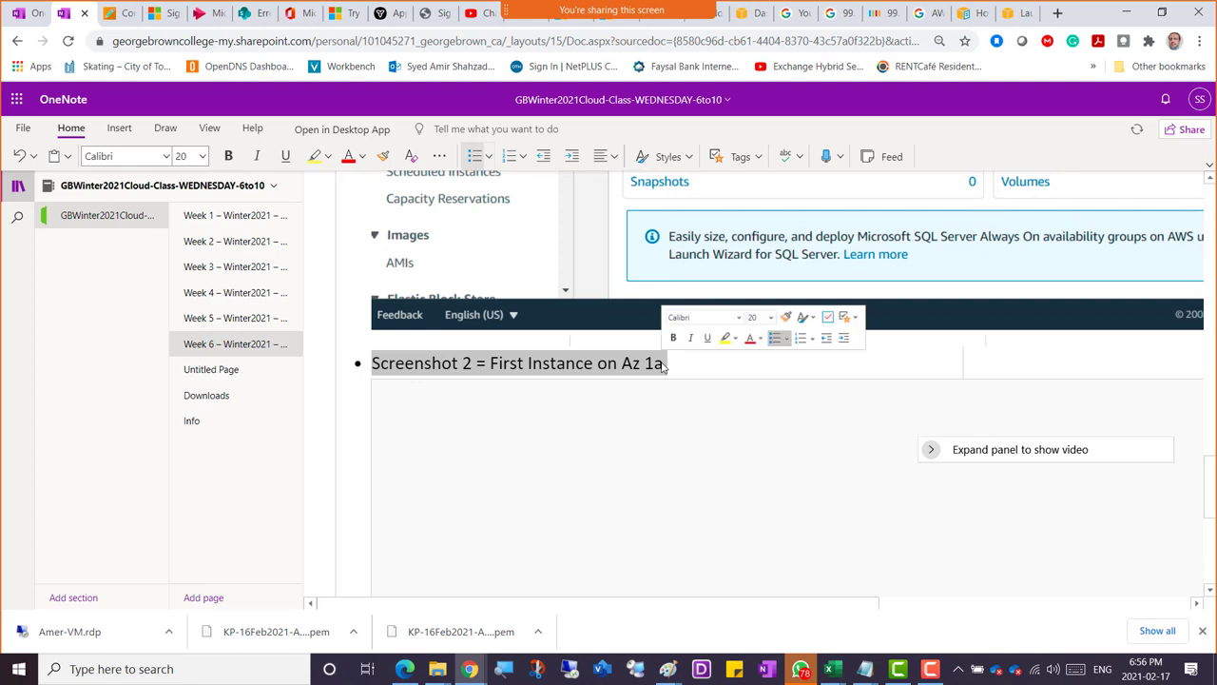
key("ctrl+v")
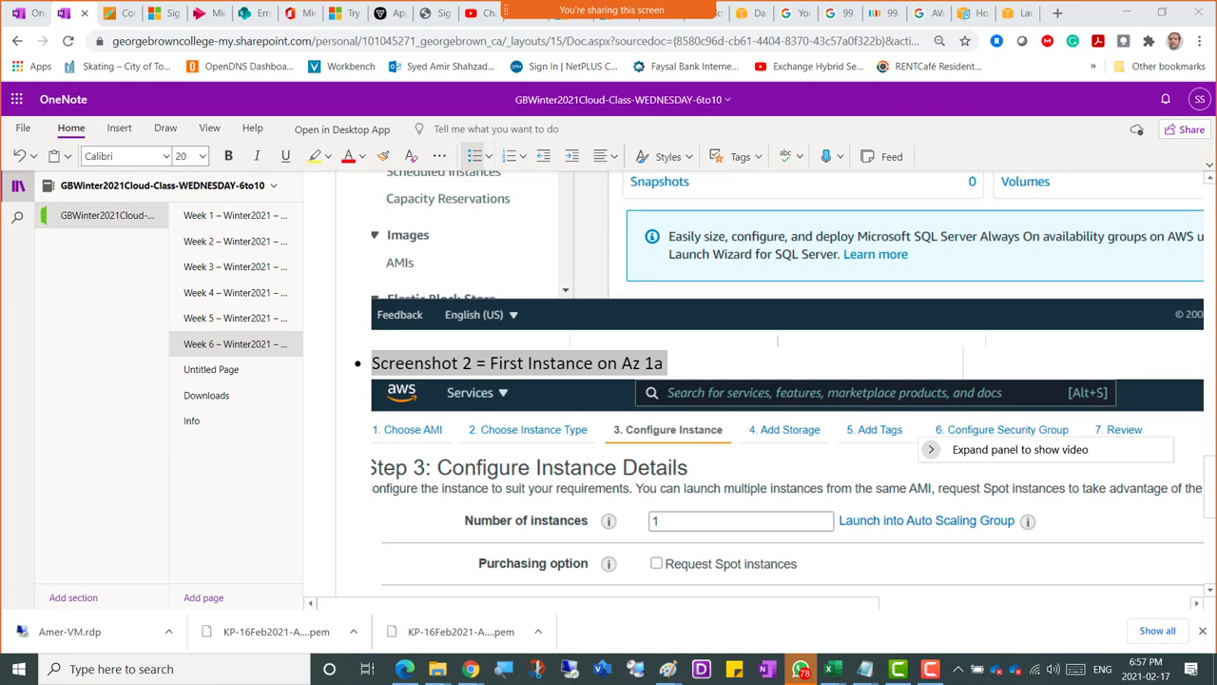
key("alt+Tab")
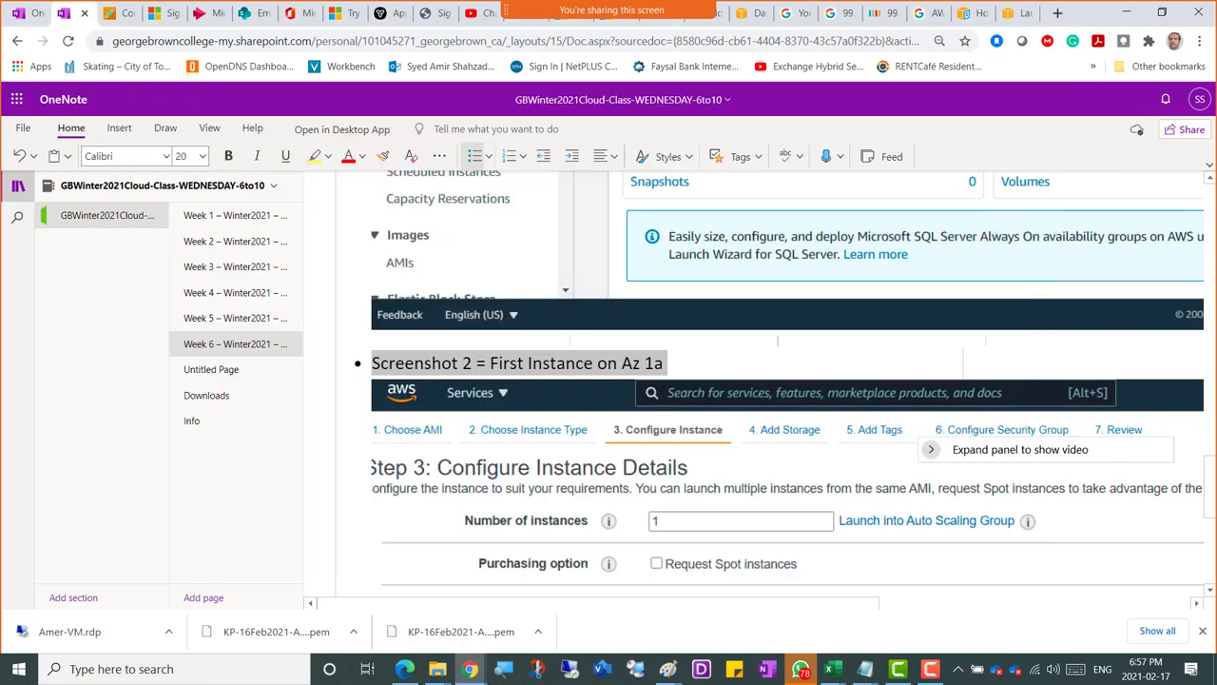
left_click(1013, 13)
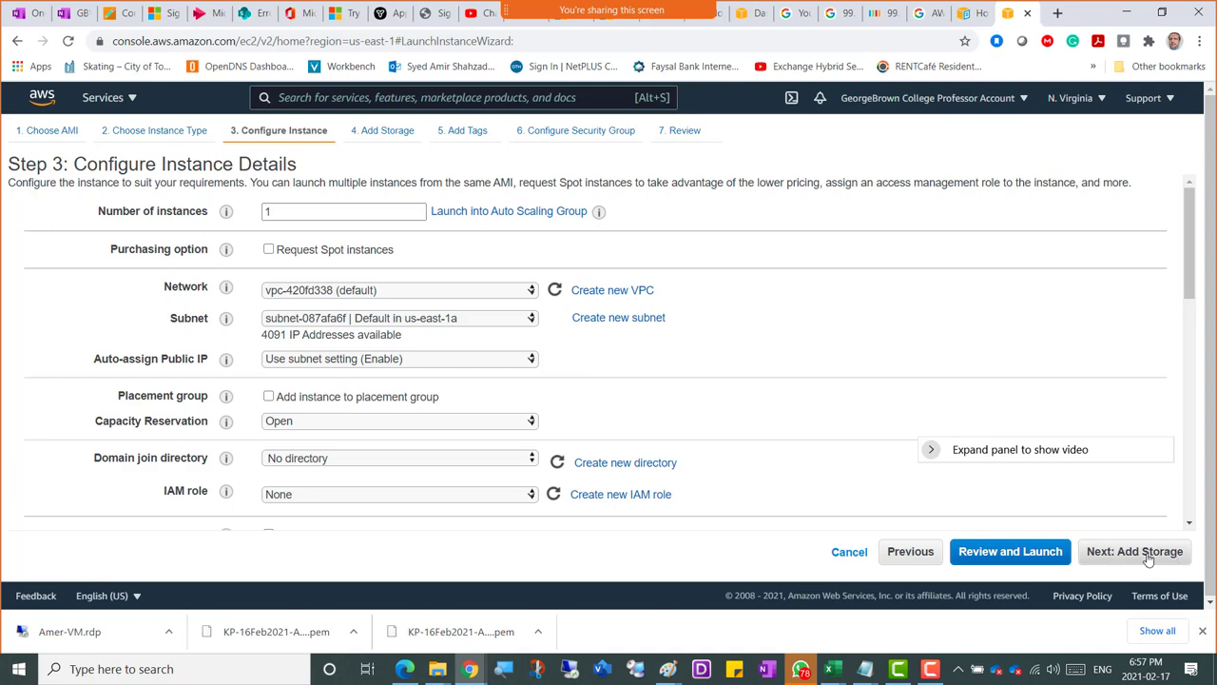
- Keep the default 30 GiB gp2 root volume and advance to Step 5: Add Tags
left_click(1143, 559)
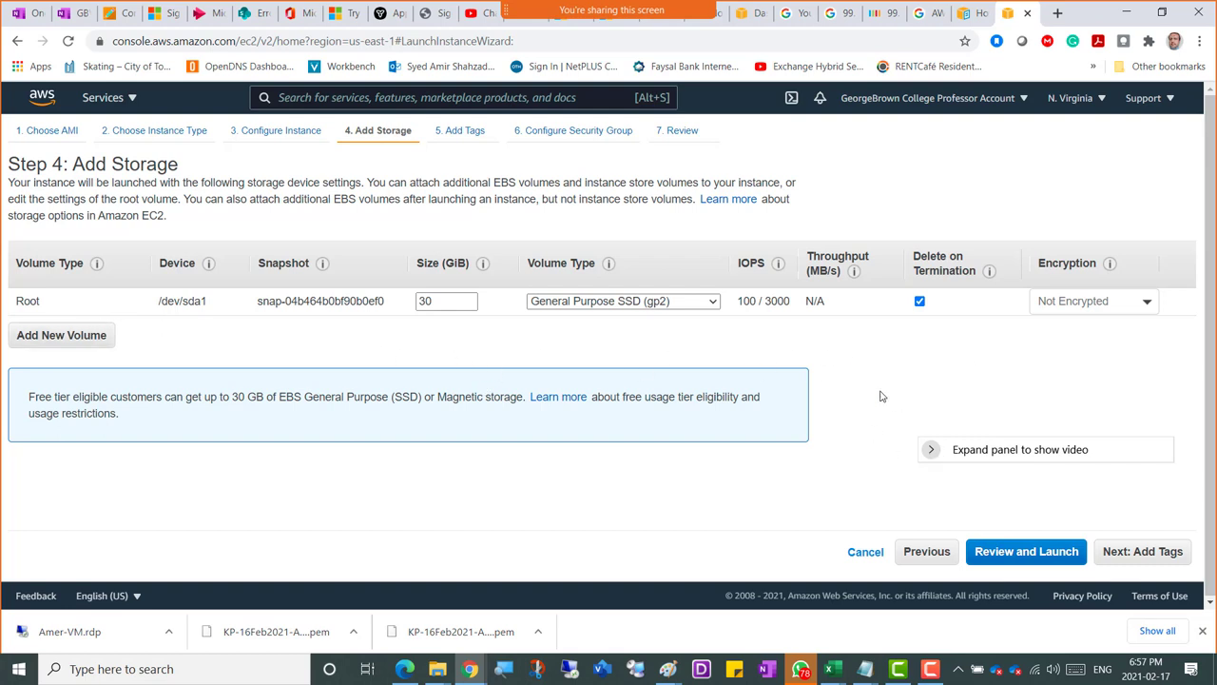
left_click(1163, 559)
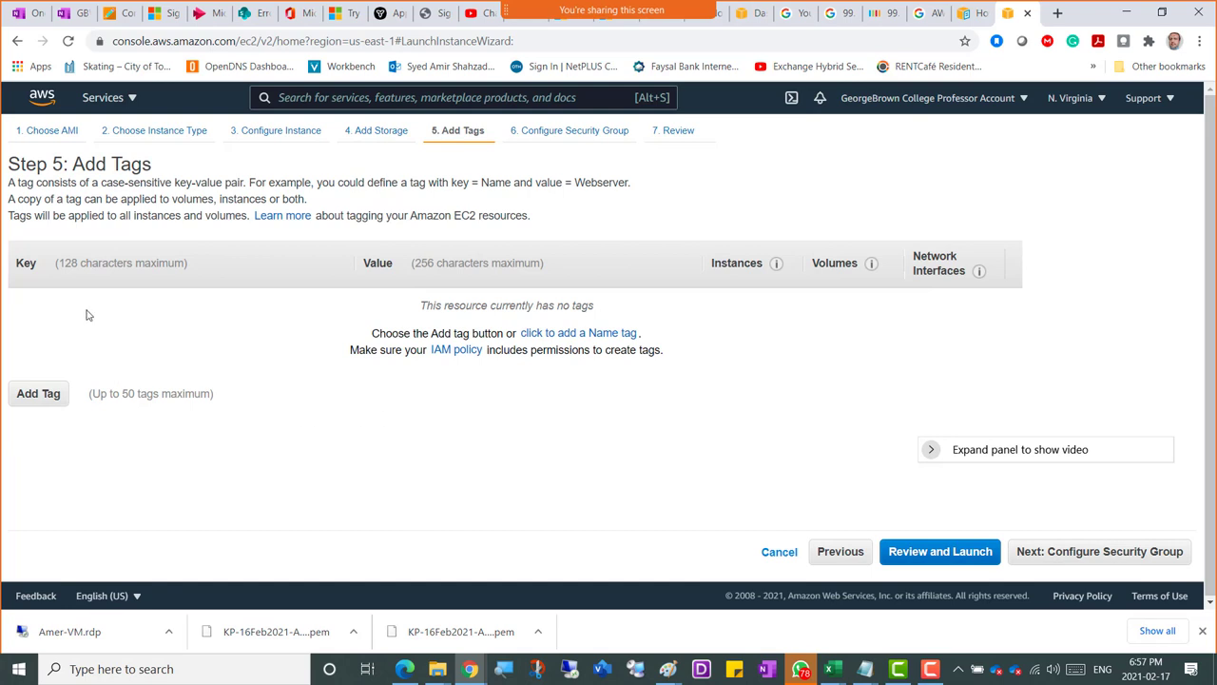
- Add a tag with key 'Wednesday COMP3108' and the student's ID and name as its value
left_click(40, 398)
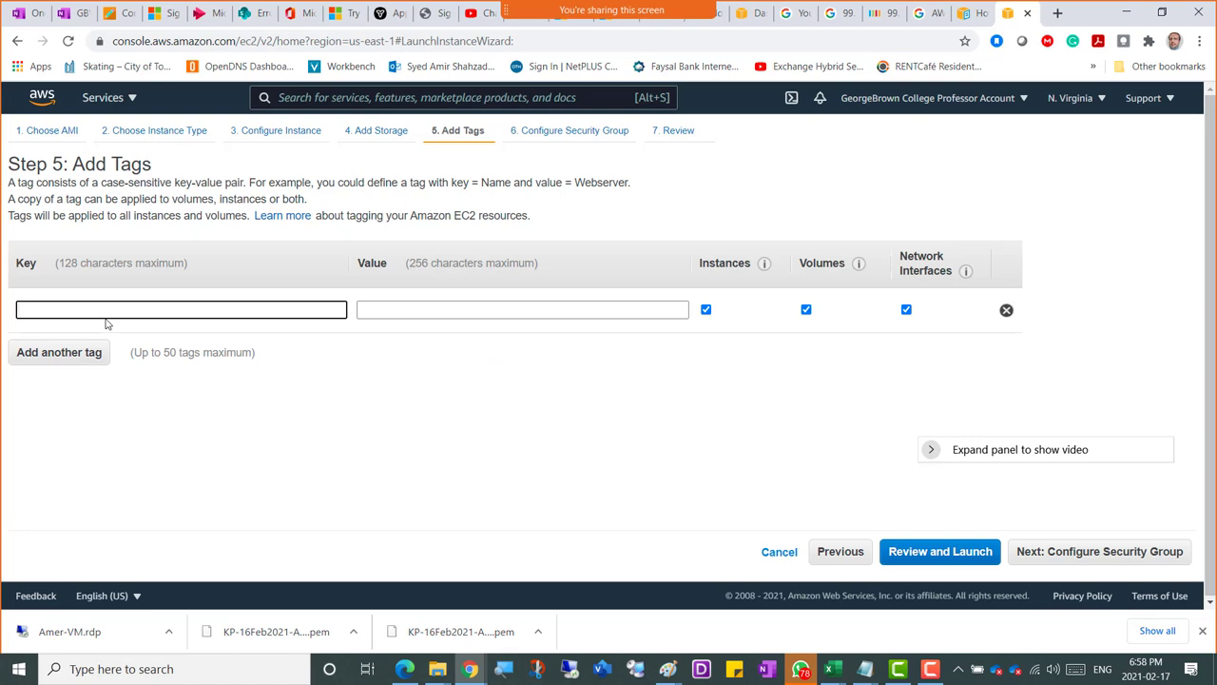
type("Wednesday")
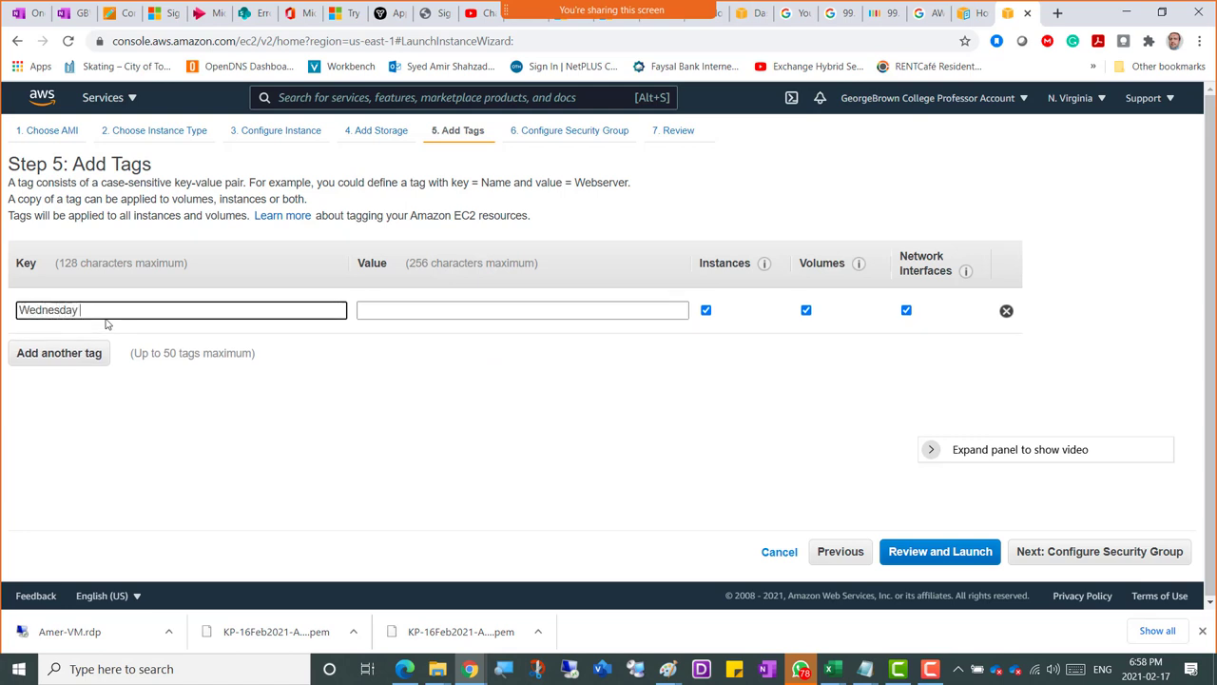
type(" COMP3108")
left_click(398, 308)
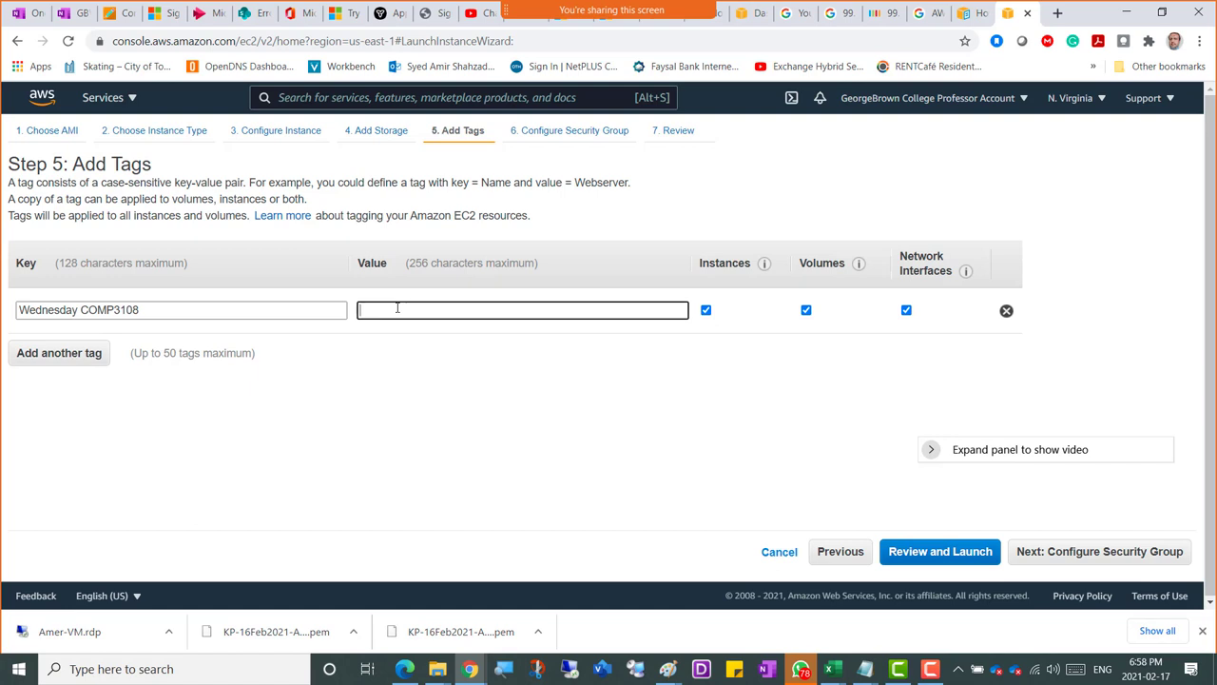
type("YOur")
key("BackSpace")
key("BackSpace")
key("BackSpace")
left_click_drag(411, 312, 449, 316)
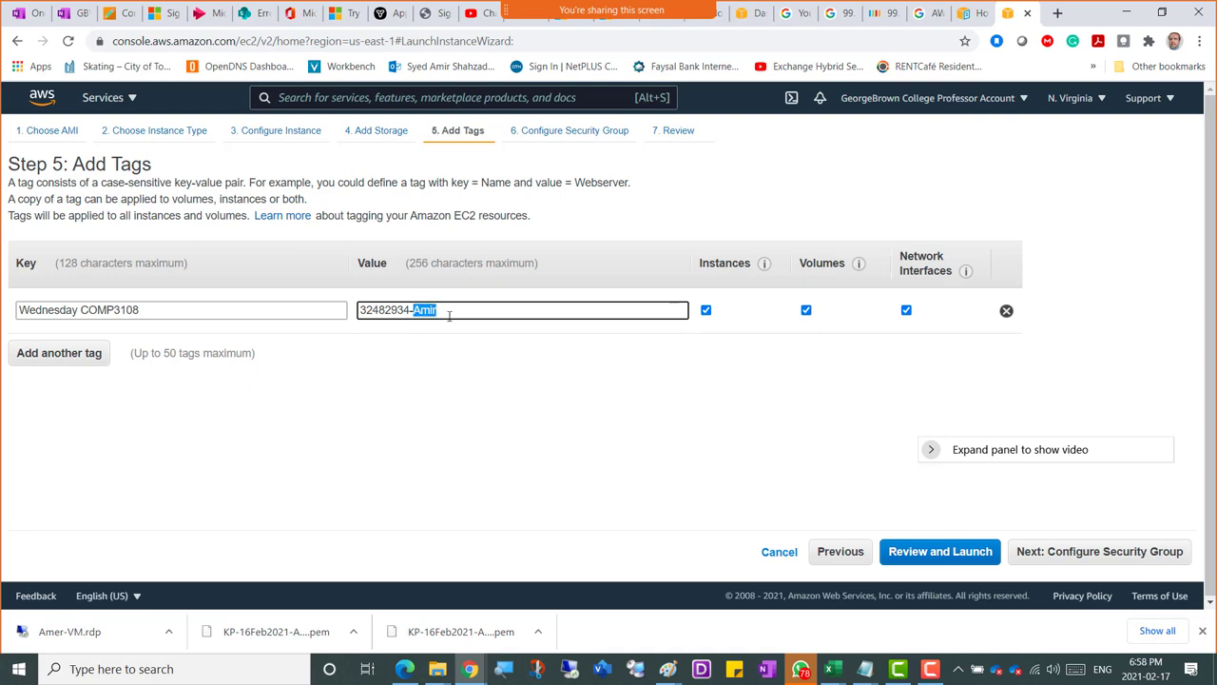
double_click(390, 310)
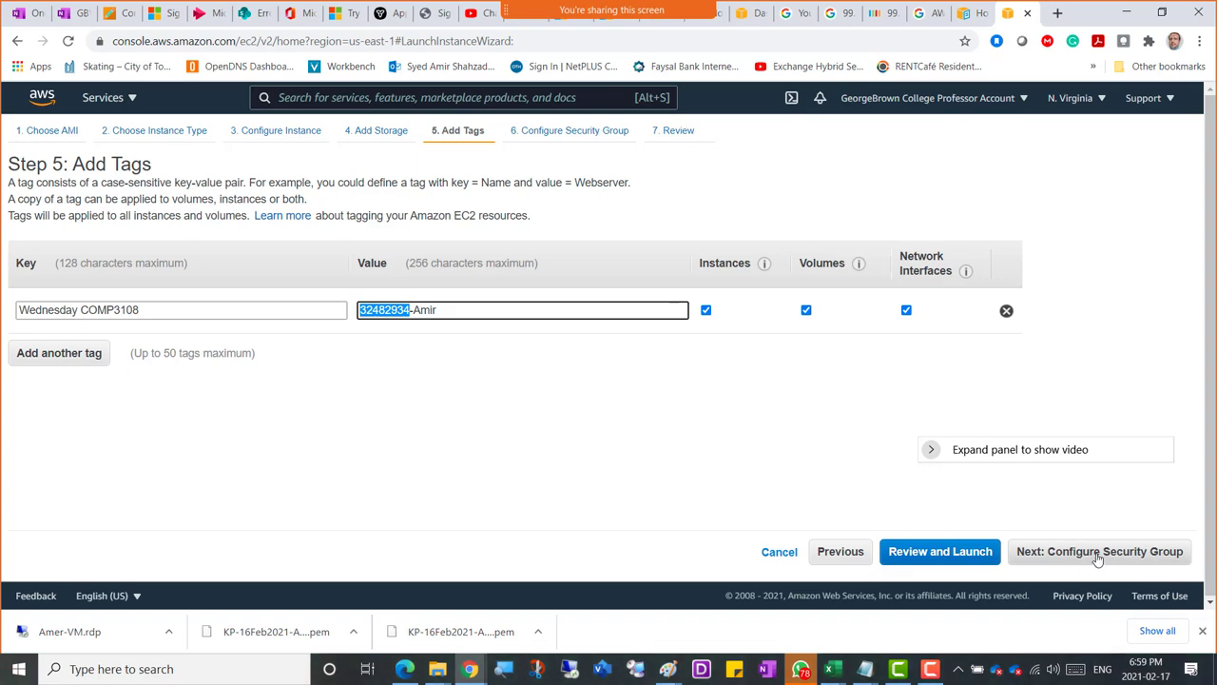
- On the security group step, add a second rule of type HTTP beside the RDP 3389 rule
left_click(1099, 560)
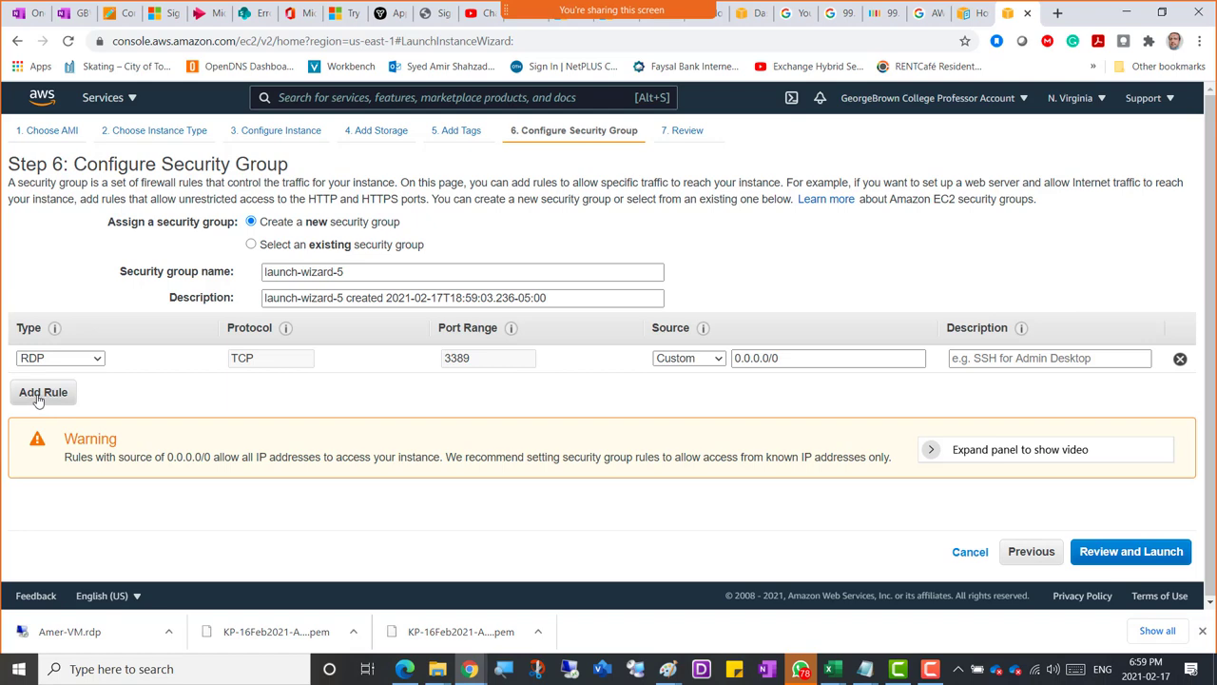
left_click(38, 400)
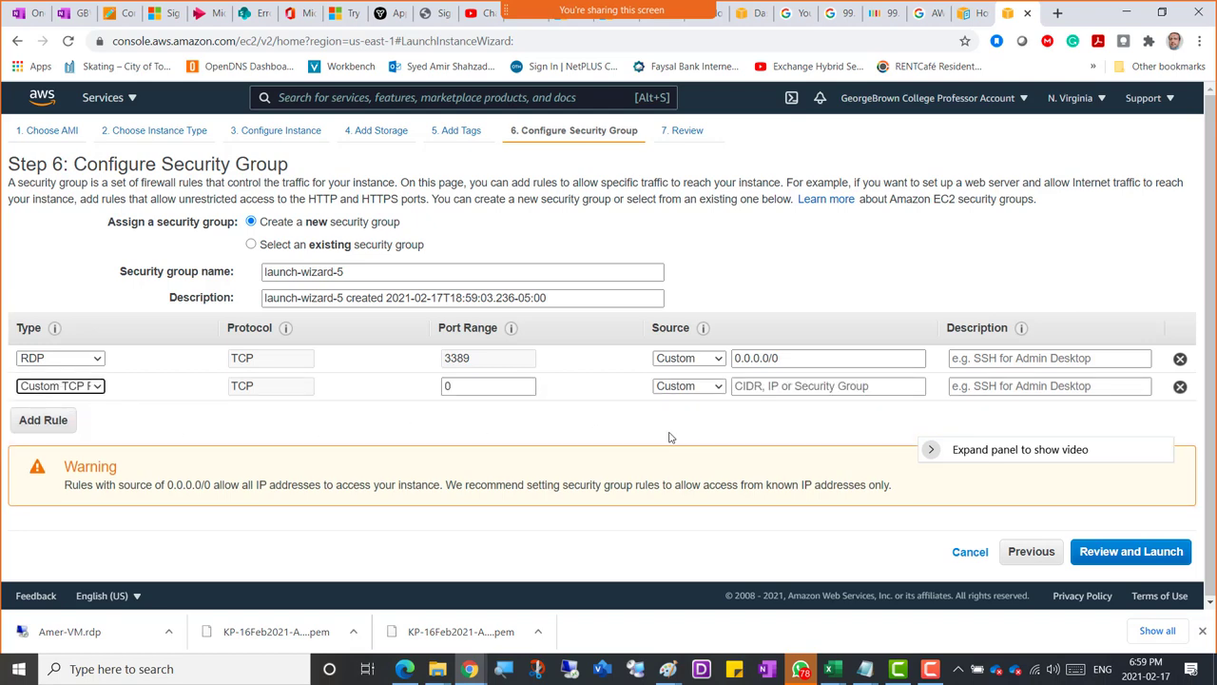
left_click(97, 386)
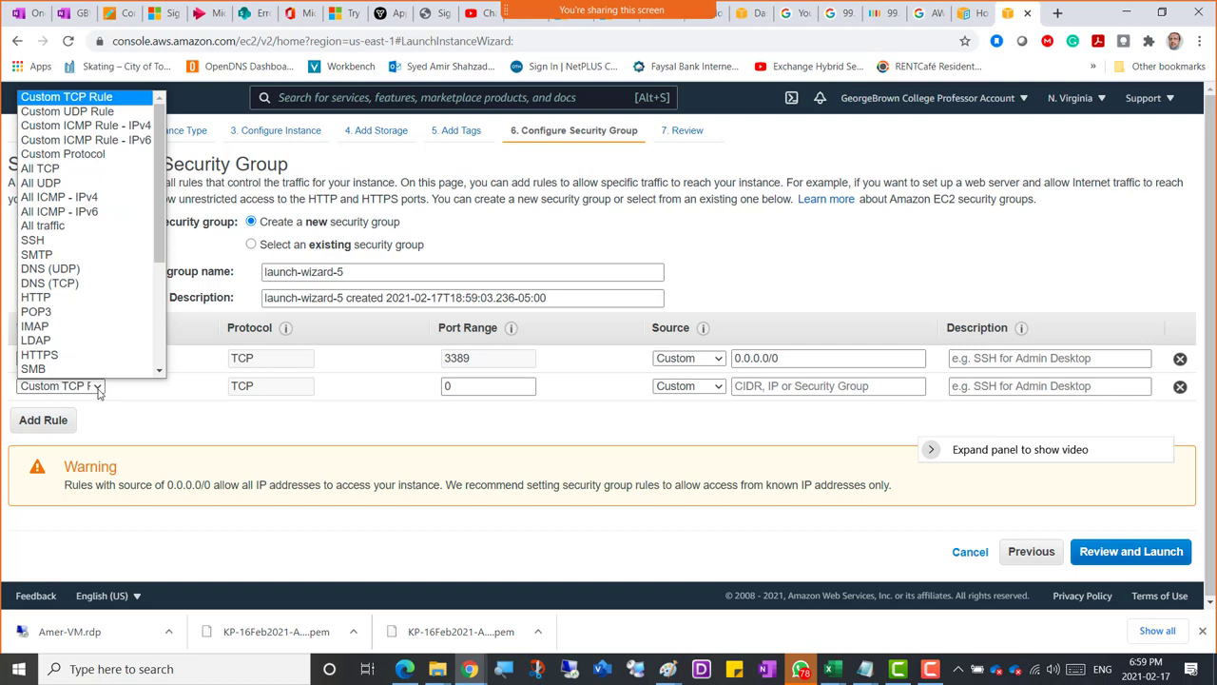
scroll(95, 369, "down", 1)
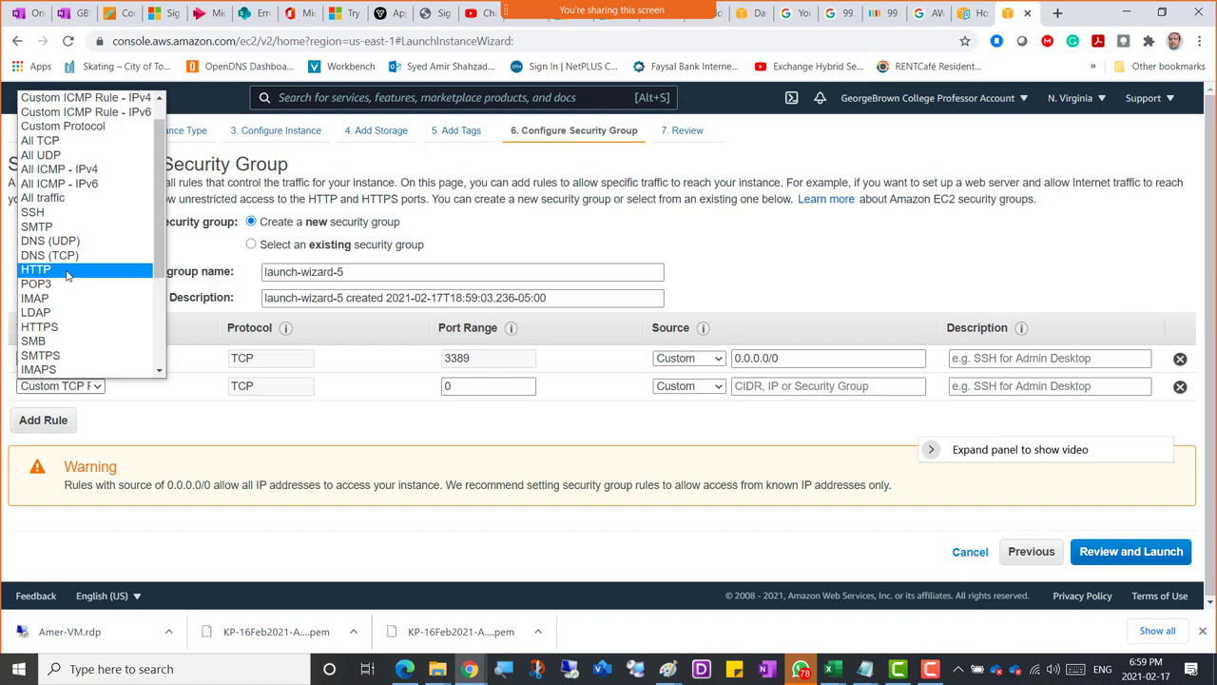
left_click(66, 272)
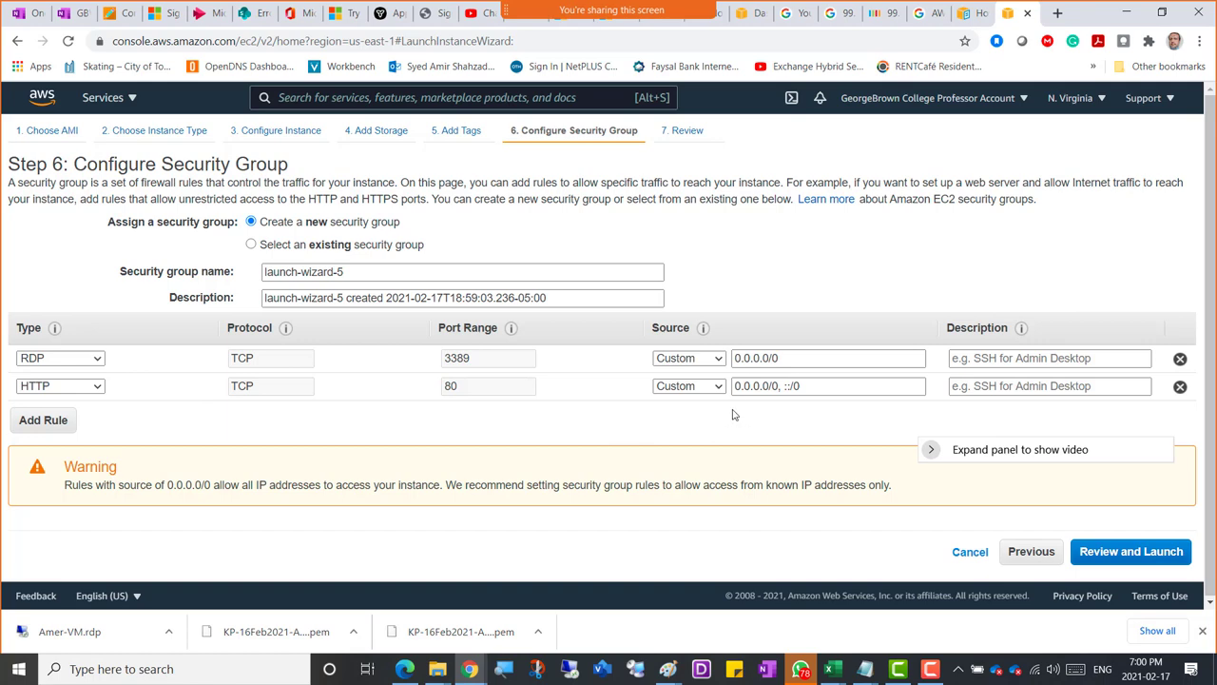
- Switch the RDP rule's source from My IP to Anywhere (0.0.0.0/0, ::/0)
left_click(721, 361)
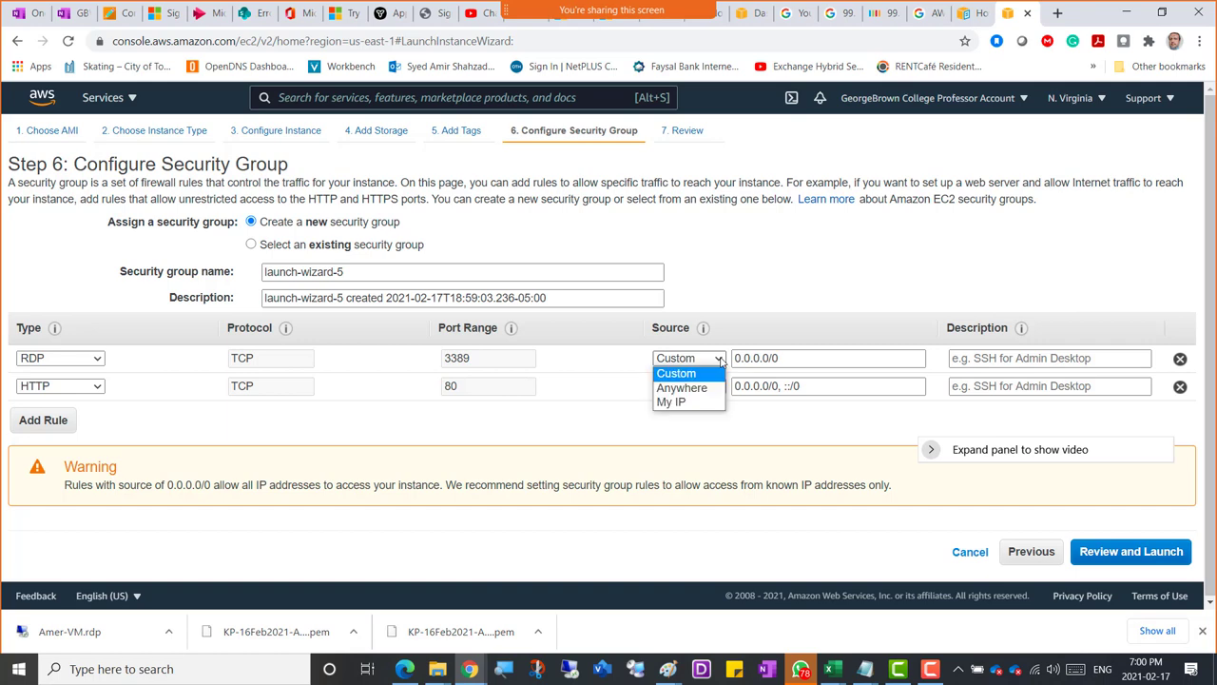
left_click(685, 402)
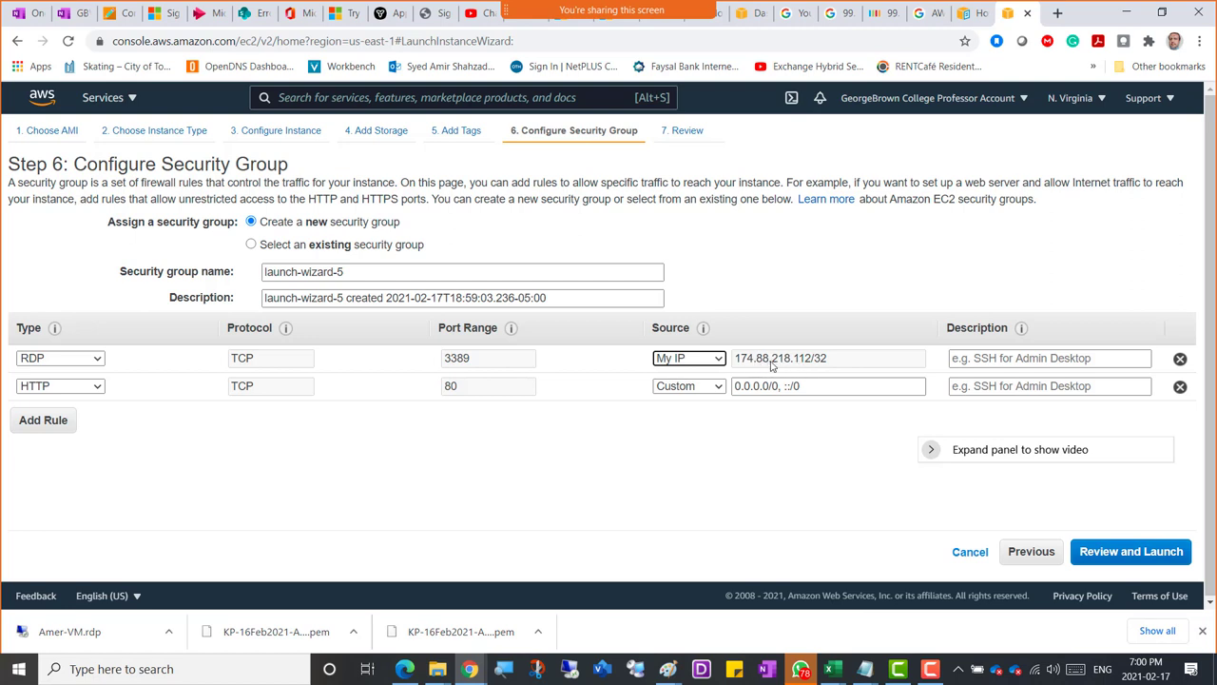
left_click(712, 360)
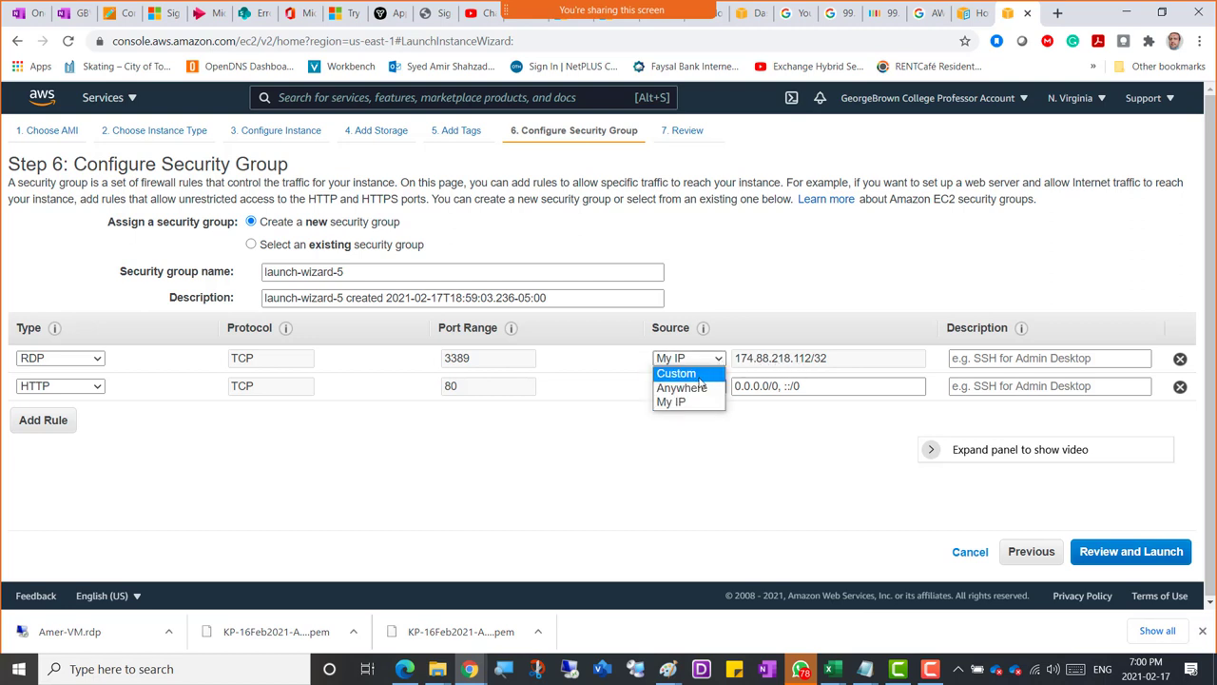
left_click(699, 389)
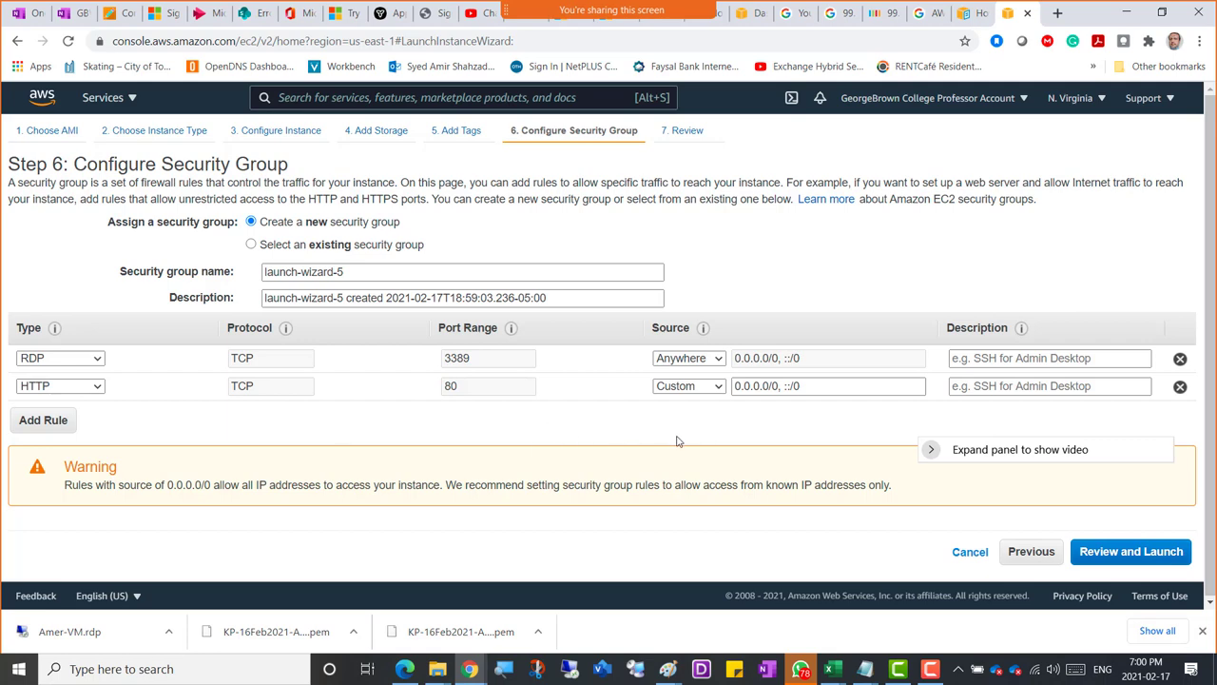
left_click_drag(959, 452, 941, 466)
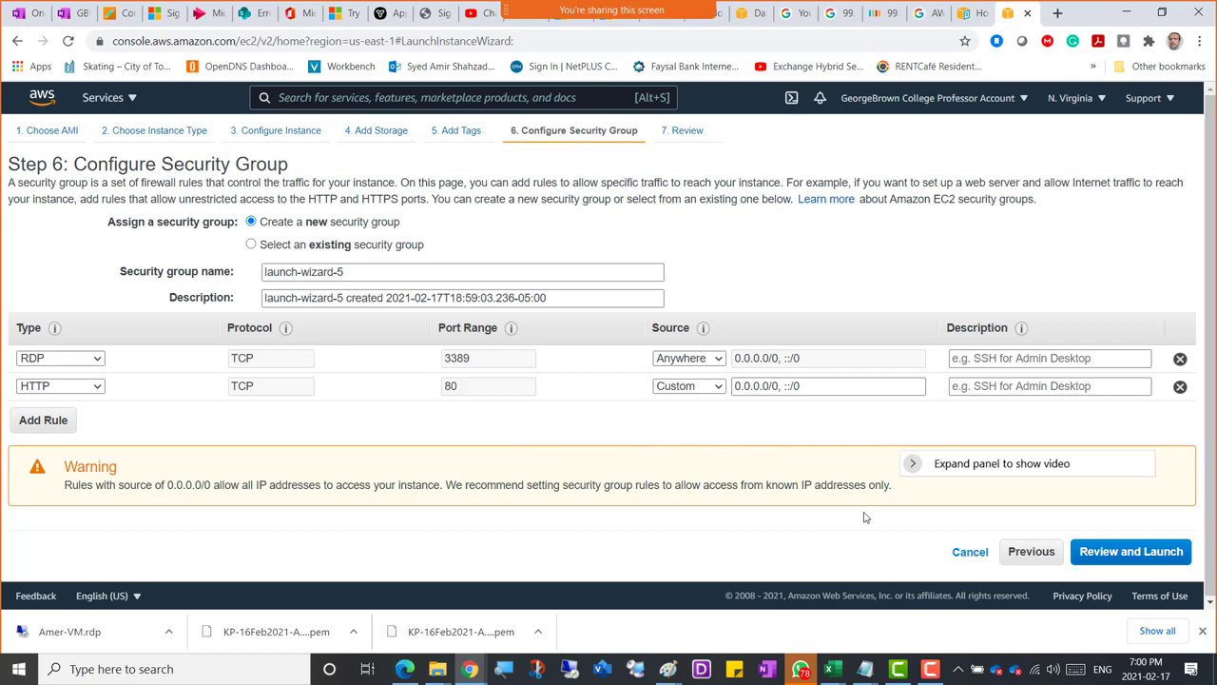
left_click_drag(865, 517, 723, 548)
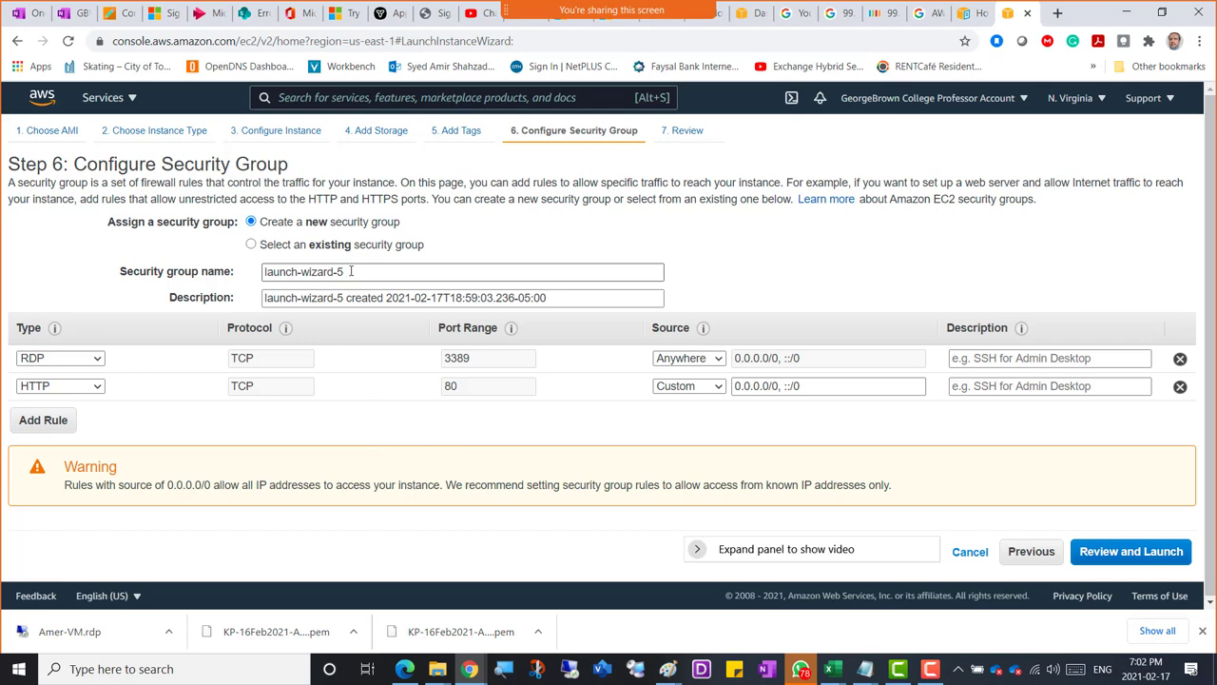
- Append the student's name to the launch-wizard-5 security group name and start a screen capture
left_click(350, 272)
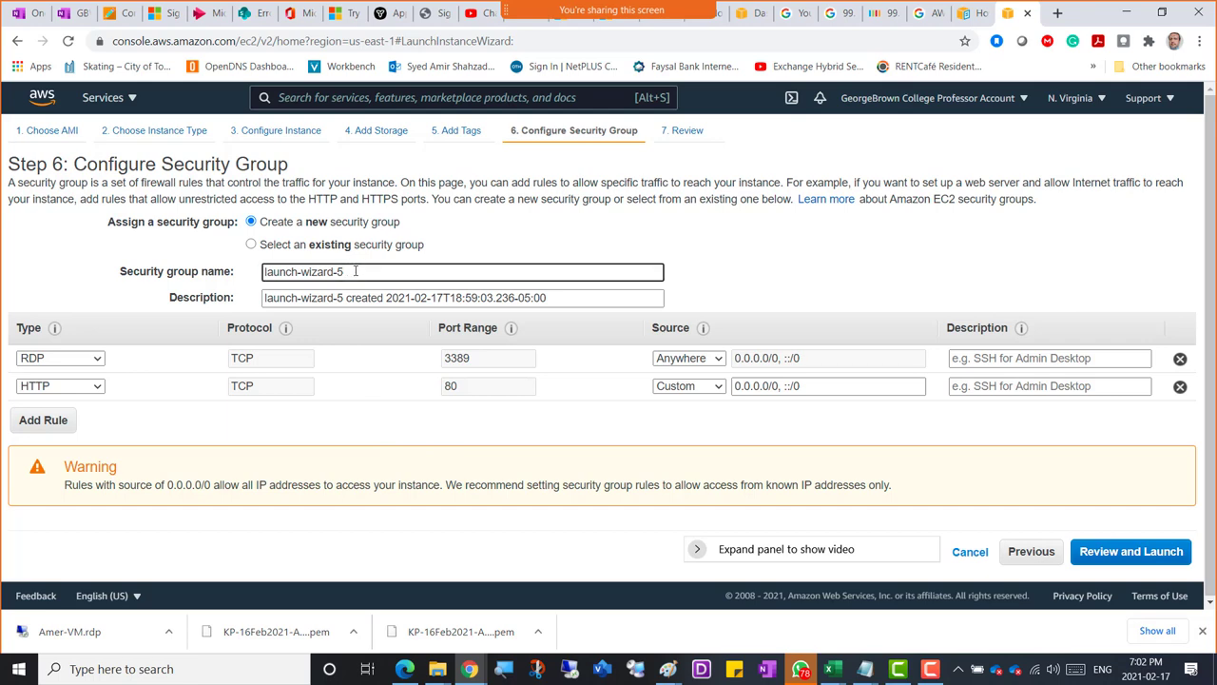
type("-Amir")
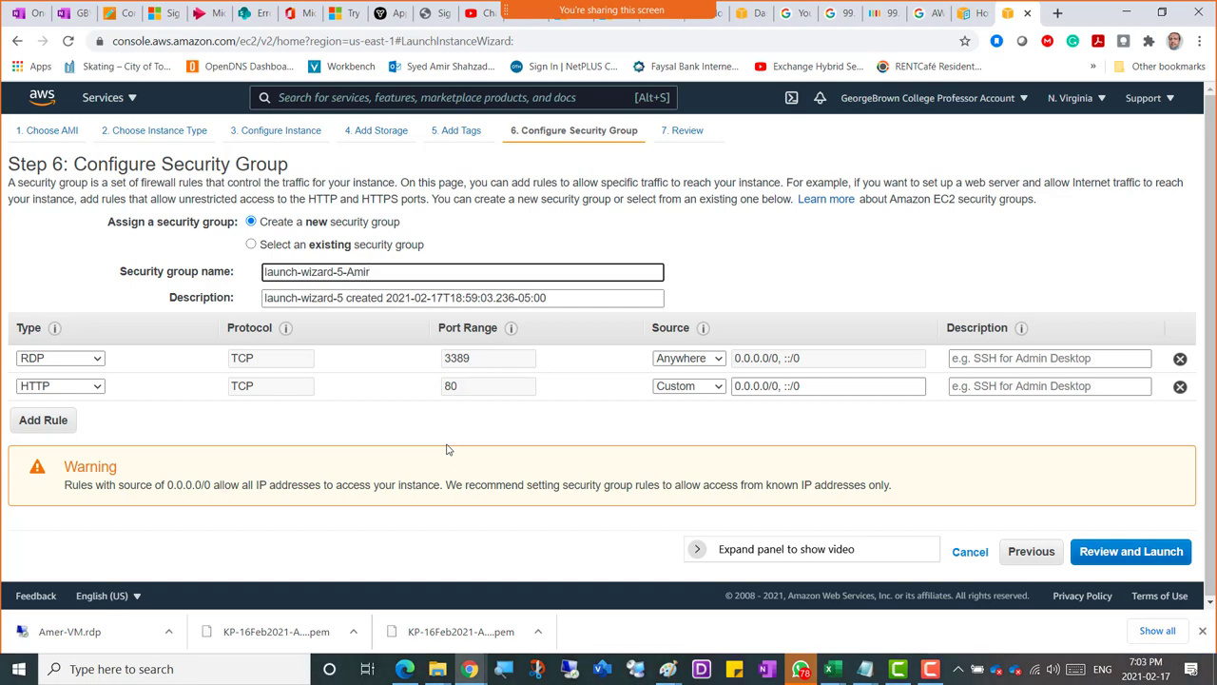
key("super+shift+s")
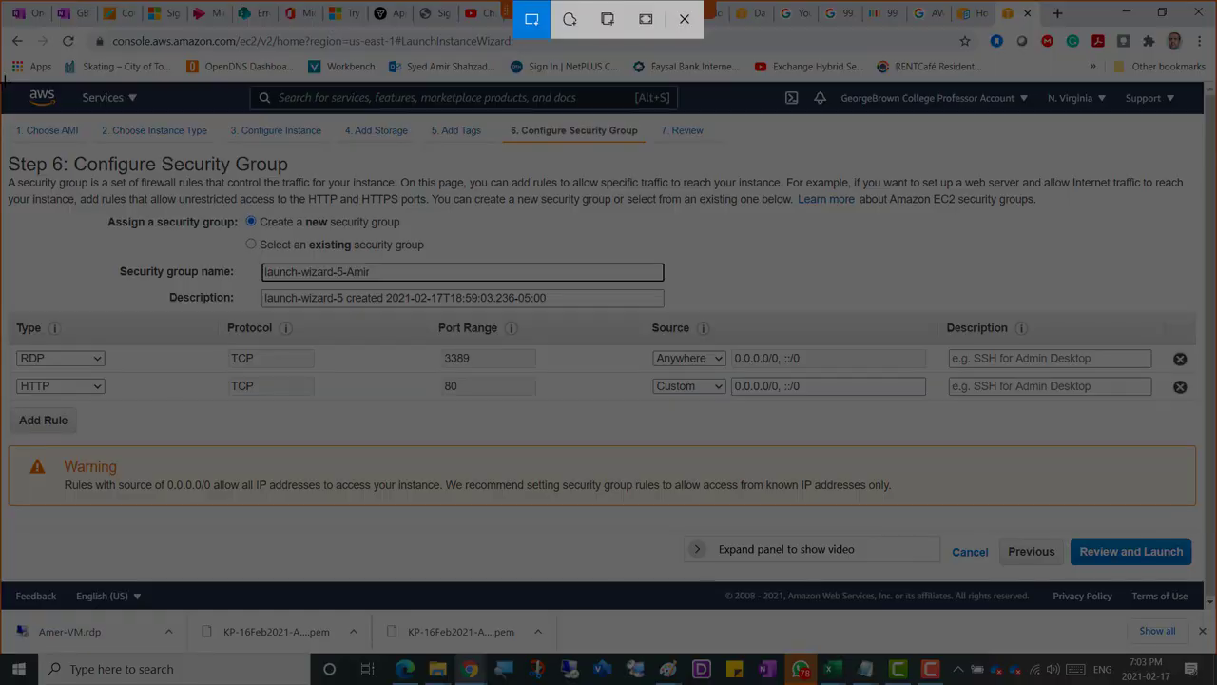
- Snip the security group page and add the OneNote bullet 'Screenshot 3 = Security Group Ports open'
mouse_move(5, 82)
left_mouse_down()
mouse_move(1071, 586)
mouse_move(1200, 593)
left_mouse_up()
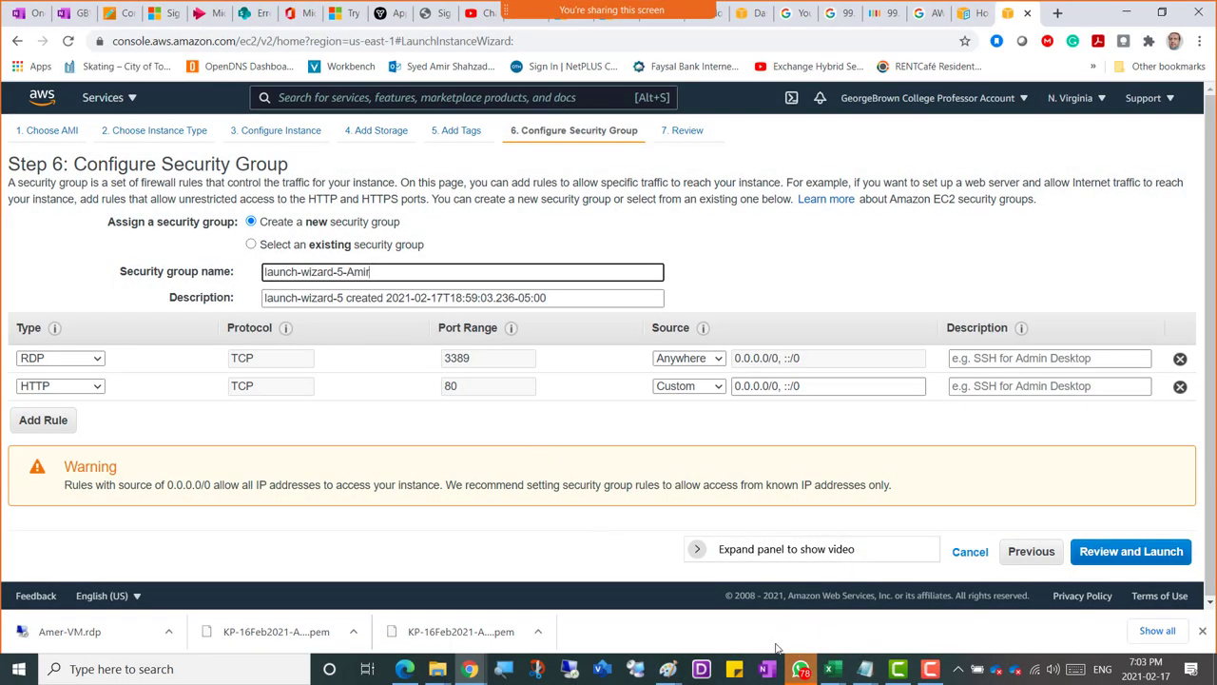
left_click(71, 13)
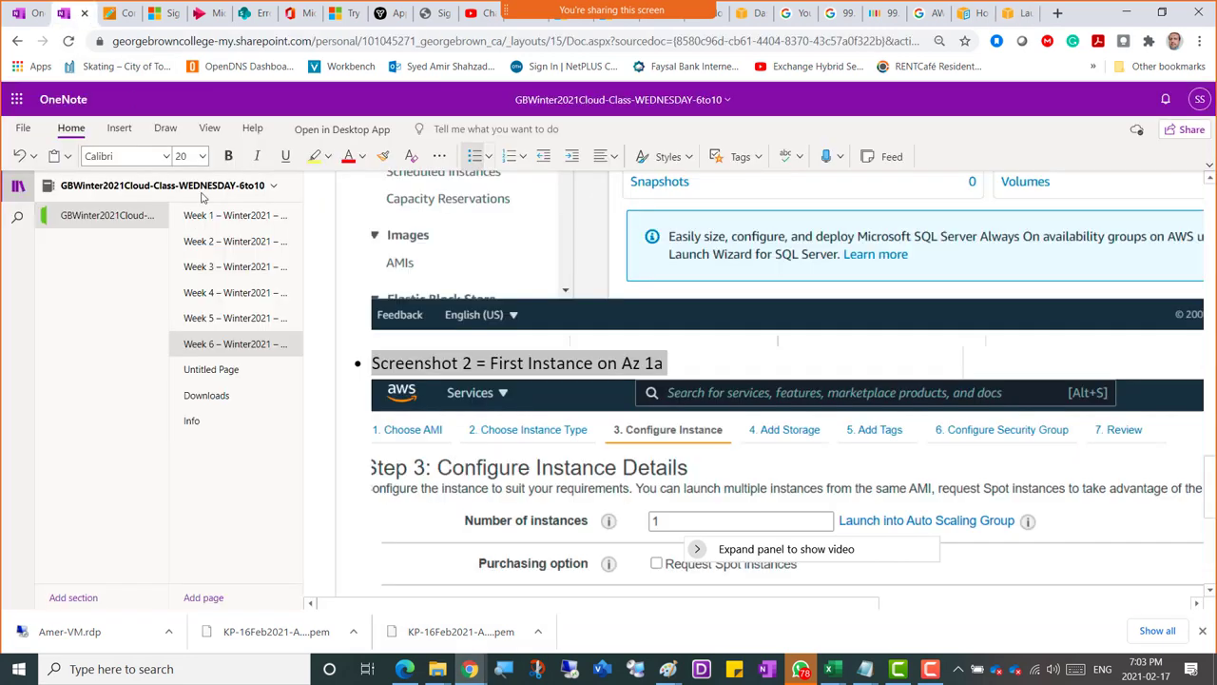
scroll(476, 541, "down", 5)
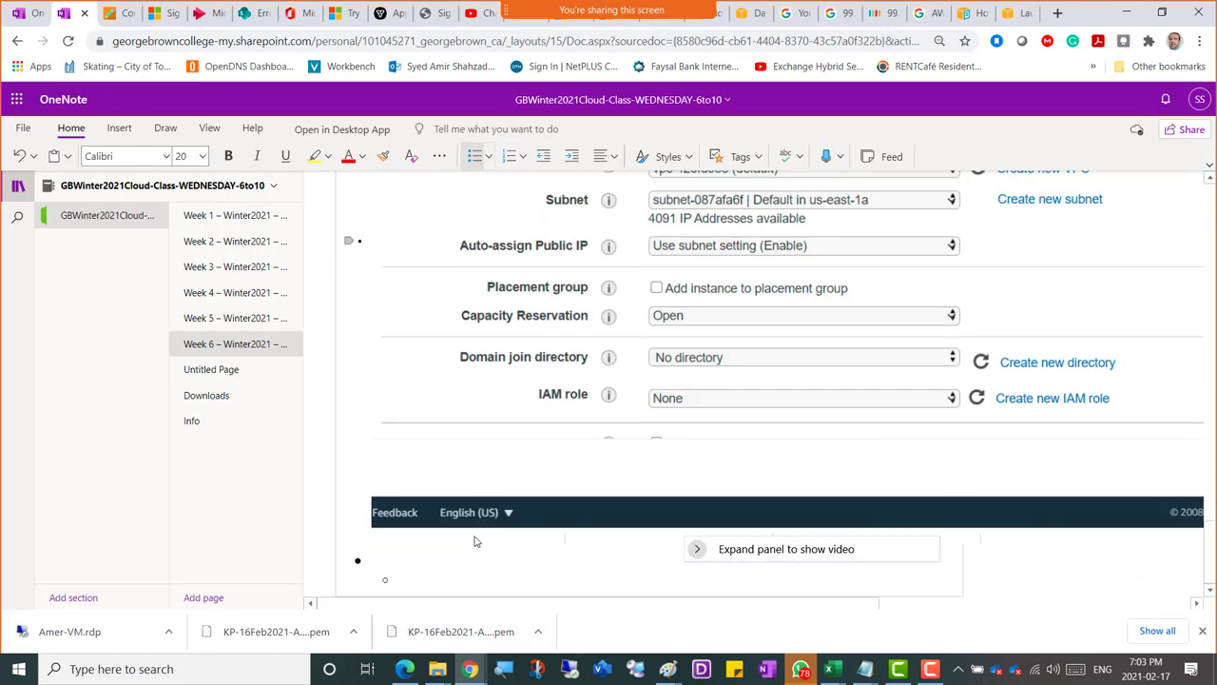
left_click(425, 560)
type("Screenshot ")
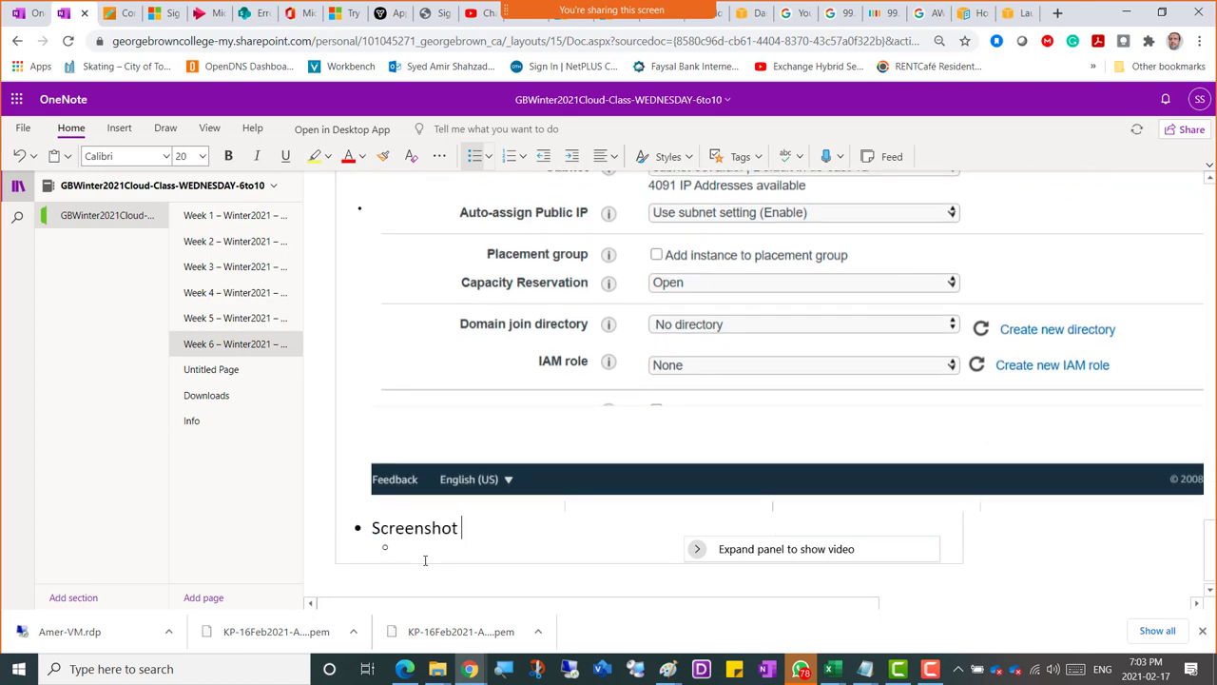
type("3 = Security Group ")
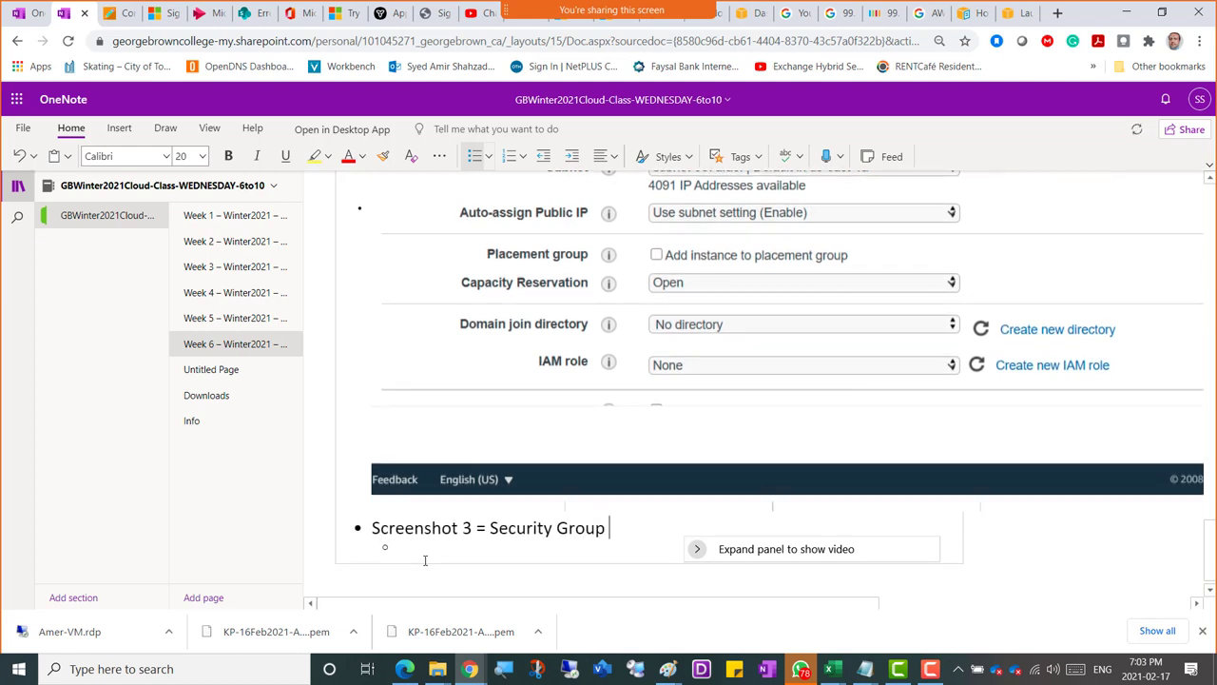
type("Ports open")
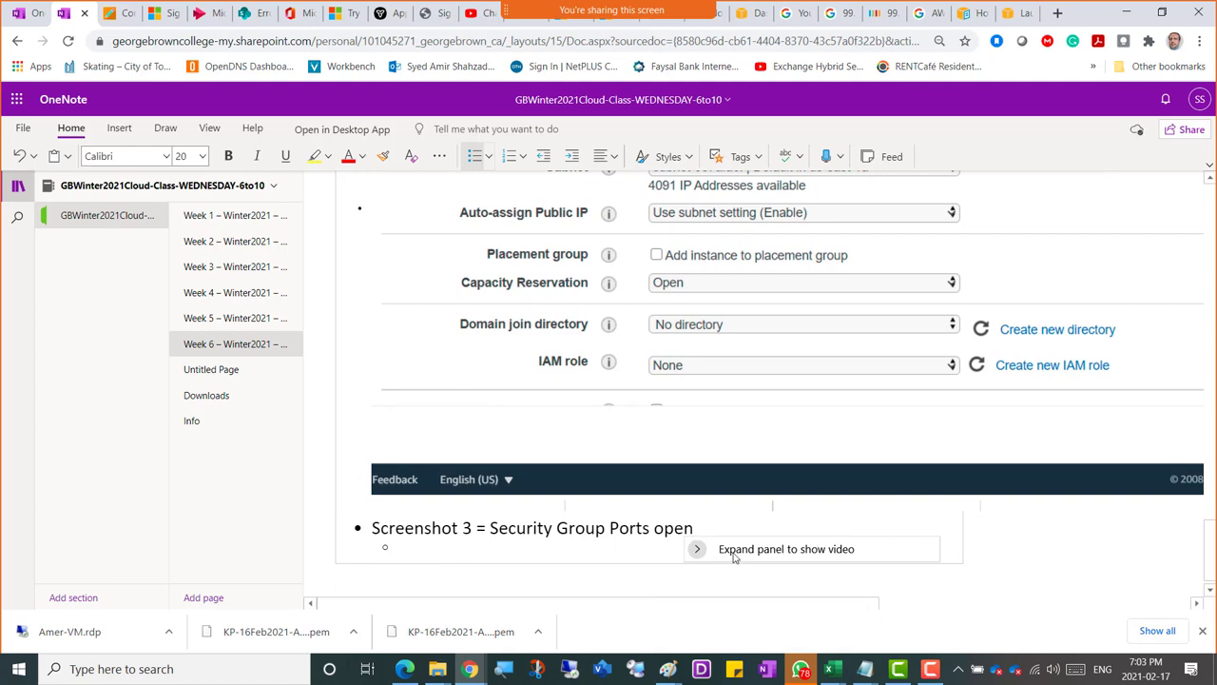
left_click_drag(735, 552, 1098, 494)
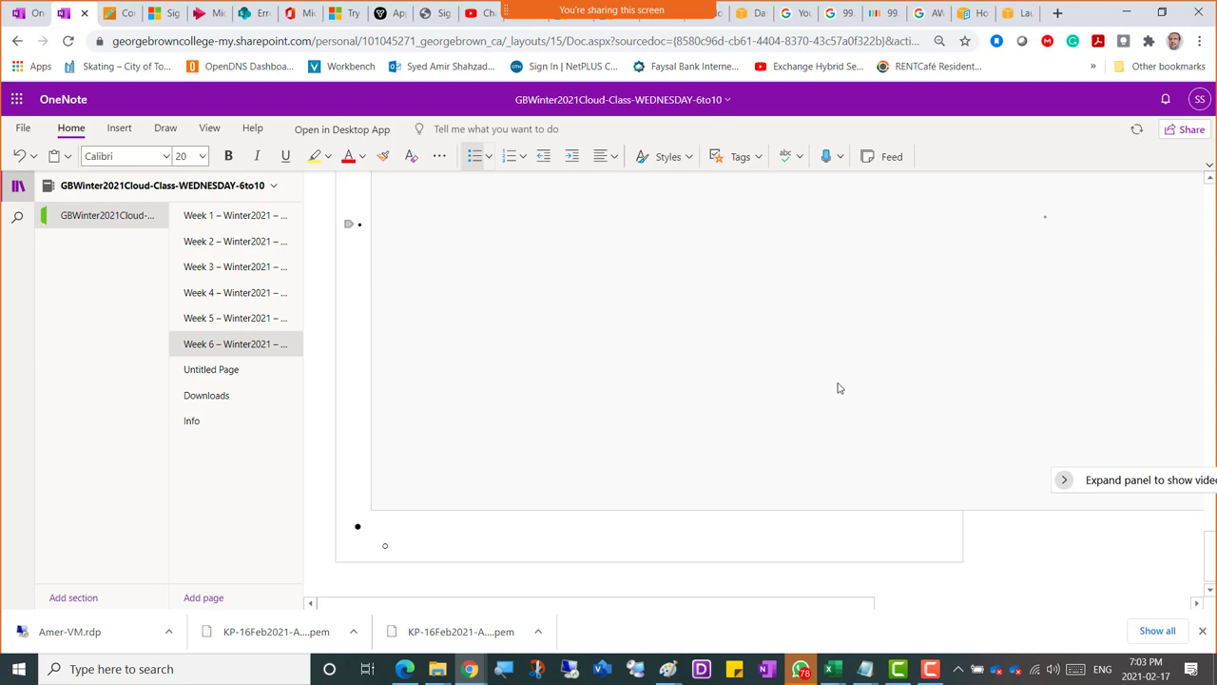
left_click(1012, 15)
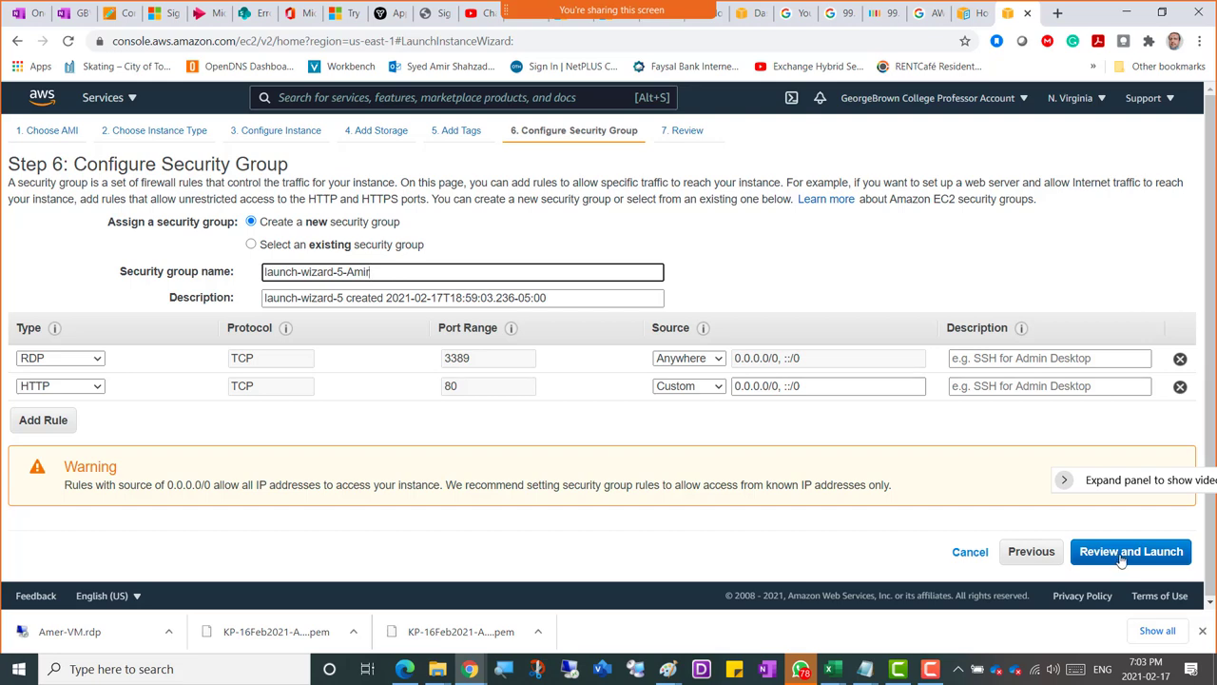
- Go to the Step 7 review page, scroll through it, and highlight HTTP (80) in the warning
left_click(1124, 559)
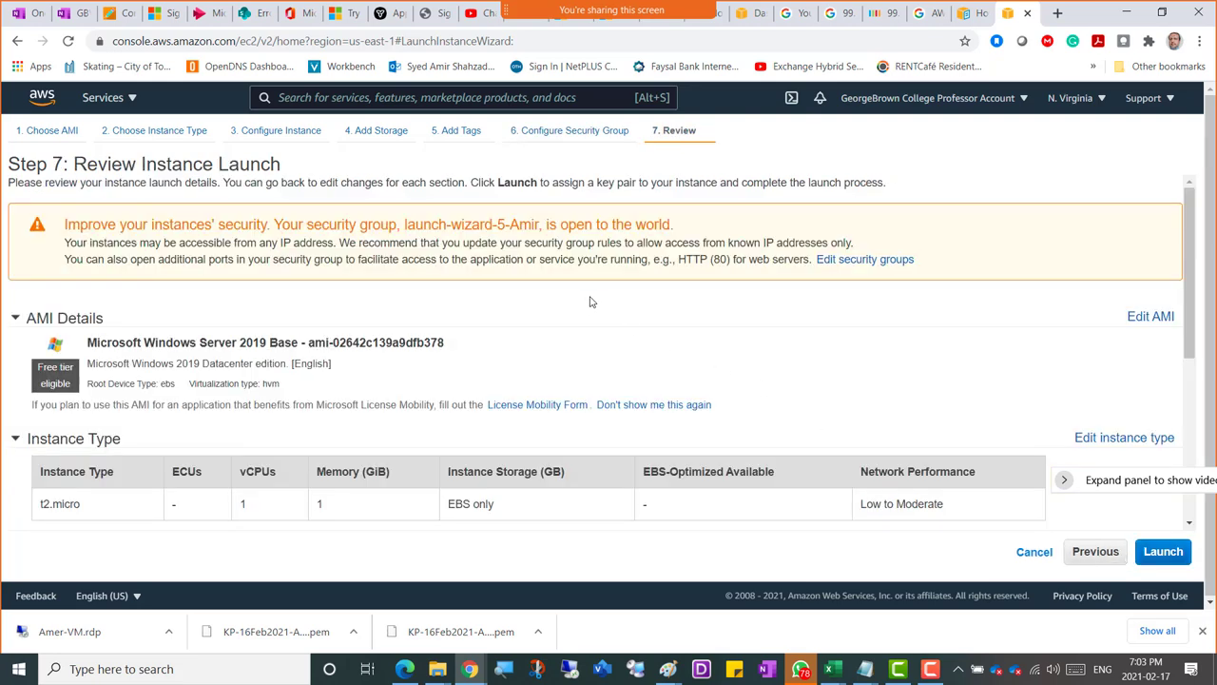
scroll(590, 301, "down", 4)
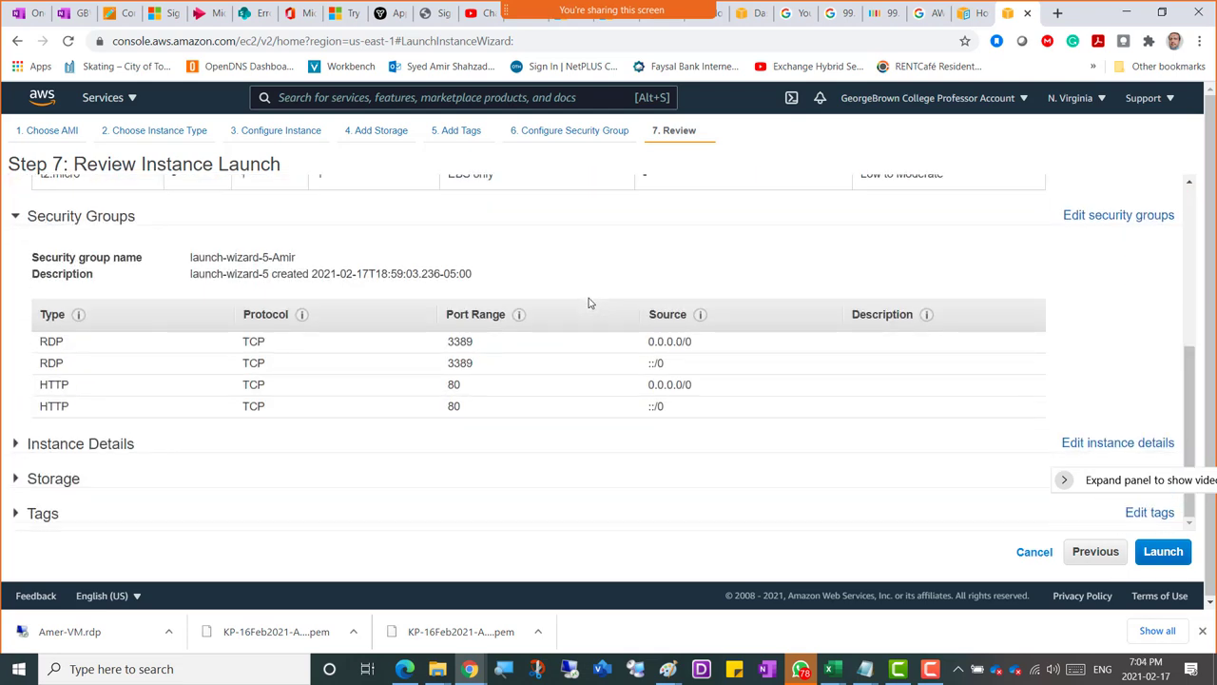
scroll(644, 263, "up", 5)
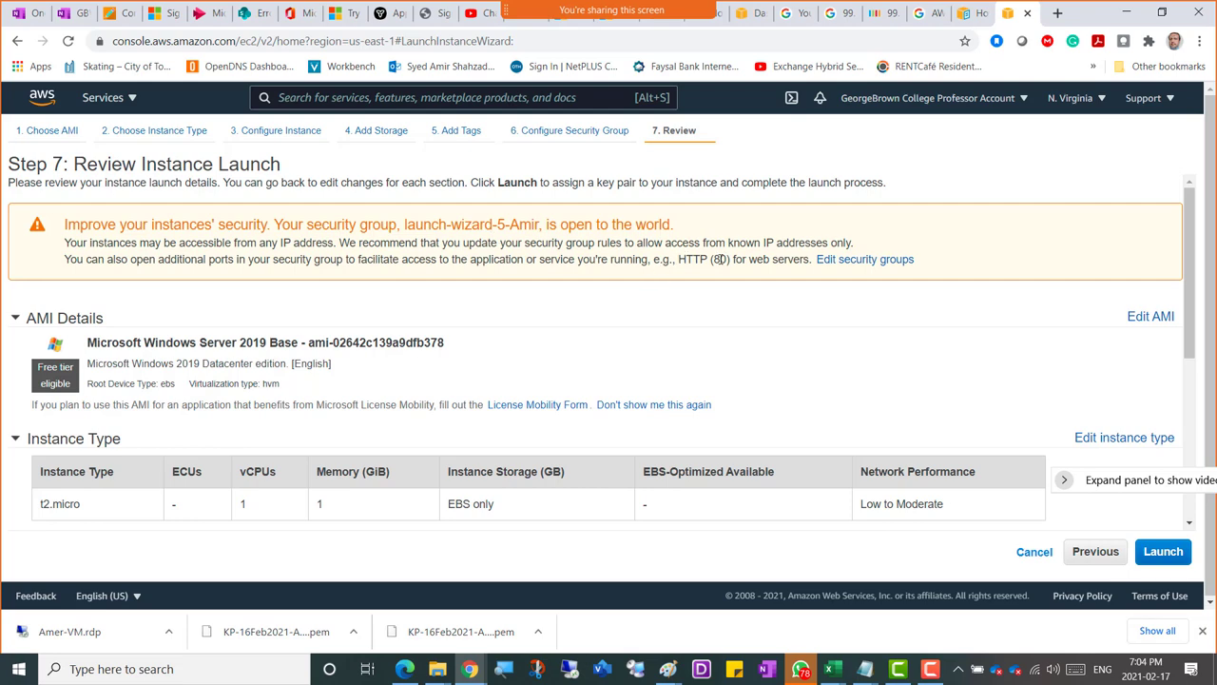
left_click_drag(730, 259, 668, 258)
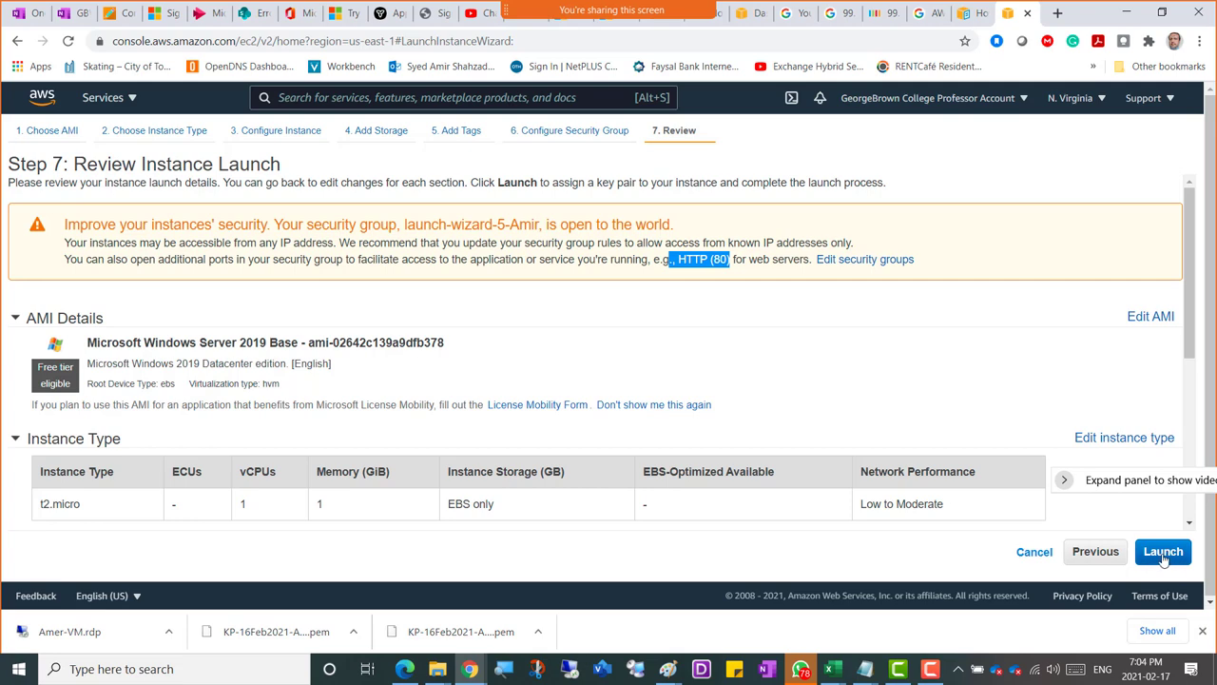
- Launch the reviewed instance and open the key pair options dropdown
left_click(1164, 561)
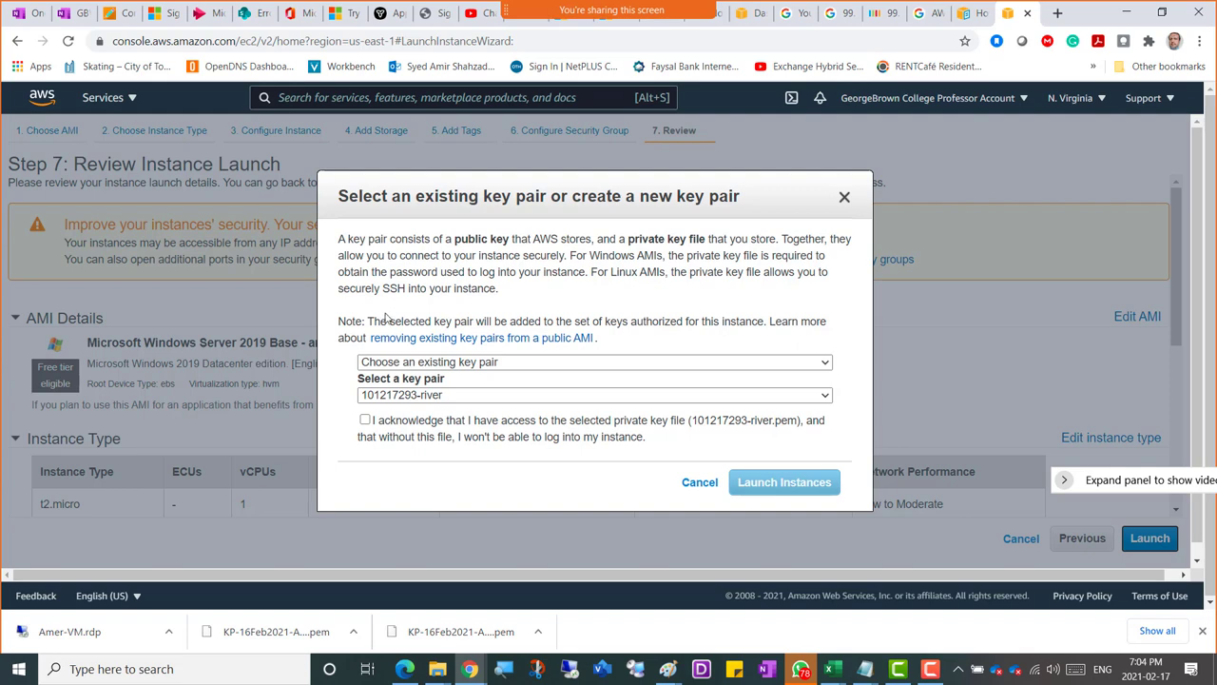
left_click(500, 363)
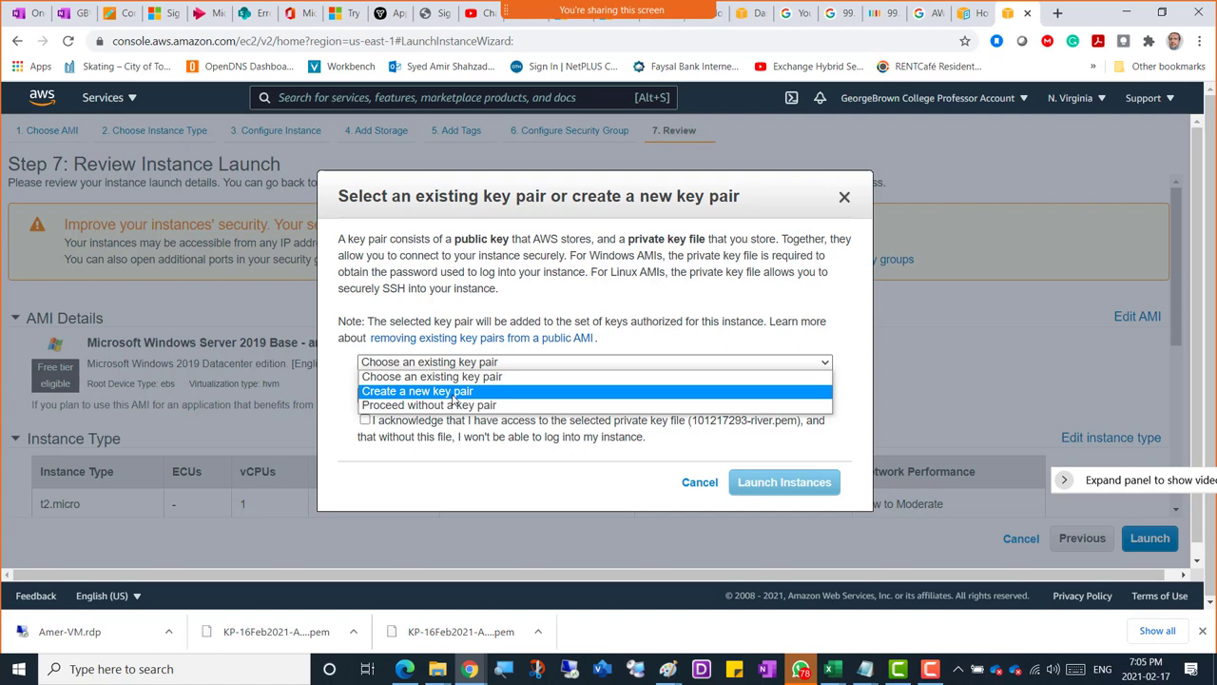
- Choose to create a new key pair named KP-17Feb2021 followed by the owner's name
left_click(455, 392)
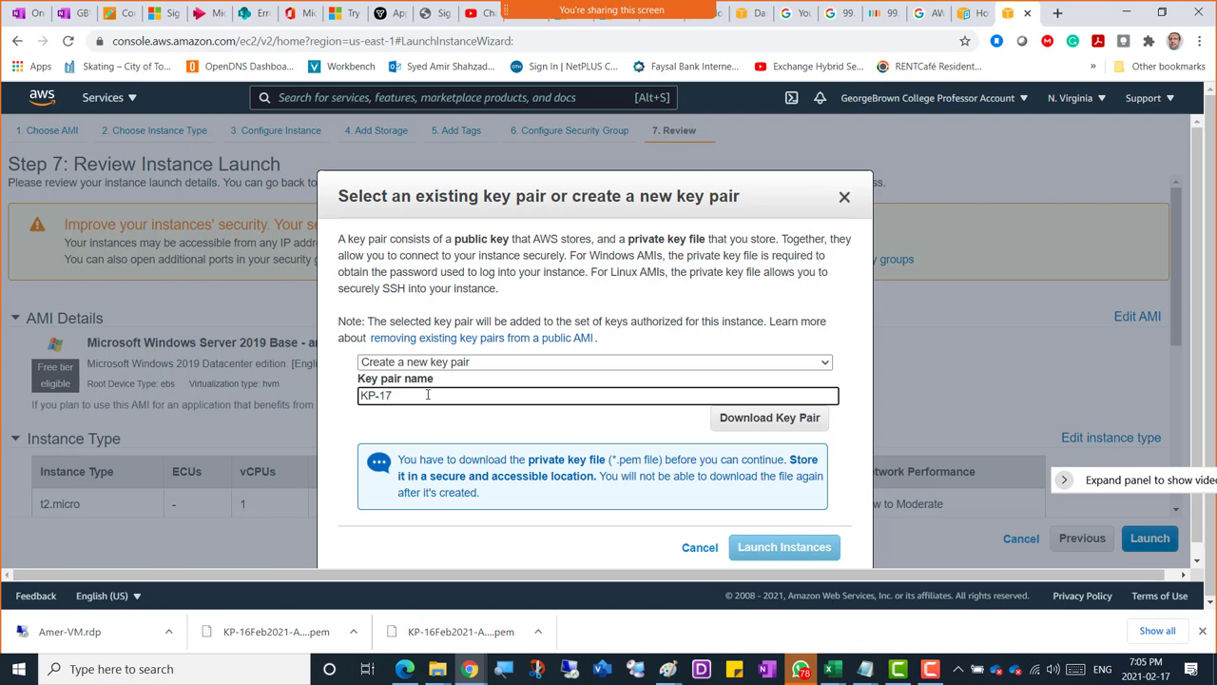
type("021-Amir")
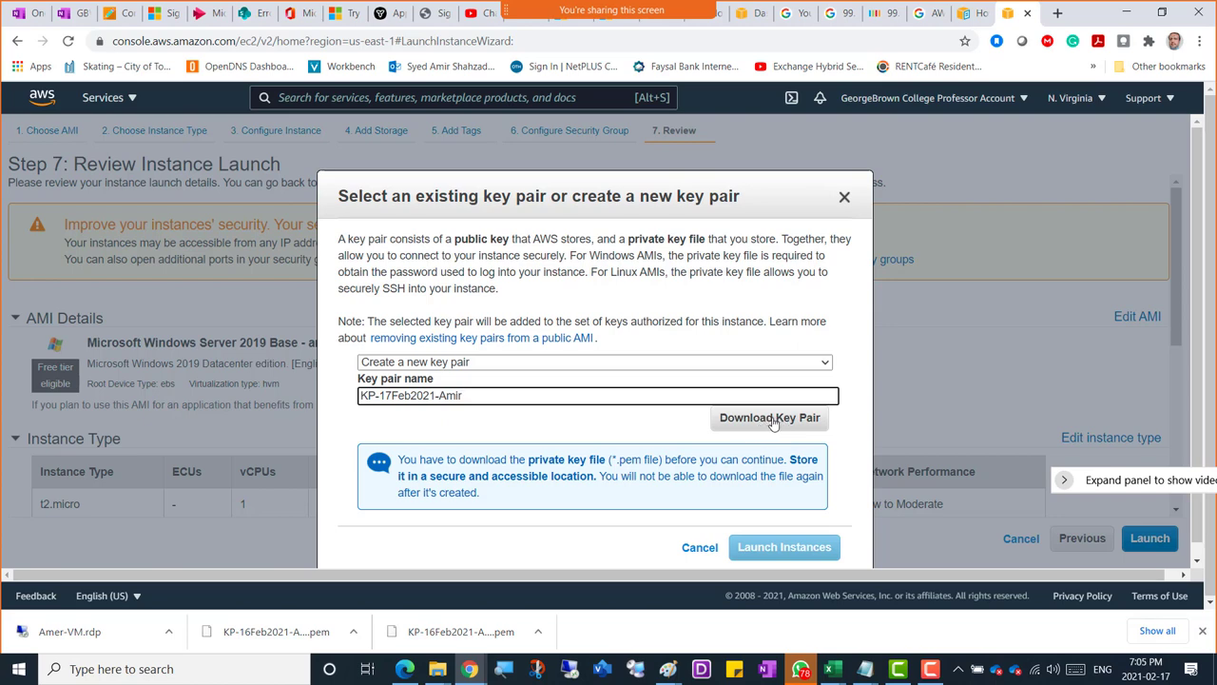
- Download the new key pair and save its .pem file to Downloads
left_click(772, 422)
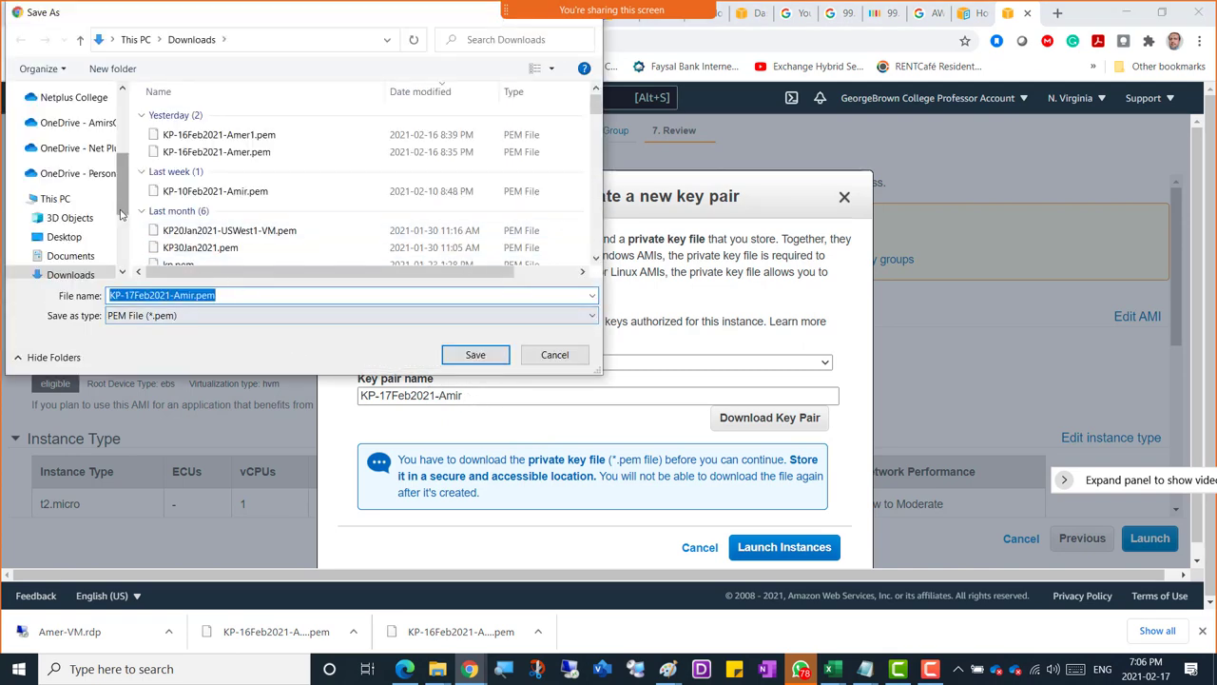
scroll(62, 233, "down", 1)
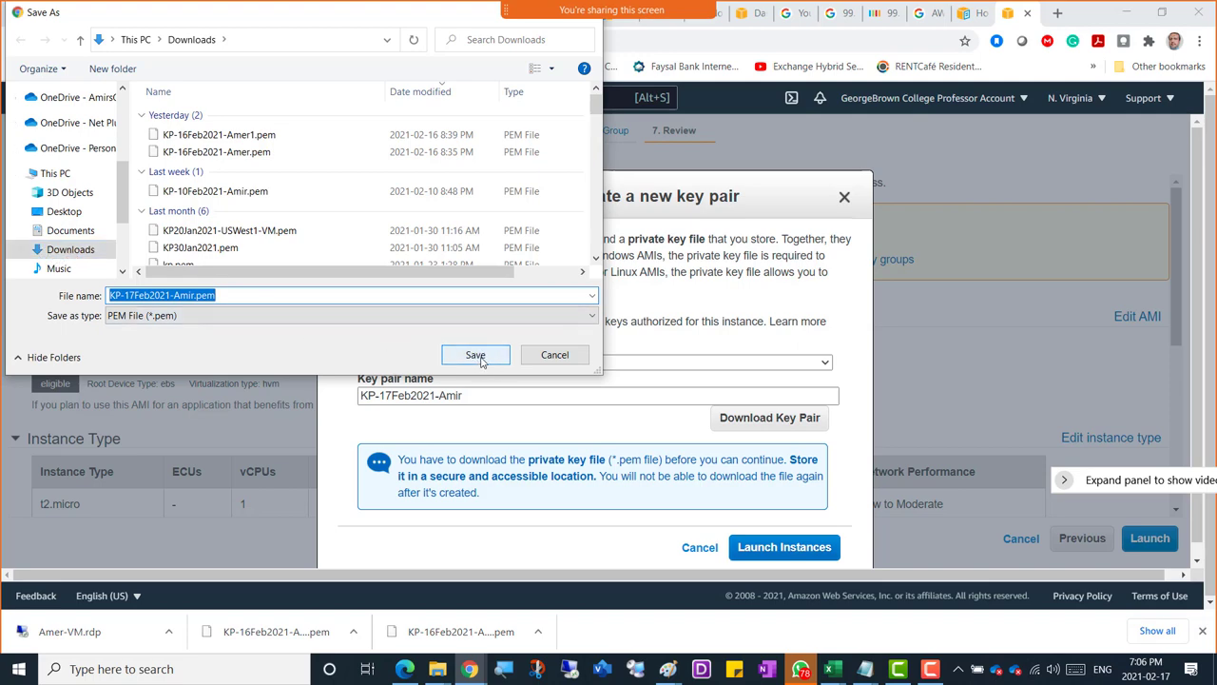
left_click(480, 359)
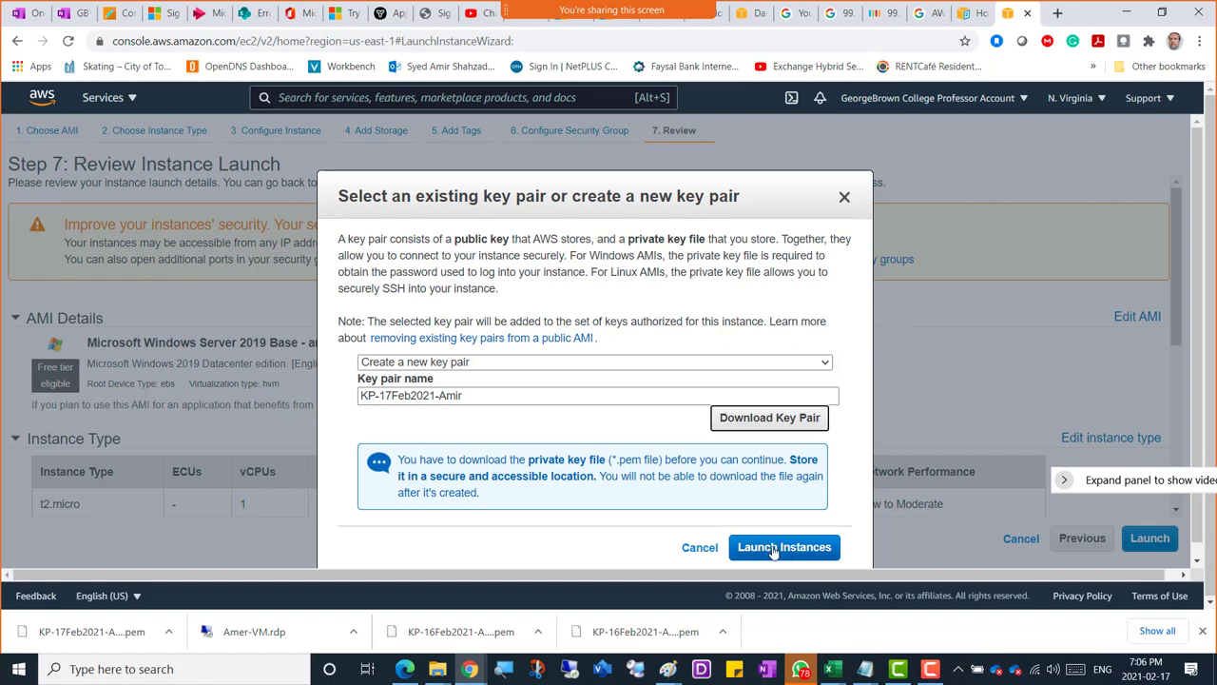
- Launch the instance and open it in the Instances list, filtered by its ID
left_click(774, 549)
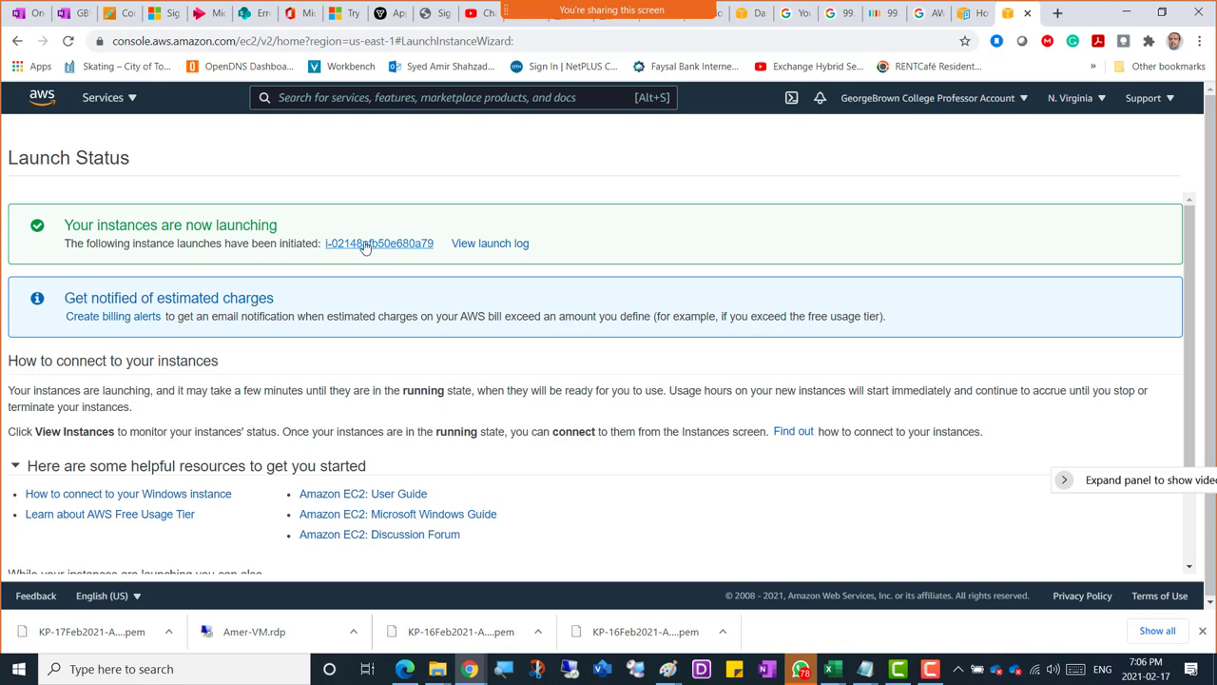
left_click(367, 246)
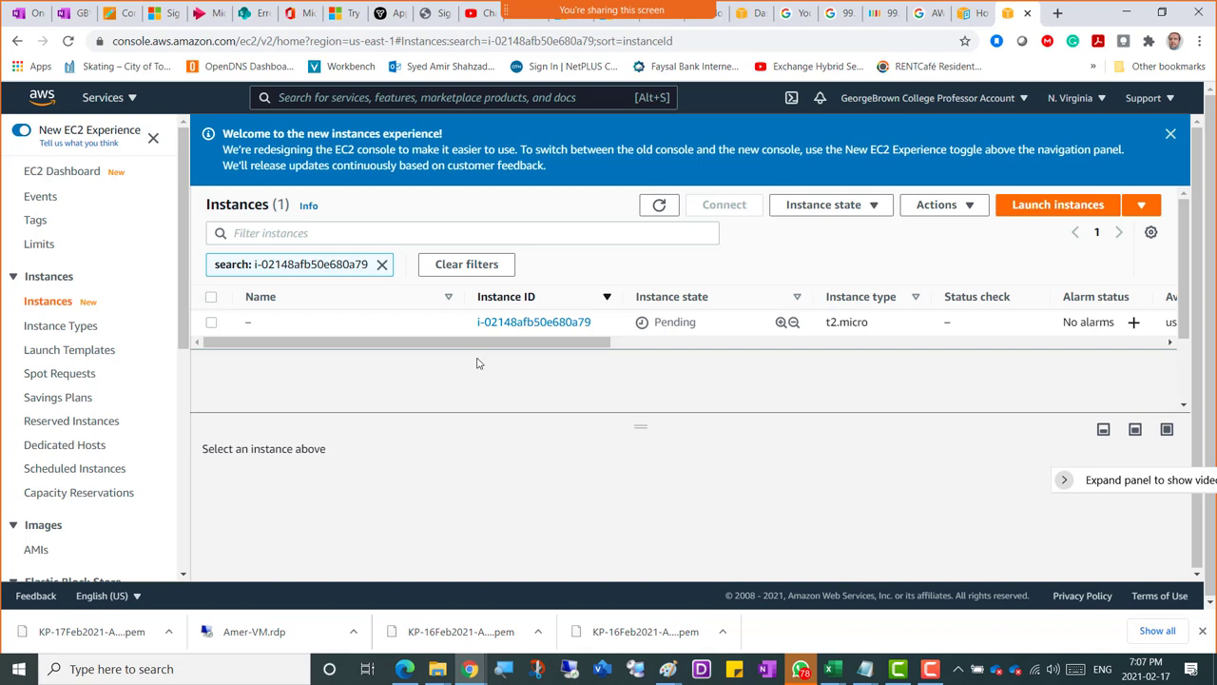
- Wait for the new t2.micro instance to change from Pending to Running
mouse_move(284, 325)
- Rename the new running instance to the owner's name followed by VM1
left_click(261, 322)
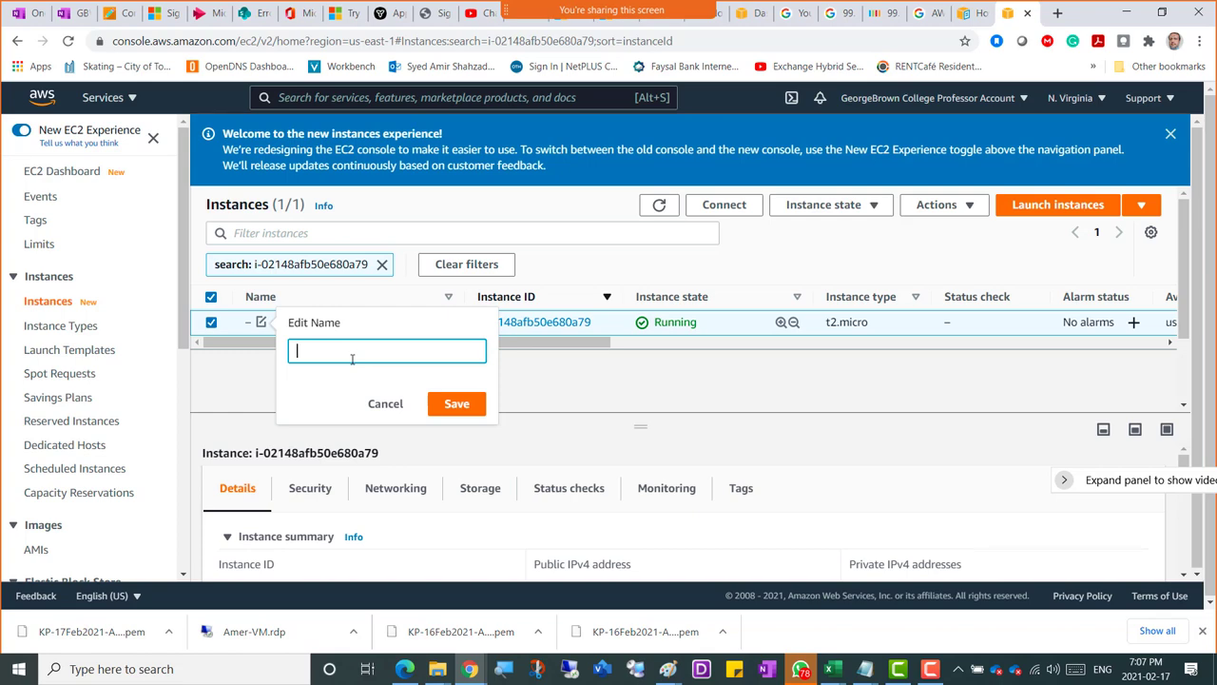
type("AmirVM1")
left_click(461, 406)
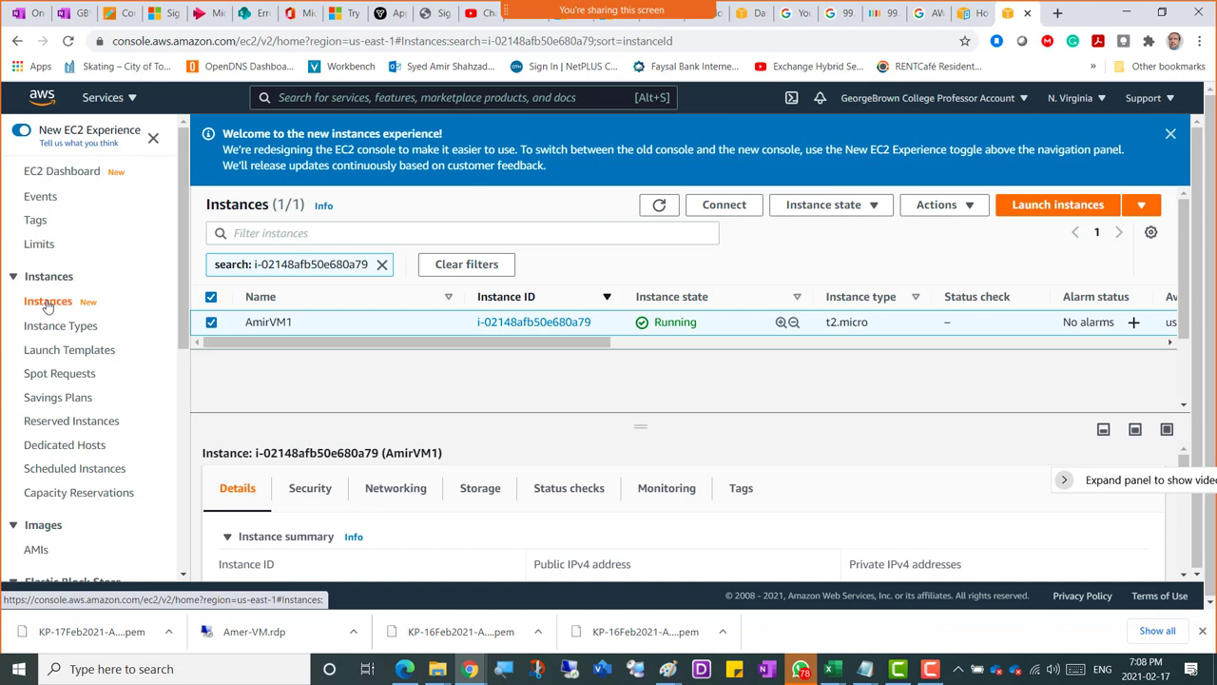
- Clear the instance ID filter so all 16 instances are listed again
left_click(54, 304)
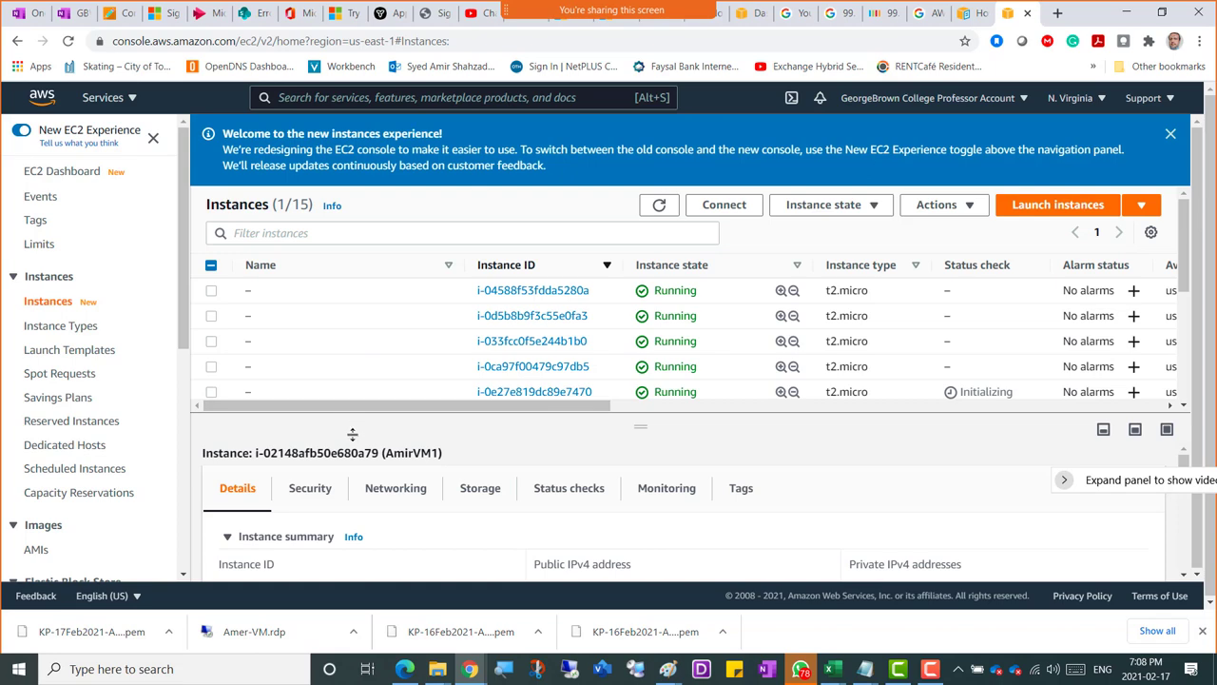
scroll(373, 340, "down", 3)
scroll(373, 339, "up", 1)
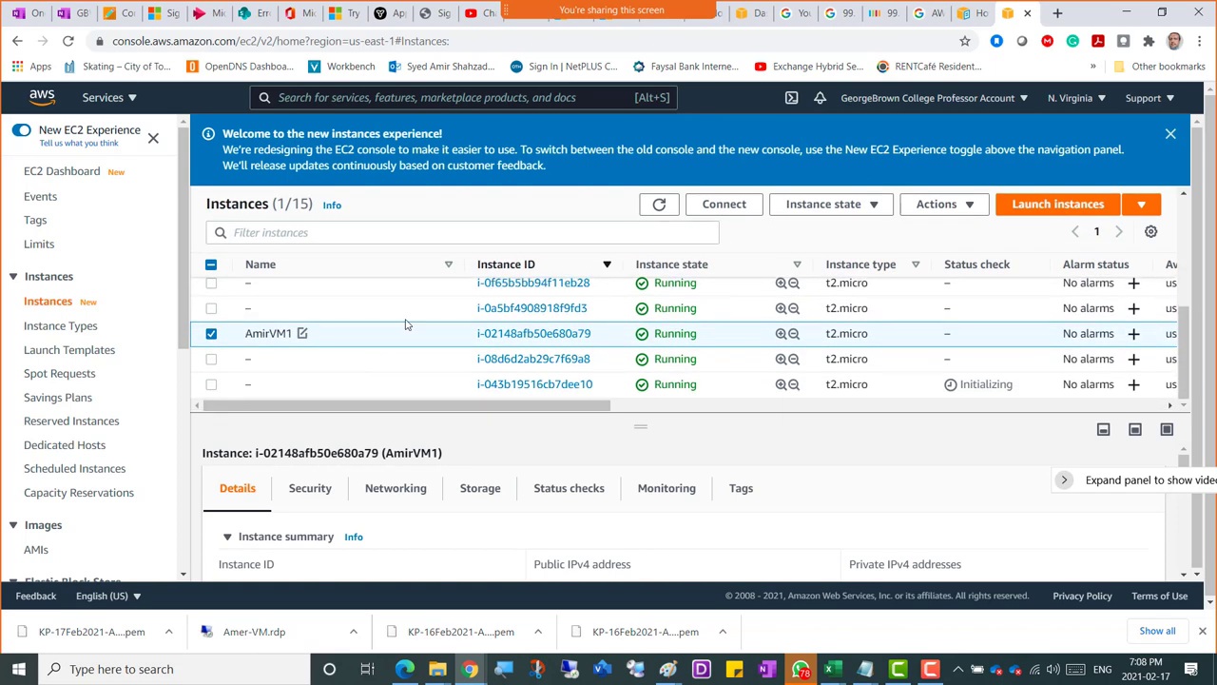
scroll(381, 340, "up", 5)
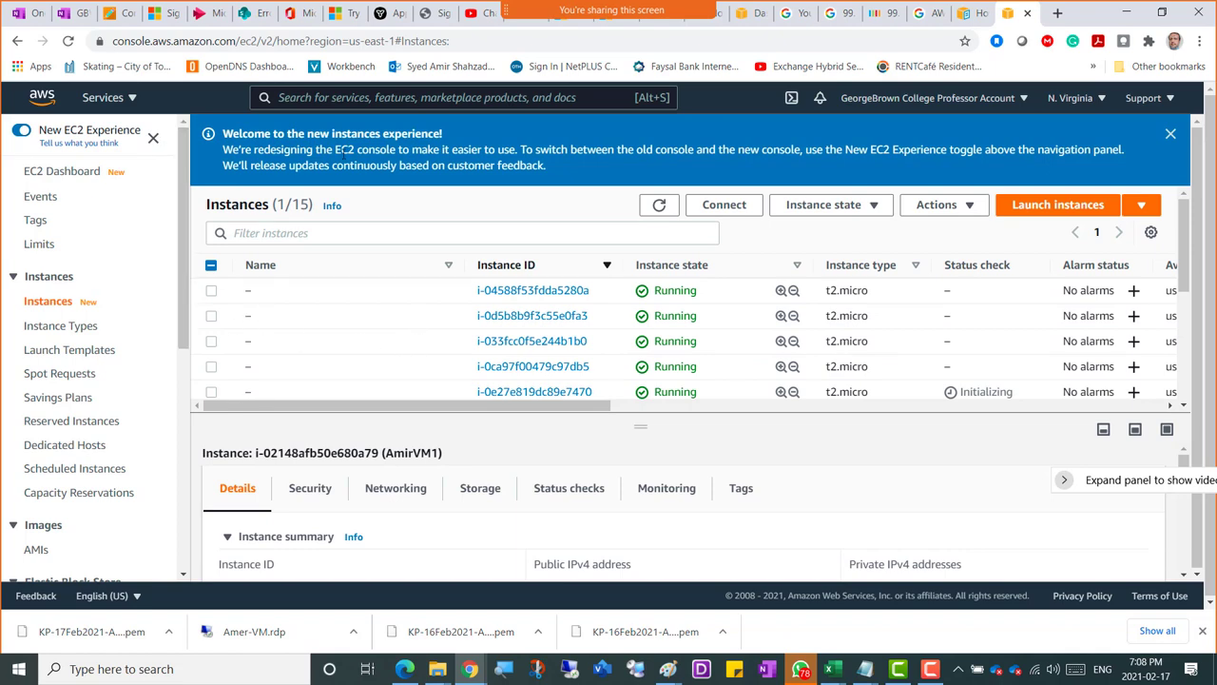
- Refresh the list, look across its columns, and refresh again while status checks initialize
left_click(662, 204)
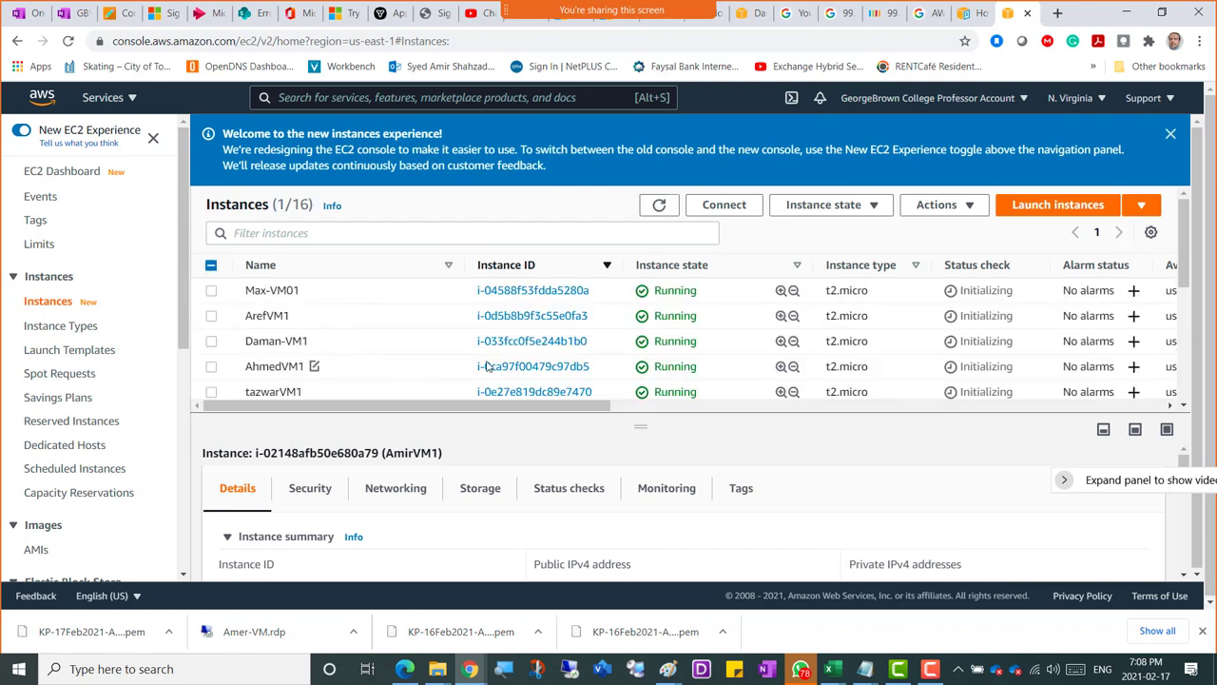
left_click(1185, 407)
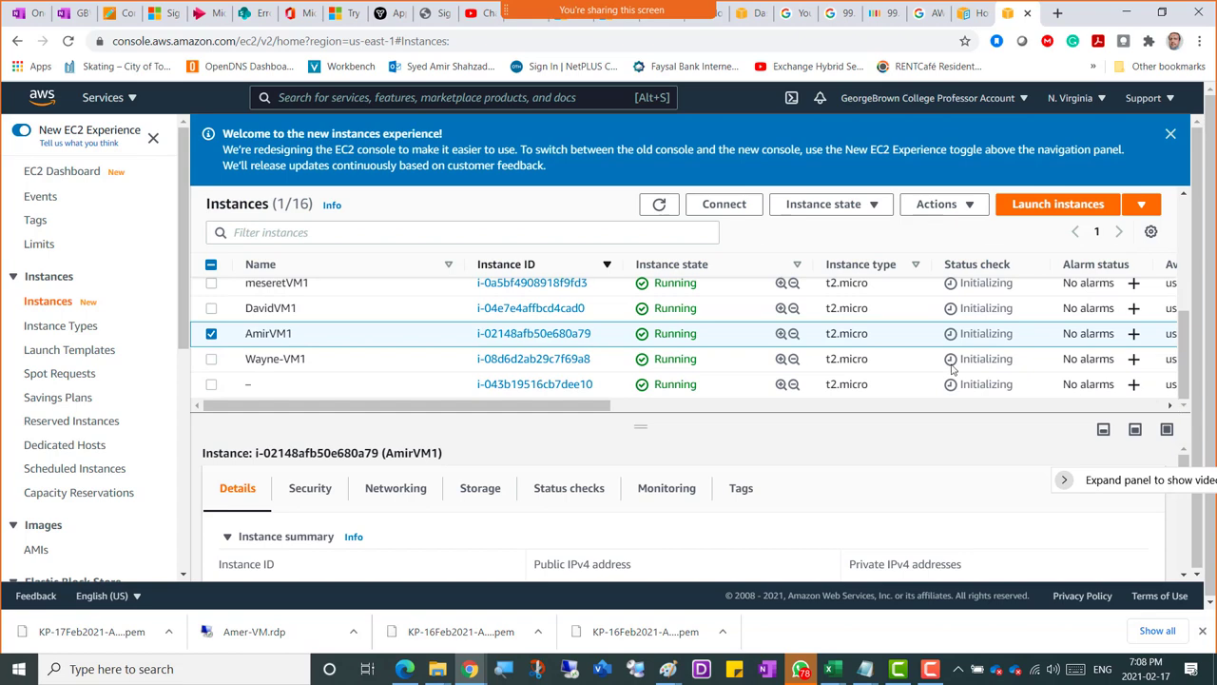
scroll(521, 337, "down", 3)
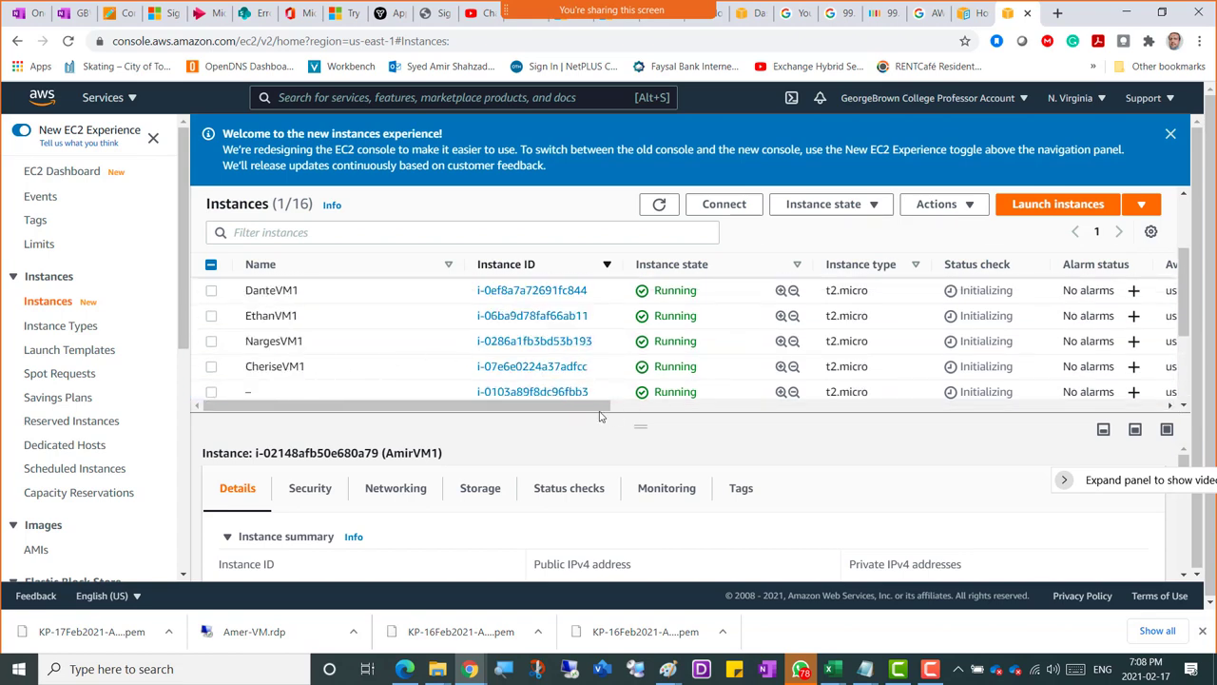
left_click_drag(599, 415, 1019, 413)
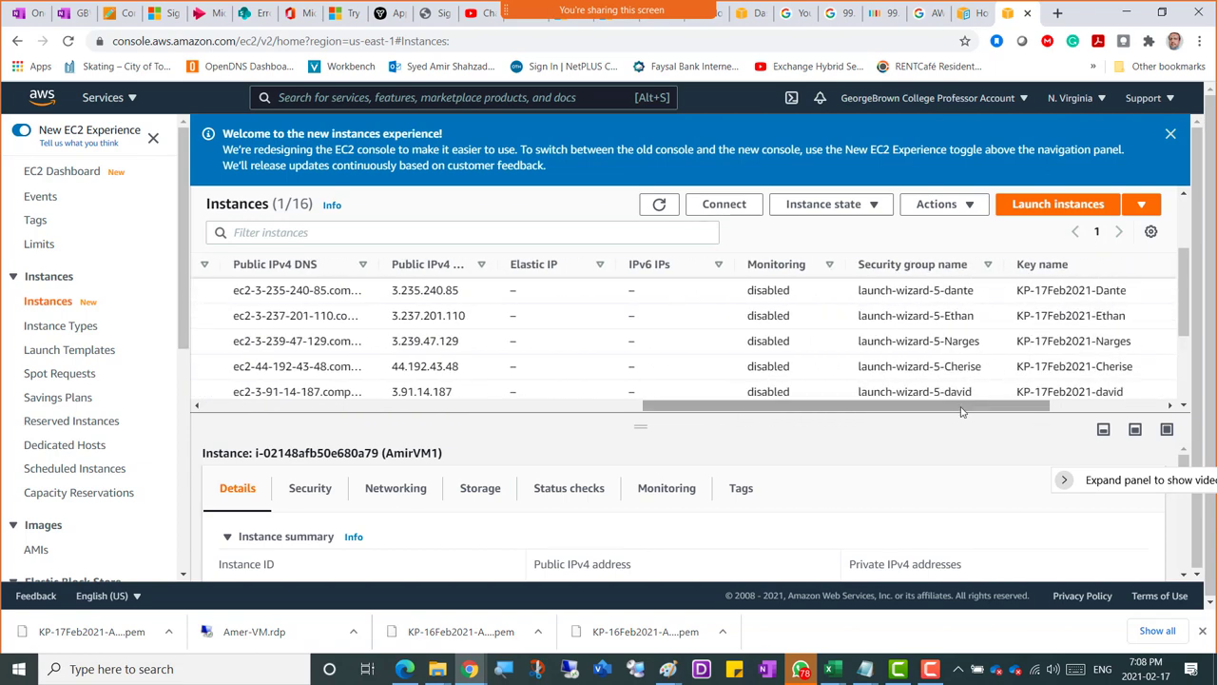
left_click_drag(943, 407, 503, 429)
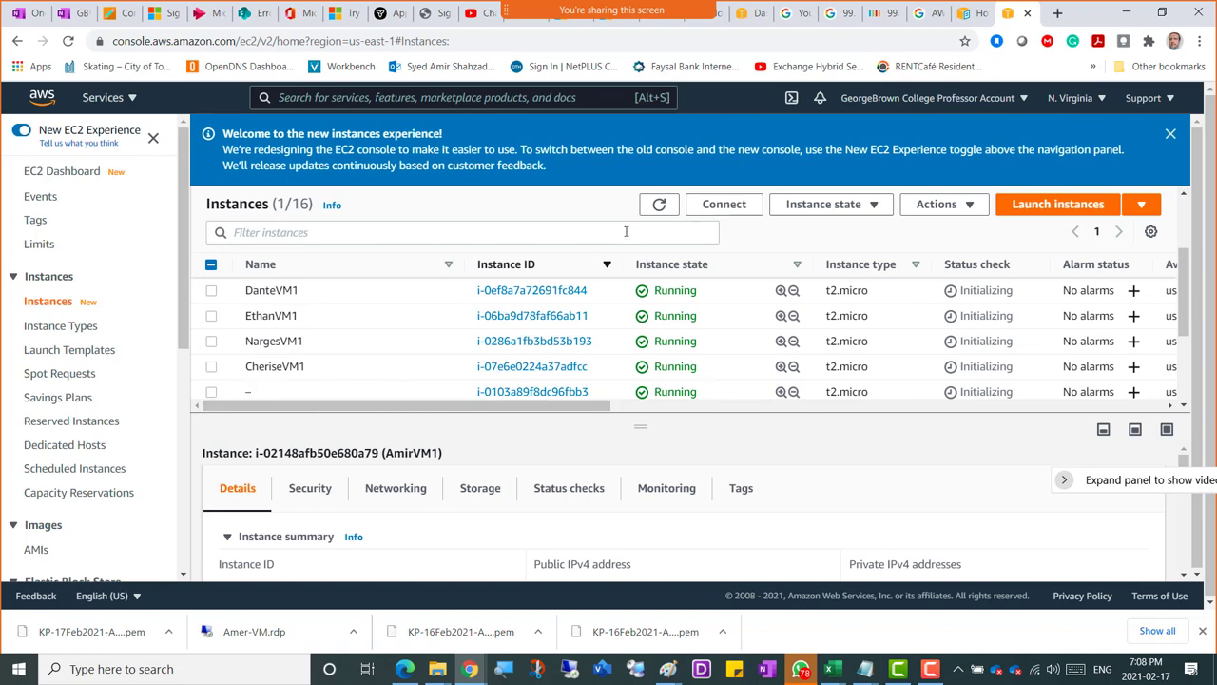
left_click(659, 203)
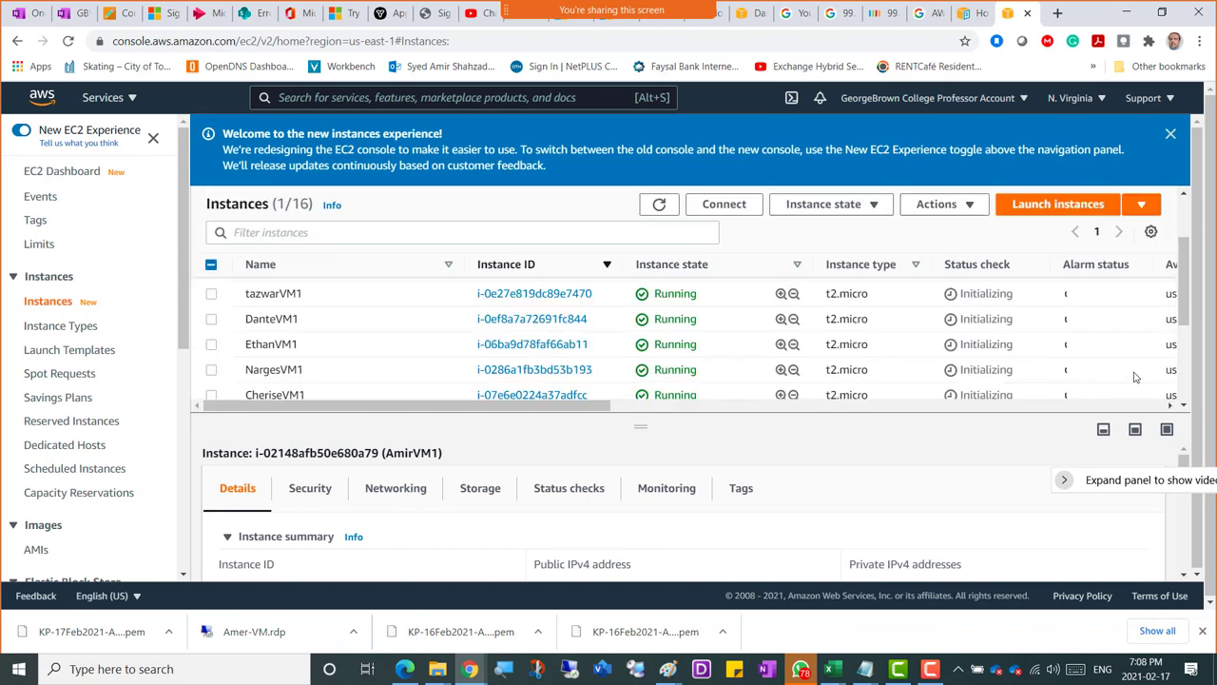
scroll(614, 309, "down", 5)
scroll(609, 312, "up", 2)
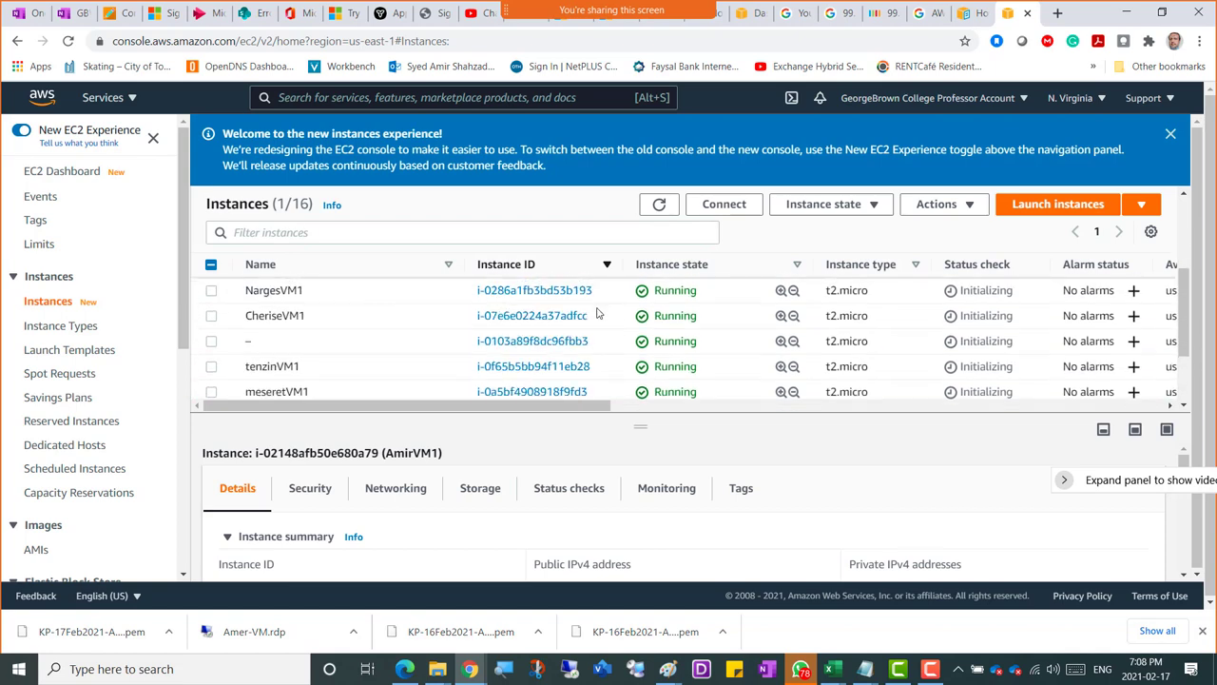
- Add two unnamed instances, including i-043b19516cb7dee10, to the selection
left_click(211, 341)
left_click_drag(483, 406, 919, 407)
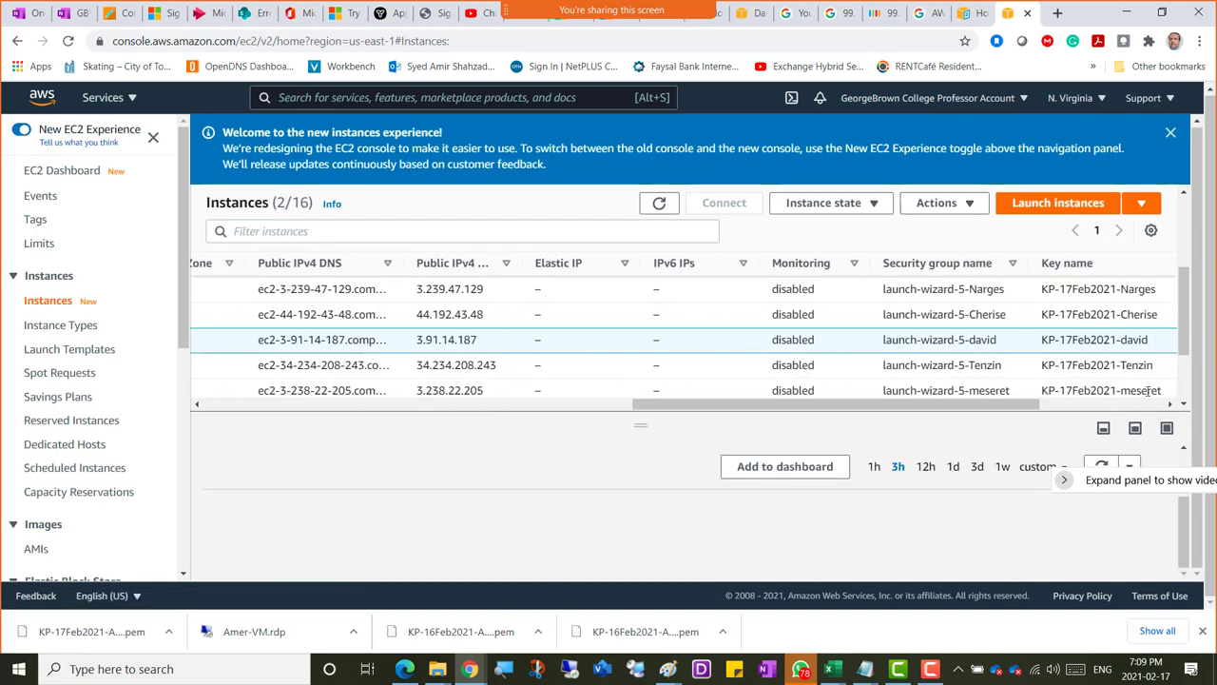
scroll(1189, 387, "down", 3)
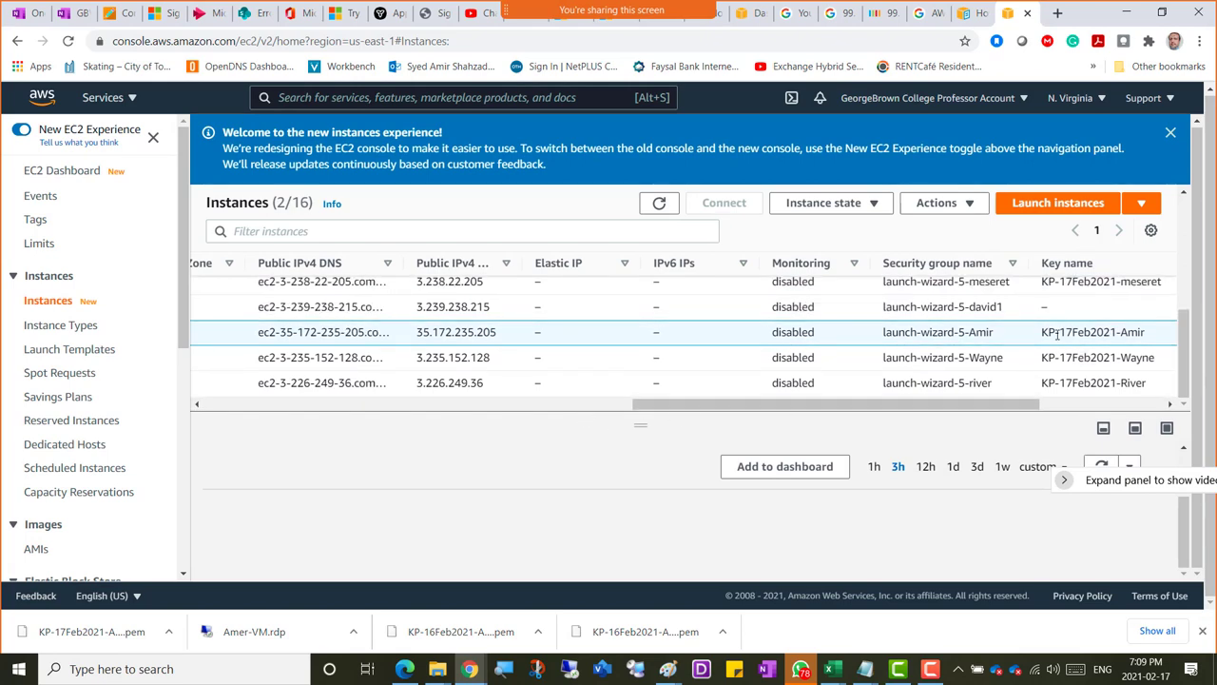
scroll(913, 380, "up", 3)
left_click_drag(780, 406, 326, 405)
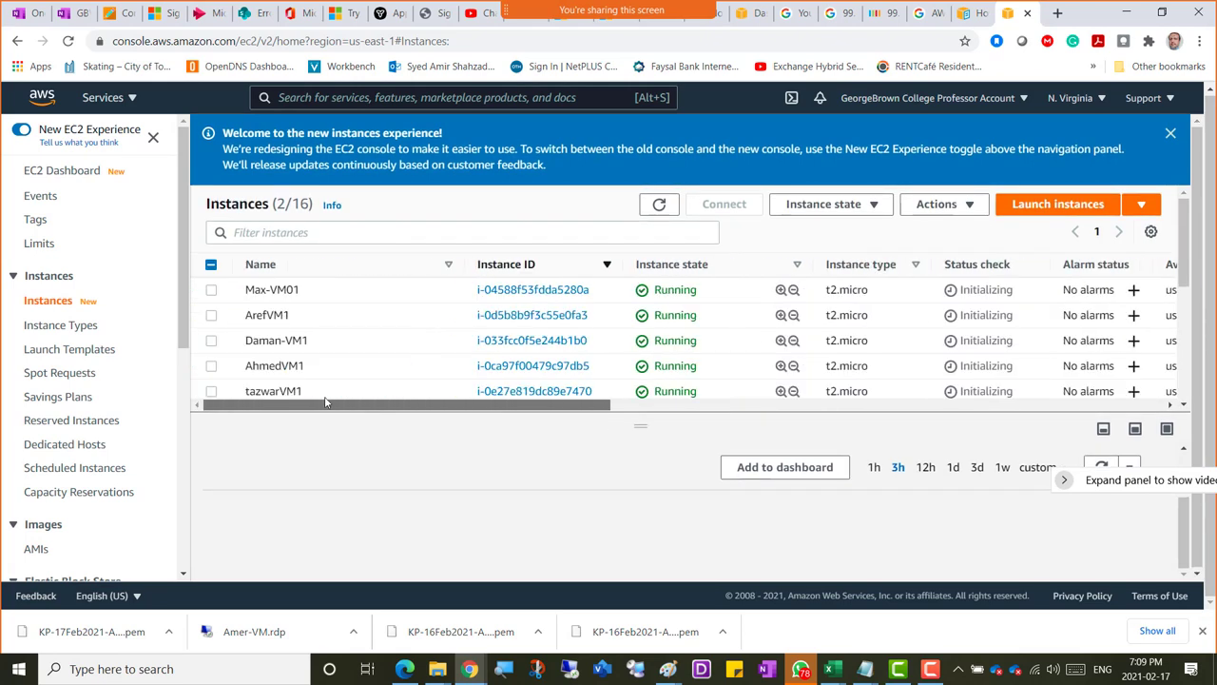
scroll(386, 374, "down", 3)
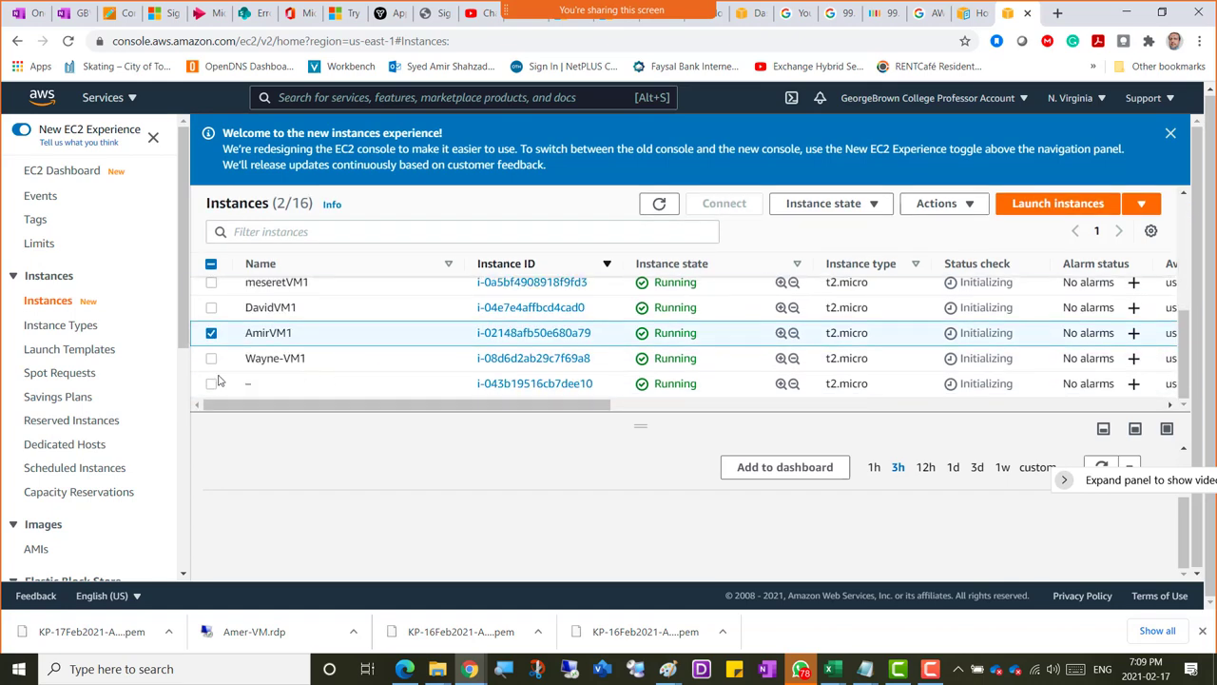
left_click(209, 384)
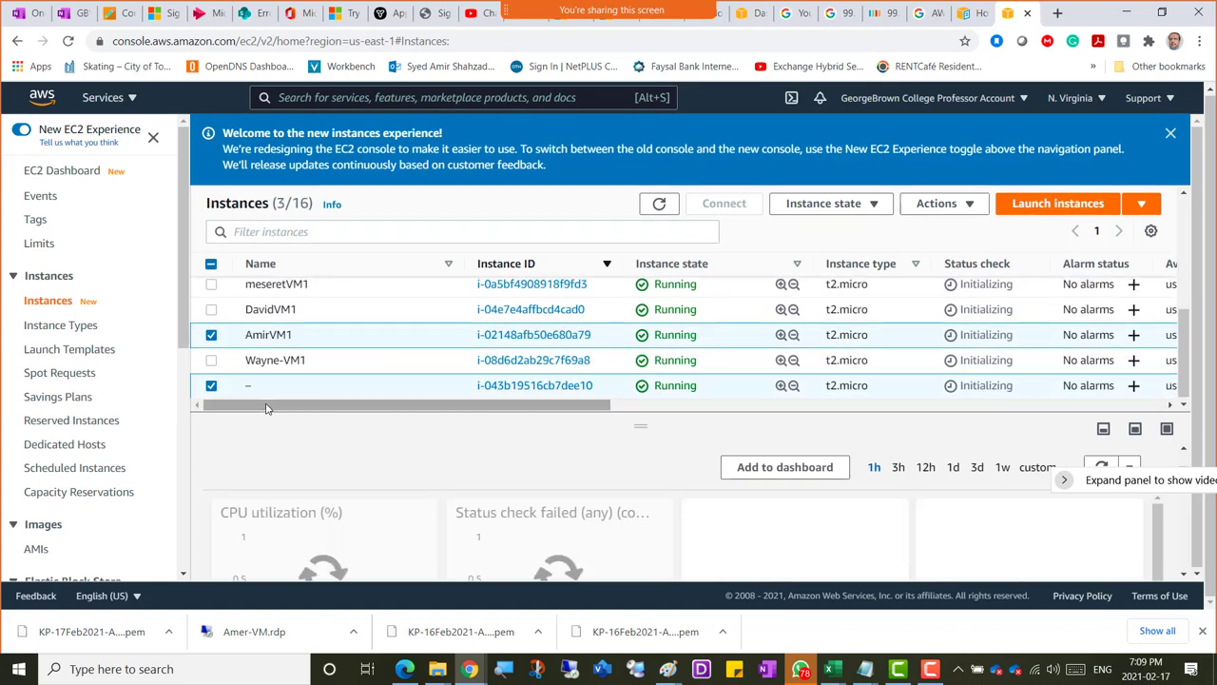
left_click_drag(268, 407, 241, 420)
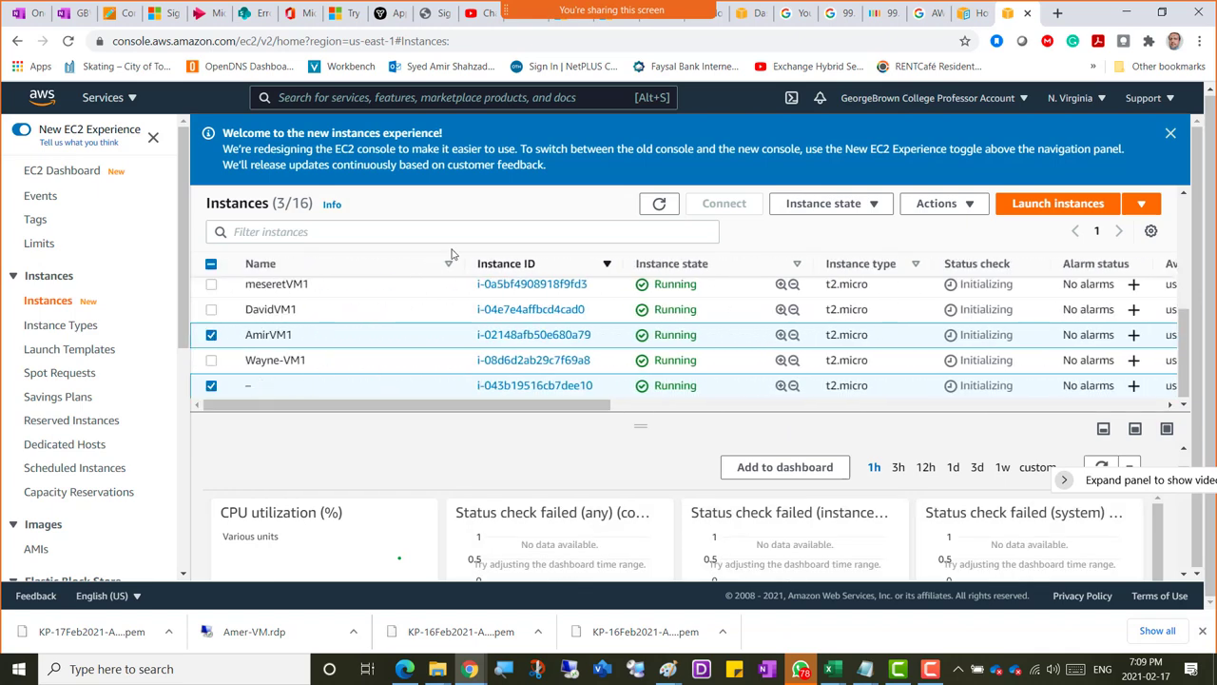
- Refresh the instance list twice until most status checks show 2/2 passed
left_click(657, 205)
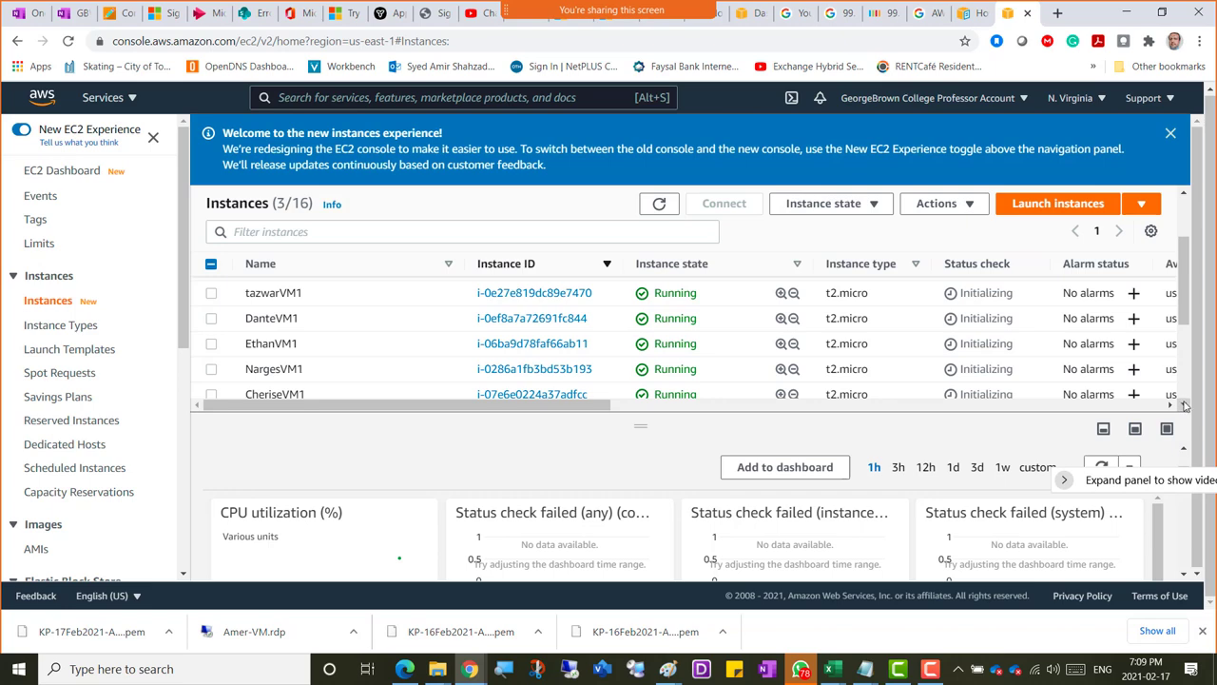
scroll(1185, 407, "down", 3)
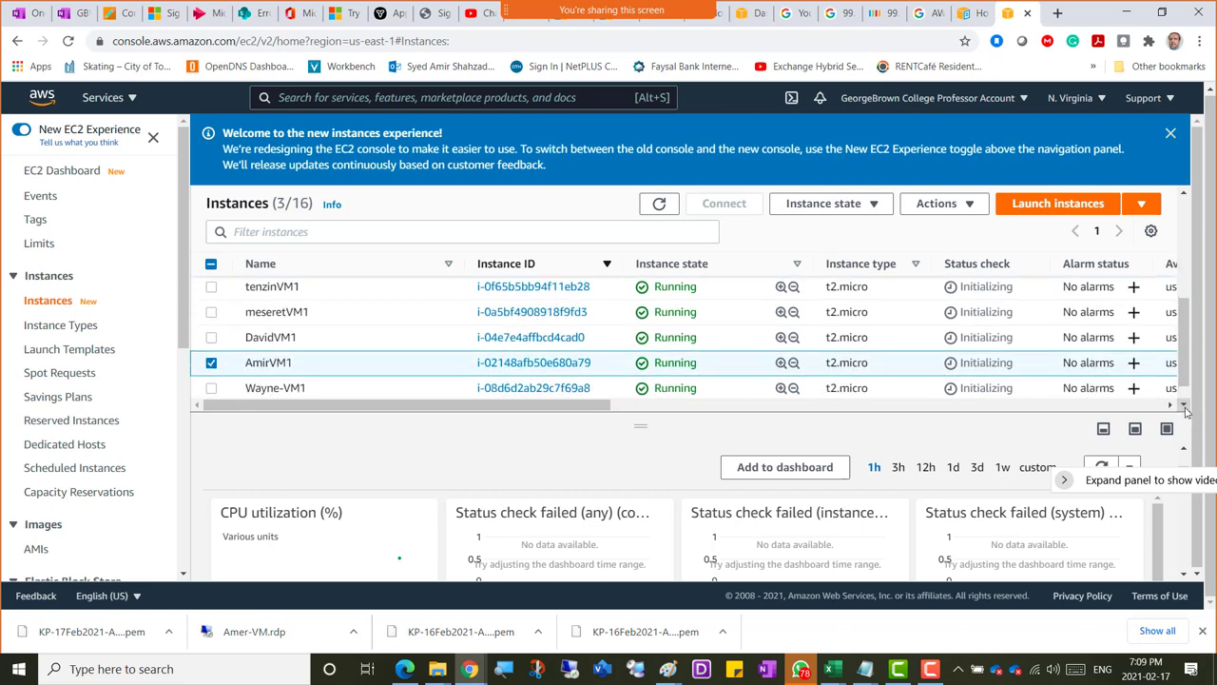
left_click(659, 204)
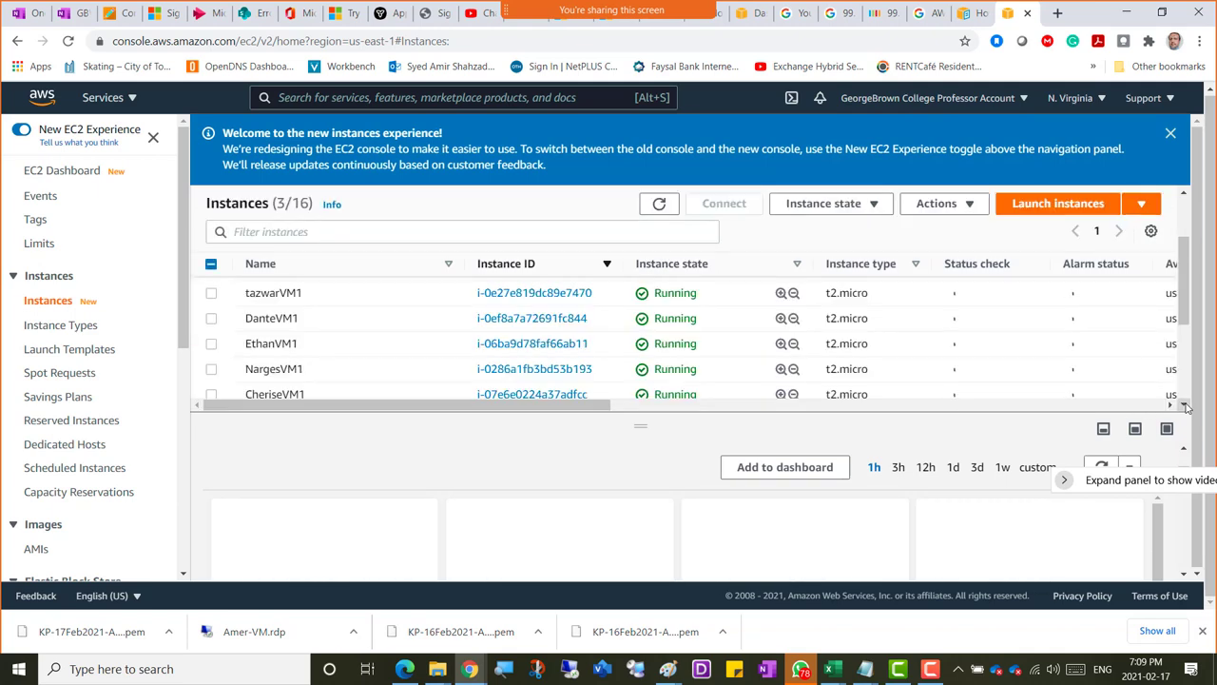
scroll(1184, 407, "down", 1)
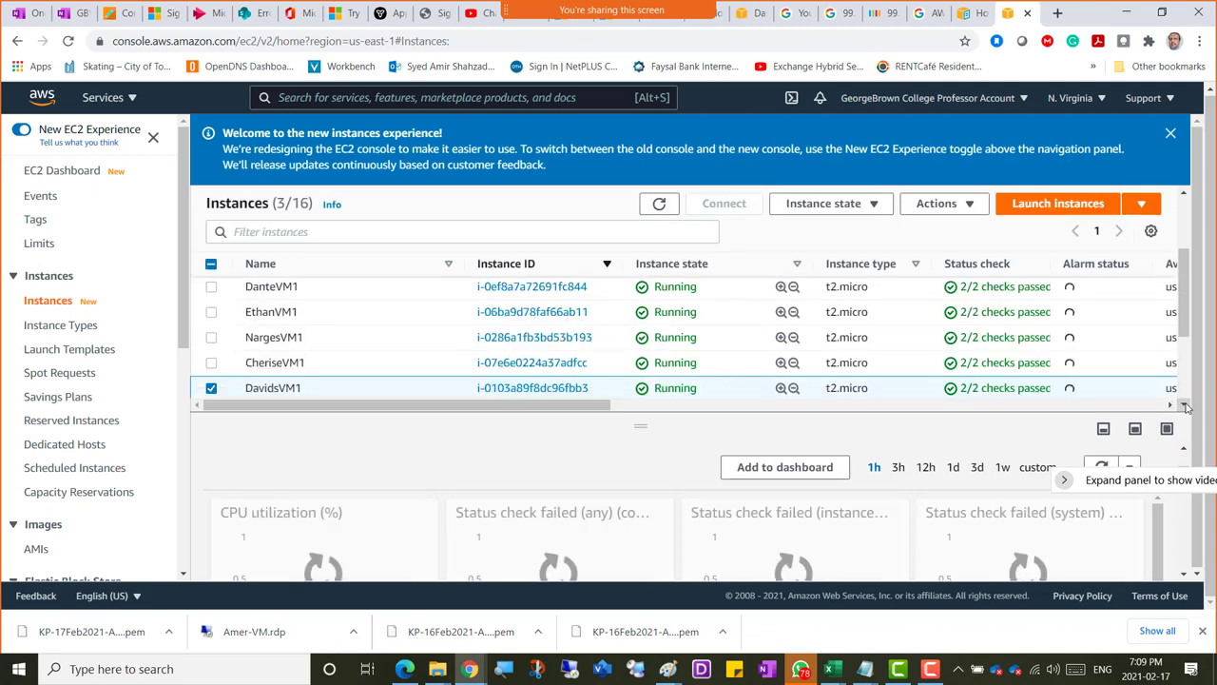
scroll(1184, 407, "down", 1)
scroll(1184, 407, "down", 2)
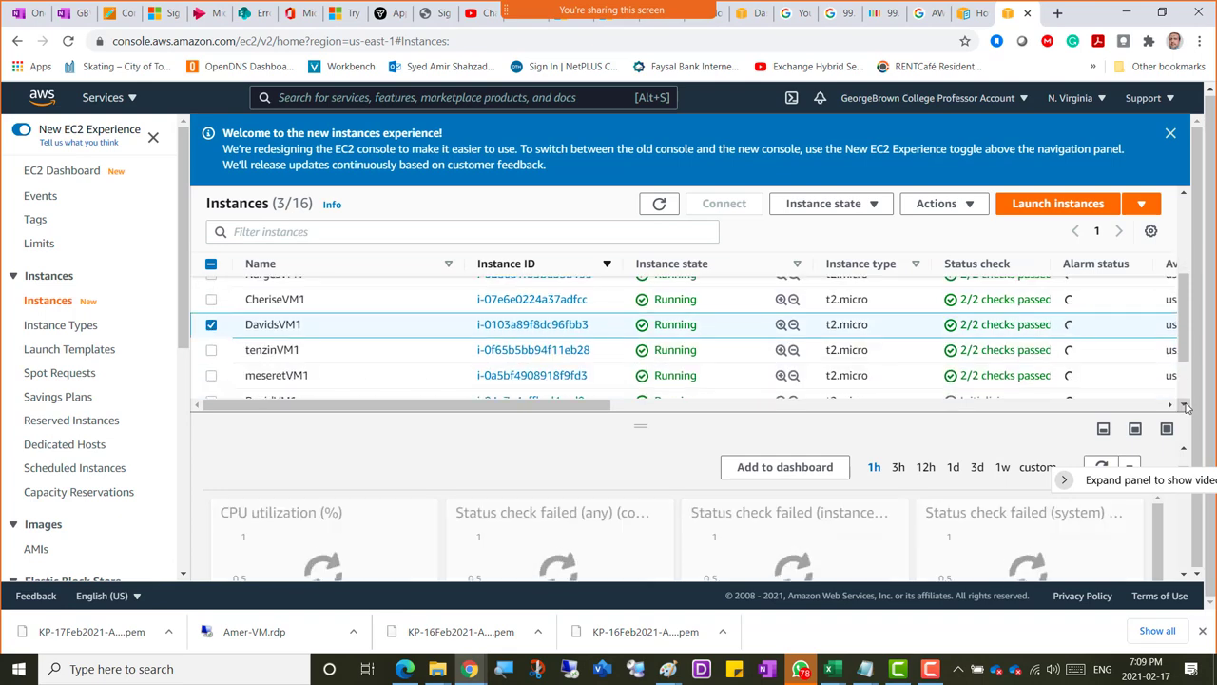
scroll(1184, 407, "down", 2)
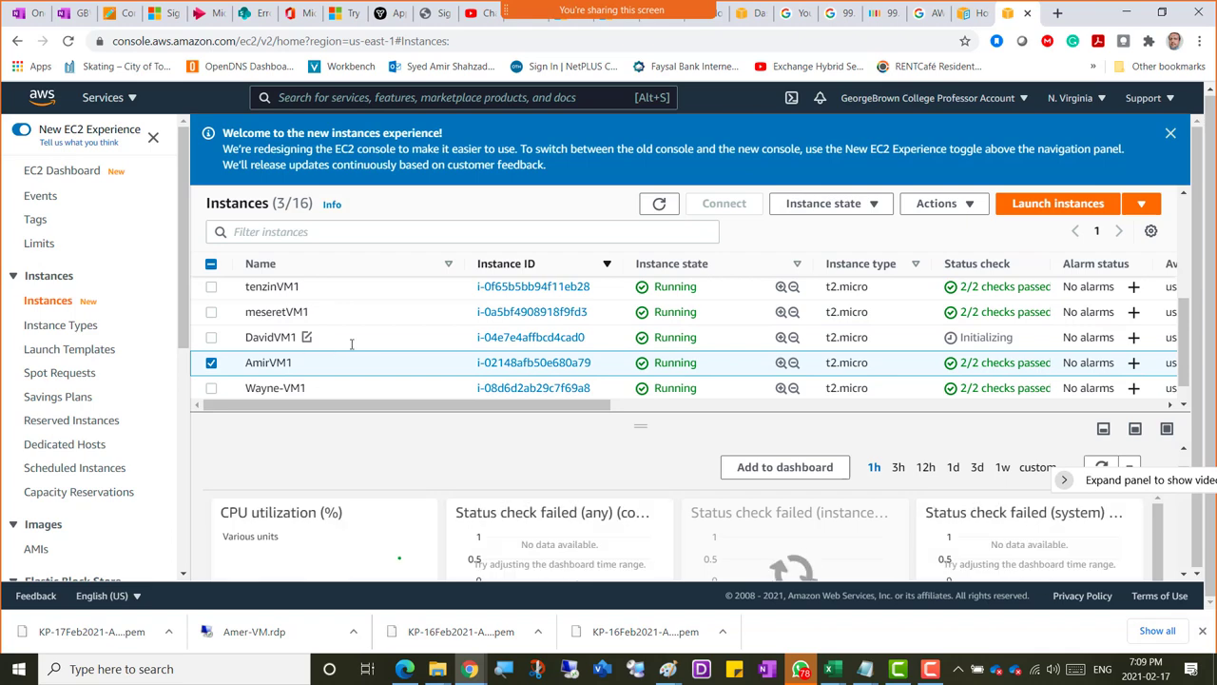
scroll(1184, 413, "down", 1)
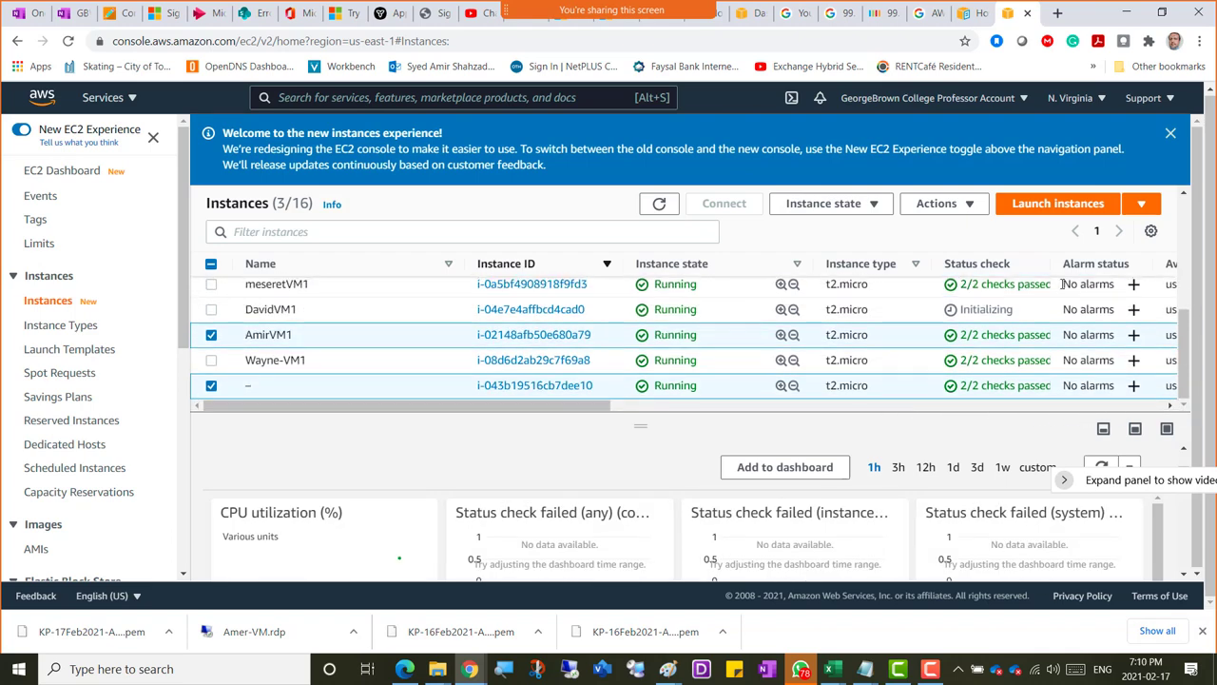
- Select all 16 instances with the header checkbox, then clear the selection
scroll(618, 285, "up", 3)
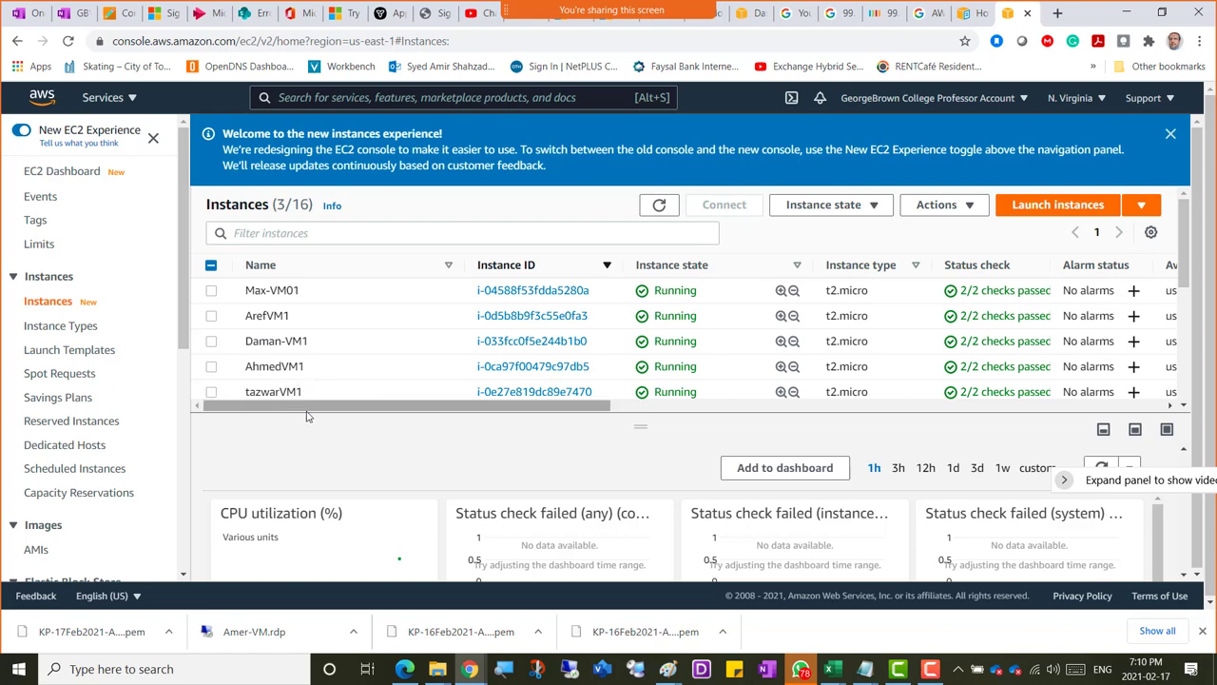
scroll(312, 338, "down", 3)
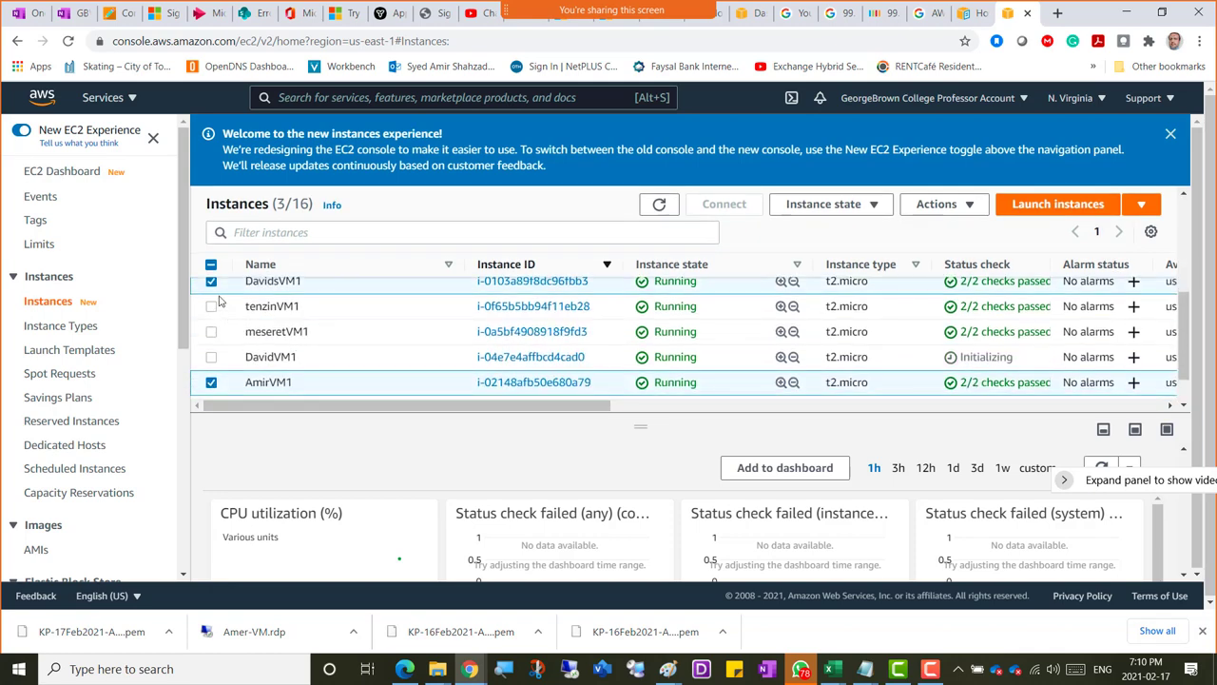
left_click(211, 265)
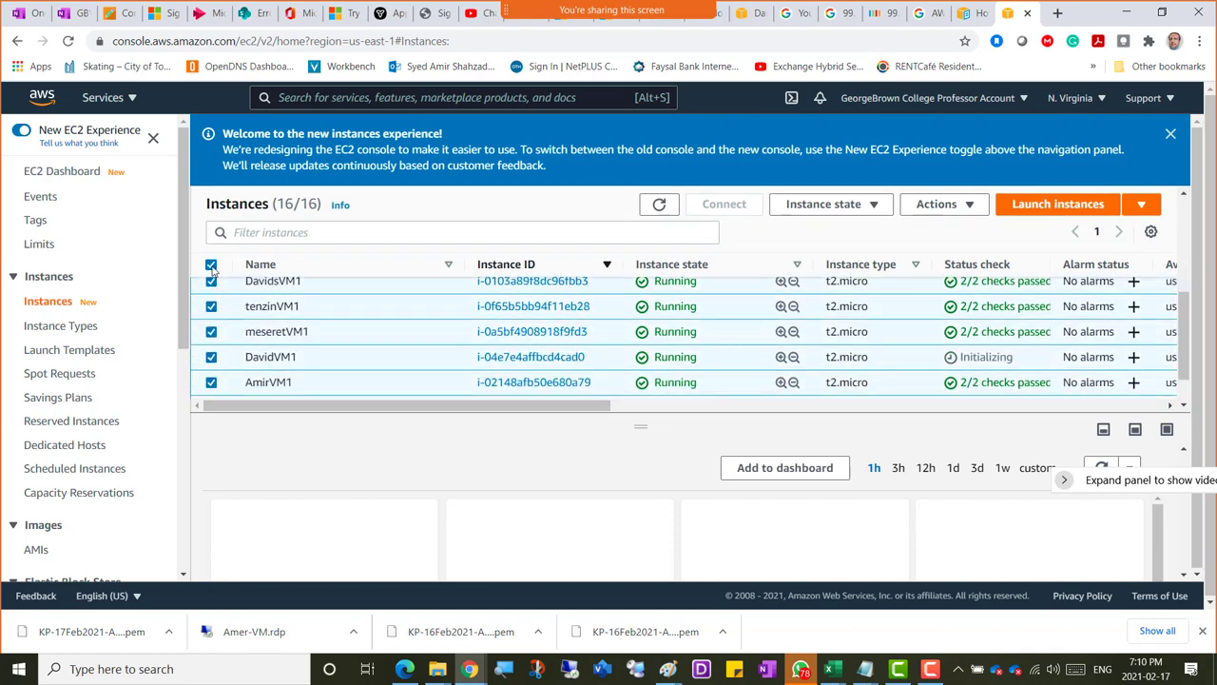
left_click(211, 265)
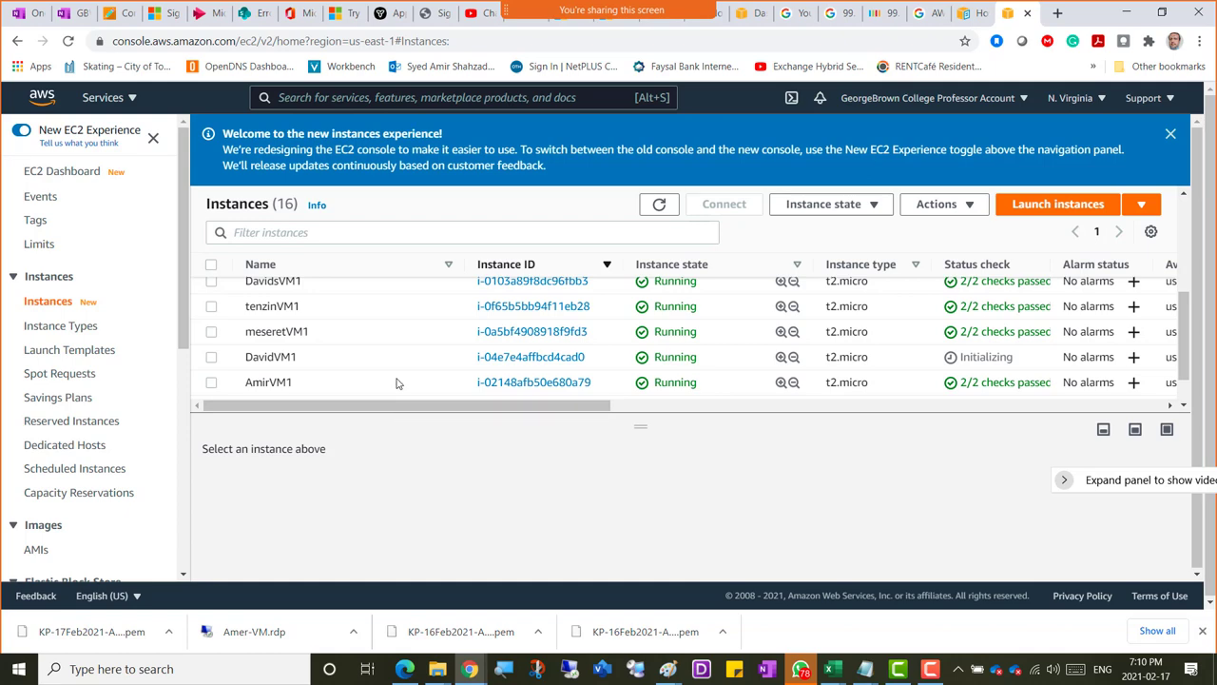
scroll(398, 378, "up", 2)
scroll(397, 378, "up", 3)
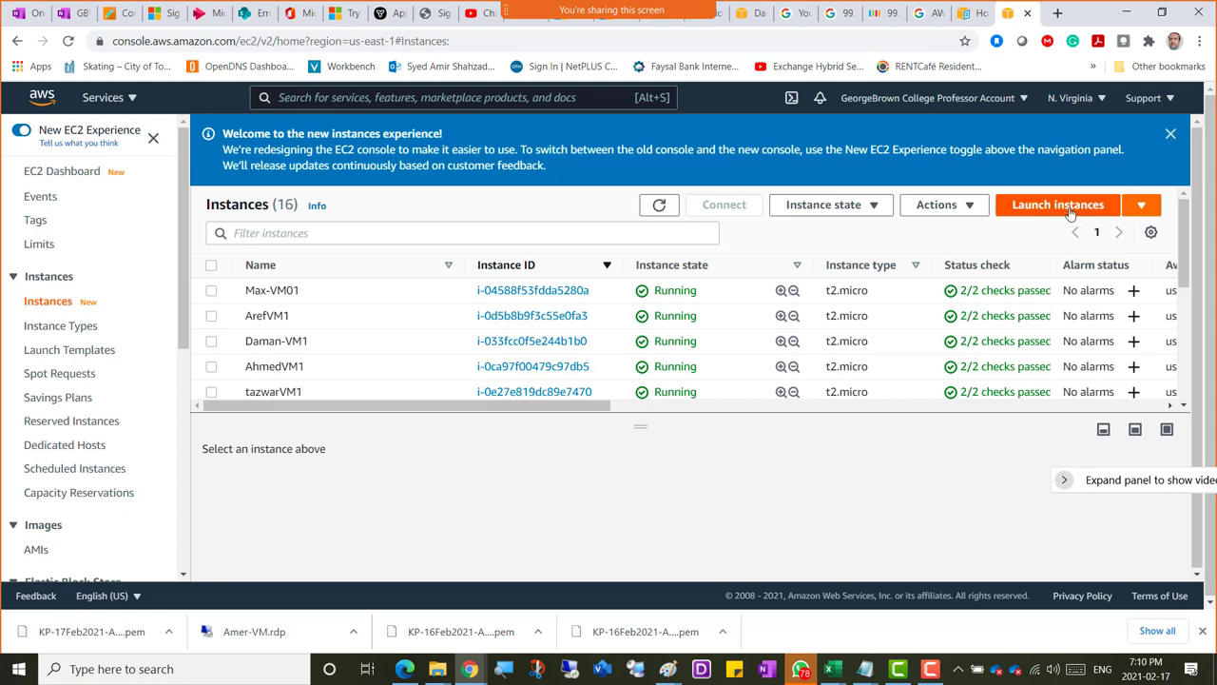
- Start a new instance launch and filter the AMI list to free-tier images
left_click(1062, 211)
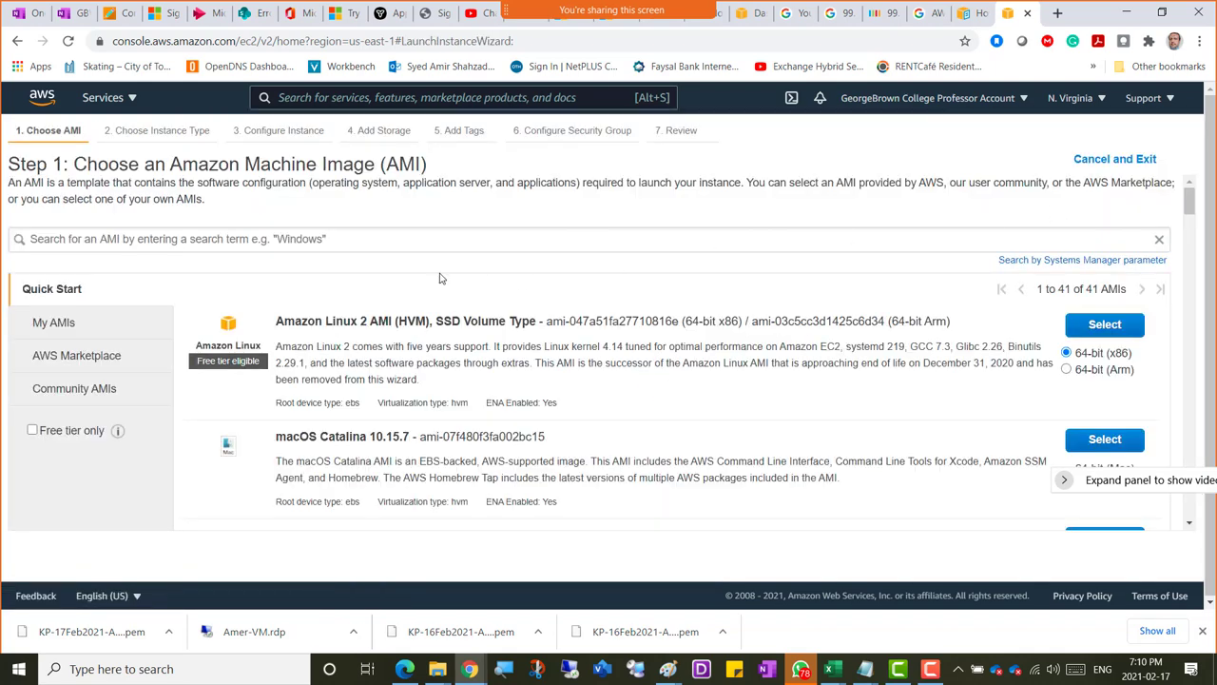
left_click(32, 431)
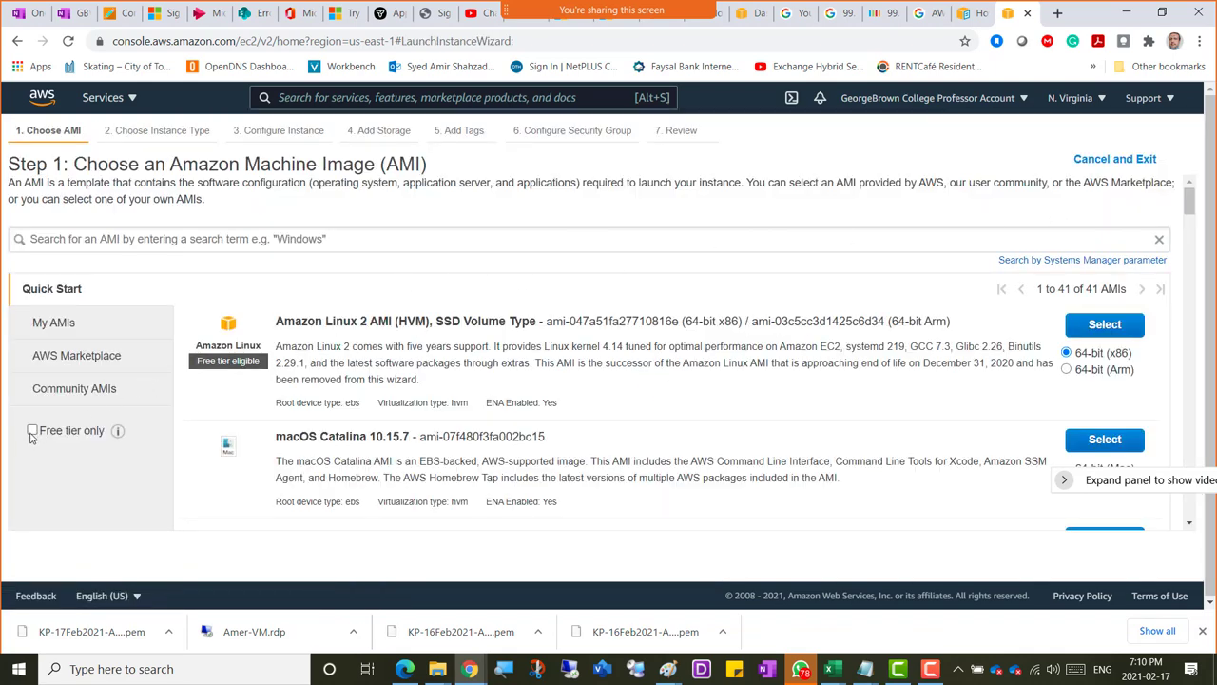
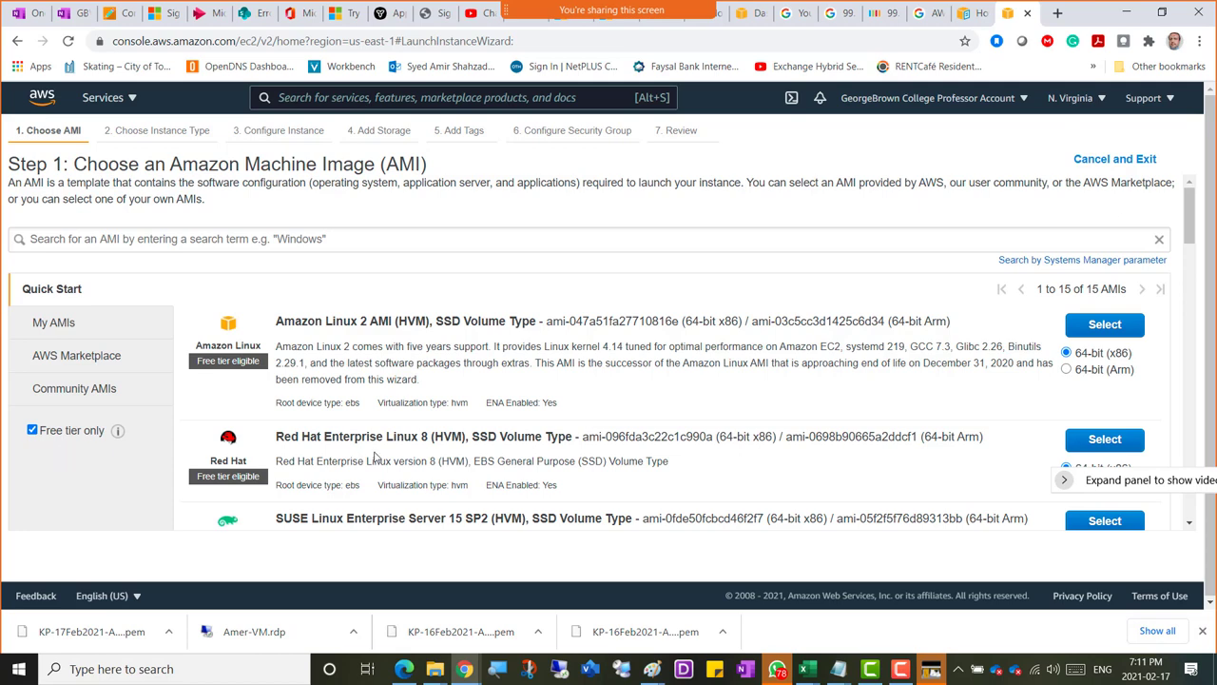
- Pick the free-tier Microsoft Windows Server 2019 Base AMI from the image list
scroll(416, 423, "down", 8)
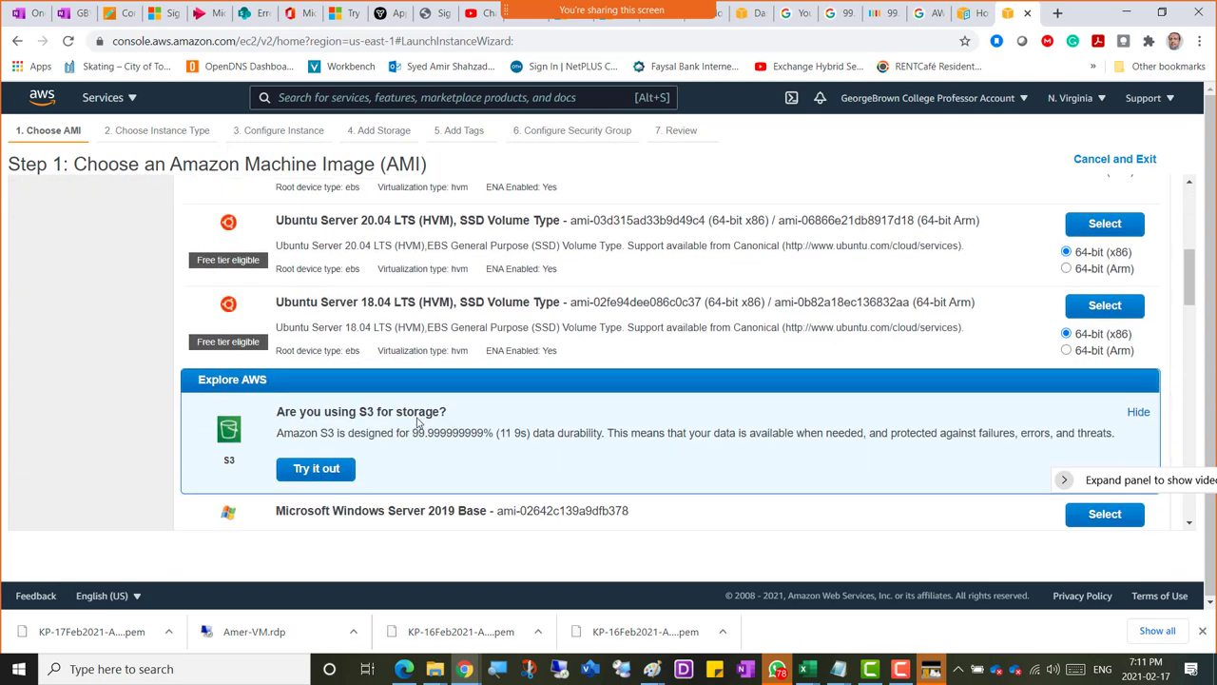
left_click_drag(328, 353, 467, 354)
left_click(476, 355)
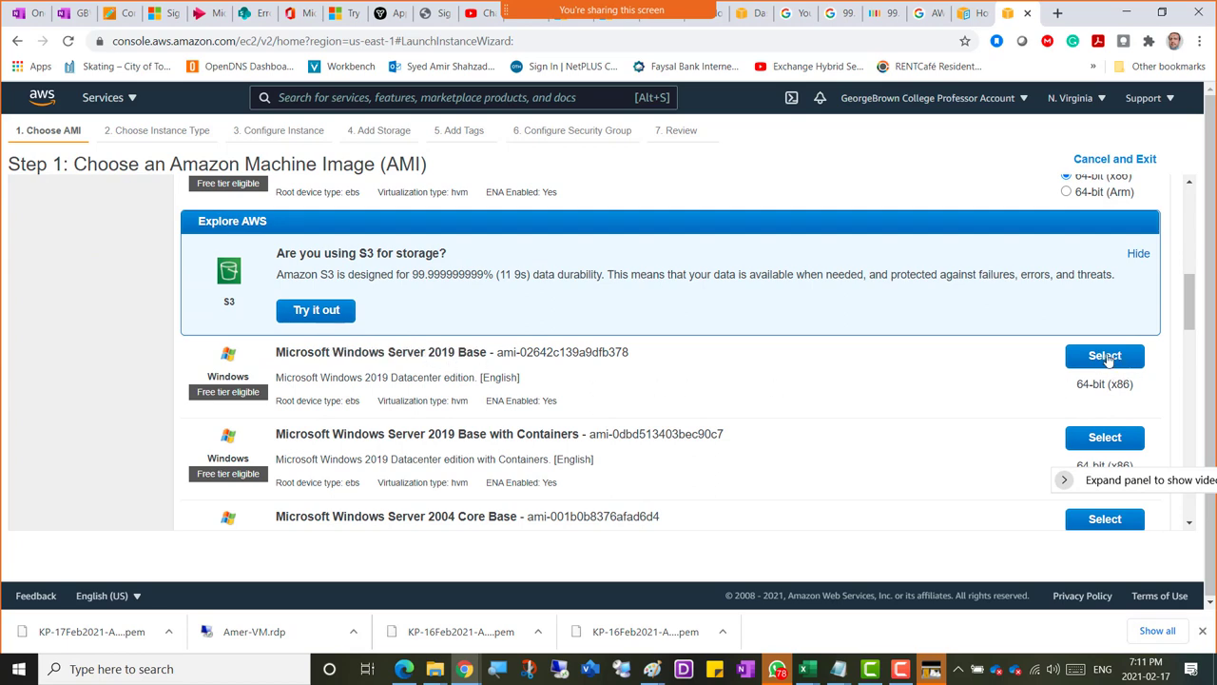
left_click(1108, 359)
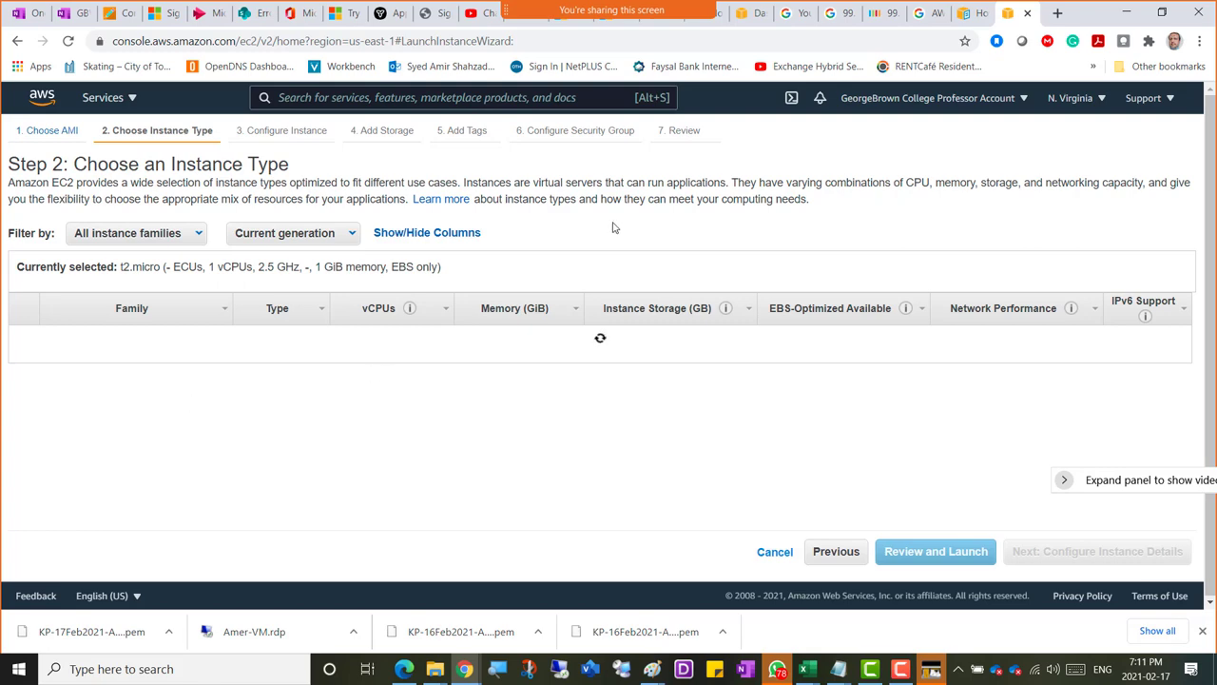
- Choose the t2.micro instance type and continue to Configure Instance Details
left_click(23, 375)
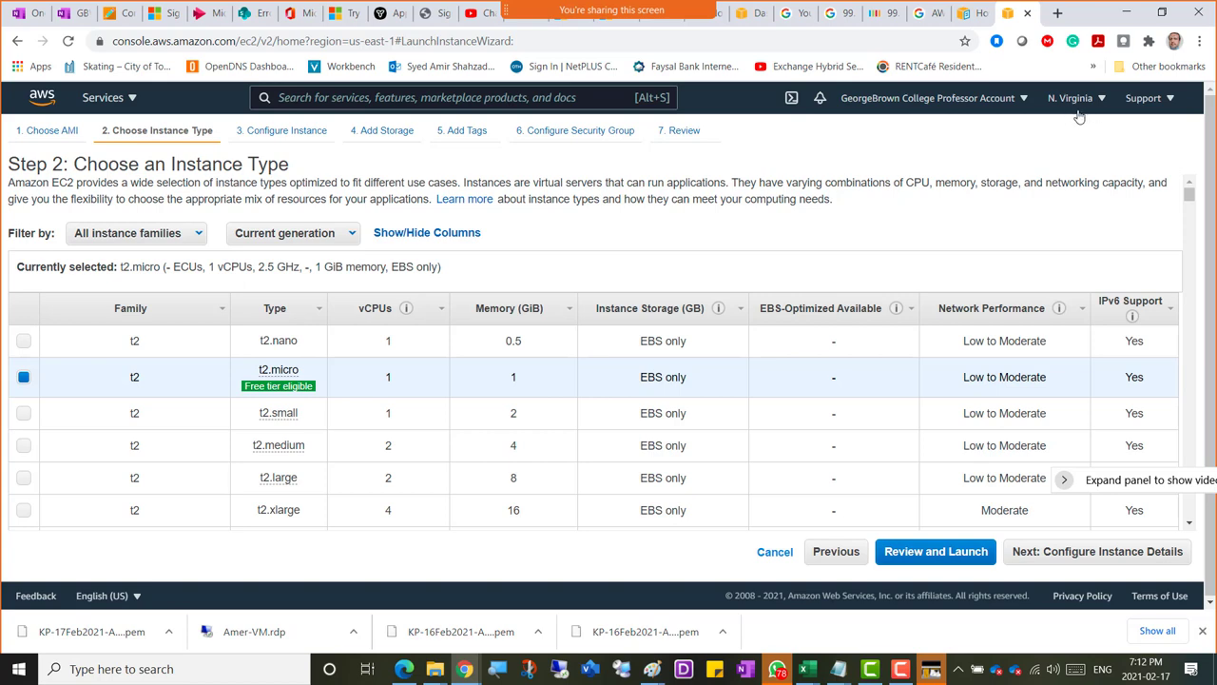
left_click(1117, 559)
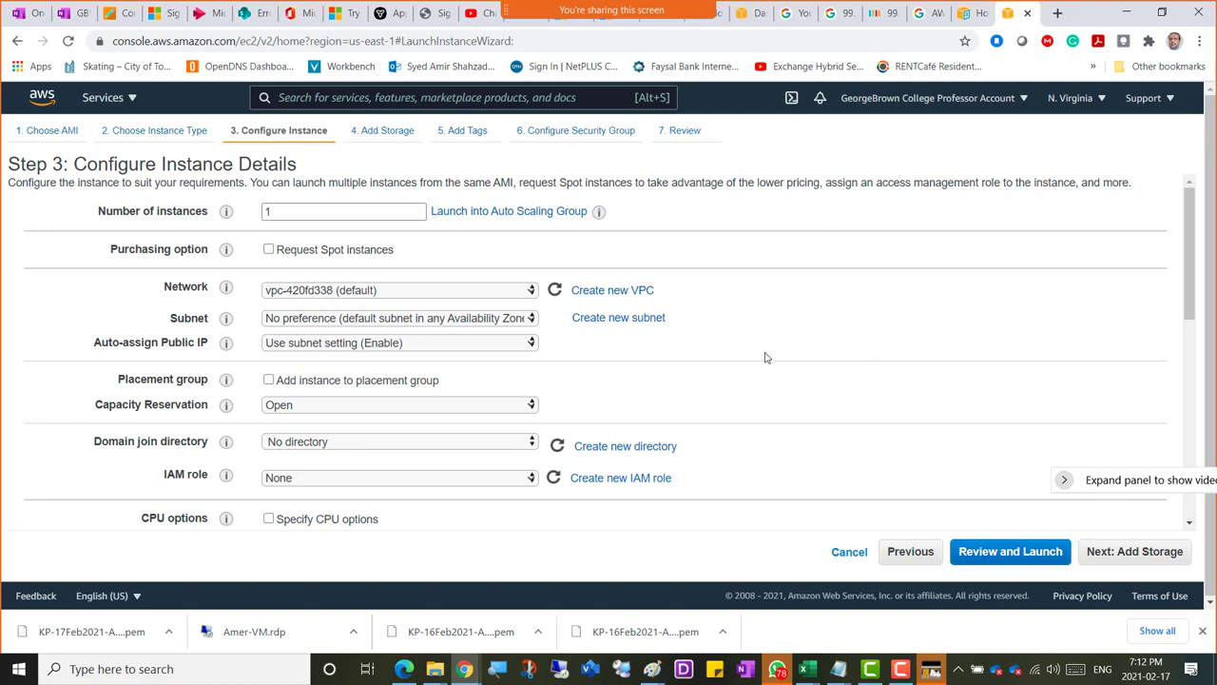
- Set the subnet to subnet-3e3fb010 (Default, us-east-1b) and continue to storage
left_click(534, 322)
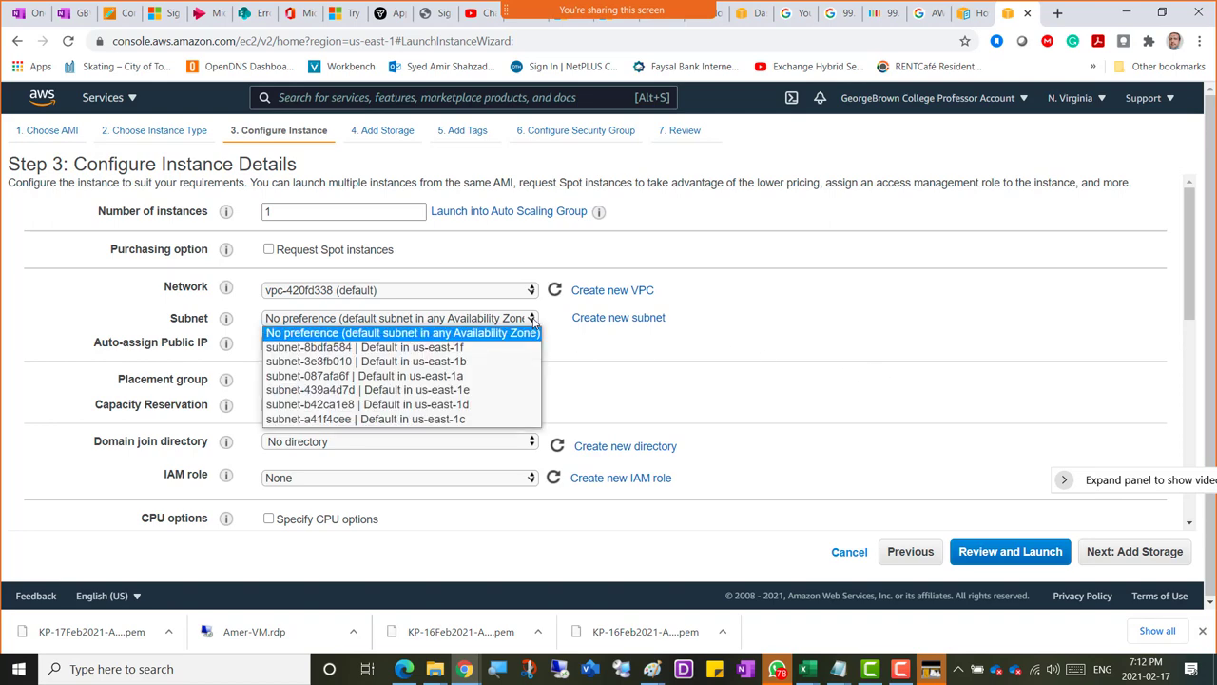
left_click(477, 363)
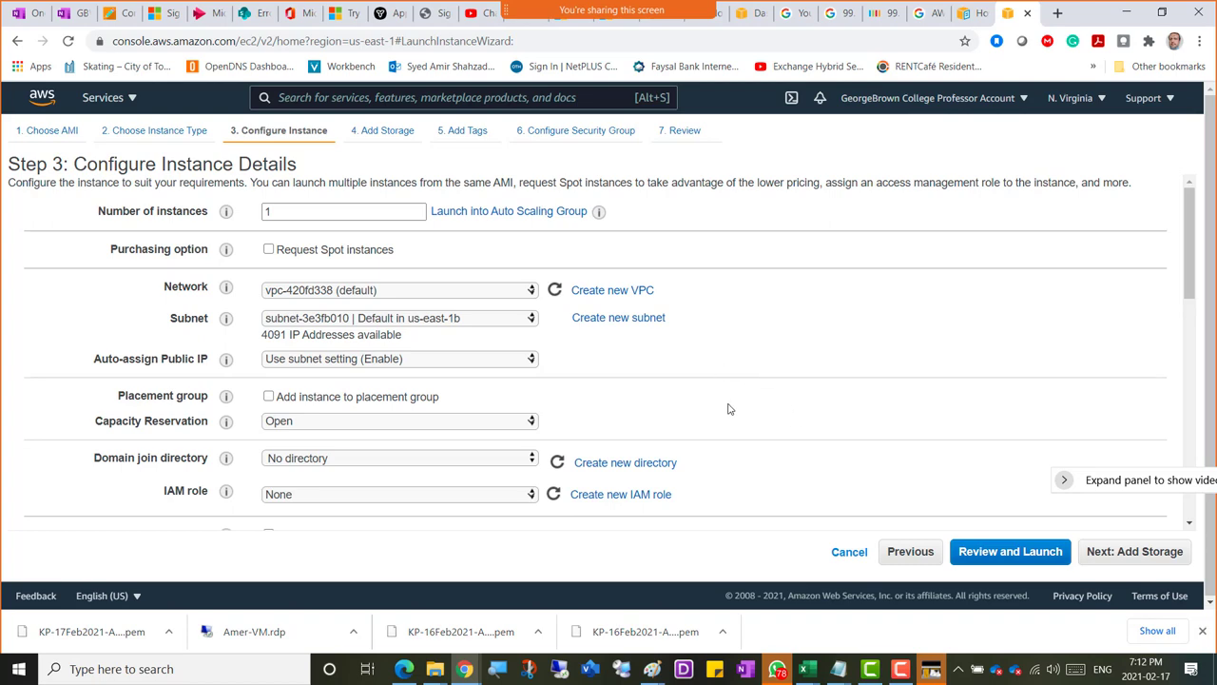
scroll(804, 391, "down", 3)
scroll(805, 391, "up", 3)
left_click(1161, 560)
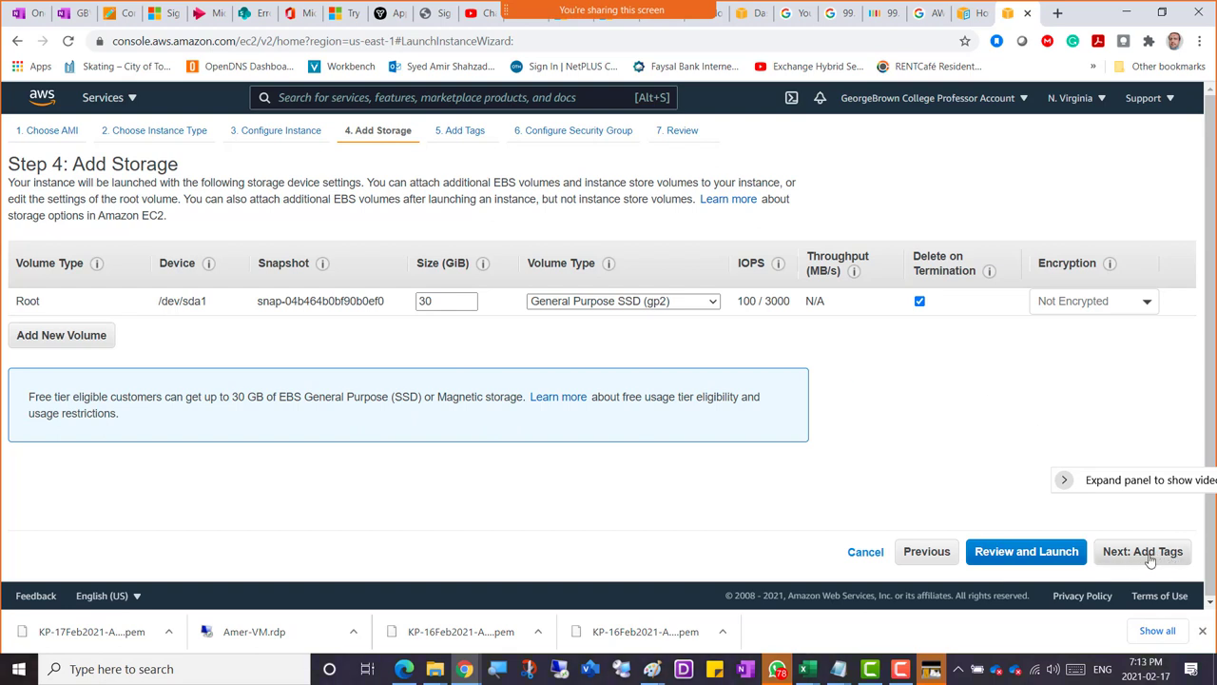
- Keep the default 30 GiB gp2 root volume and move on to tags
left_click(1155, 557)
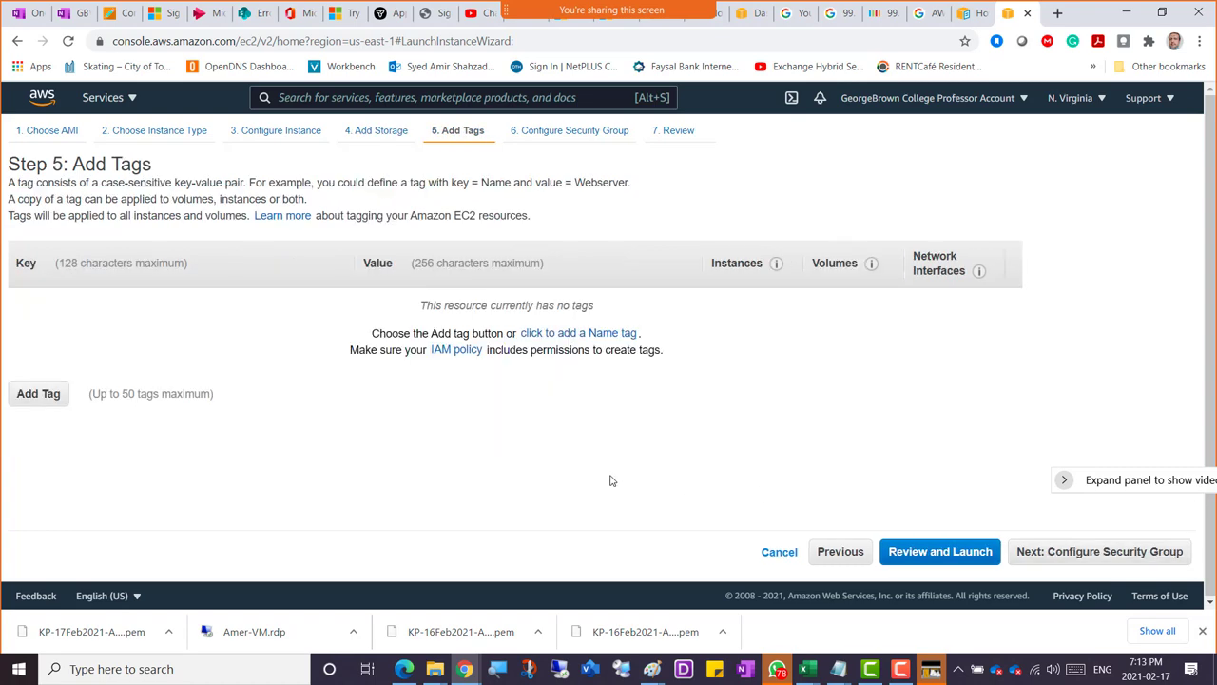
- Add a tag keyed 'Wednesday COMP3108' whose value is the student's ID and name
left_click(55, 395)
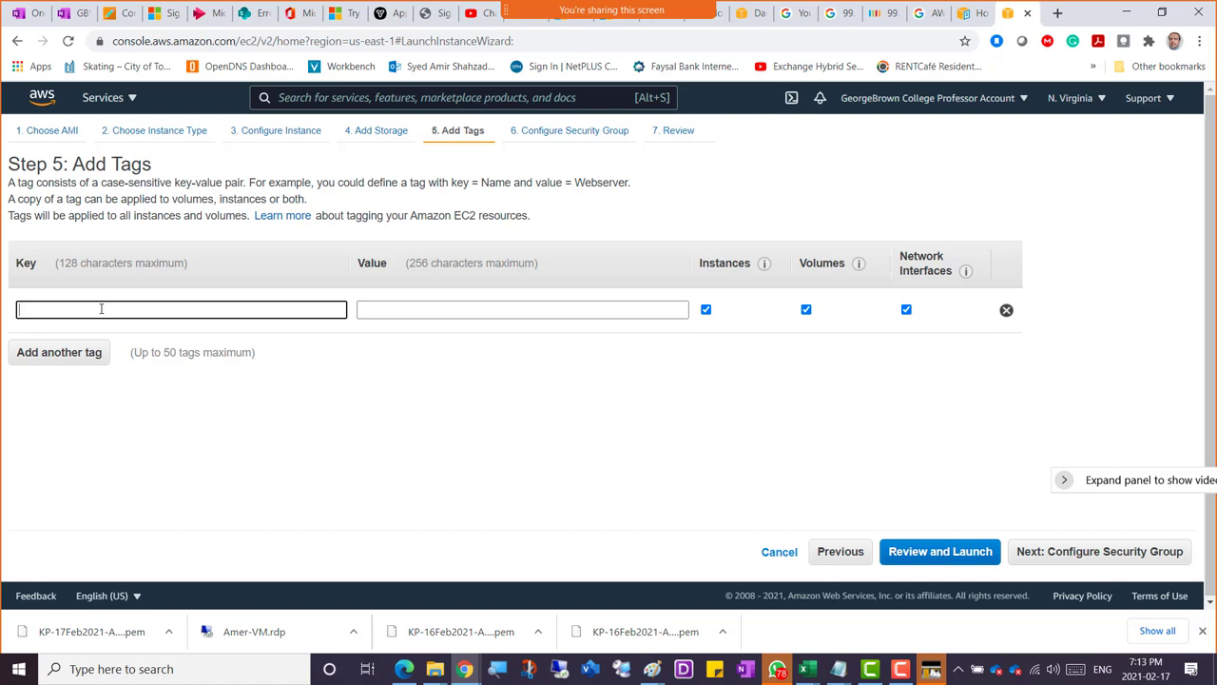
type("We")
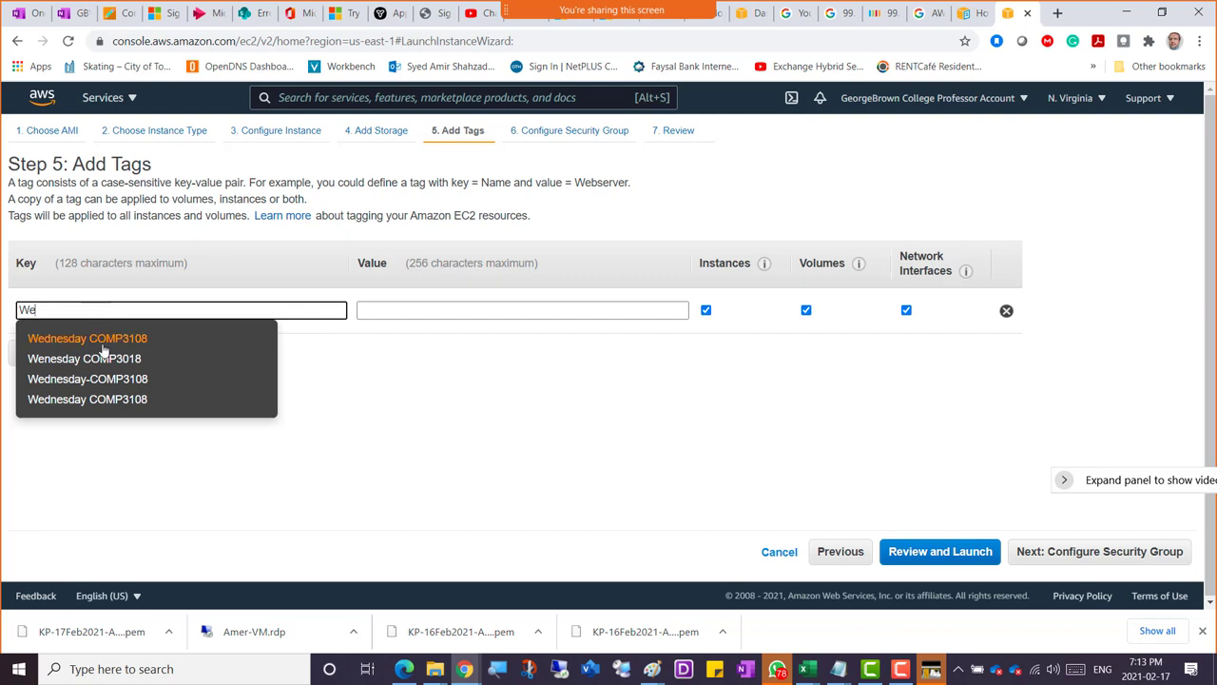
left_click(99, 340)
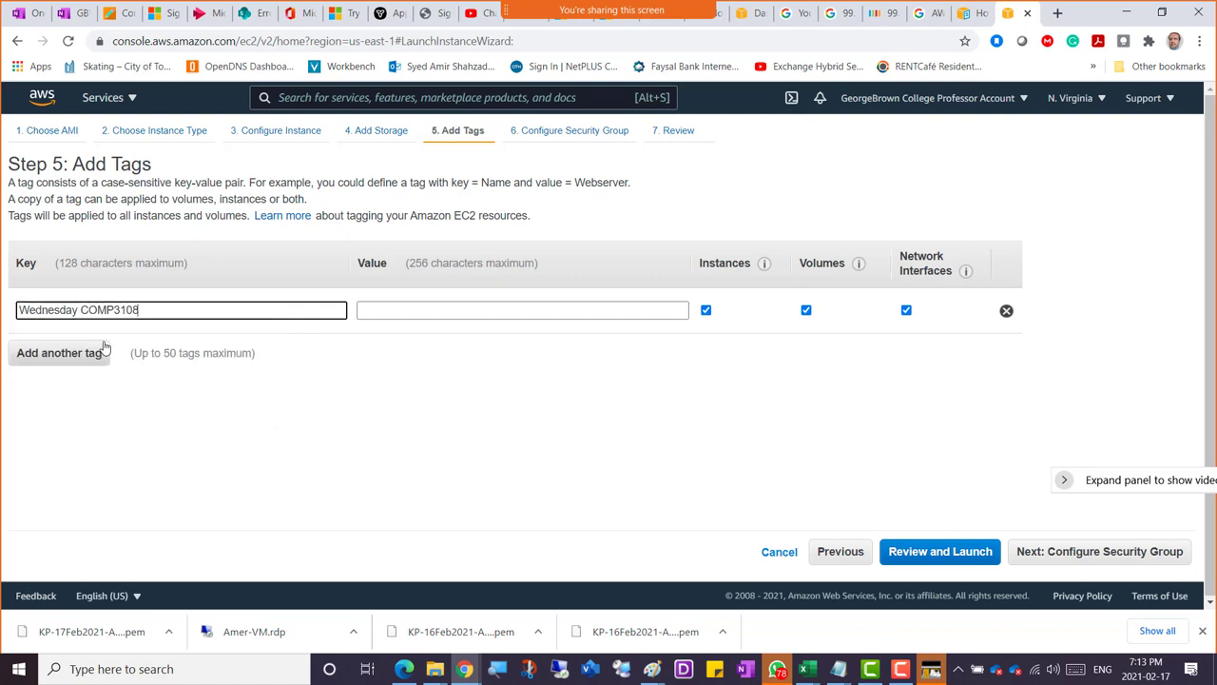
left_click(384, 307)
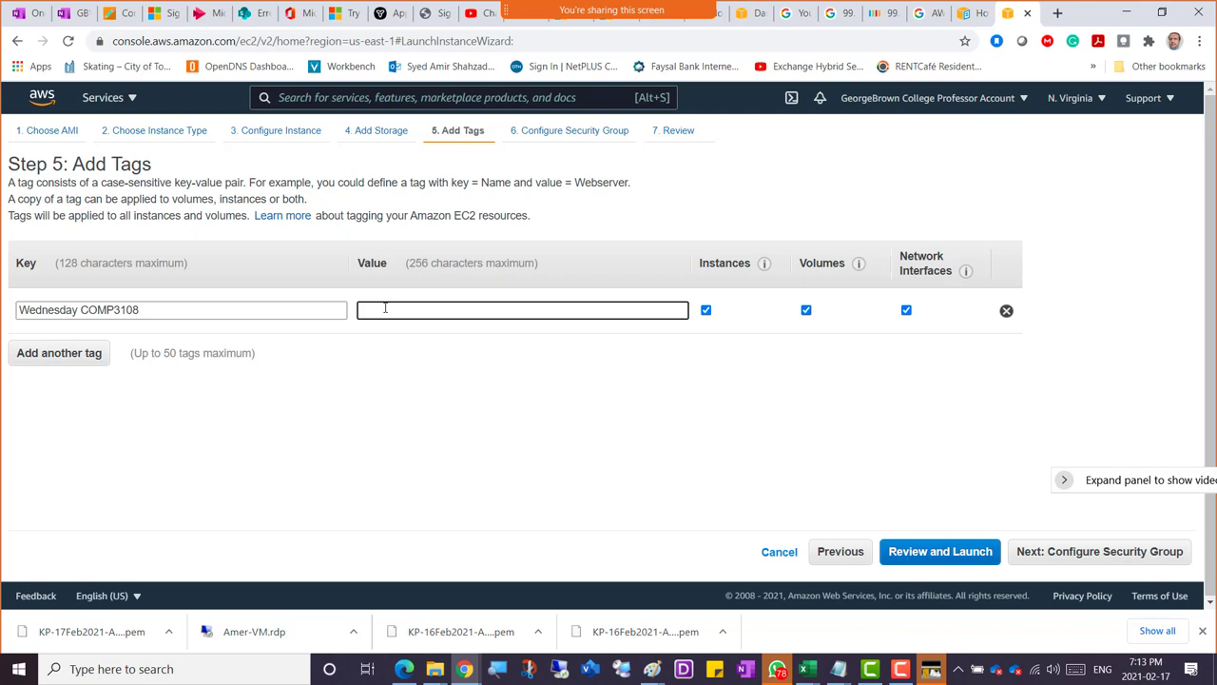
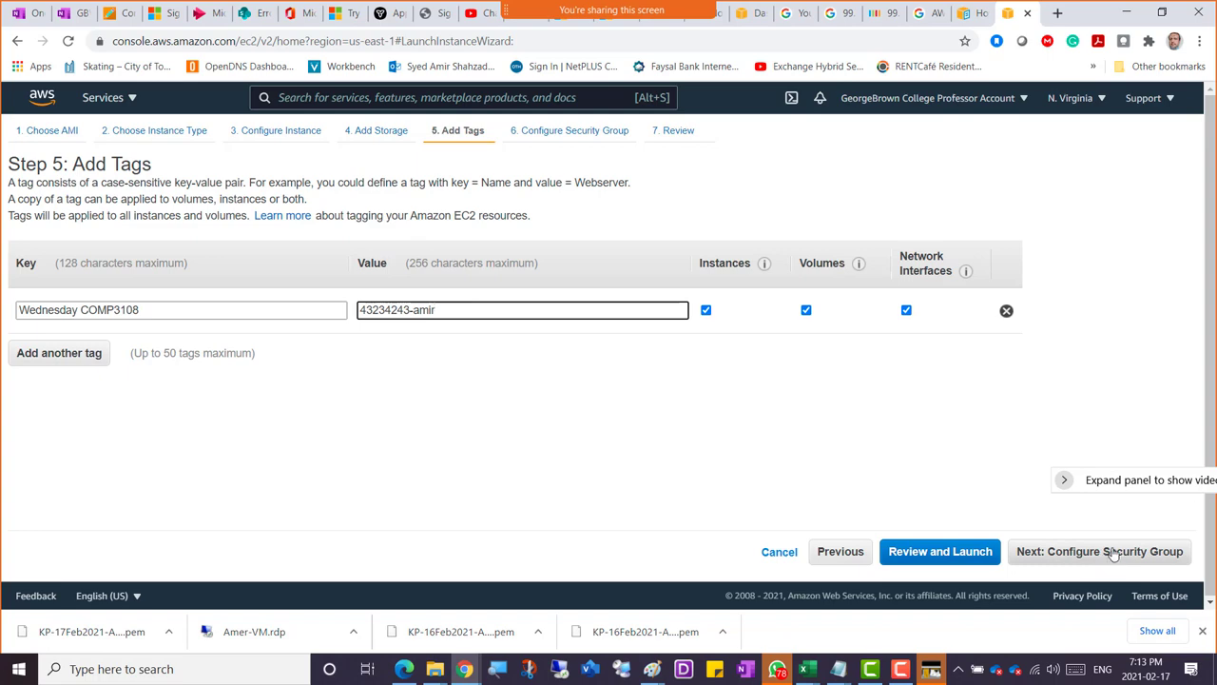
left_click(1115, 554)
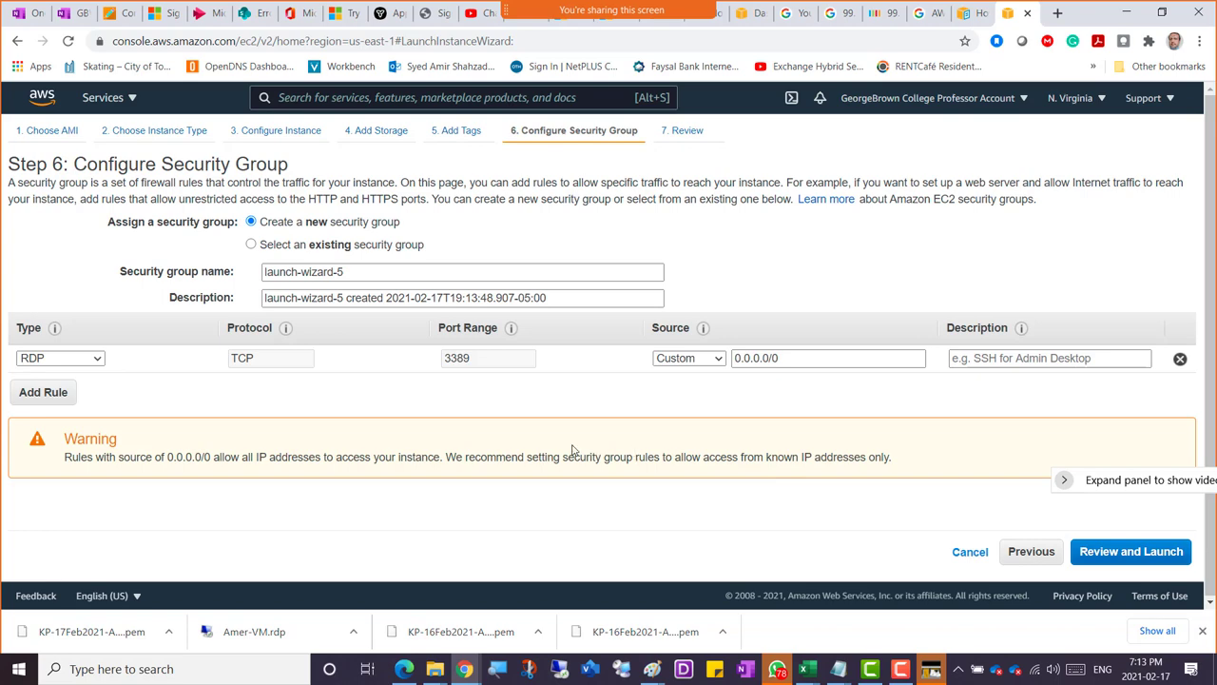
- Switch the security group option to selecting an existing group
left_click(371, 271)
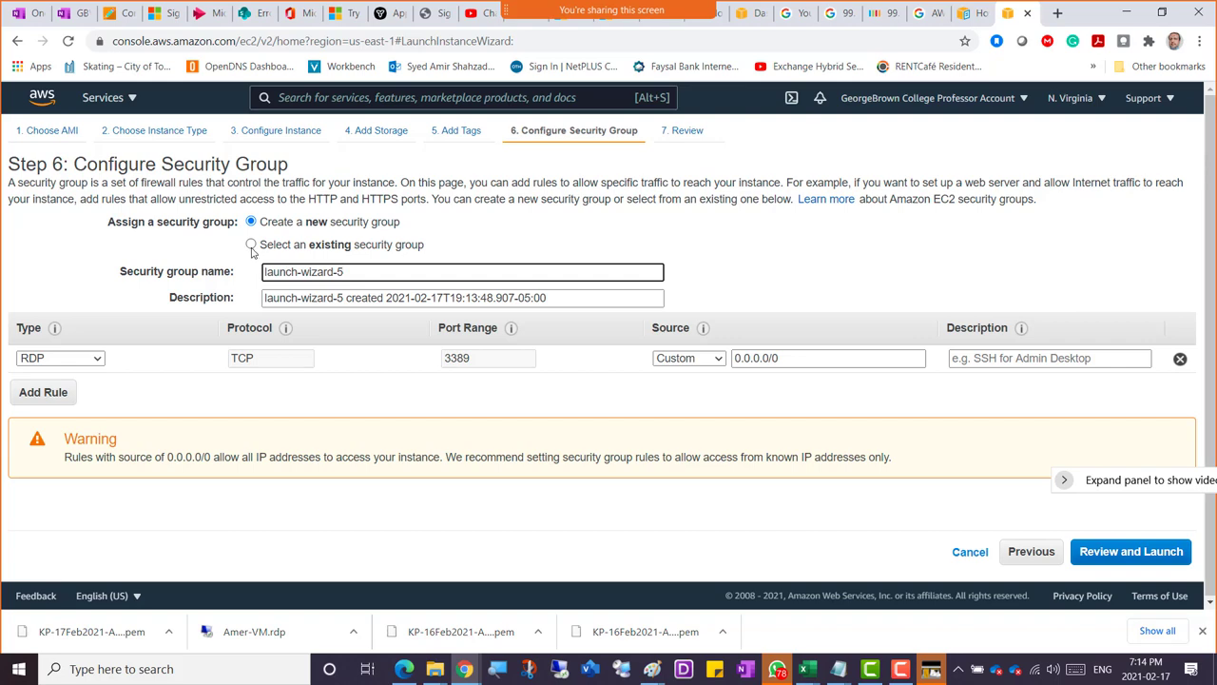
left_click(251, 244)
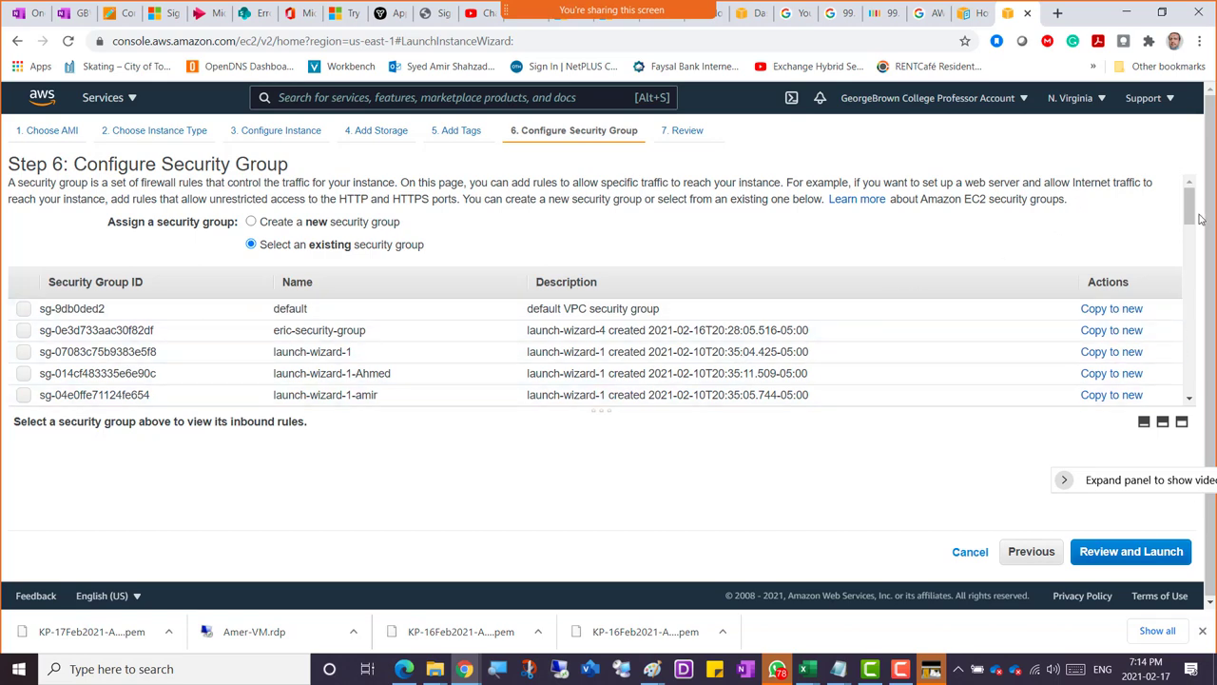
- Check your launch-wizard-5 group and uncheck the classmate's launch-wizard-4 group
mouse_move(1189, 208)
left_mouse_down()
mouse_move(1197, 356)
mouse_move(1191, 200)
mouse_move(1191, 215)
left_mouse_up()
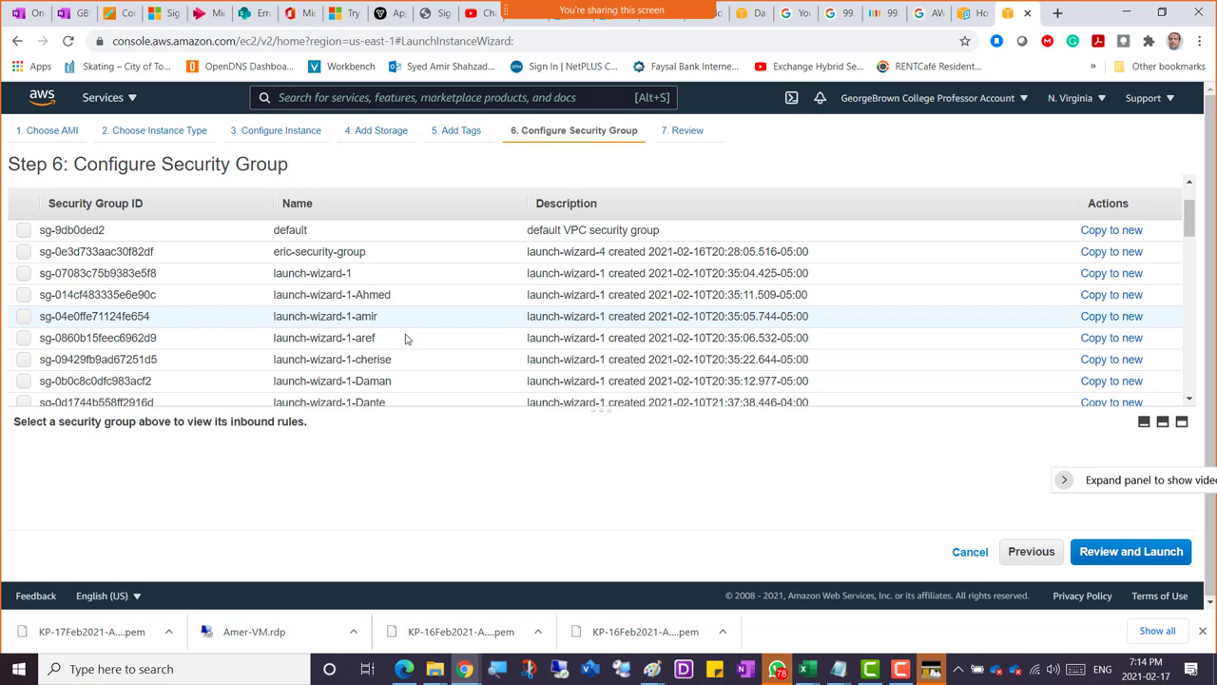
scroll(405, 338, "down", 5)
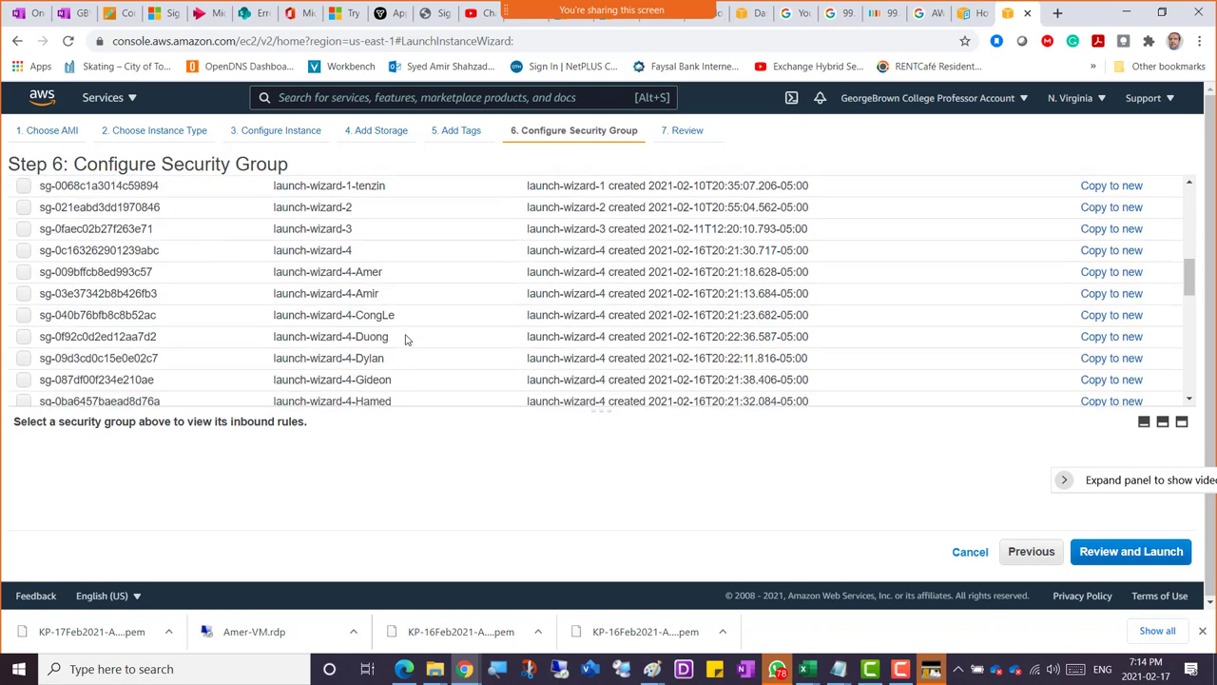
scroll(405, 338, "down", 4)
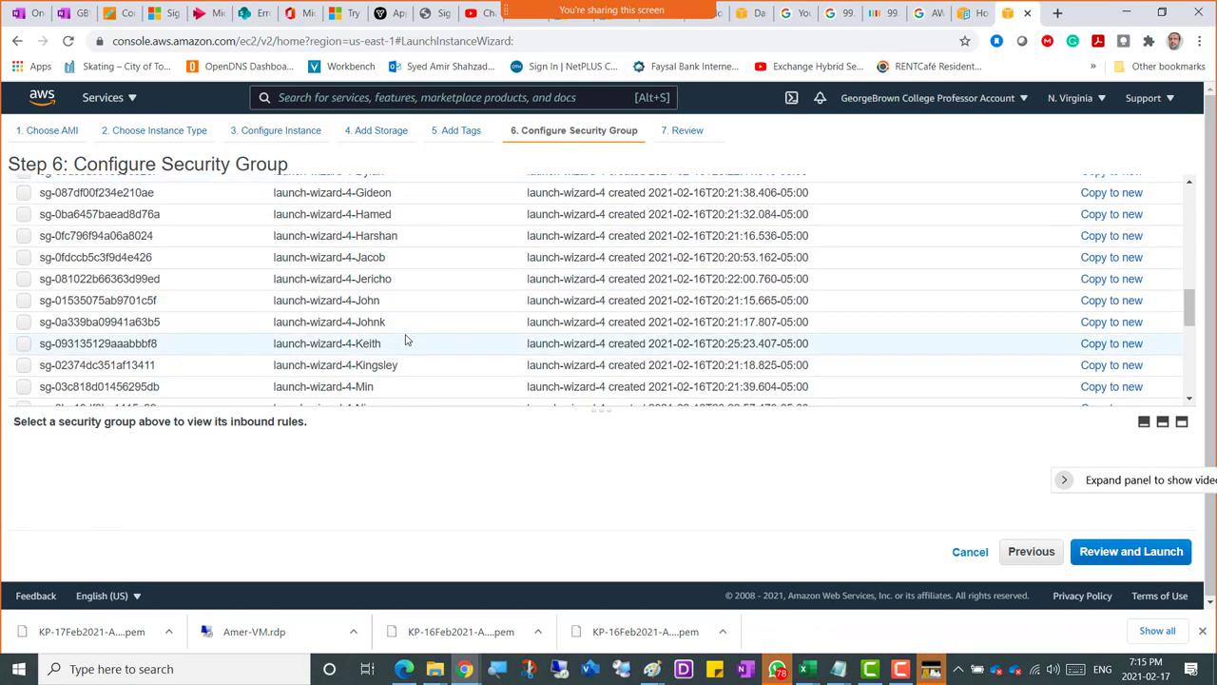
scroll(405, 338, "down", 2)
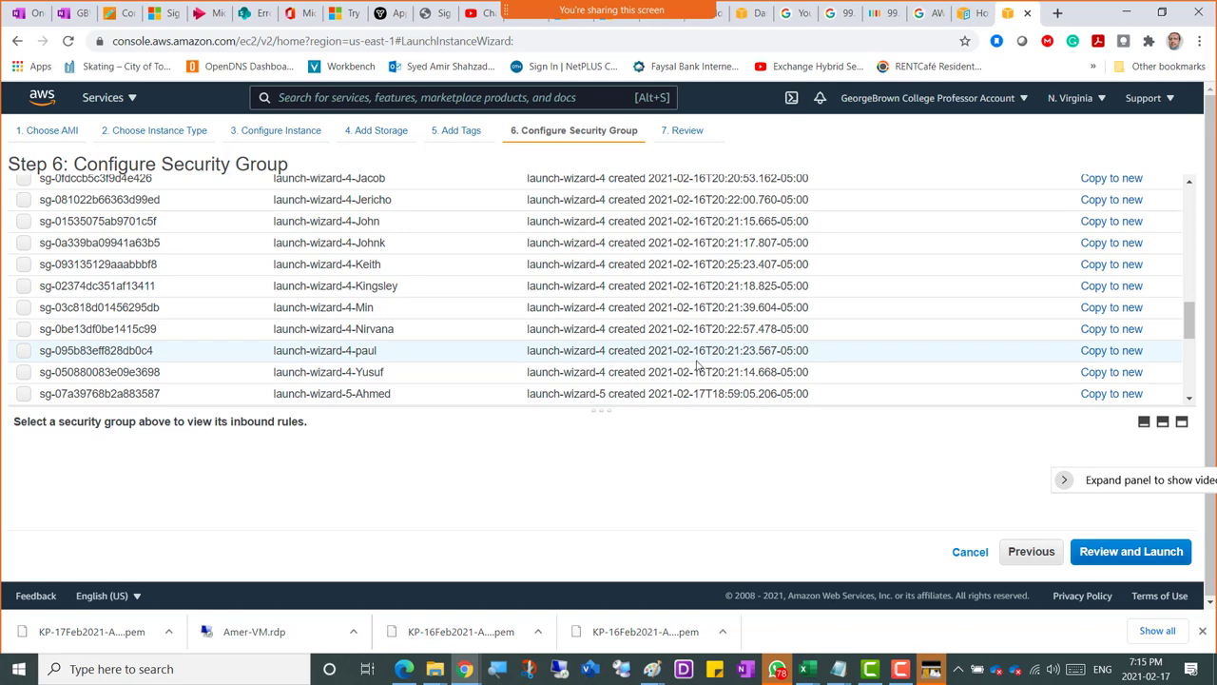
left_click(708, 352)
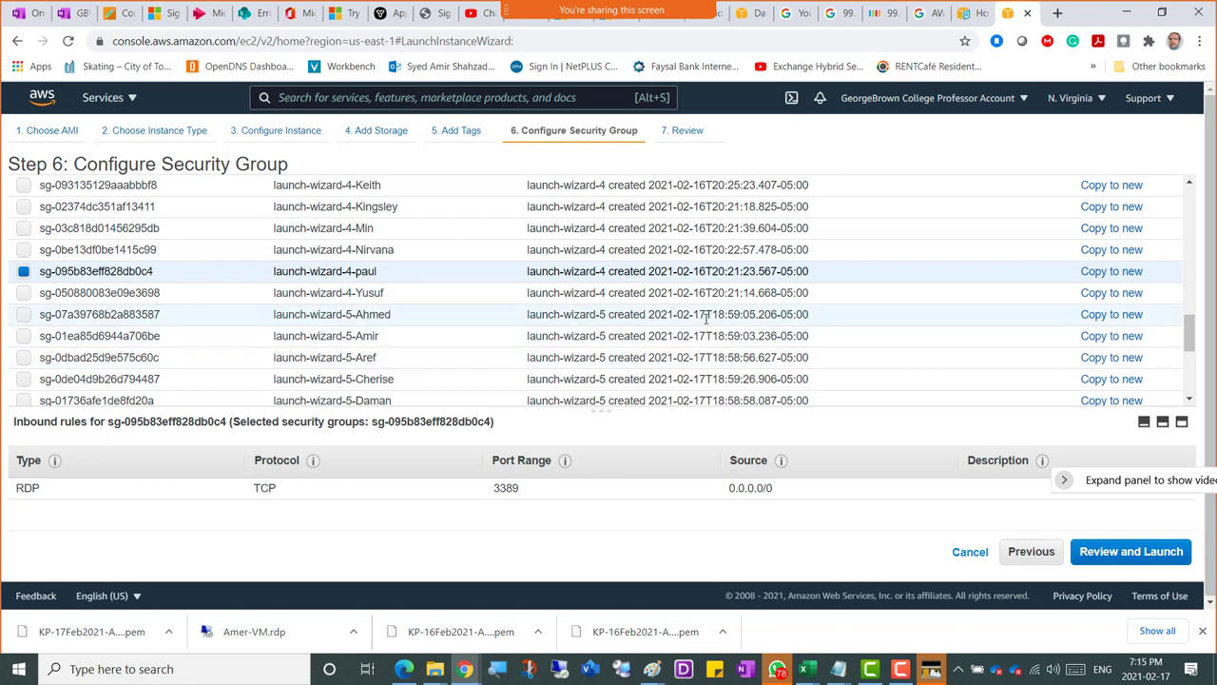
scroll(704, 353, "down", 1)
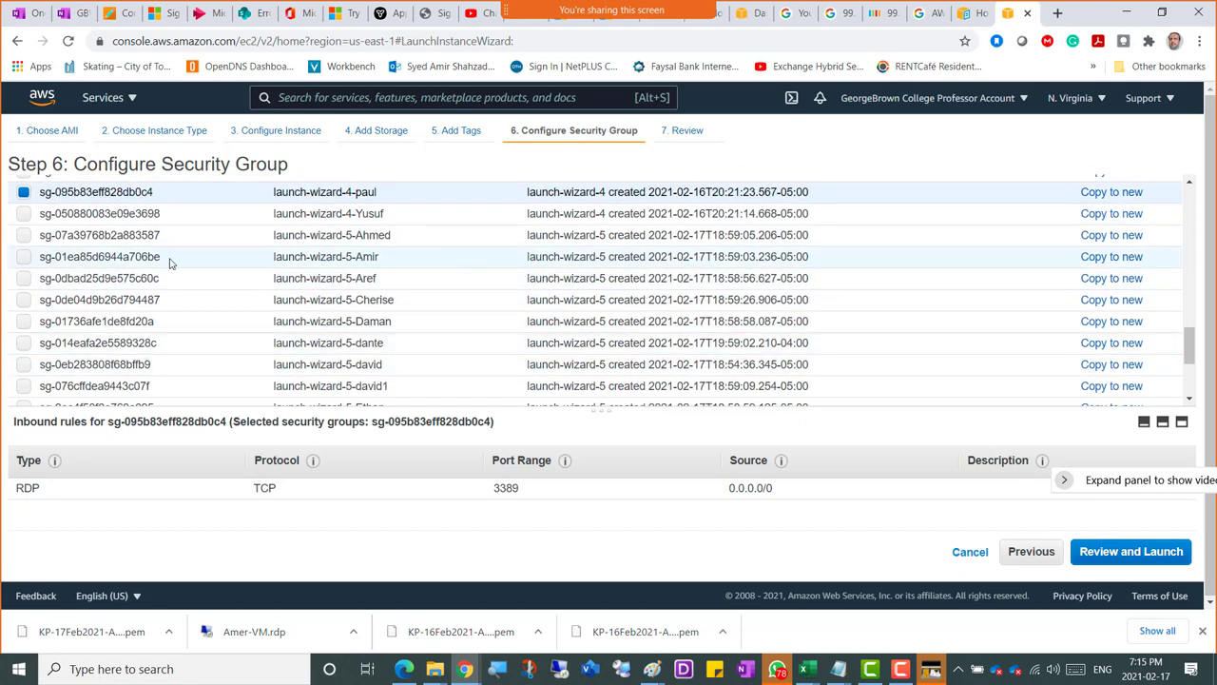
left_click(38, 258)
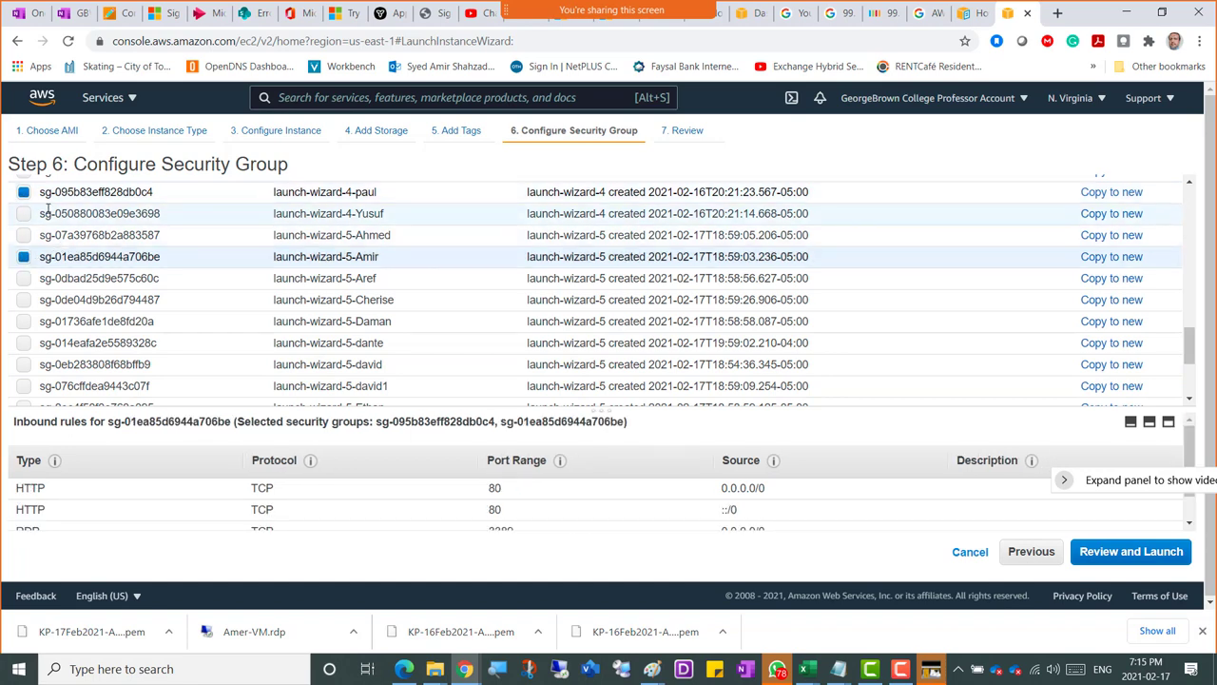
scroll(48, 207, "up", 1)
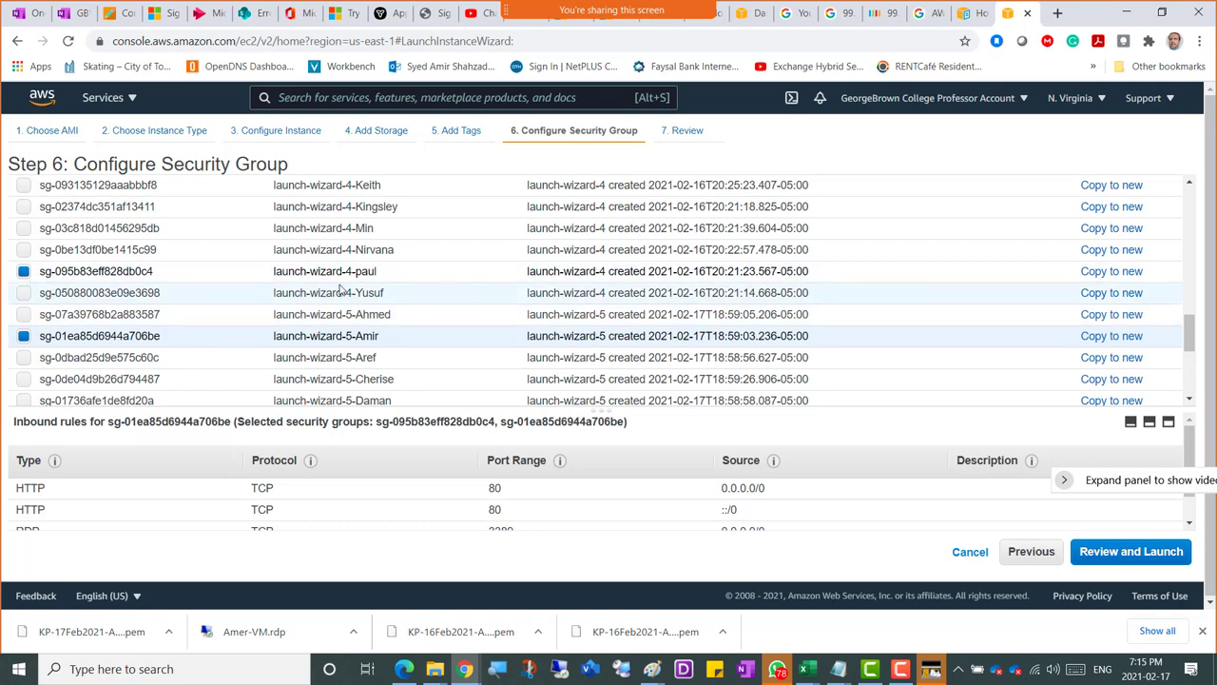
left_click(22, 272)
- Review launch-wizard-5's inbound rules: HTTP on port 80 and RDP on 3389
scroll(114, 305, "up", 4)
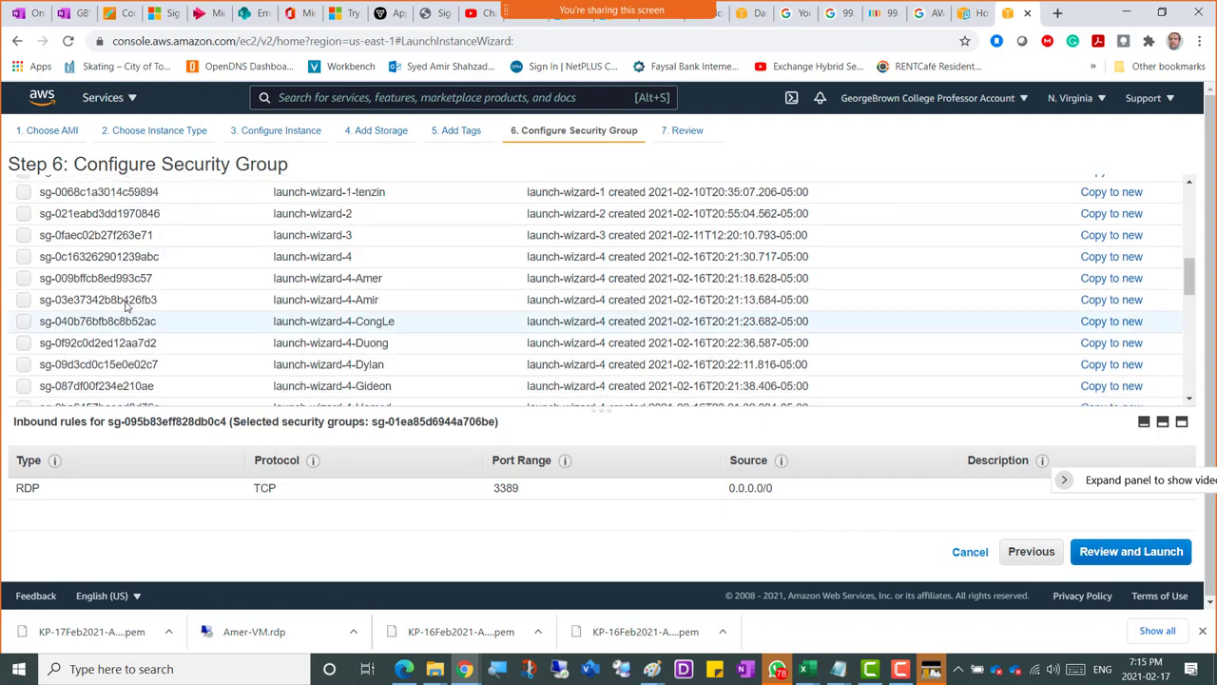
scroll(126, 305, "up", 3)
scroll(128, 306, "down", 5)
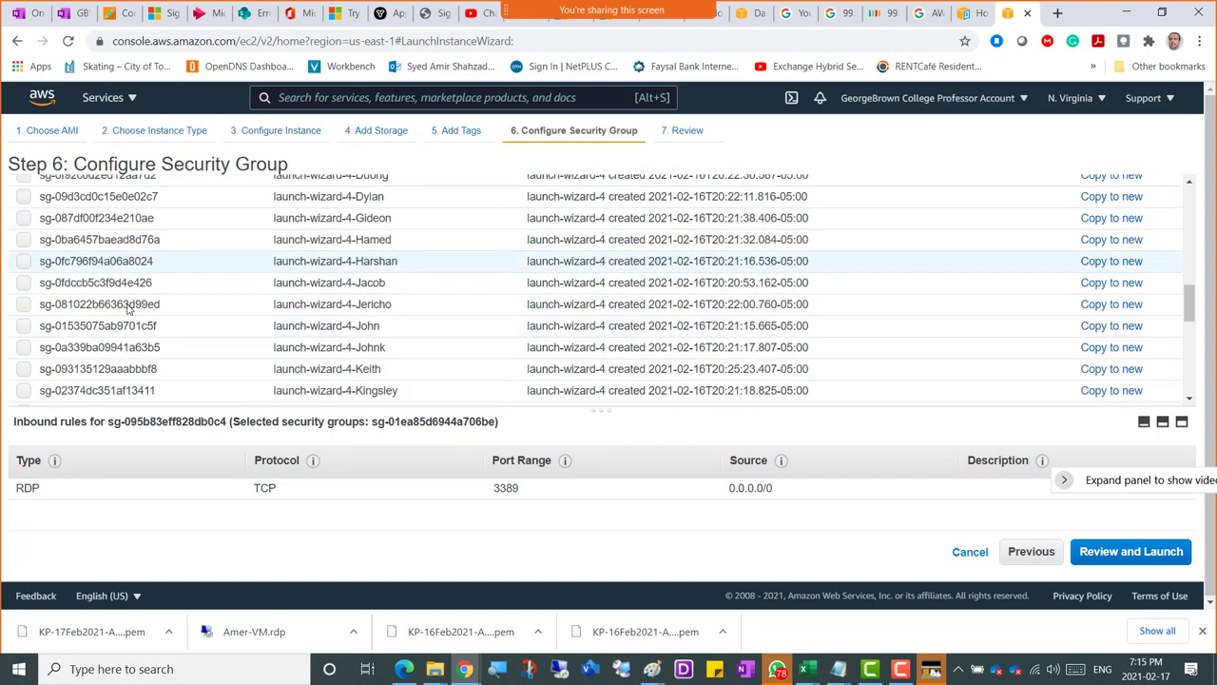
scroll(127, 306, "down", 10)
scroll(127, 307, "up", 9)
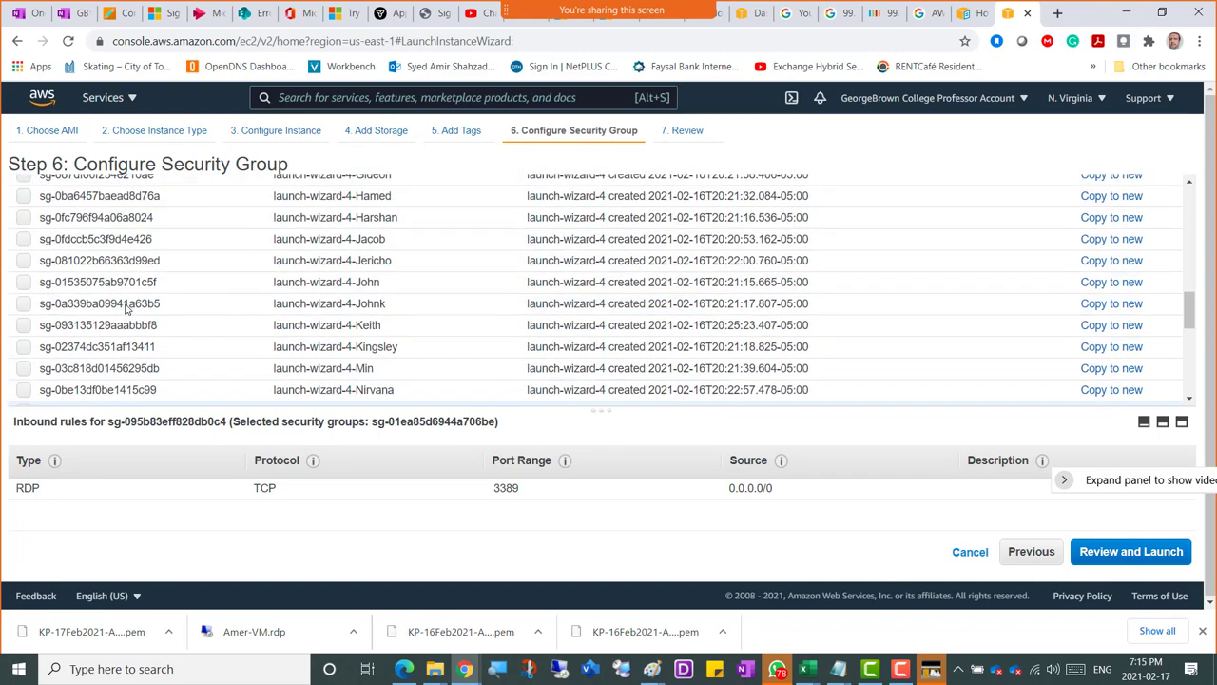
scroll(127, 306, "down", 3)
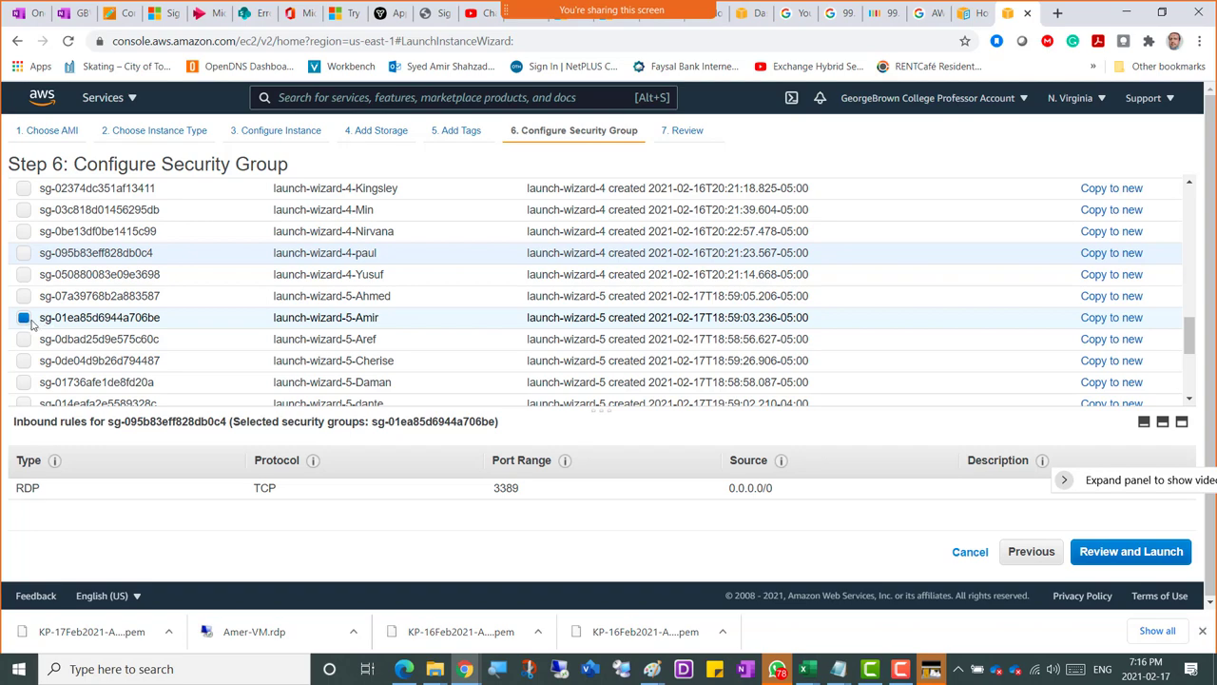
scroll(105, 321, "up", 10)
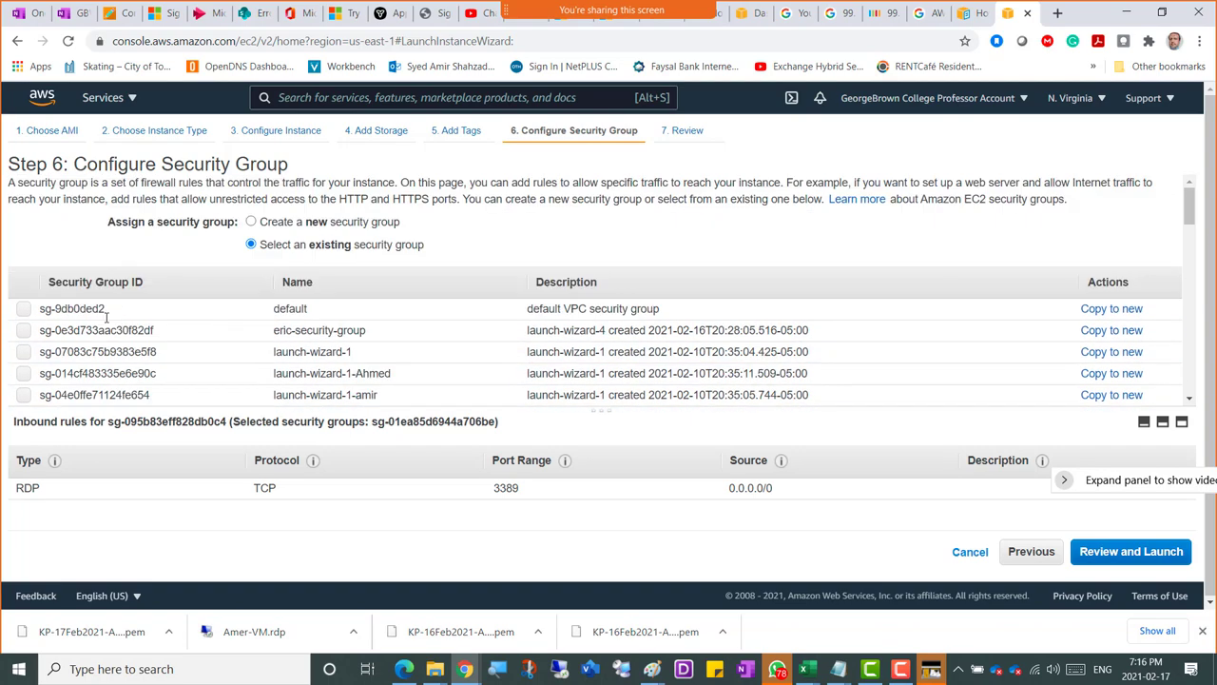
scroll(106, 317, "down", 15)
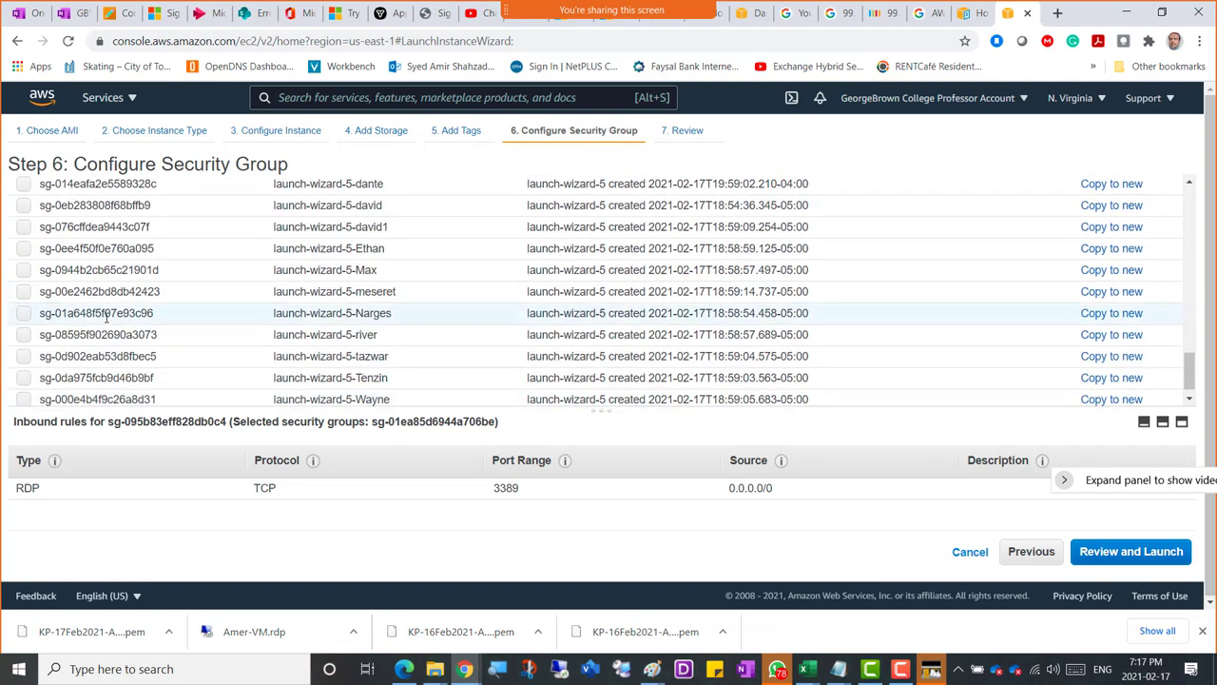
scroll(105, 319, "up", 3)
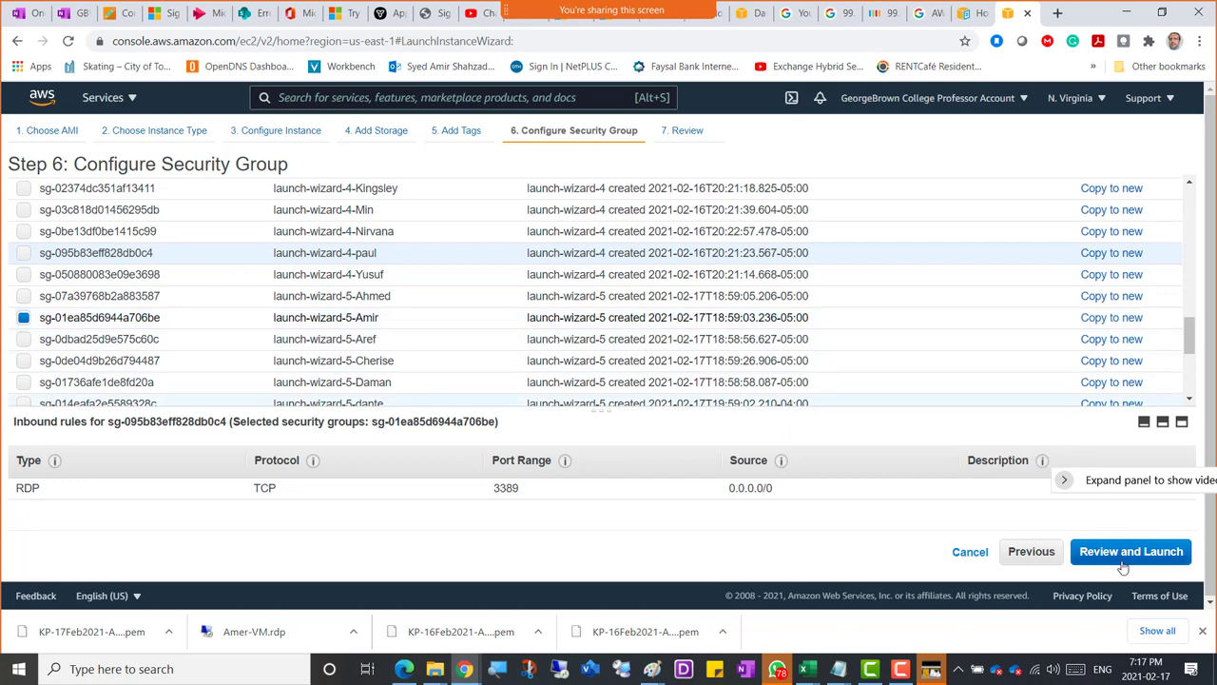
left_click(112, 316)
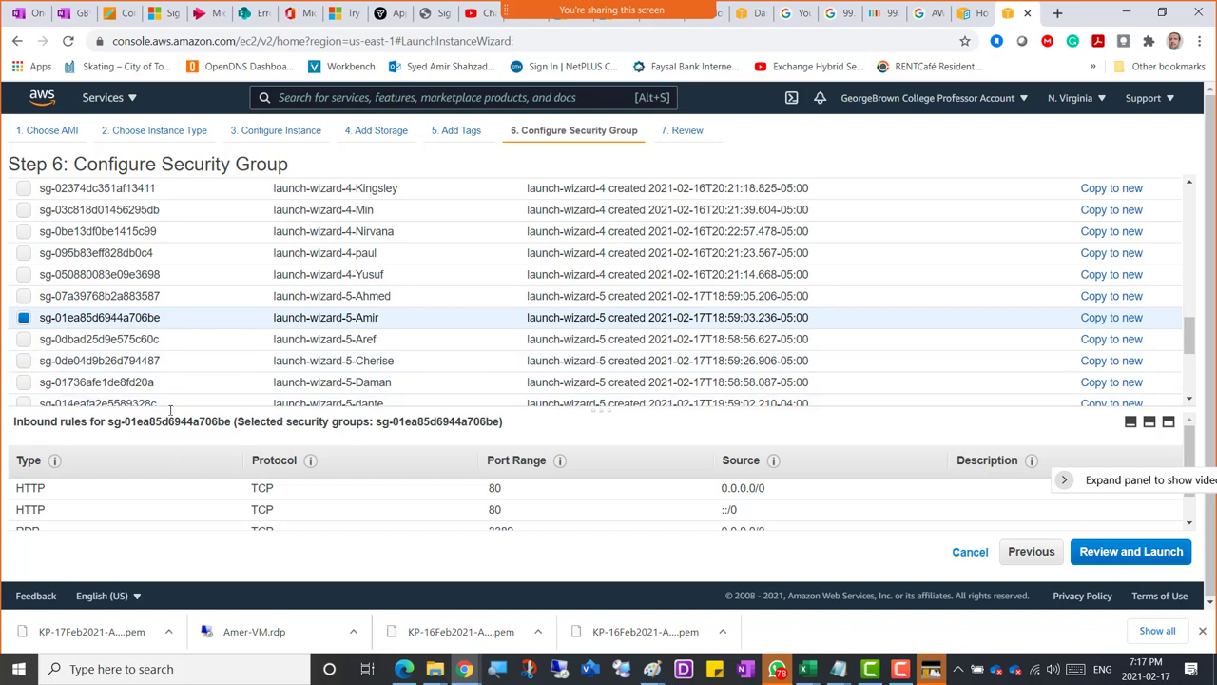
scroll(224, 514, "down", 1)
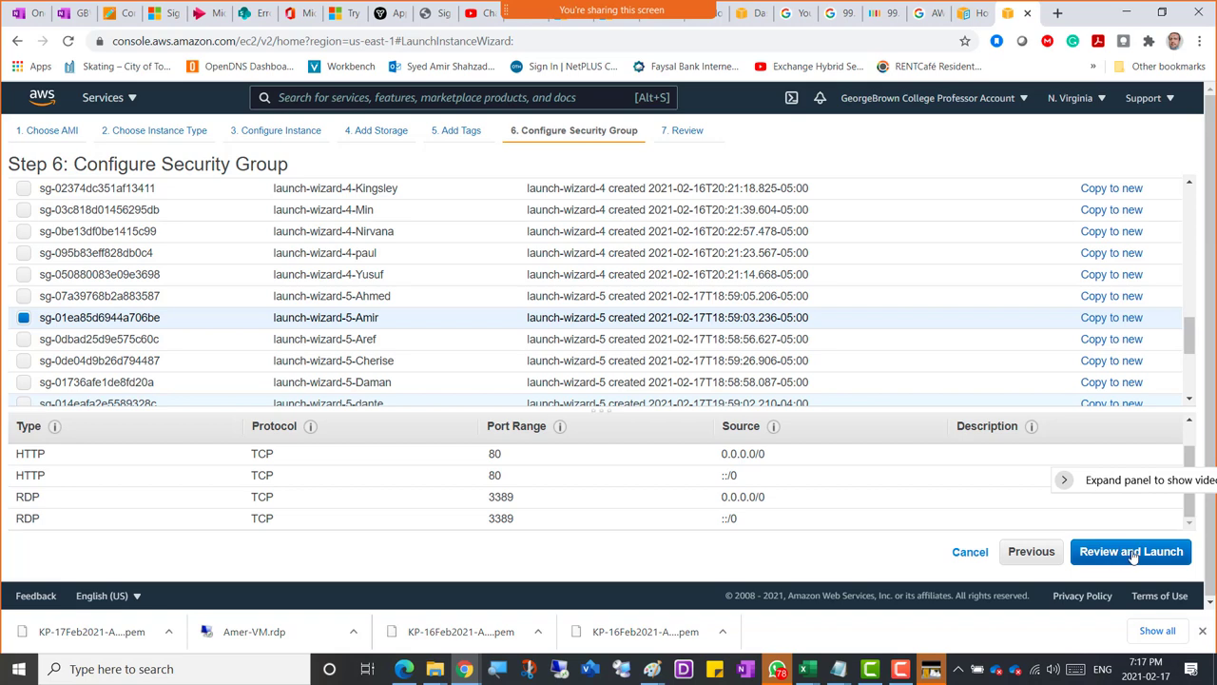
- Review the Step 7 summary of Windows Server 2019 Base on t2.micro, then launch
left_click(1132, 553)
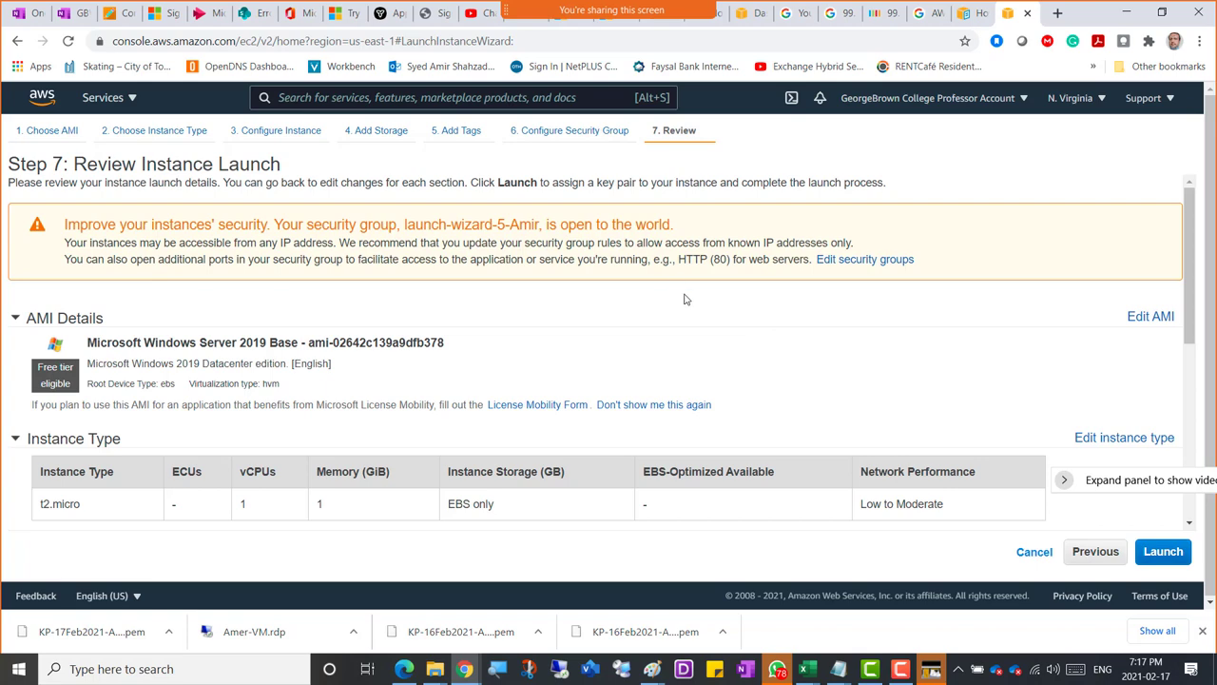
scroll(687, 305, "down", 4)
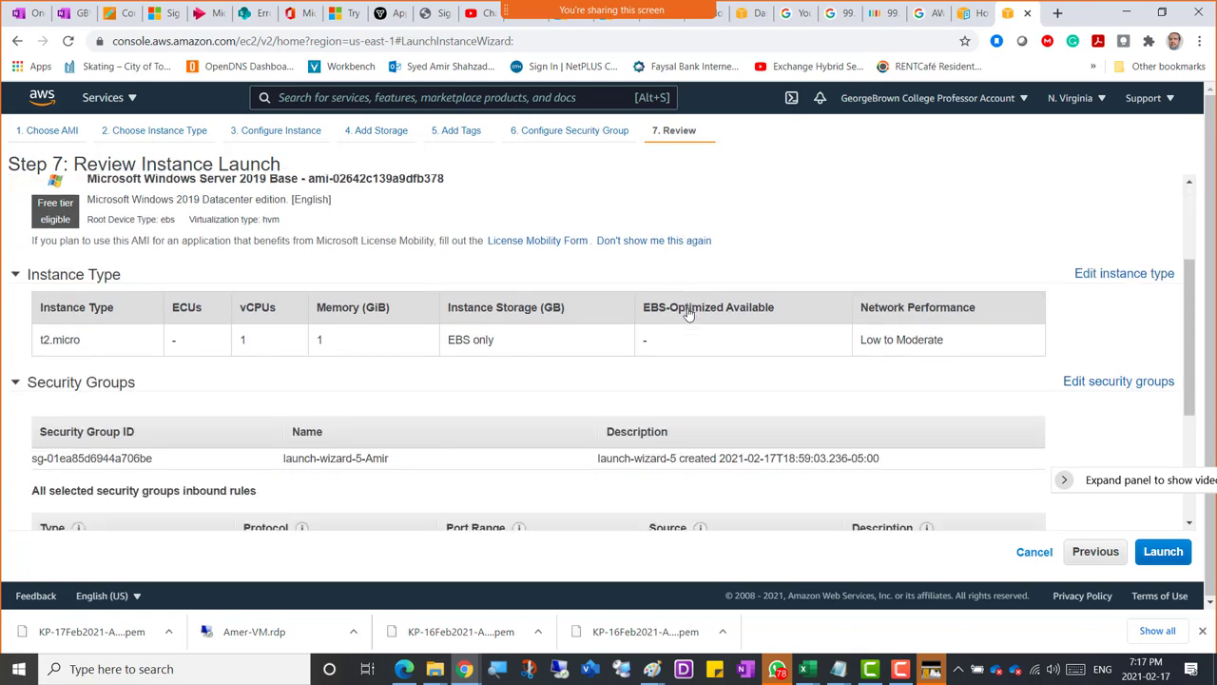
scroll(687, 314, "down", 1)
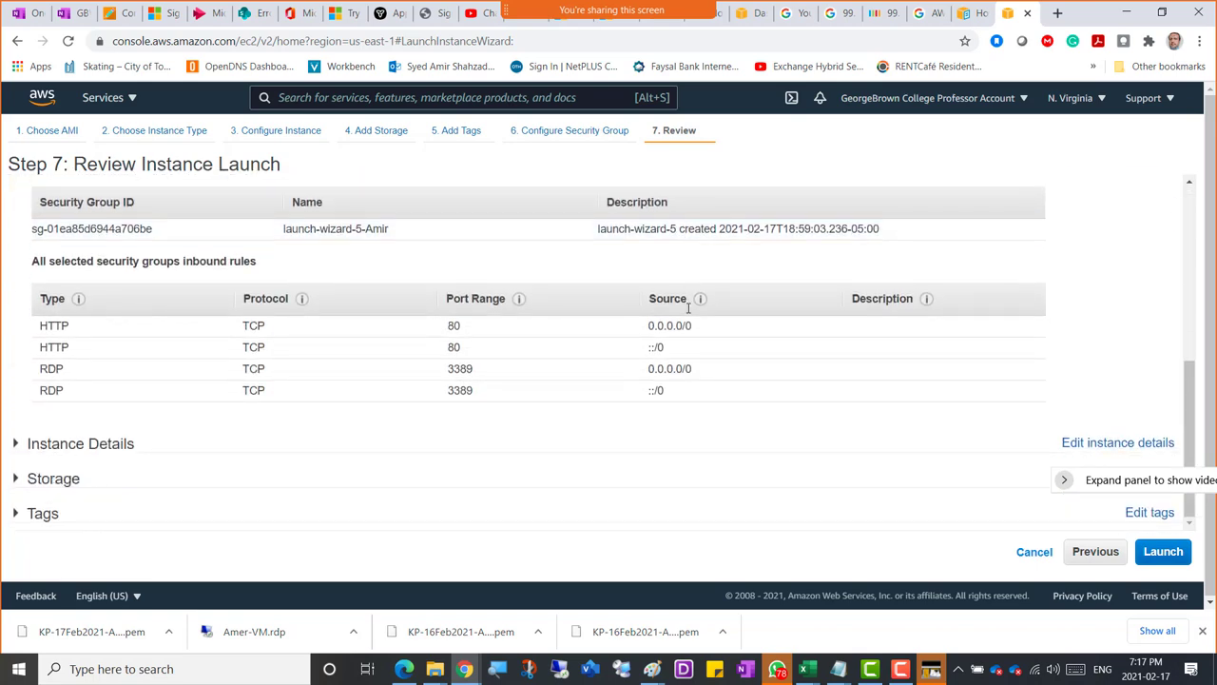
scroll(689, 314, "up", 1)
scroll(689, 314, "up", 4)
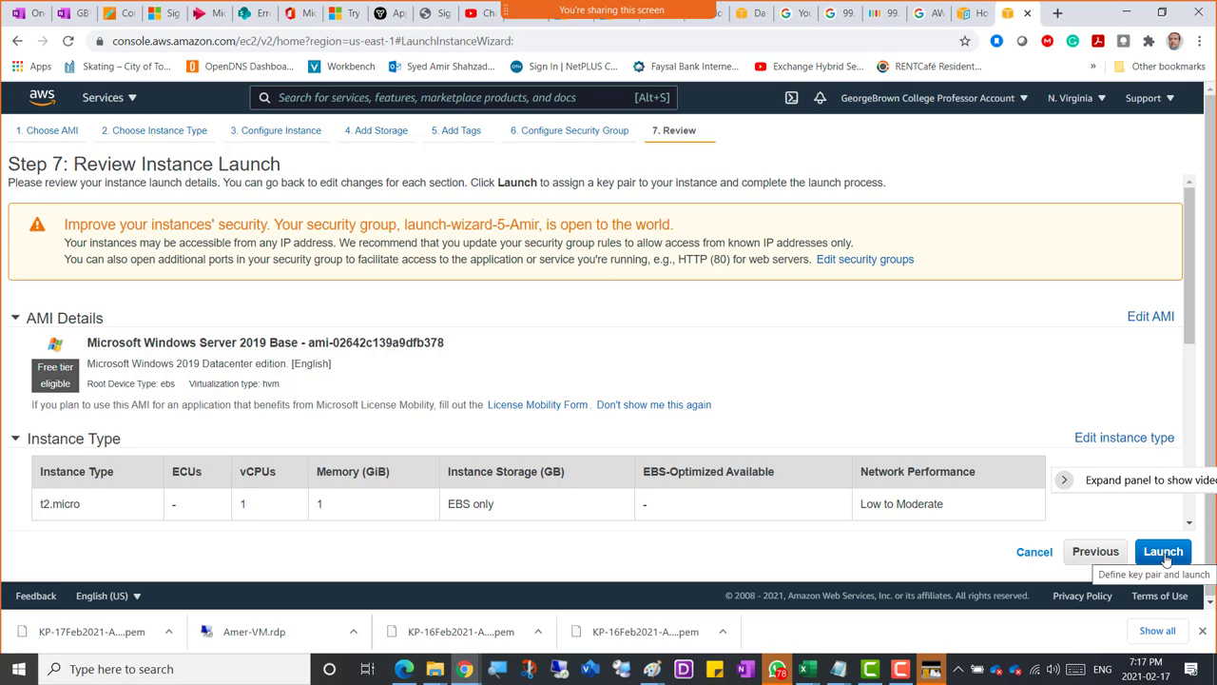
left_click(1164, 555)
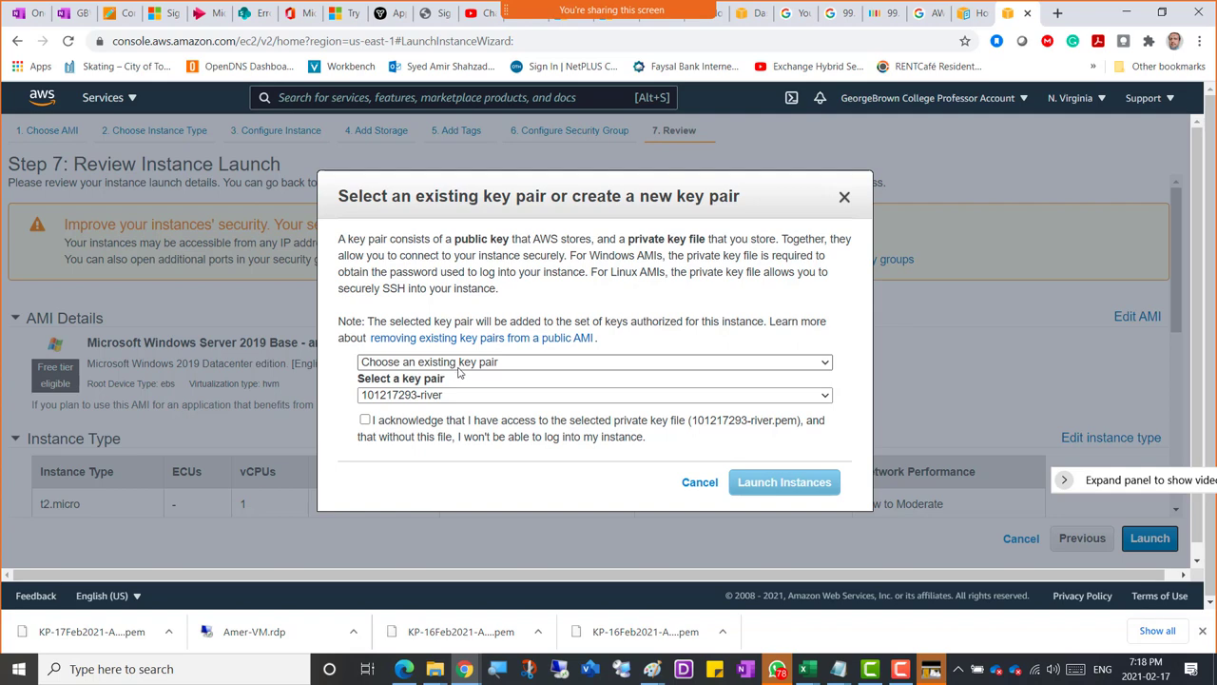
- Choose the KP-17Feb2021 key pair and acknowledge having its private key file
left_click(456, 401)
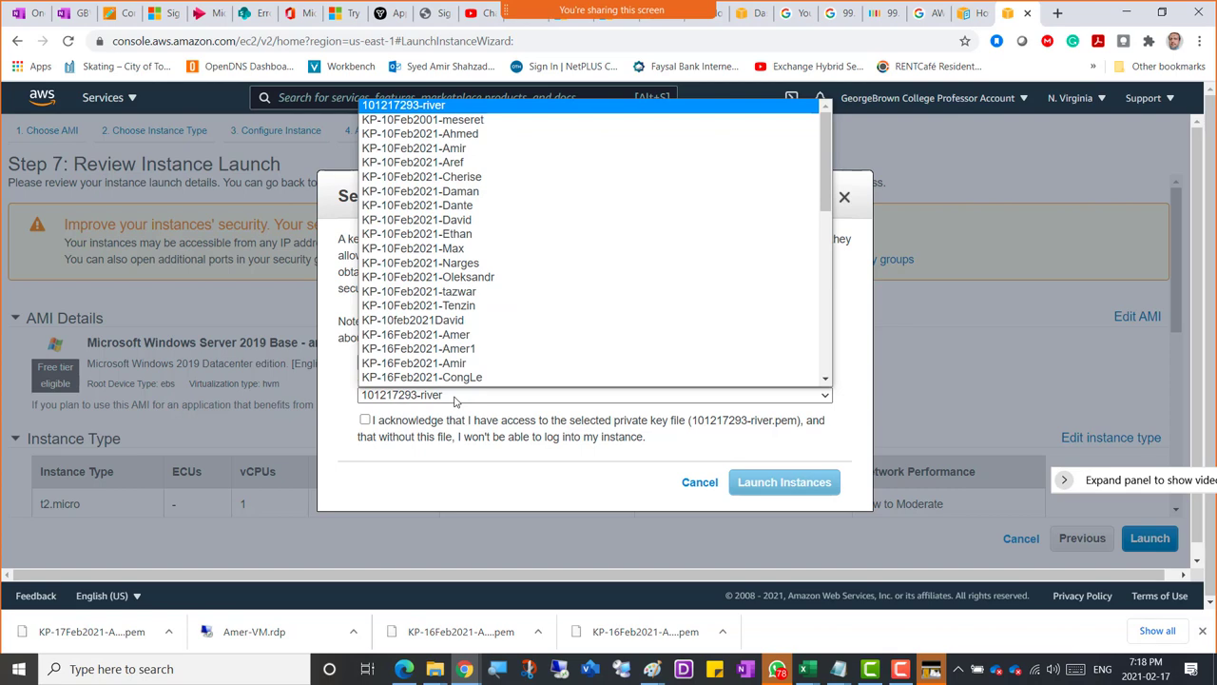
scroll(457, 378, "down", 1)
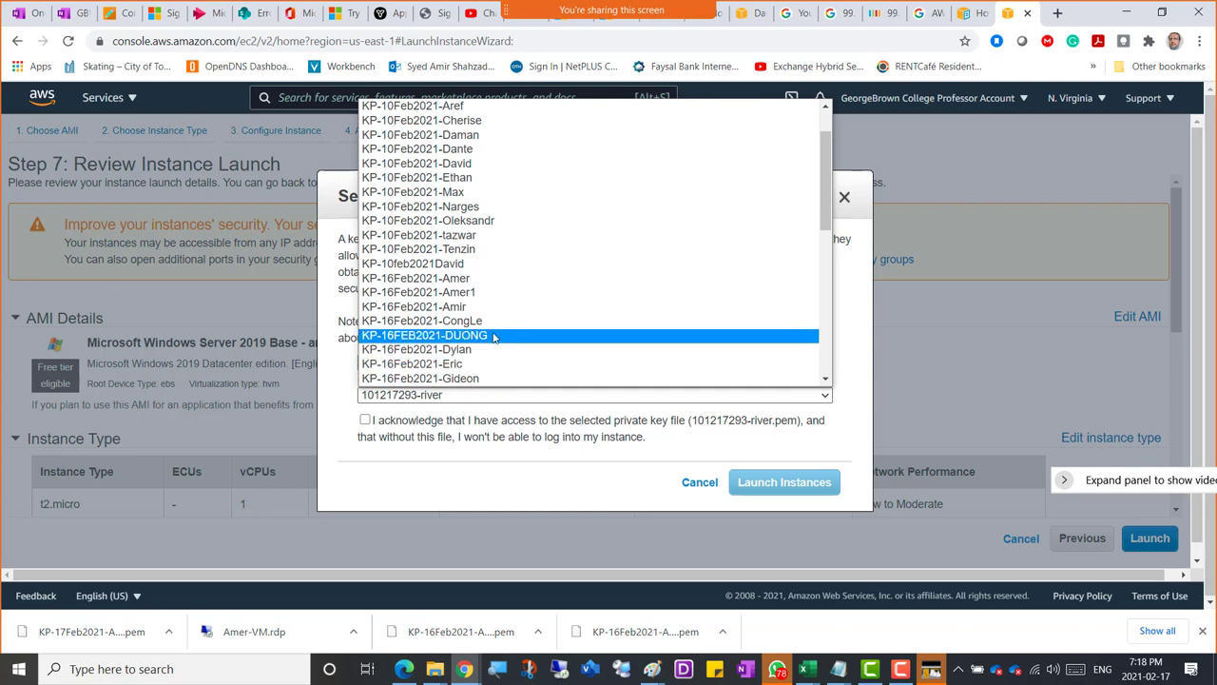
scroll(504, 308, "up", 1)
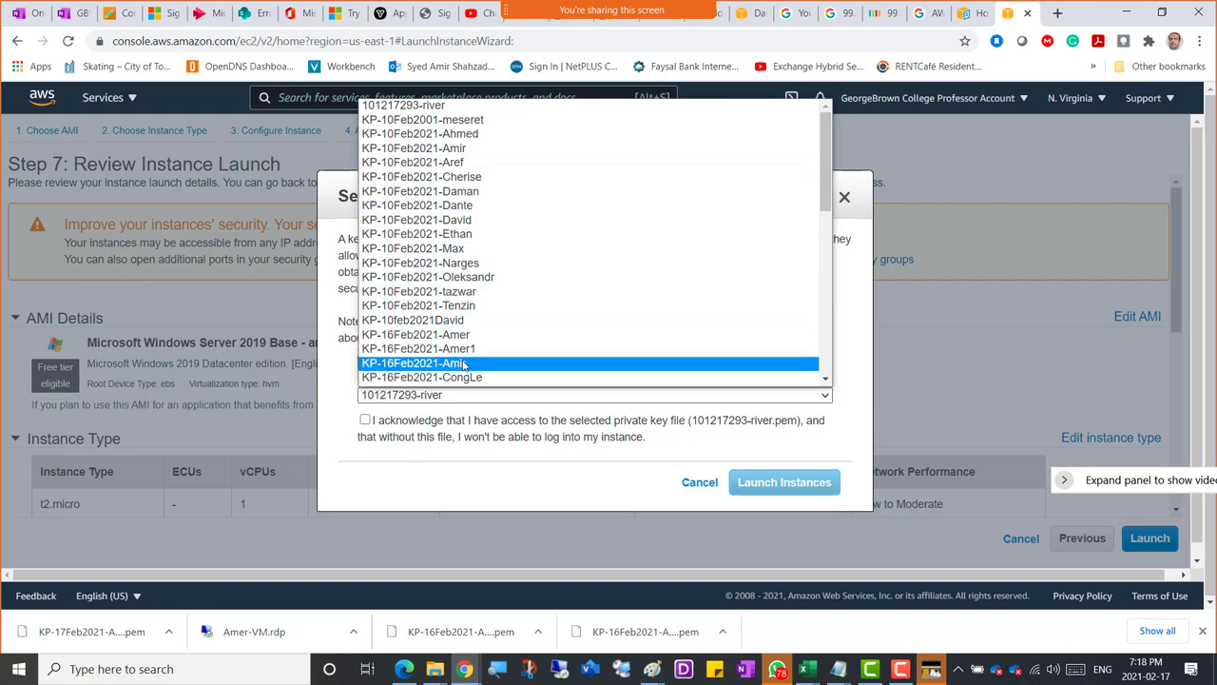
scroll(464, 364, "down", 5)
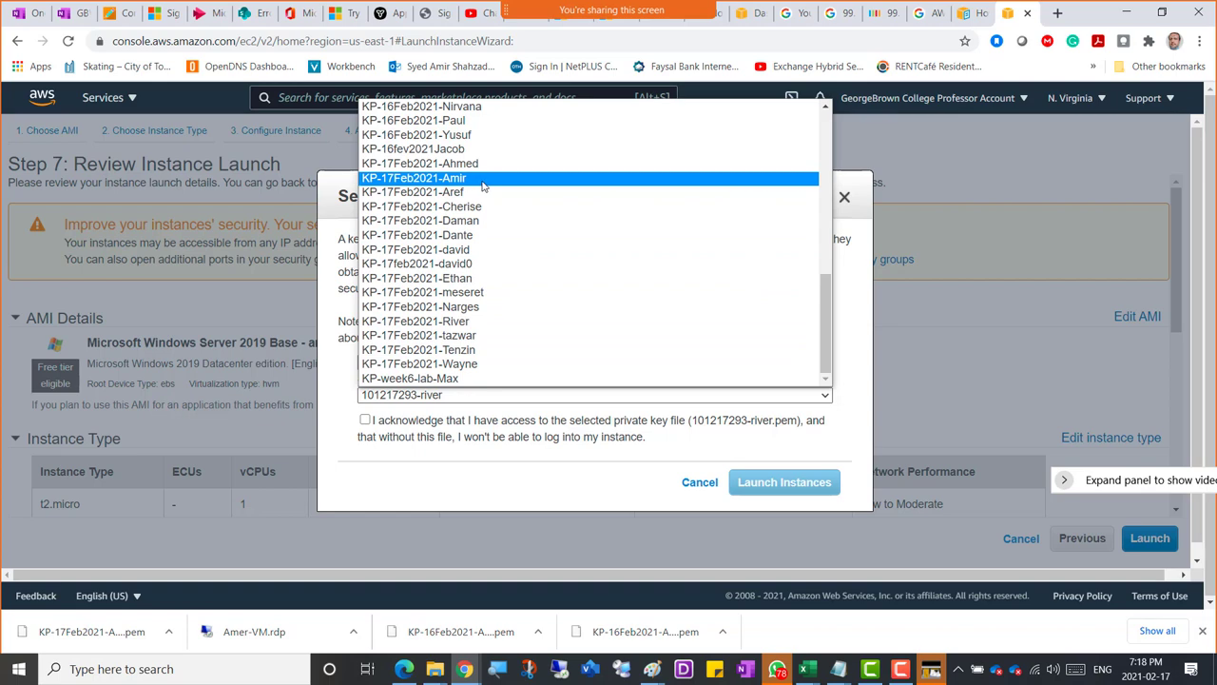
left_click(478, 181)
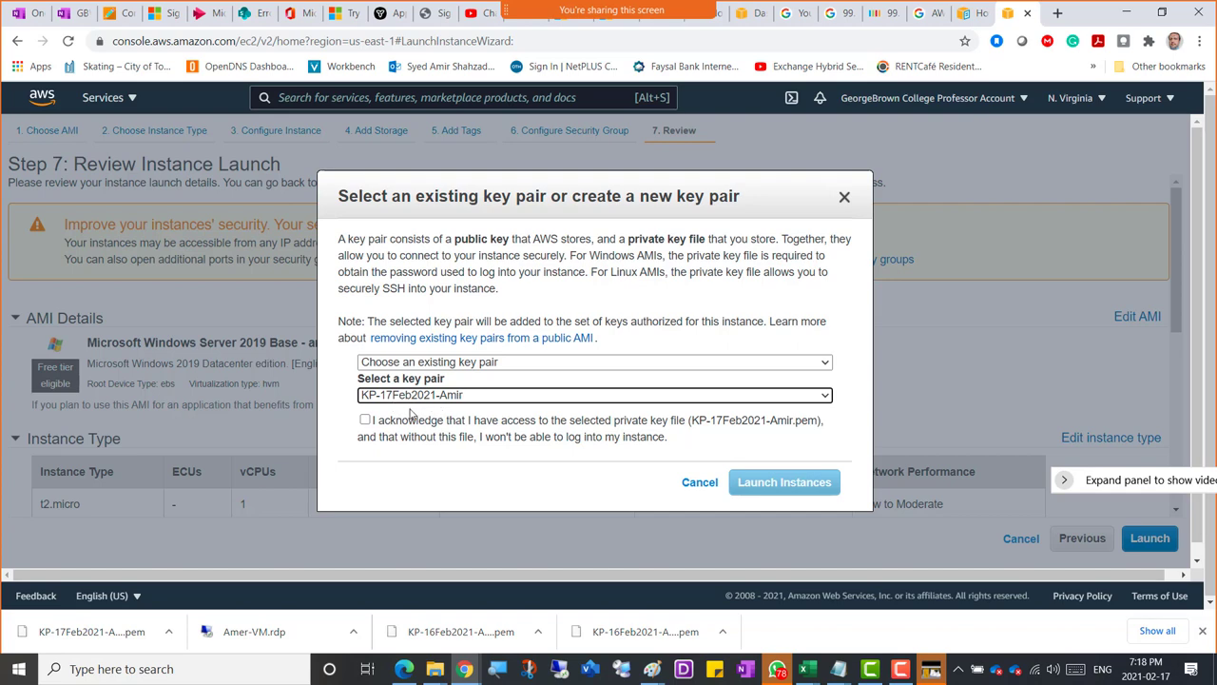
left_click(366, 421)
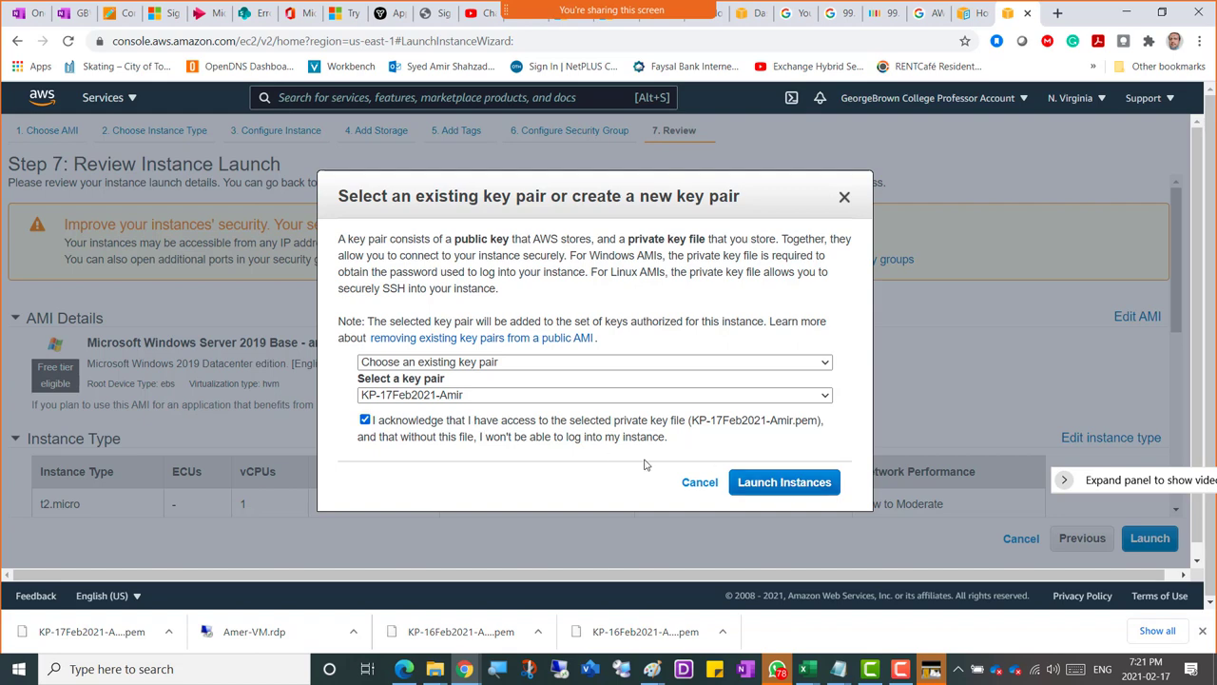
- Submit the instance launch with the selected key pair
left_click(792, 485)
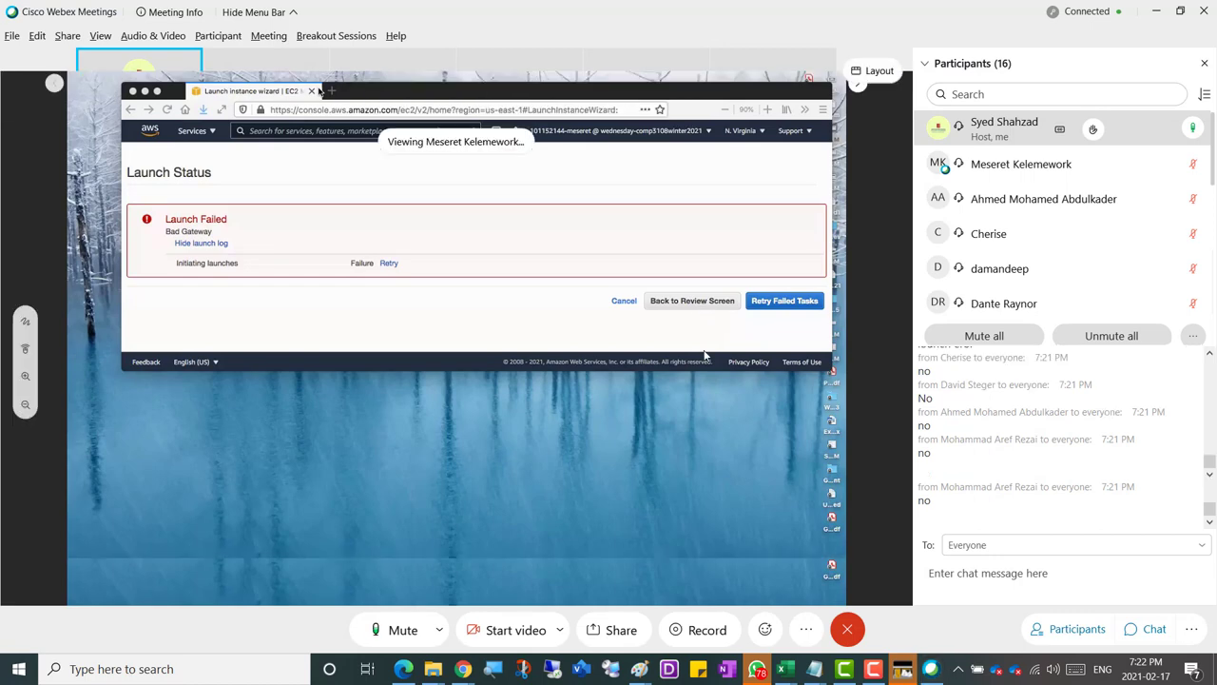
- Expand the Webex shared screen to full window, restore the normal layout, and open Share Content
double_click(682, 313)
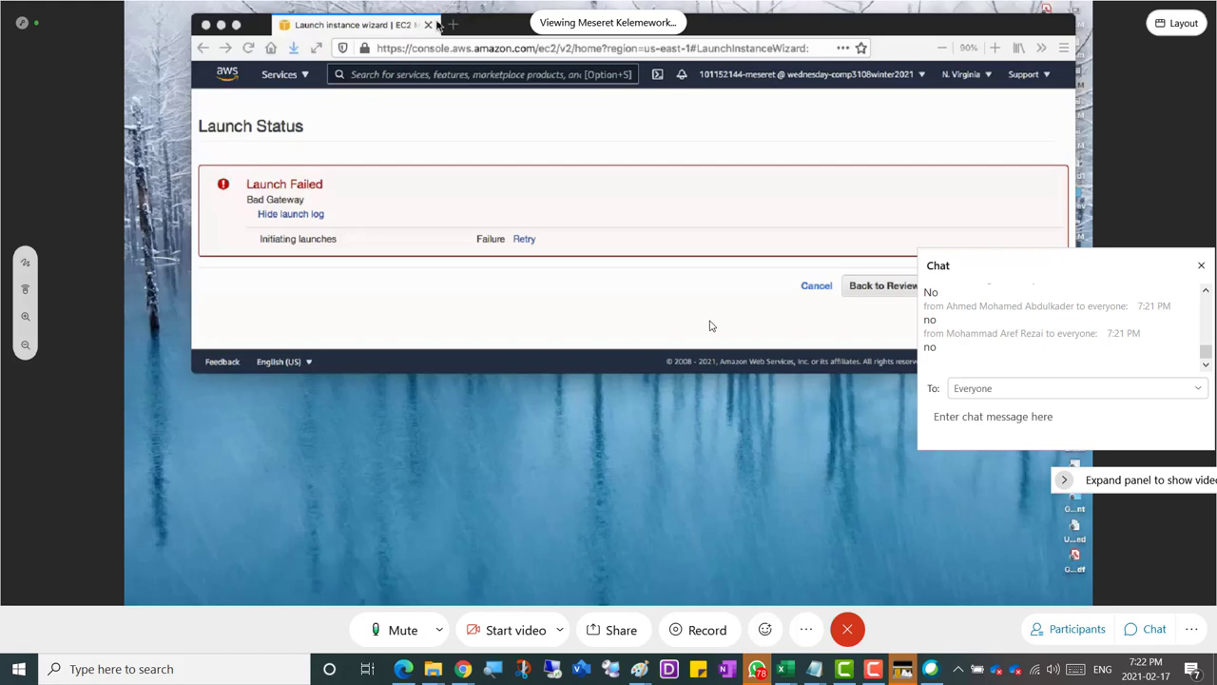
double_click(709, 326)
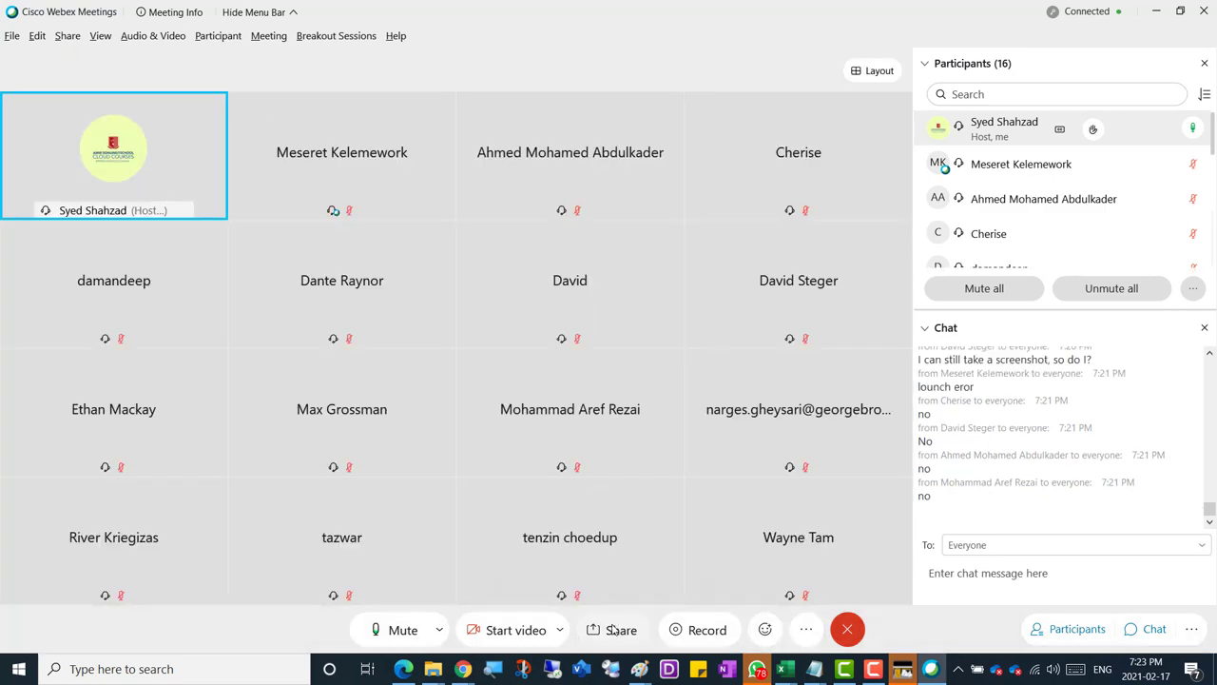
left_click(613, 631)
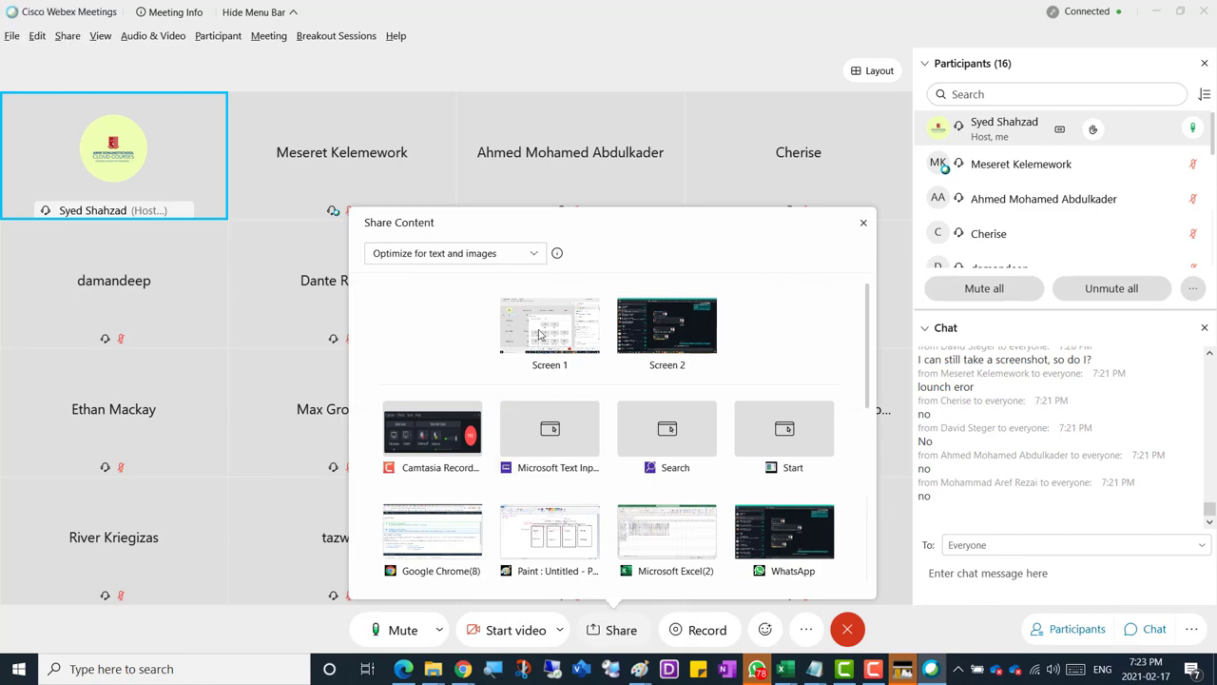
- Share Screen 1 in Webex, show participants and chat, then open instance i-05f77278fc55e91b0 in EC2
left_click(539, 337)
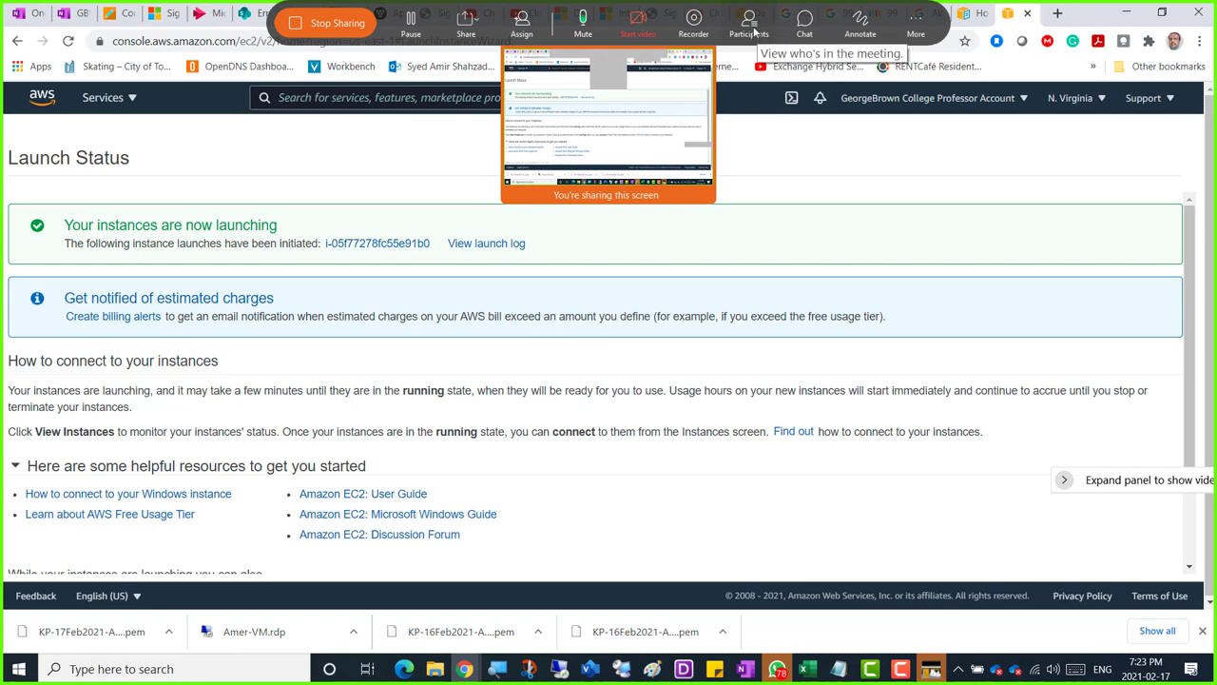
left_click(751, 32)
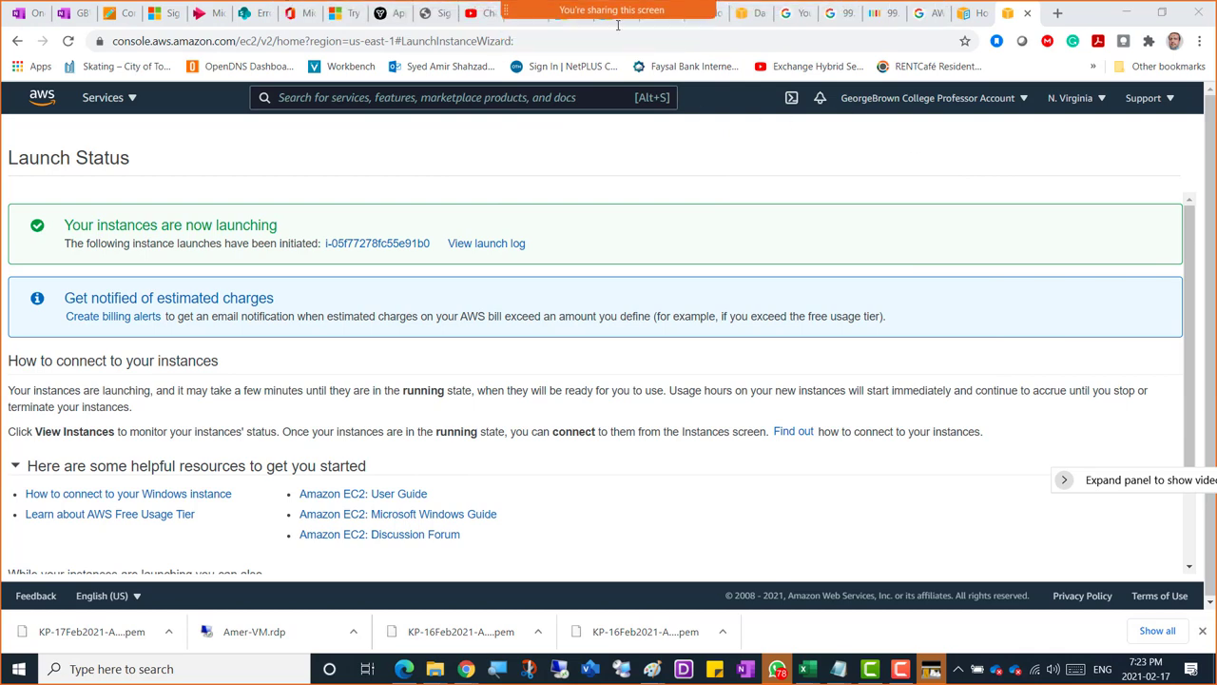
left_click(805, 33)
left_click(373, 244)
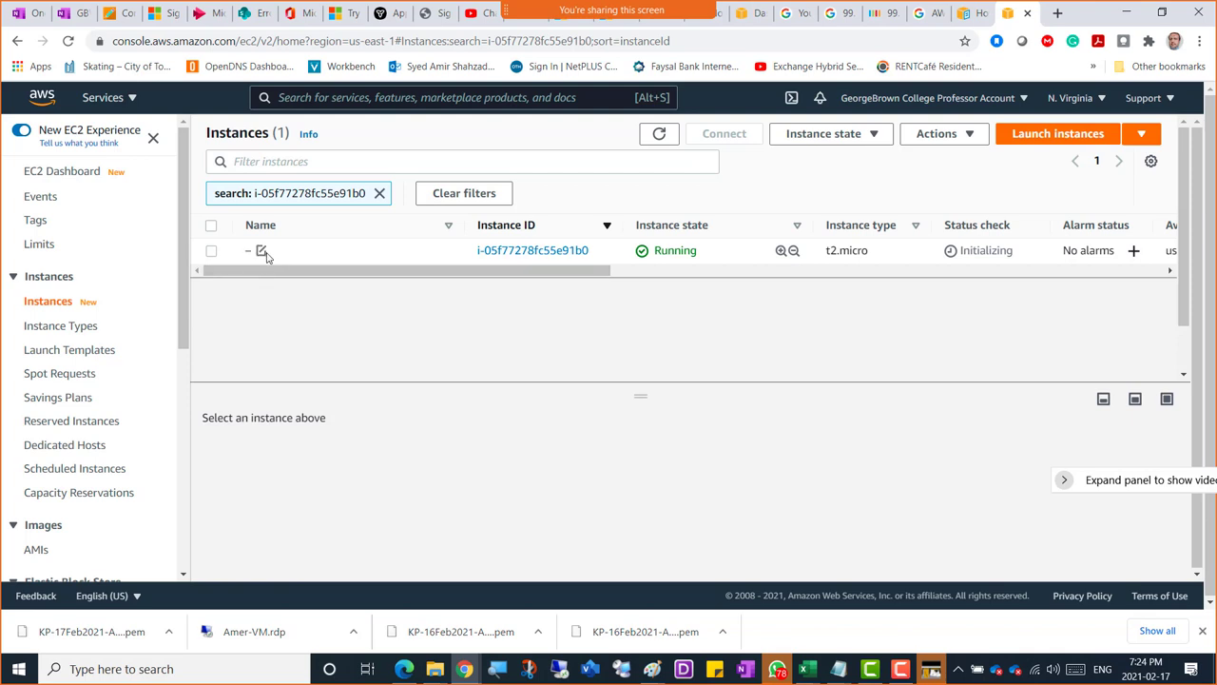
- Name instance i-05f77278fc55e91b0 AmirVM2 and save it
left_click(262, 251)
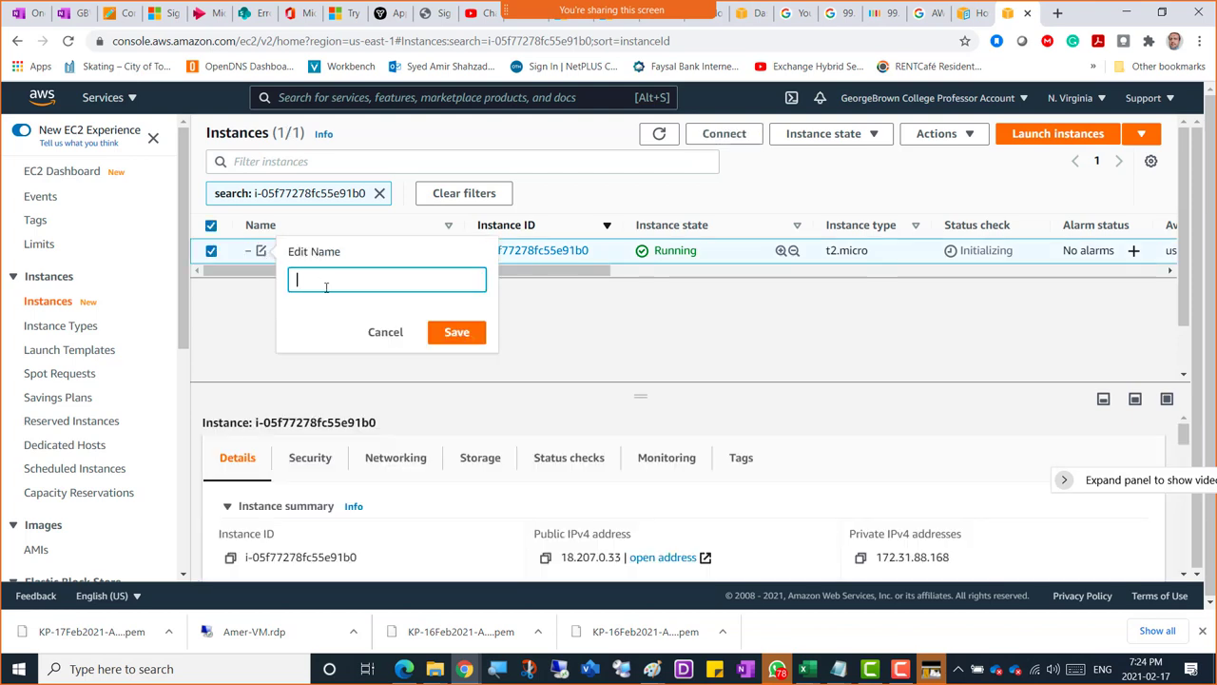
type("AmirVM2")
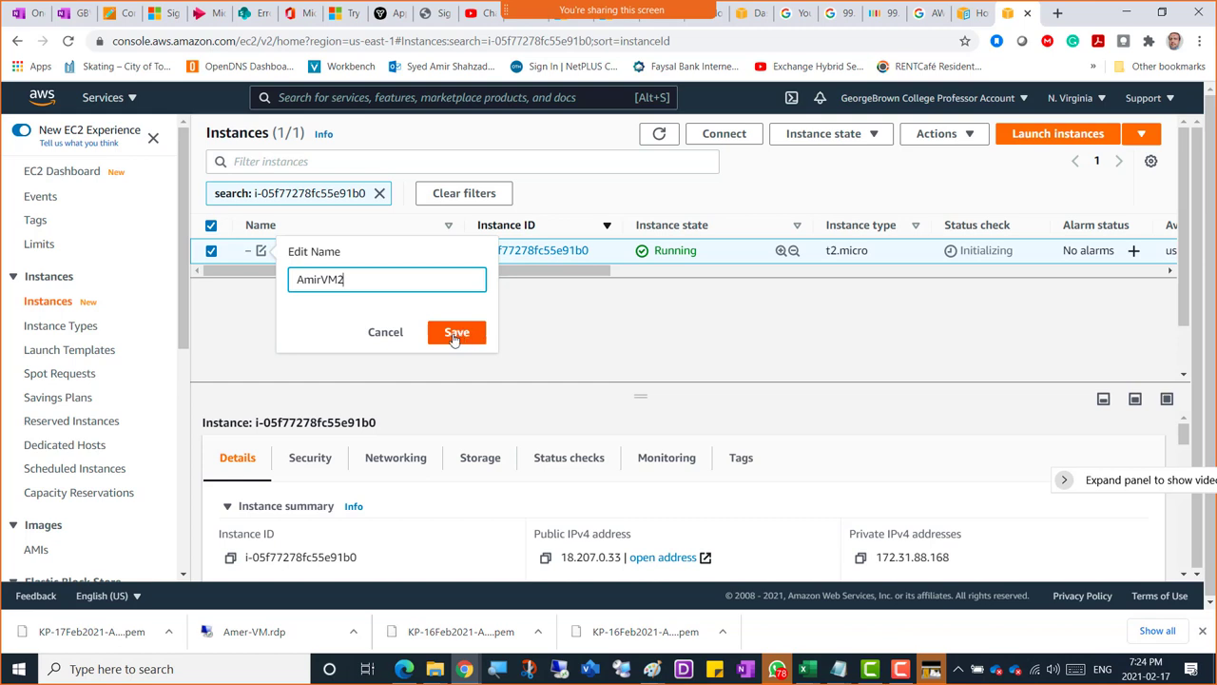
left_click(458, 334)
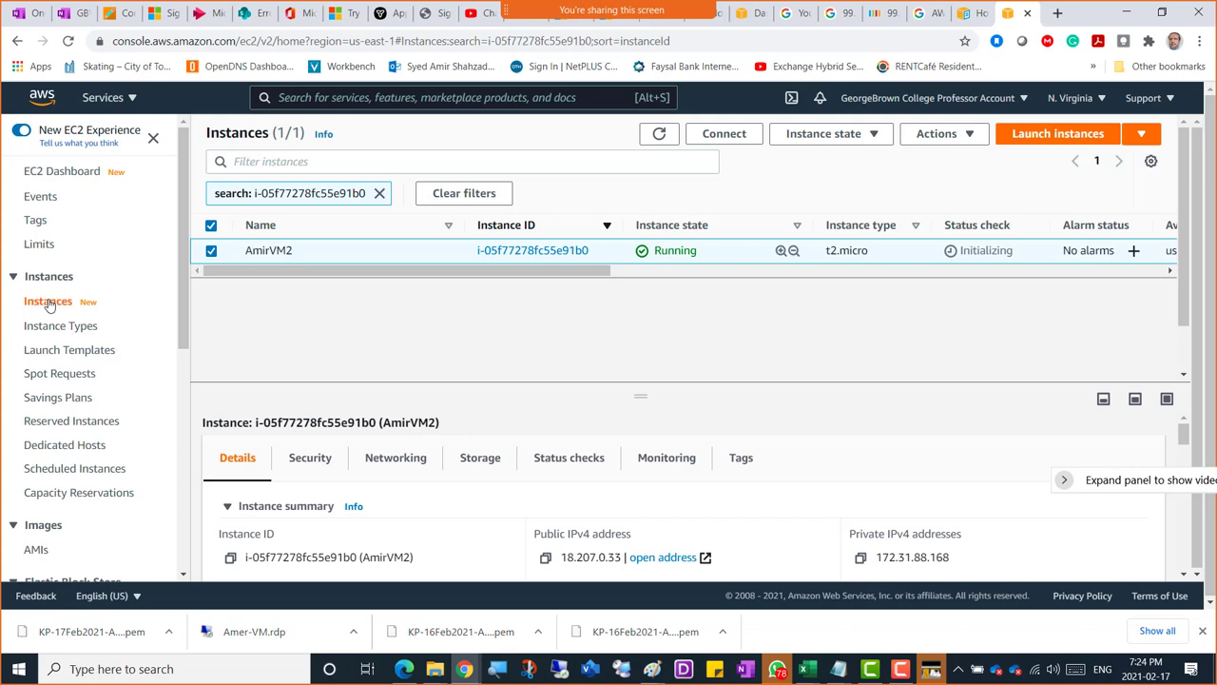
- Clear the instance filter and refresh so all 32 instances are listed
left_click(45, 303)
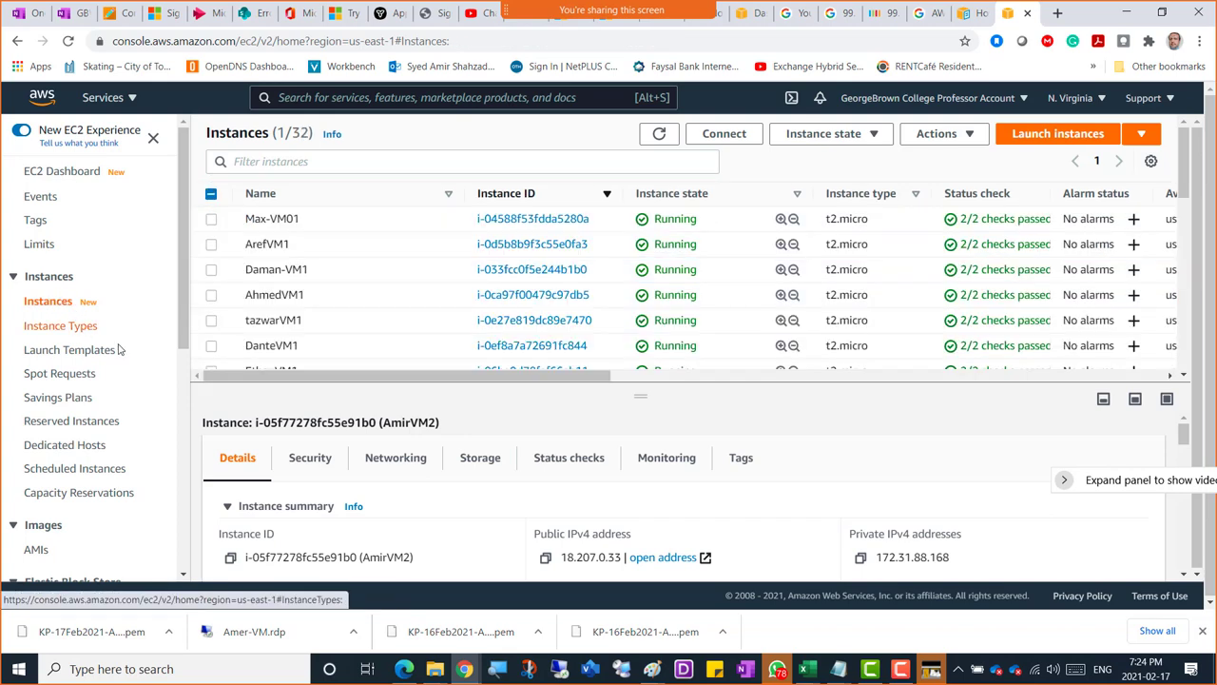
scroll(385, 293, "down", 5)
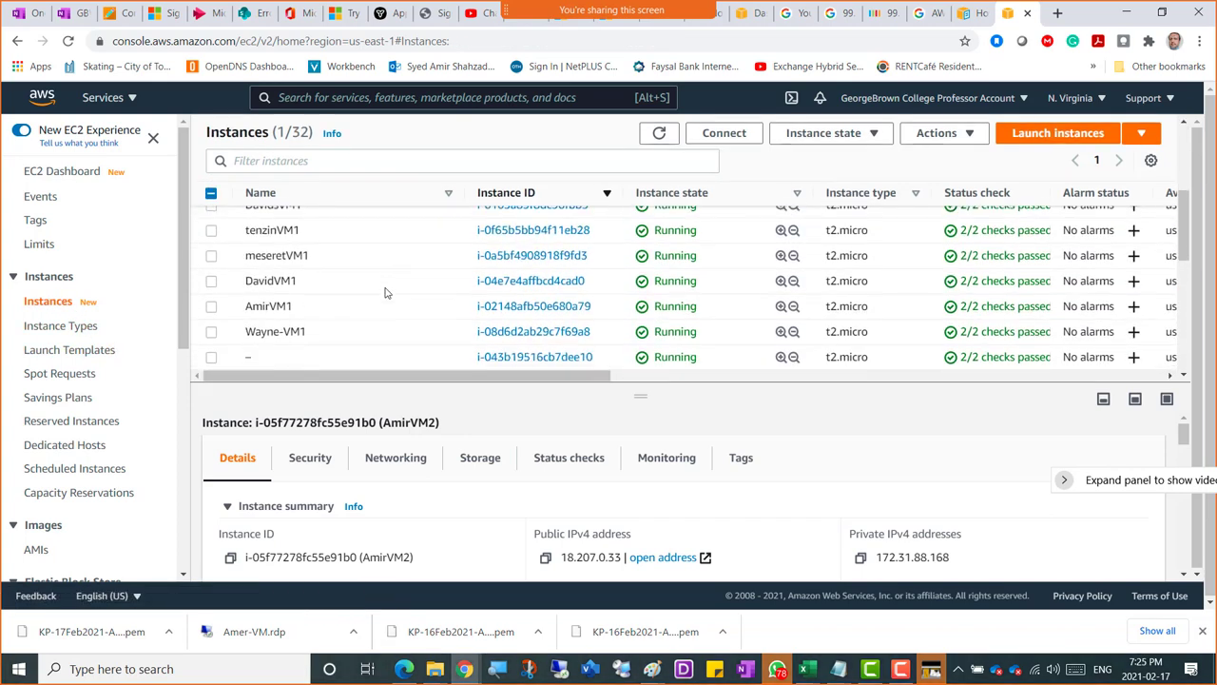
scroll(385, 293, "down", 5)
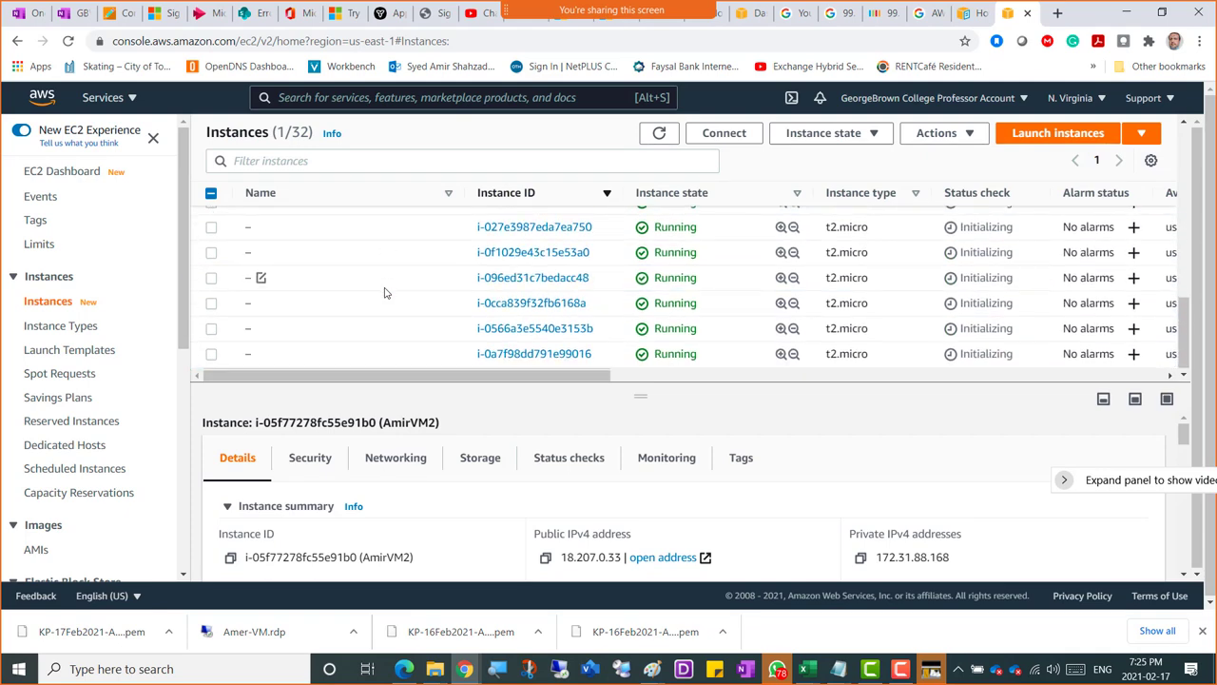
left_click(657, 135)
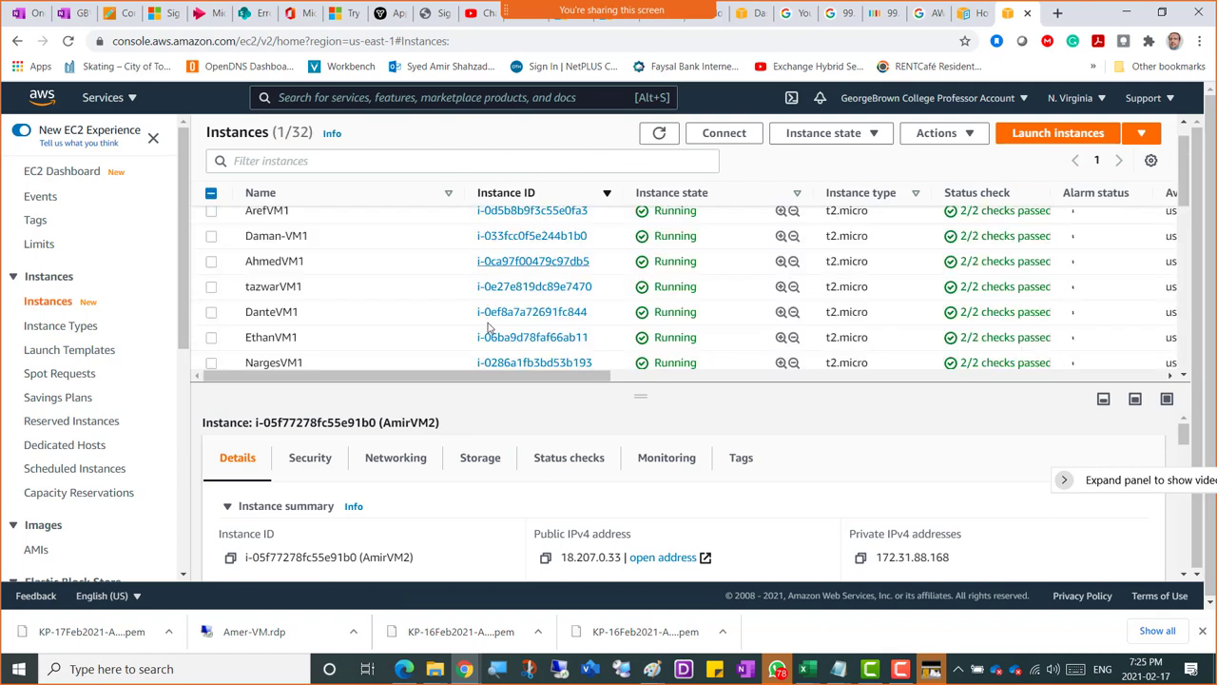
scroll(572, 305, "down", 3)
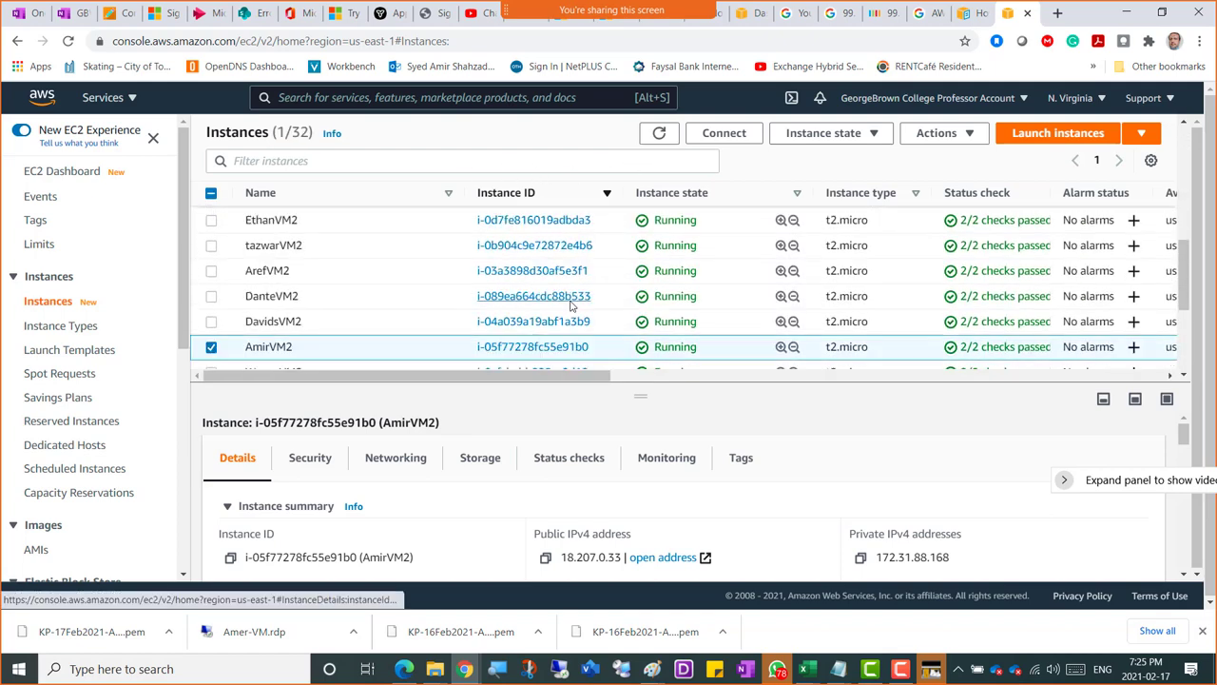
scroll(572, 304, "down", 3)
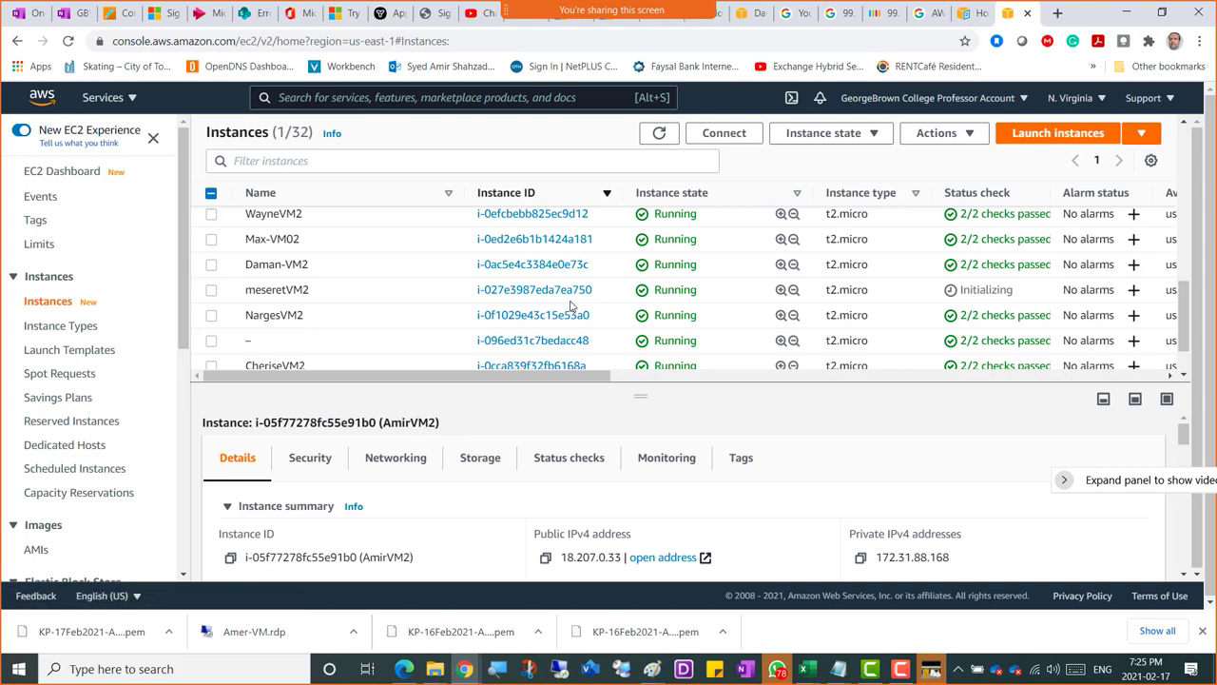
scroll(572, 305, "down", 2)
scroll(572, 304, "up", 2)
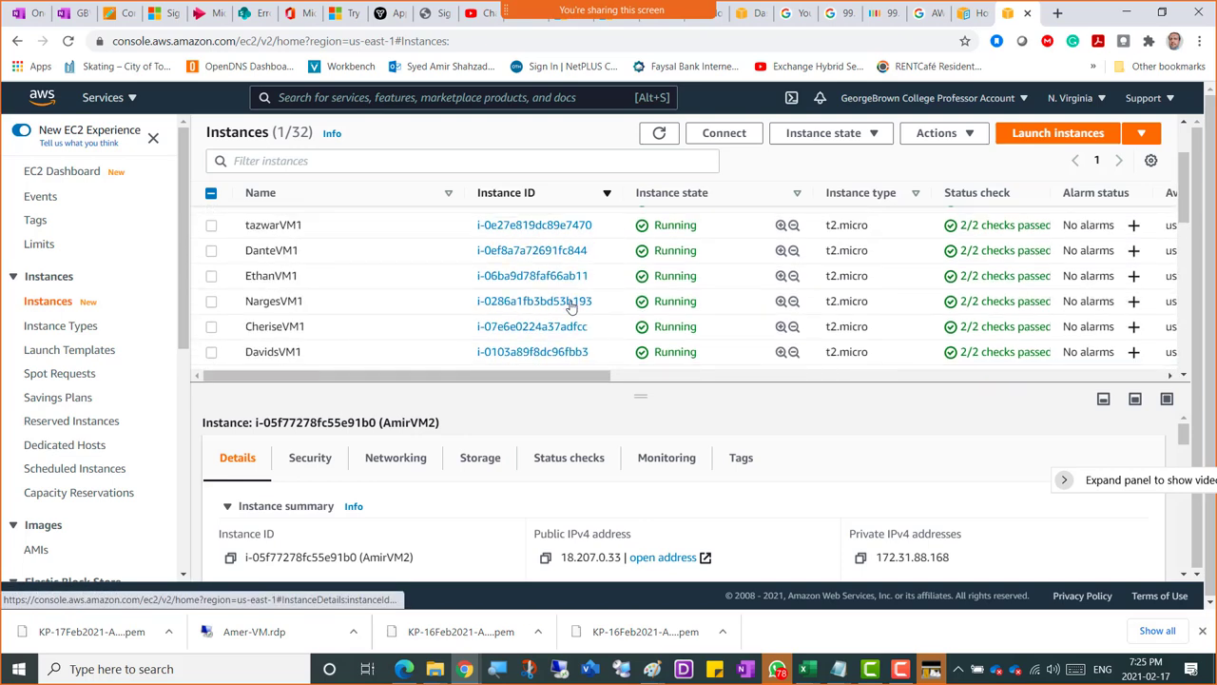
- Refresh again and select the unnamed instance i-096ed31c7bedacc48
left_click(658, 133)
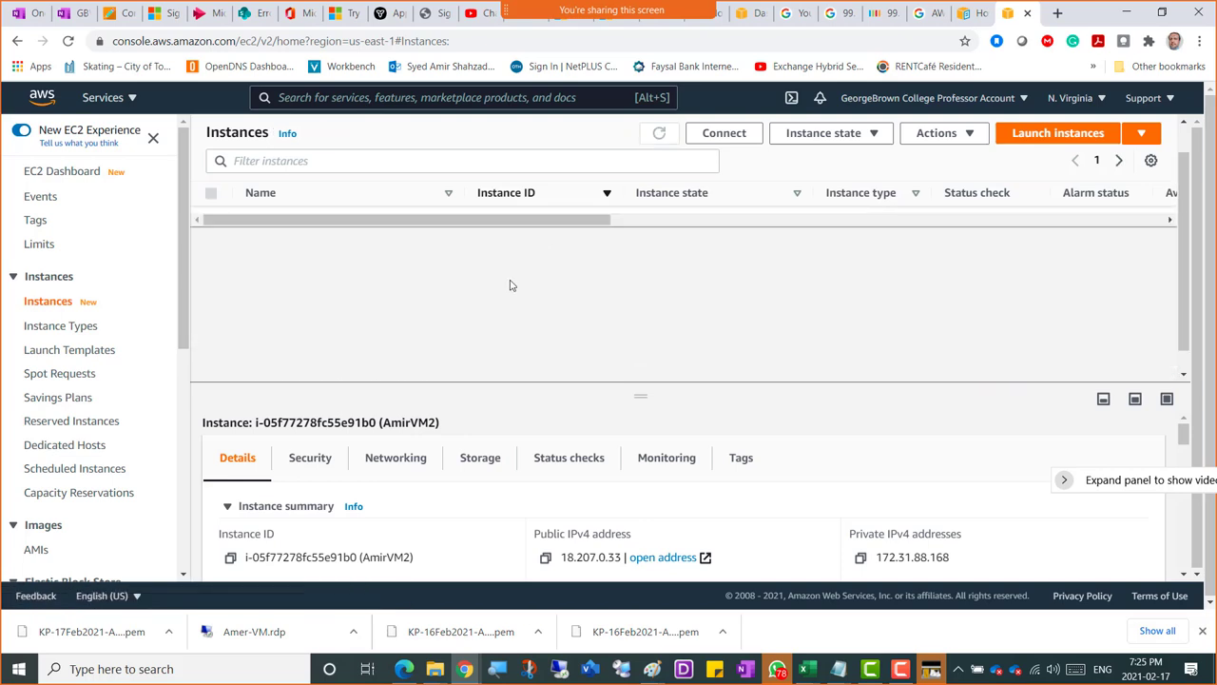
scroll(513, 278, "down", 5)
scroll(511, 284, "down", 3)
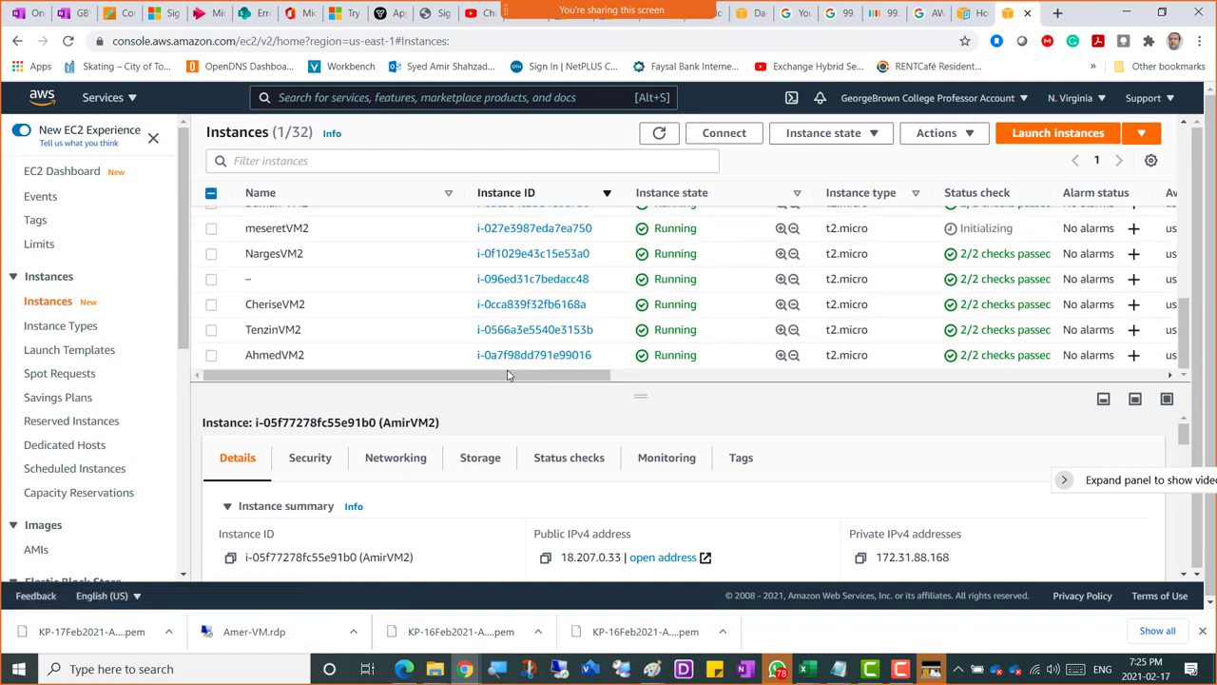
left_click(211, 279)
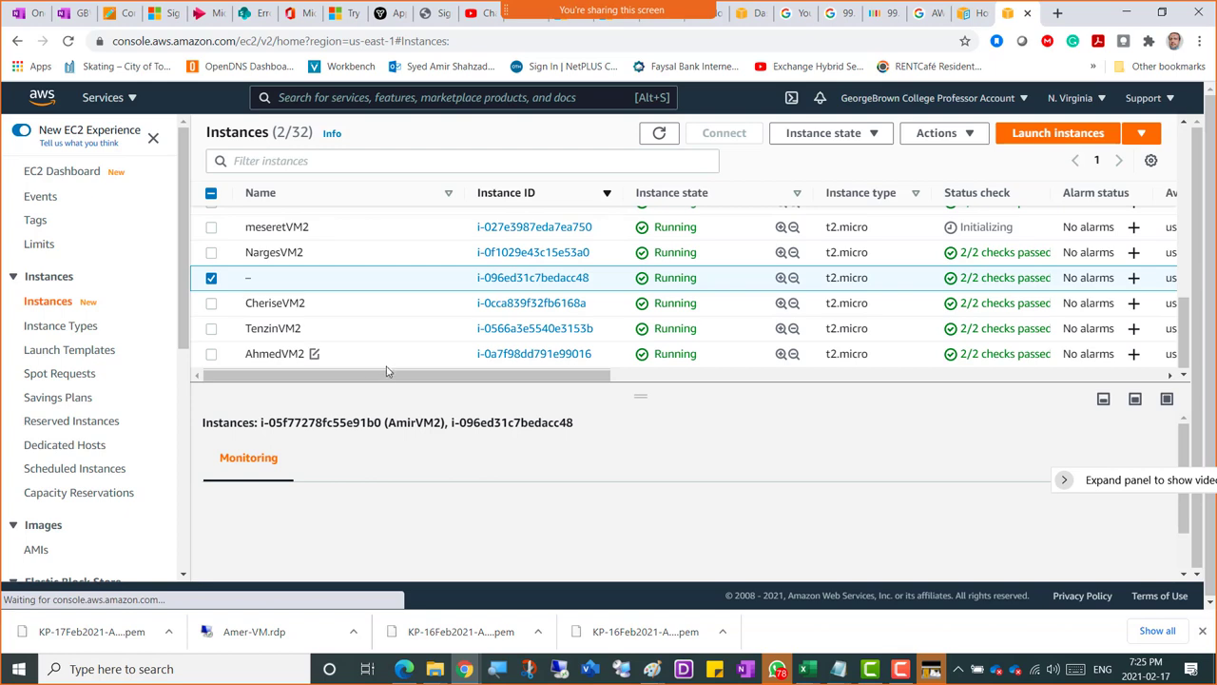
left_click_drag(462, 376, 837, 387)
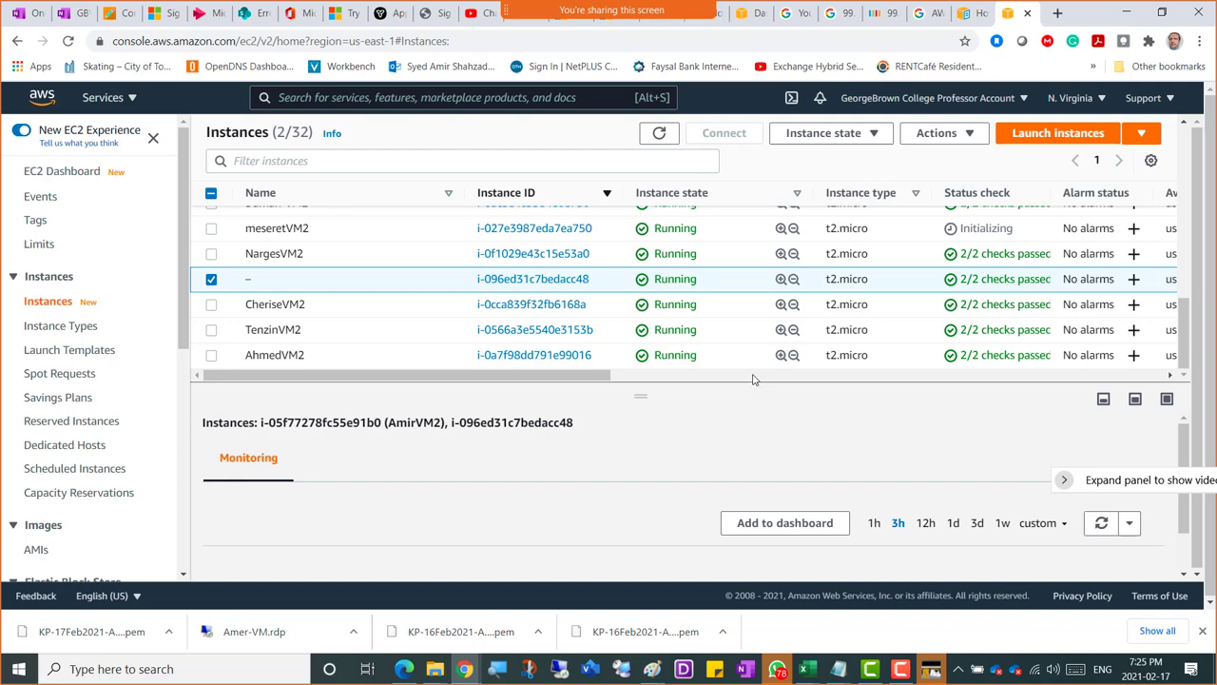
- Reload the console and reselect the unnamed instance i-096ed31c7bedacc48
left_click(69, 41)
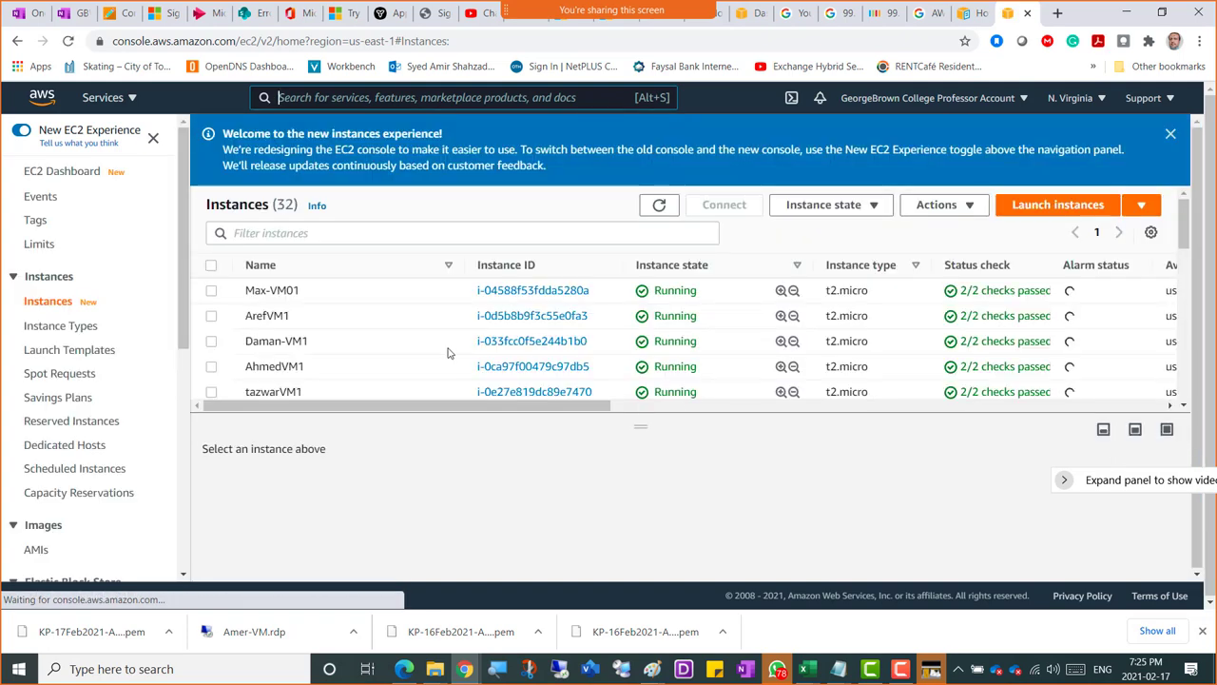
scroll(448, 353, "down", 5)
scroll(444, 354, "down", 10)
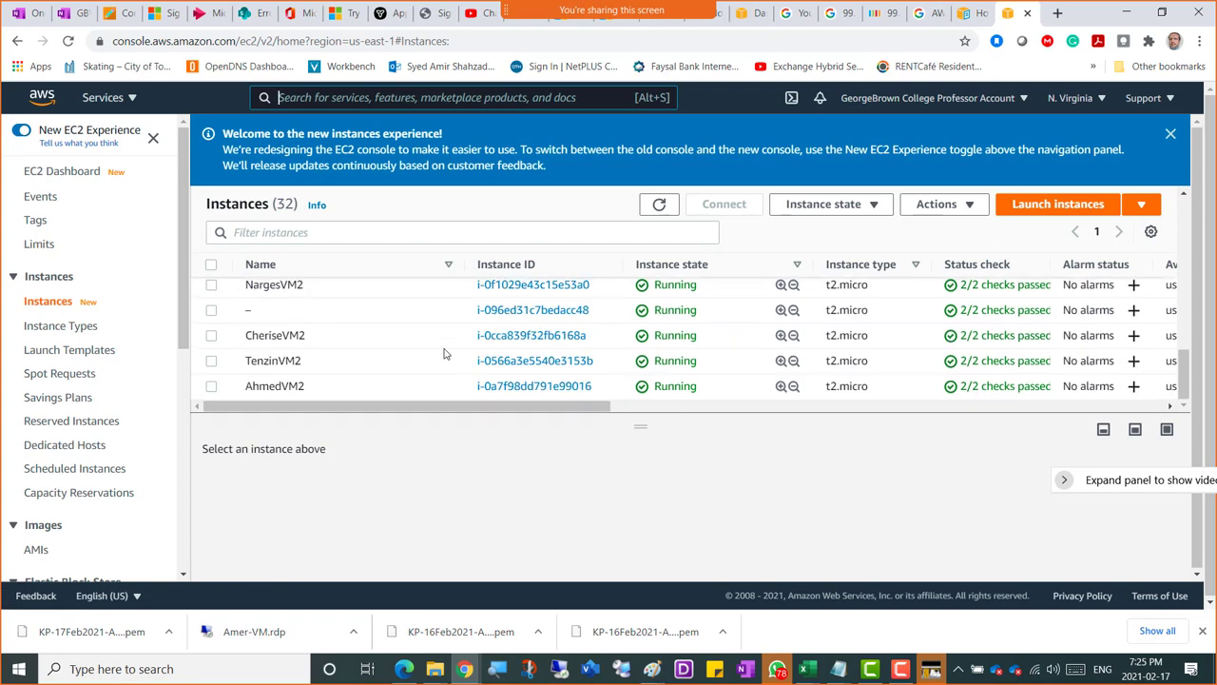
left_click(211, 310)
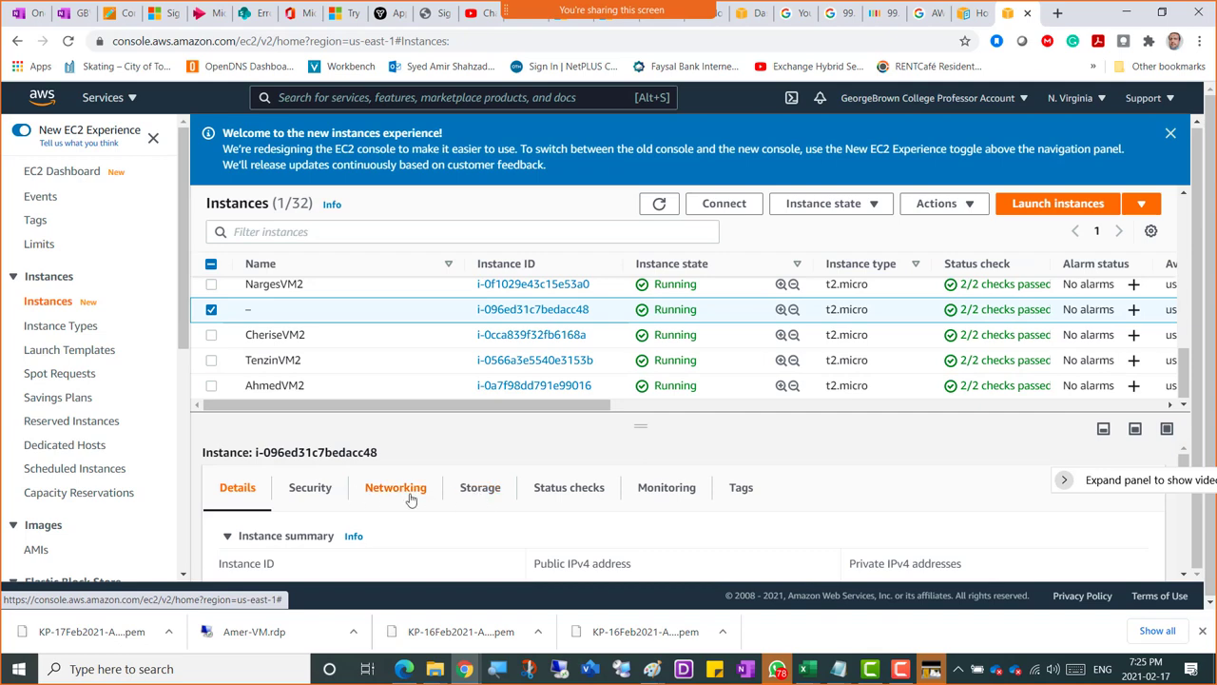
- View its Security details with group launch-wizard-5-river, then refresh the list
left_click(301, 489)
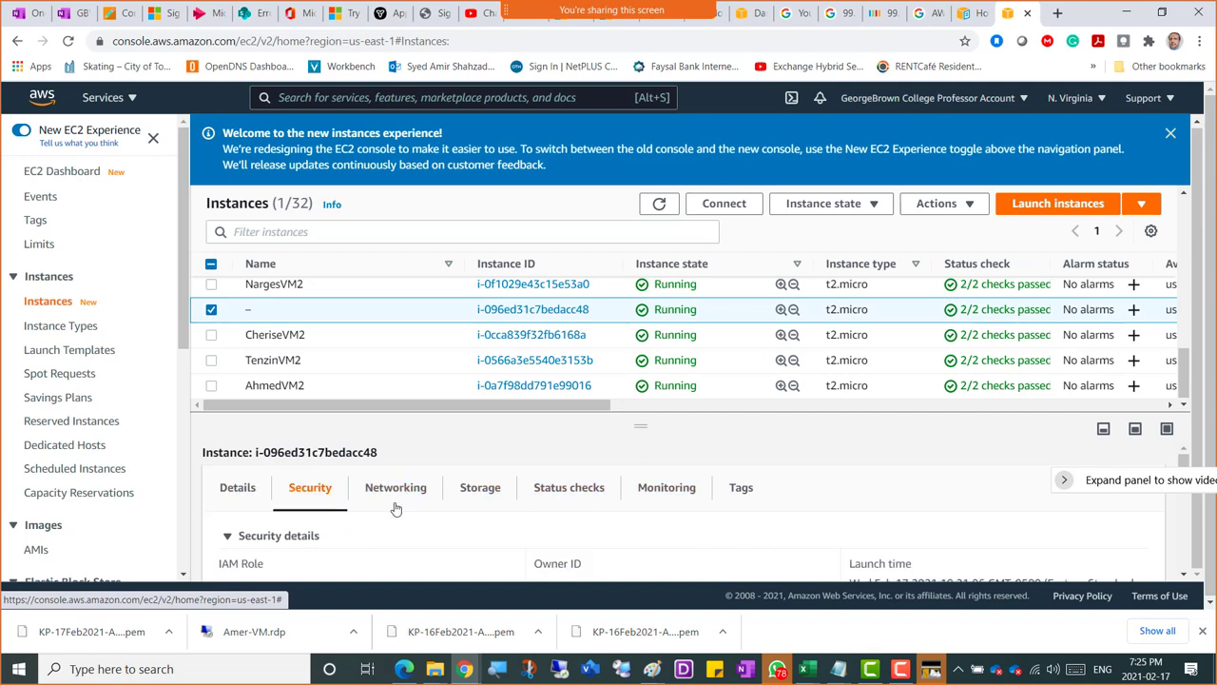
scroll(554, 491, "down", 1)
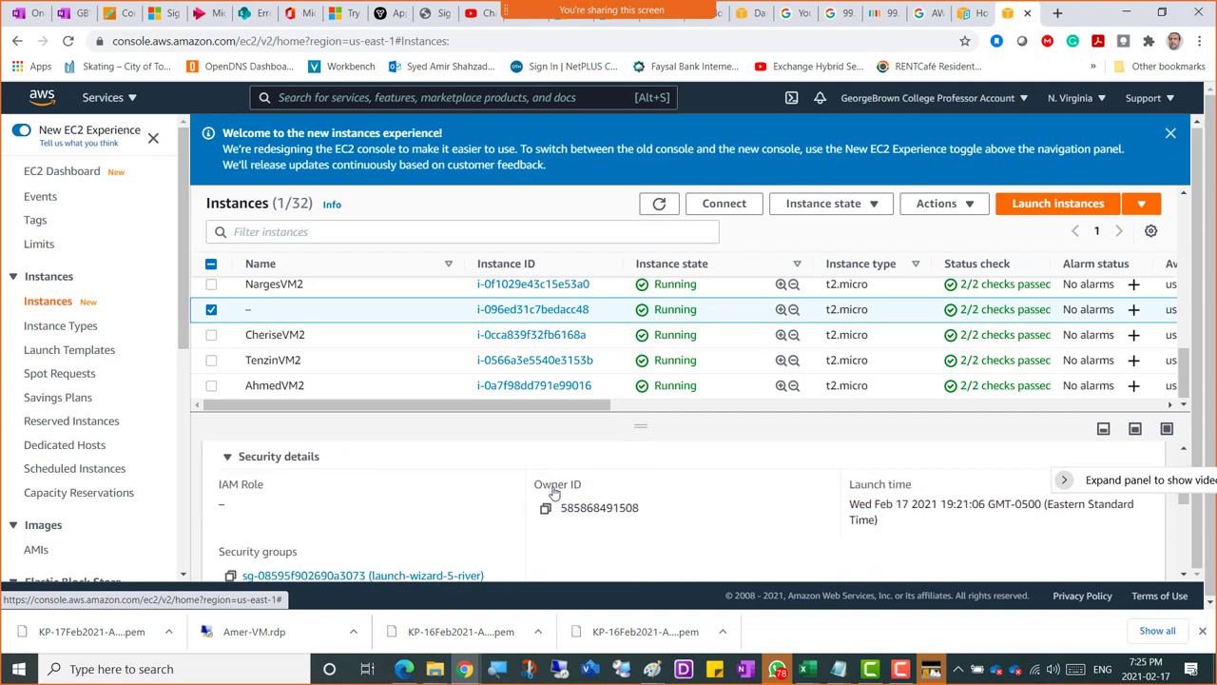
scroll(639, 504, "down", 1)
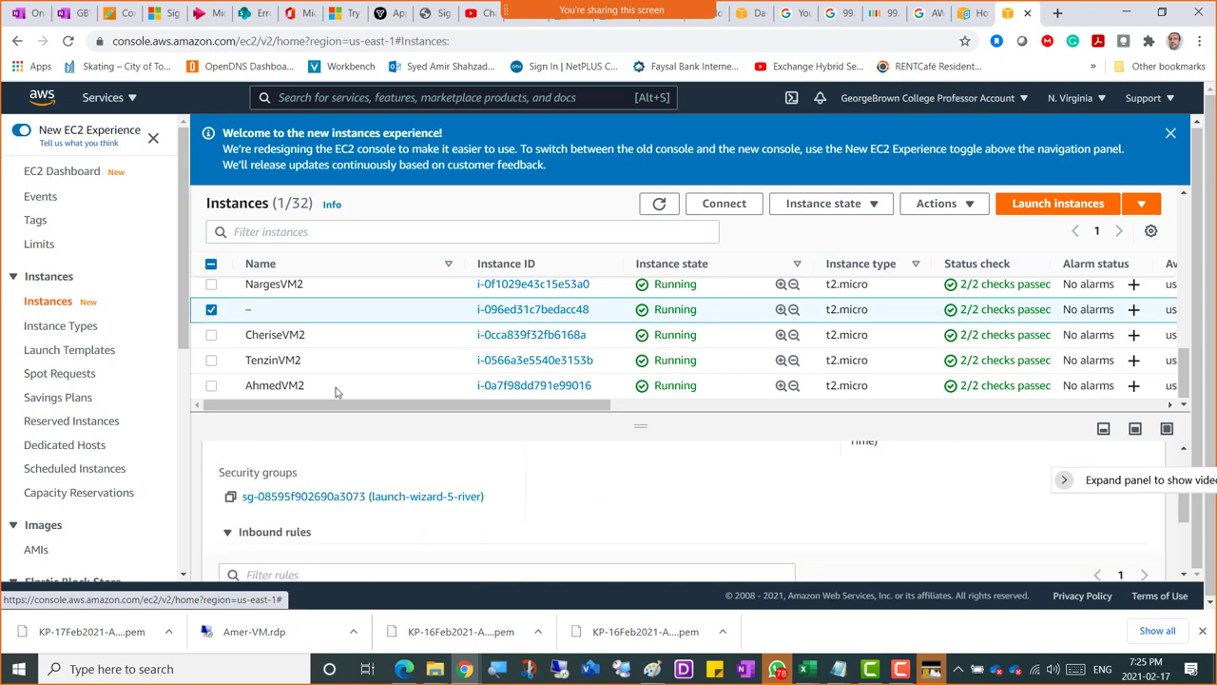
left_click(657, 205)
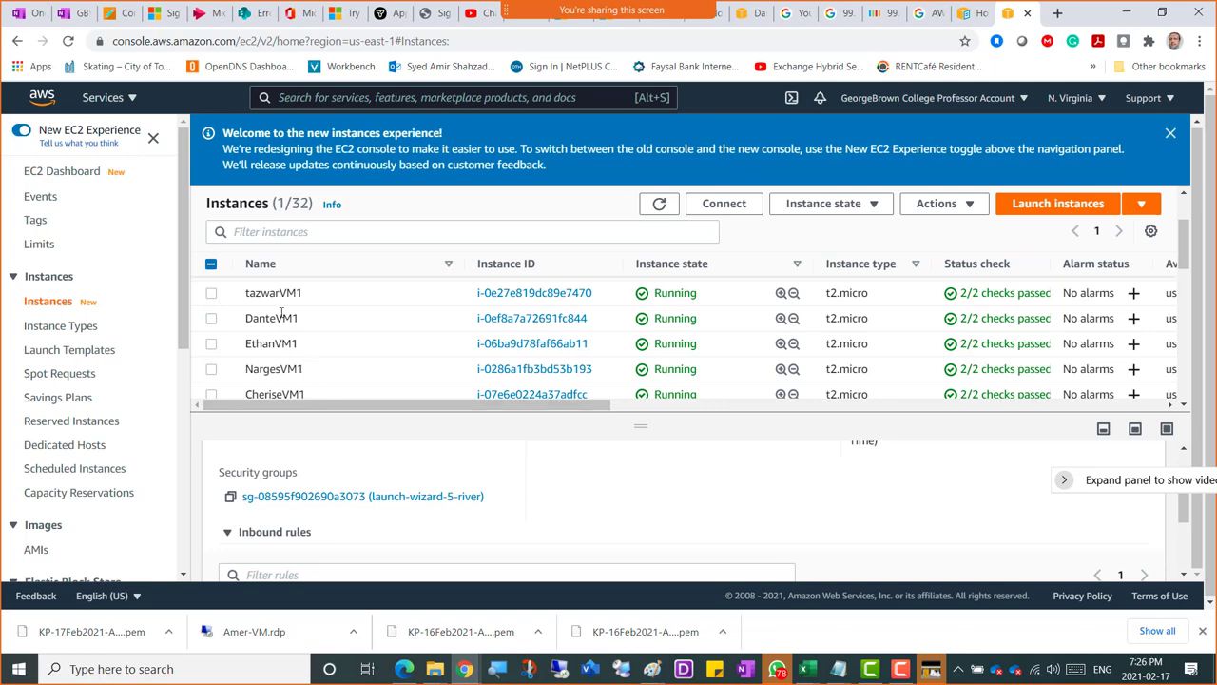
- Tick AmirVM1 in the instance list and try the Connect button
scroll(295, 333, "up", 1)
scroll(295, 333, "up", 3)
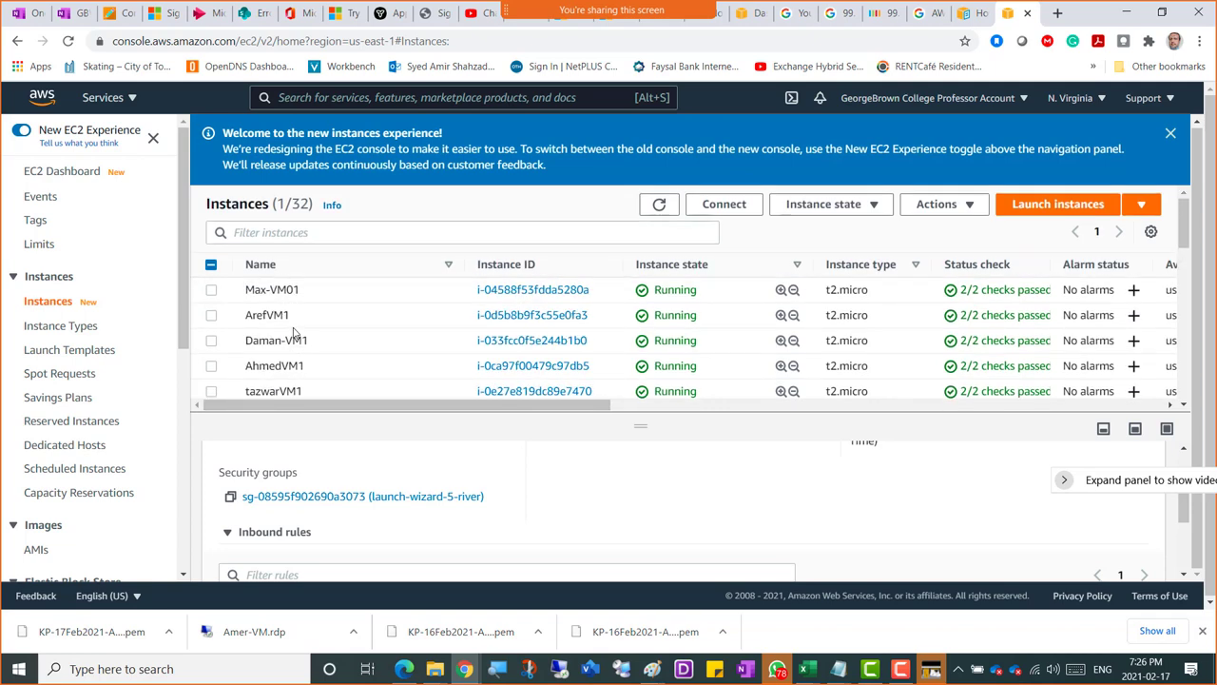
scroll(295, 333, "down", 5)
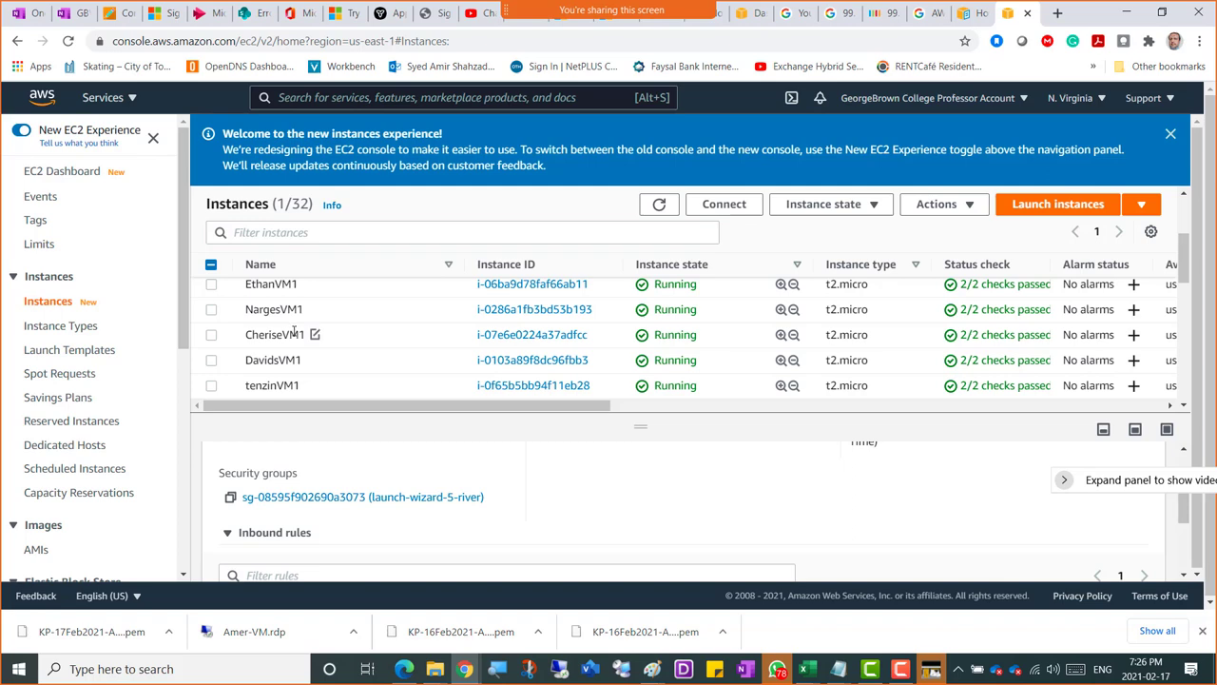
scroll(295, 331, "down", 3)
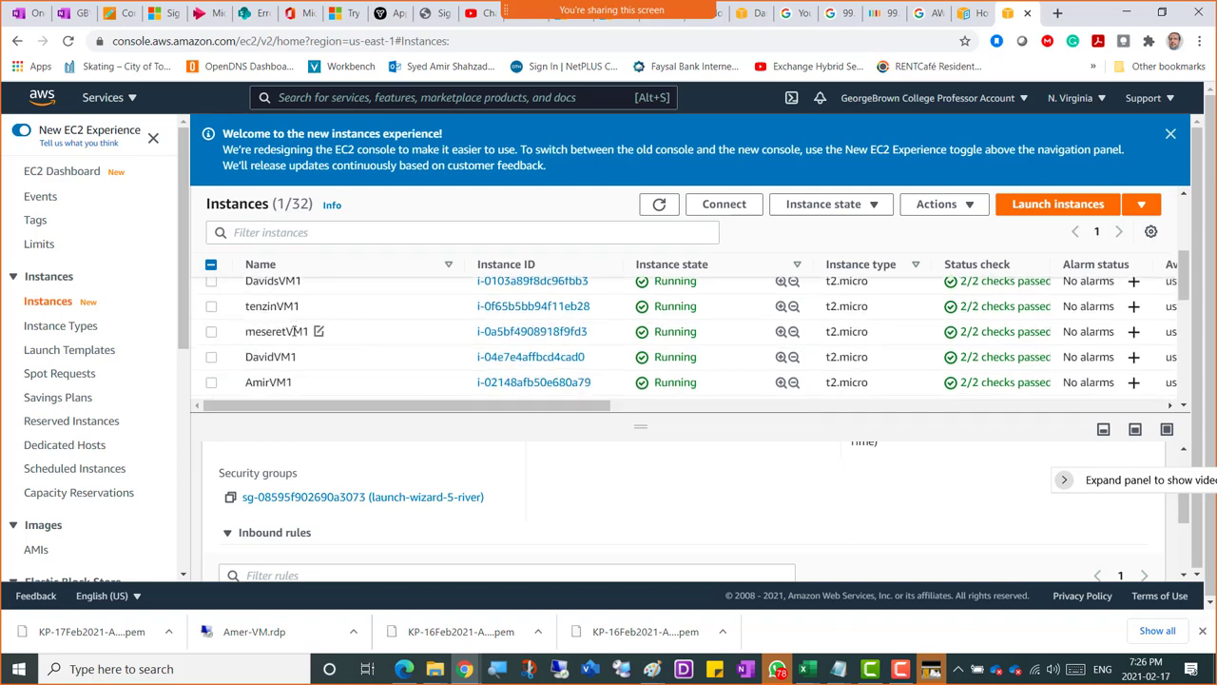
scroll(294, 331, "down", 3)
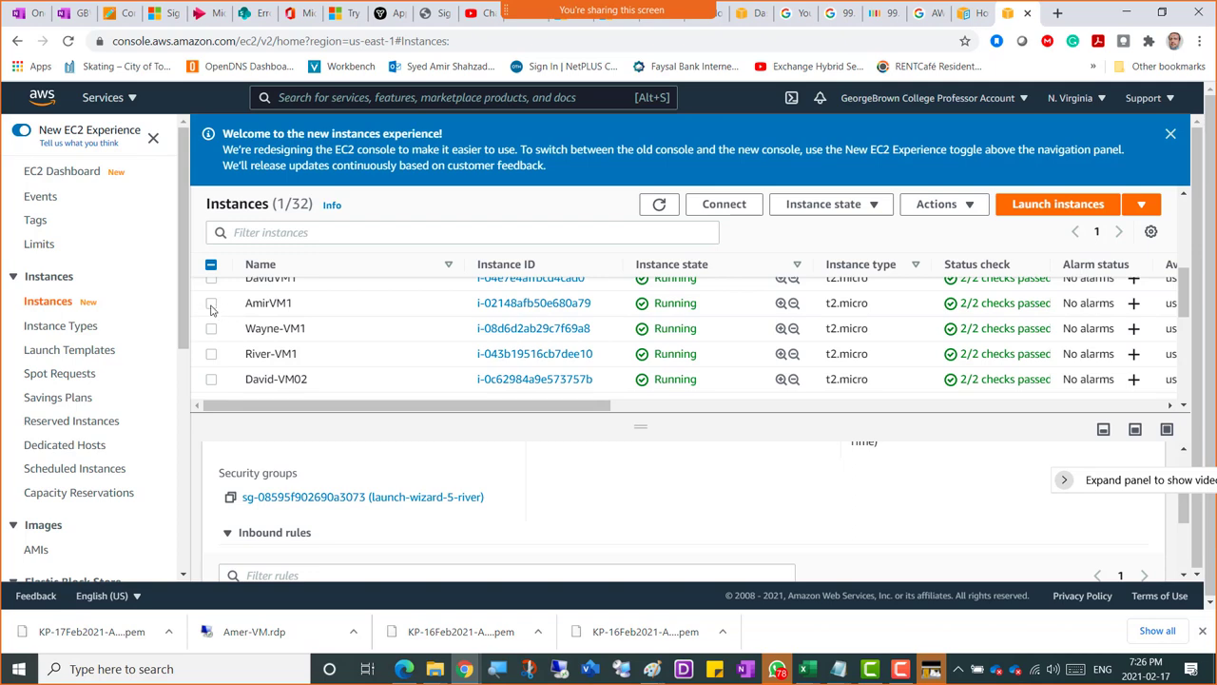
left_click(211, 304)
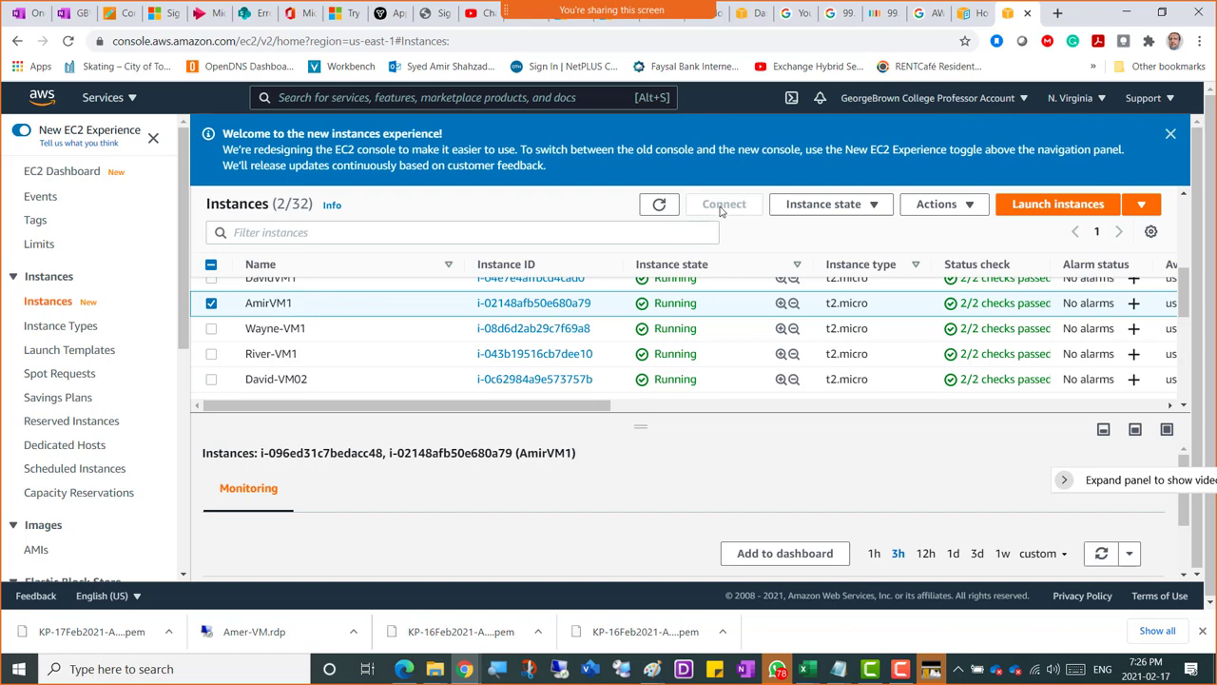
left_click_drag(720, 210, 725, 211)
left_click(723, 215)
- Refresh the list and untick River-VM2 so only AmirVM1 stays selected
left_click(659, 207)
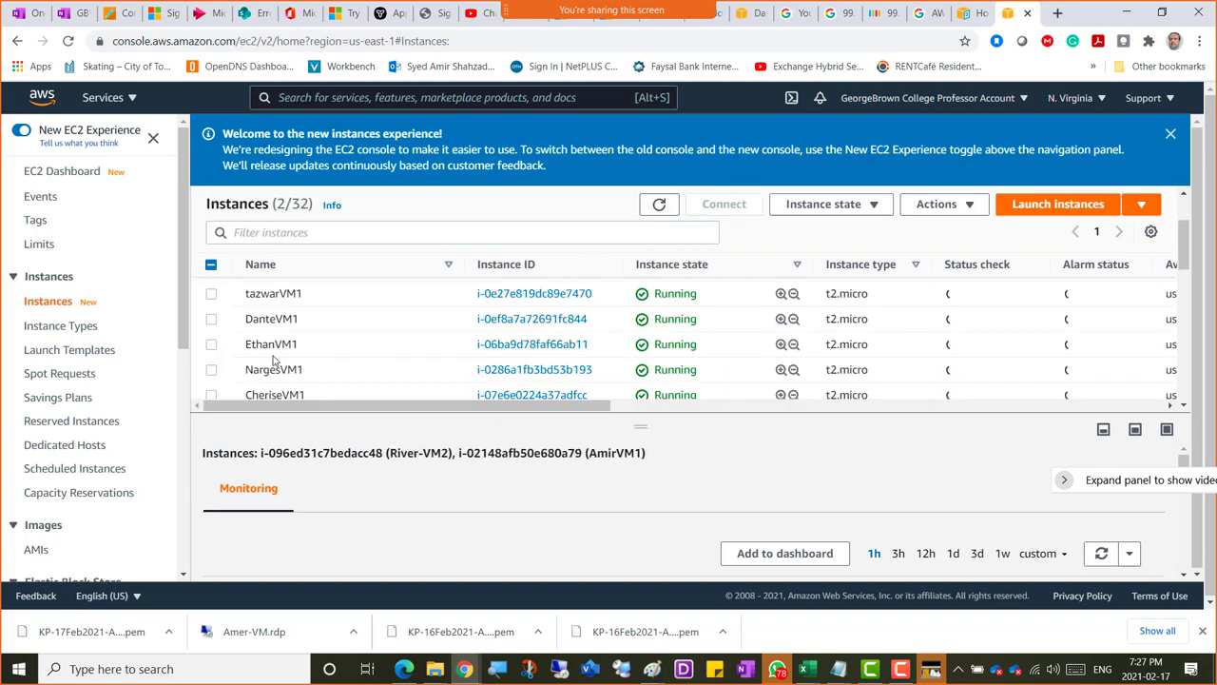
scroll(274, 360, "down", 5)
scroll(281, 354, "down", 3)
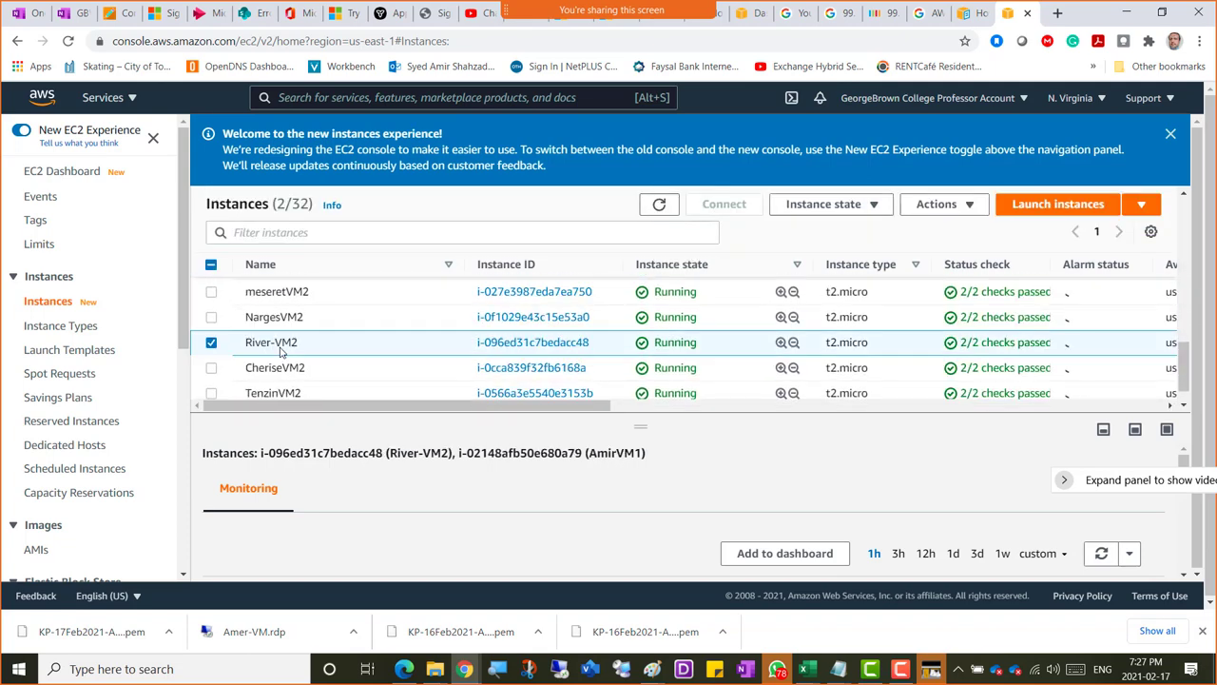
scroll(281, 354, "down", 2)
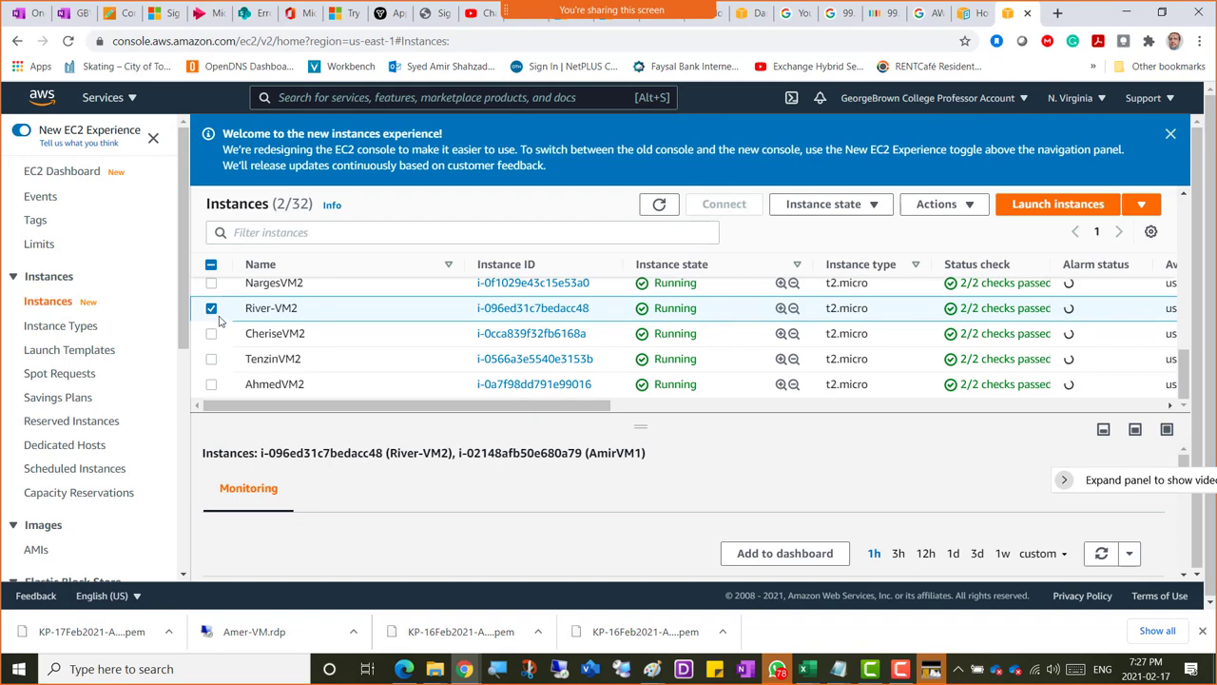
left_click(212, 310)
scroll(302, 332, "up", 5)
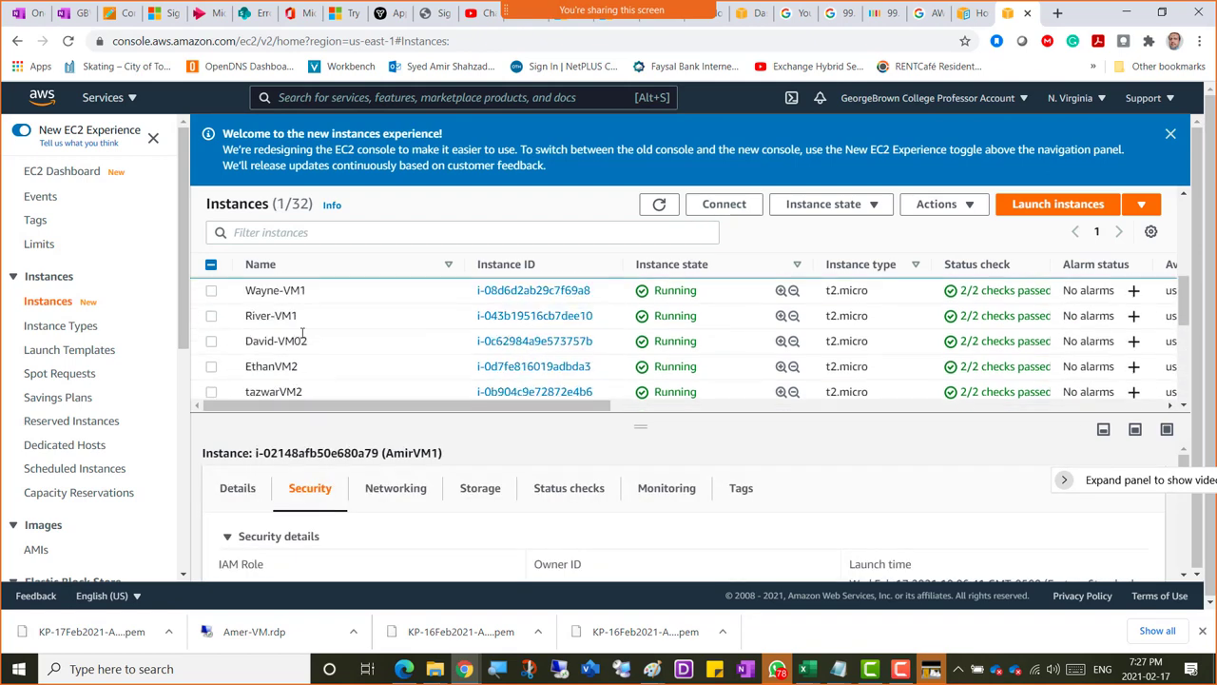
scroll(303, 332, "up", 2)
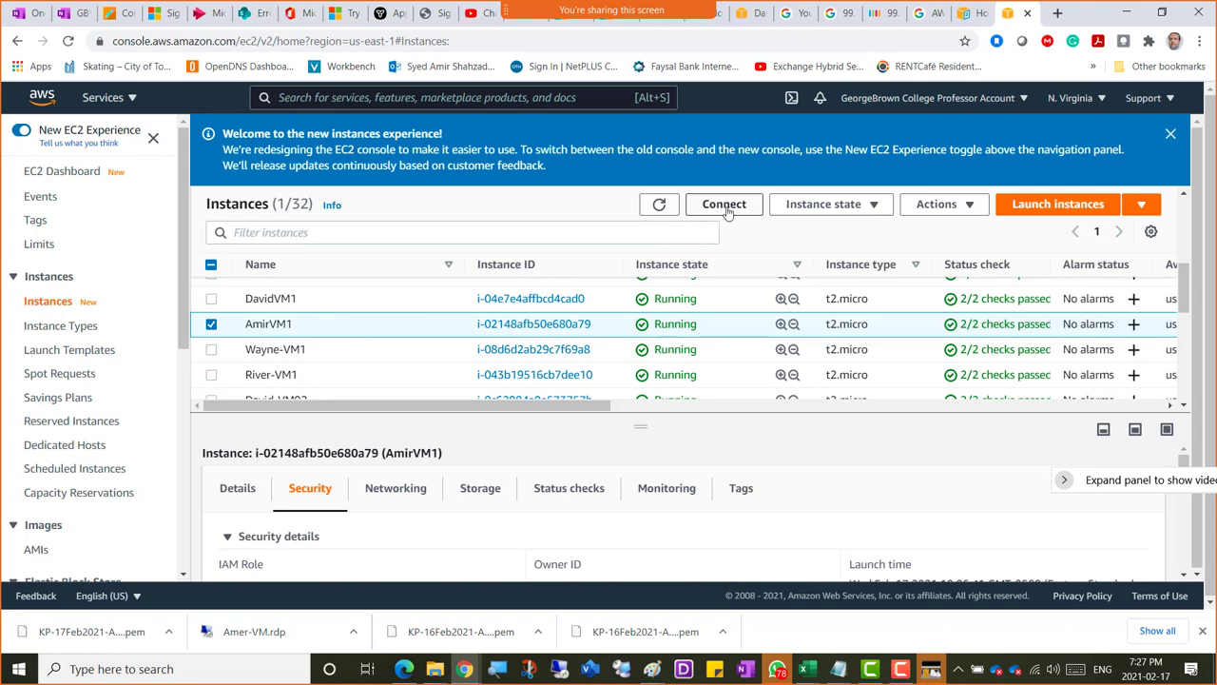
- Open AmirVM1's RDP client connection details showing its public DNS and Administrator user name
left_click(728, 211)
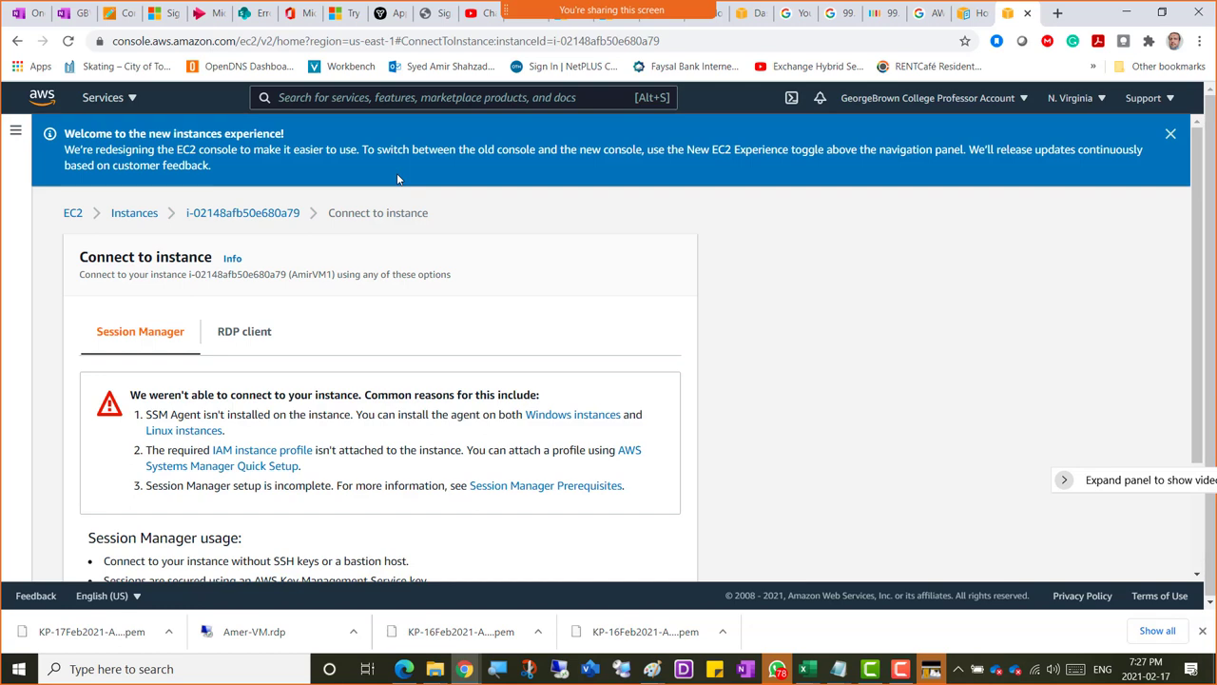
left_click(246, 339)
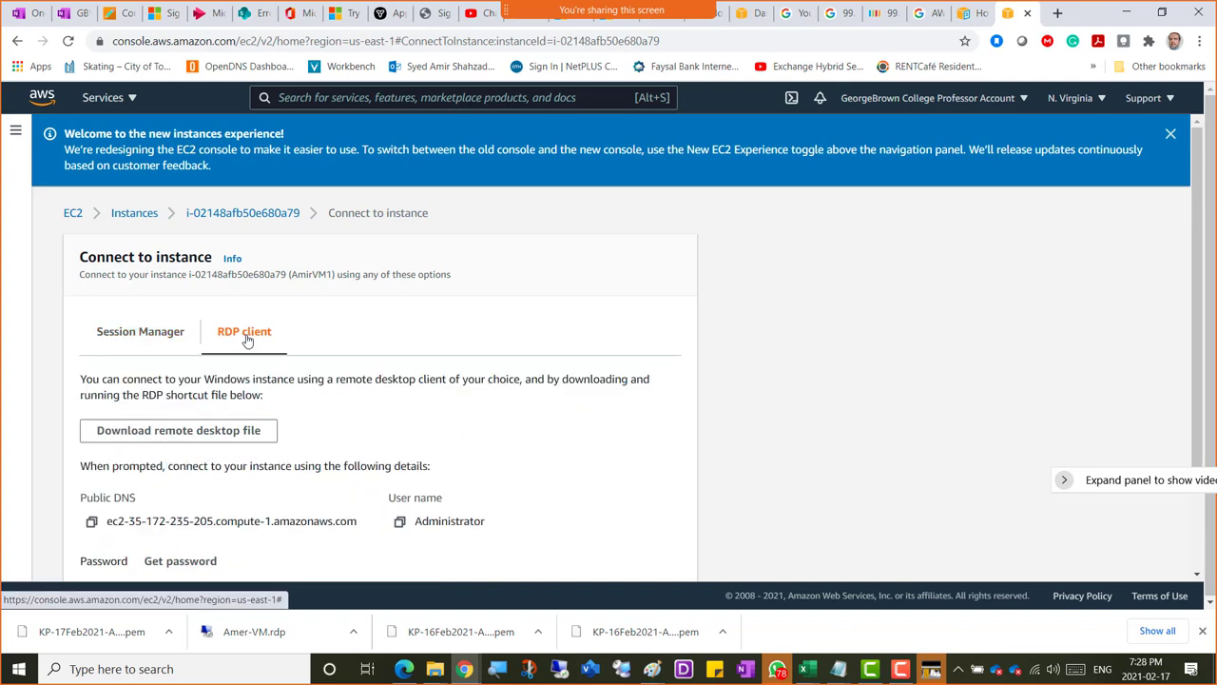
scroll(504, 340, "down", 2)
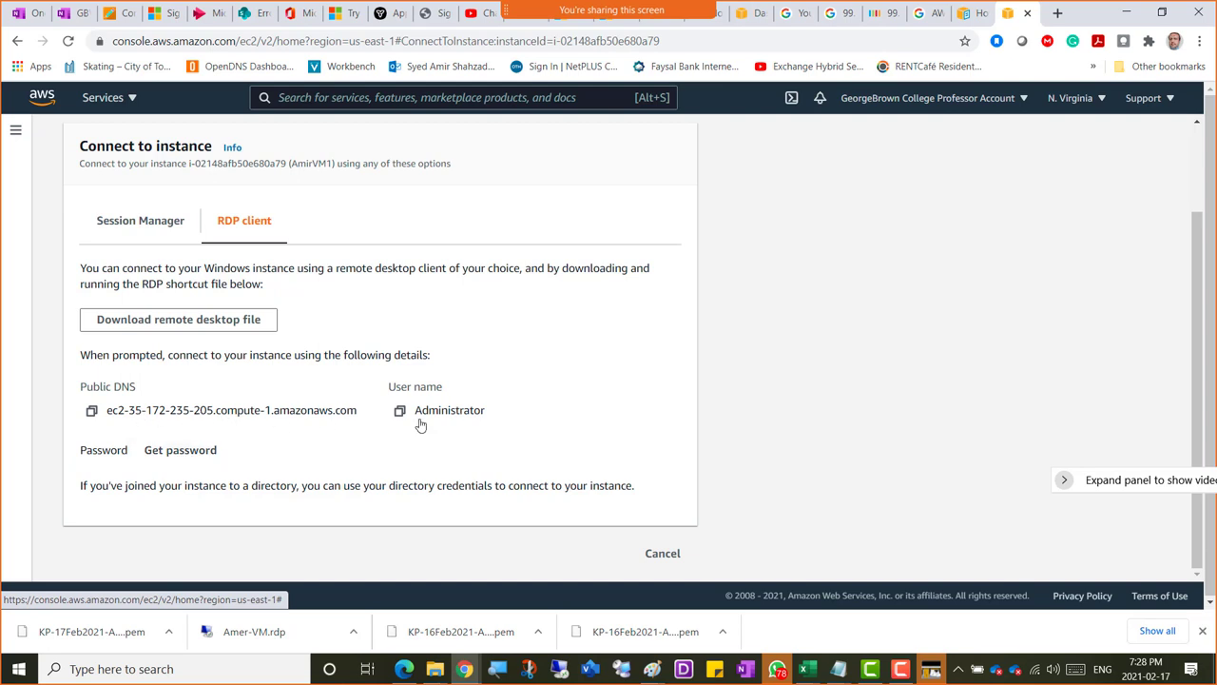
- Start Get Windows password for AmirVM1 and load KP-17Feb2021-Amir.pem from Downloads
left_click(181, 451)
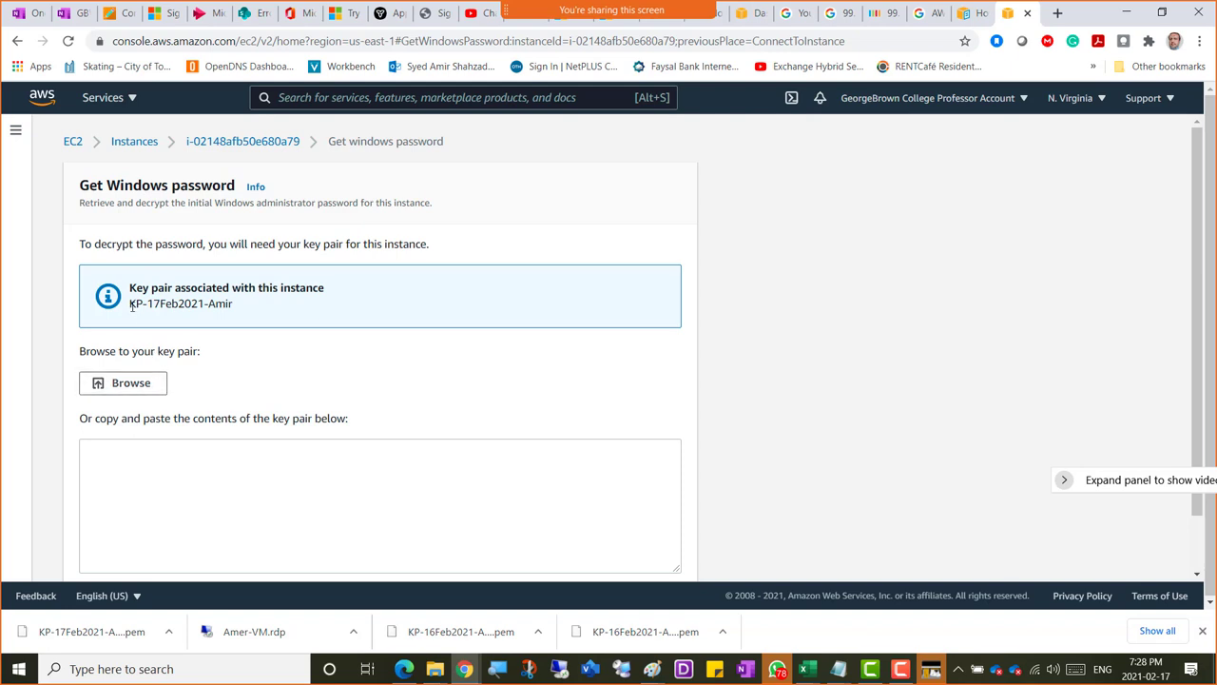
left_click_drag(131, 305, 239, 318)
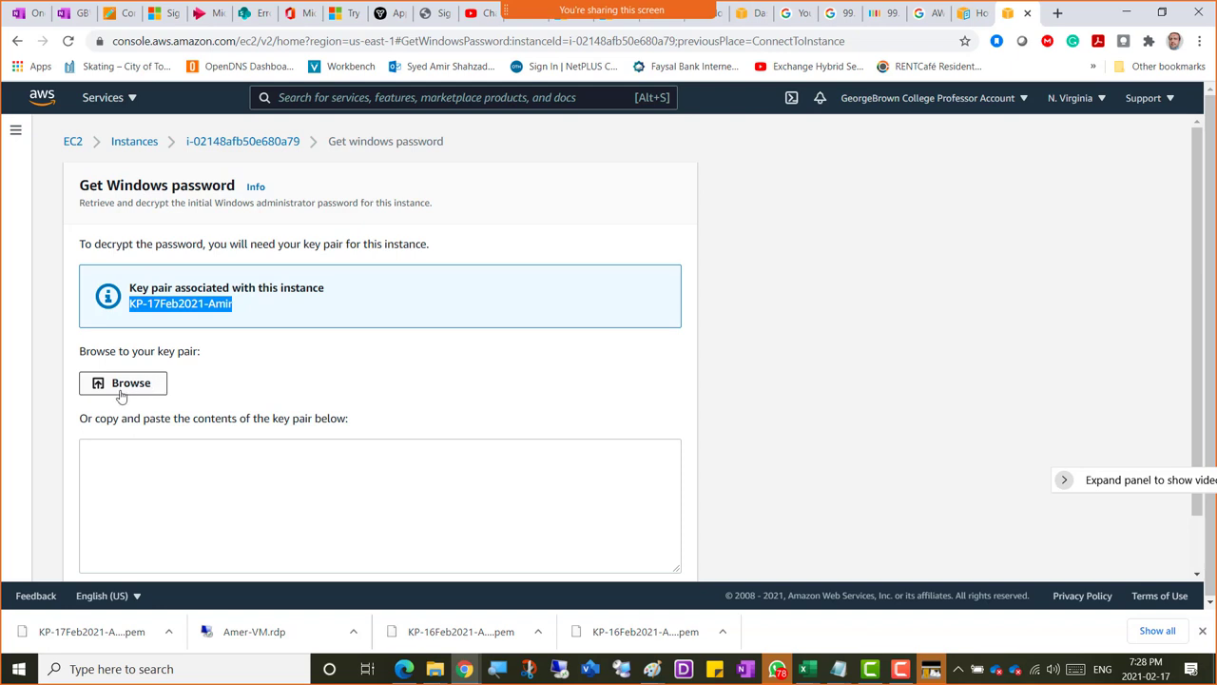
left_click(150, 391)
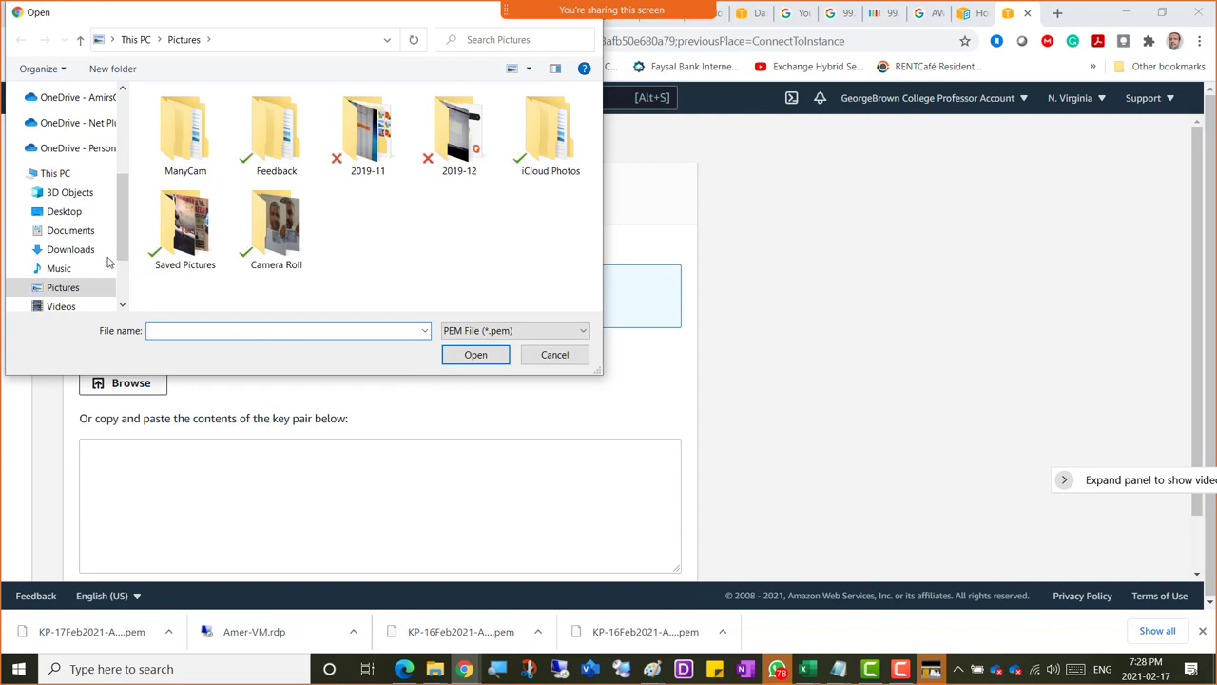
left_click(72, 251)
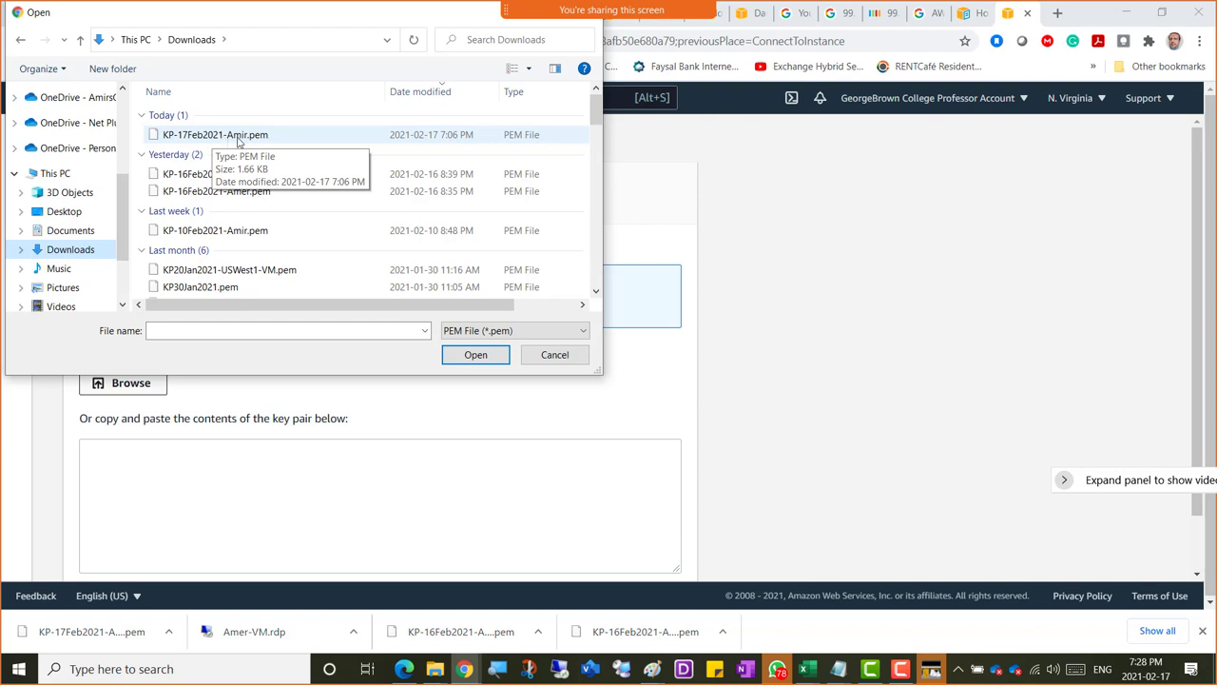
double_click(236, 140)
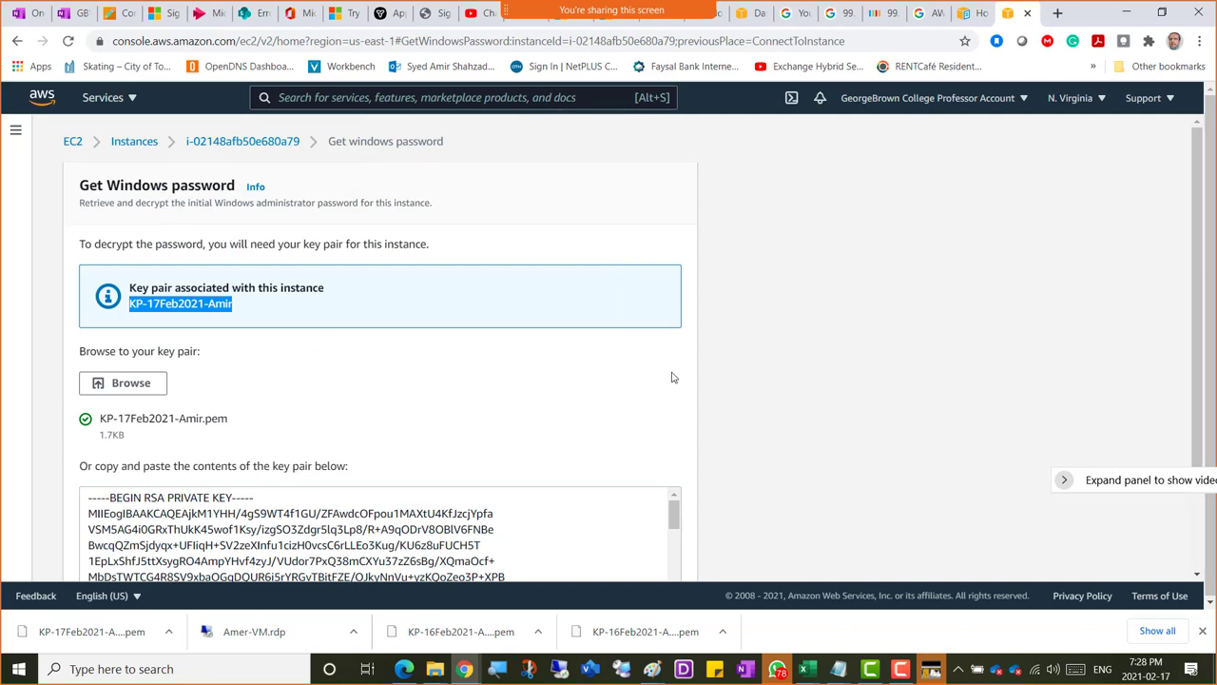
- Decrypt AmirVM1's Windows administrator password using the loaded key file
scroll(672, 377, "down", 1)
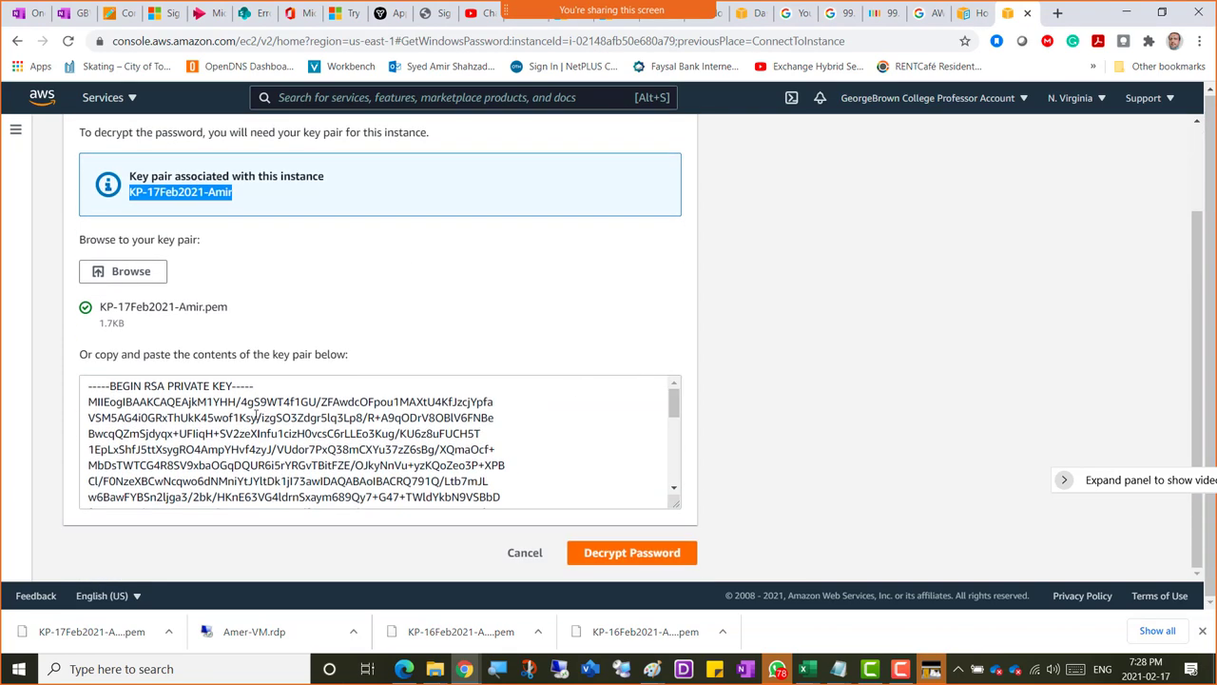
scroll(283, 428, "down", 5)
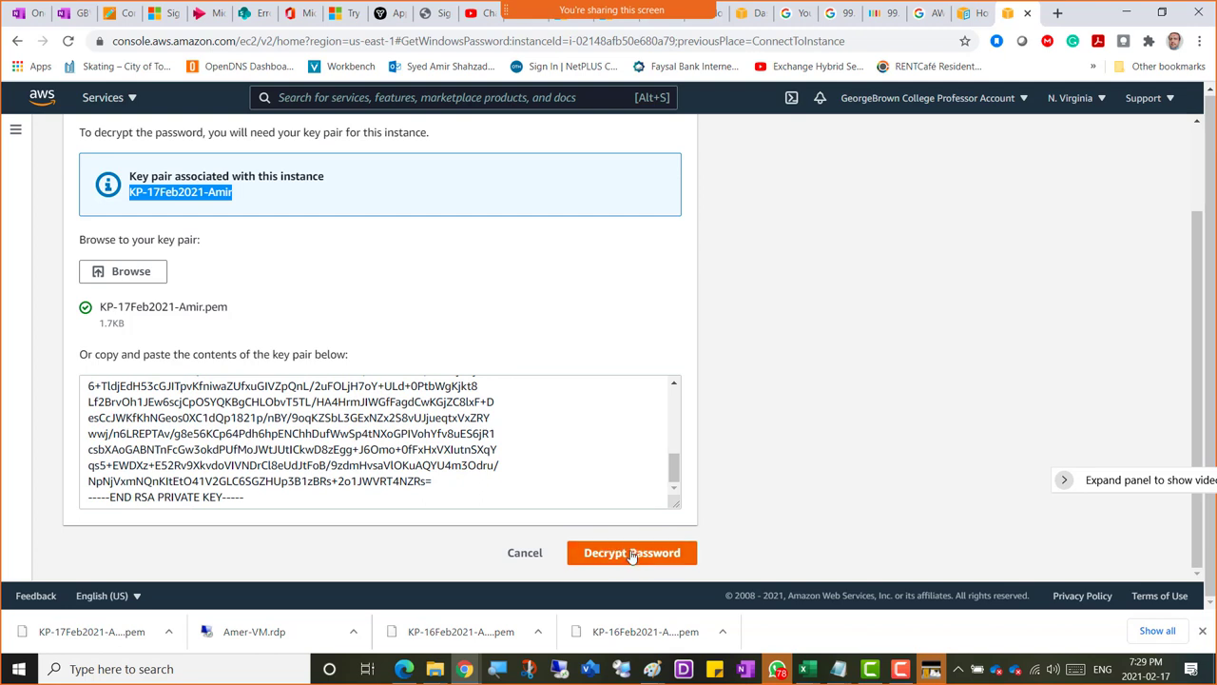
left_click(632, 554)
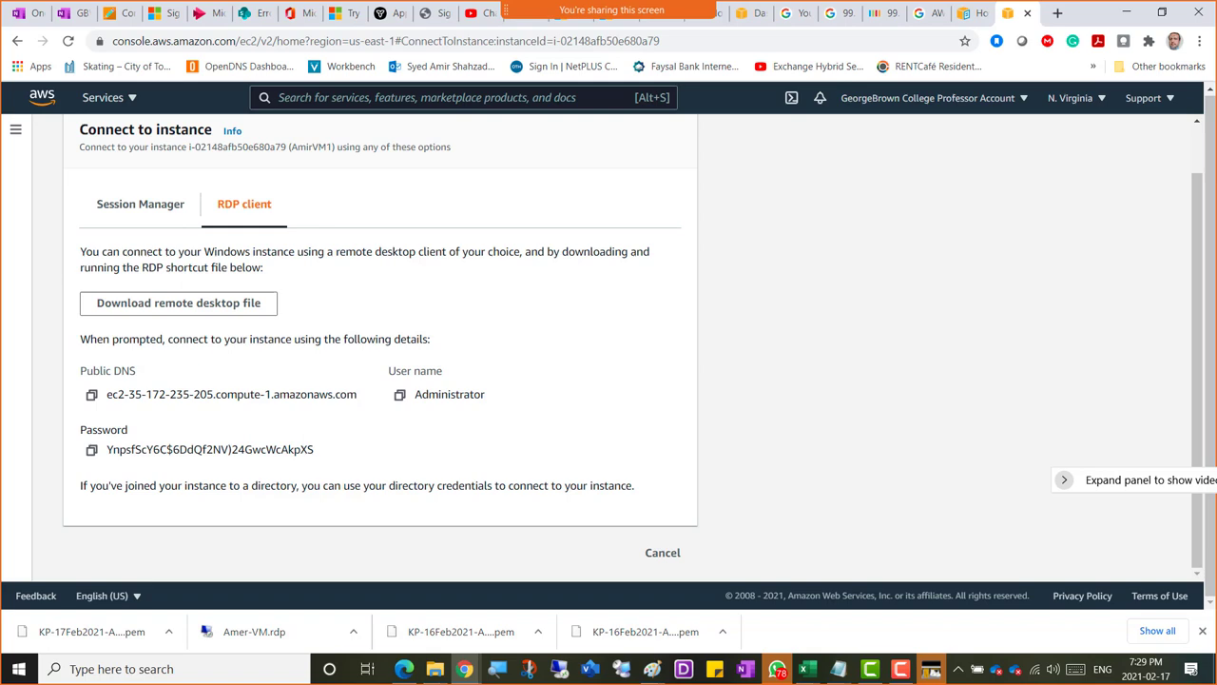
- In the OneNote class notes, place the cursor on the empty bullet below the security-group rules
left_click(72, 12)
scroll(516, 462, "up", 4)
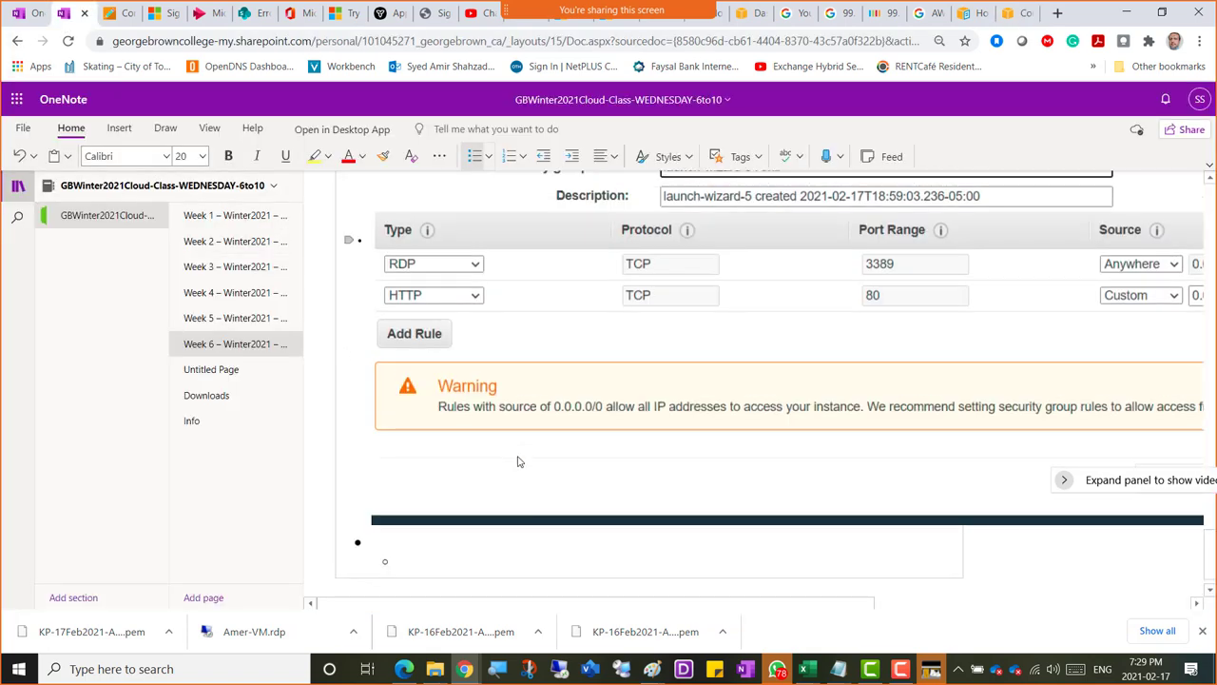
scroll(518, 462, "down", 3)
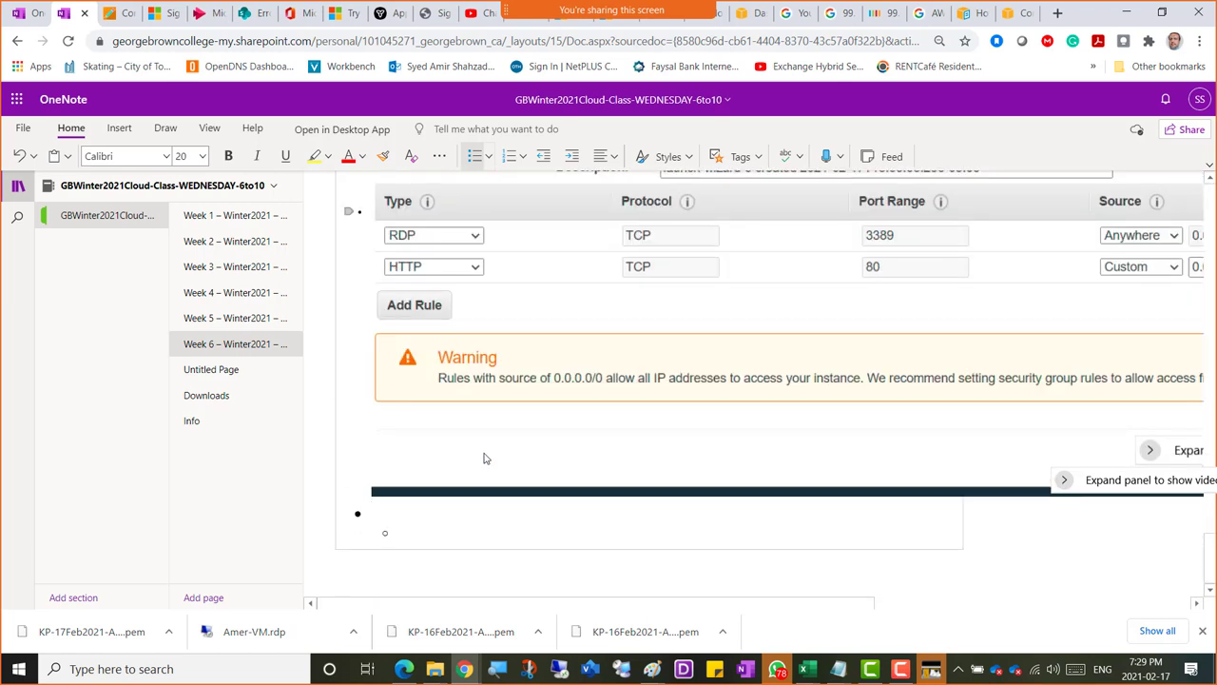
left_click(385, 530)
- Back on AmirVM1's connection page, screen-clip the RDP credentials area with Win+Shift+S
left_click(1007, 13)
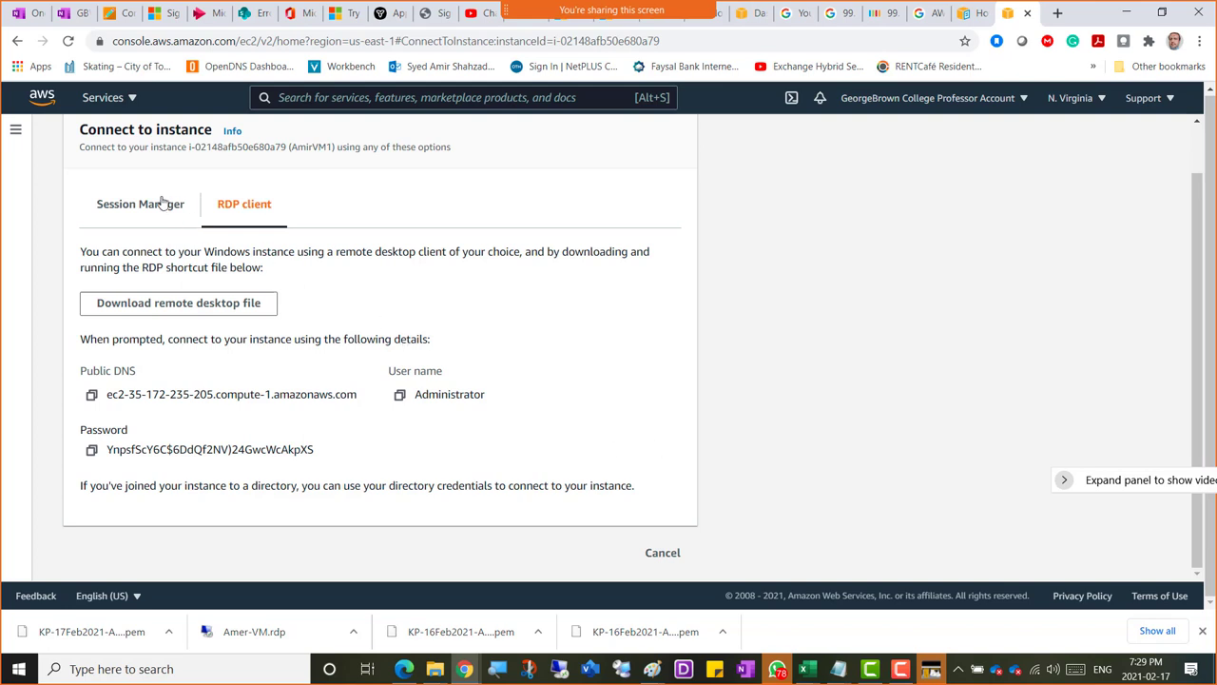
key("super+shift+s")
left_click_drag(15, 83, 1122, 594)
- Write the OneNote label 'Screenshot 4 = Credentials of AmirVM1' and select that line
left_click(69, 17)
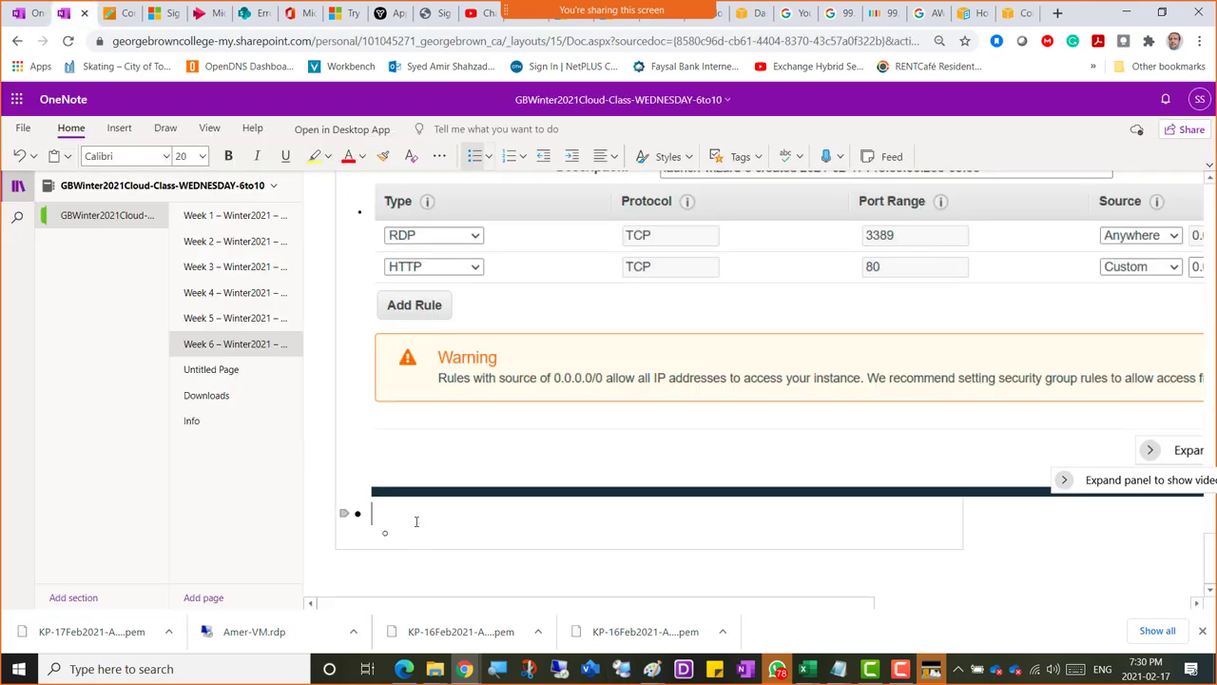
type("Screenshot")
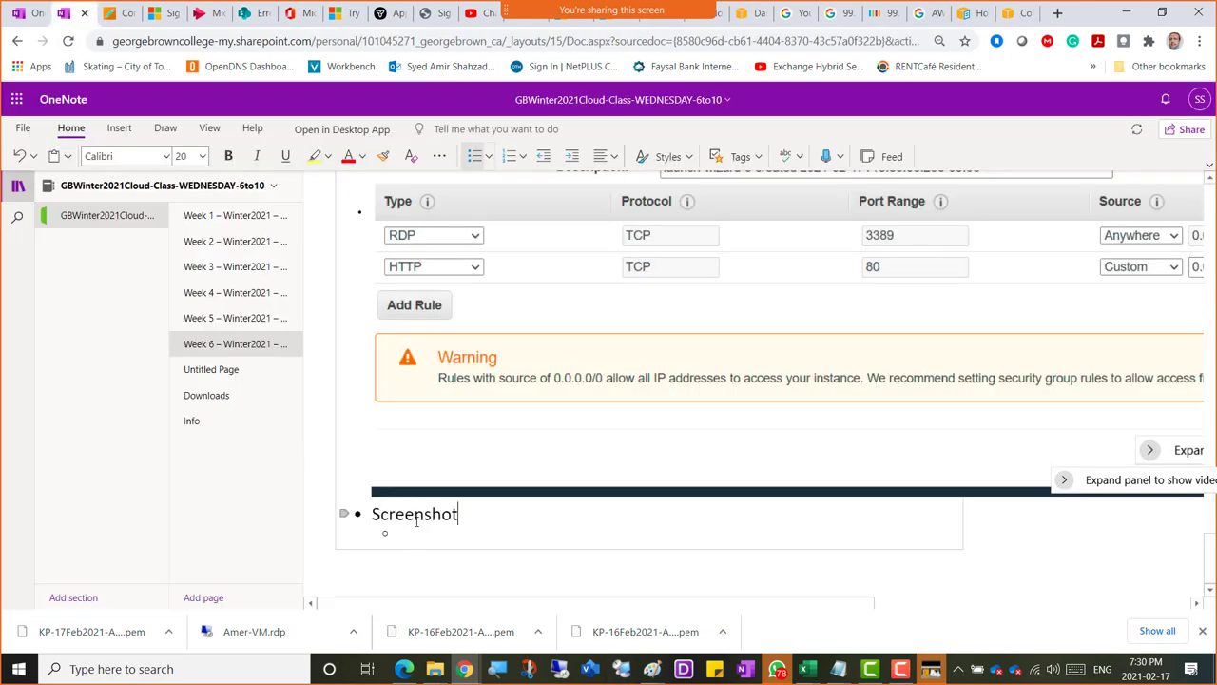
type(" 4 = Credentials of ")
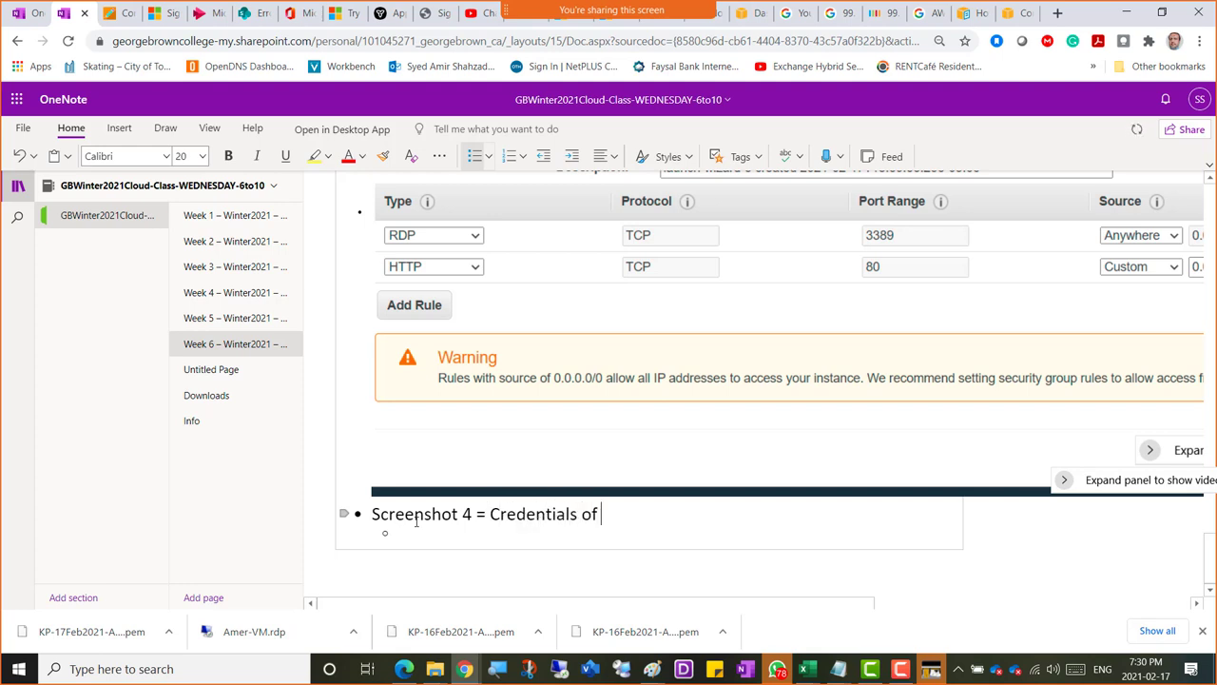
type("VM1")
key("Left")
key("Left")
key("Left")
type("Amir")
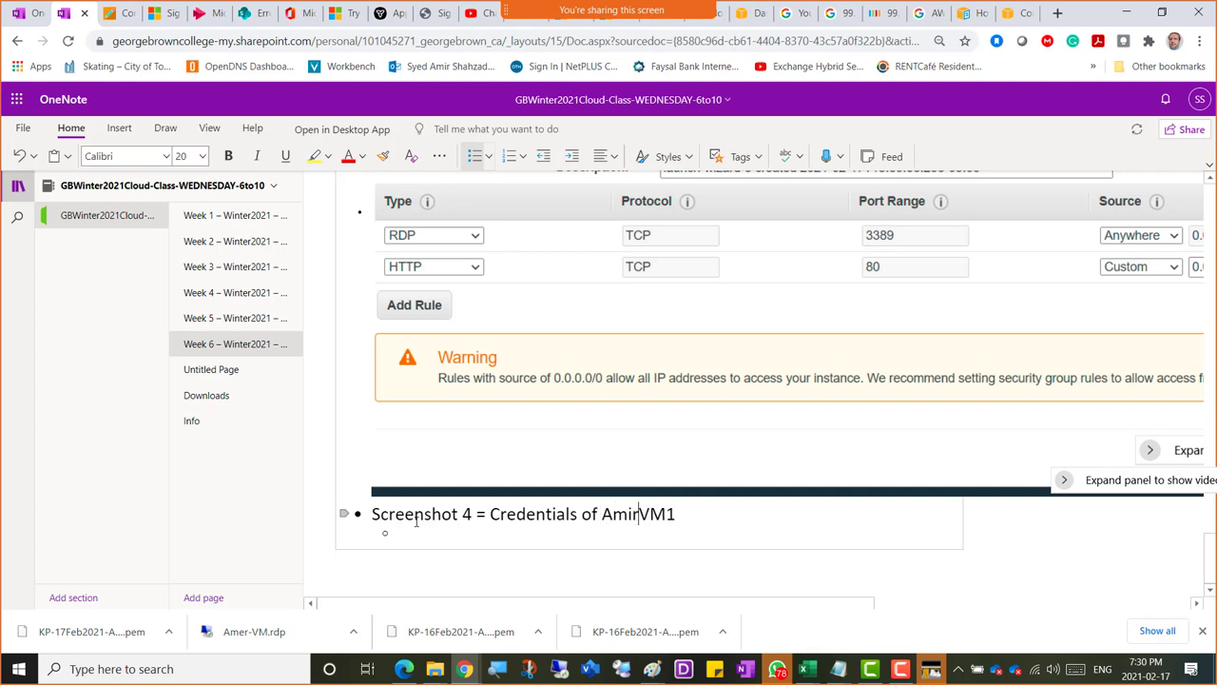
key("Right")
key("Right")
key("Right")
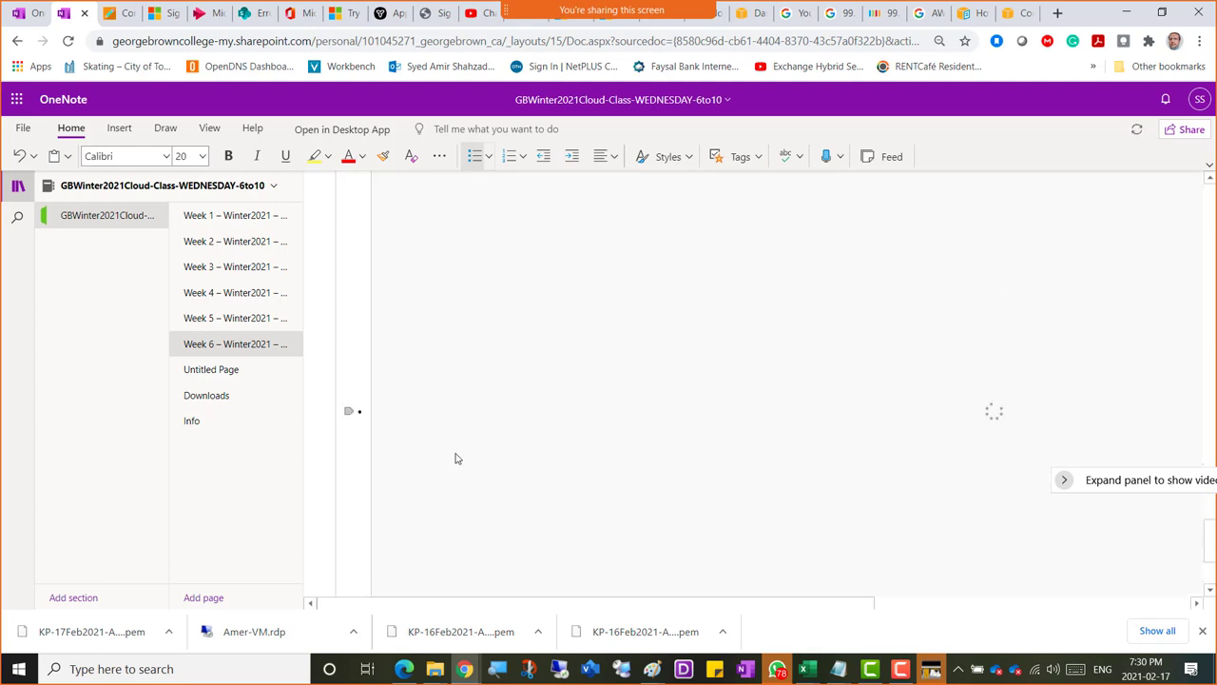
left_click_drag(374, 470, 673, 472)
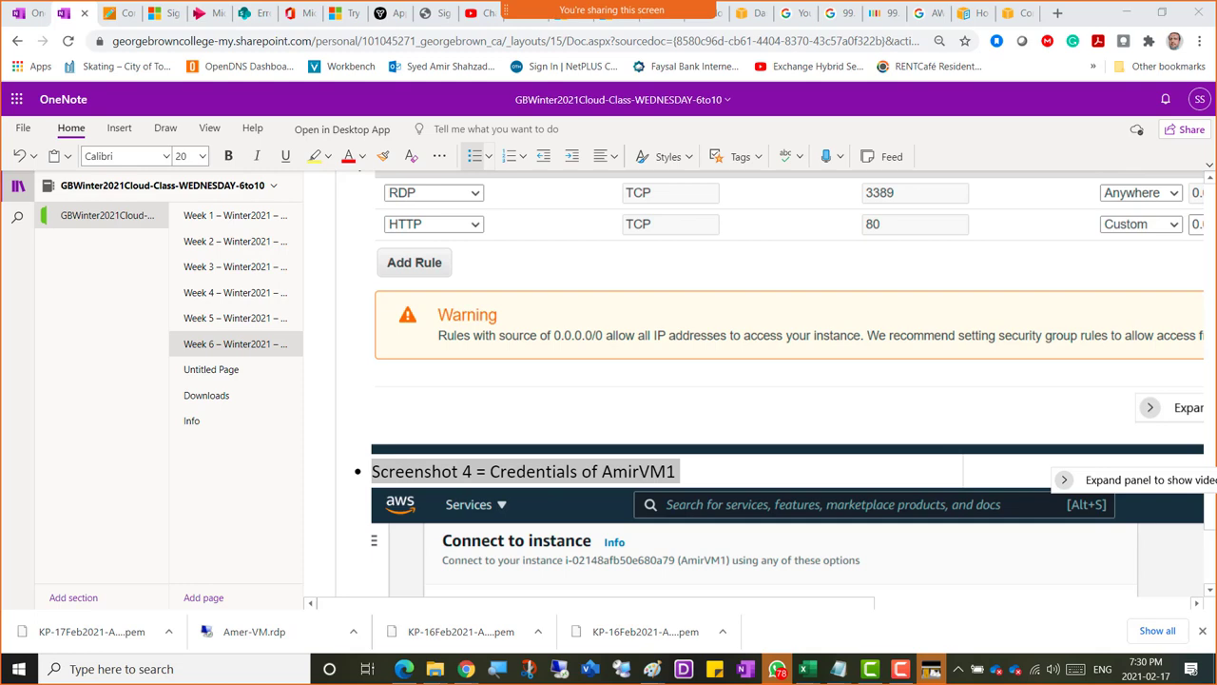
scroll(460, 440, "down", 5)
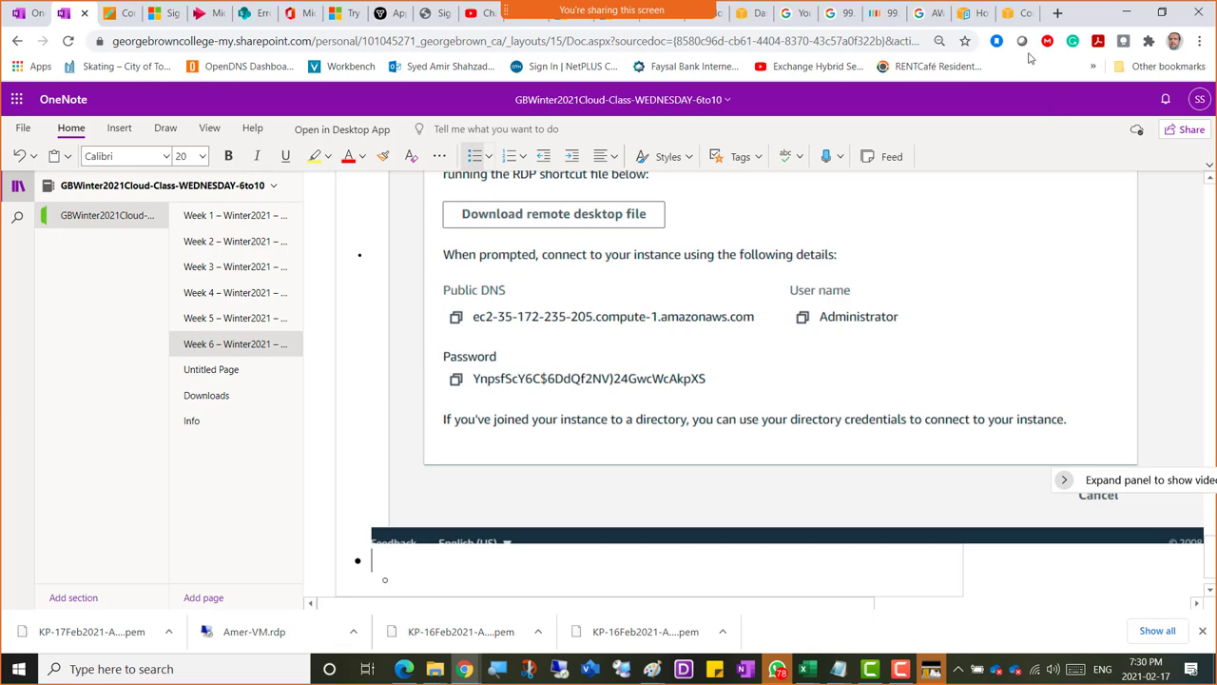
- Download AmirVM1's remote desktop file, saving it as AmirVM1.rdp
left_click(1011, 19)
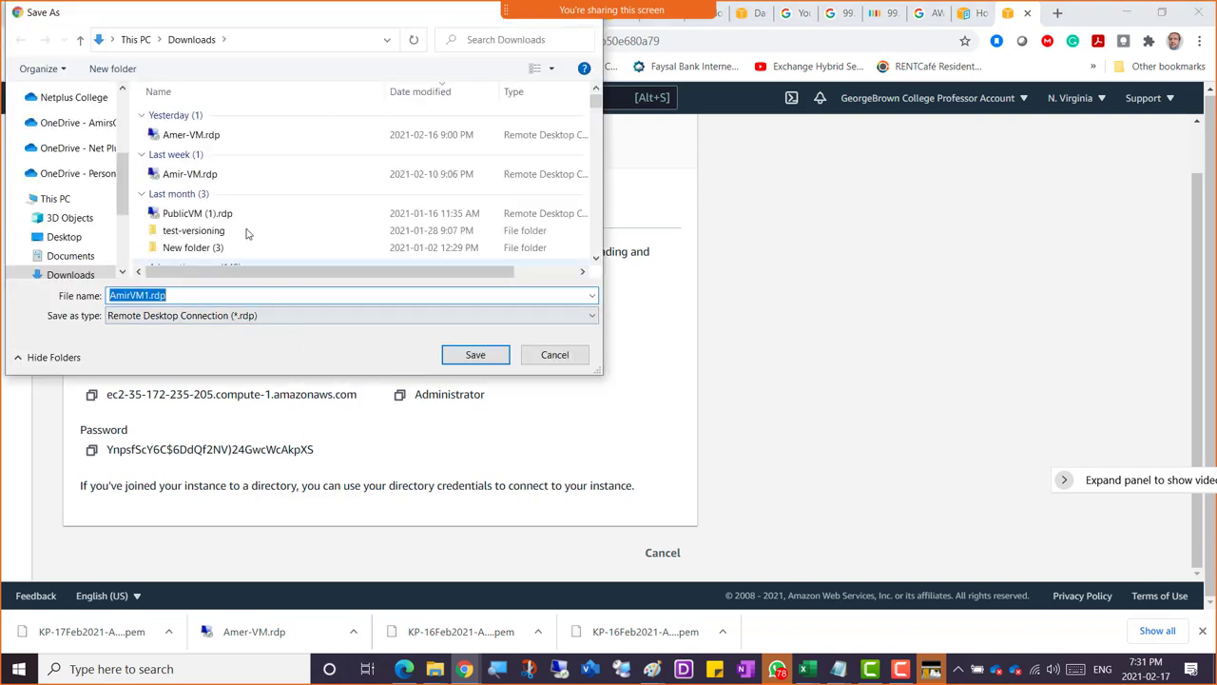
left_click(474, 354)
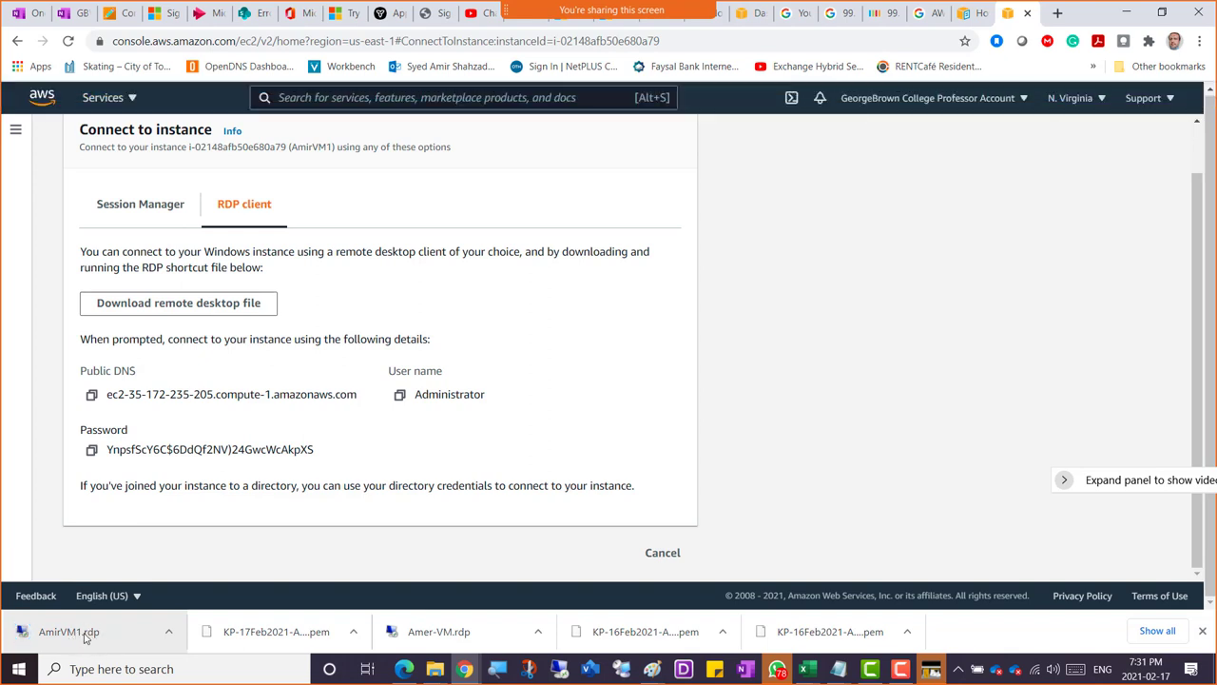
- Open the downloaded AmirVM1.rdp from Chrome's download bar
left_click(86, 636)
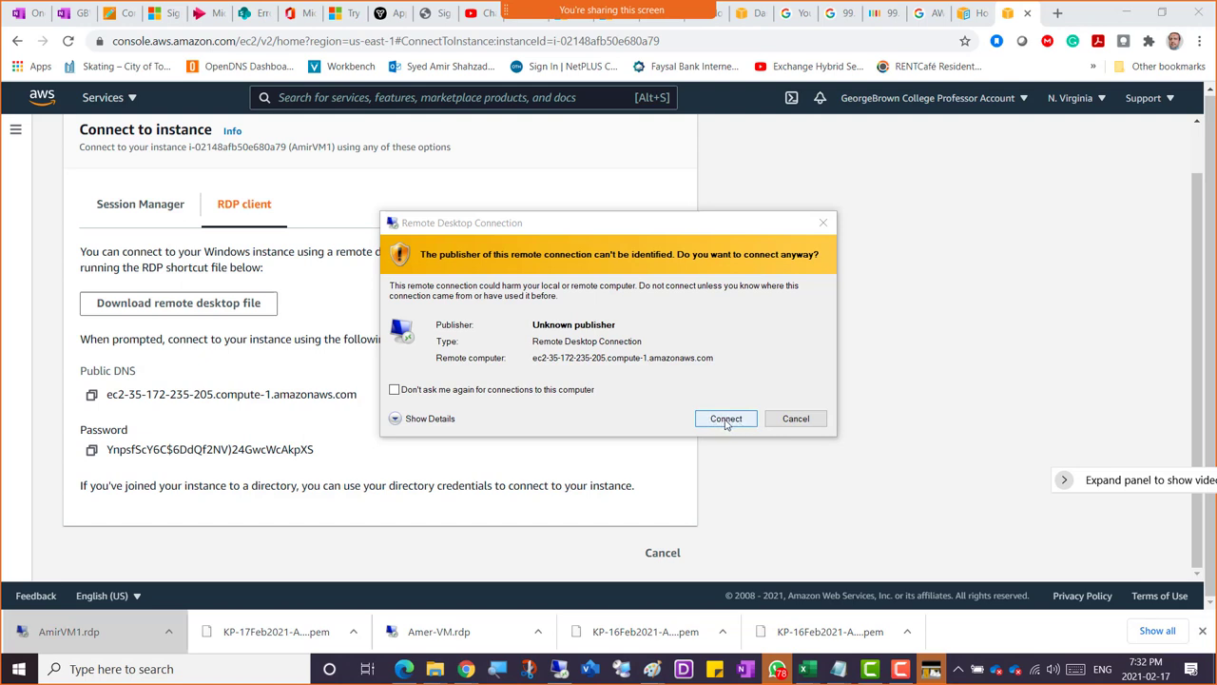
- Connect with AmirVM1.rdp and sign in using the copied decrypted Administrator password
left_click(719, 424)
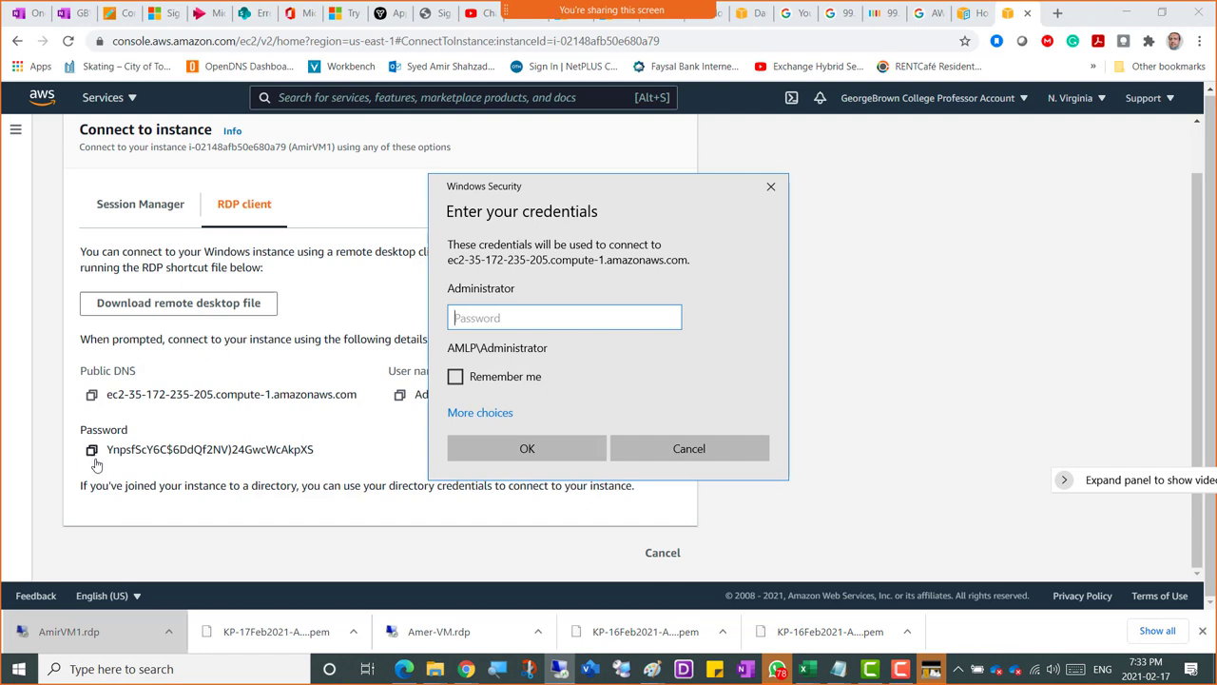
left_click(92, 453)
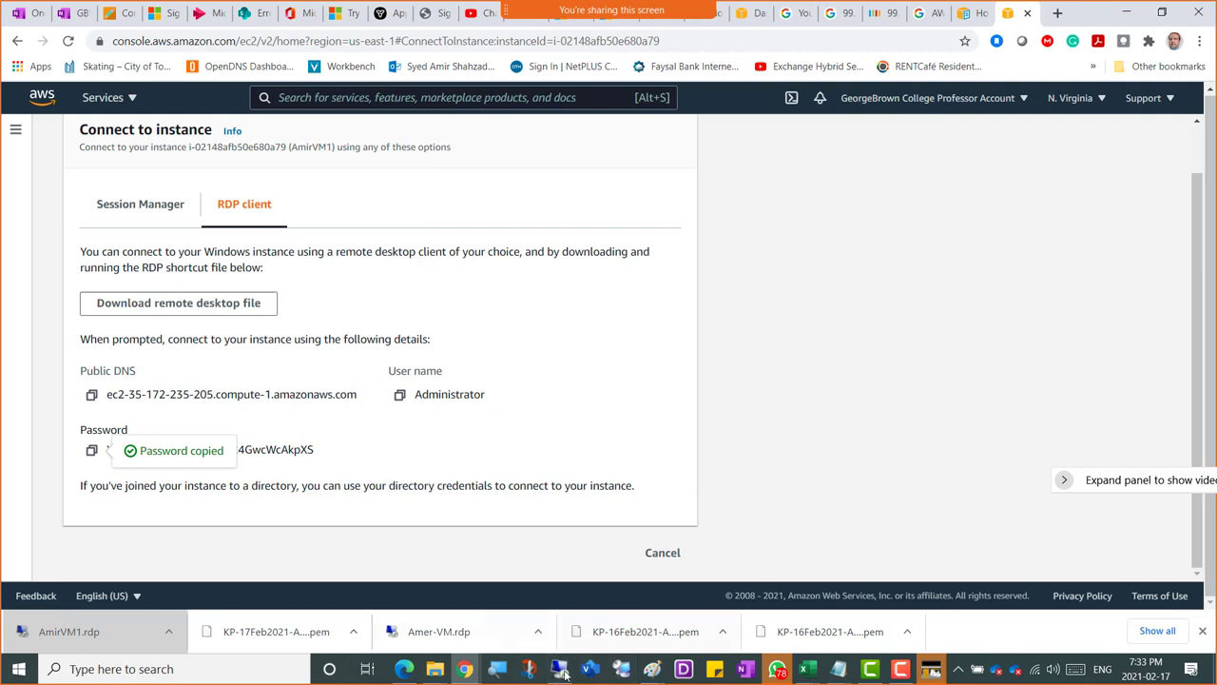
left_click(558, 673)
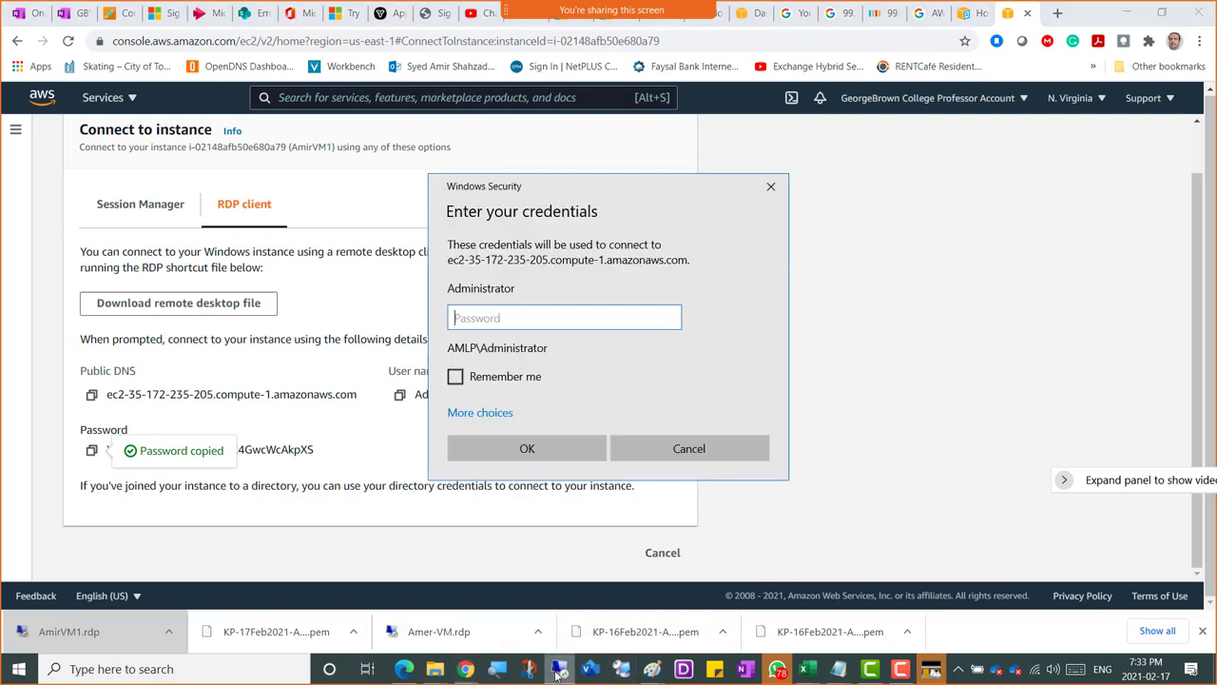
right_click(483, 320)
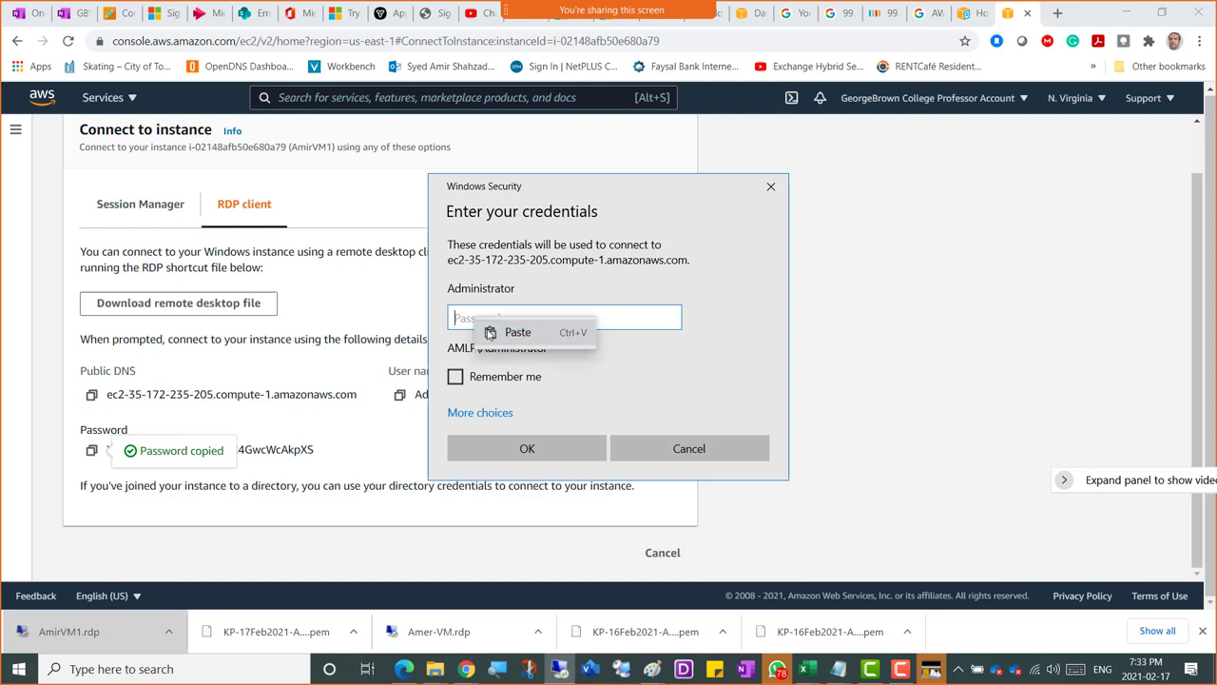
left_click(513, 332)
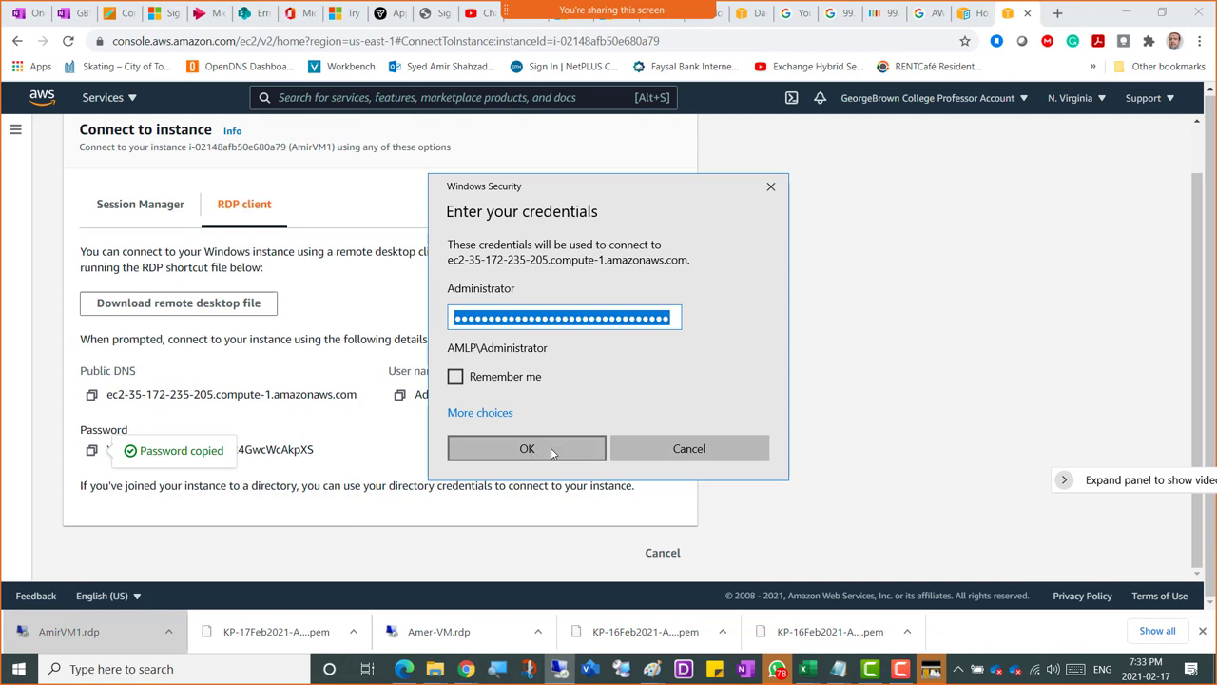
left_click(540, 452)
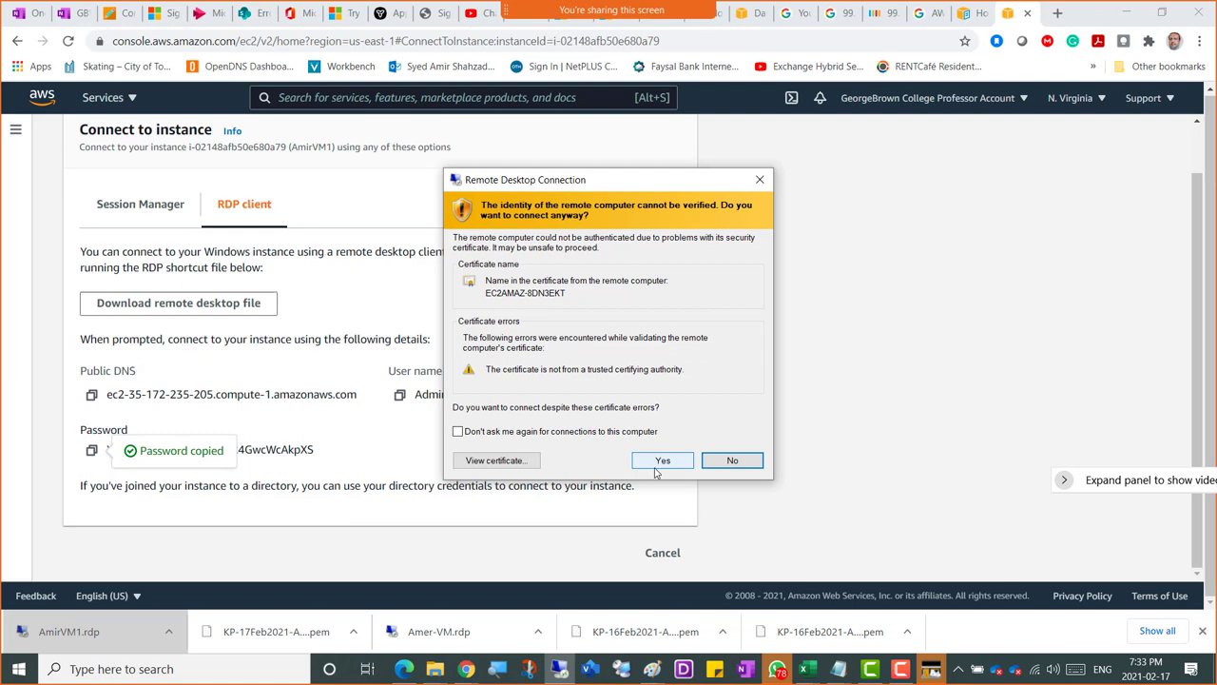
- Accept EC2AMAZ-8DN3EKT's untrusted certificate to finish opening the AmirVM1 session
left_click(659, 464)
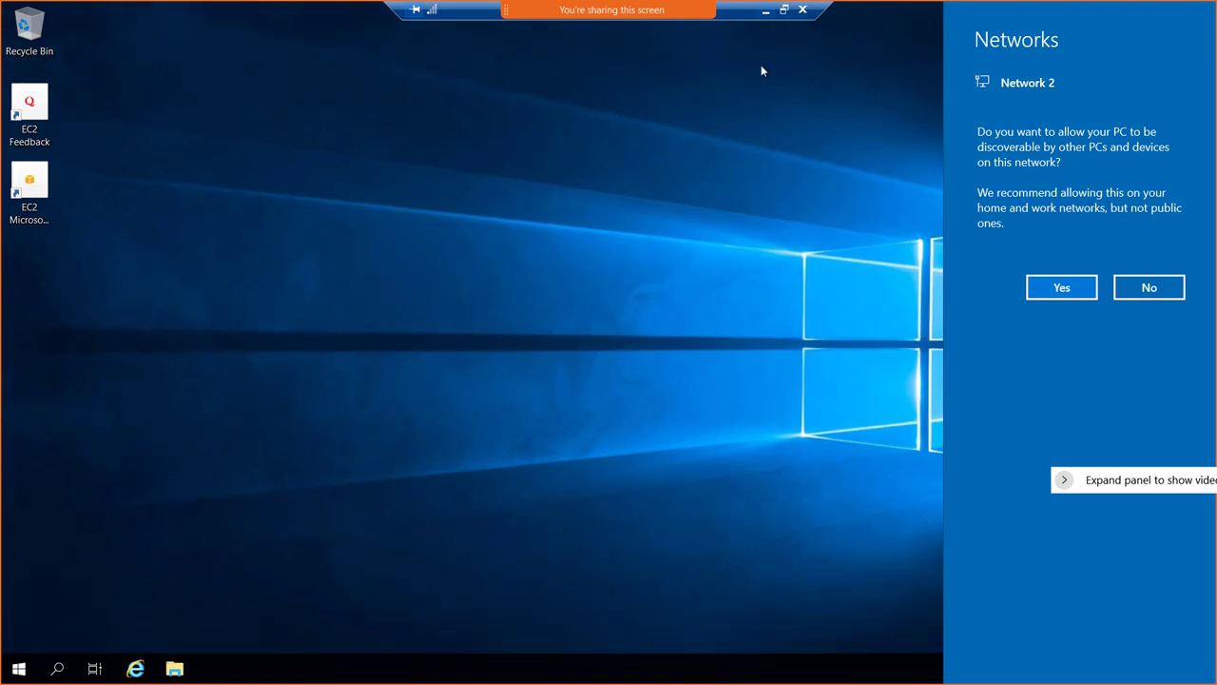
- Minimize the AmirVM1 remote desktop session
left_click(766, 13)
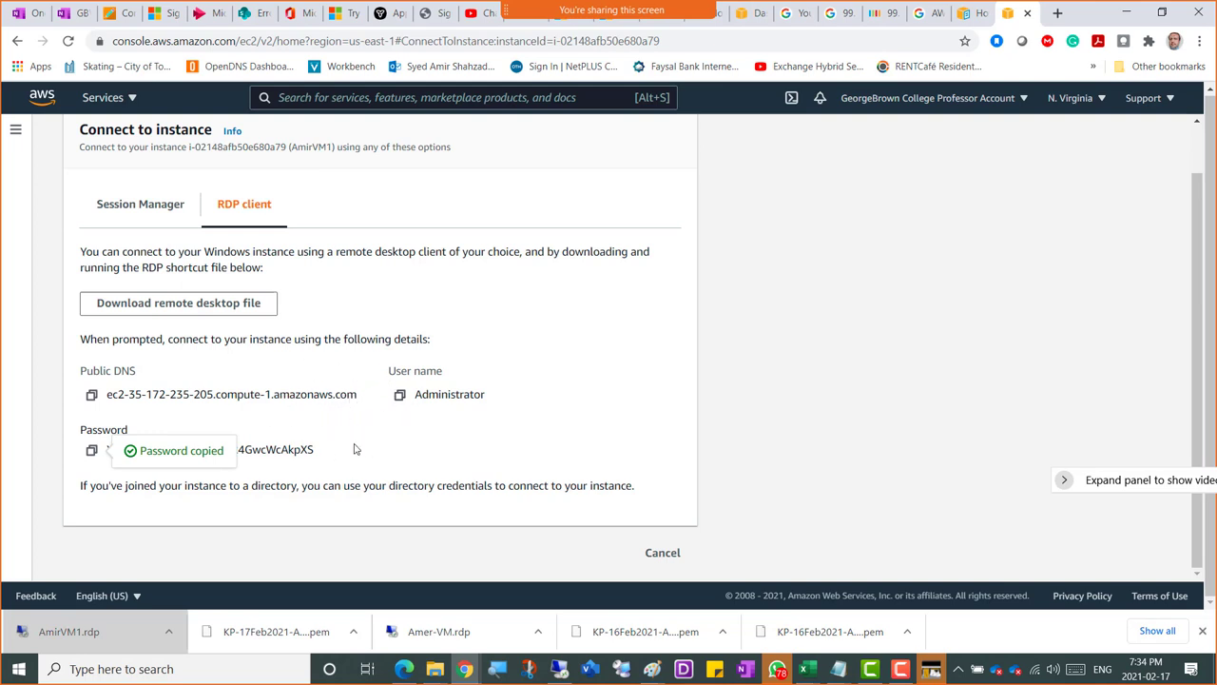
- Cancel out to the Instances list and deselect AmirVM1
left_click(667, 554)
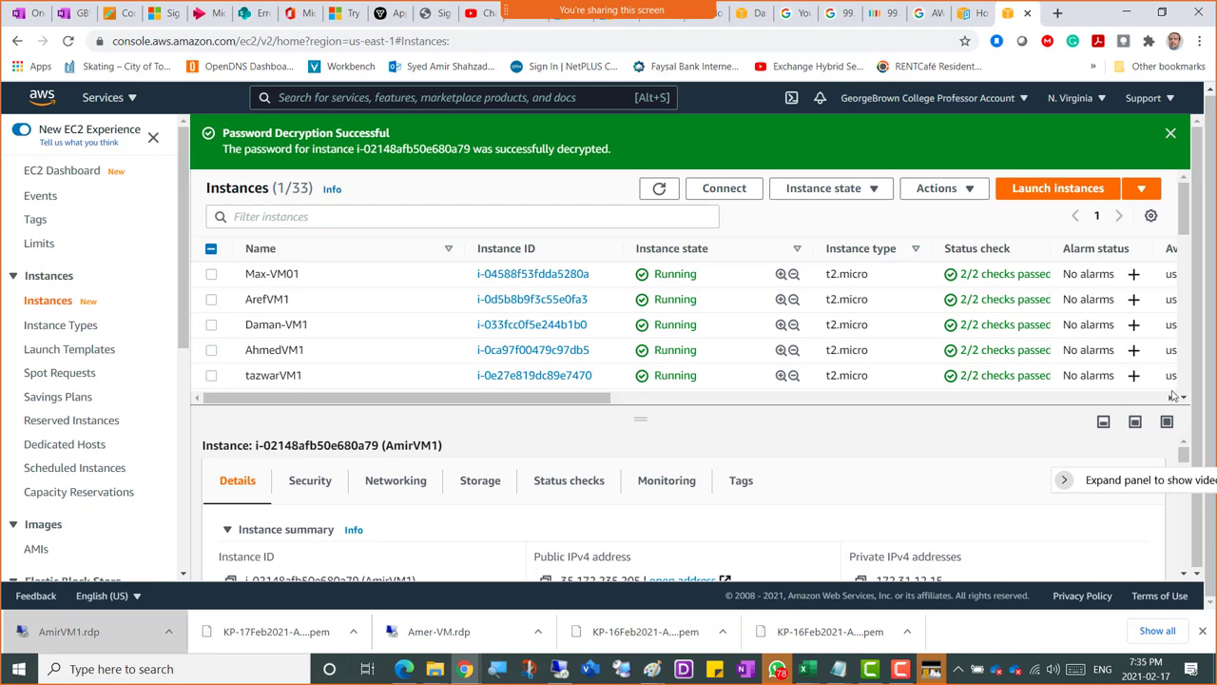
left_click_drag(1185, 400, 1185, 401)
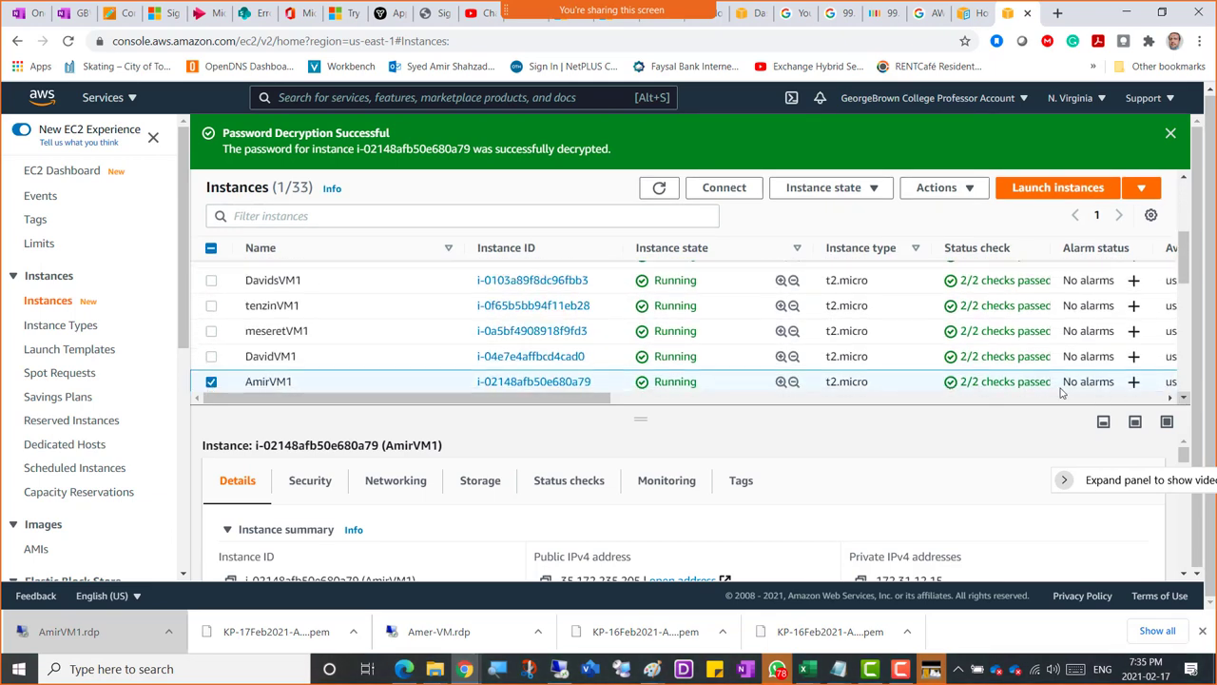
left_click(211, 382)
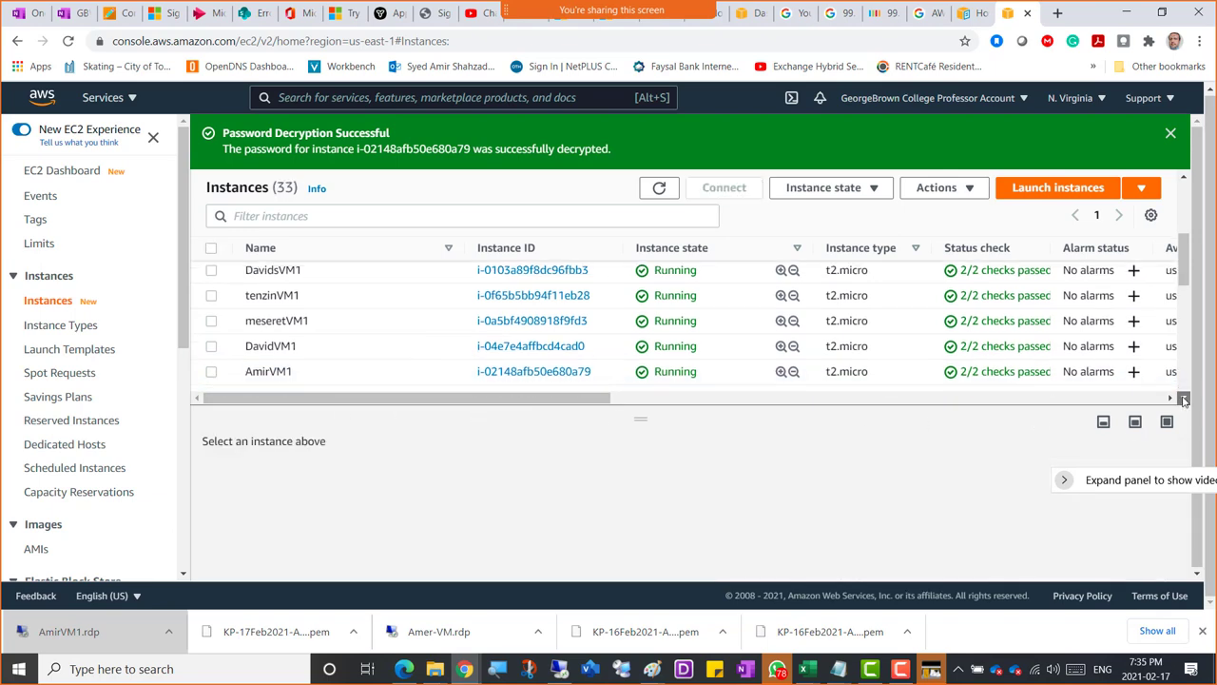
- Scroll down to AmirVM2 in the Instances list and select it
scroll(1186, 401, "up", 3)
scroll(1185, 400, "down", 4)
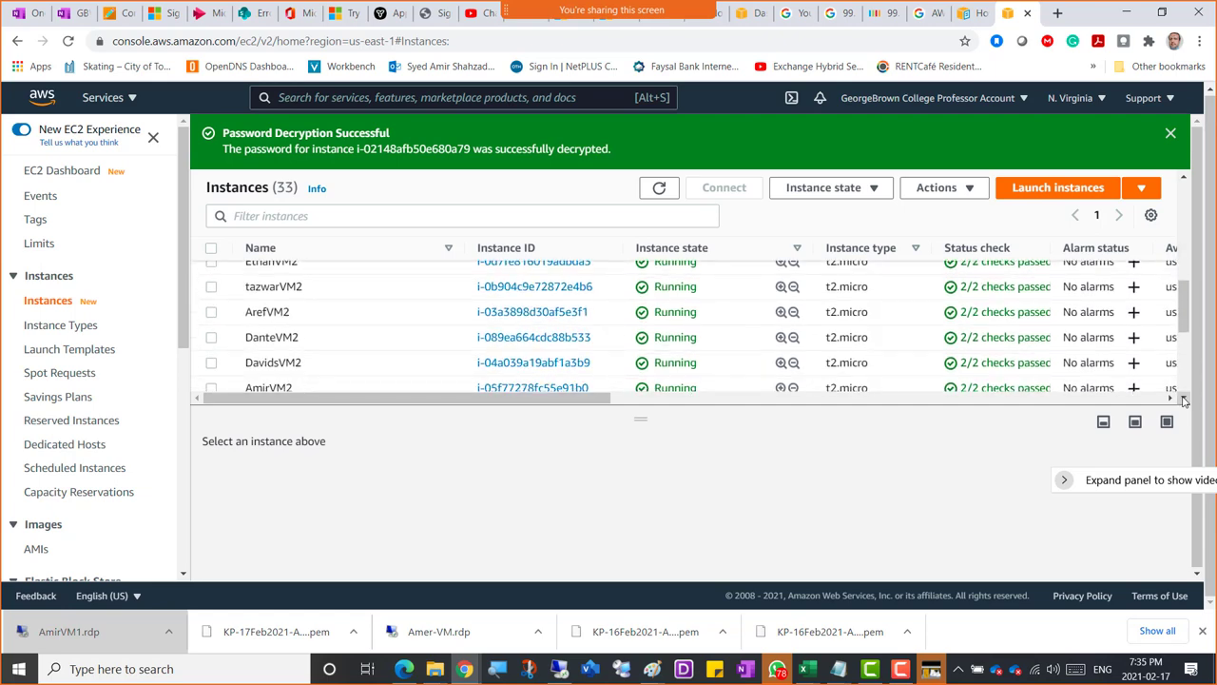
scroll(1185, 400, "down", 1)
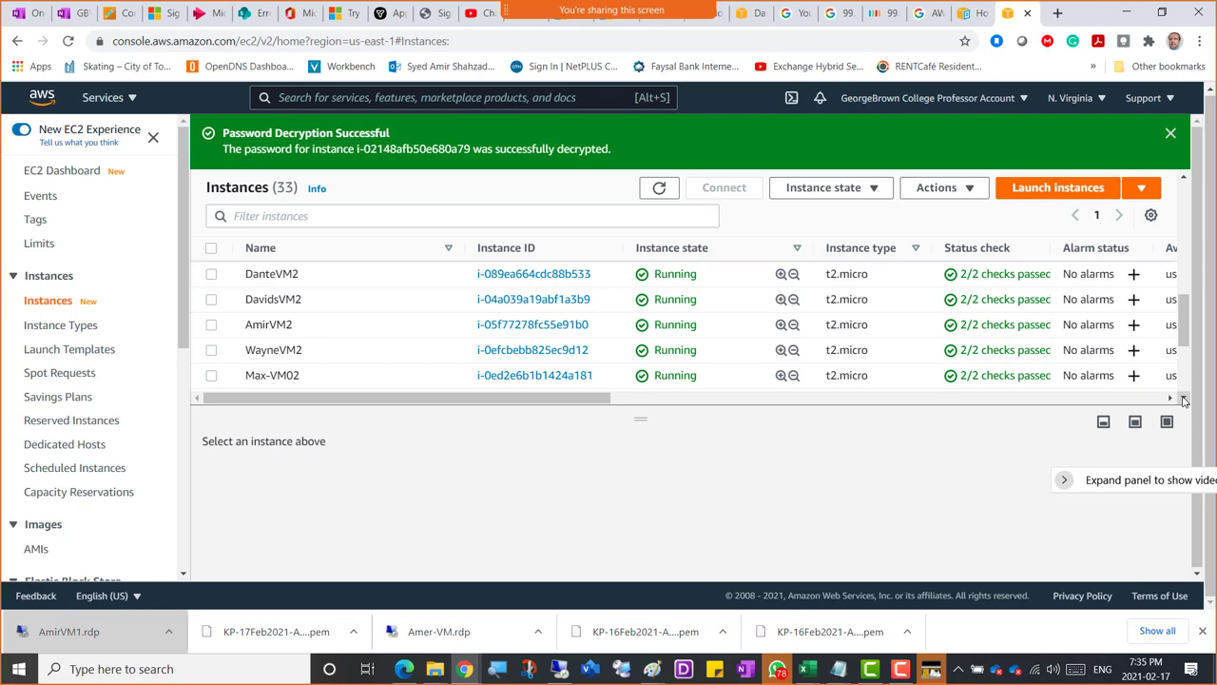
left_click(211, 325)
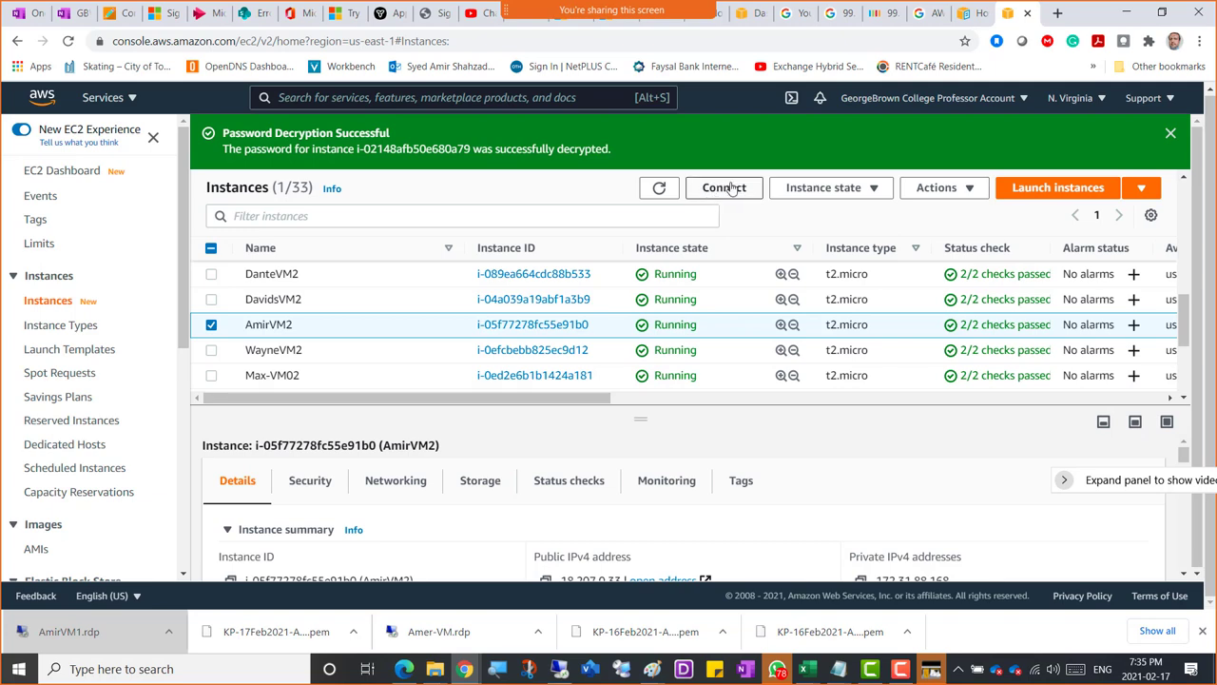
- Go from AmirVM2's RDP client connection options to its Get Windows password page
left_click(723, 192)
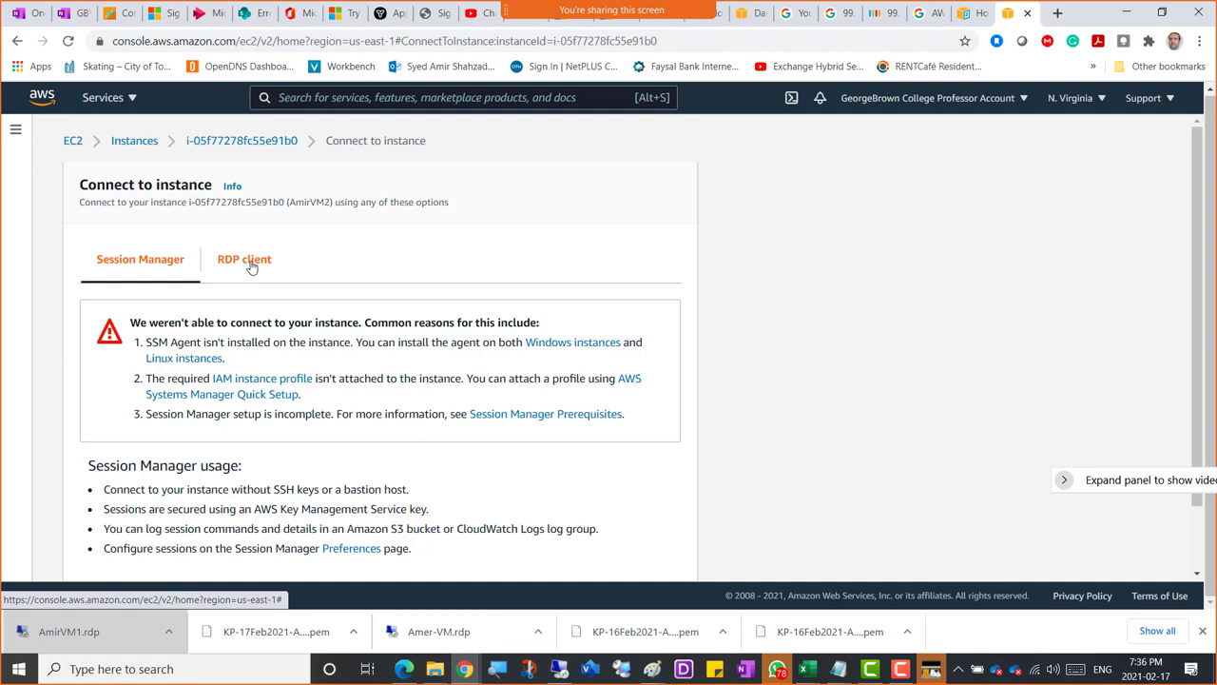
left_click(244, 270)
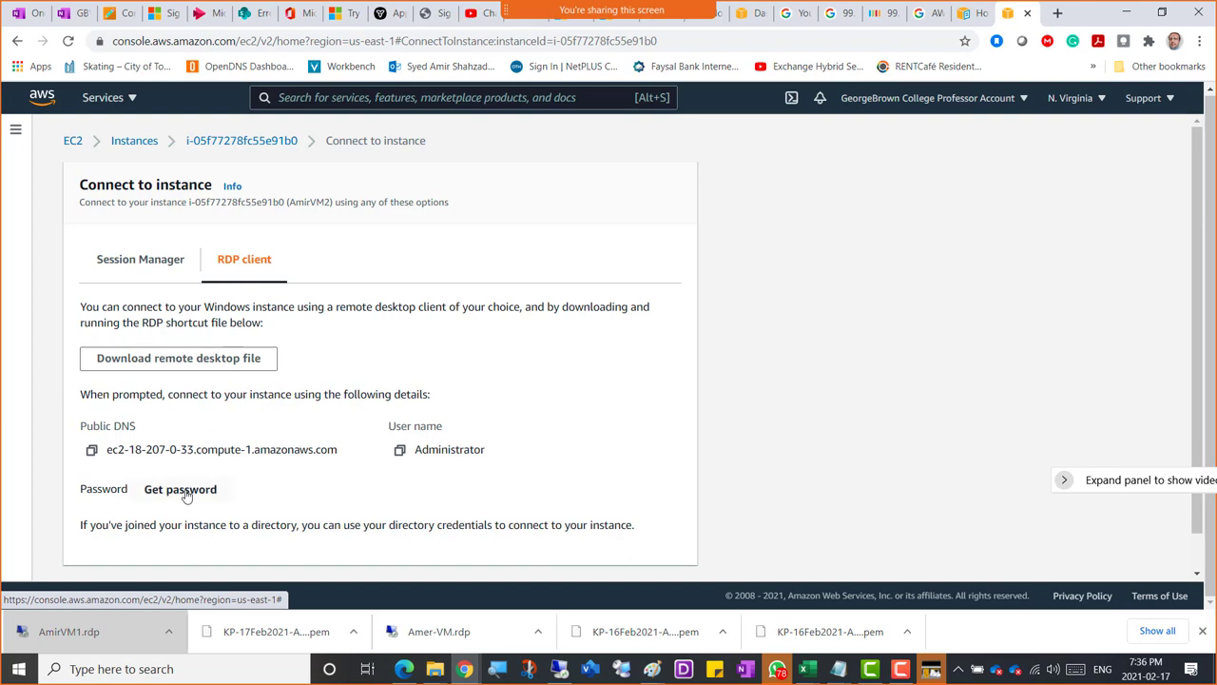
left_click(187, 491)
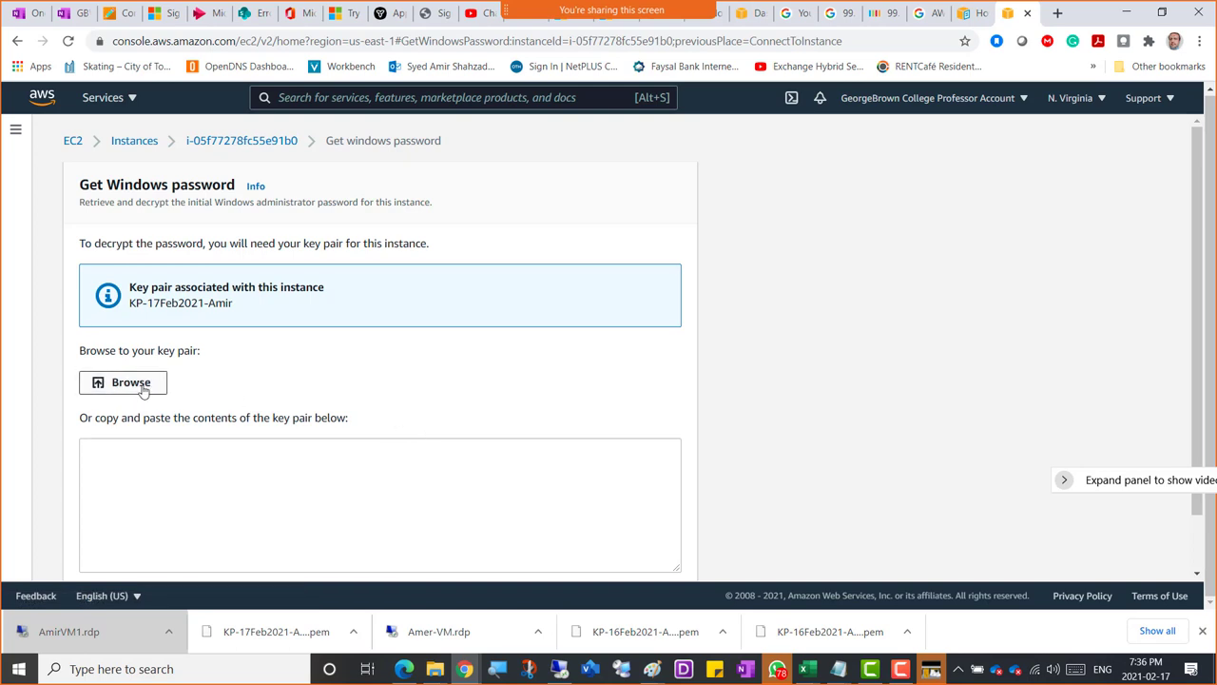
- Decrypt AmirVM2's password with the KP-17Feb2021-Amir .pem key and snip the credentials
left_click_drag(129, 306, 244, 311)
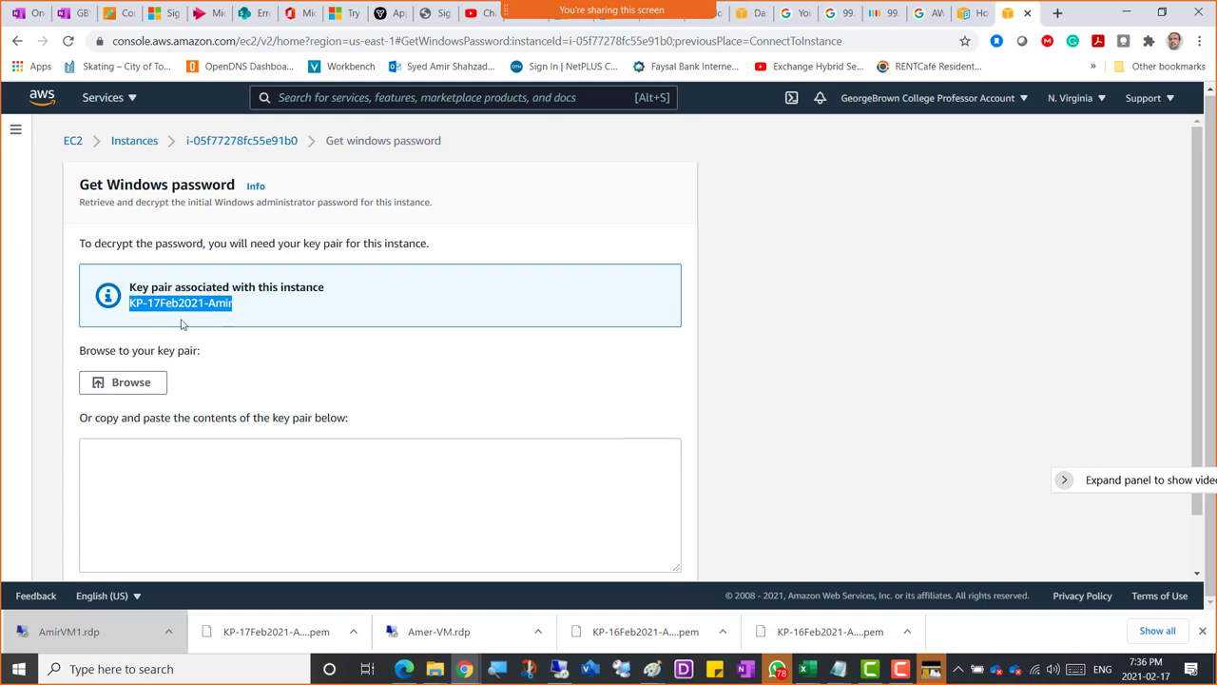
left_click(126, 385)
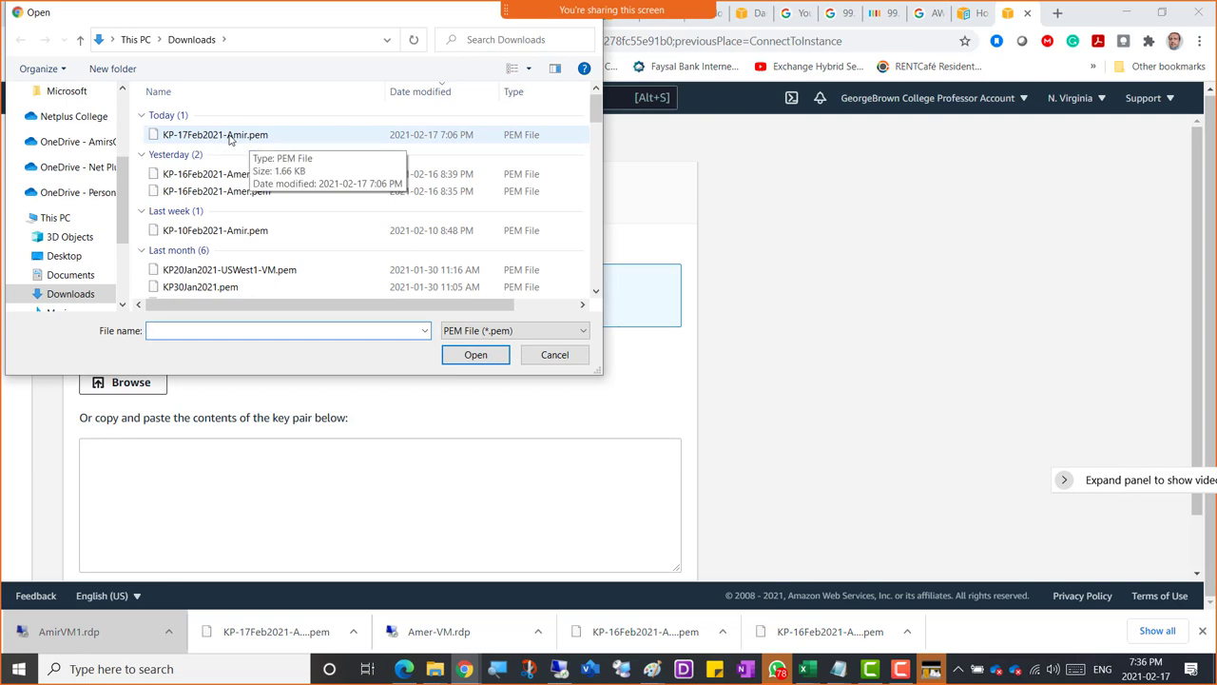
double_click(227, 140)
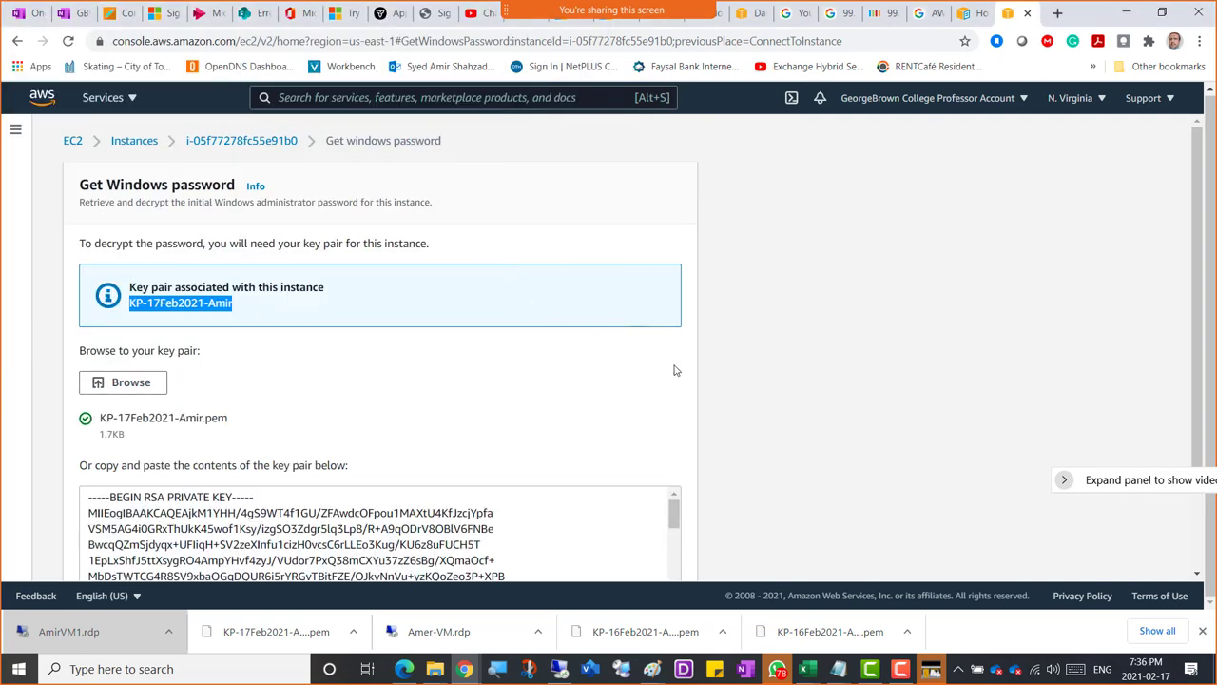
scroll(667, 374, "down", 2)
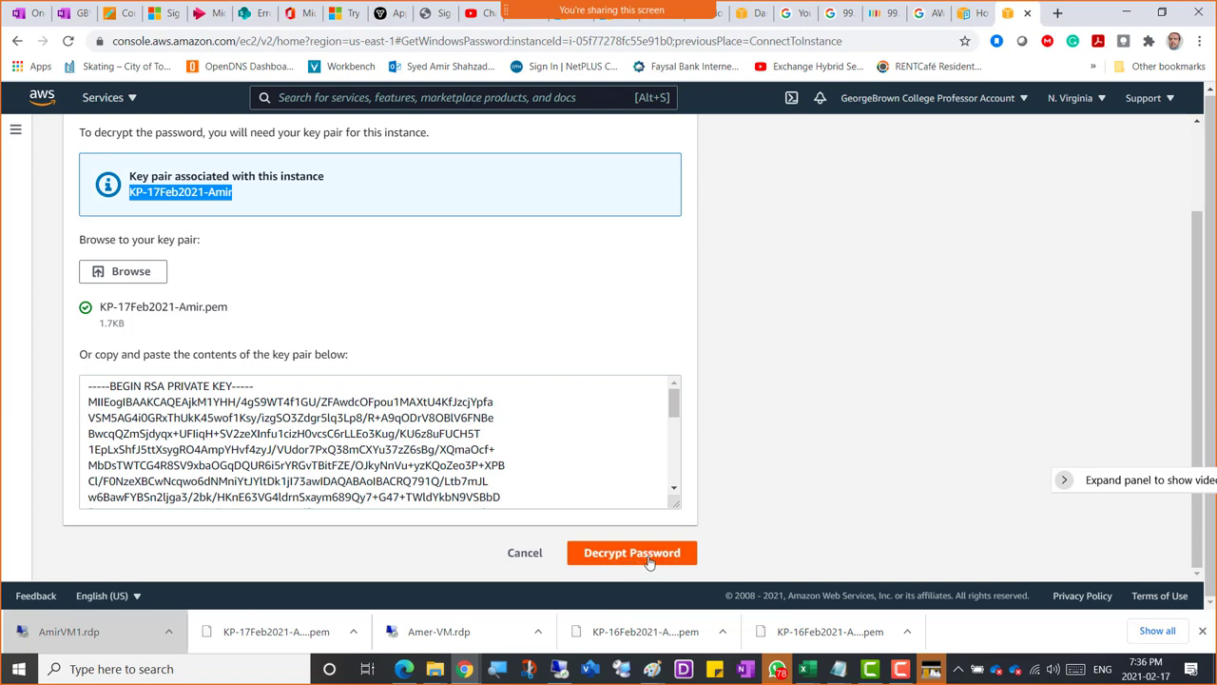
left_click(654, 562)
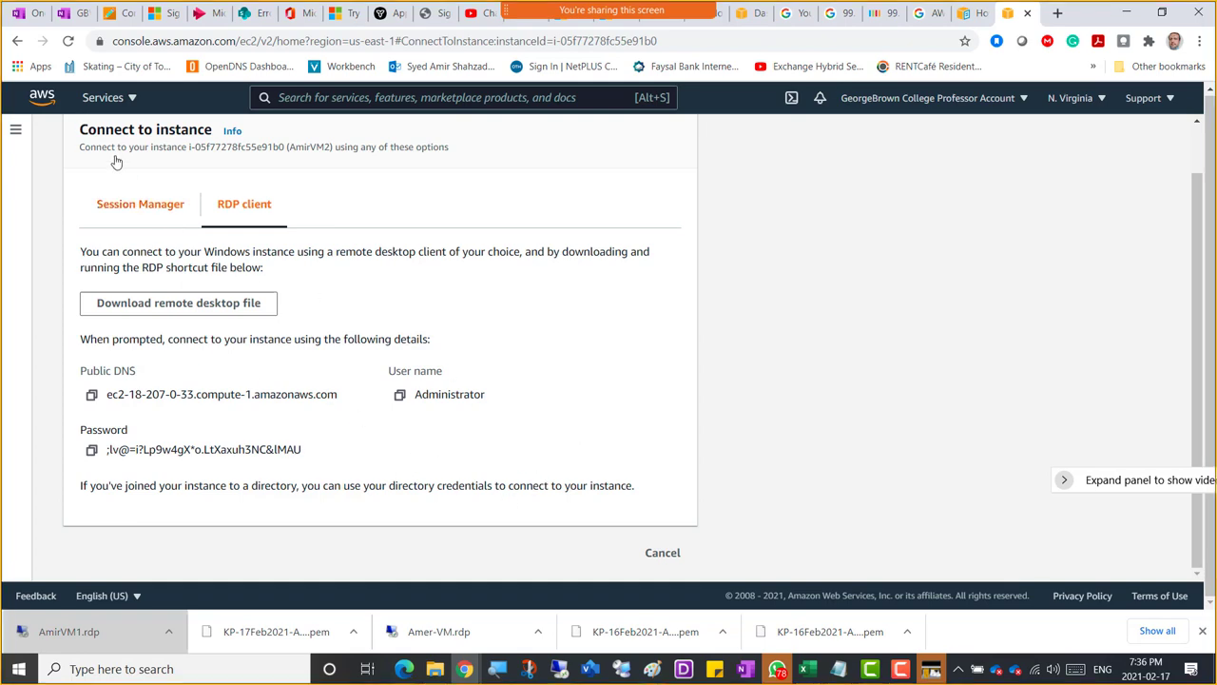
key("super+shift+s")
left_click_drag(24, 83, 1109, 544)
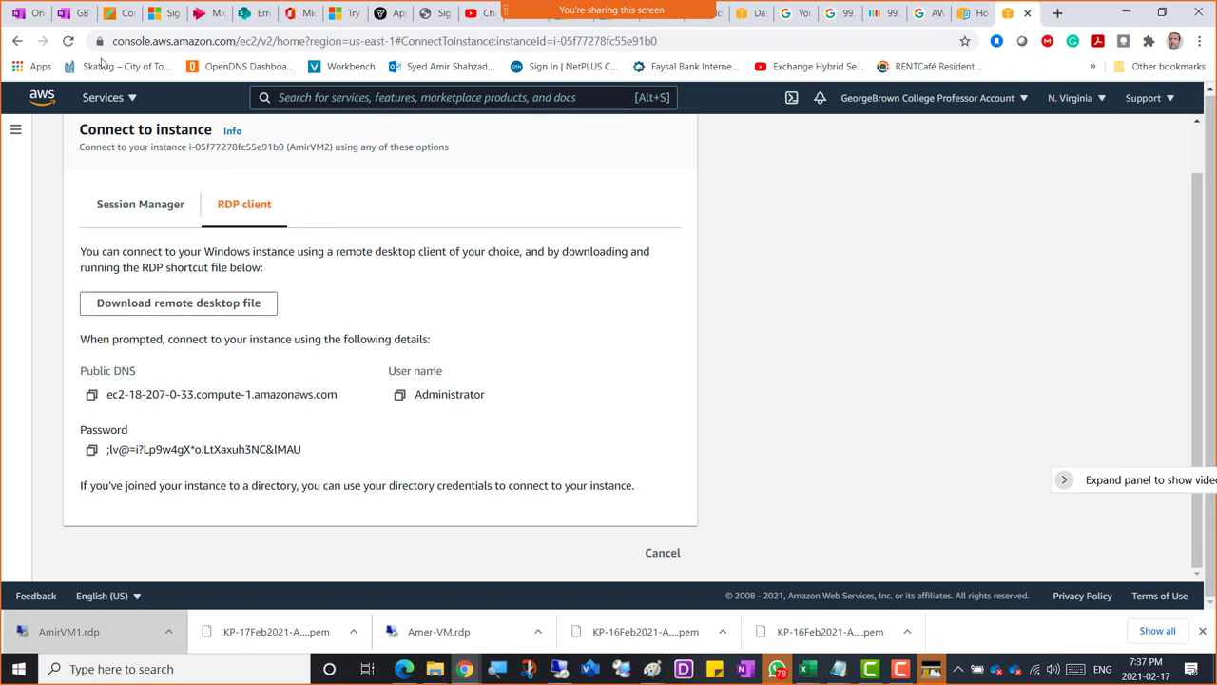
- In OneNote, add the bullet 'Screenshot 5 = Credentials of AmirVM2' and paste the credentials screenshot below it
left_click(76, 12)
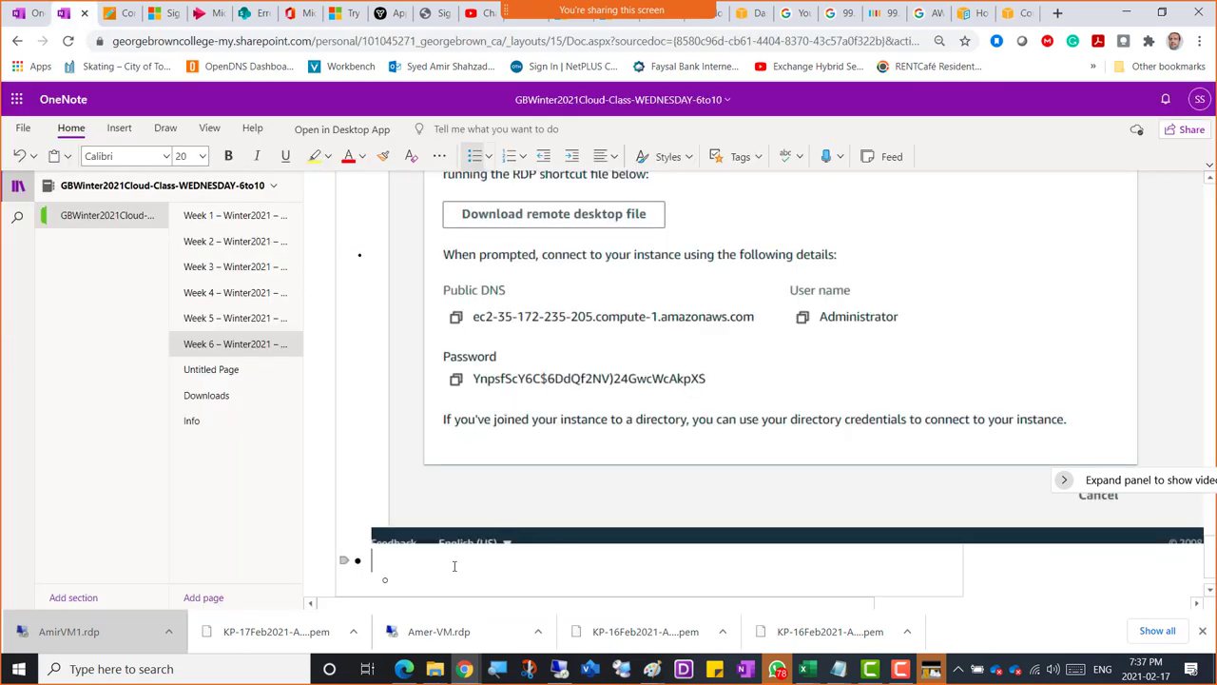
type("Scre")
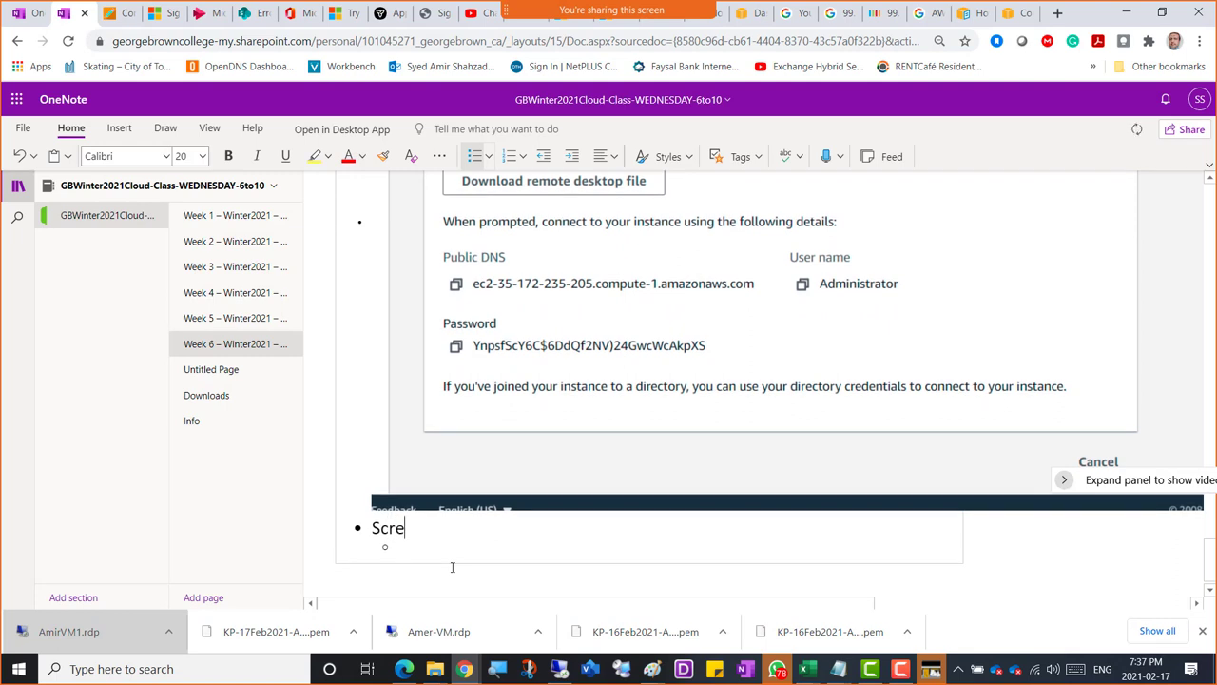
type("enshot 5 = Crede")
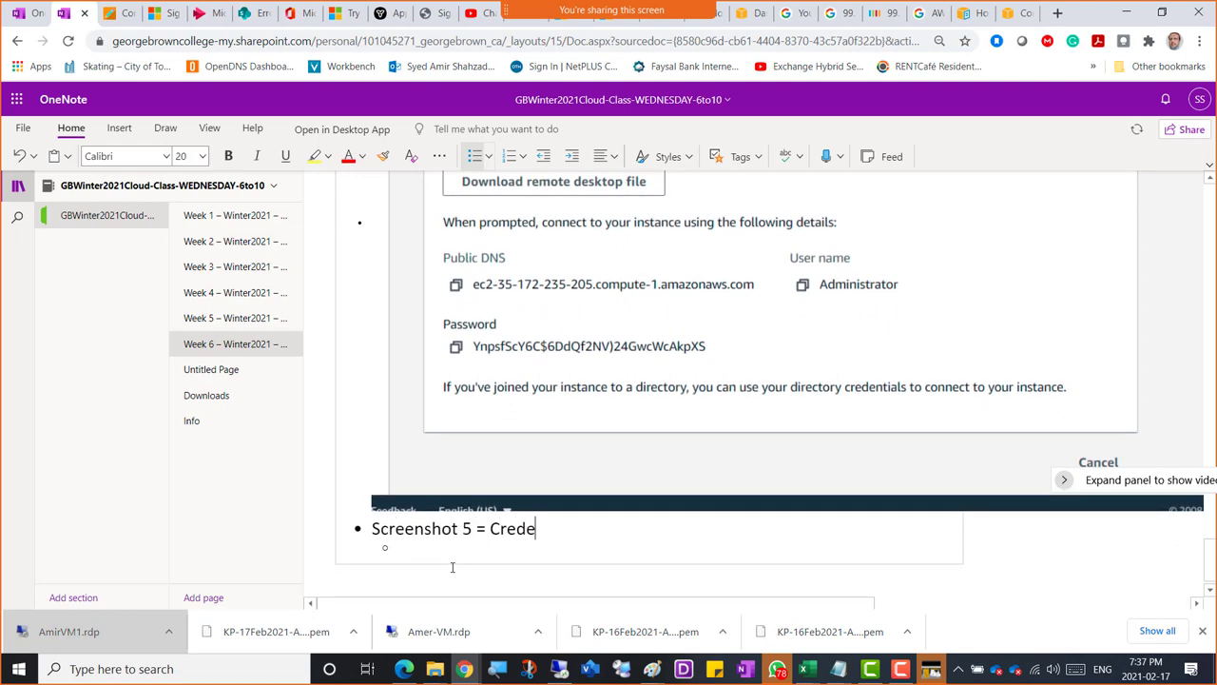
type("ntials of Am")
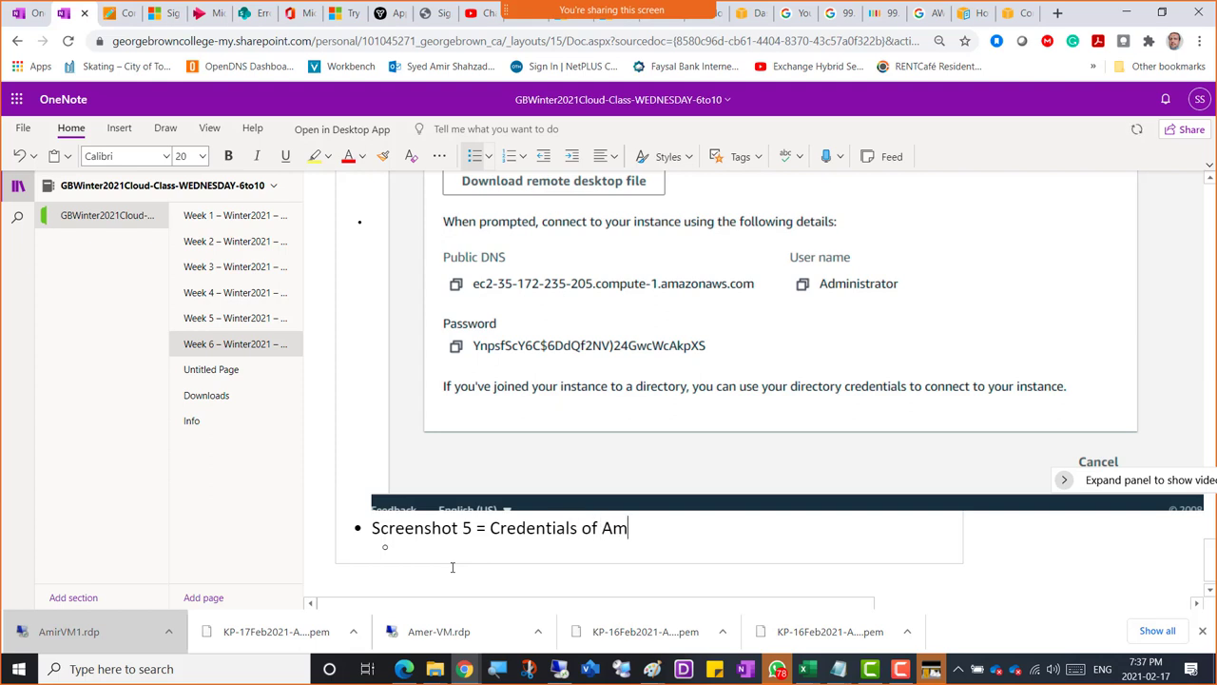
type("irVM2")
key("Return")
key("ctrl+v")
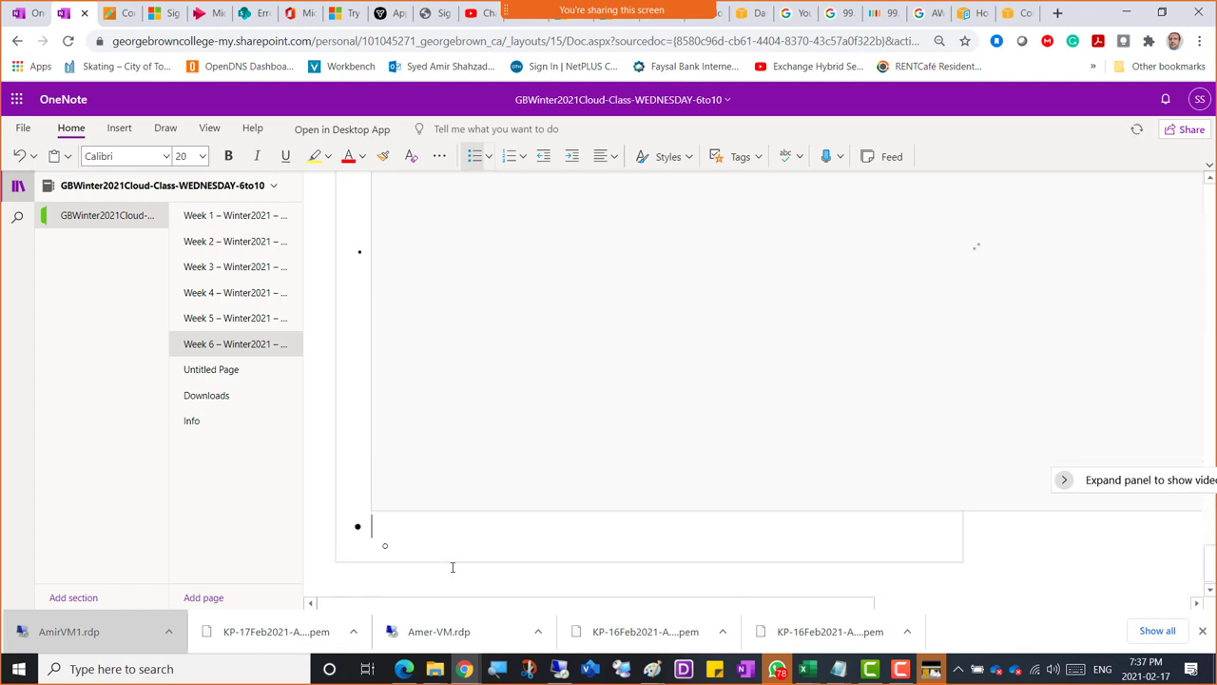
scroll(498, 406, "up", 4)
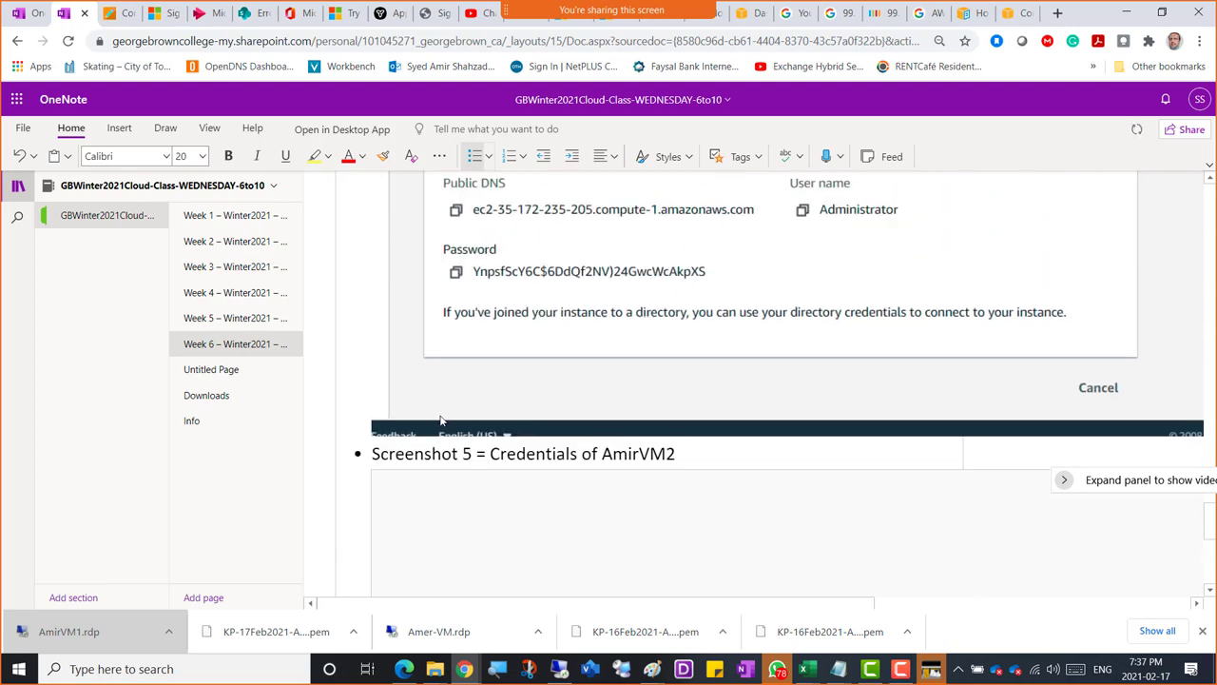
left_click_drag(405, 455, 672, 462)
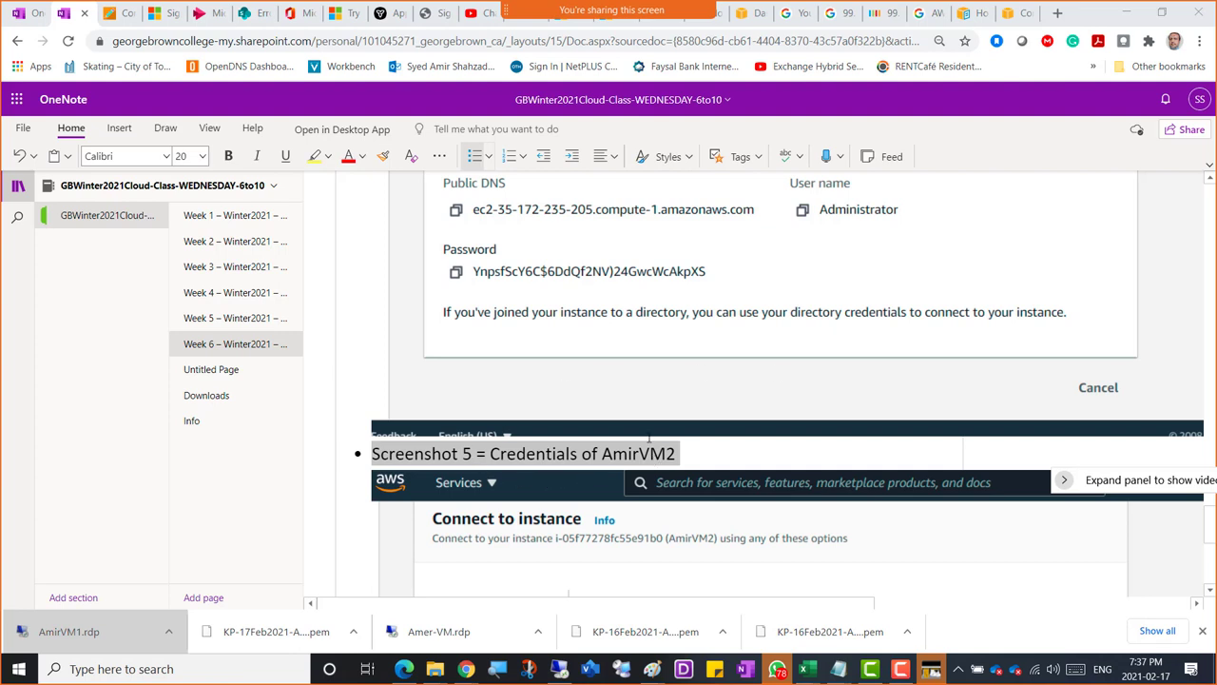
left_click(1012, 13)
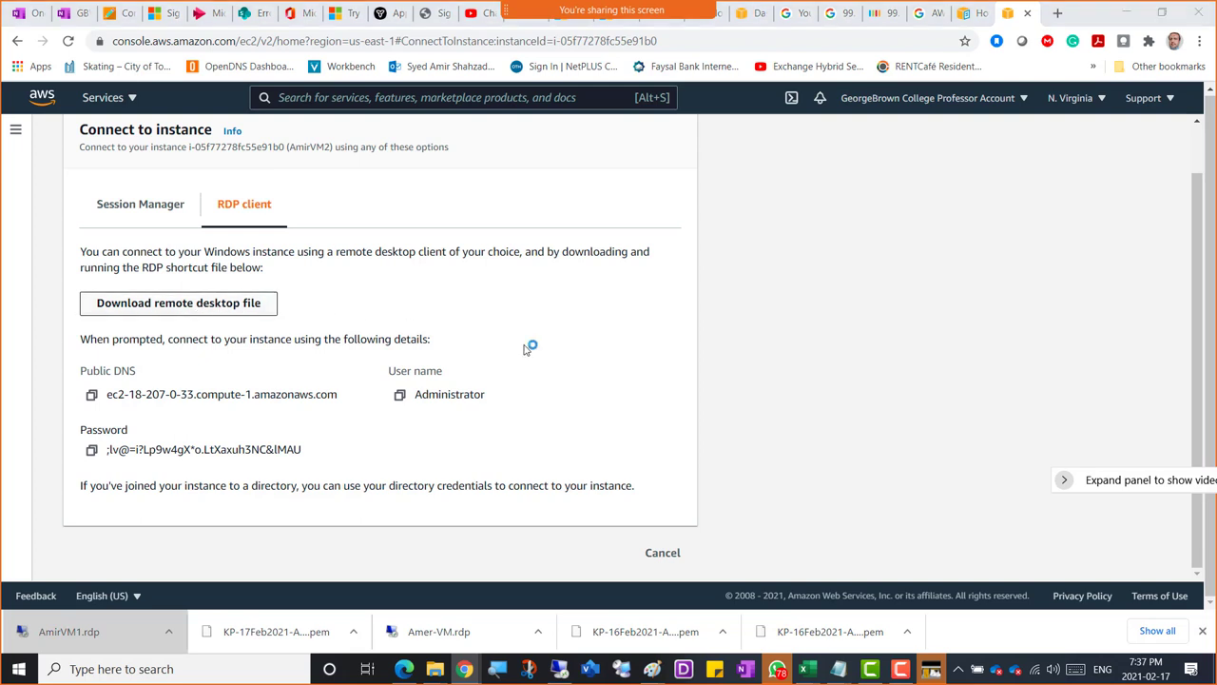
- Download and open AmirVM2.rdp, accepting the unverified remote connection
left_click(476, 355)
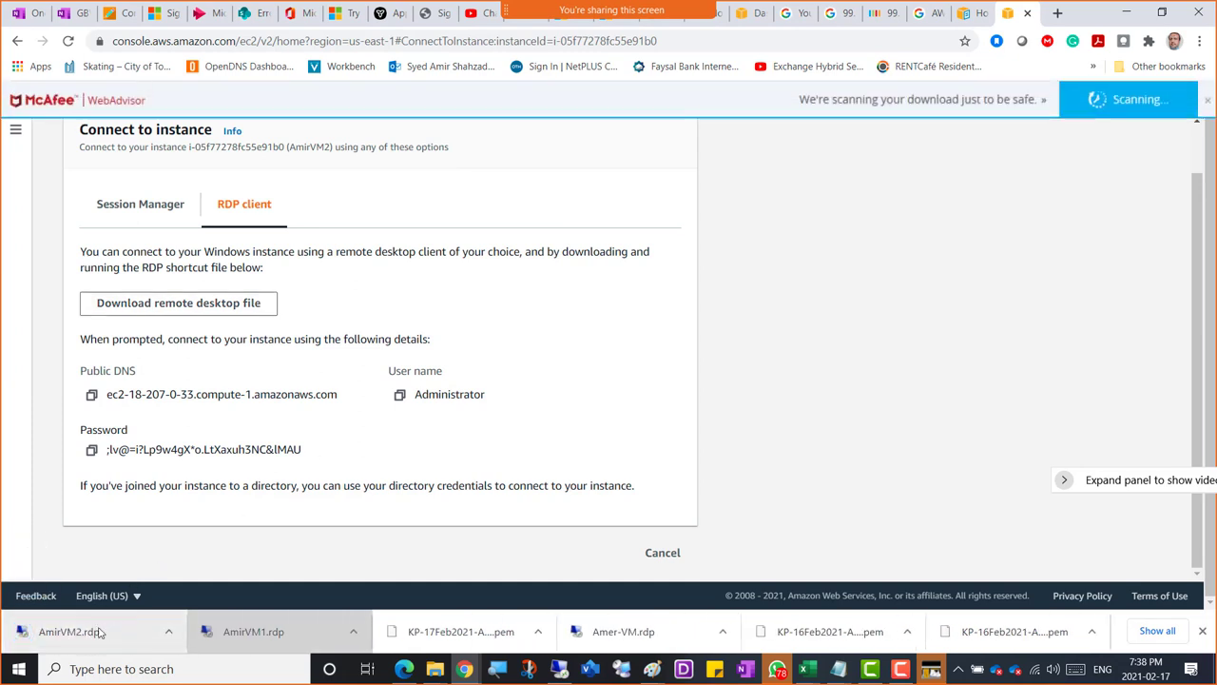
left_click(100, 631)
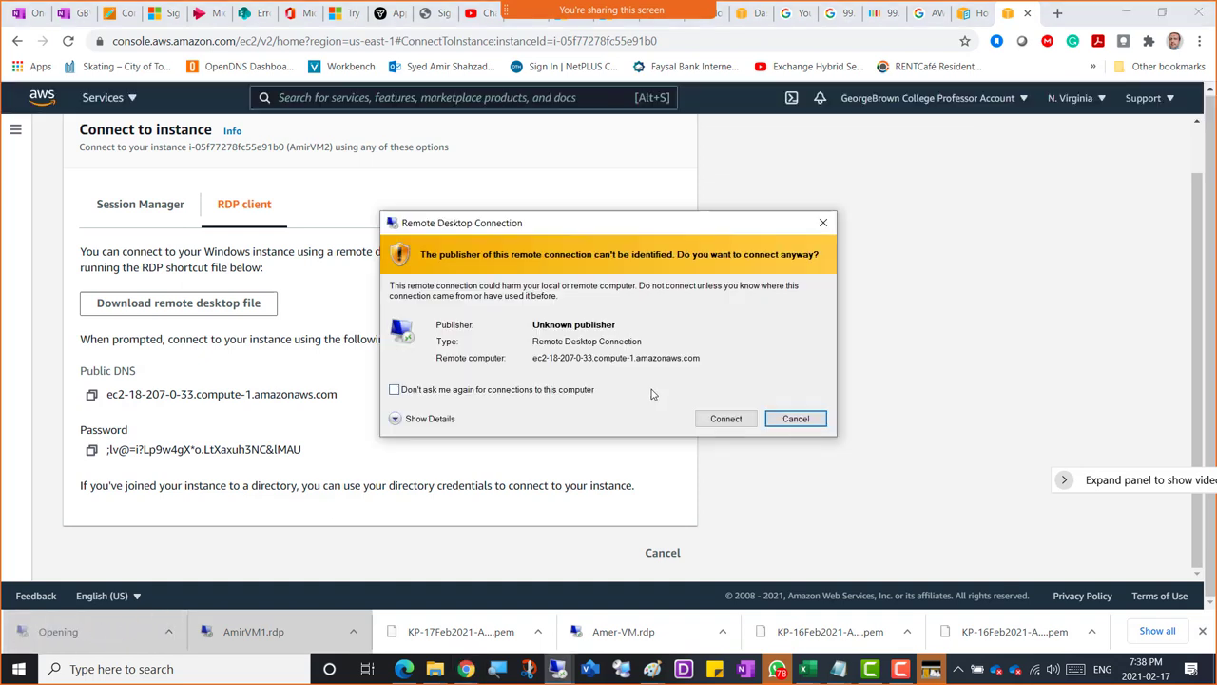
left_click(726, 419)
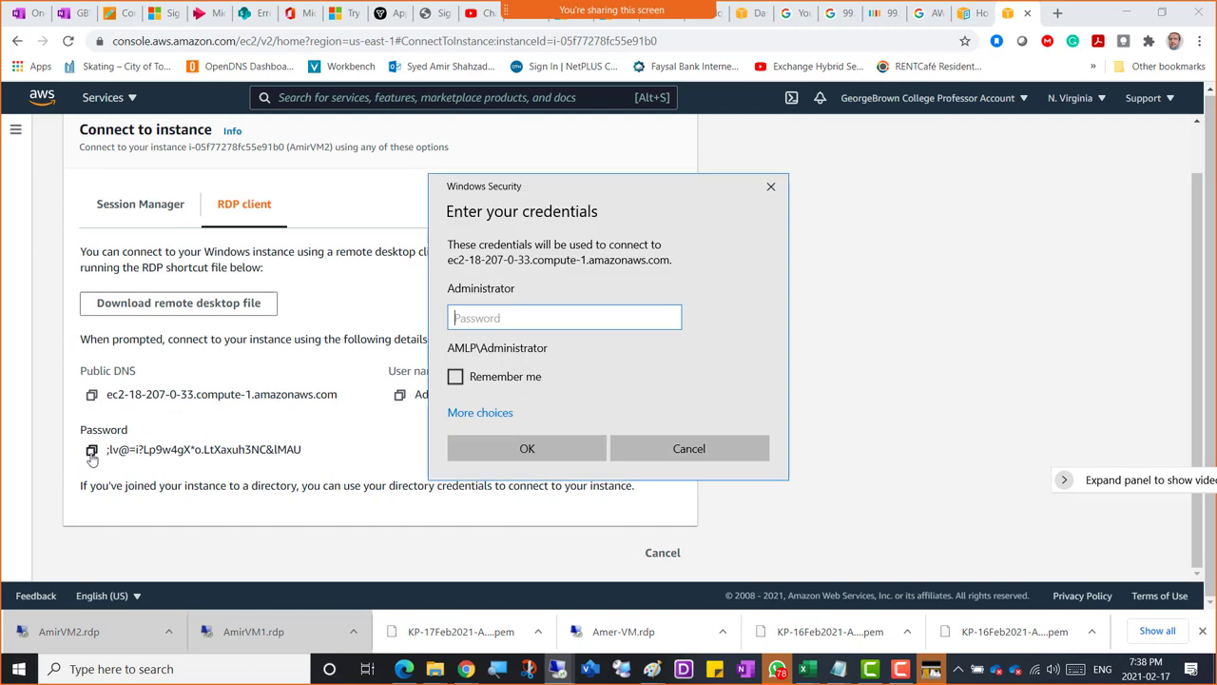
- Copy the decrypted Administrator password and paste it into the Windows Security prompt to sign in
left_click(92, 453)
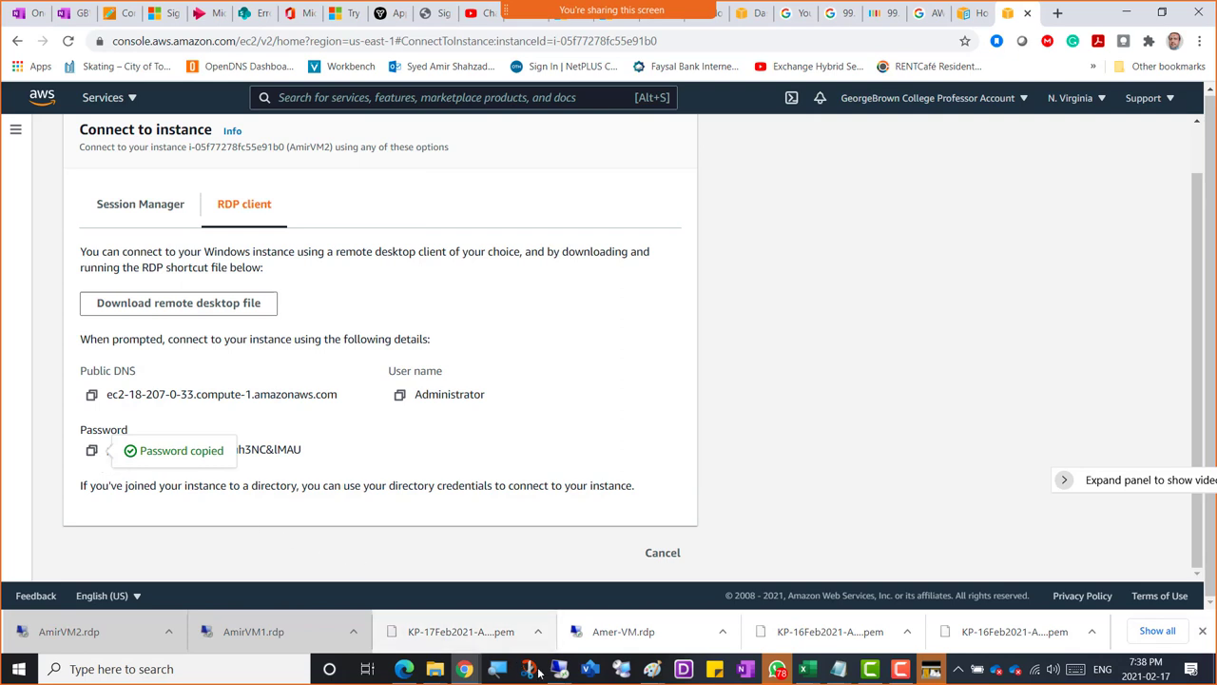
mouse_move(565, 674)
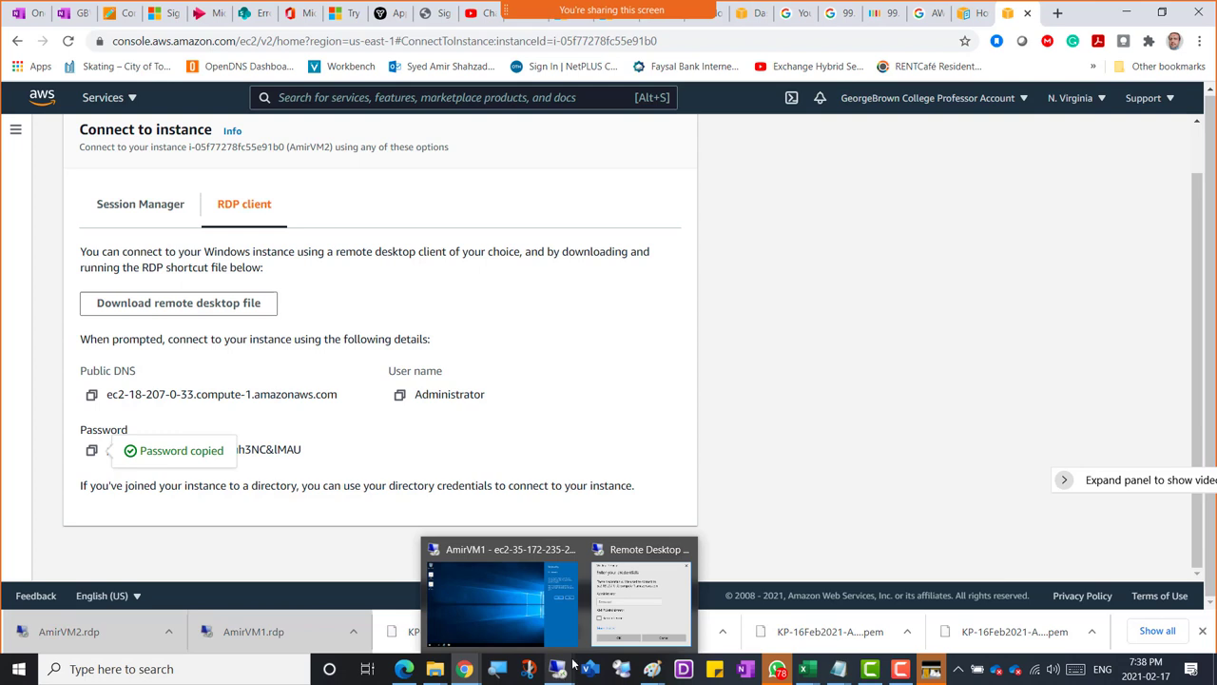
left_click(641, 552)
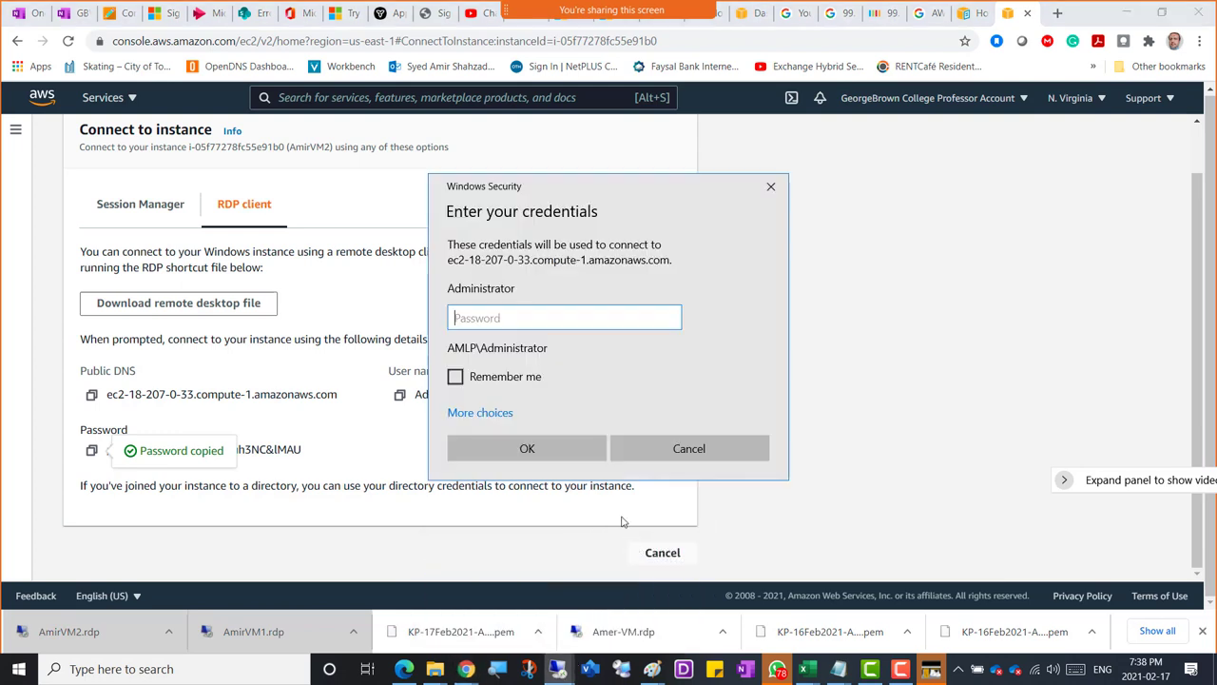
right_click(503, 318)
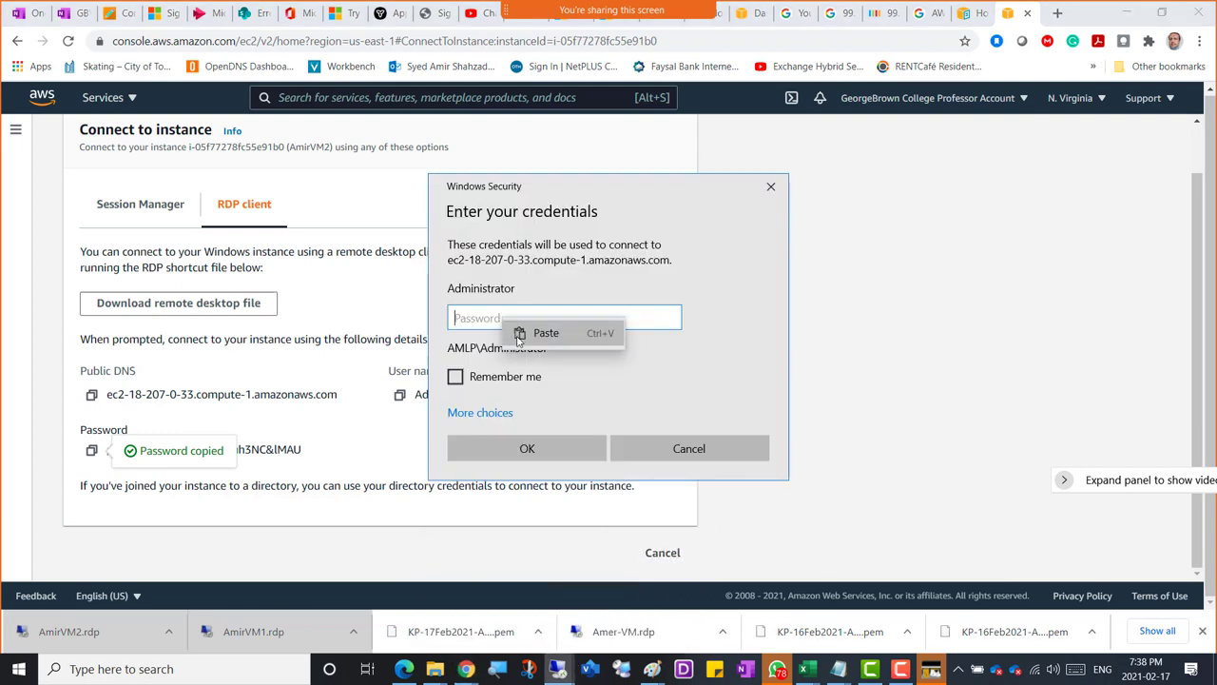
left_click(543, 334)
left_click(519, 464)
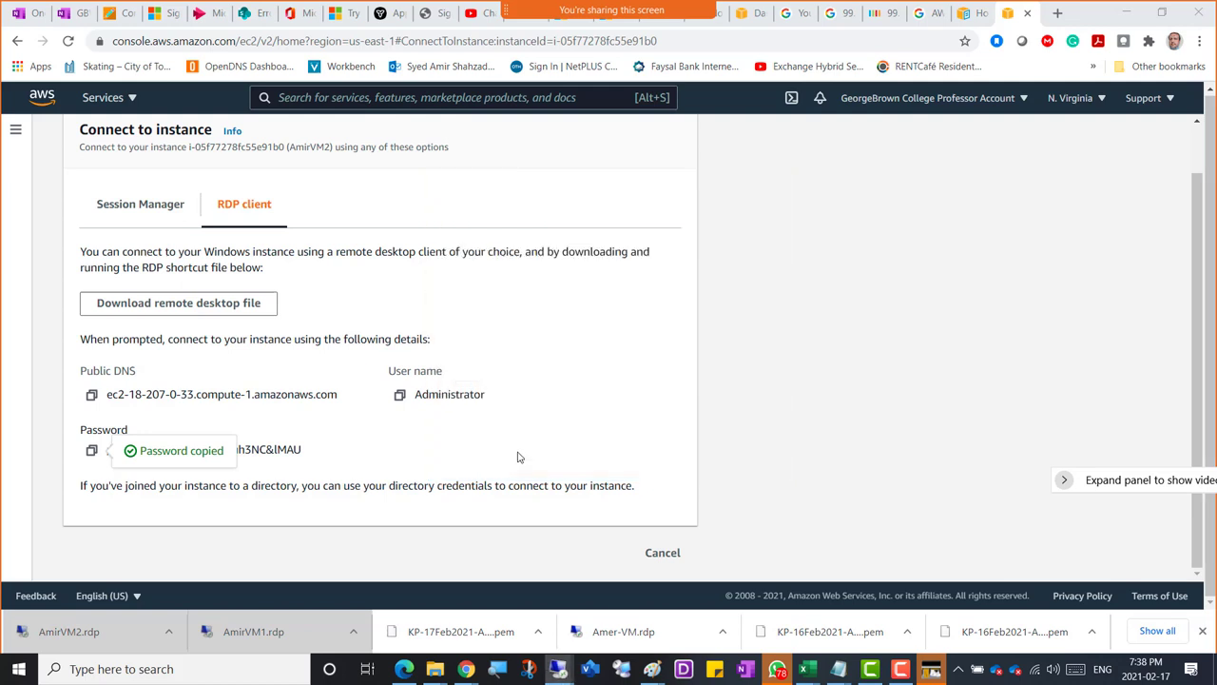
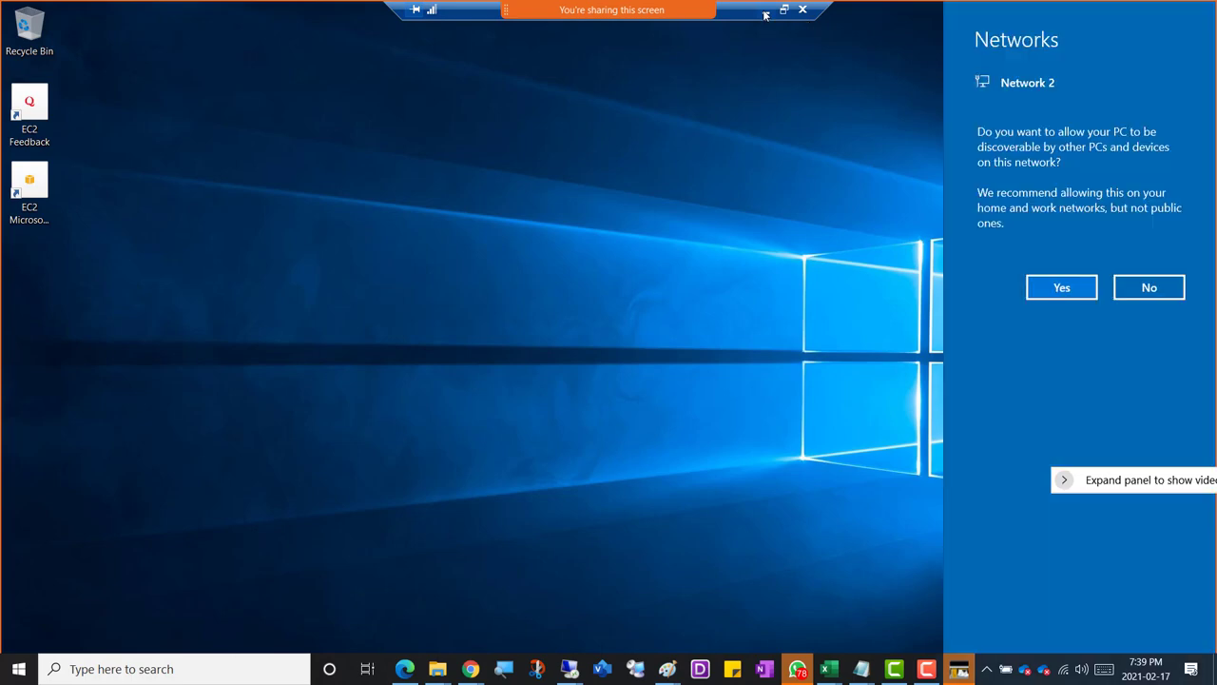
- Minimize the remote session and return to the OneNote page showing the AmirVM2 credentials screenshot
left_click(765, 14)
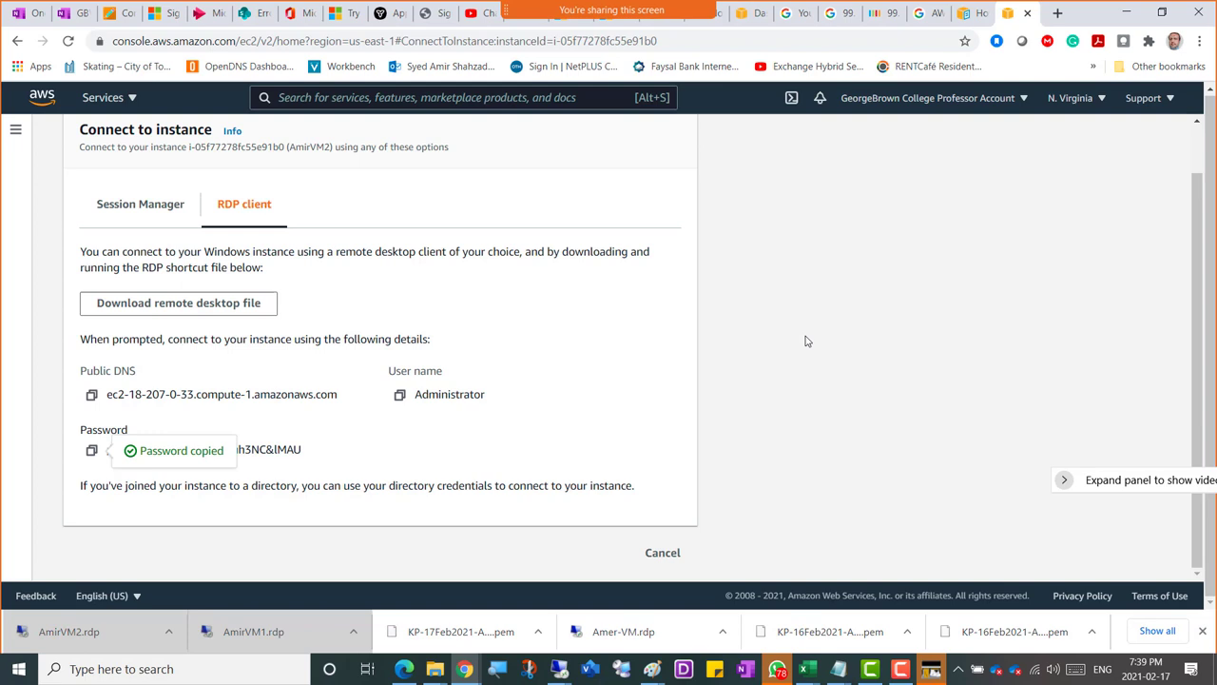
left_click(76, 13)
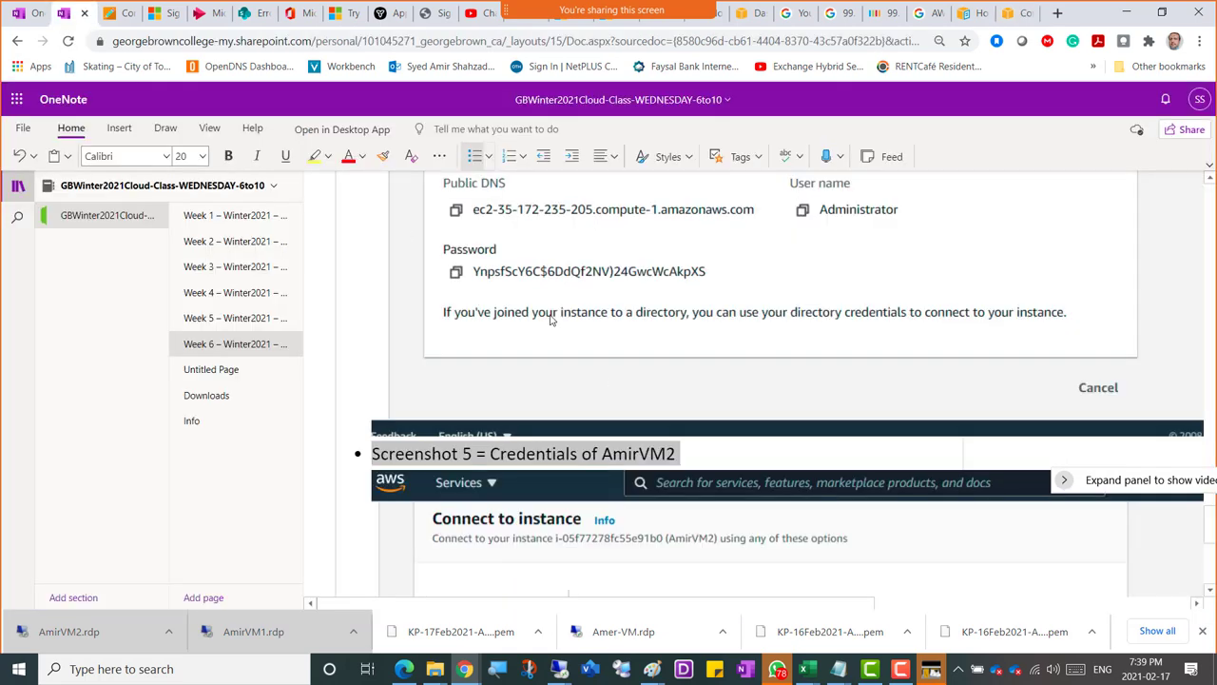
- Add a '----Break--------Class Starts at 8pm----------' bullet below the screenshot, then start a new bullet
scroll(618, 485, "down", 5)
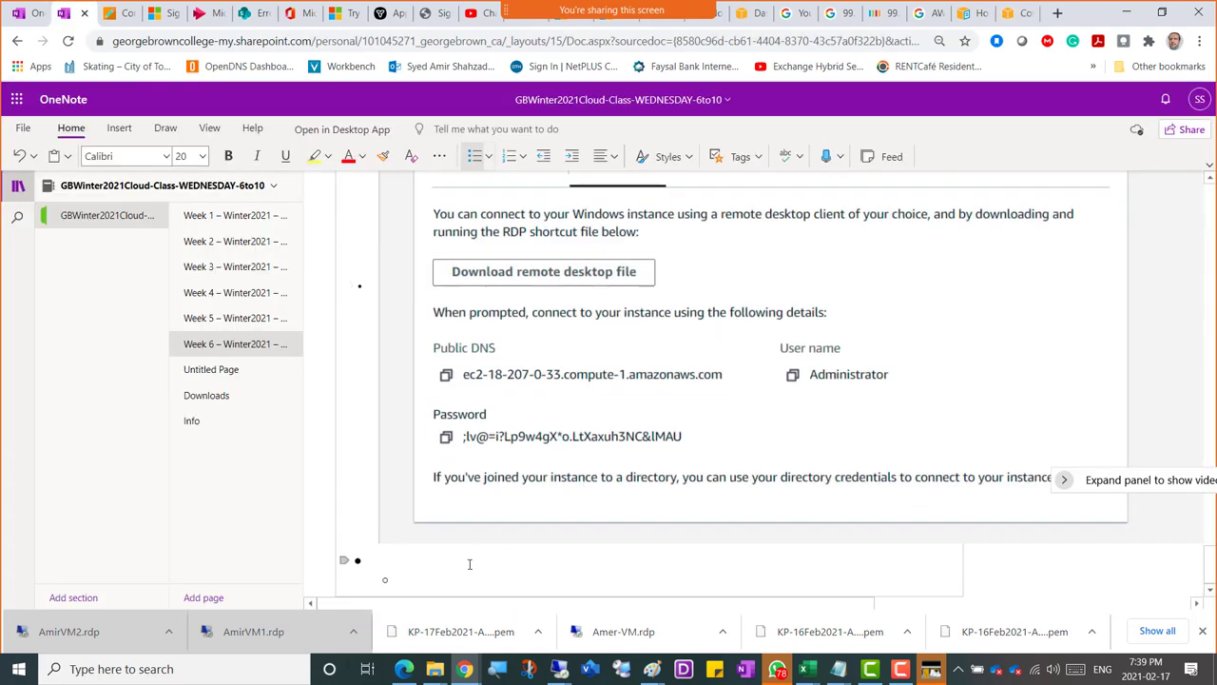
type("----")
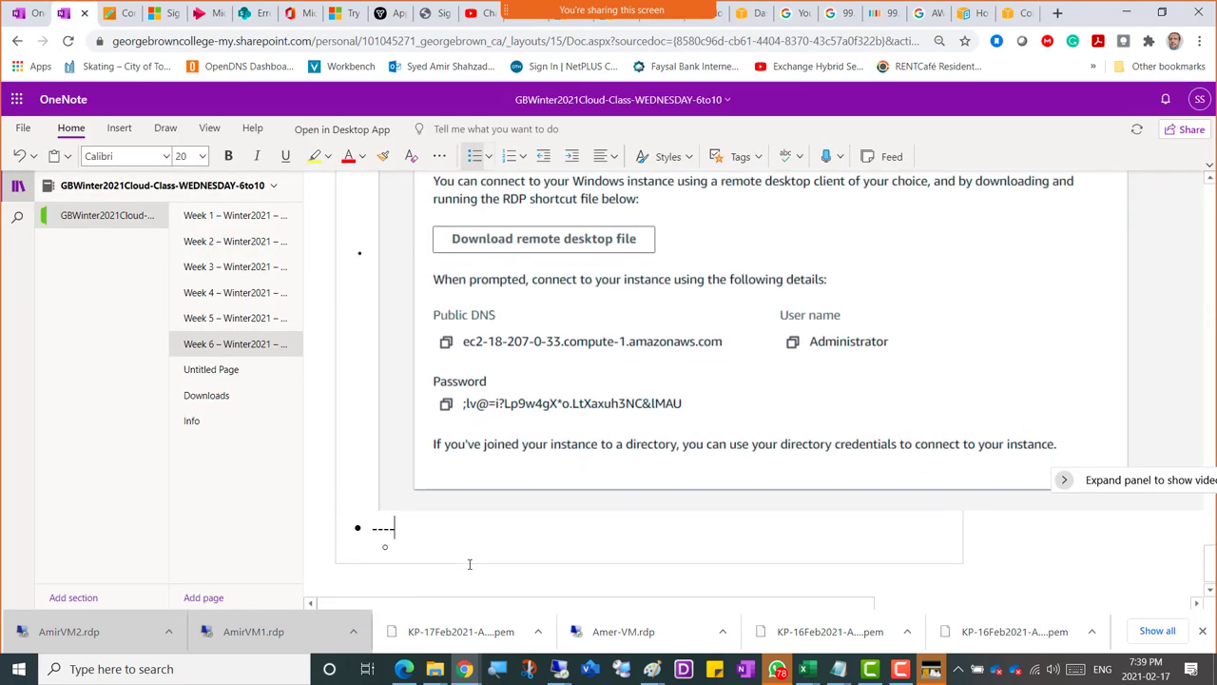
type("Break--------")
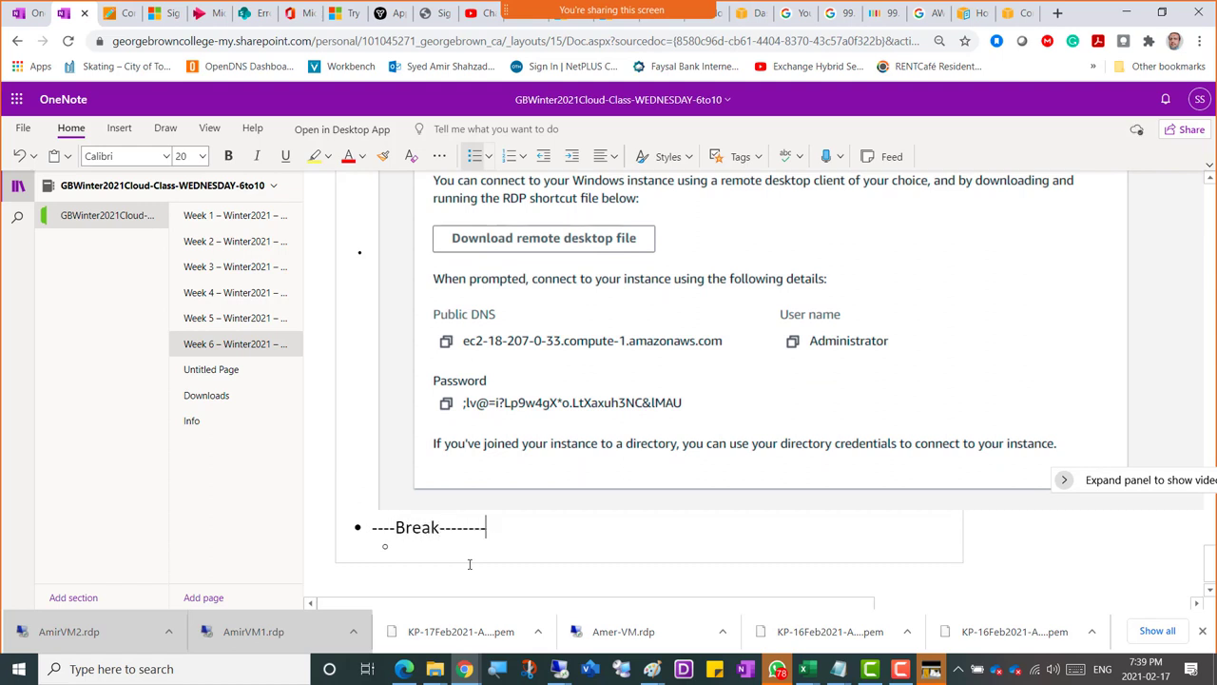
type("Class Start")
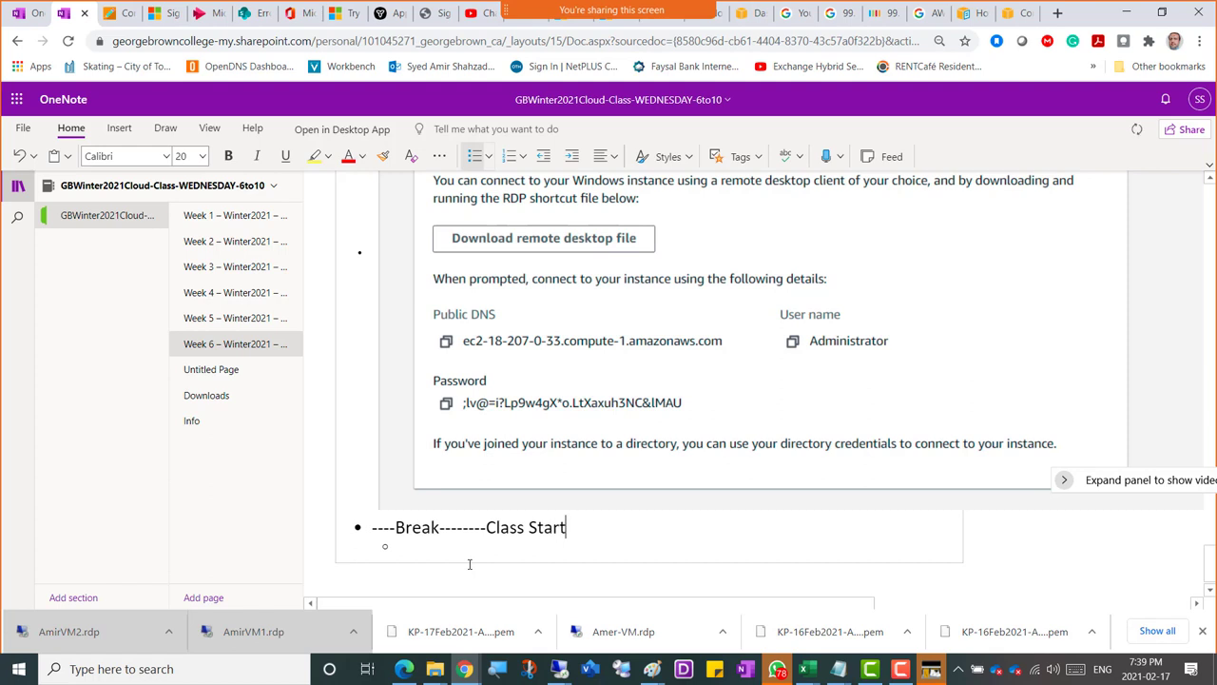
type("s at 8pm----------")
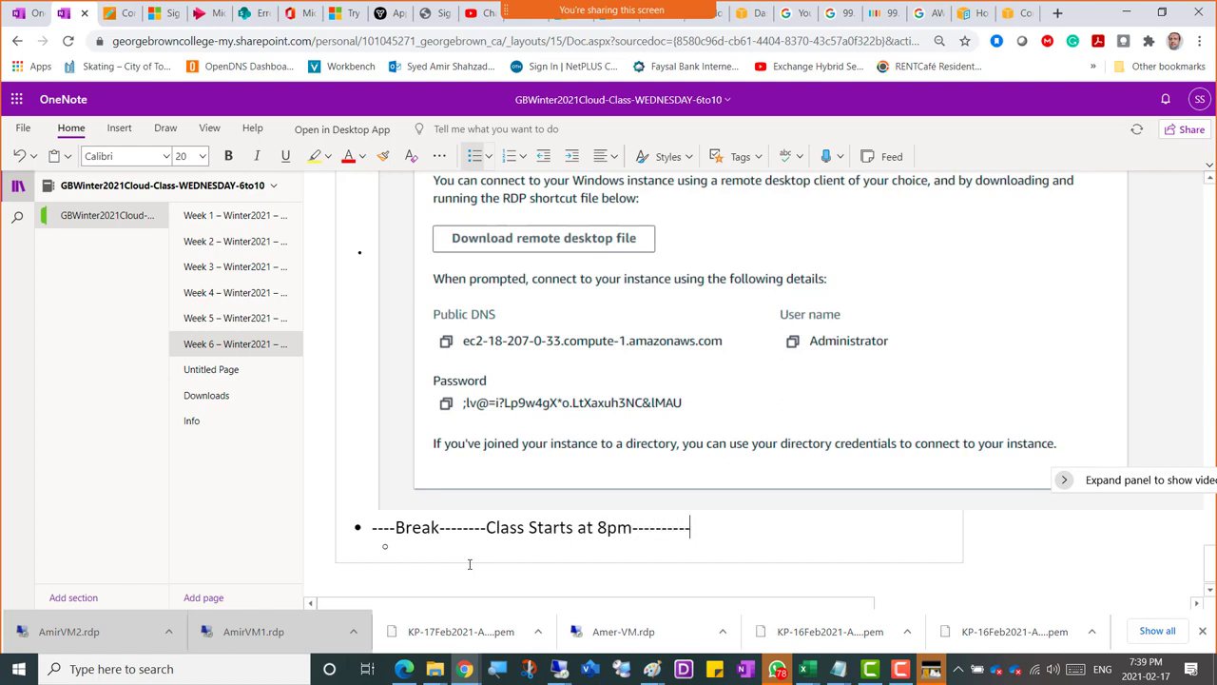
key("Return")
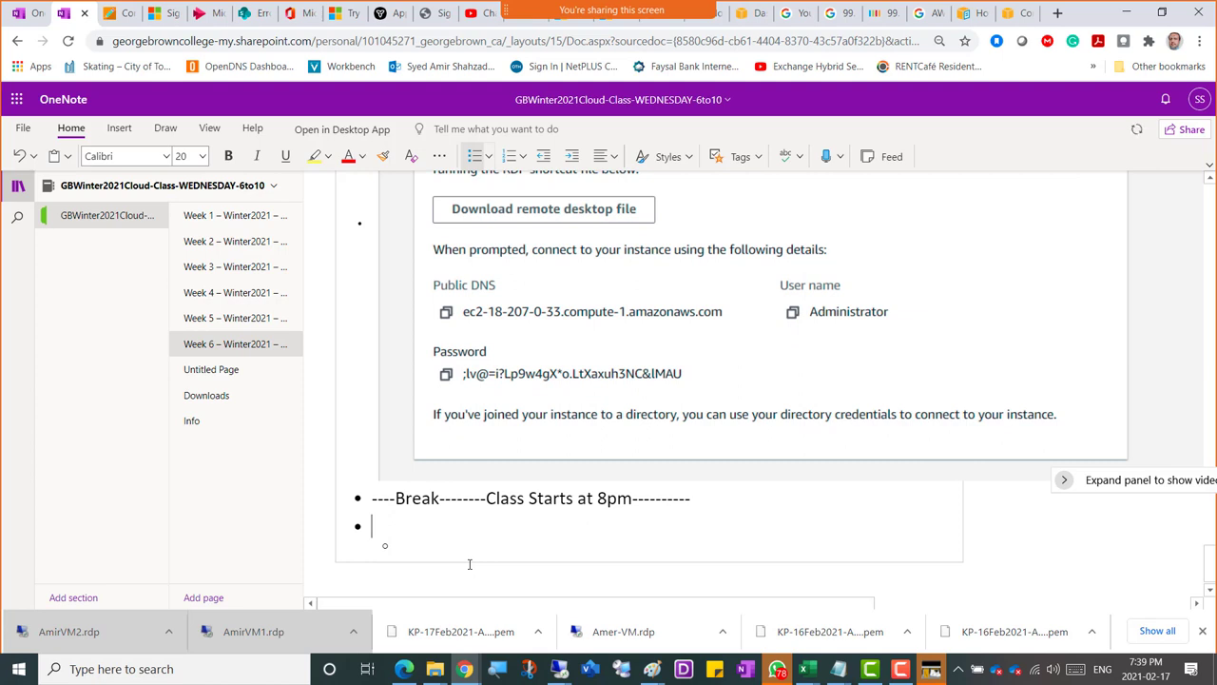
- Move the screen recorder's controls to the centre and pause the recording for the break
mouse_move(899, 676)
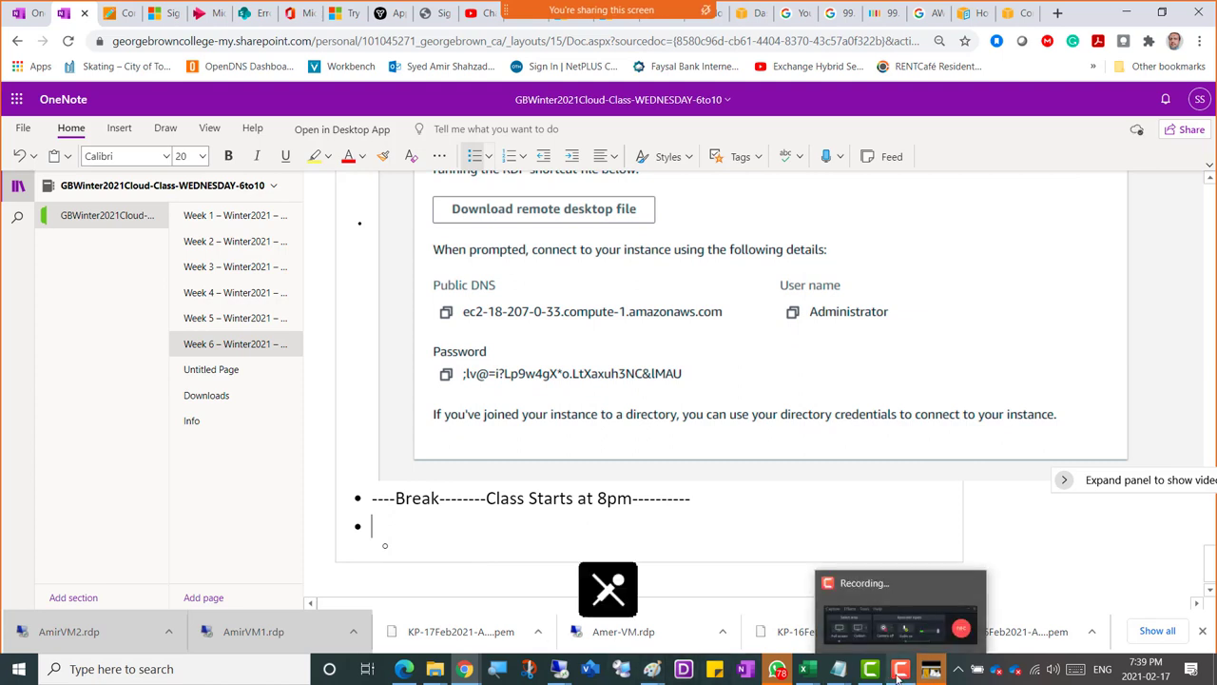
left_click(898, 677)
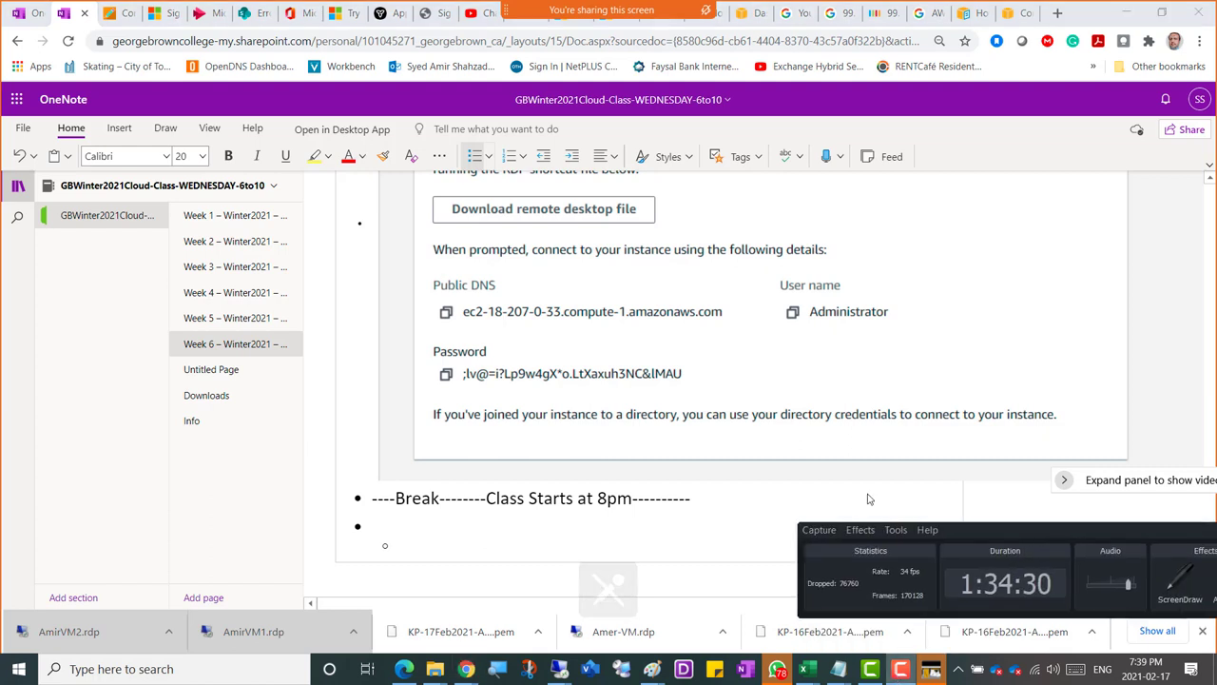
left_click_drag(1033, 531, 494, 398)
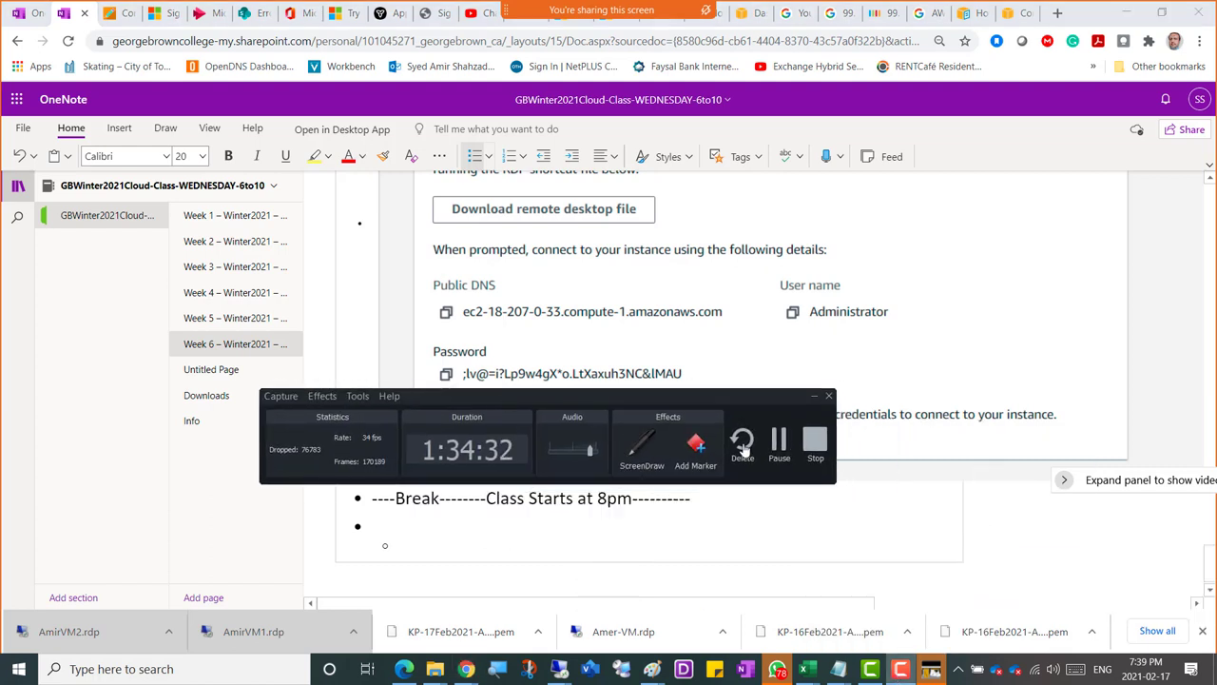
left_click(779, 442)
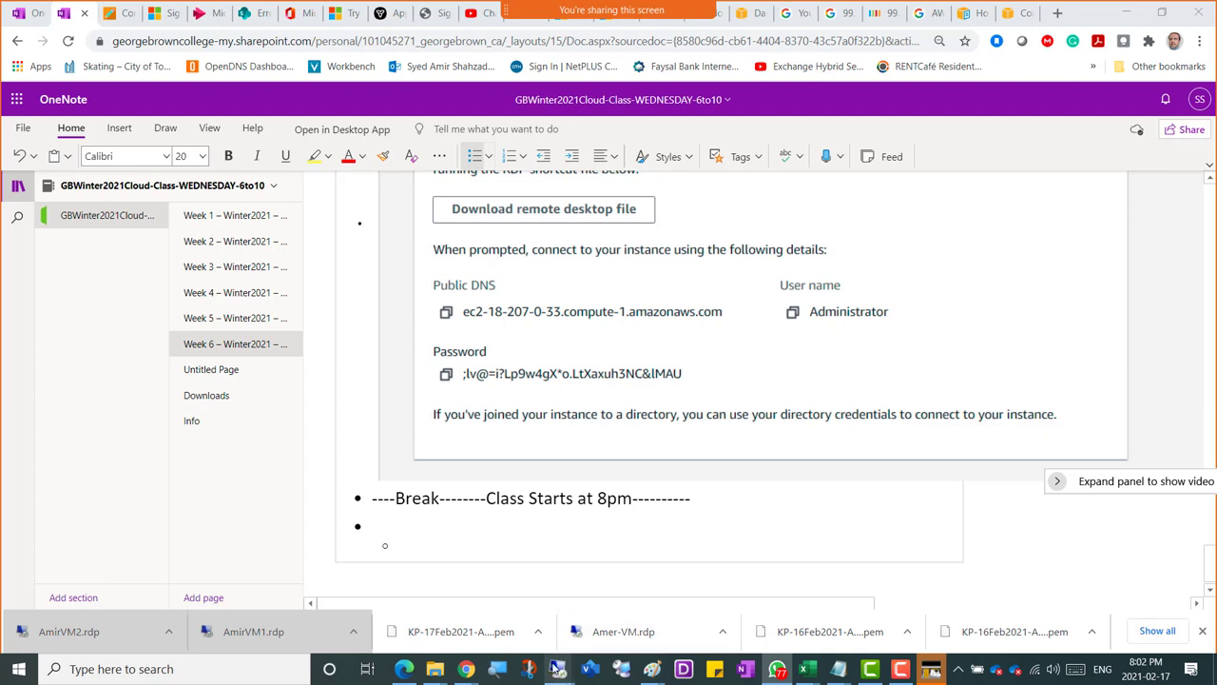
- Bring up the AmirVM1 session, dismiss its network discovery prompt, and minimize it again
left_click(559, 670)
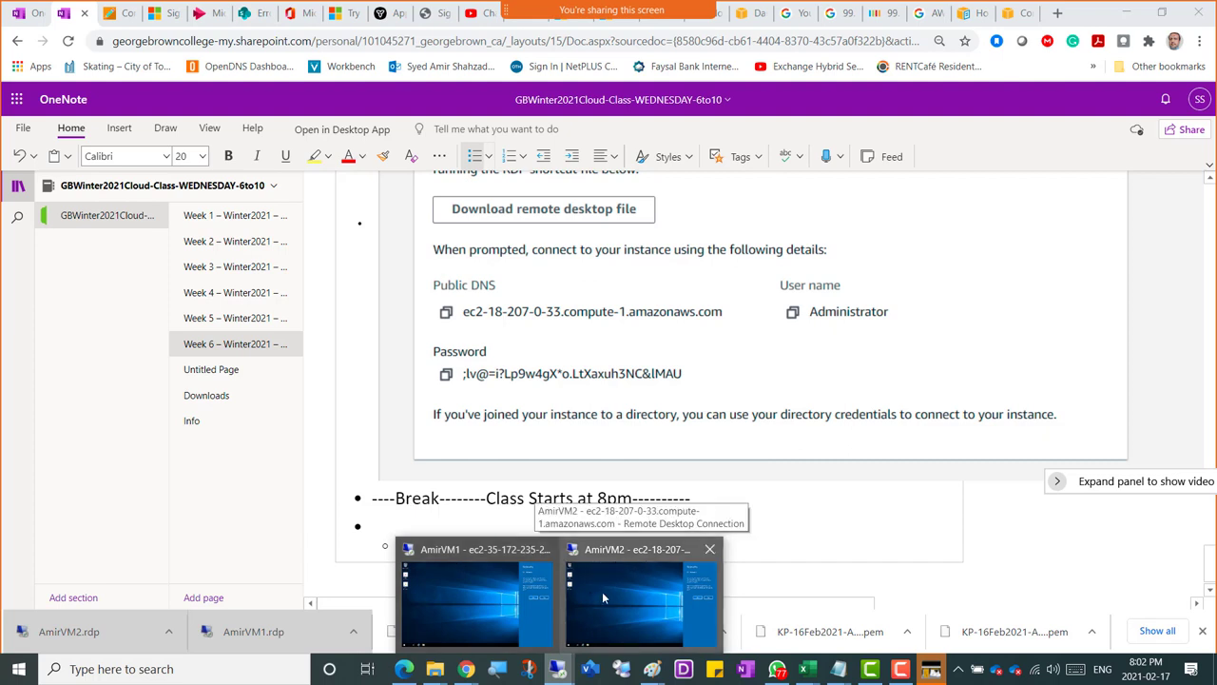
left_click(461, 603)
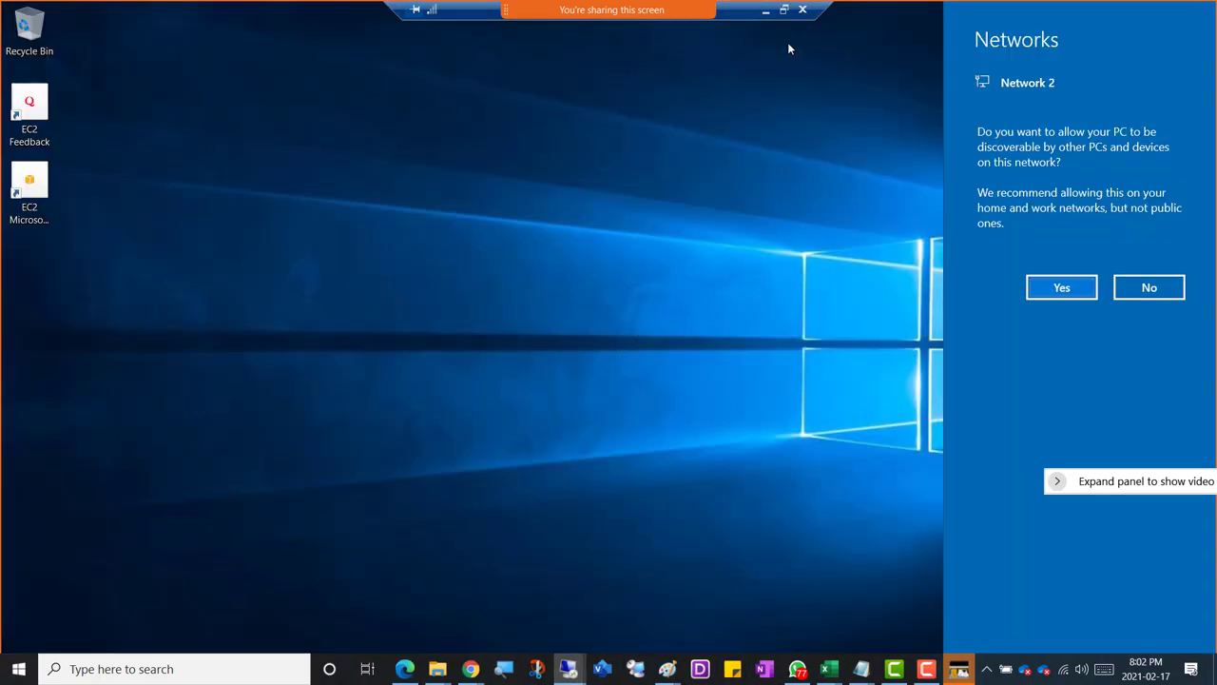
left_click(745, 266)
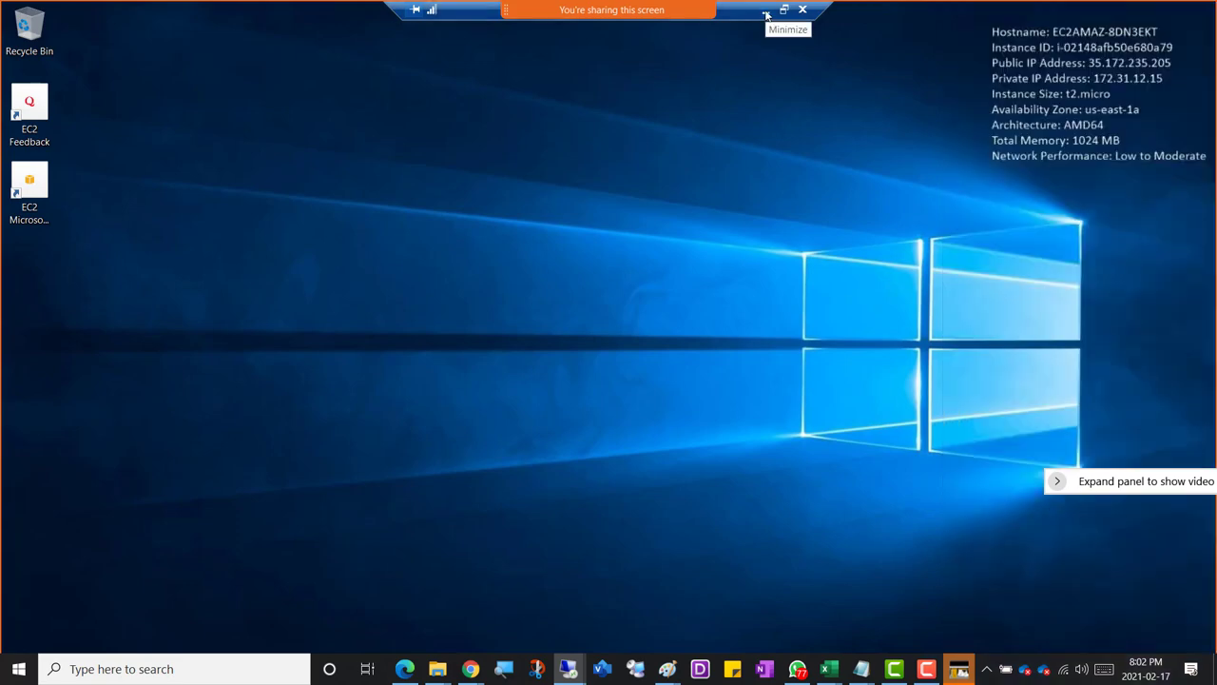
left_click(767, 11)
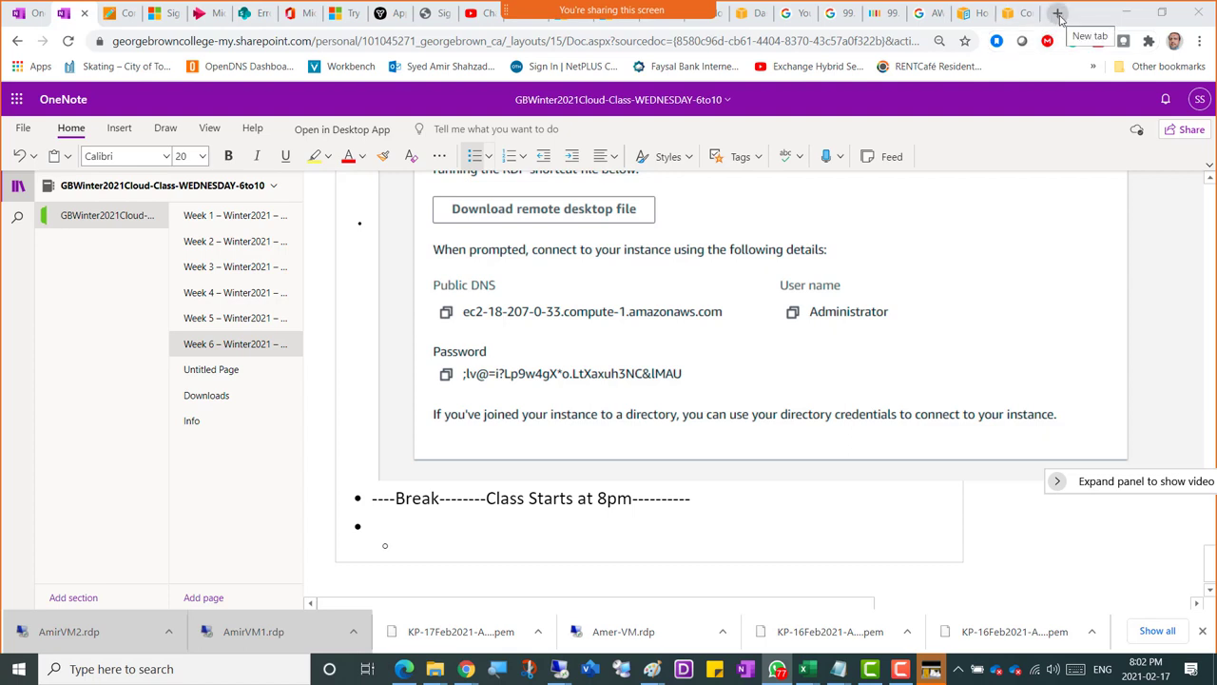
- Search 'azure load balancer lab' in a new tab and open the public load balancer quickstart
left_click(1058, 18)
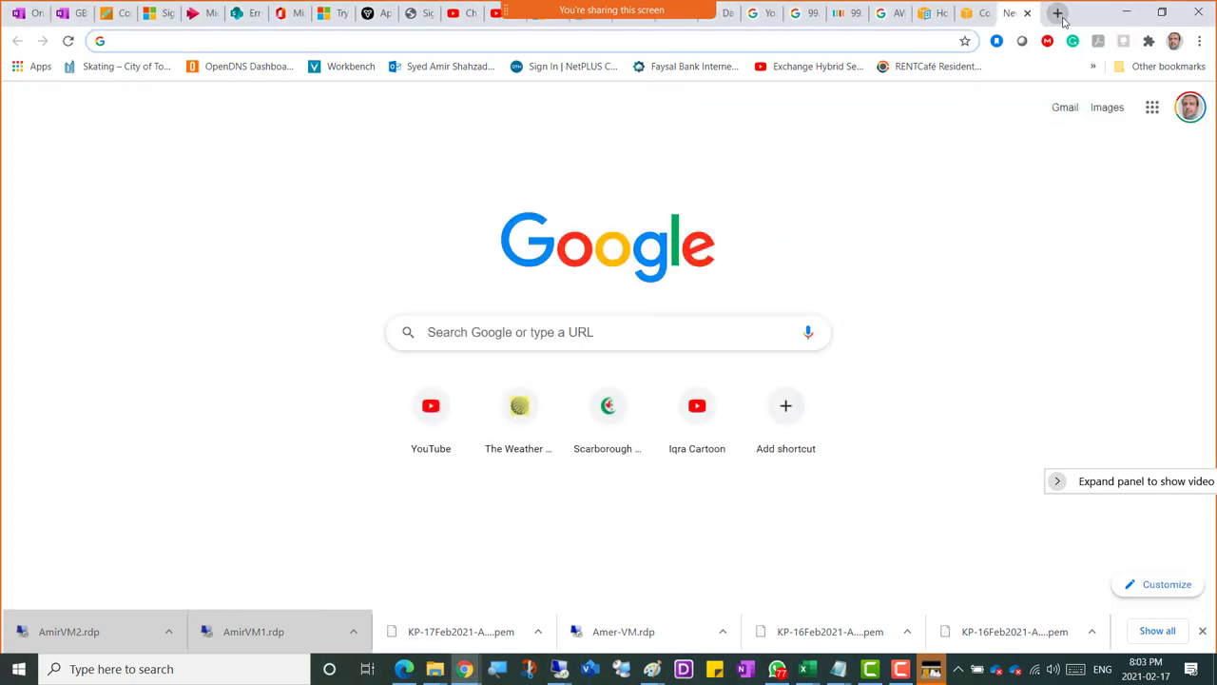
type("azure ")
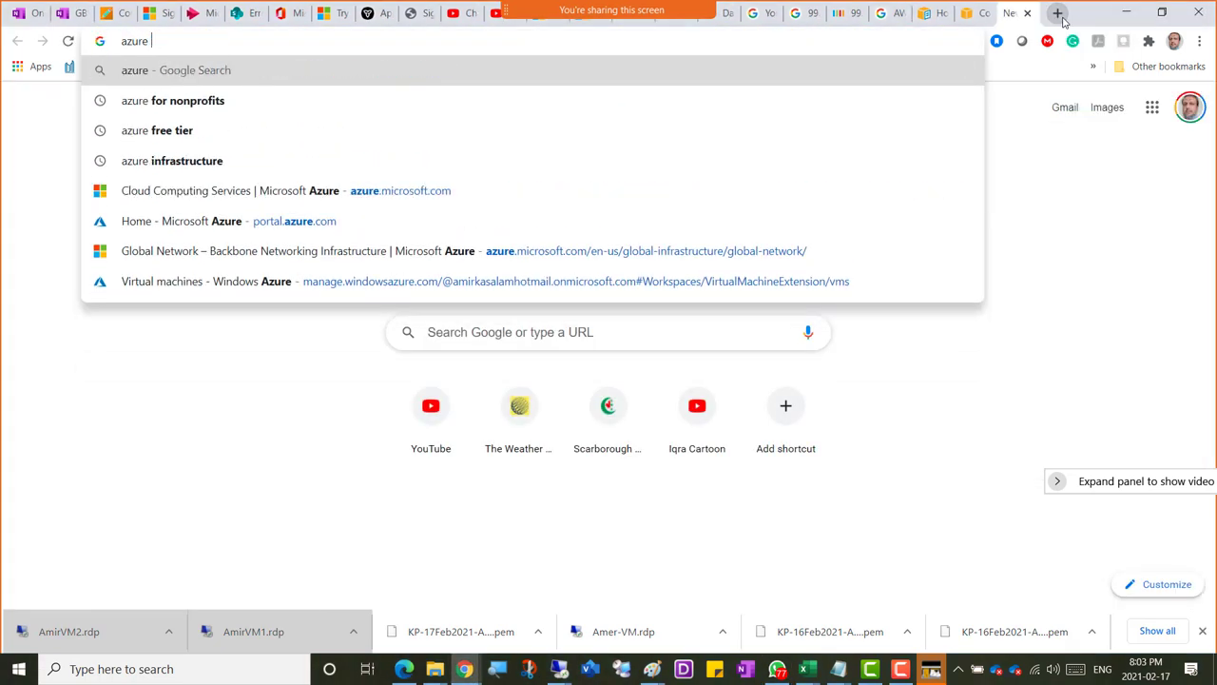
type("load ba")
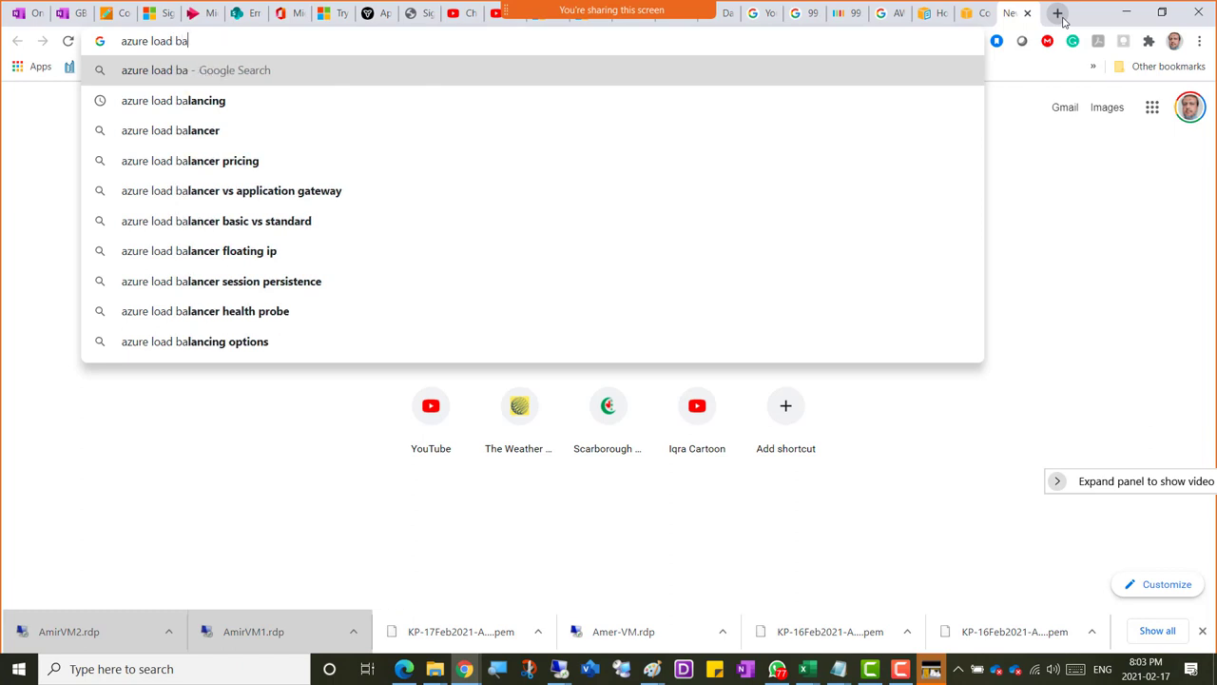
type("lancer lab")
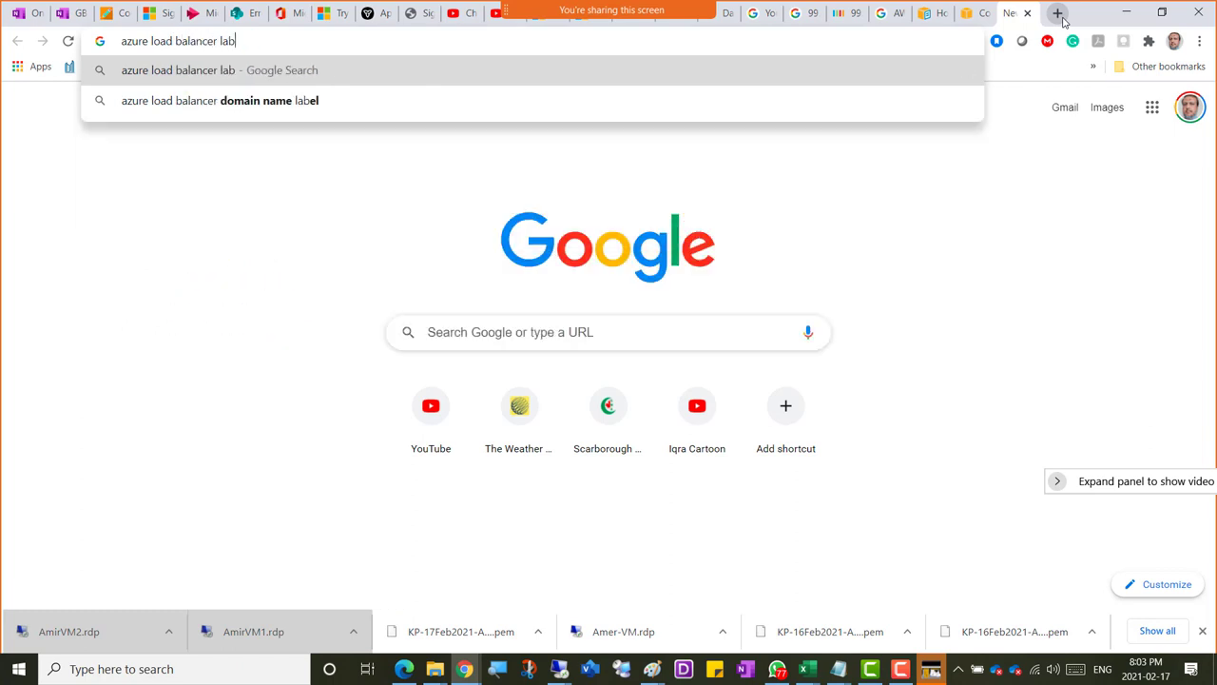
key("Return")
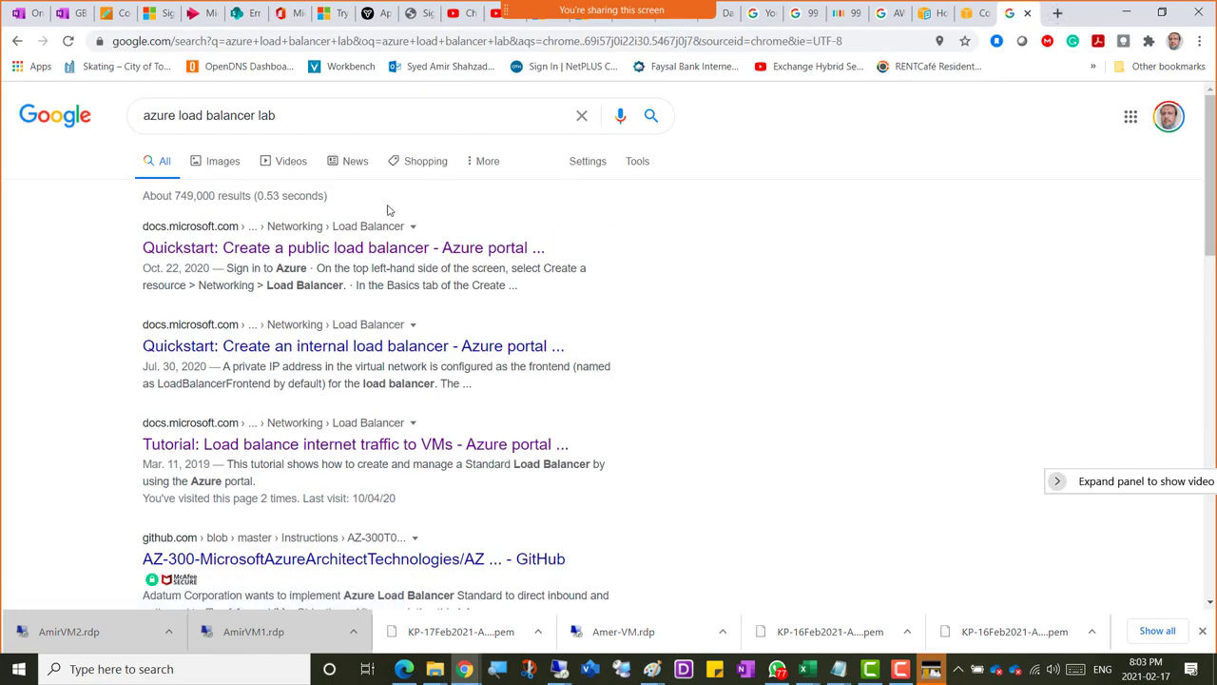
left_click(427, 247)
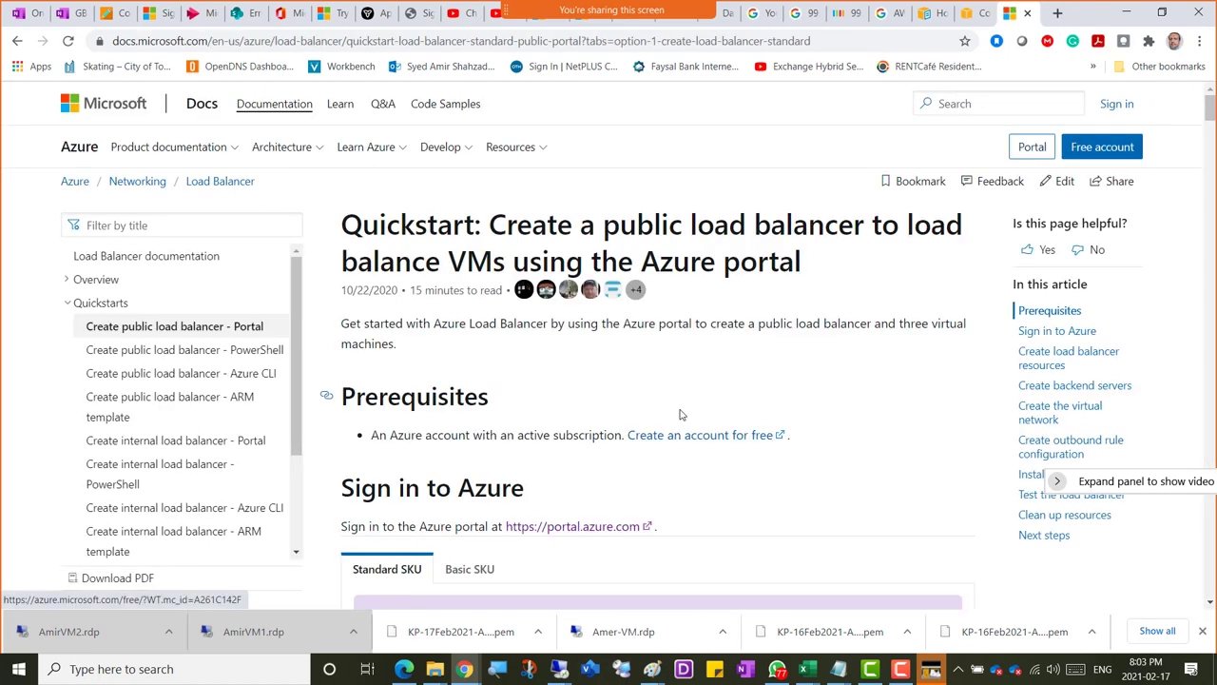
- Copy the Install IIS PowerShell commands from the quickstart and return to the OneNote notes
scroll(680, 415, "down", 13)
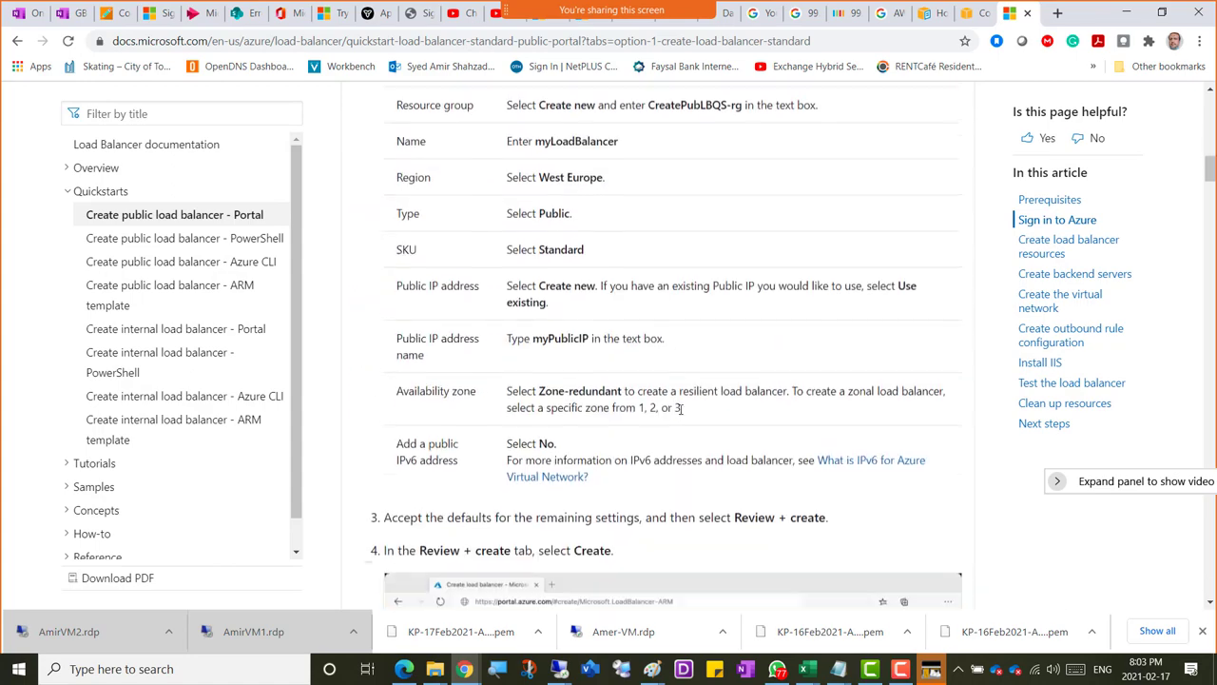
scroll(680, 409, "down", 20)
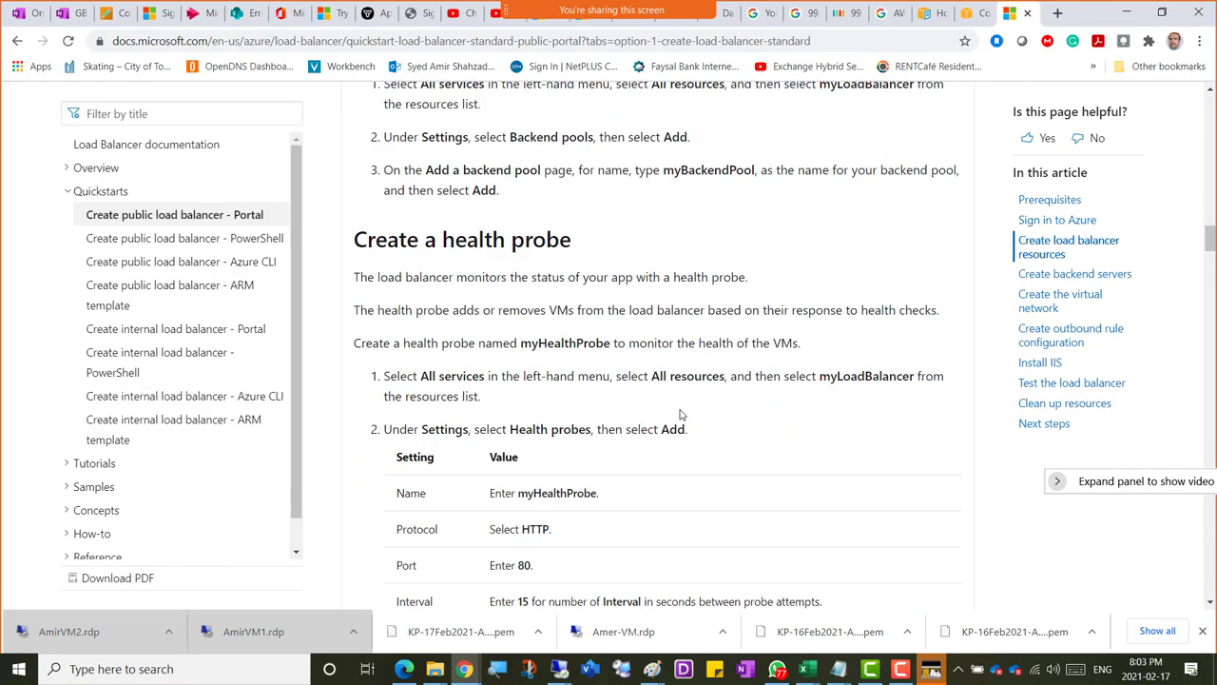
scroll(680, 414, "down", 20)
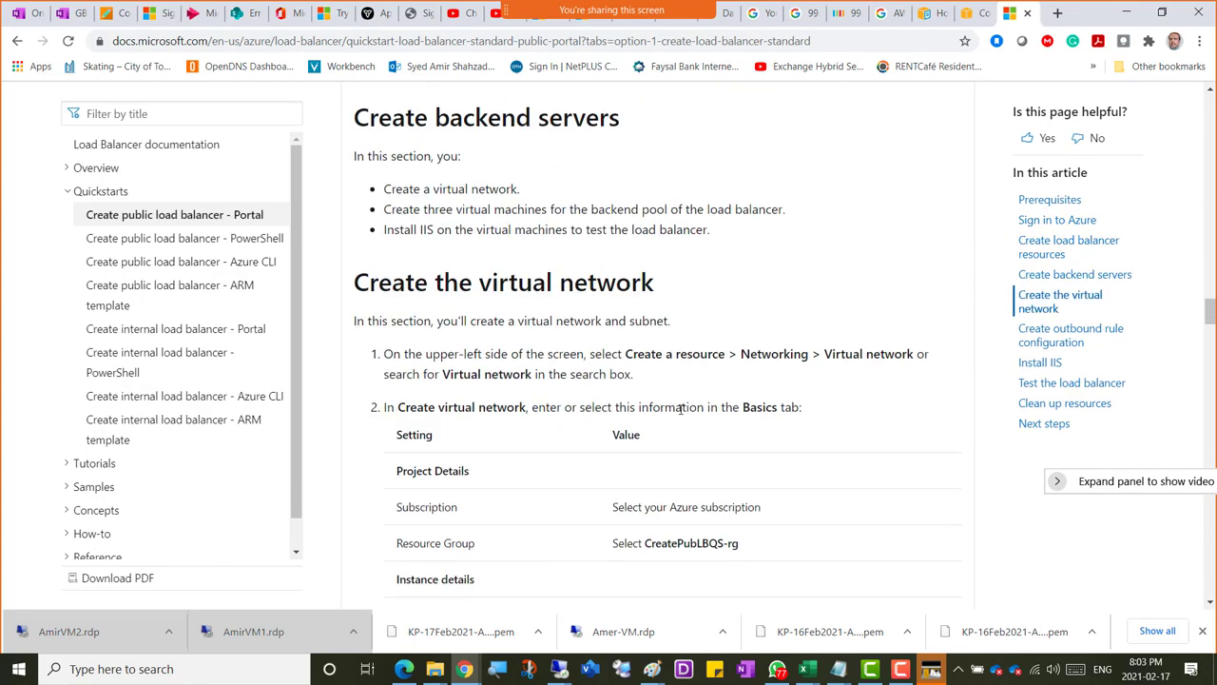
scroll(680, 409, "down", 20)
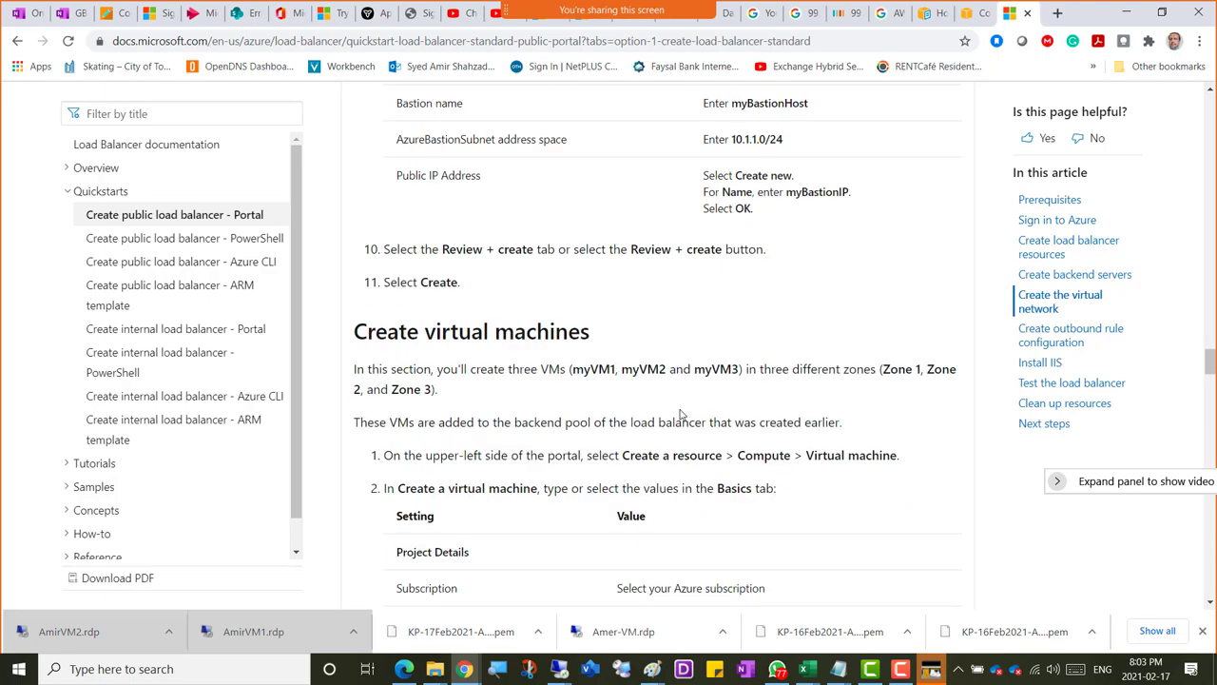
scroll(680, 415, "down", 20)
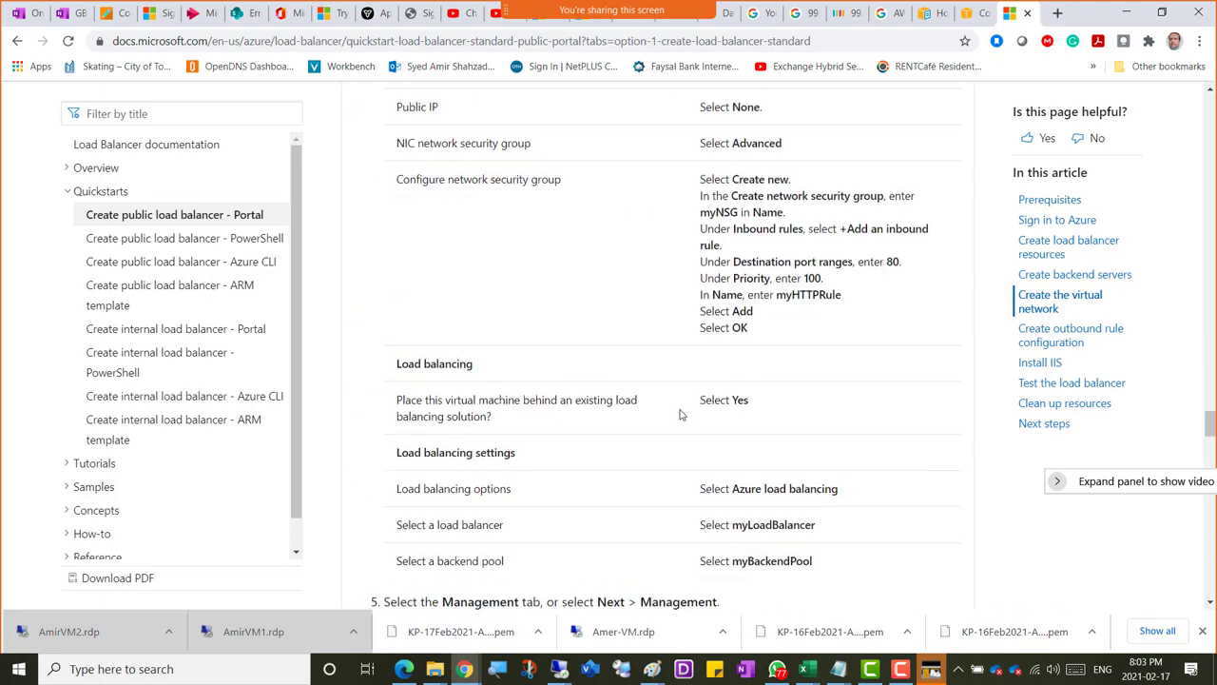
scroll(680, 414, "down", 20)
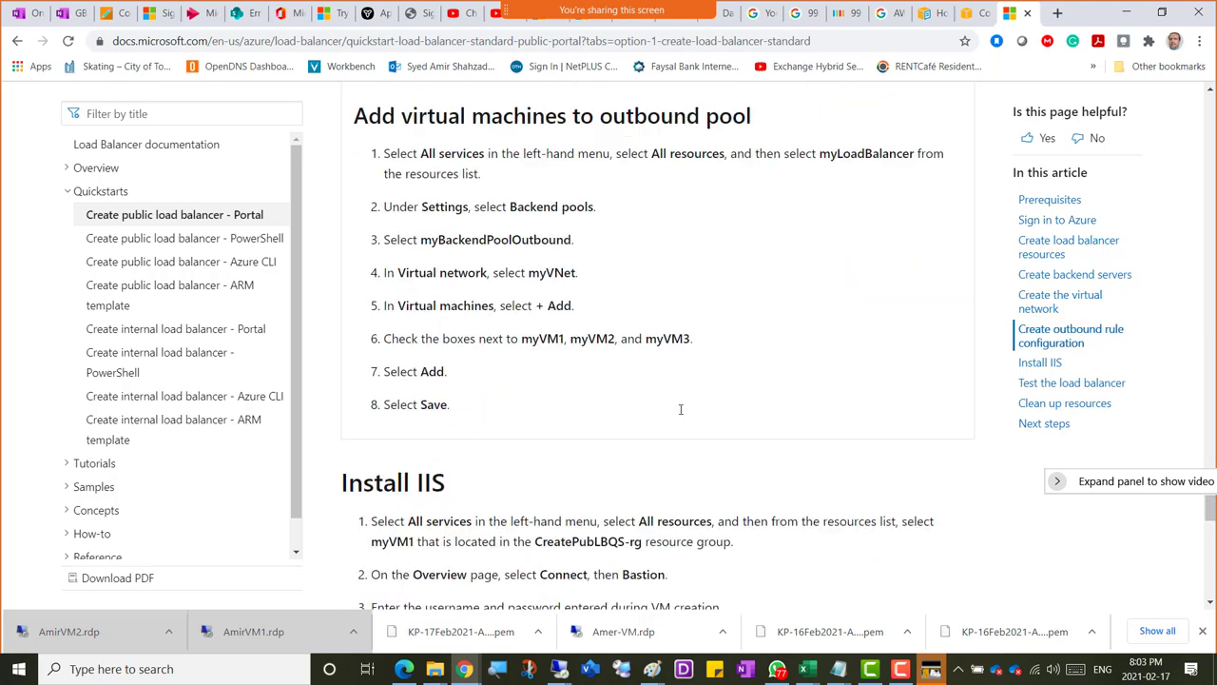
scroll(680, 411, "down", 5)
left_click_drag(364, 245, 461, 255)
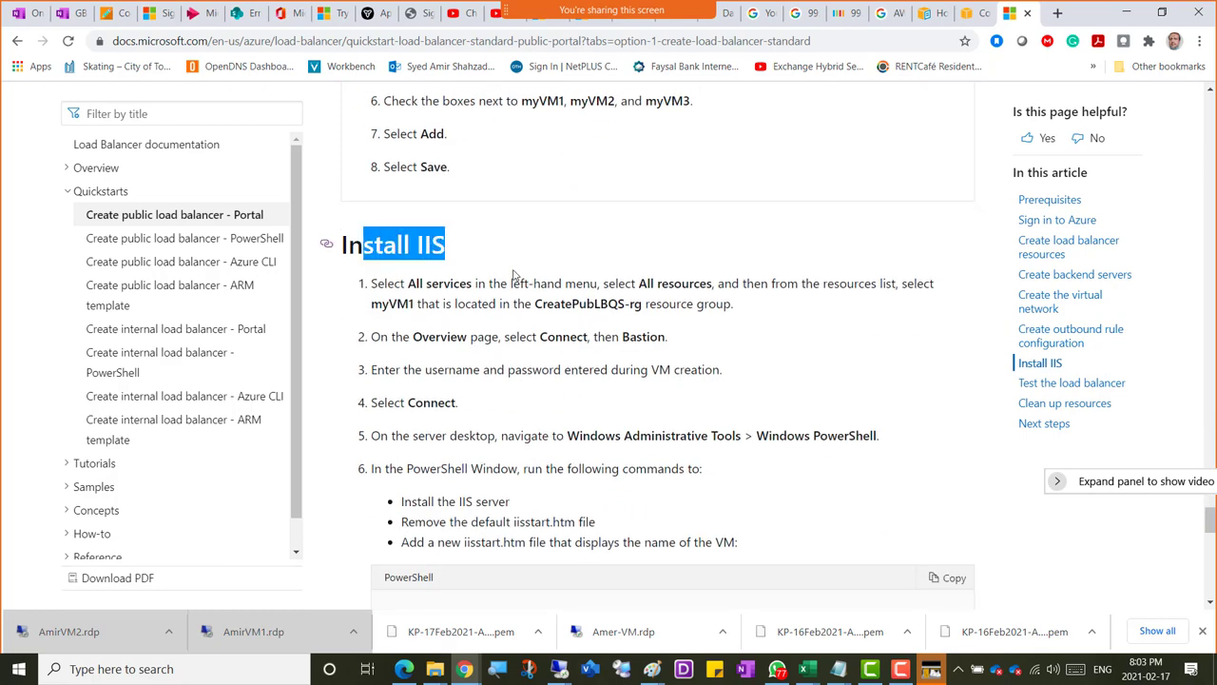
scroll(656, 333, "down", 5)
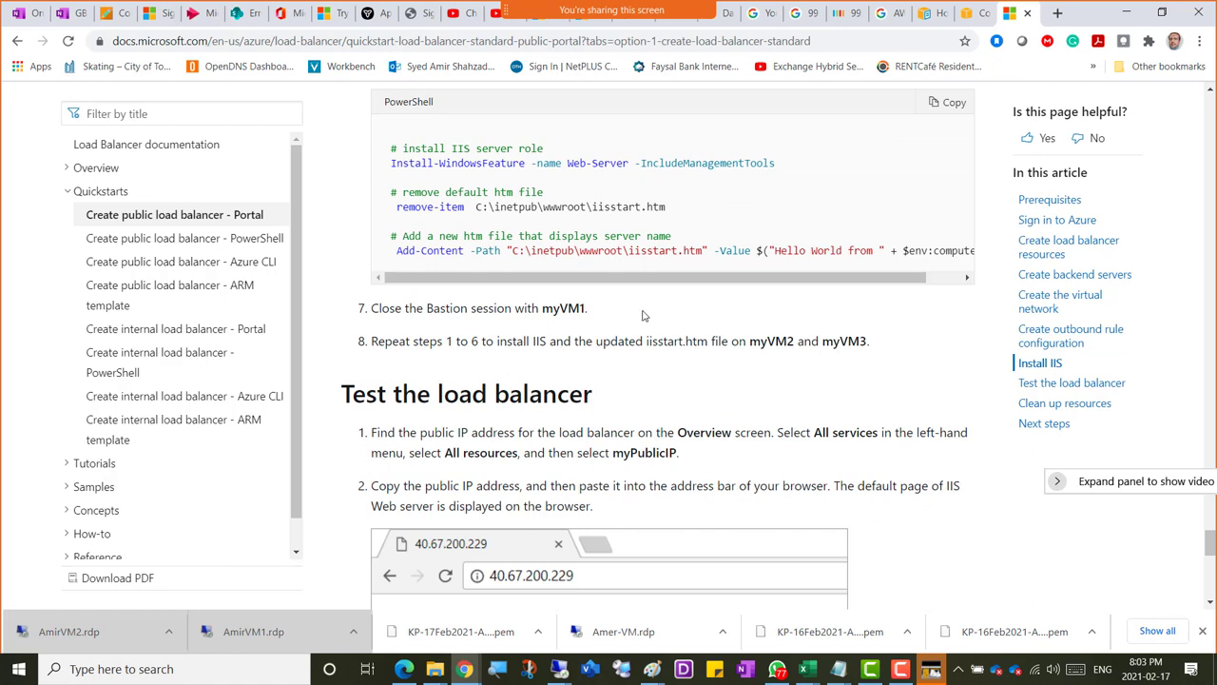
scroll(589, 314, "up", 2)
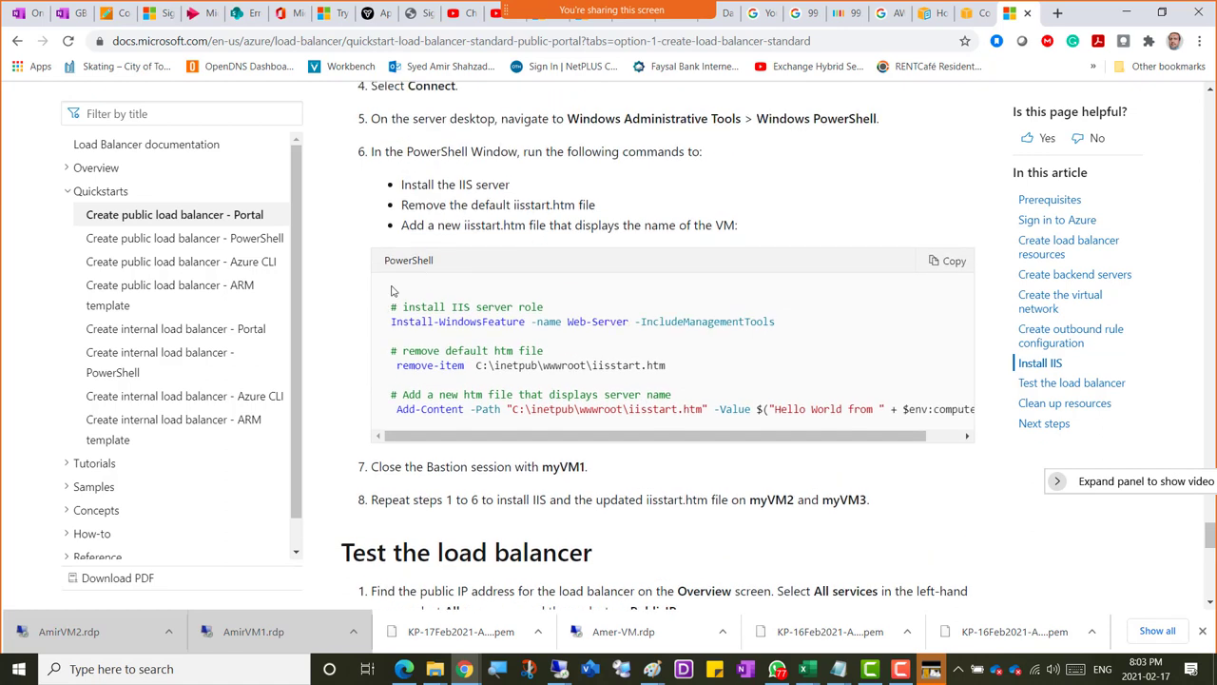
left_click_drag(385, 306, 975, 428)
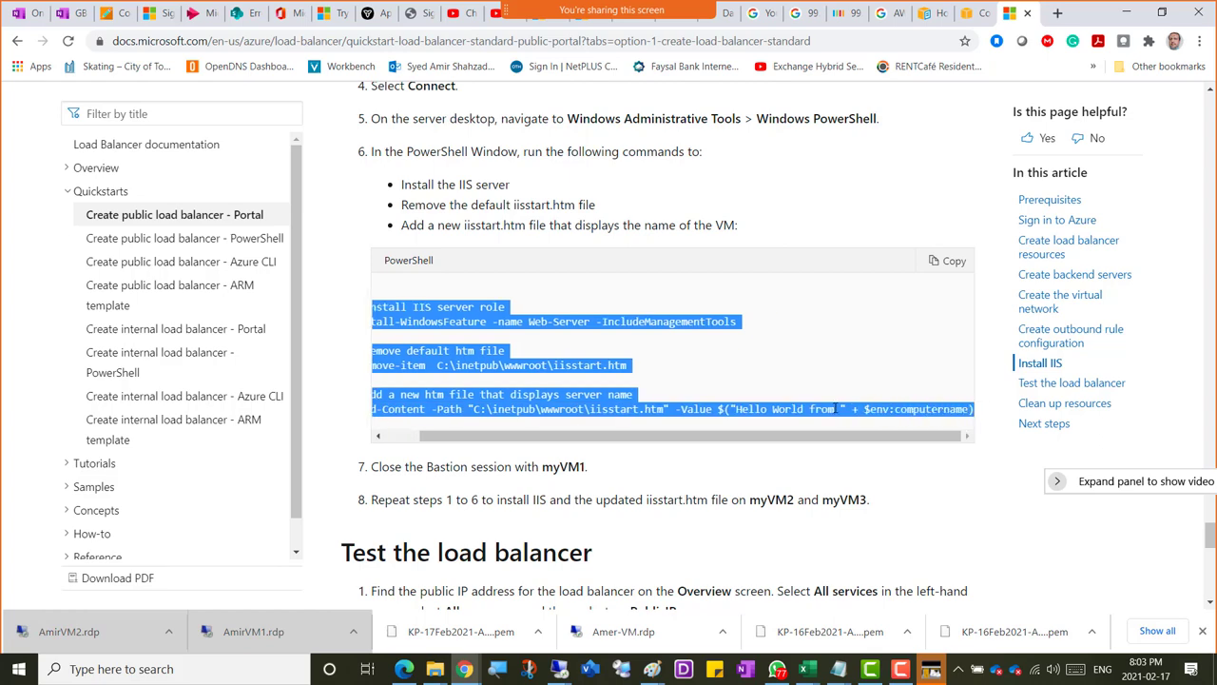
left_click(73, 19)
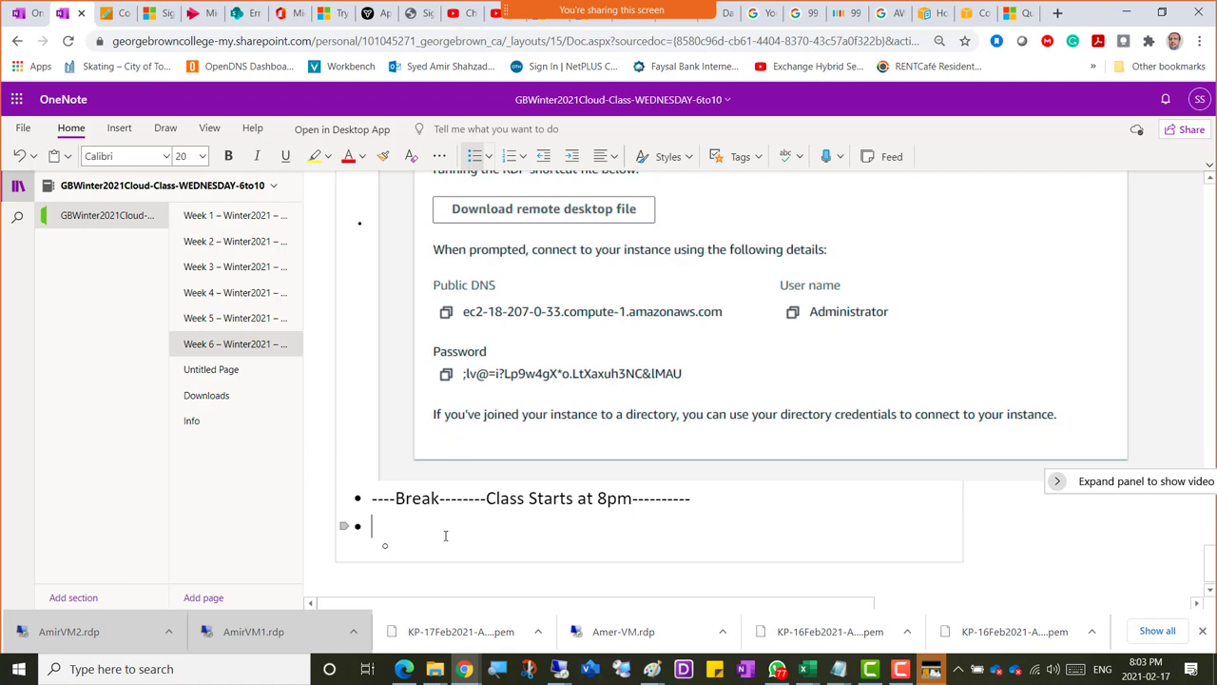
- Type 'Lets open Powershell with Admin Privileges on our two machines one by one and then run' three scripts
type("Lets open Powershel")
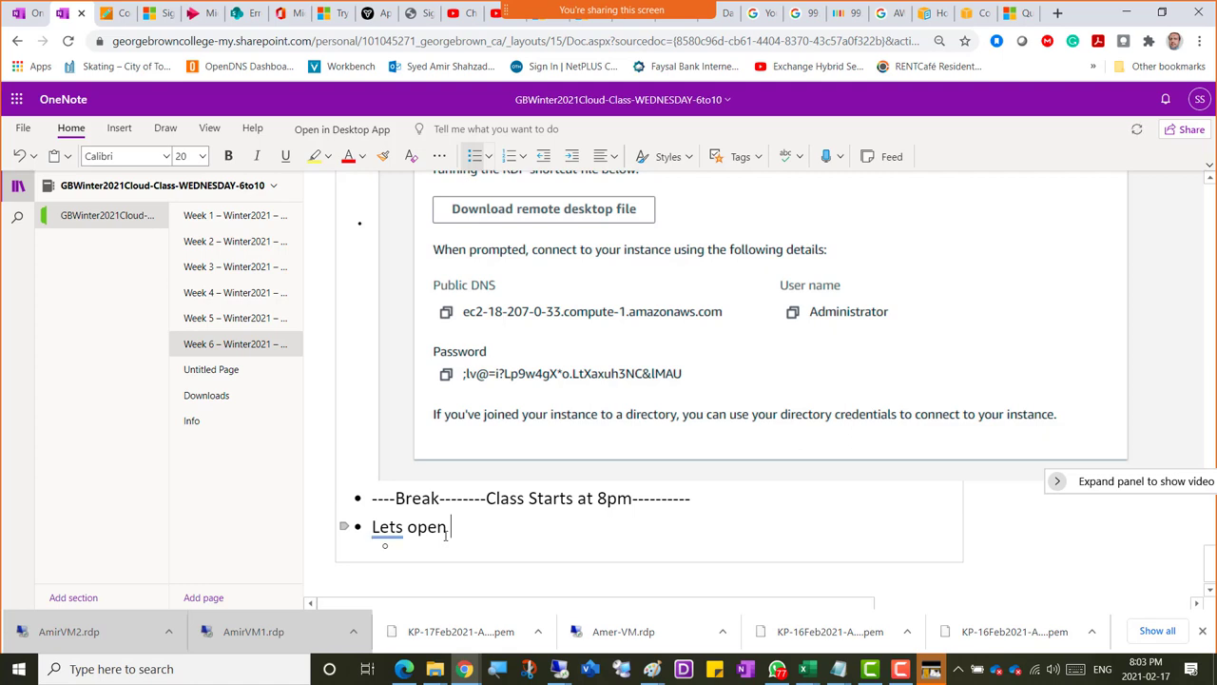
type("l wi")
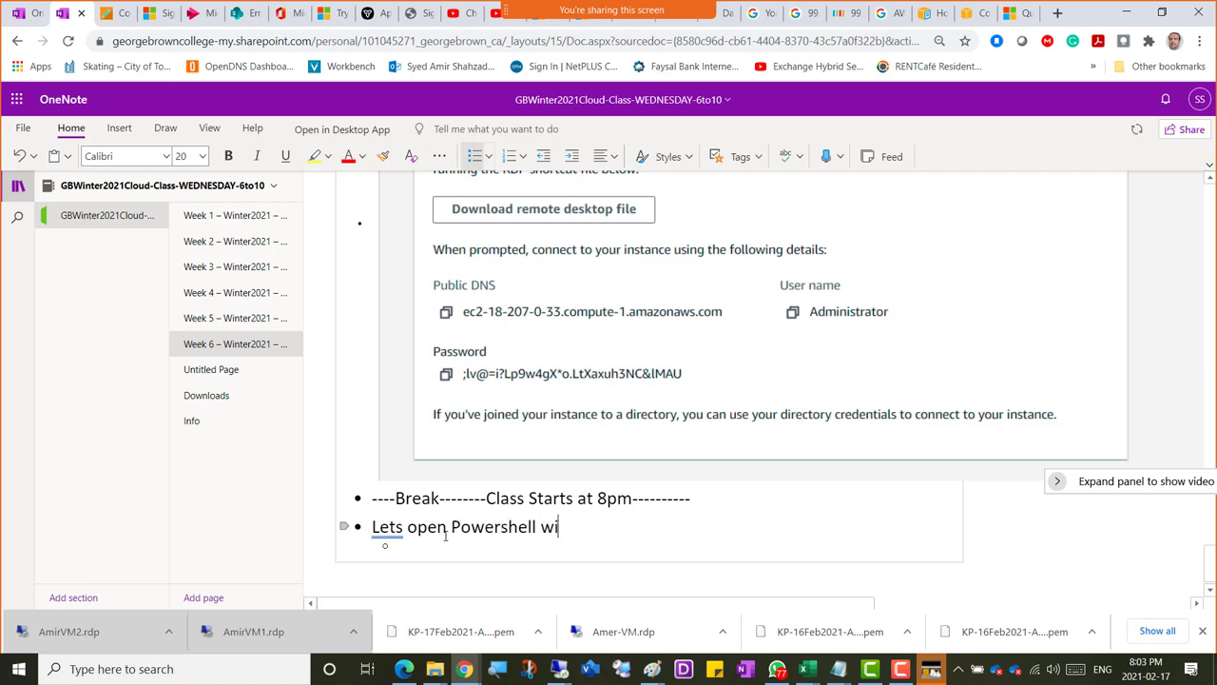
type("th Admin Pri")
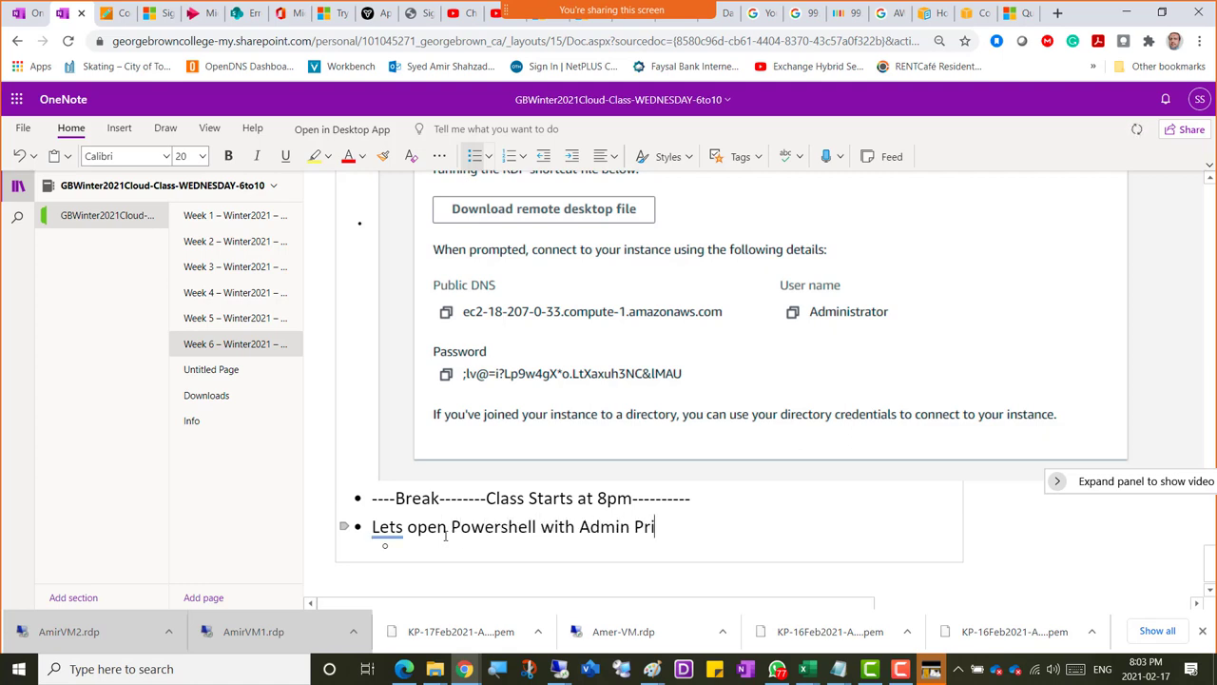
type("vileges on o")
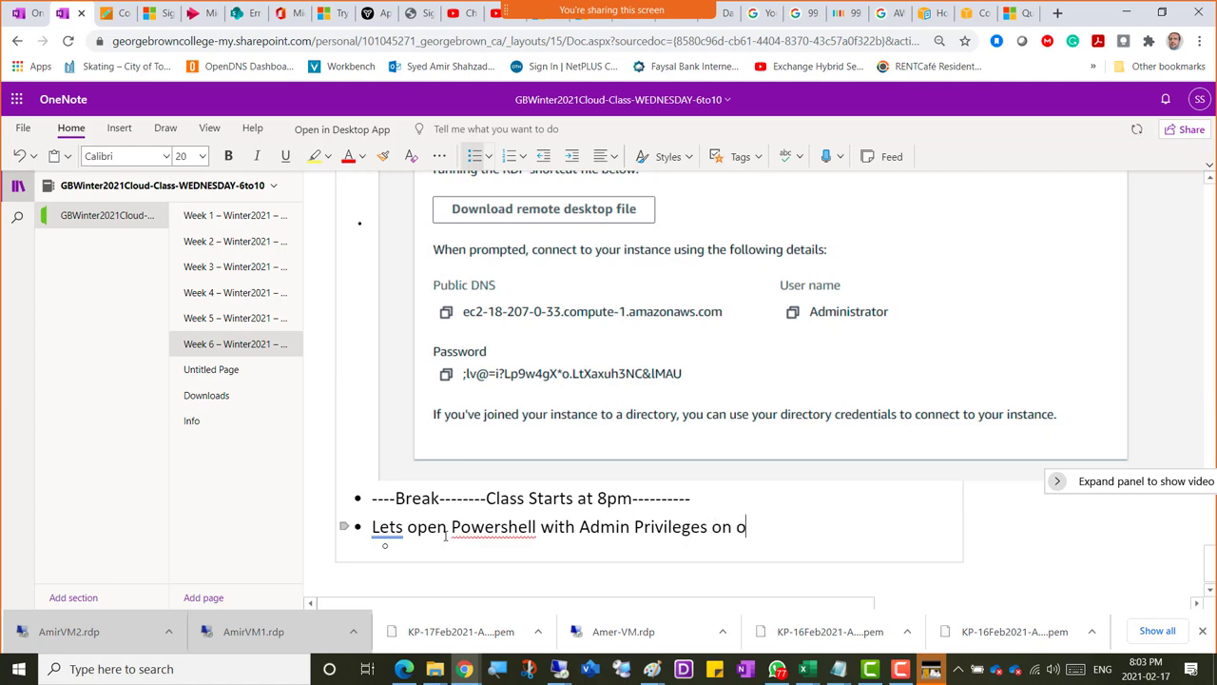
type("ur two machines one by")
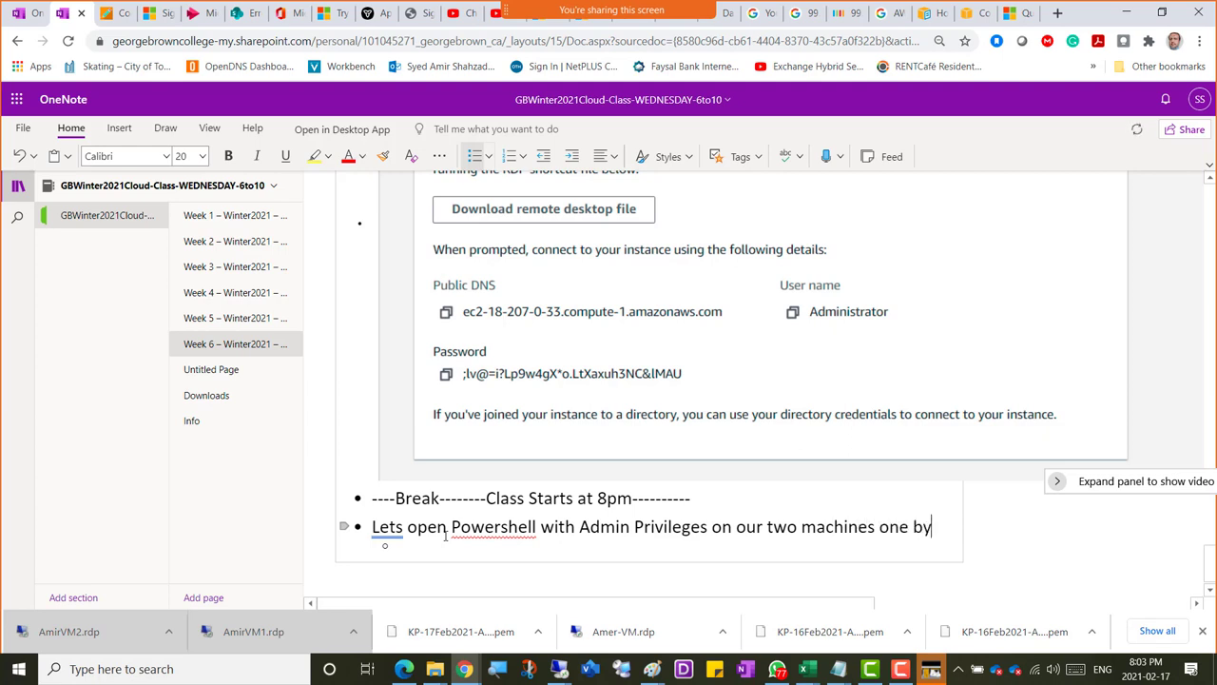
type(" one and then ")
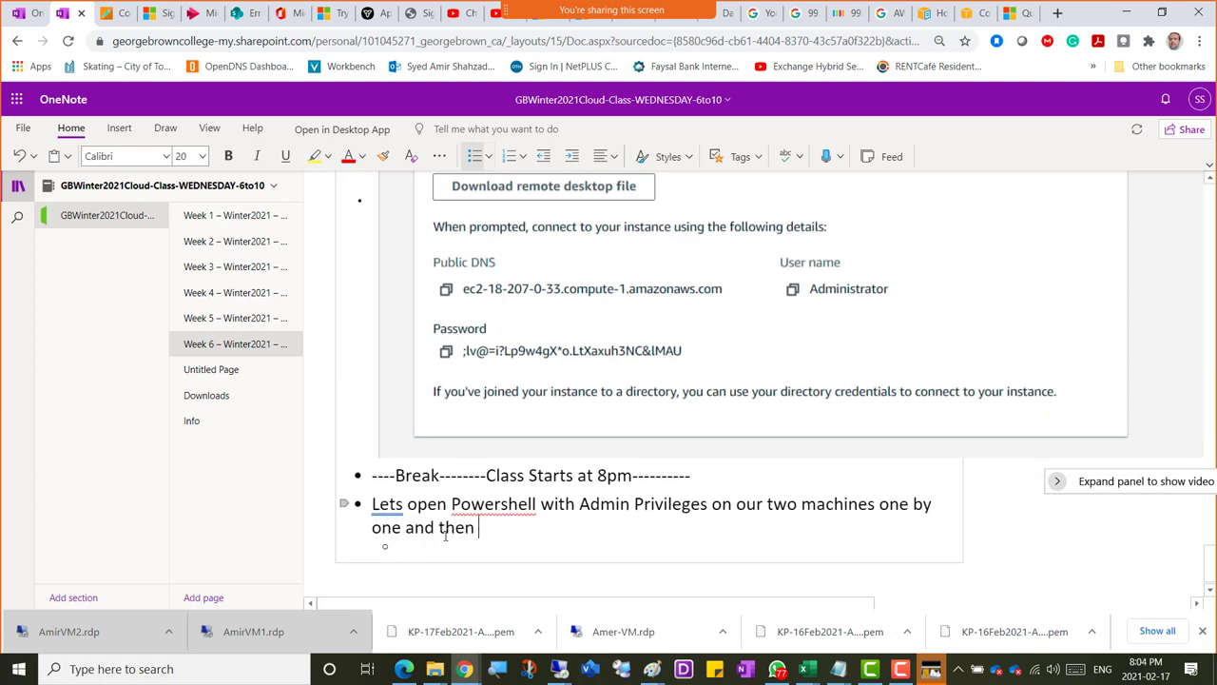
type("run th")
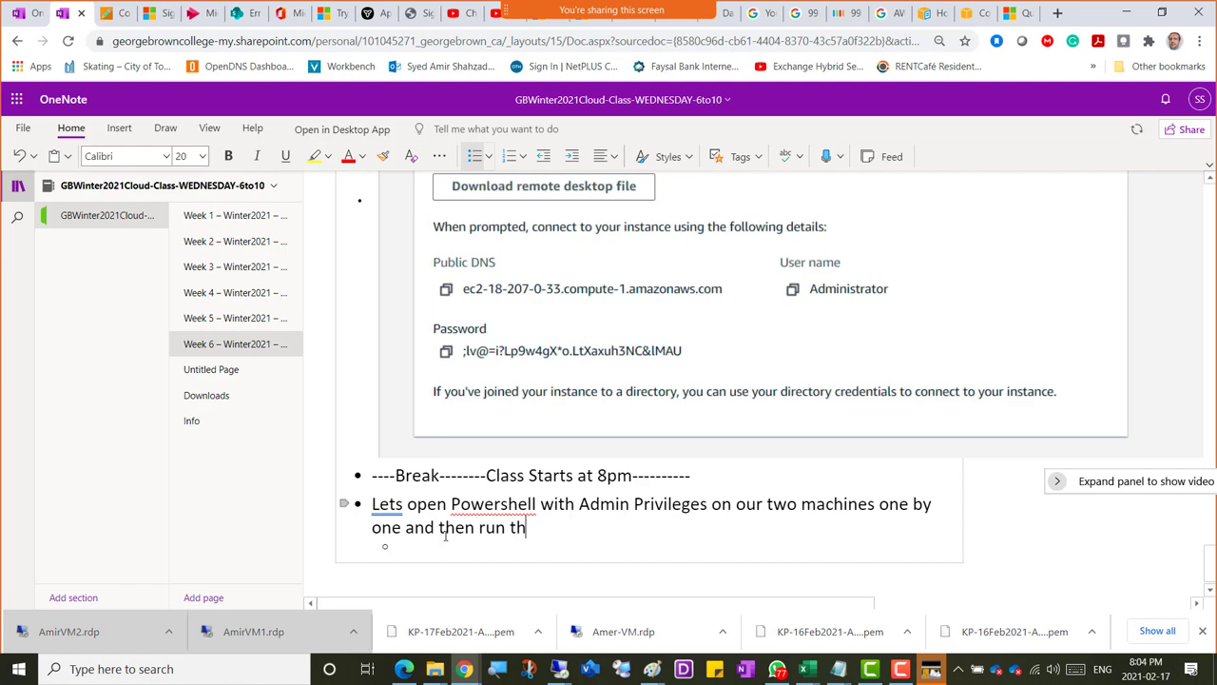
type("e following t")
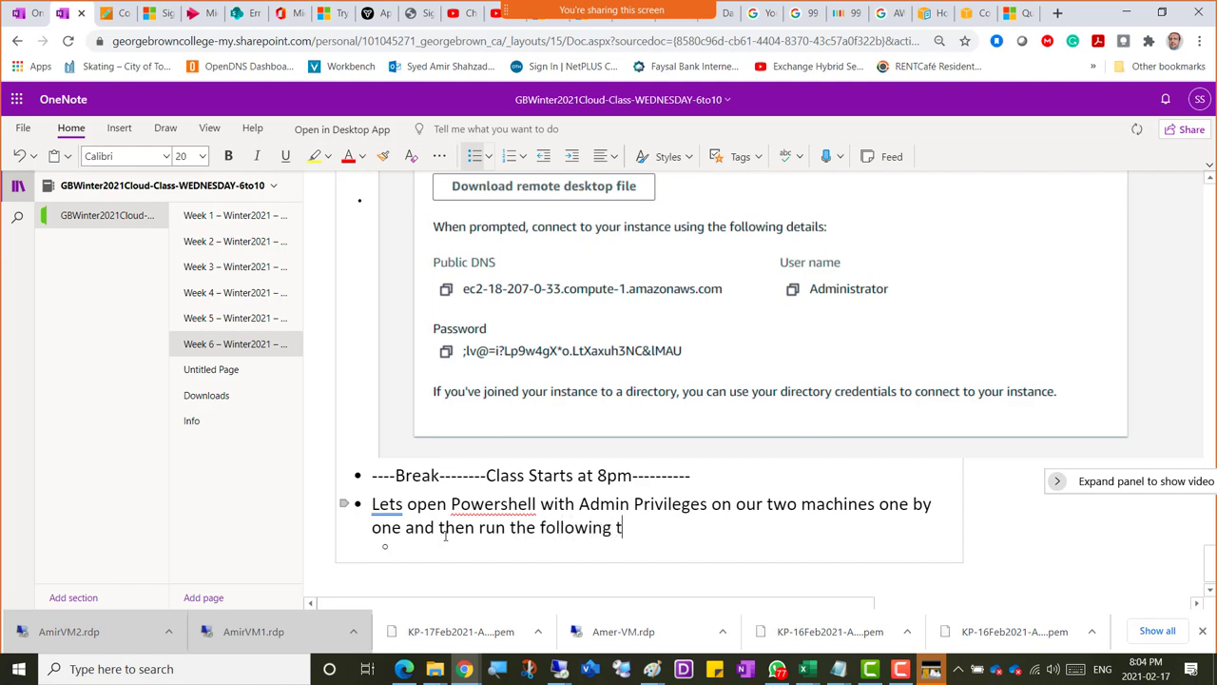
type("hree scrip")
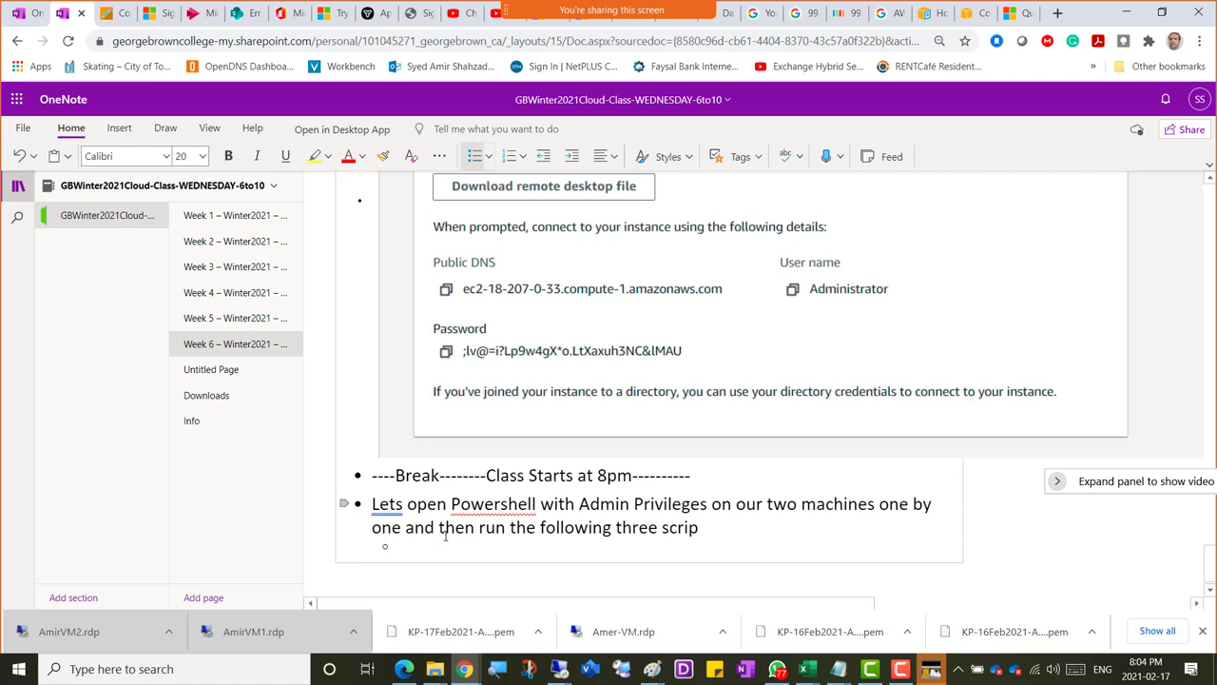
type("ts one by one")
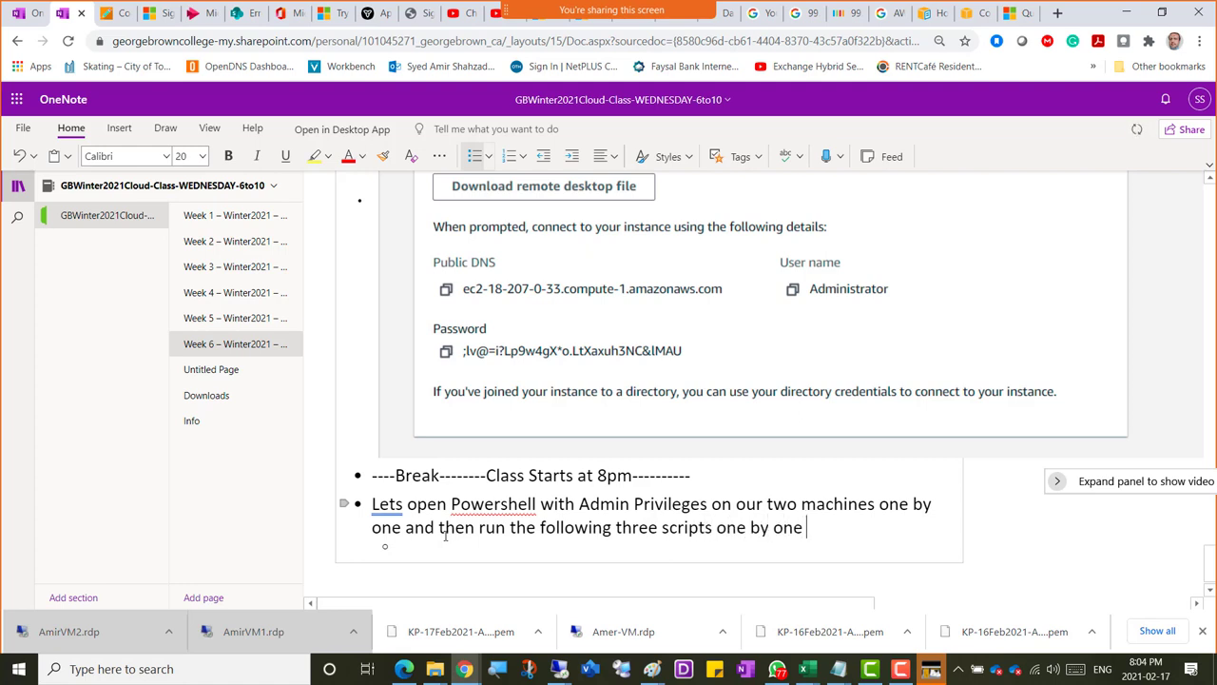
- Paste the IIS PowerShell script into a new bullet and set its font size to 20
key("Return")
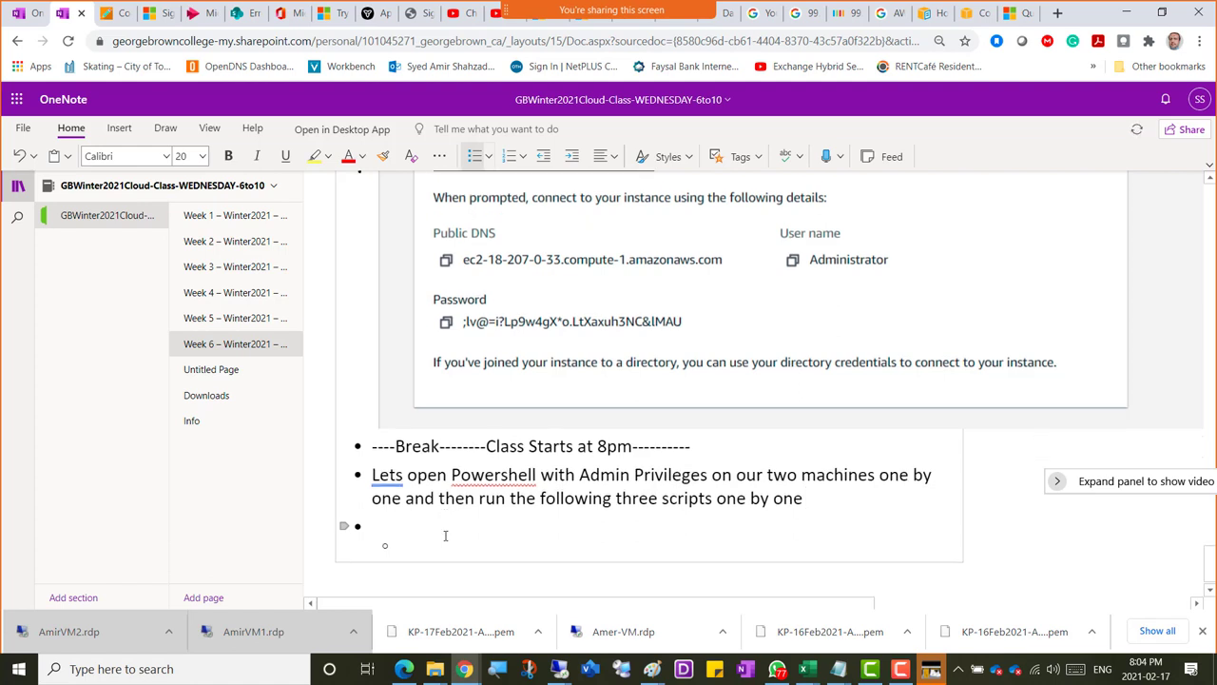
type("# install IIS server role Install-WindowsFeature -name Web-Server -IncludeManagementTools # remove default htm file remove-item C:\\inetpub\\wwwroot\\iisstart.htm # Add a new htm file that displays server name Add-Content -Path \"C:\\inetpub\\wwwroot\\iisstart.htm\" -Value $(\"Hello World from \" + $env:computername)")
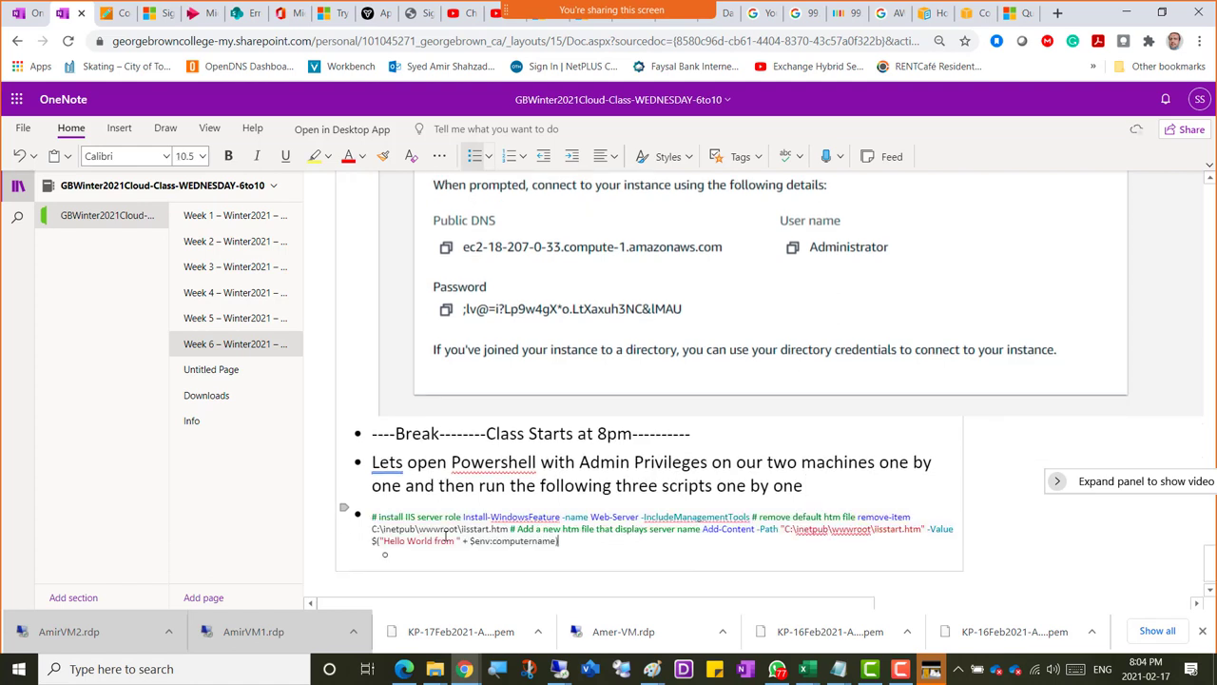
key("shift+Up")
key("shift+Up")
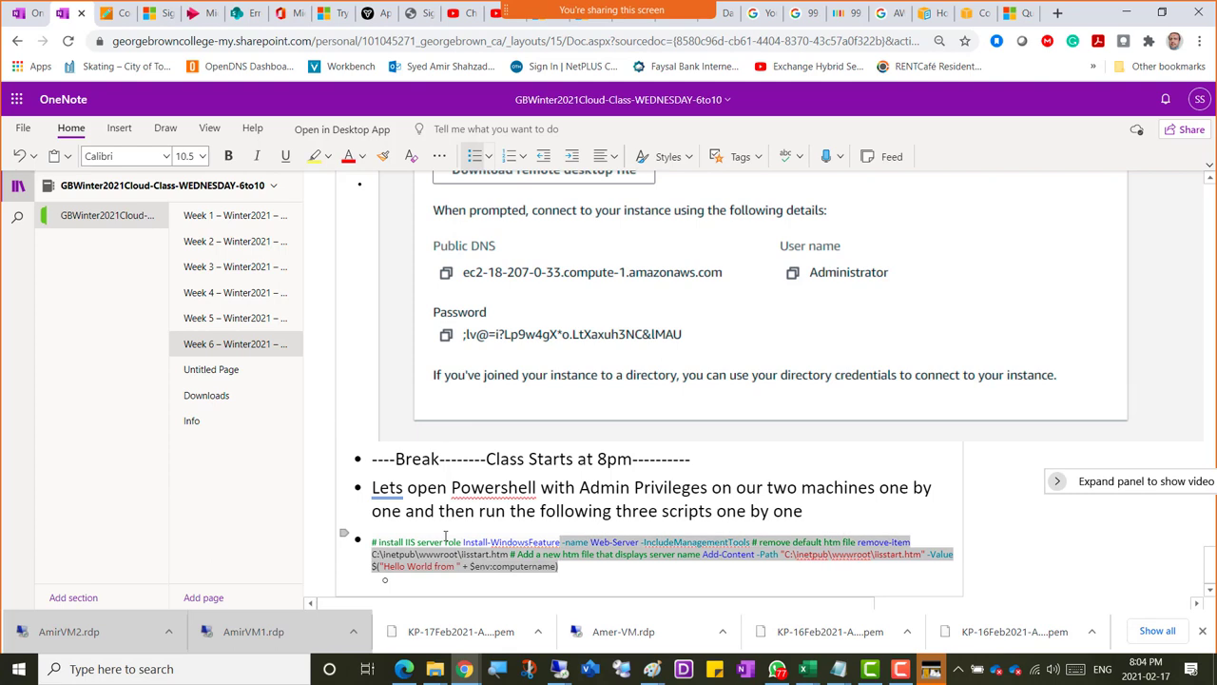
key("shift+Right")
key("shift+Right")
key("shift+Right")
key("shift+Right")
key("shift+Right")
key("shift+Right")
key("shift+Right")
key("shift+Right")
key("shift+Right")
key("shift+Right")
key("shift+Right")
key("shift+Right")
key("shift+Right")
key("shift+Right")
key("shift+Right")
key("shift+Right")
key("shift+Right")
key("shift+Right")
key("shift+Right")
key("shift+Right")
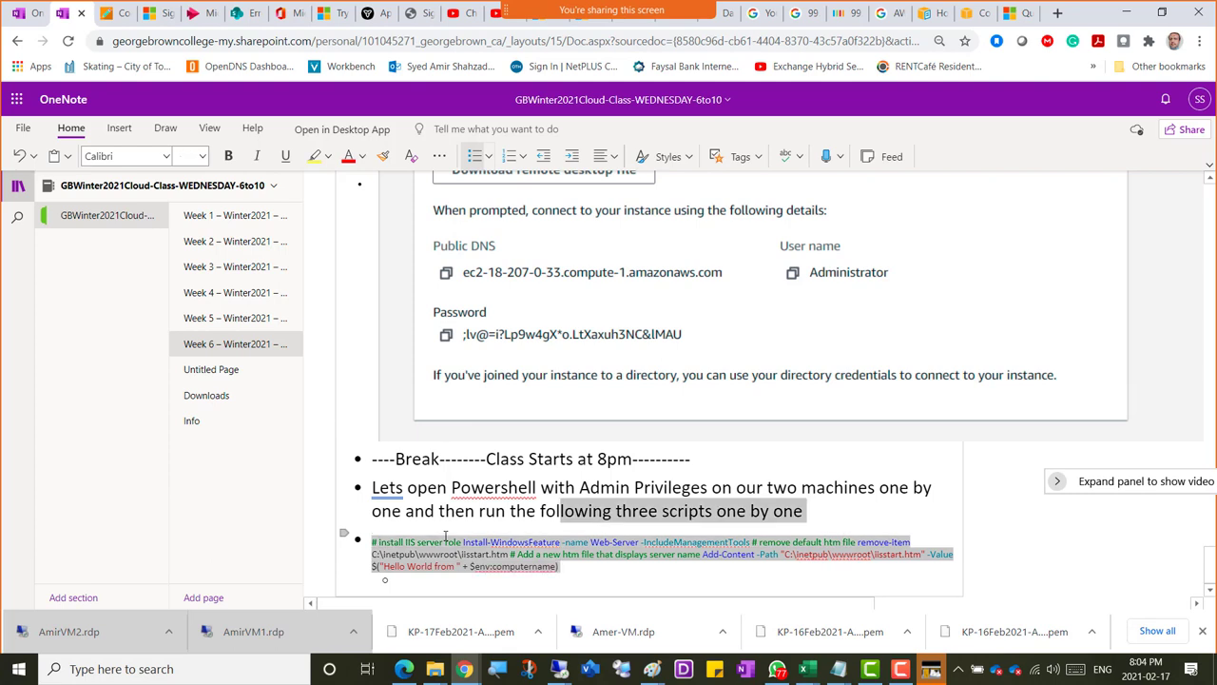
key("shift+Right")
key("shift+Right")
key("shift+Right")
key("shift+Right")
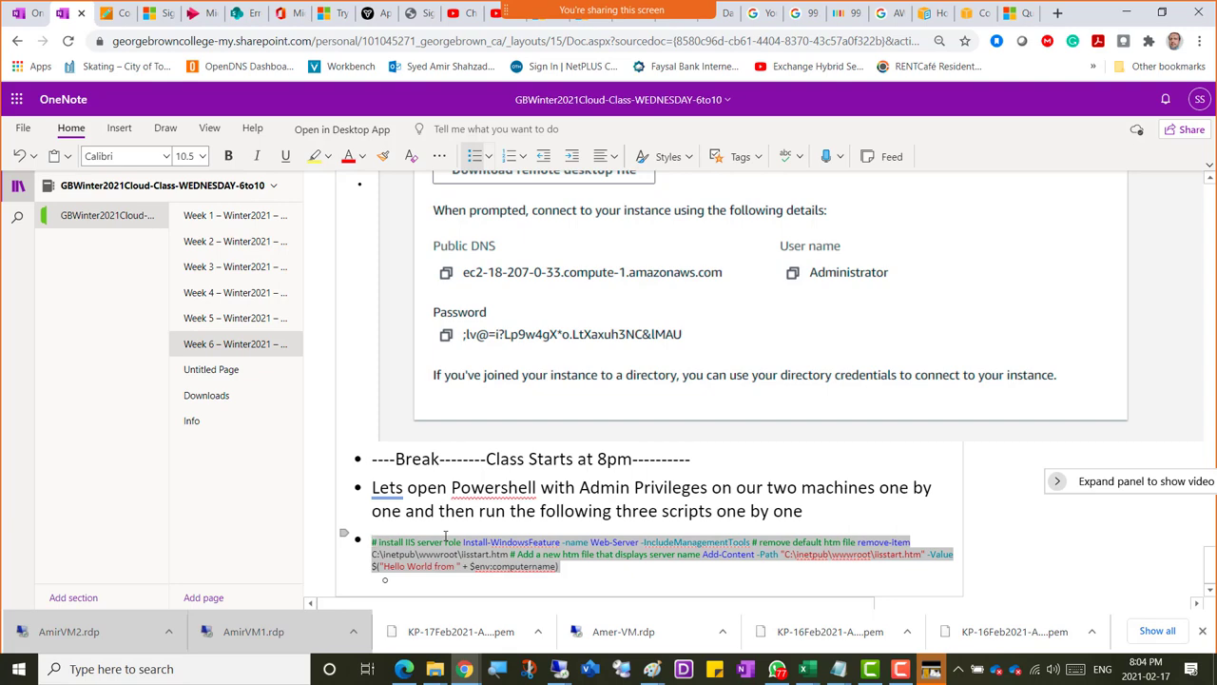
left_click(202, 156)
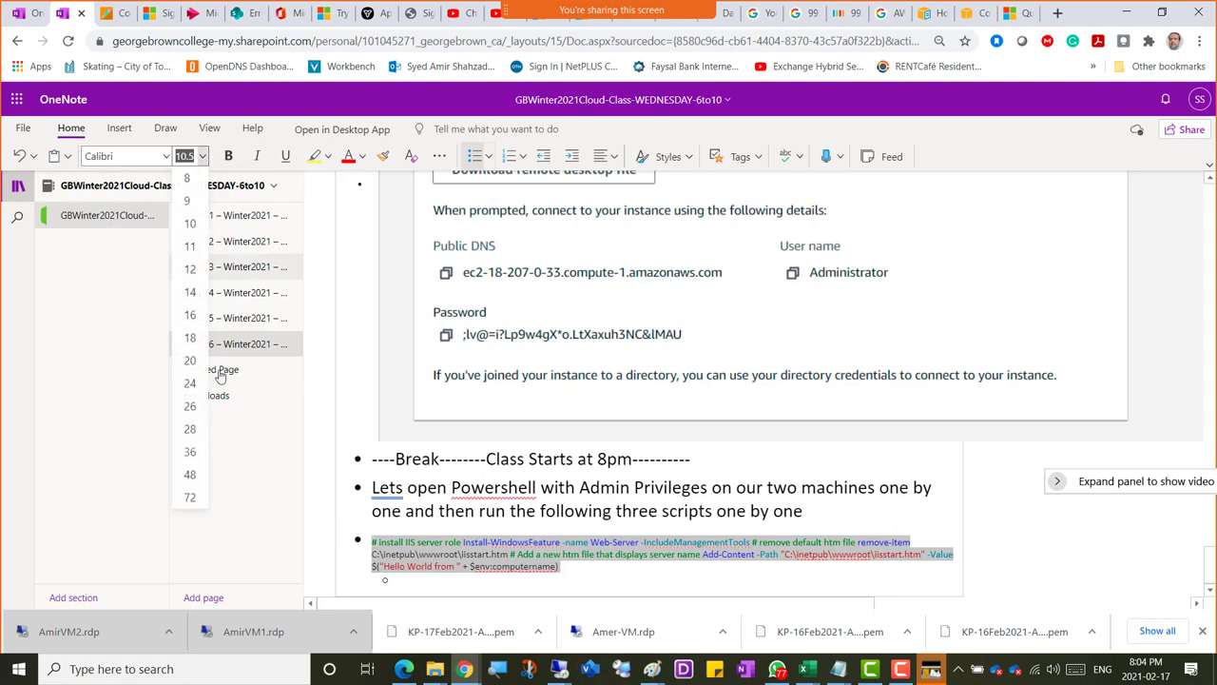
left_click(190, 360)
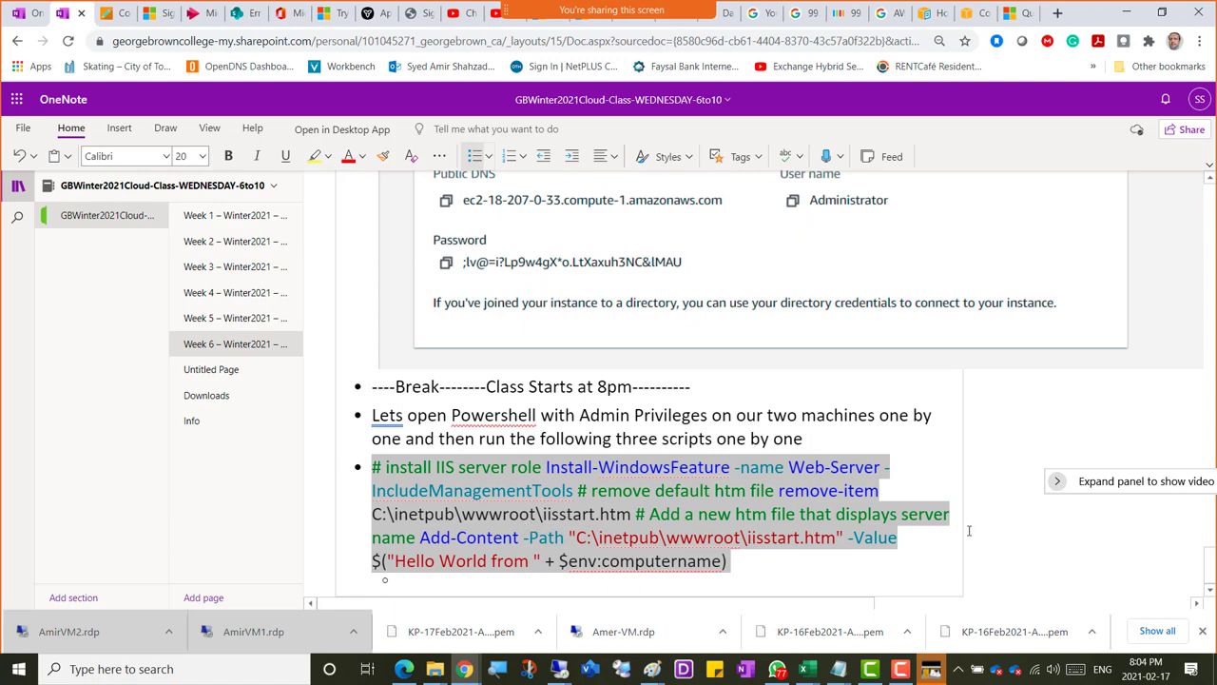
- Widen the note container so the script lines run longer
left_click_drag(963, 531, 1083, 382)
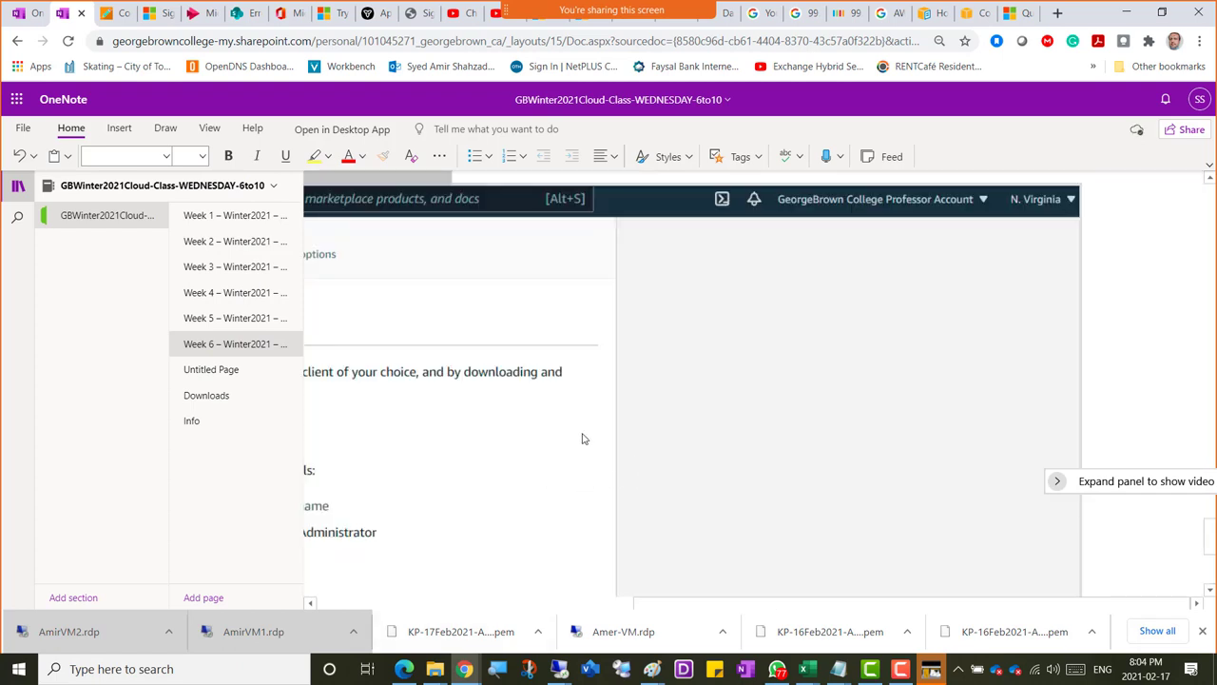
scroll(582, 437, "down", 3)
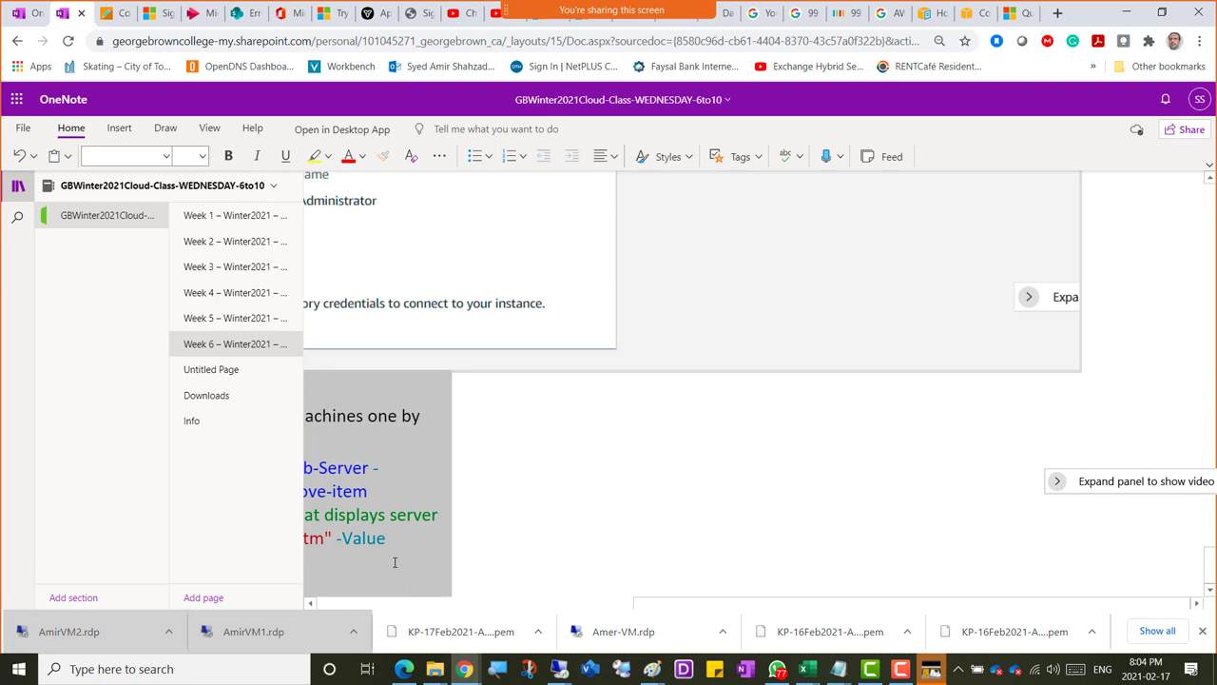
left_click(327, 603)
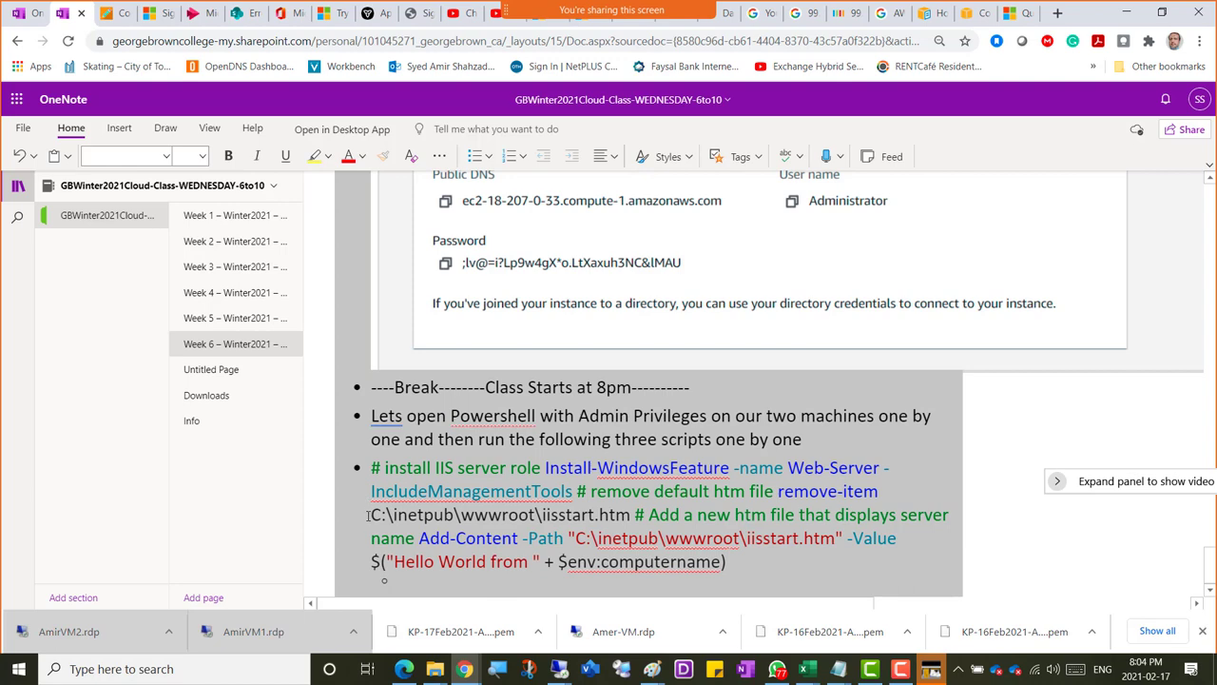
left_click(575, 492)
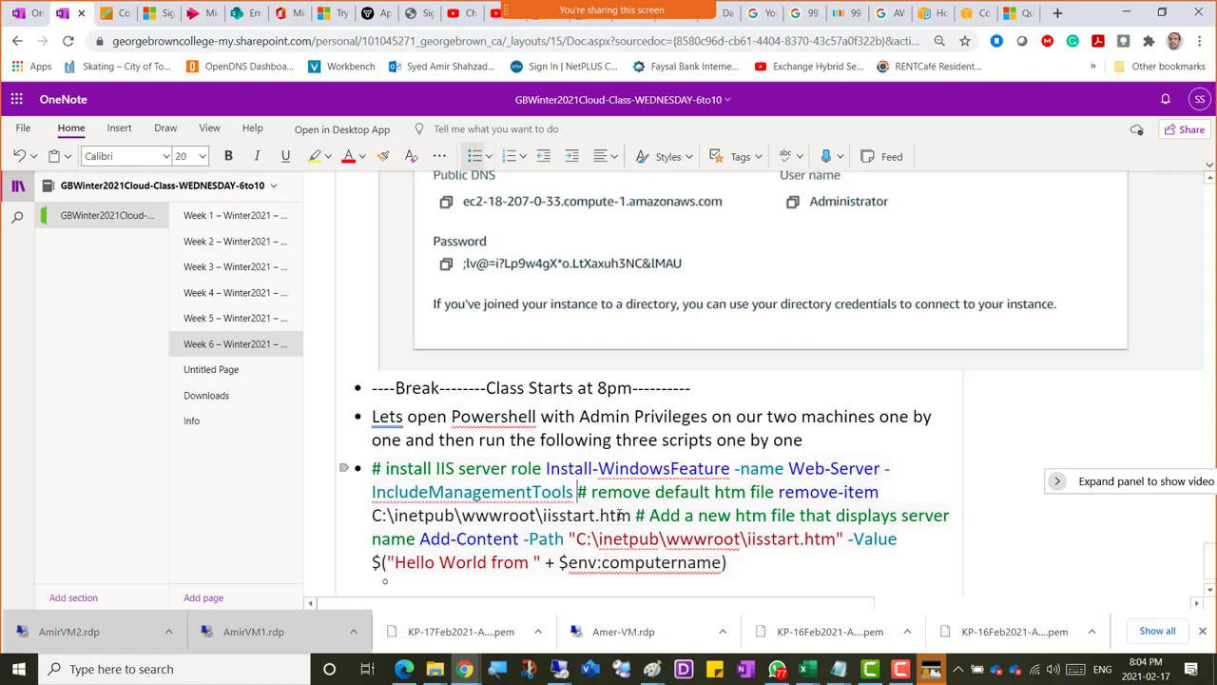
- Start splitting the pasted script by breaking lines before the remove-item and Add-Content commands
key("Return")
key("Return")
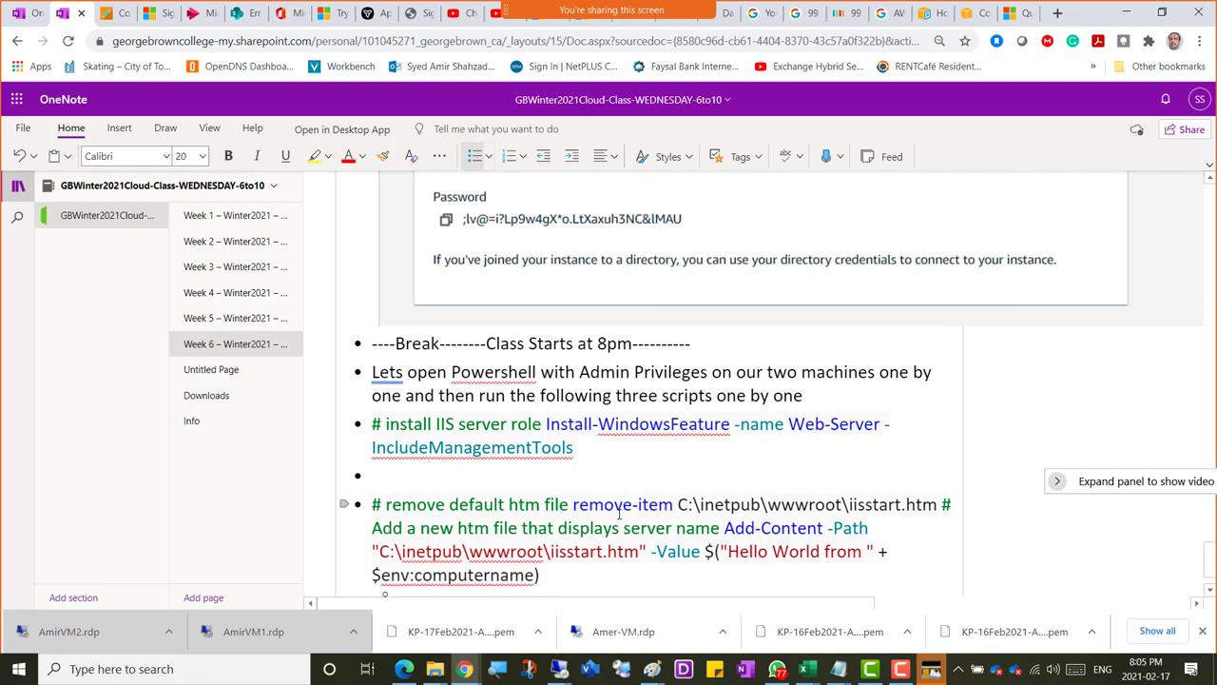
key("Left")
key("Left")
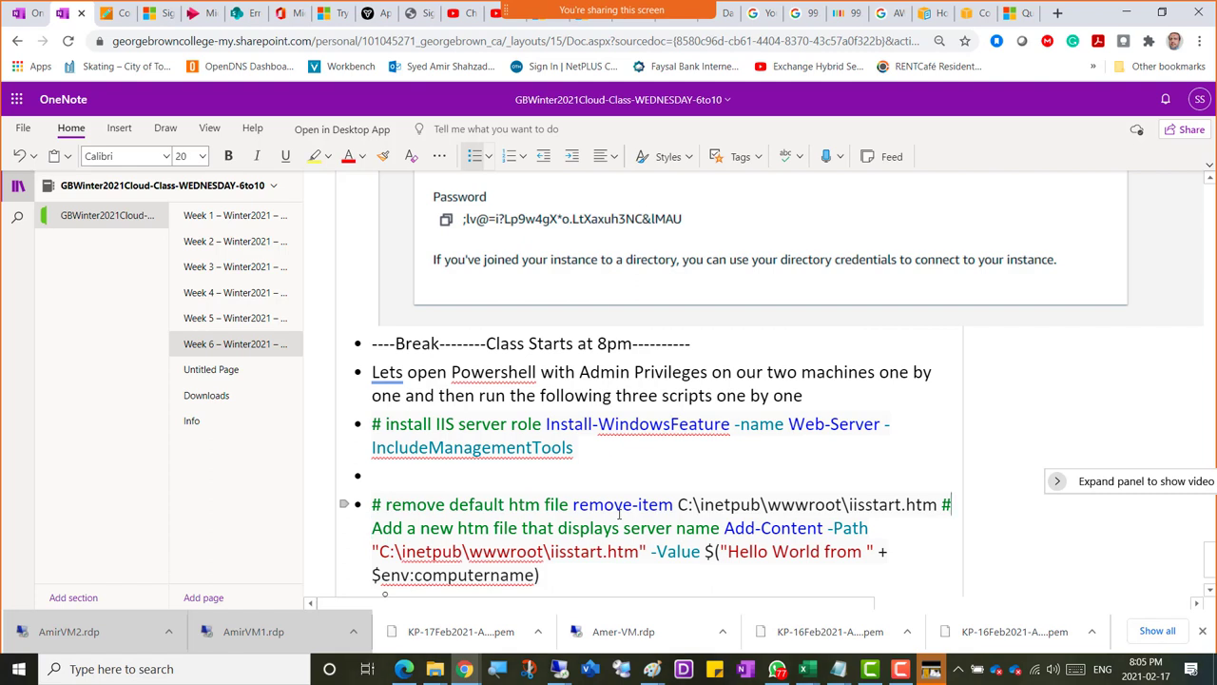
key("Return")
key("Return")
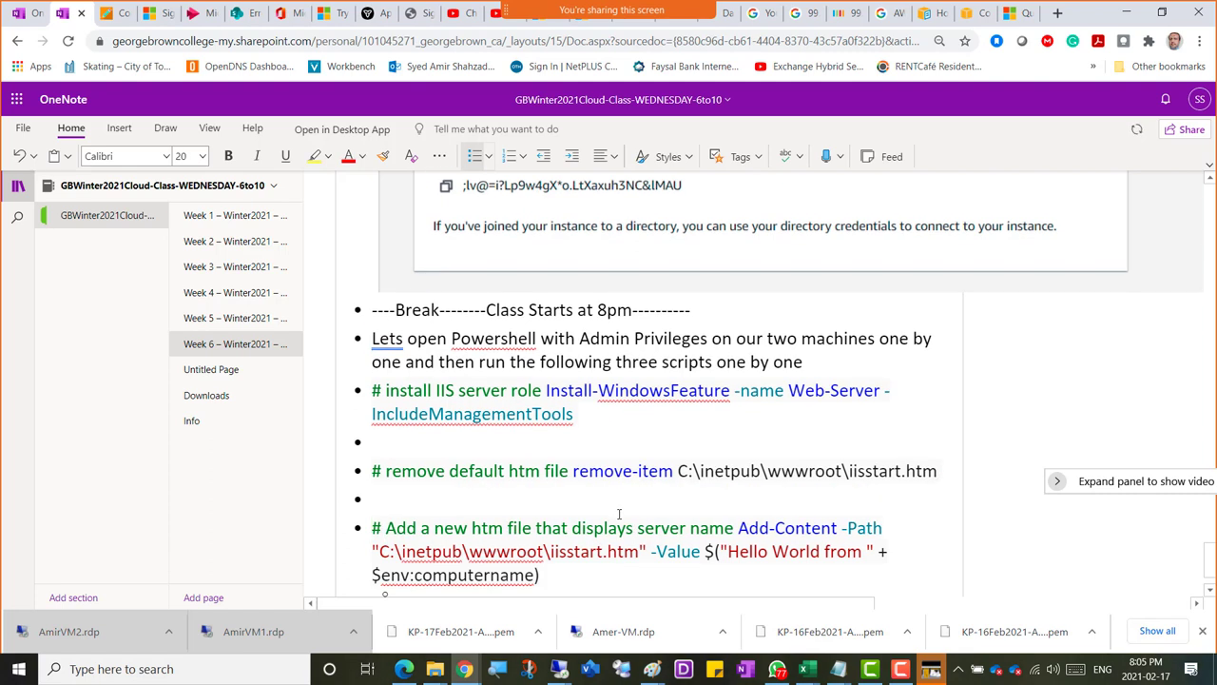
key("Up")
key("Up")
key("Up")
key("BackSpace")
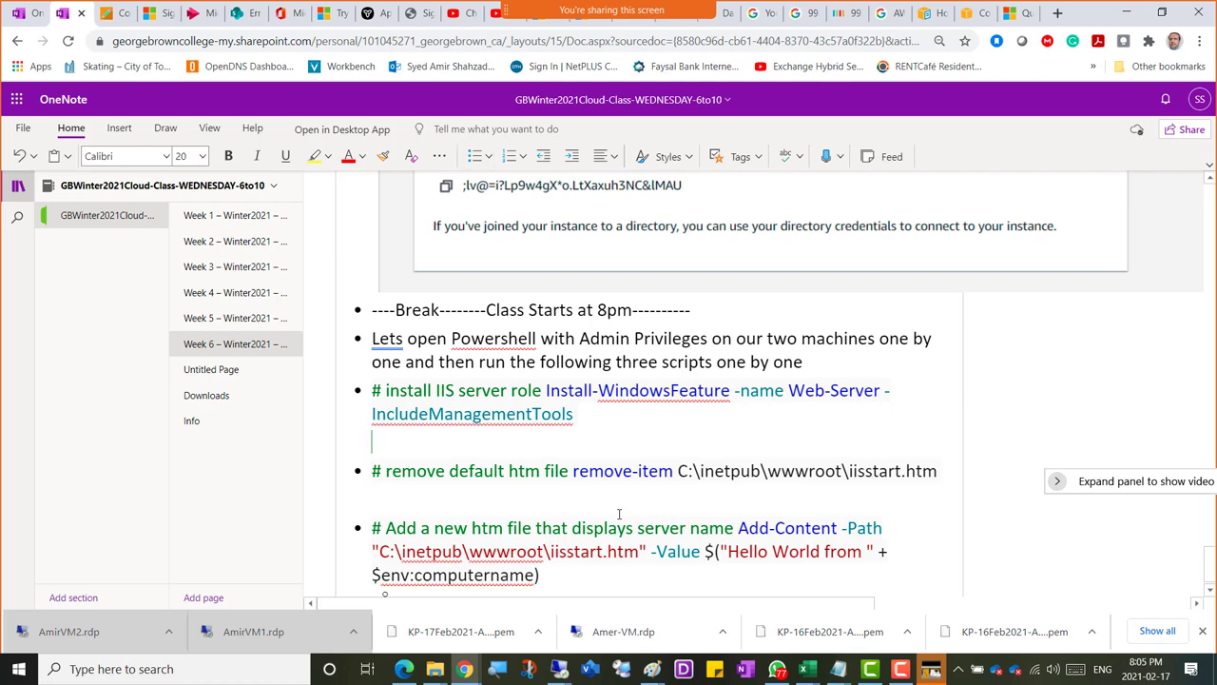
key("Up")
key("Up")
key("shift+Down")
key("shift+Down")
key("shift+Down")
key("shift+Down")
key("shift+Down")
key("shift+Down")
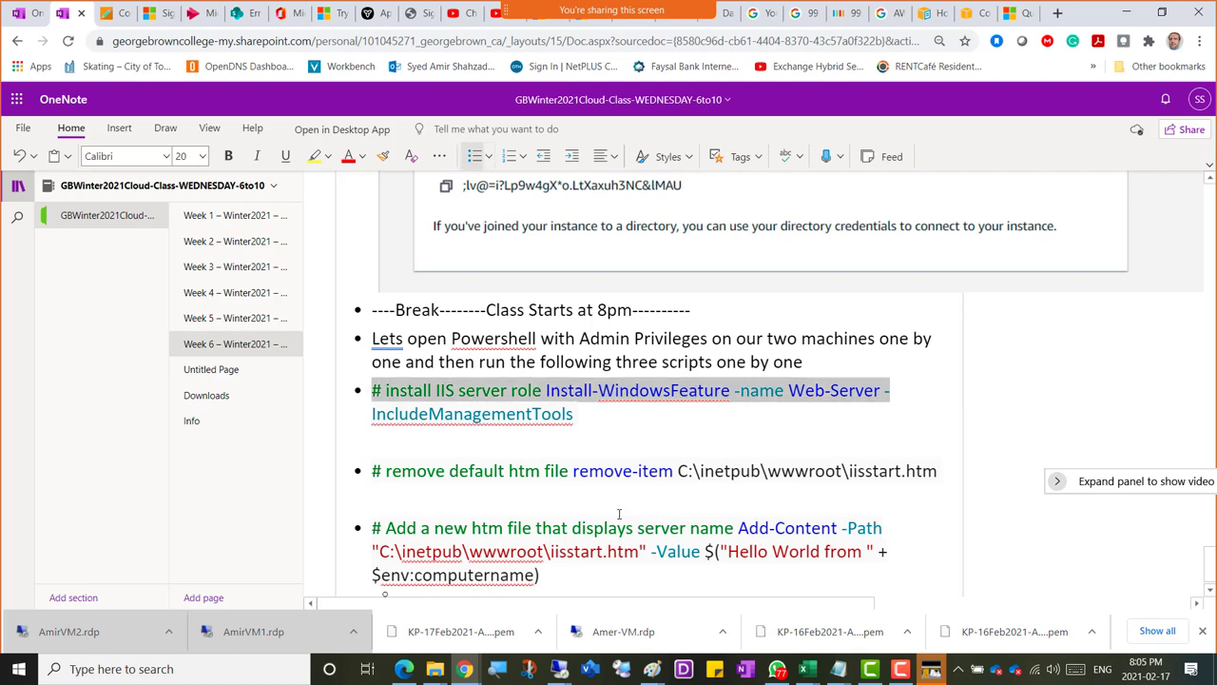
key("shift+Down")
key("shift+Down")
key("shift+Down")
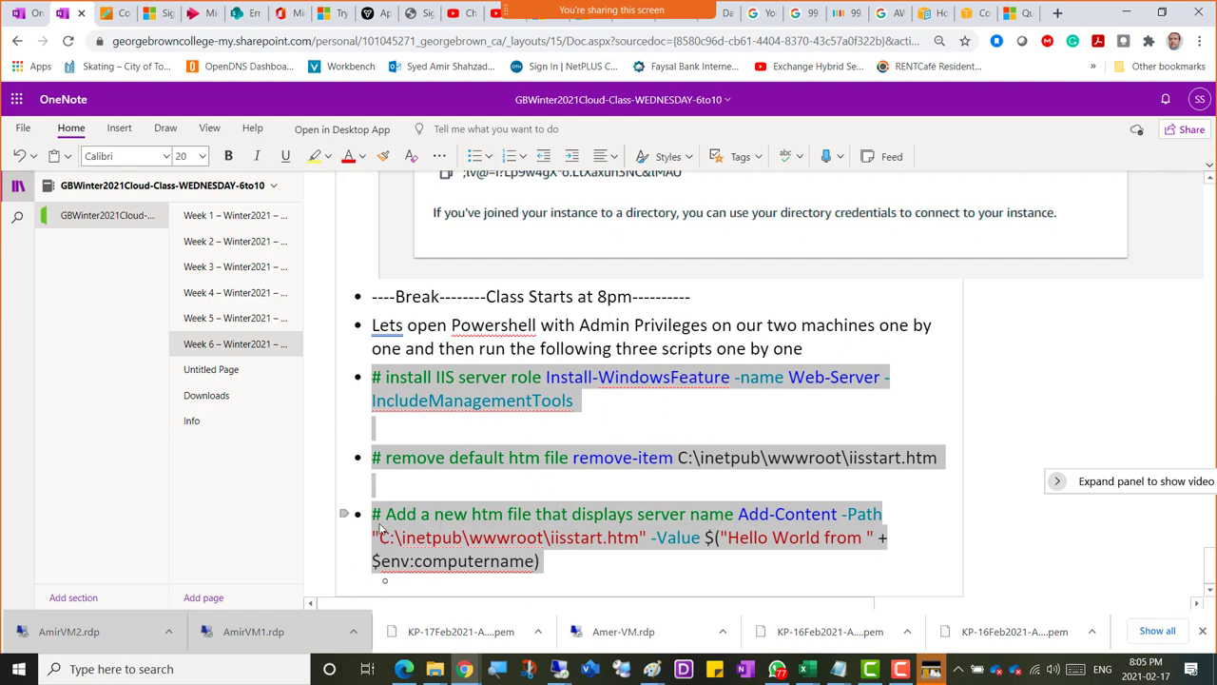
- Put the Install-WindowsFeature command on its own unbulleted line under its comment
left_click(548, 384)
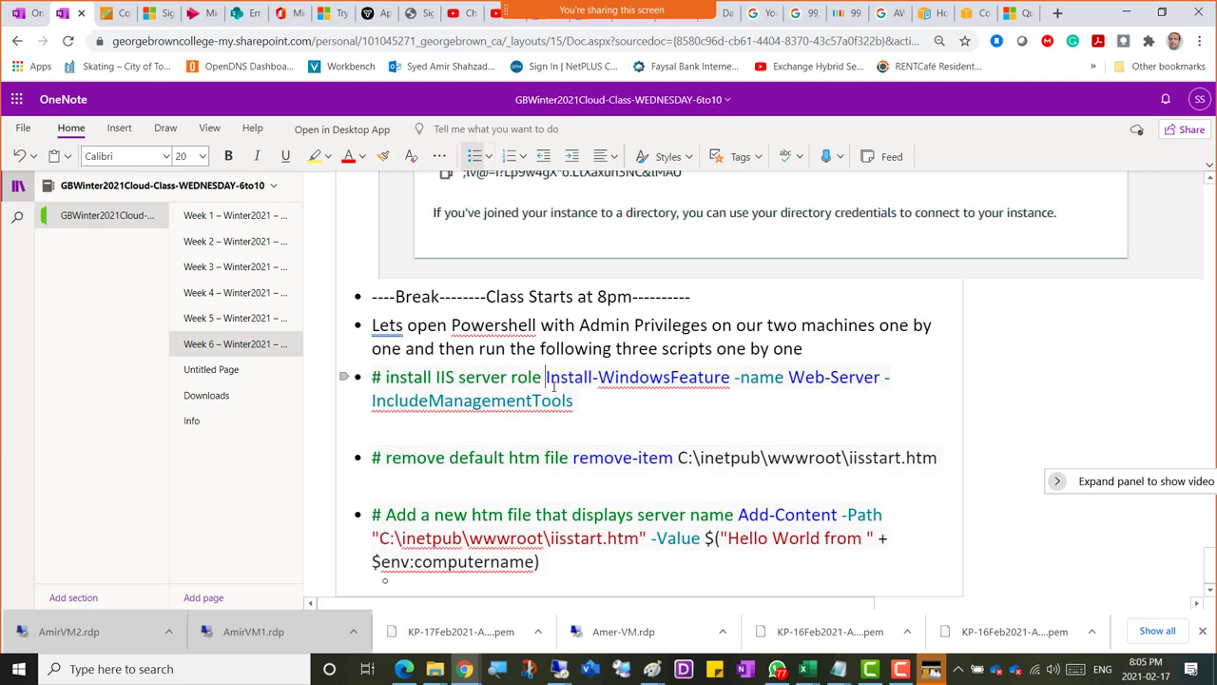
key("Return")
key("Down")
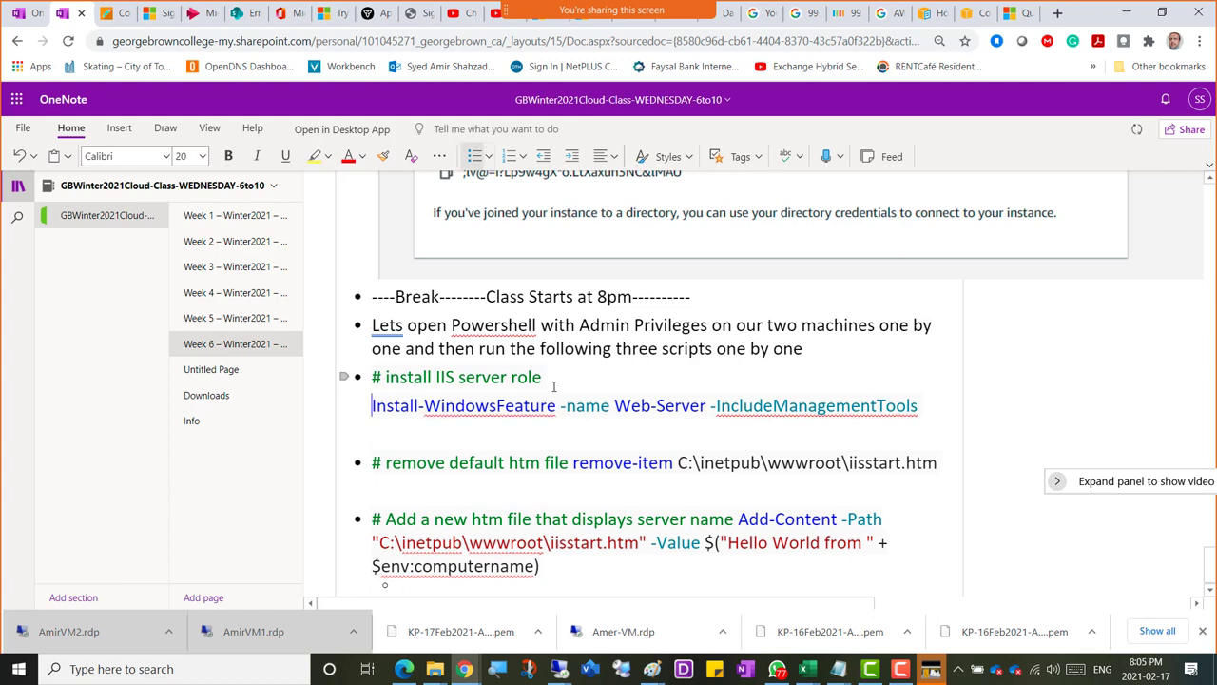
key("BackSpace")
key("shift+Right")
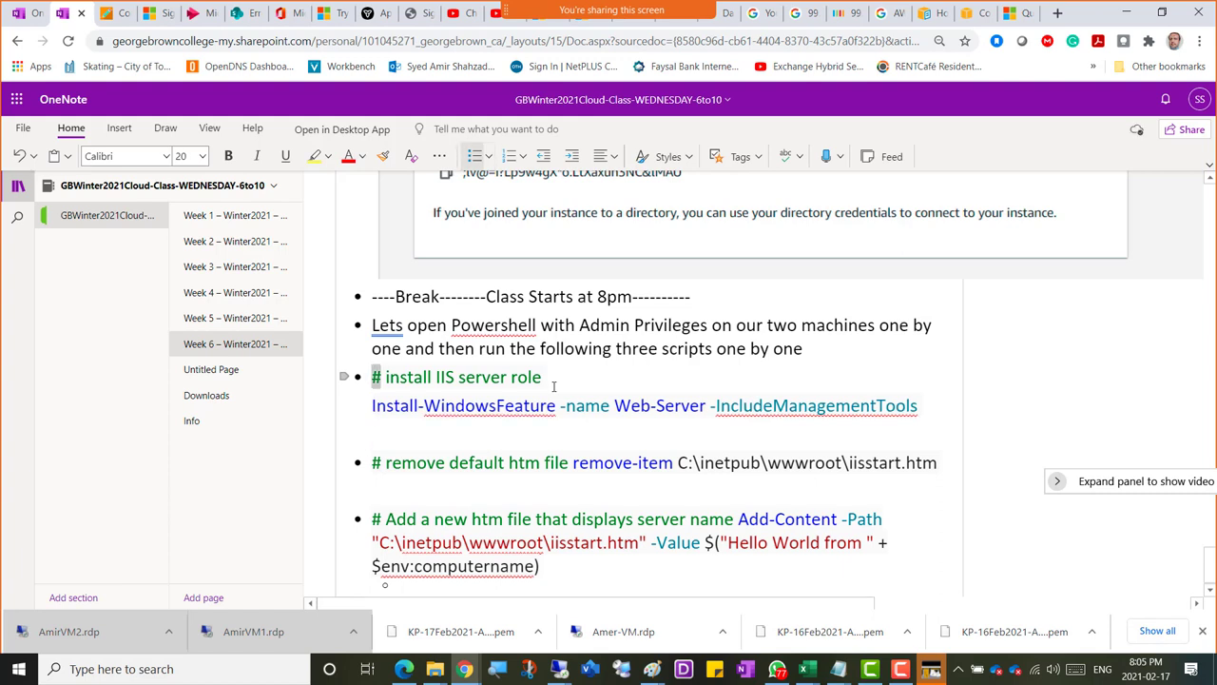
key("Down")
key("Left")
key("shift+Right")
key("shift+Right")
key("shift+Right")
key("shift+Right")
key("shift+Right")
key("shift+Right")
key("shift+Right")
key("shift+Right")
key("shift+Right")
key("shift+Right")
key("shift+Right")
key("shift+Right")
key("shift+Right")
key("shift+Right")
key("shift+Right")
key("shift+Right")
key("shift+Right")
key("shift+Right")
key("shift+Right")
key("shift+Right")
key("shift+Right")
key("Right")
key("Right")
key("Right")
key("Right")
key("shift+Down")
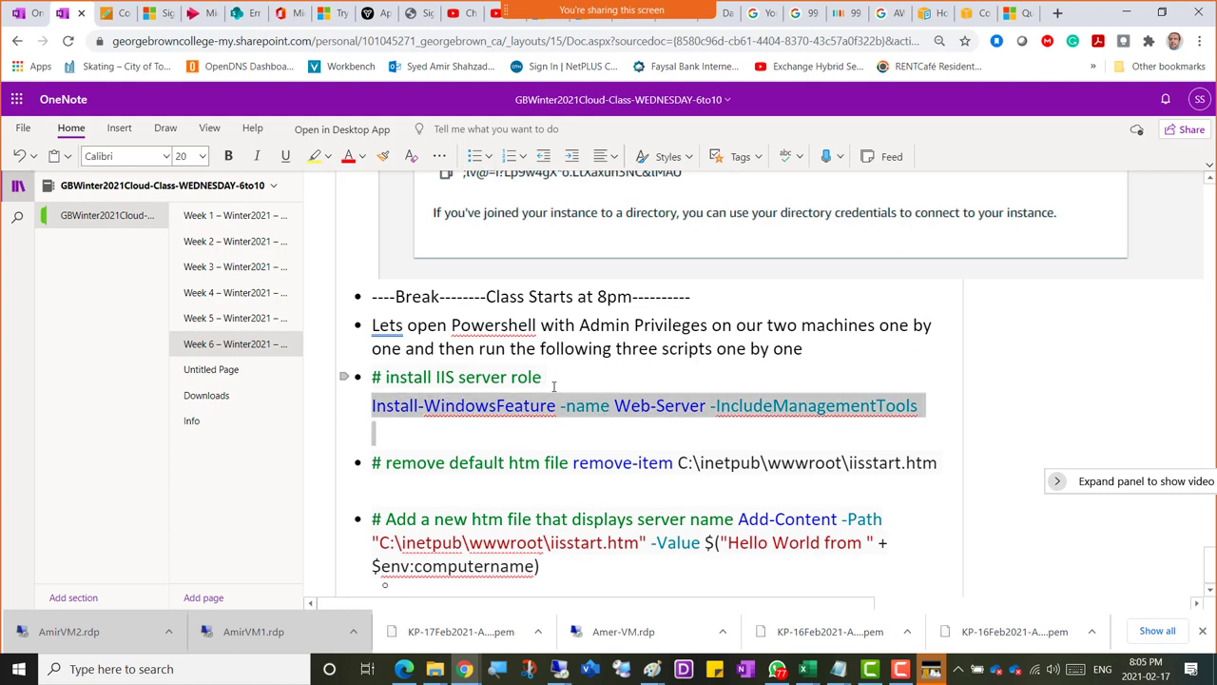
- Put the remove-item and Add-Content commands on their own unbulleted lines beneath their comments
key("Down")
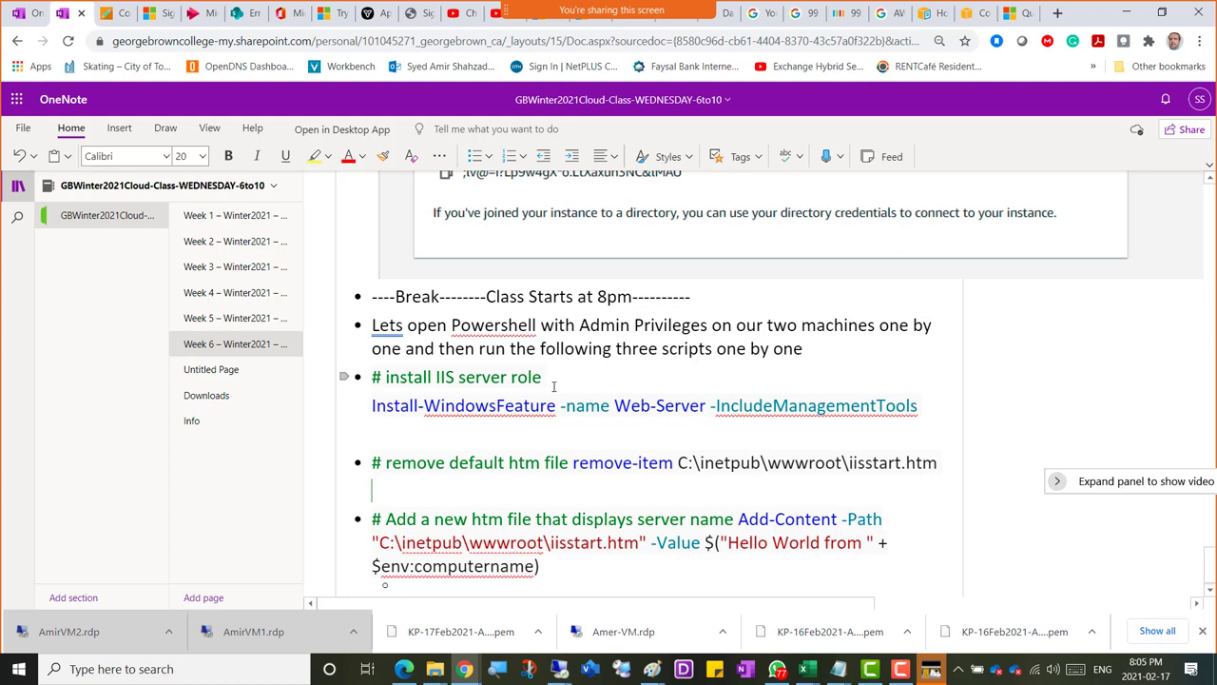
key("Up")
key("Right")
key("Right")
key("Right")
key("Right")
key("Right")
key("Right")
key("Right")
key("Right")
key("Right")
key("Right")
key("Right")
key("Right")
key("Right")
key("Right")
key("Right")
key("Right")
key("Right")
key("Right")
key("Right")
key("Right")
key("Right")
key("Right")
key("Right")
key("Return")
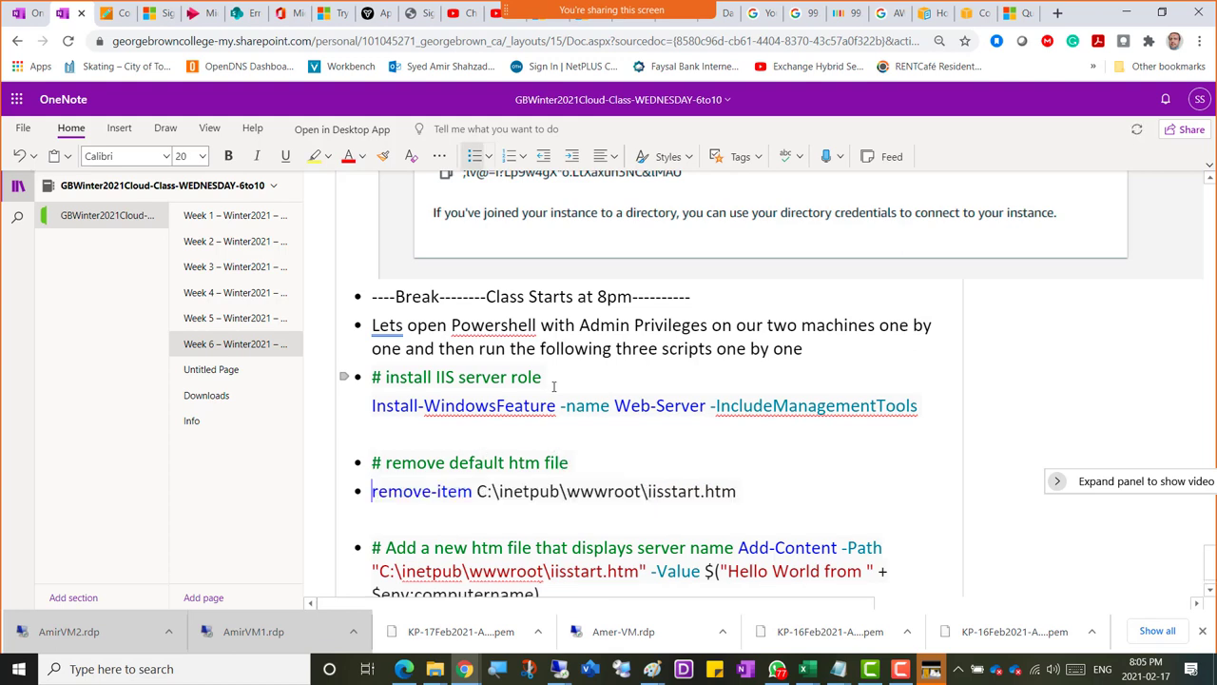
key("BackSpace")
key("Down")
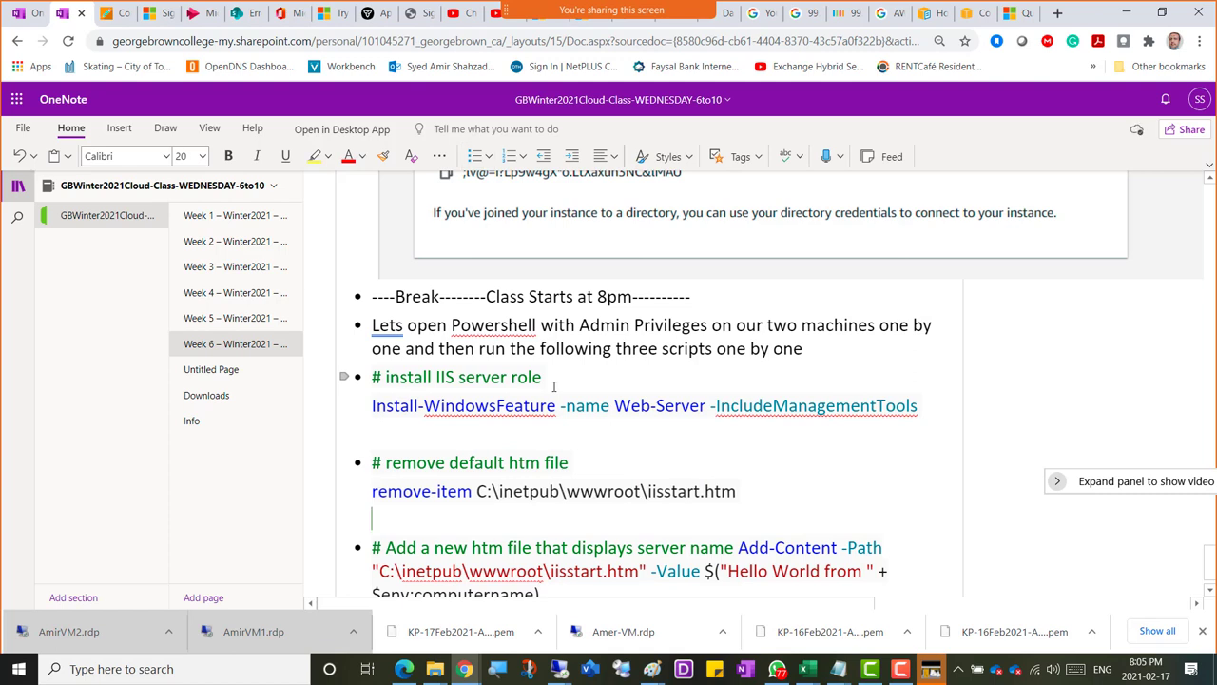
scroll(553, 386, "down", 1)
key("Up")
key("End")
key("Left")
key("Left")
key("Left")
key("Left")
key("Left")
key("Left")
key("Left")
key("Left")
key("Left")
key("Left")
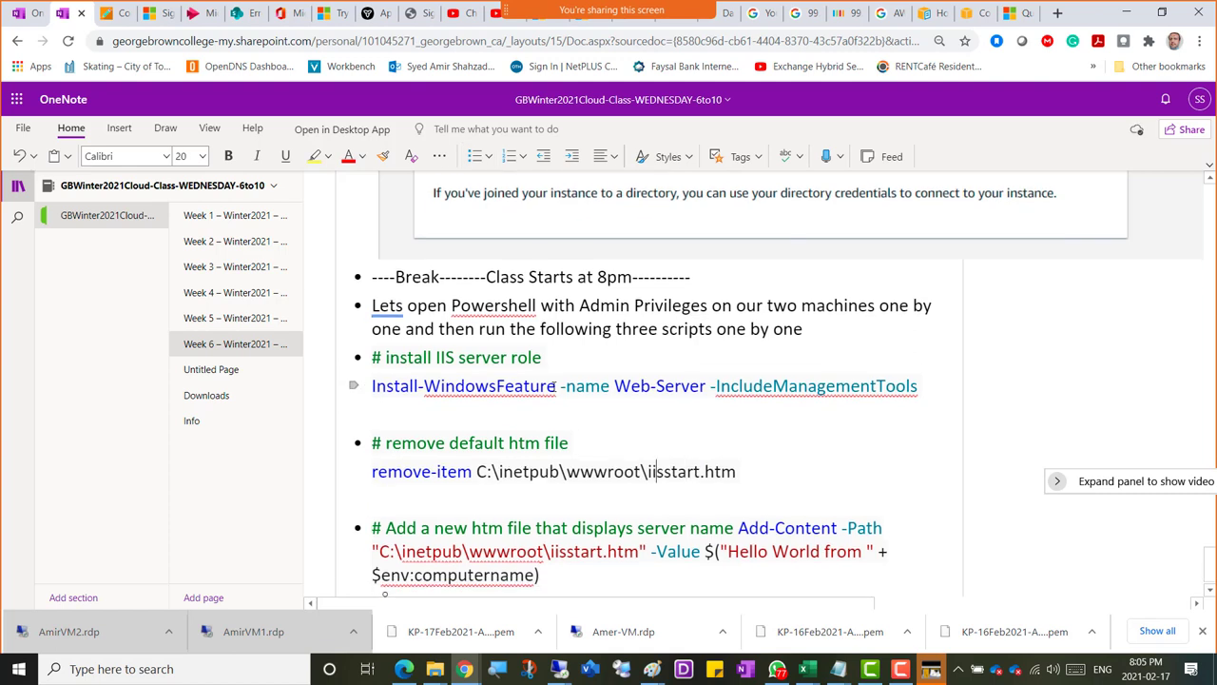
key("Down")
key("Down")
key("Right")
key("Right")
key("Right")
key("Right")
key("Right")
key("Right")
key("Right")
key("Right")
key("Right")
key("Right")
key("Right")
key("Right")
key("Right")
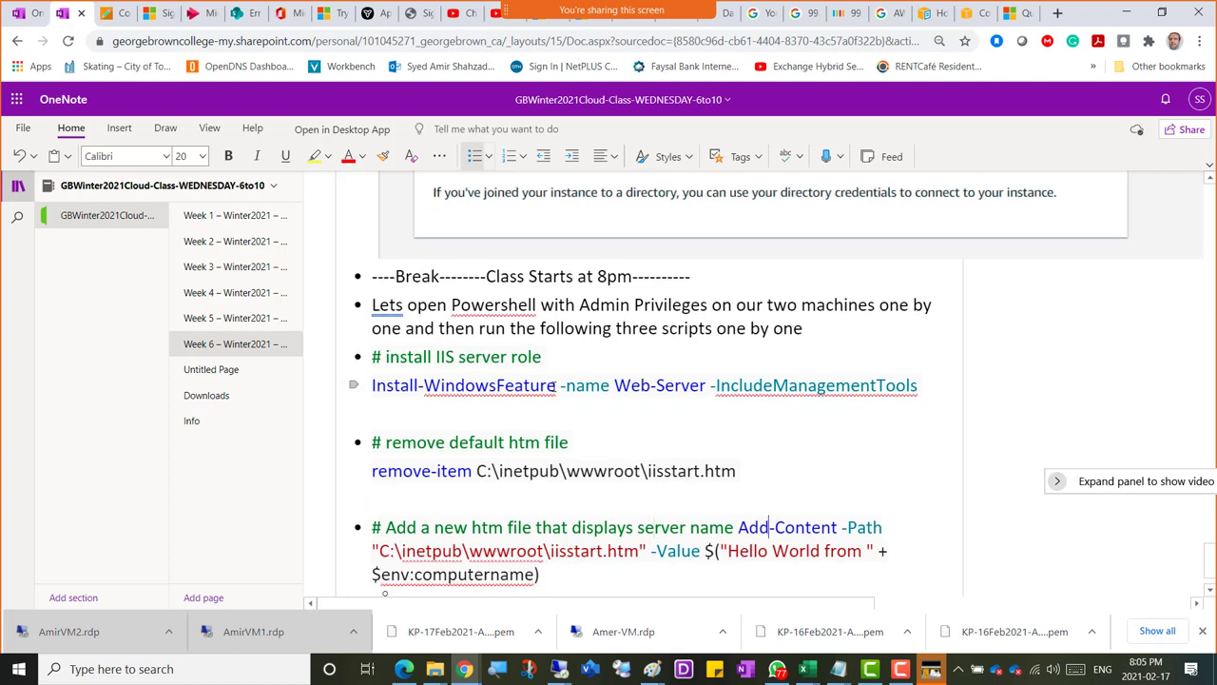
key("Left")
key("Left")
key("Left")
key("Return")
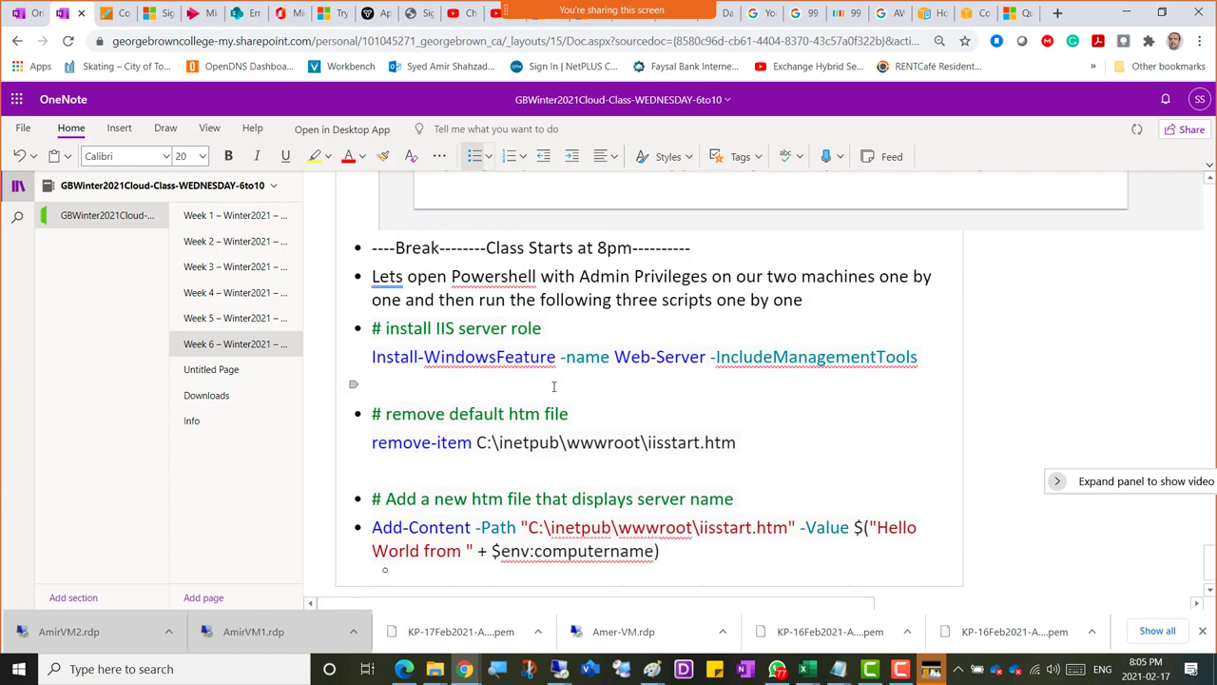
- Select all three scripts and clear the grey shading behind them
key("Up")
key("Up")
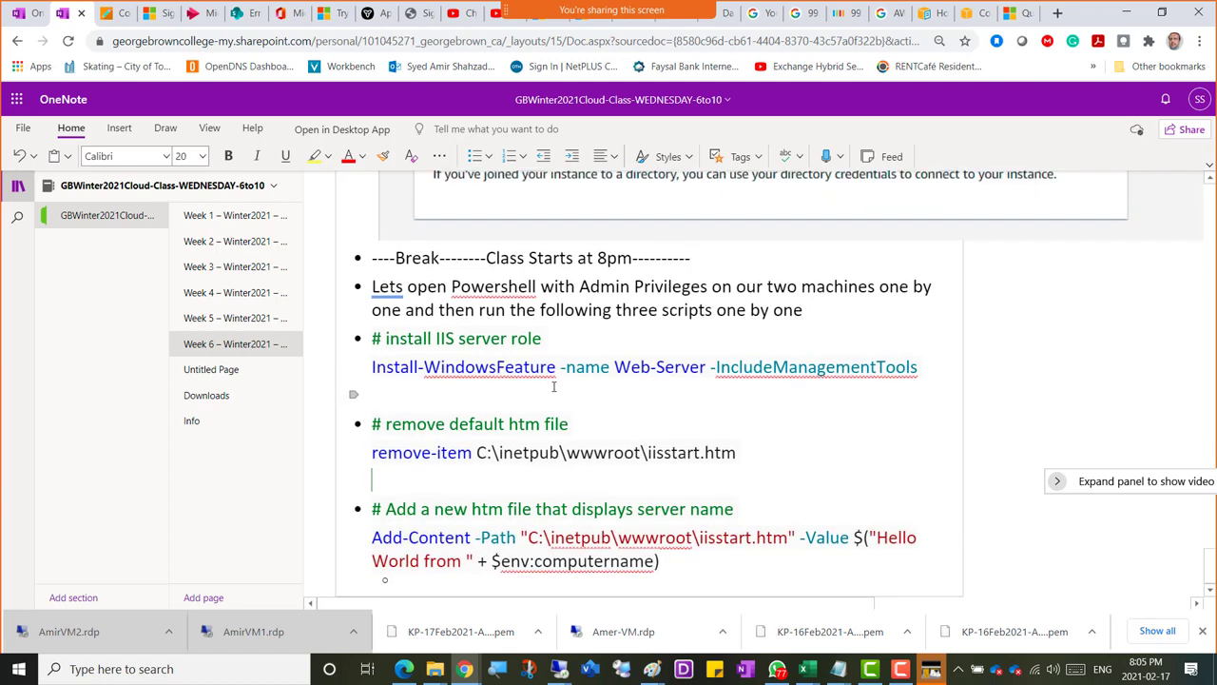
key("Up")
key("Up")
key("Up")
key("Up")
key("shift+End")
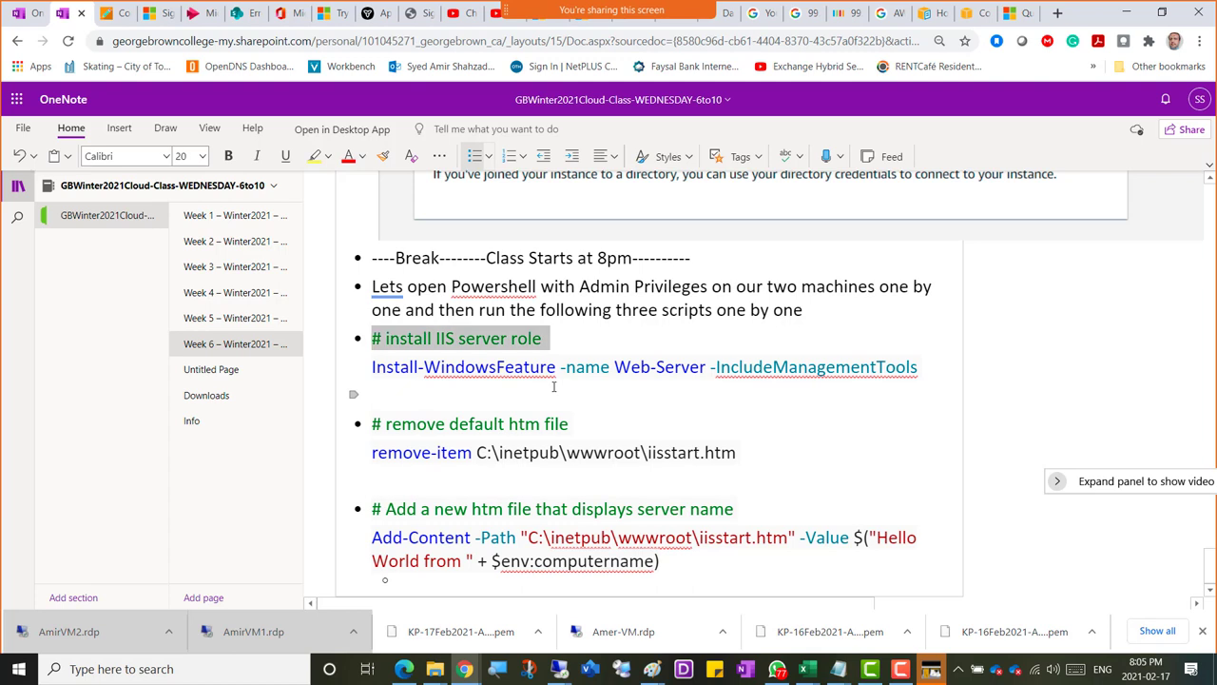
key("shift+Down")
key("shift+Down")
key("shift+Down")
key("shift+Down")
key("shift+Down")
key("shift+Down")
key("shift+Down")
key("shift+Down")
key("shift+Down")
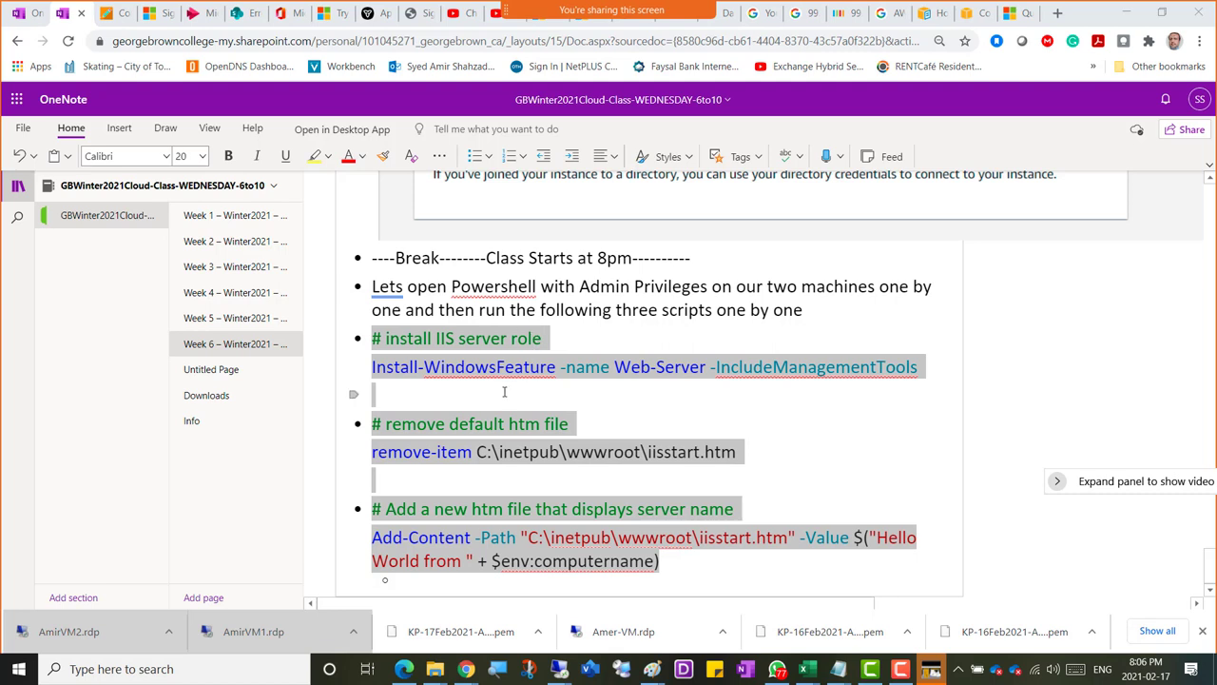
left_click(425, 384)
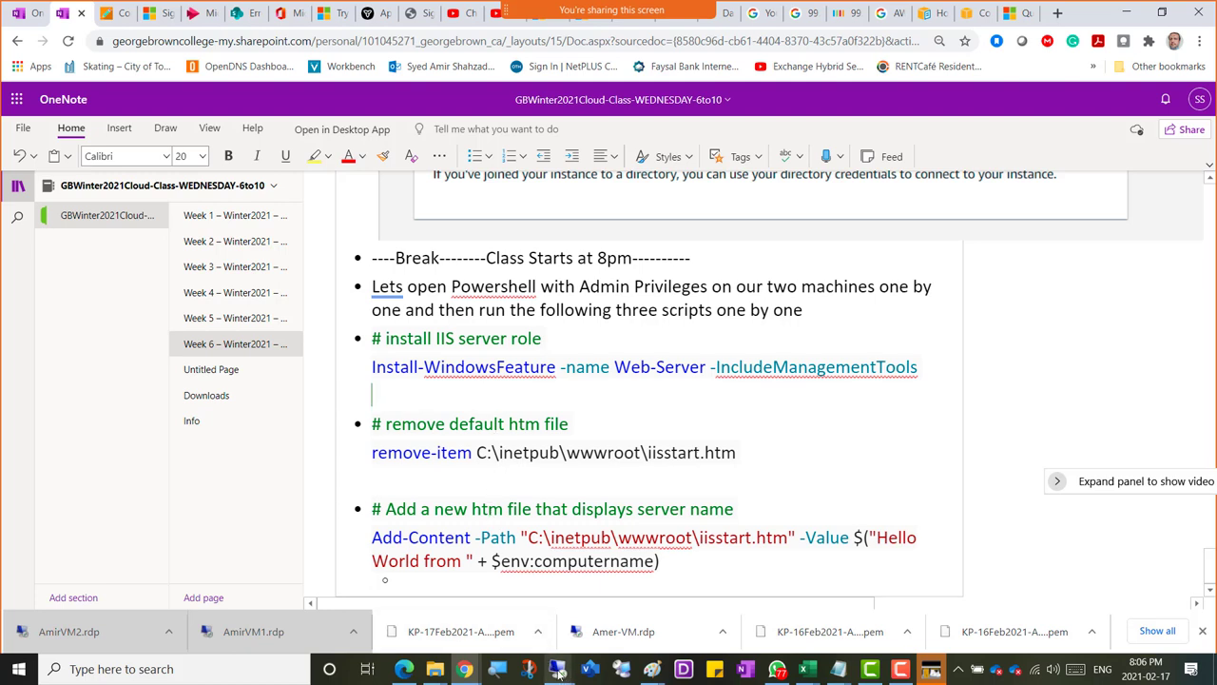
mouse_move(559, 674)
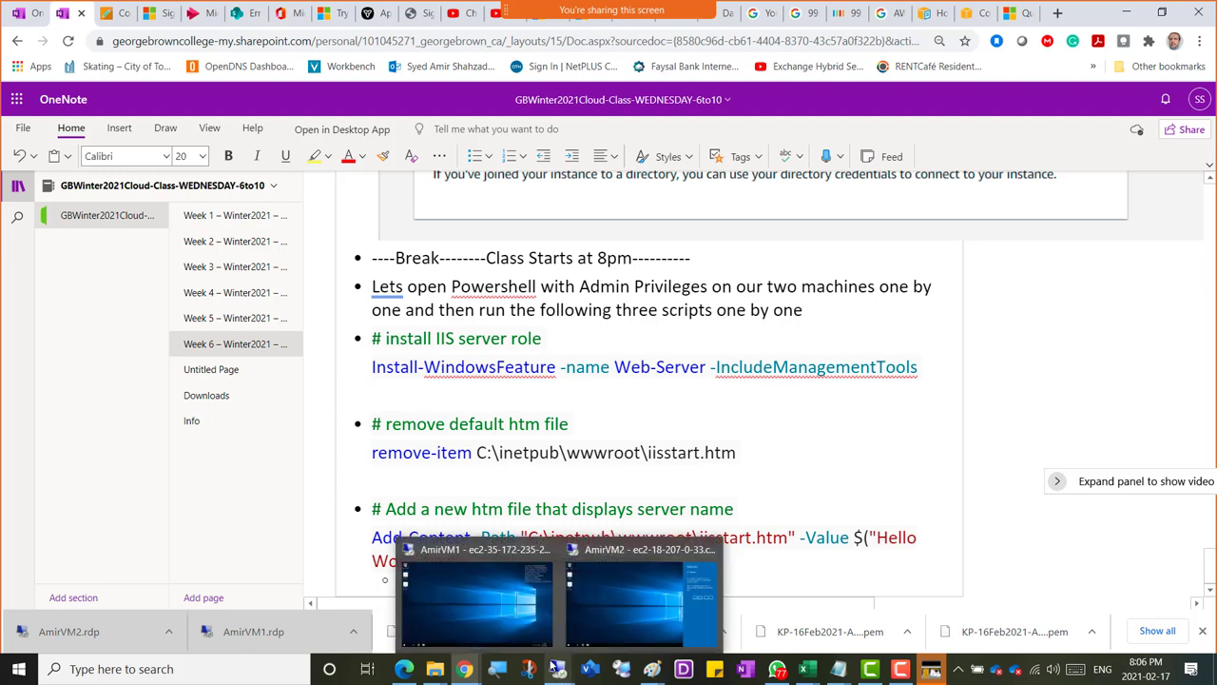
- On the first VM, launch Windows PowerShell (Admin) from the Start power-user menu, then minimize the session
left_click(468, 597)
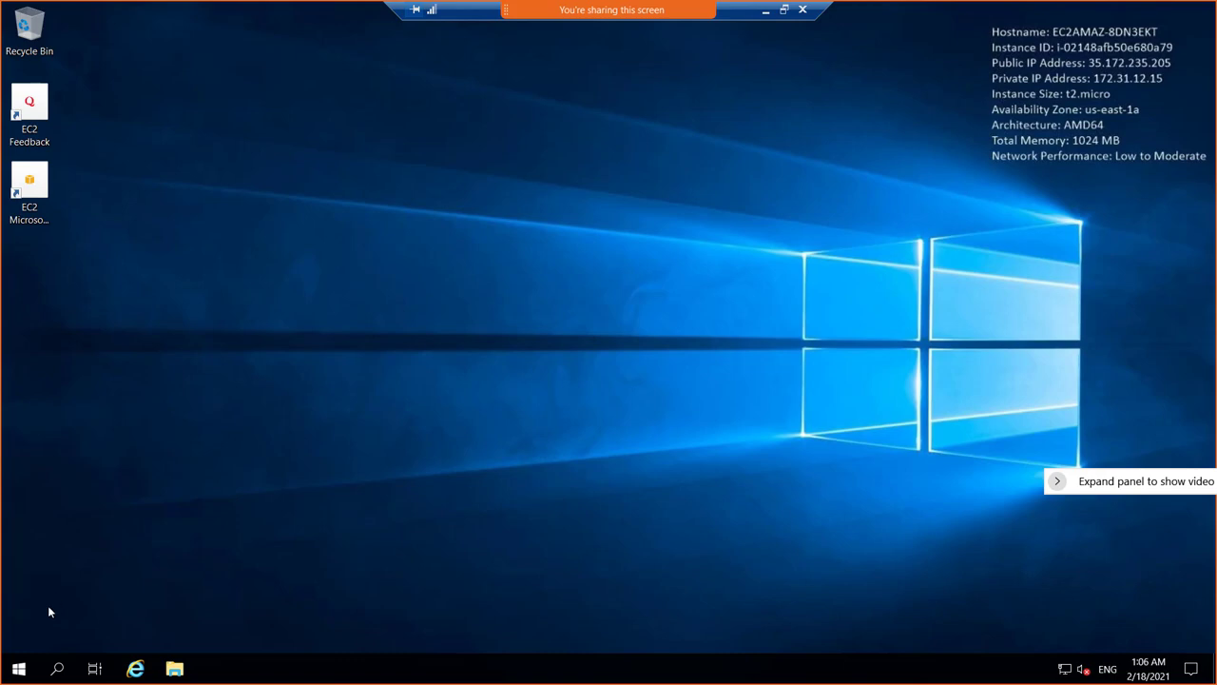
right_click(18, 669)
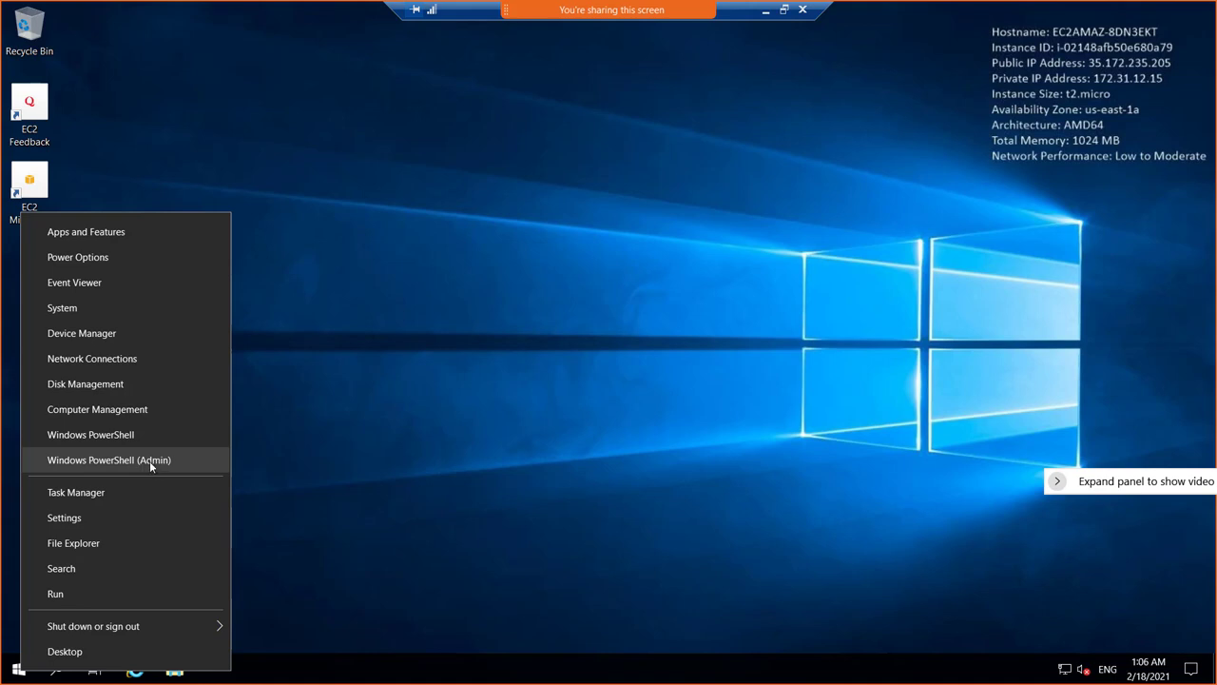
left_click(416, 502)
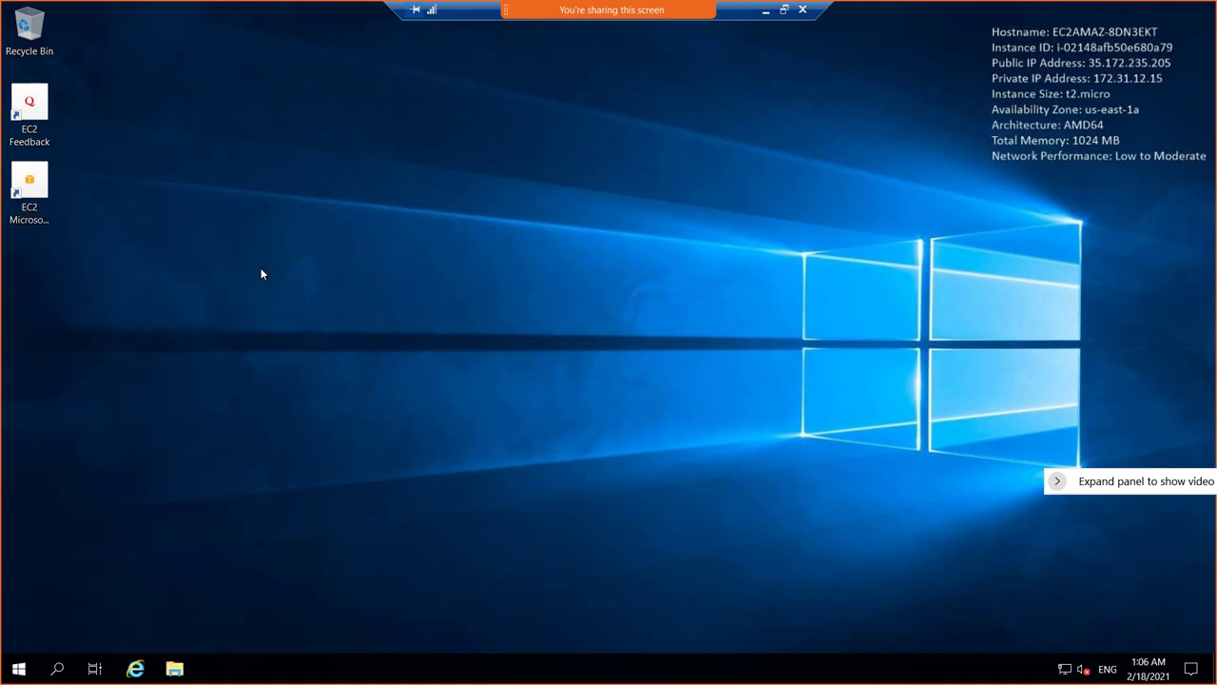
right_click(19, 674)
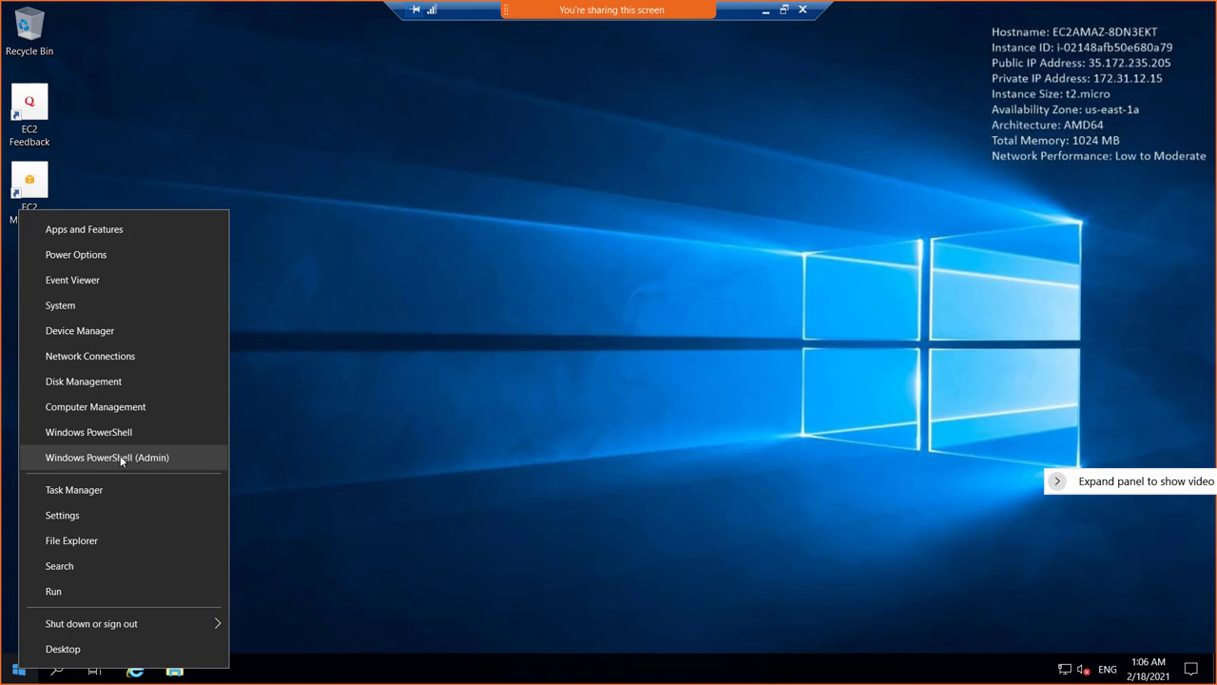
left_click(129, 457)
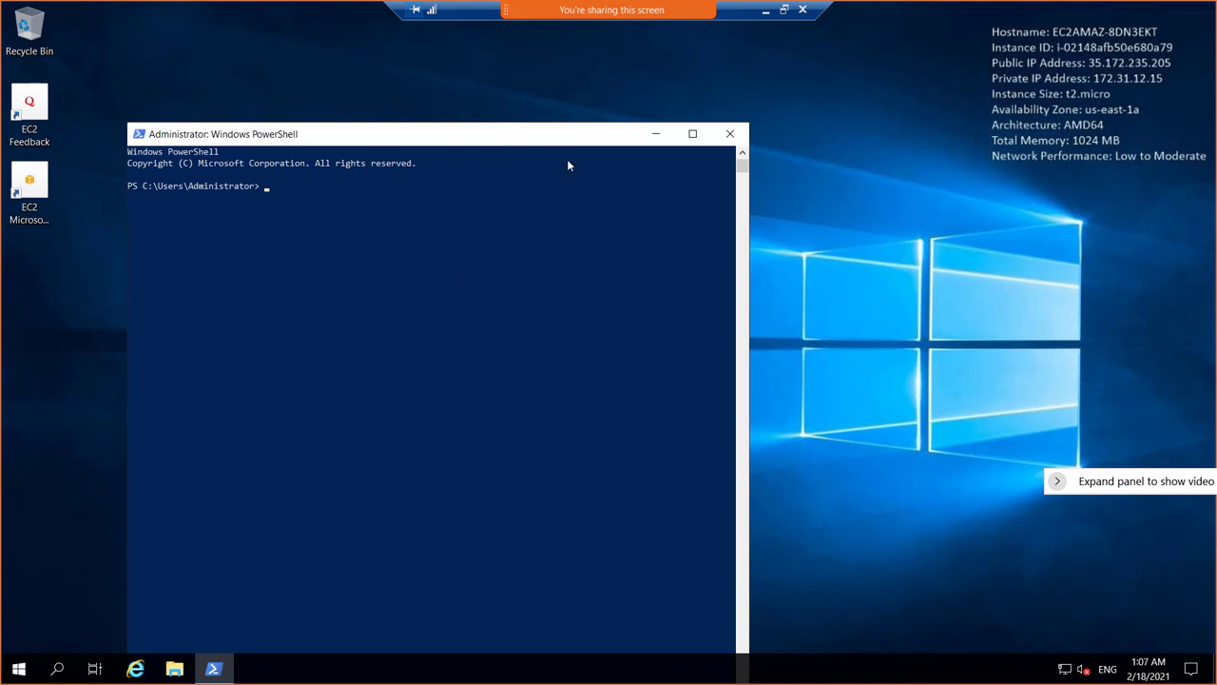
left_click(766, 10)
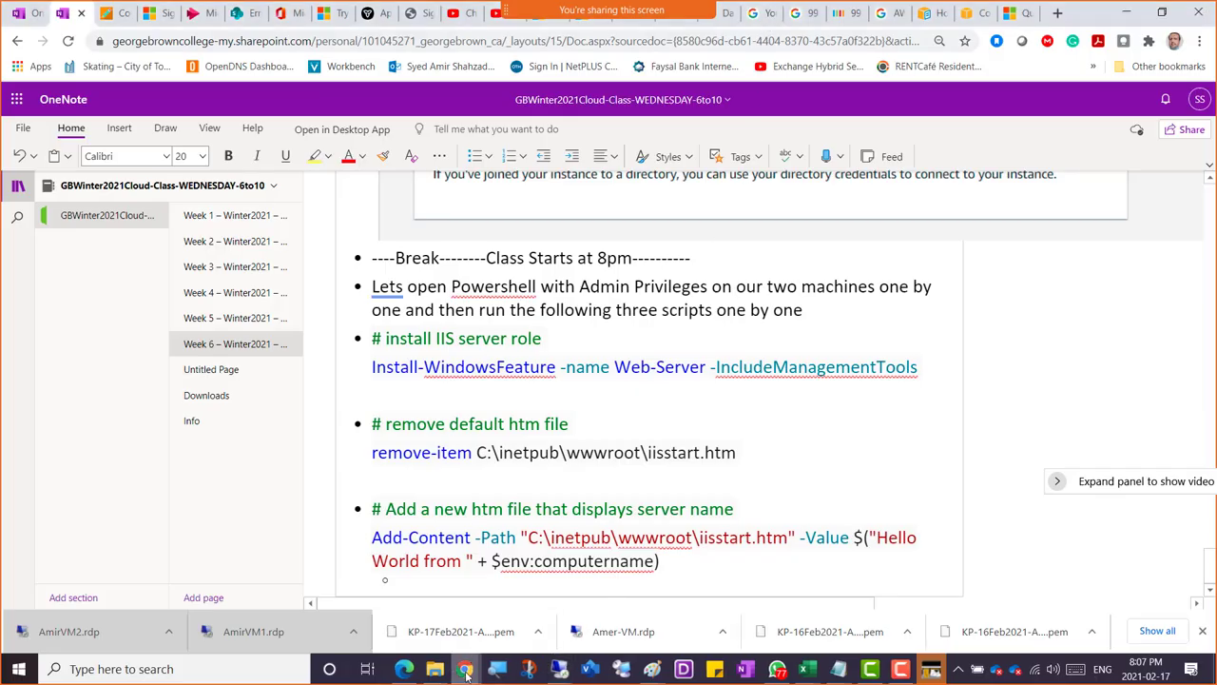
- On the second VM, allow network discovery and launch an Administrator PowerShell window
mouse_move(466, 672)
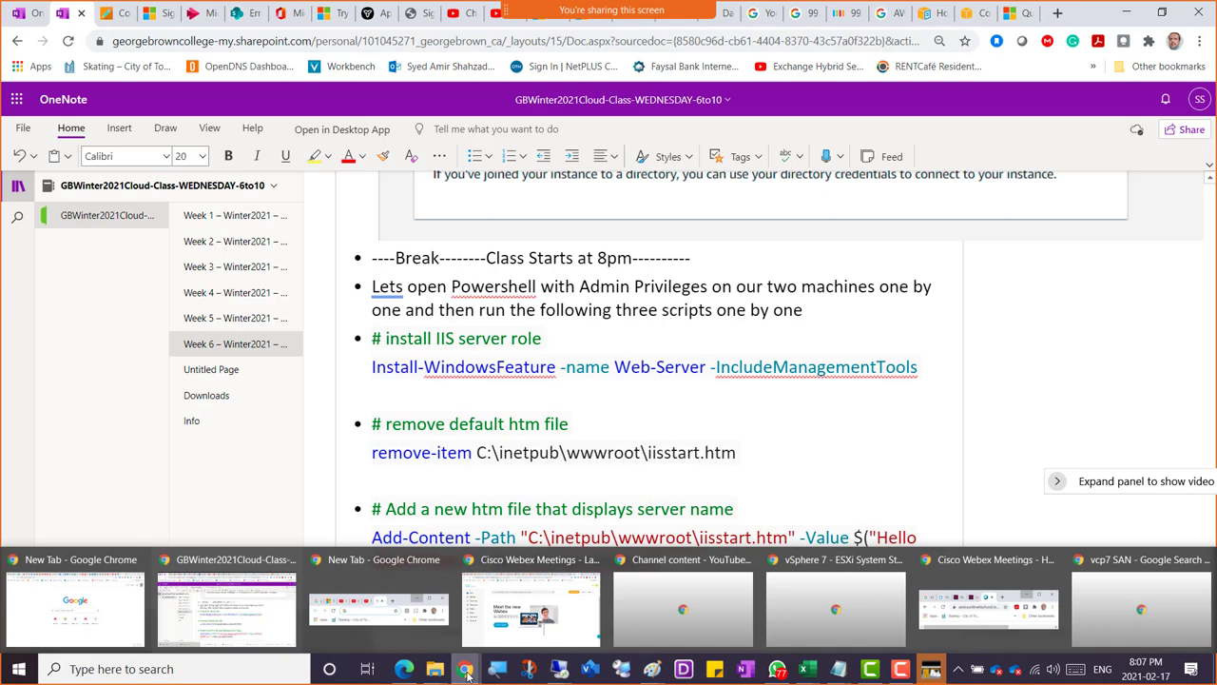
mouse_move(559, 670)
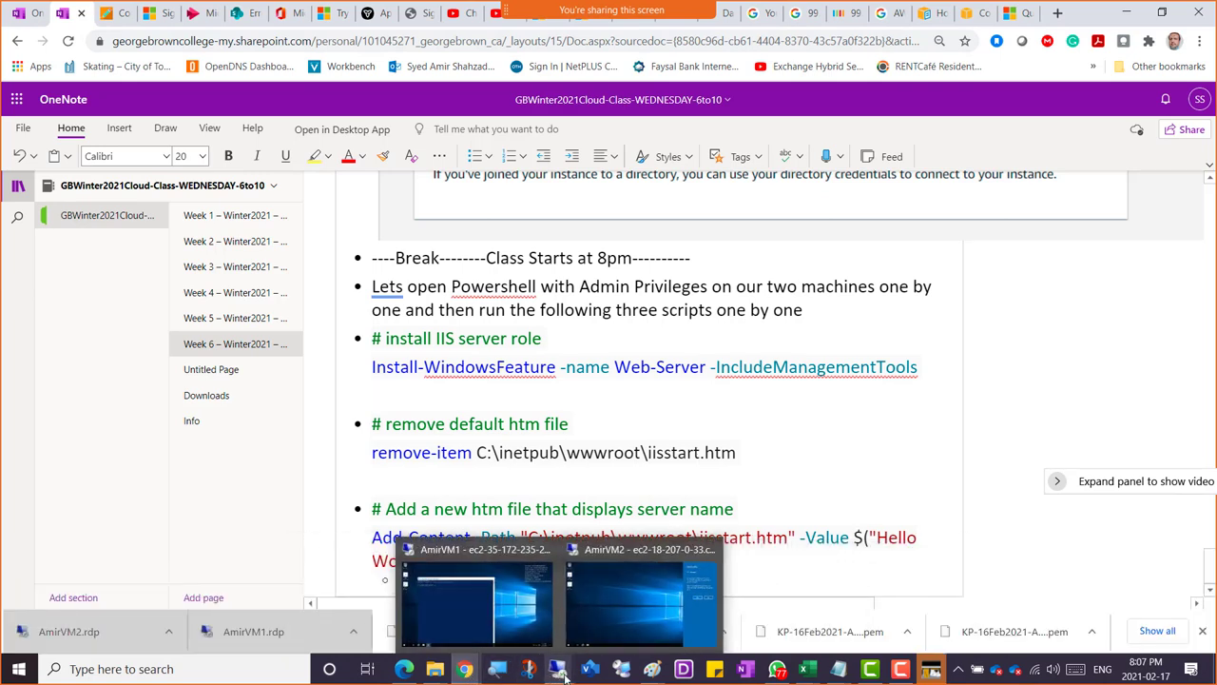
left_click(615, 604)
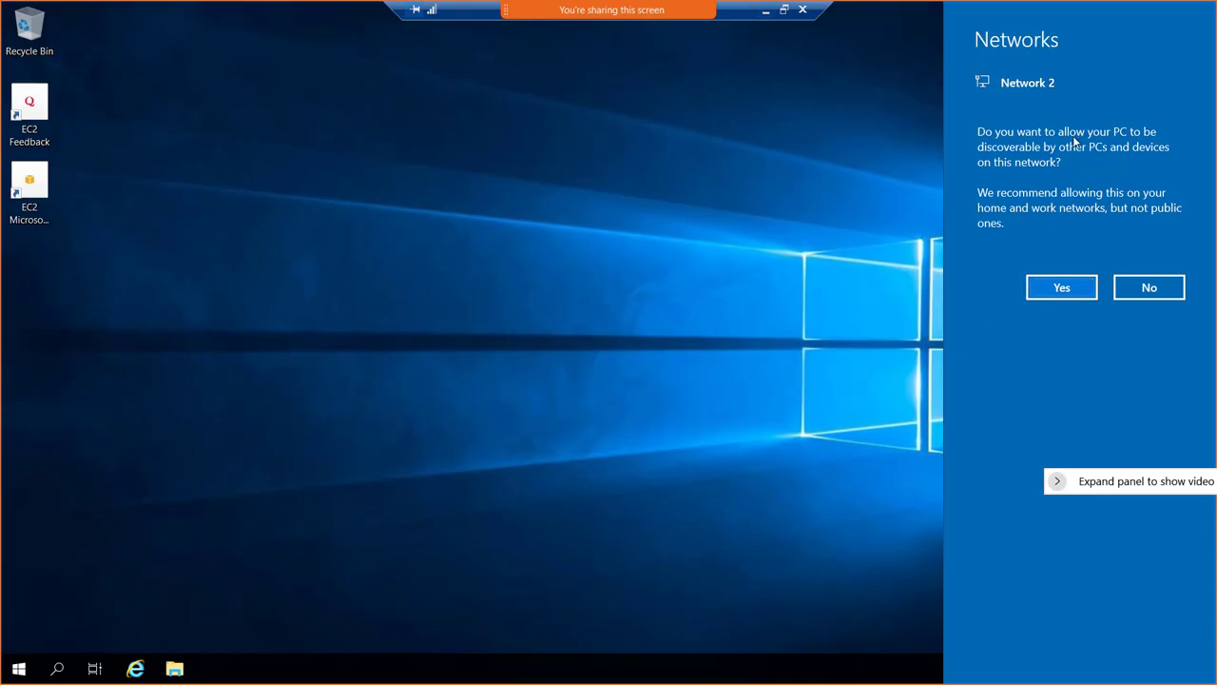
left_click(1066, 290)
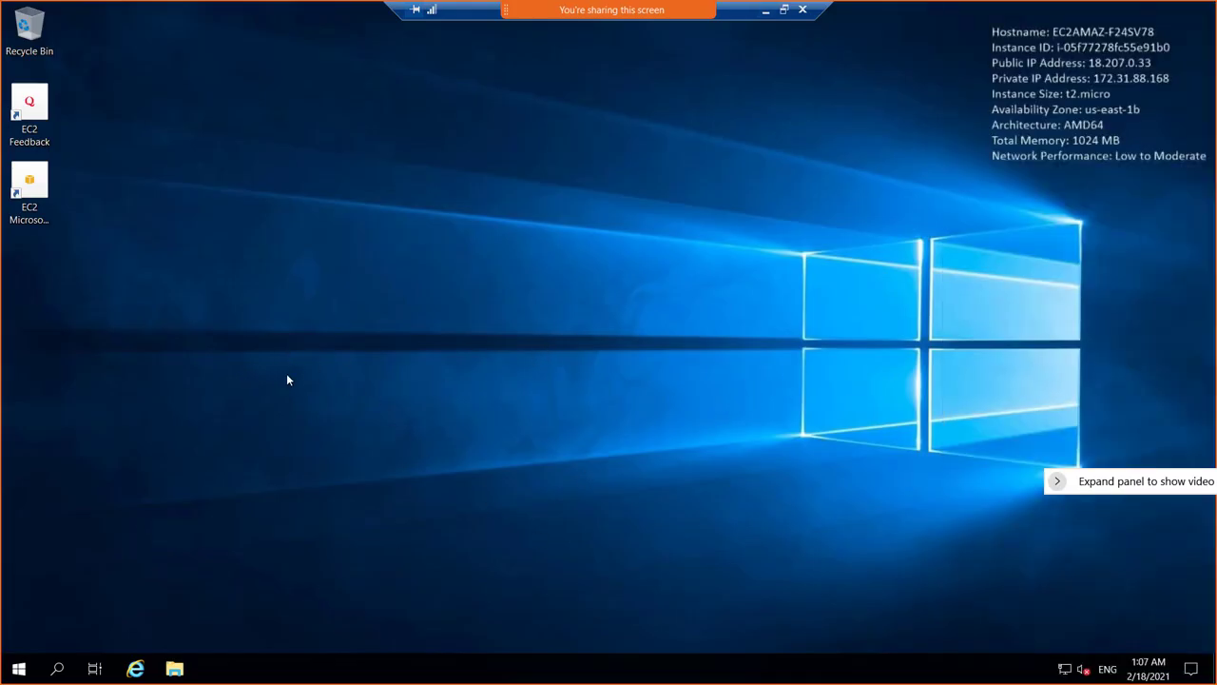
right_click(21, 670)
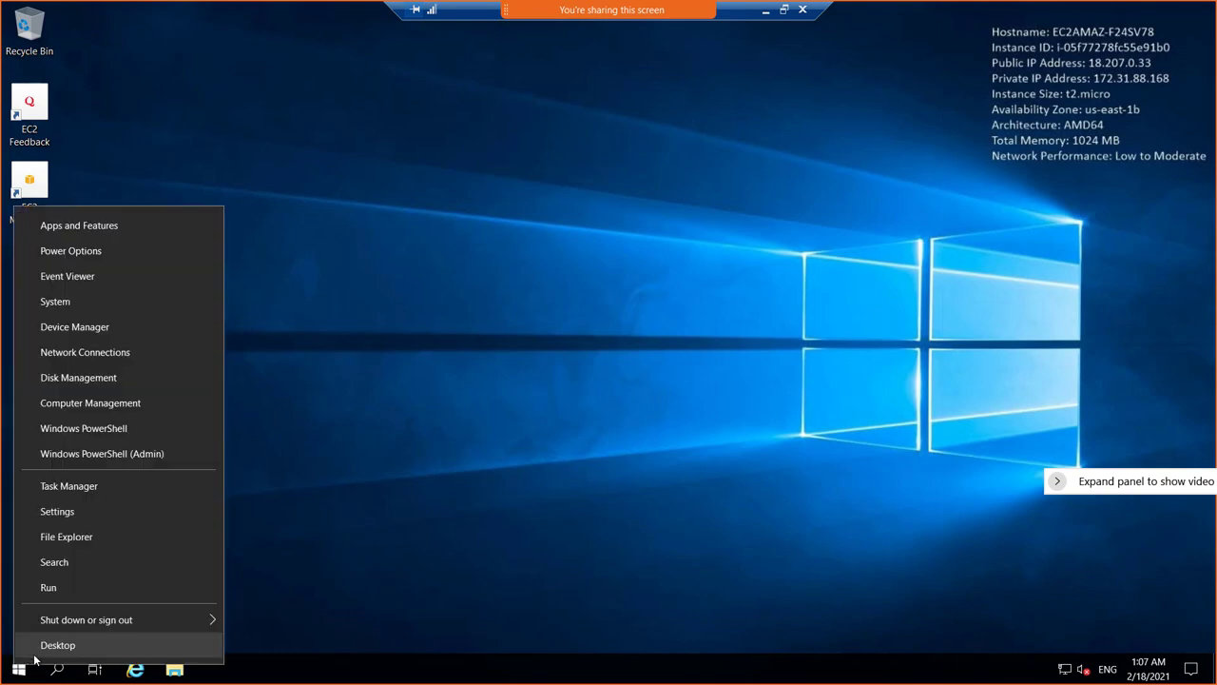
left_click(142, 457)
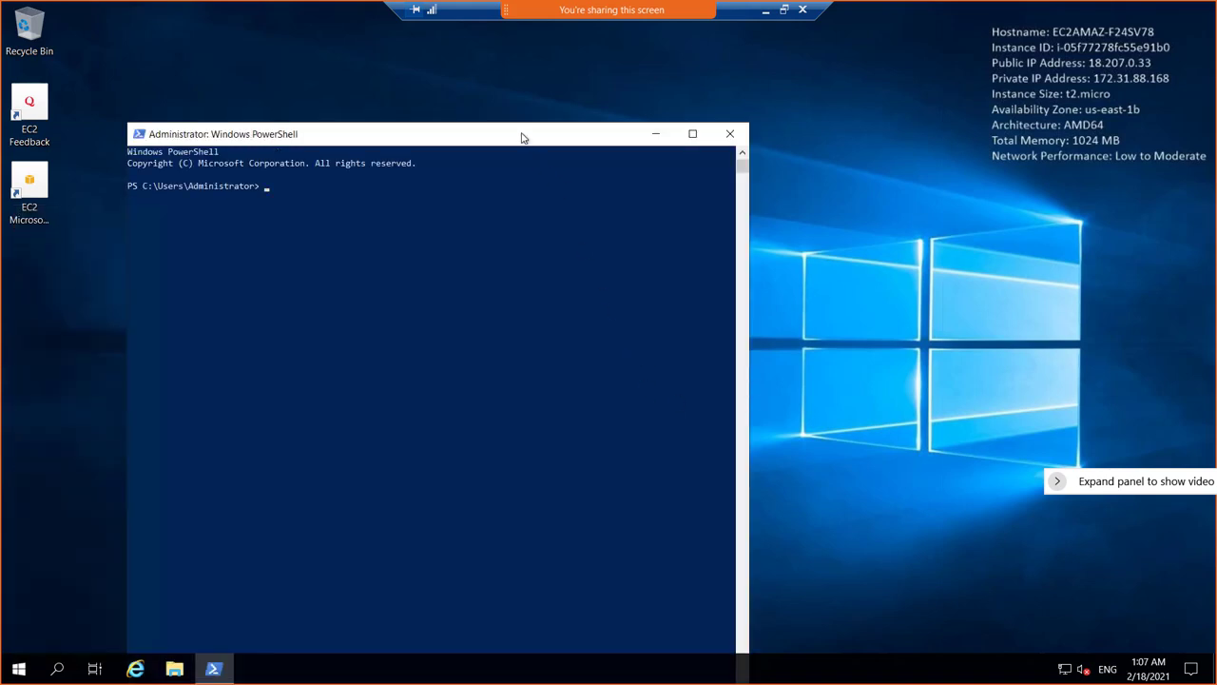
left_click_drag(521, 137, 629, 76)
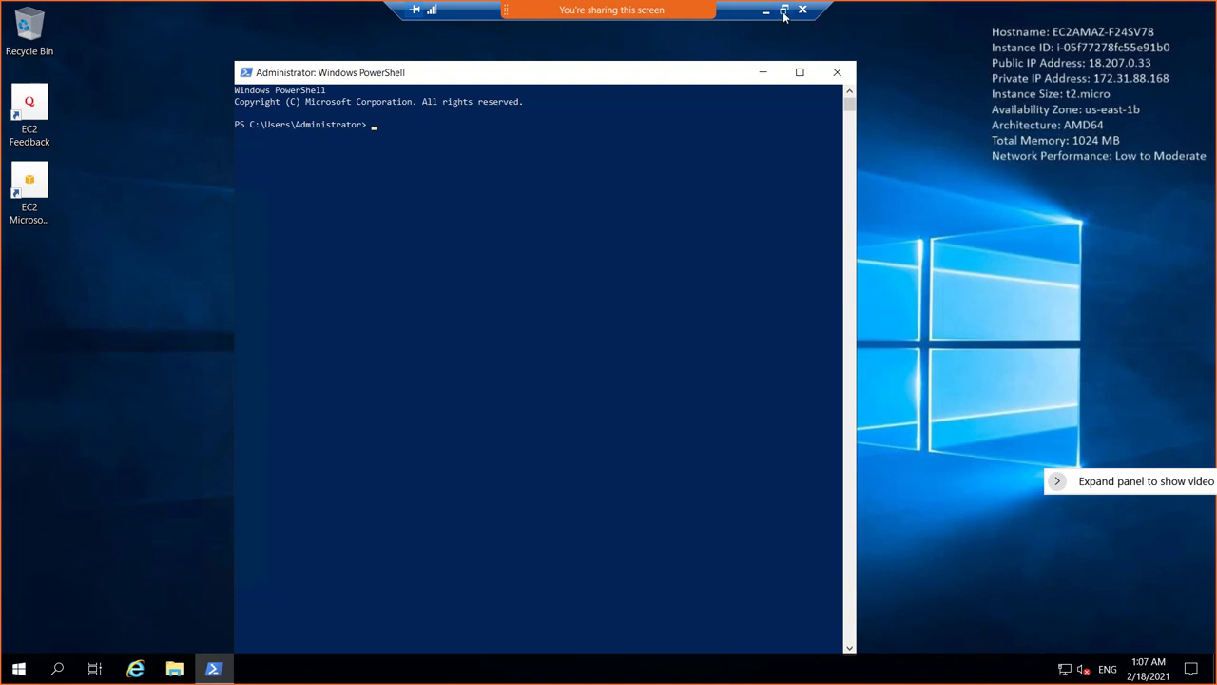
- Window the VM2 session to the right, then bring up the AmirVM1 session and restore it
left_click(785, 12)
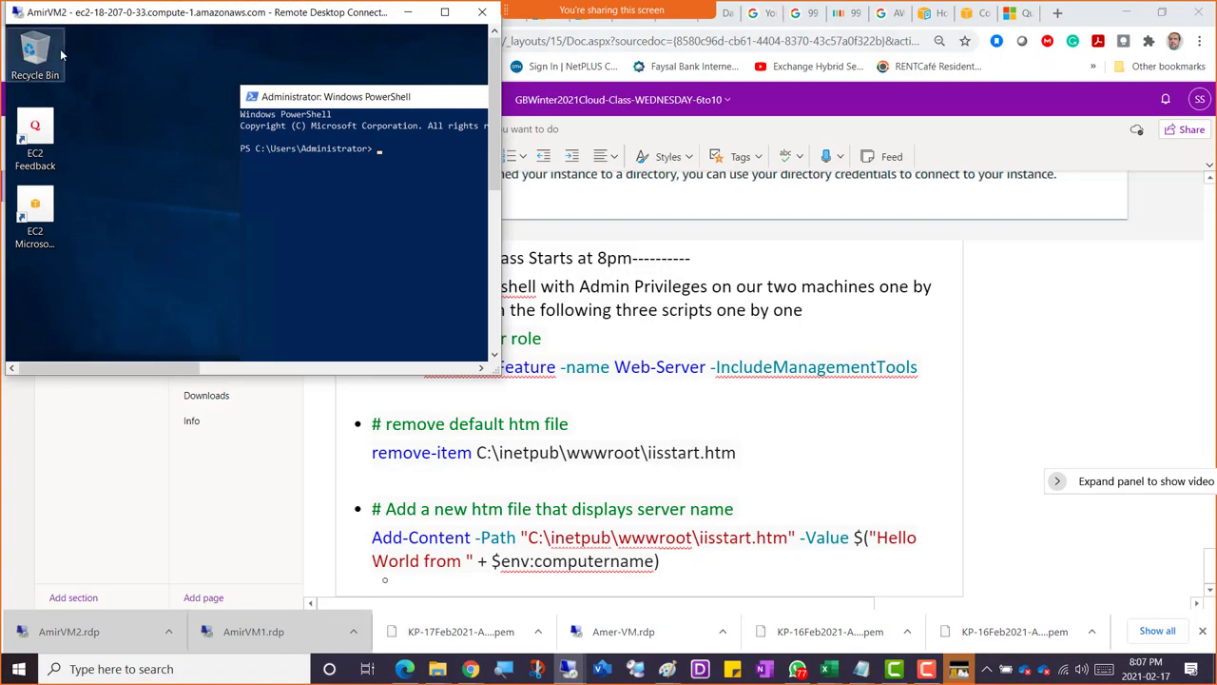
left_click_drag(103, 16, 773, 28)
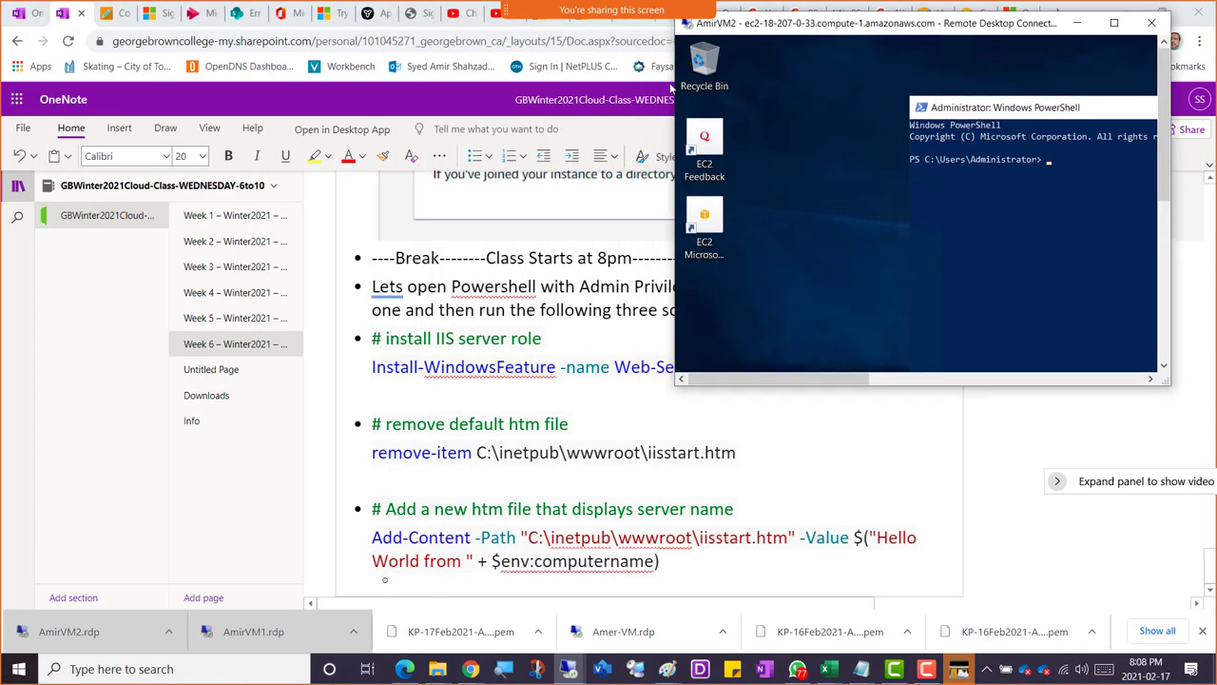
left_click(569, 673)
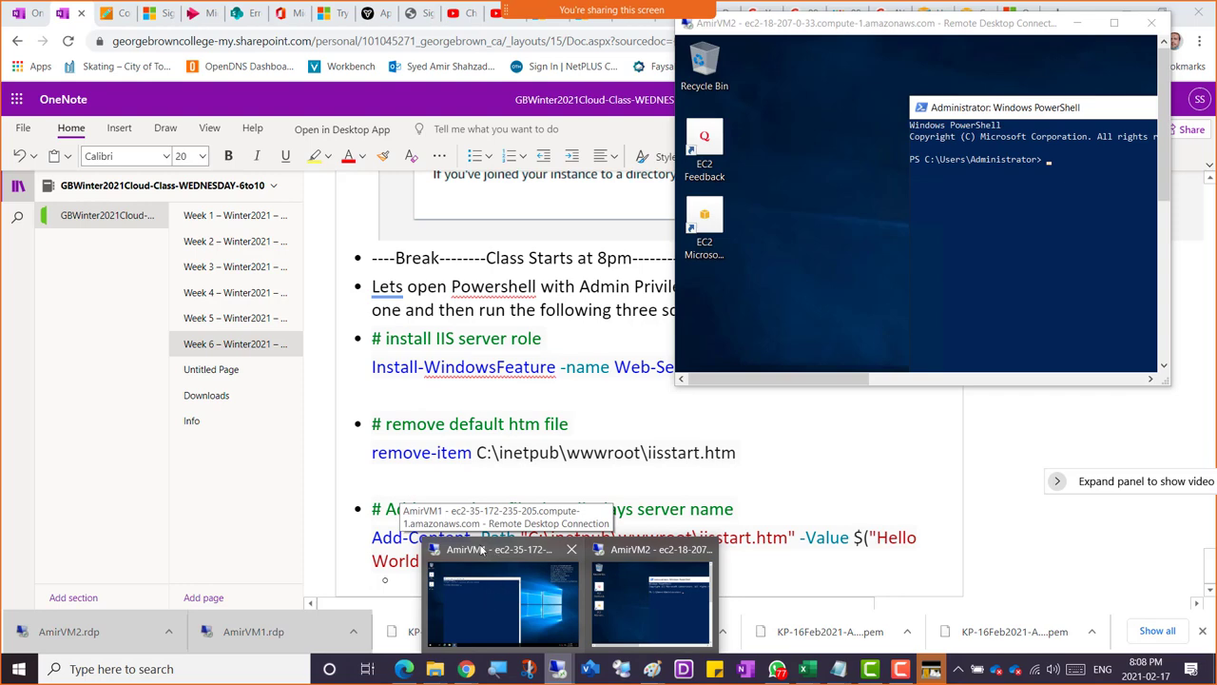
left_click(493, 610)
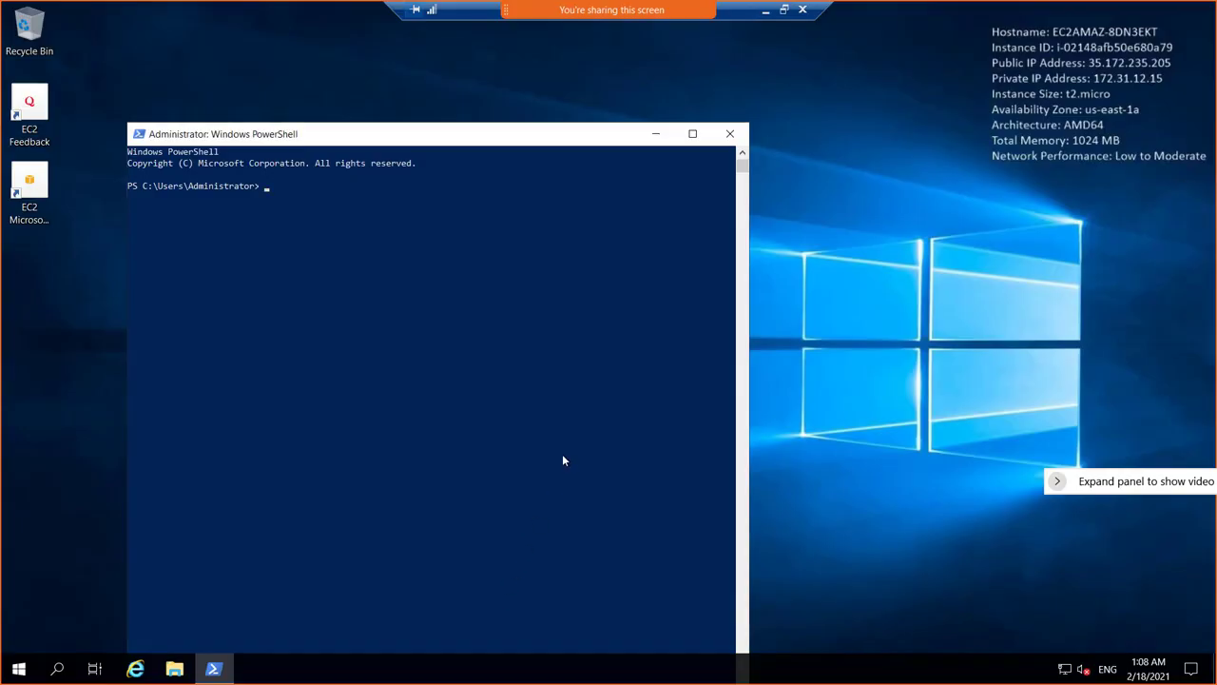
left_click(784, 11)
- Arrange and resize the AmirVM1 and AmirVM2 Remote Desktop windows side by side
left_click_drag(267, 15, 299, 45)
left_click_drag(809, 31, 738, 52)
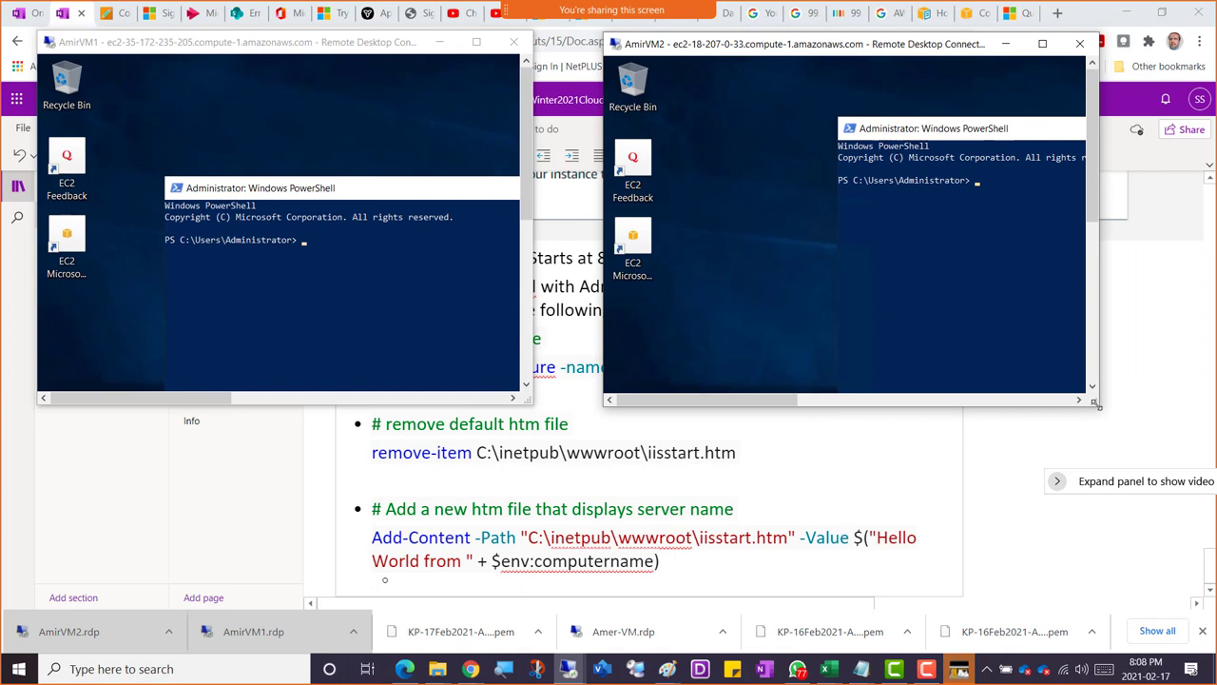
left_click_drag(1098, 407, 1187, 552)
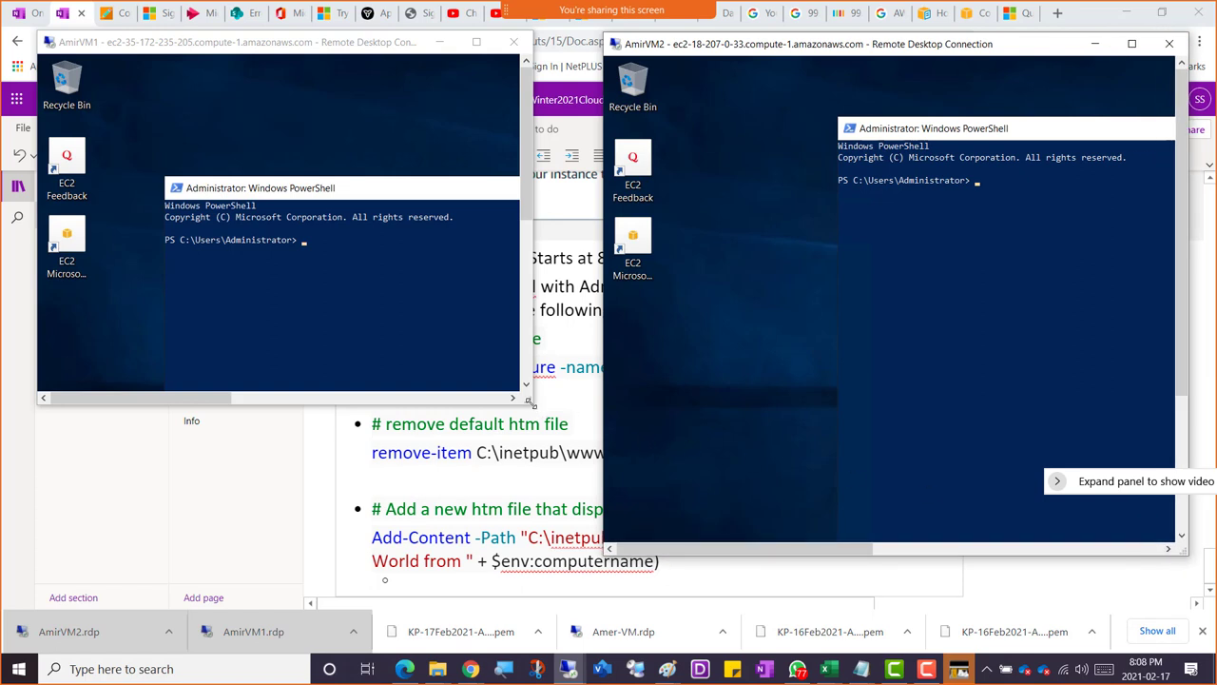
left_click_drag(525, 399, 559, 543)
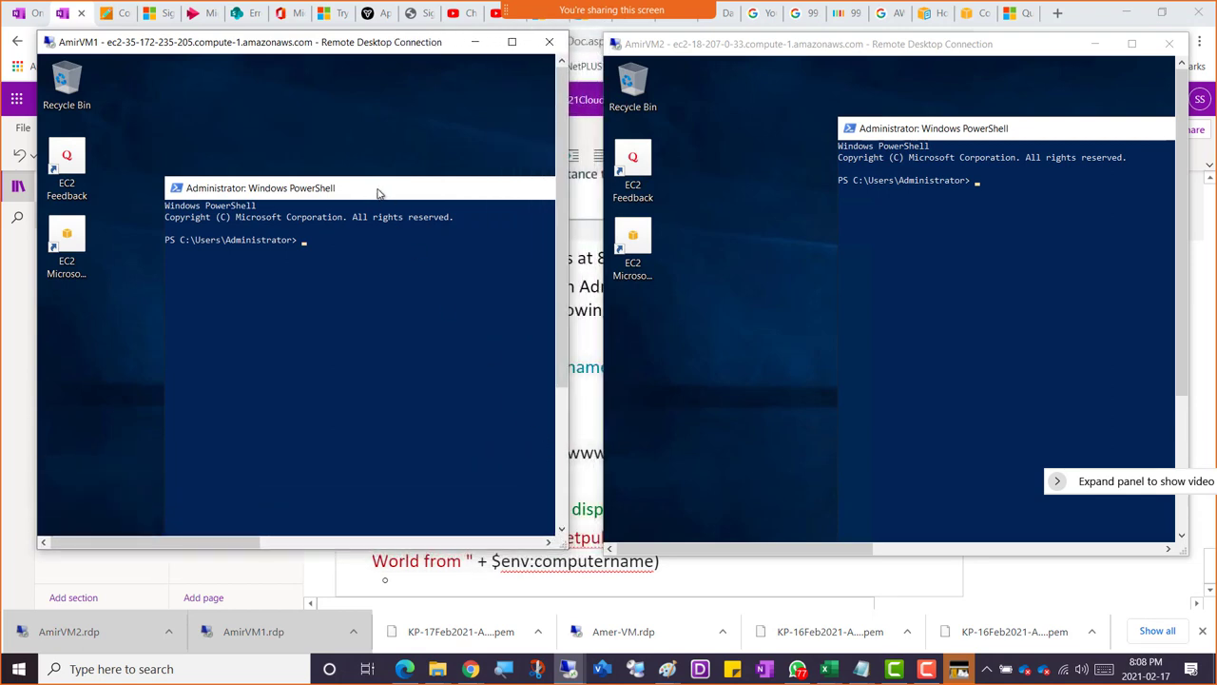
- Move each VM's Administrator PowerShell console to the top-left of its session
left_click_drag(386, 189, 307, 92)
left_click(996, 140)
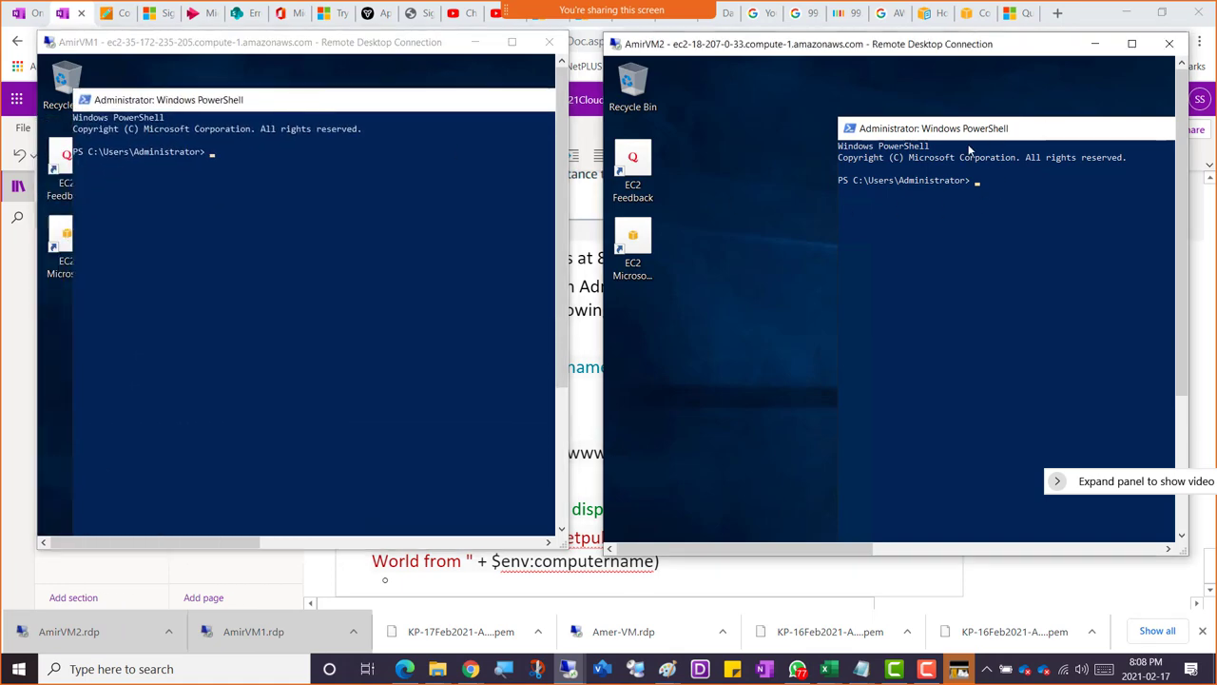
left_click_drag(1038, 127, 840, 95)
left_click(257, 225)
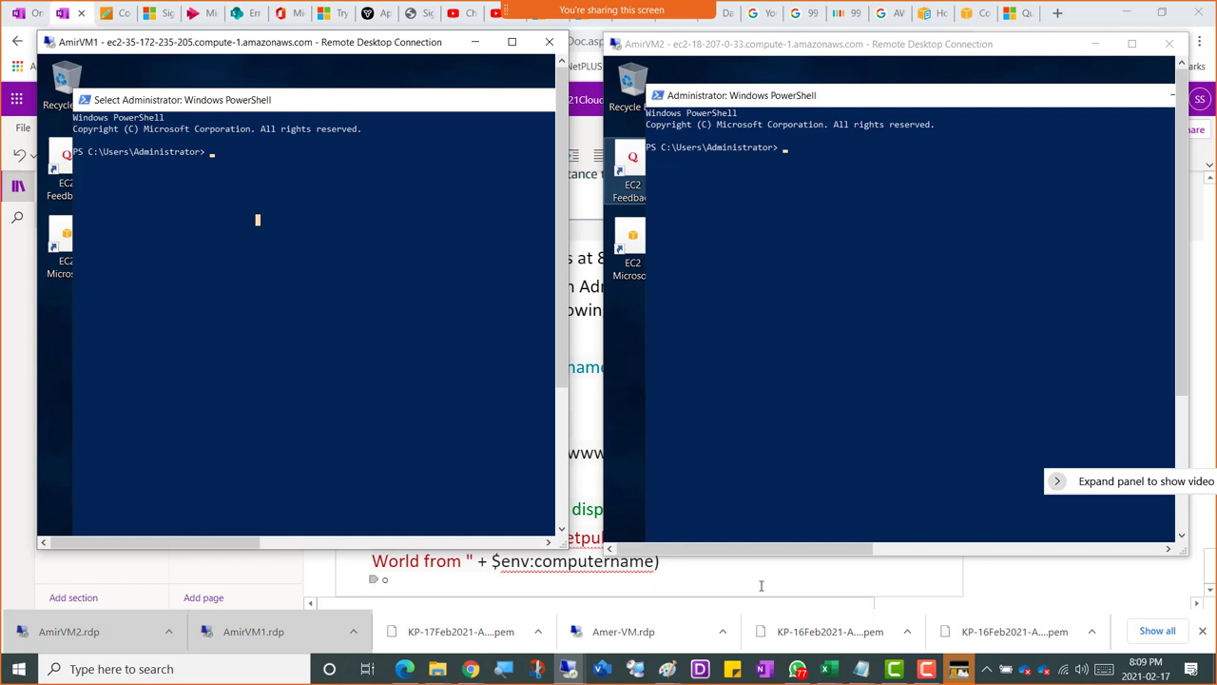
- Copy the Install-WindowsFeature line from the OneNote notes and switch to the first VM's session
left_click(684, 585)
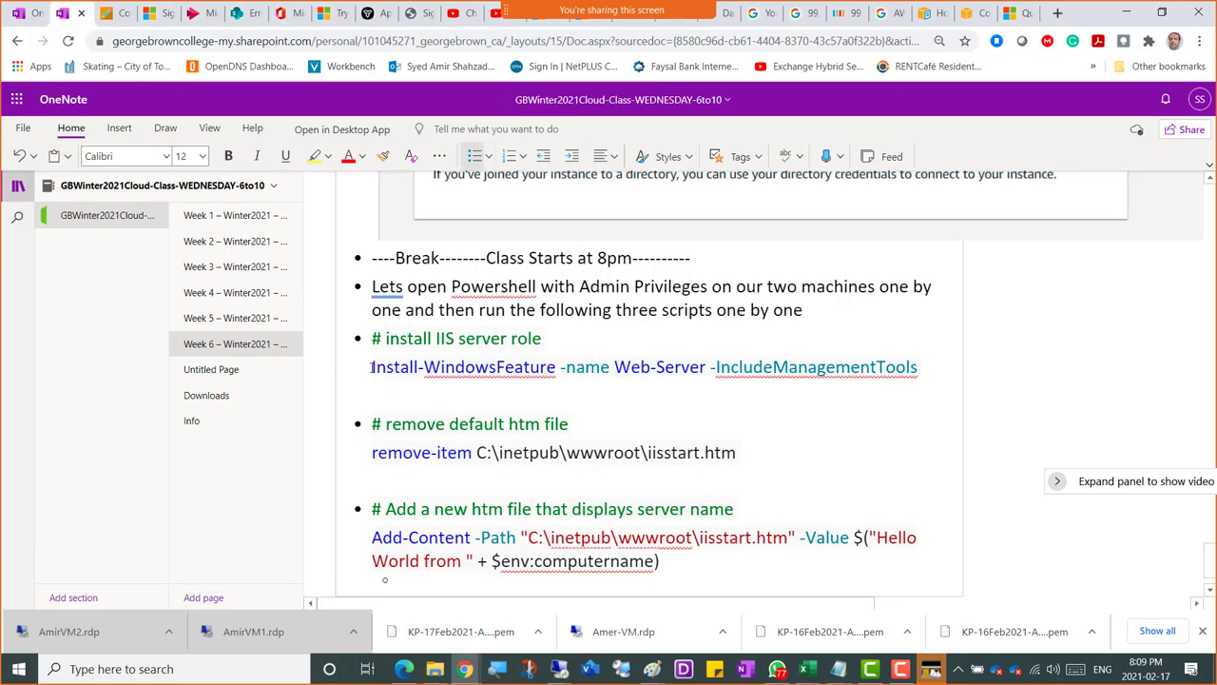
left_click_drag(370, 367, 918, 374)
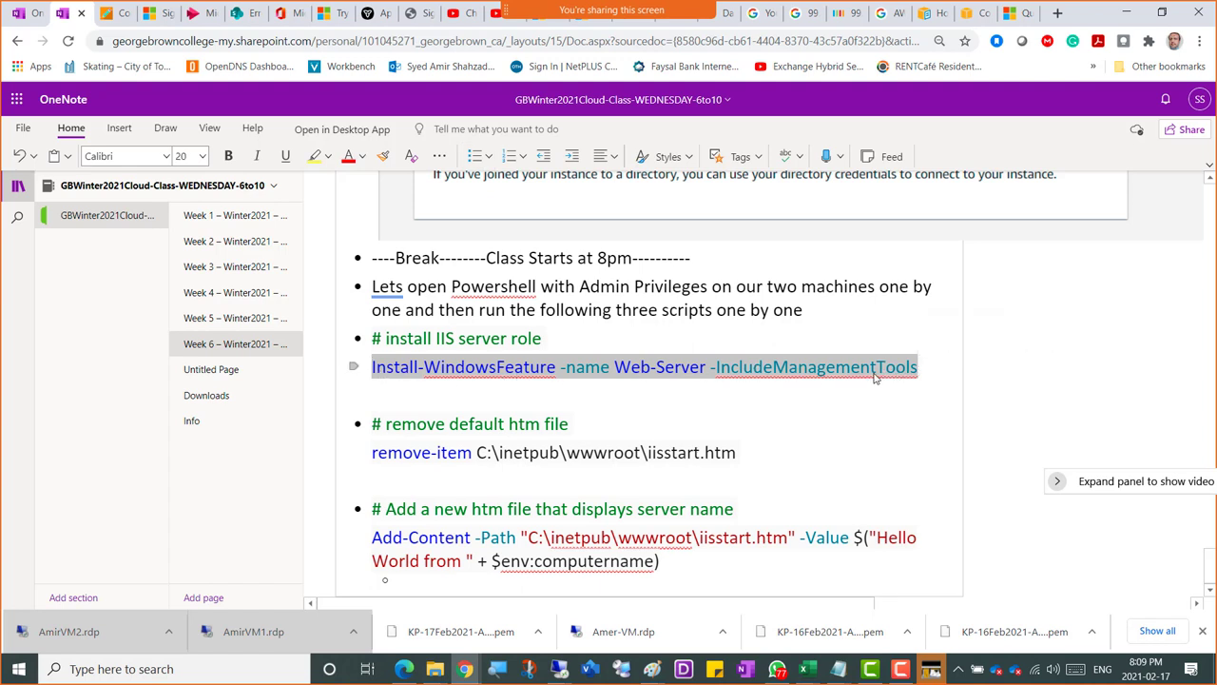
right_click(598, 369)
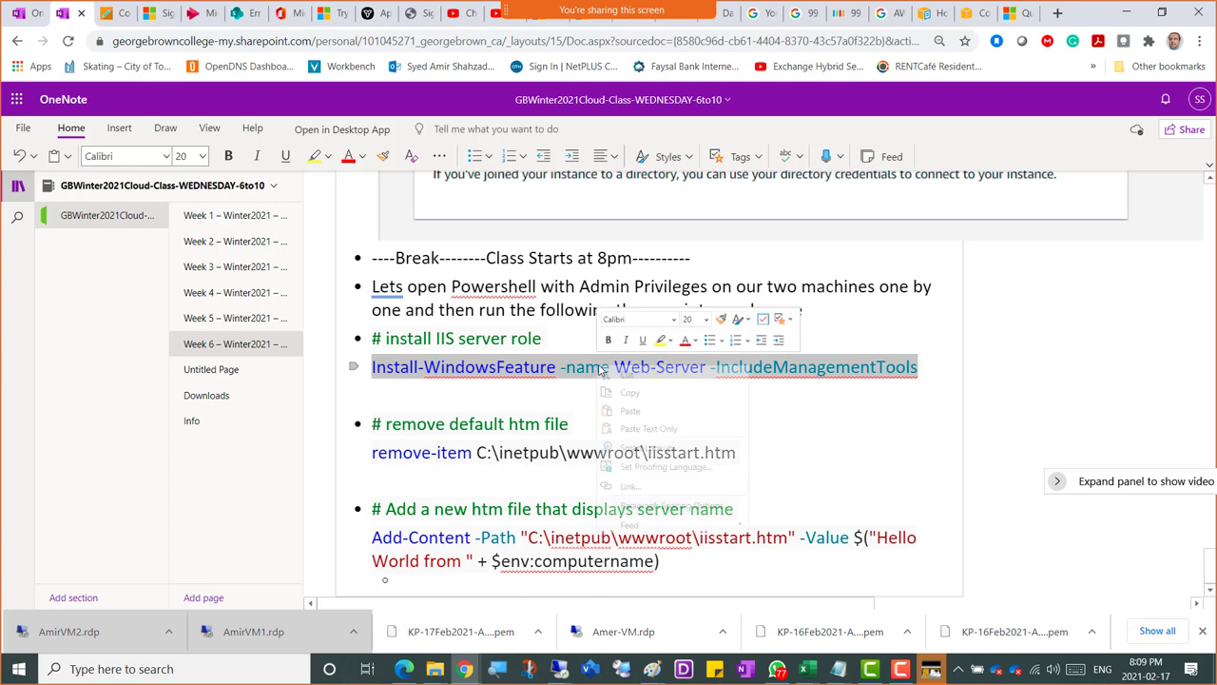
left_click(630, 398)
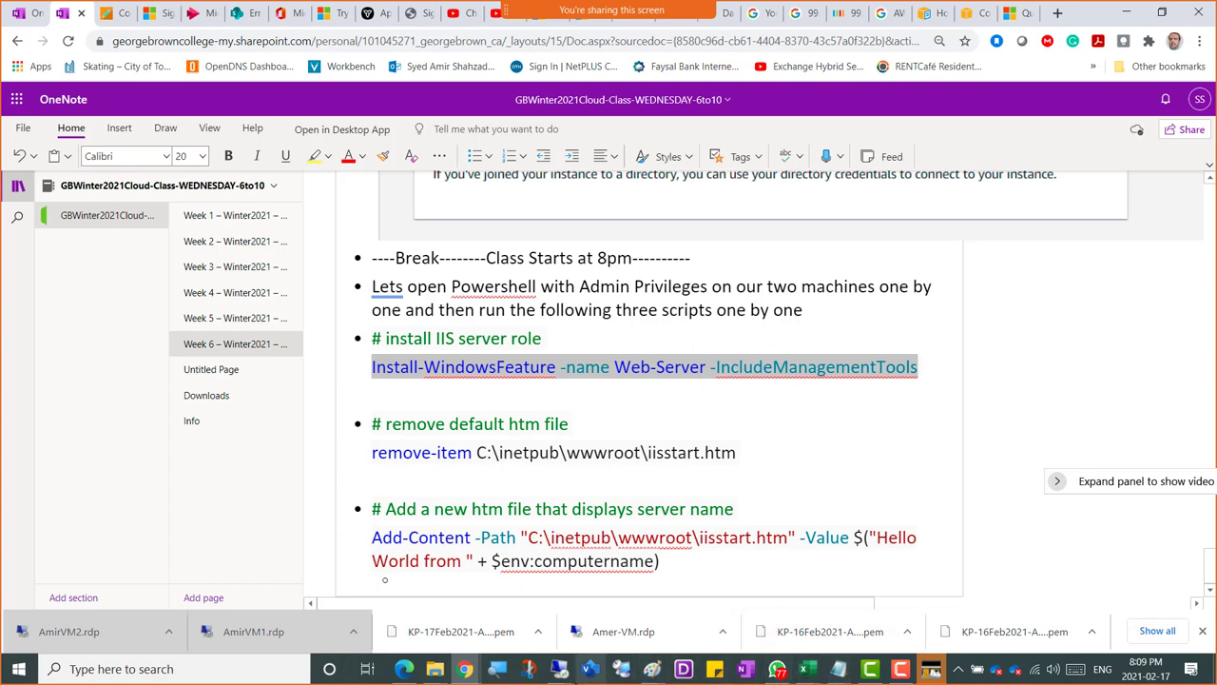
left_click(558, 670)
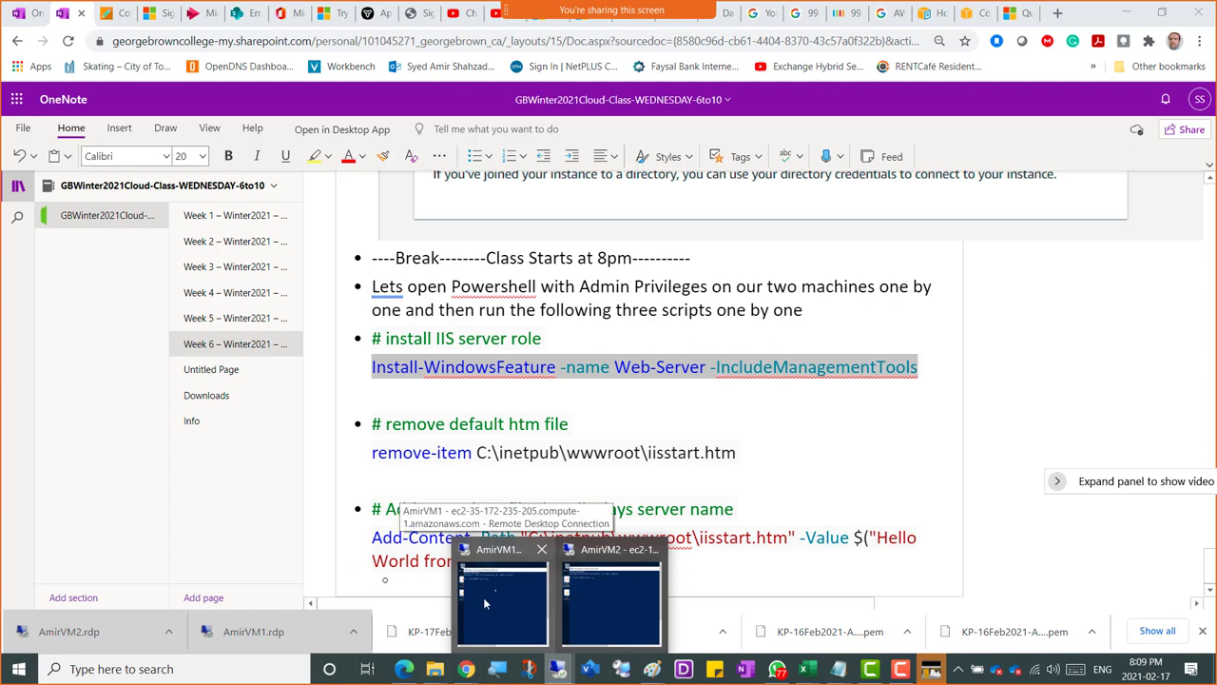
left_click(483, 598)
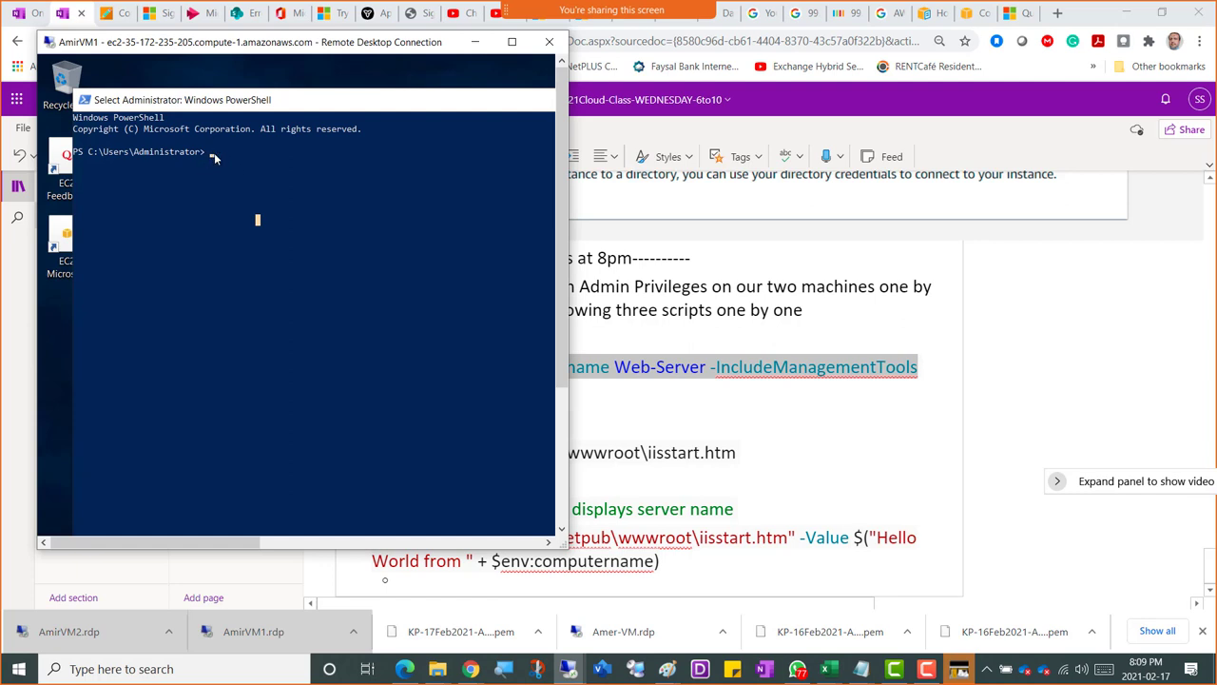
- Recopy the whole Install-WindowsFeature line from the OneNote notes
key("Escape")
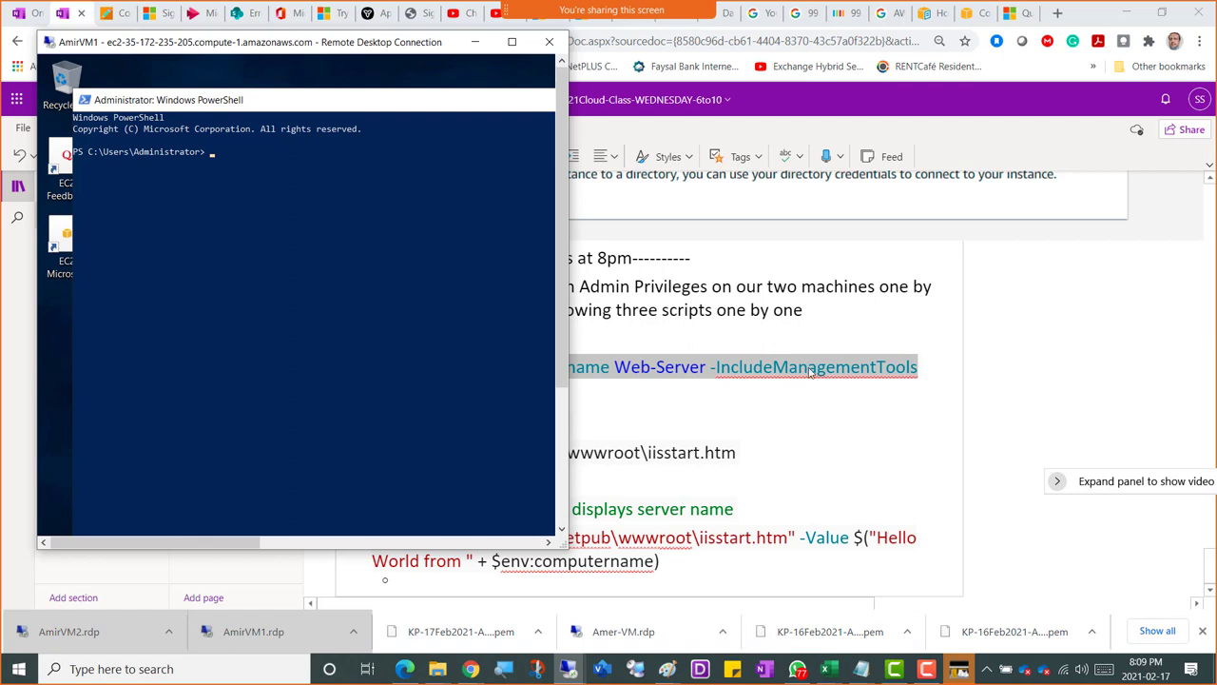
left_click(1014, 430)
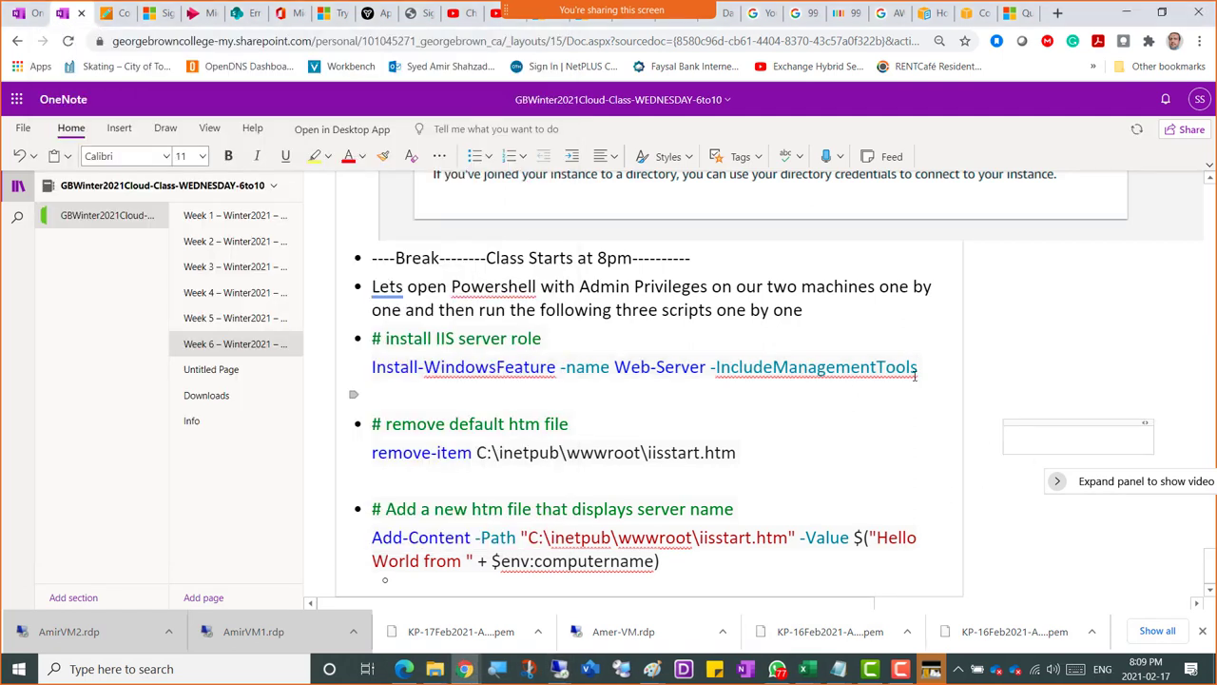
left_click_drag(921, 367, 376, 375)
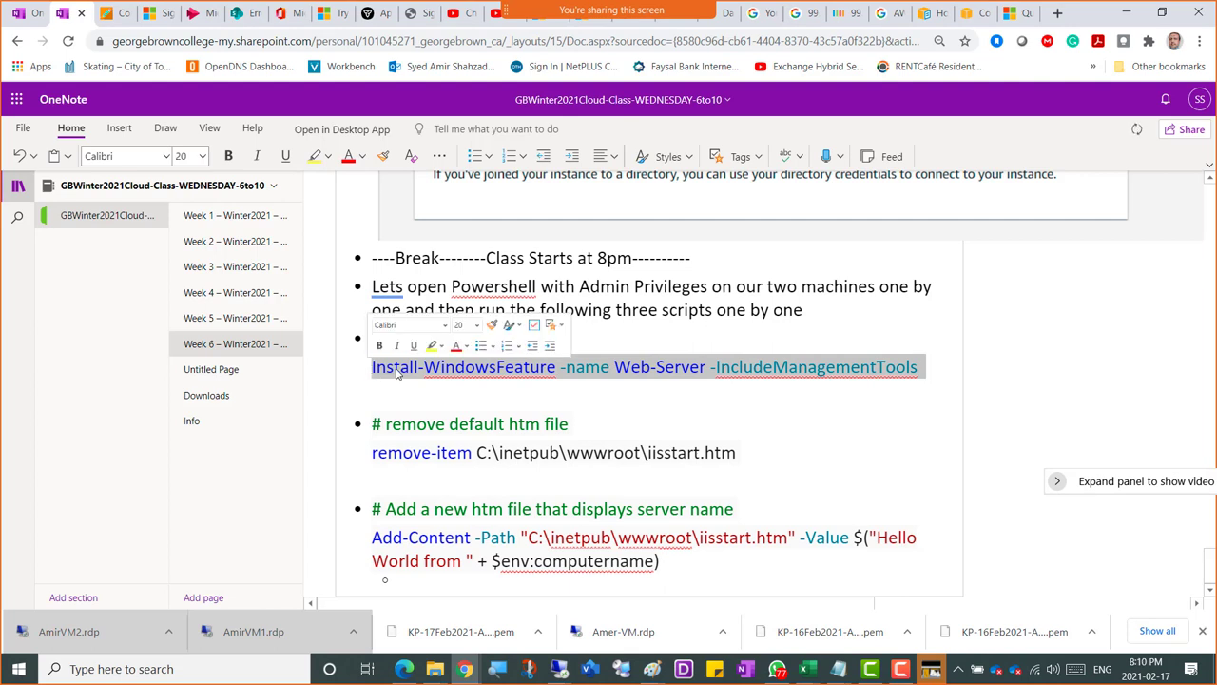
right_click(394, 371)
left_click(440, 397)
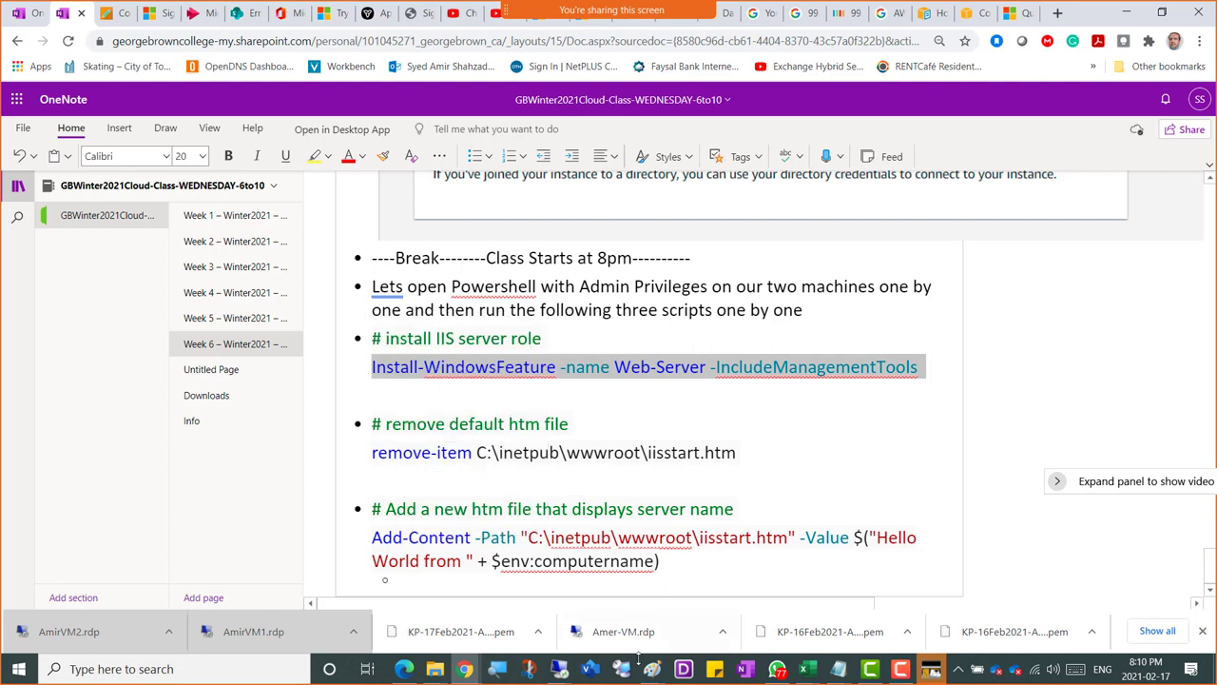
- Paste the install command into the first VM's PowerShell, then bring up the second VM's session
left_click(557, 668)
left_click(494, 627)
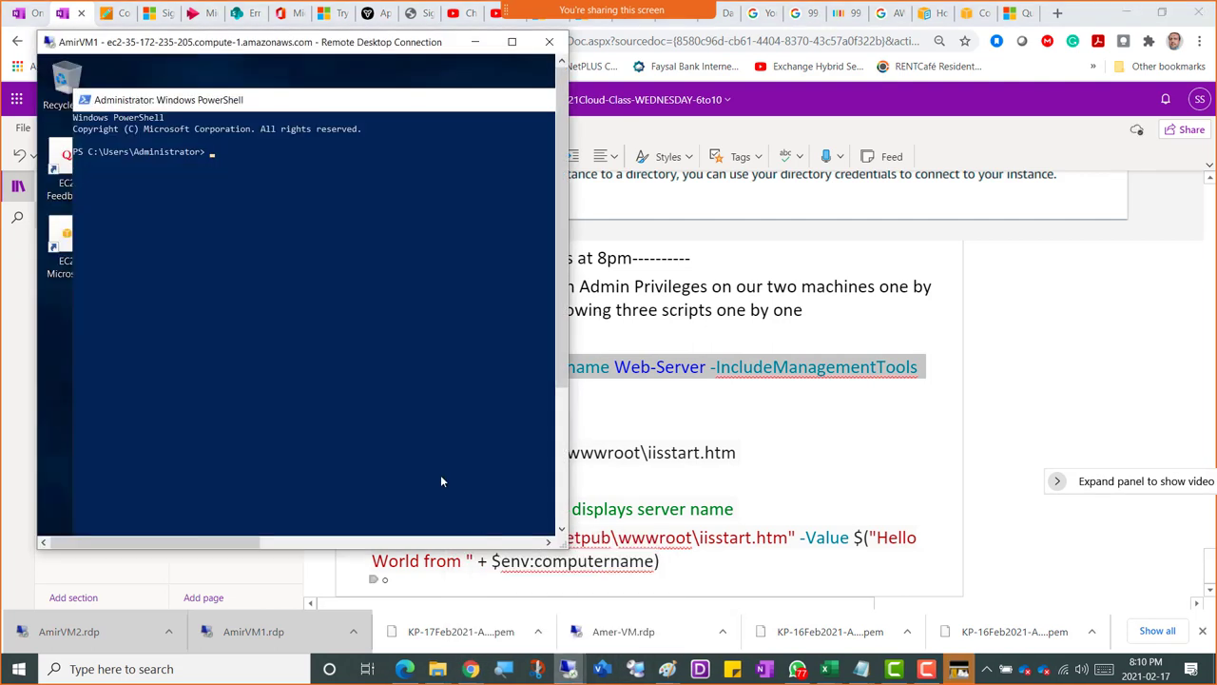
right_click(230, 159)
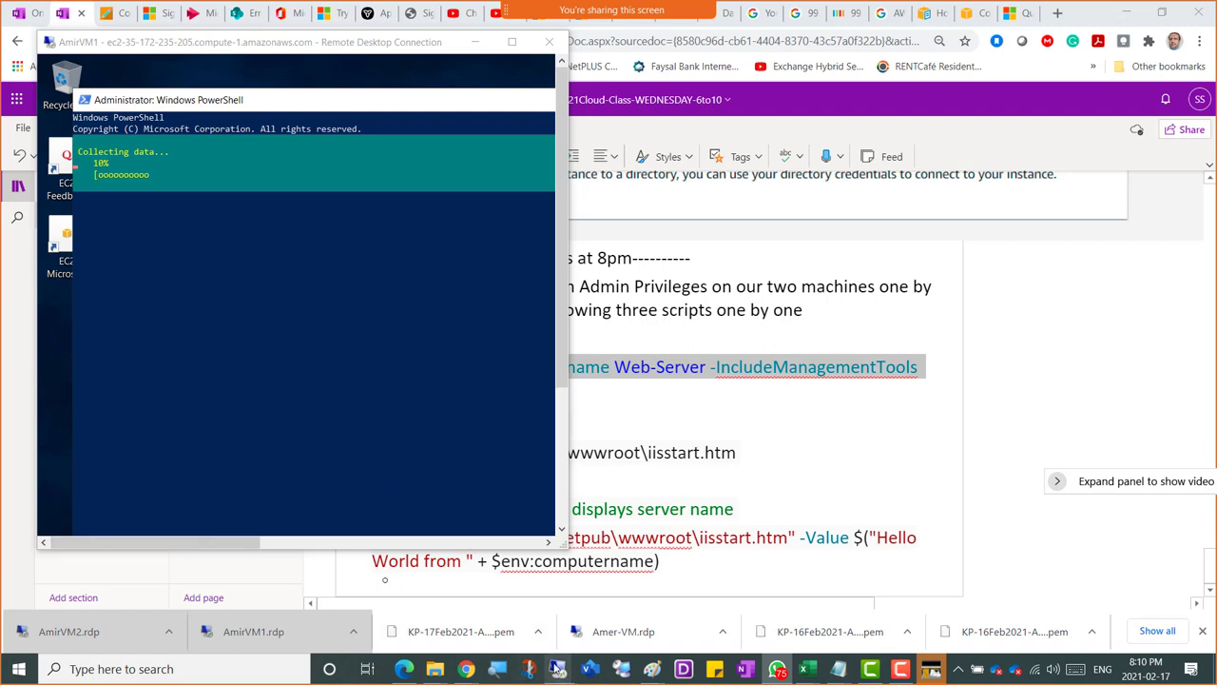
left_click(560, 671)
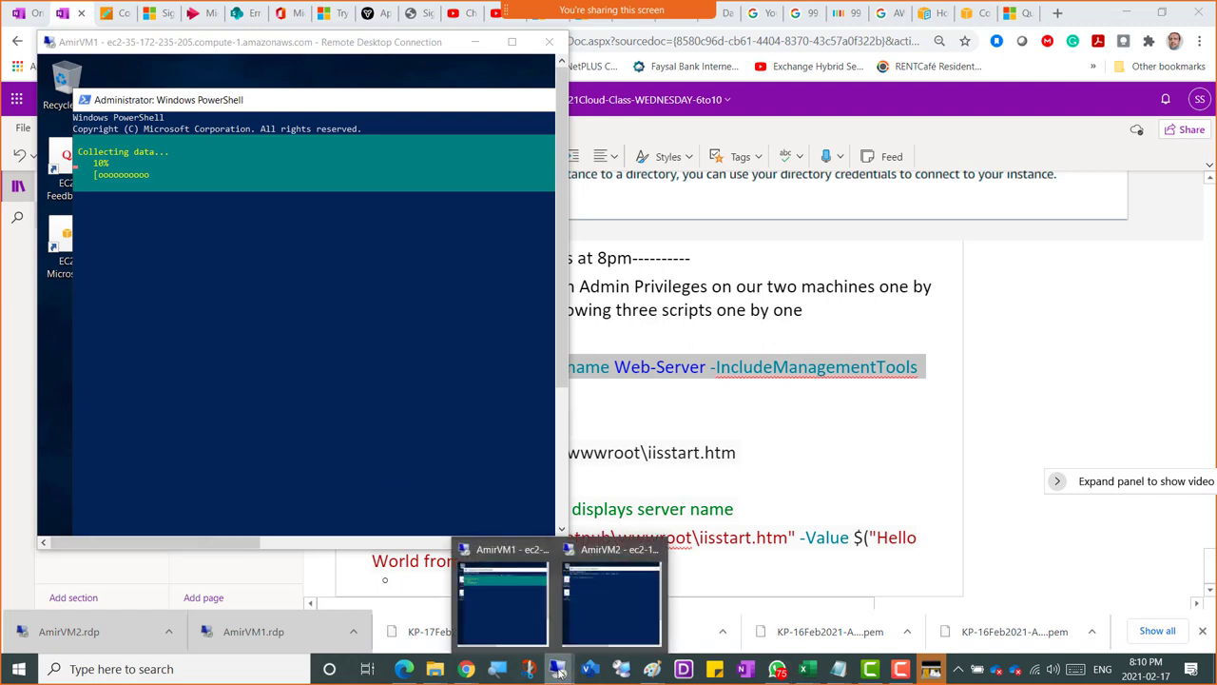
left_click(594, 623)
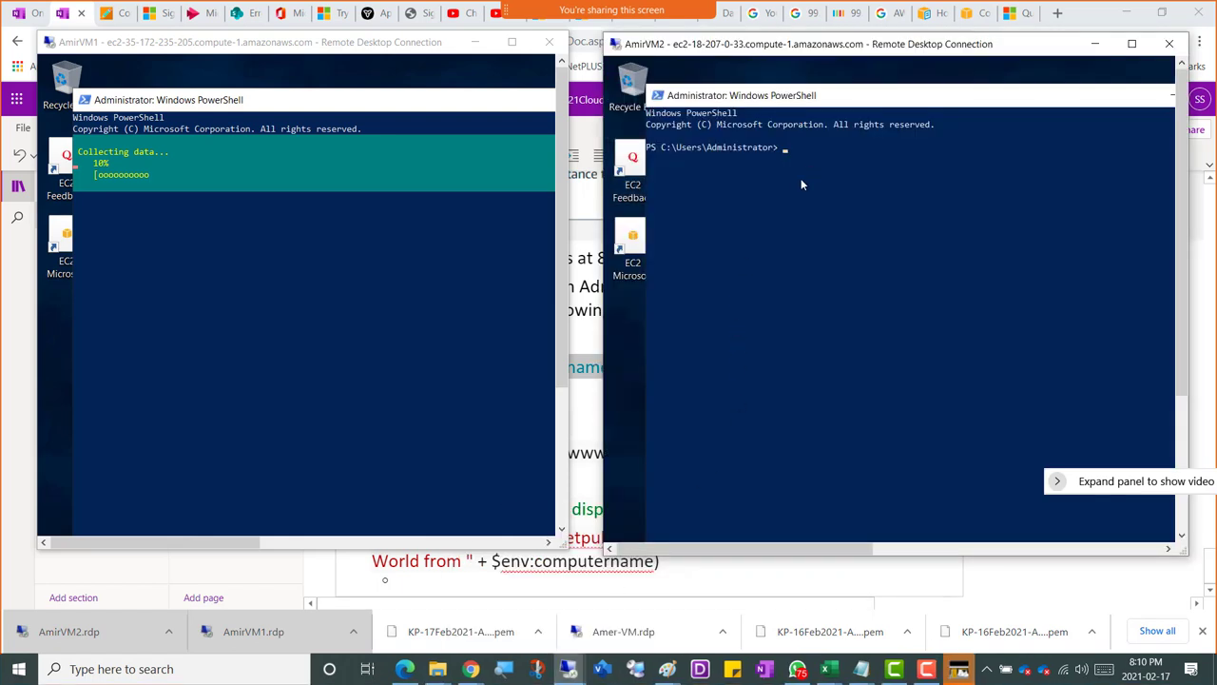
- Paste and run Install-WindowsFeature -name Web-Server -IncludeManagementTools in the second VM's PowerShell
right_click(793, 159)
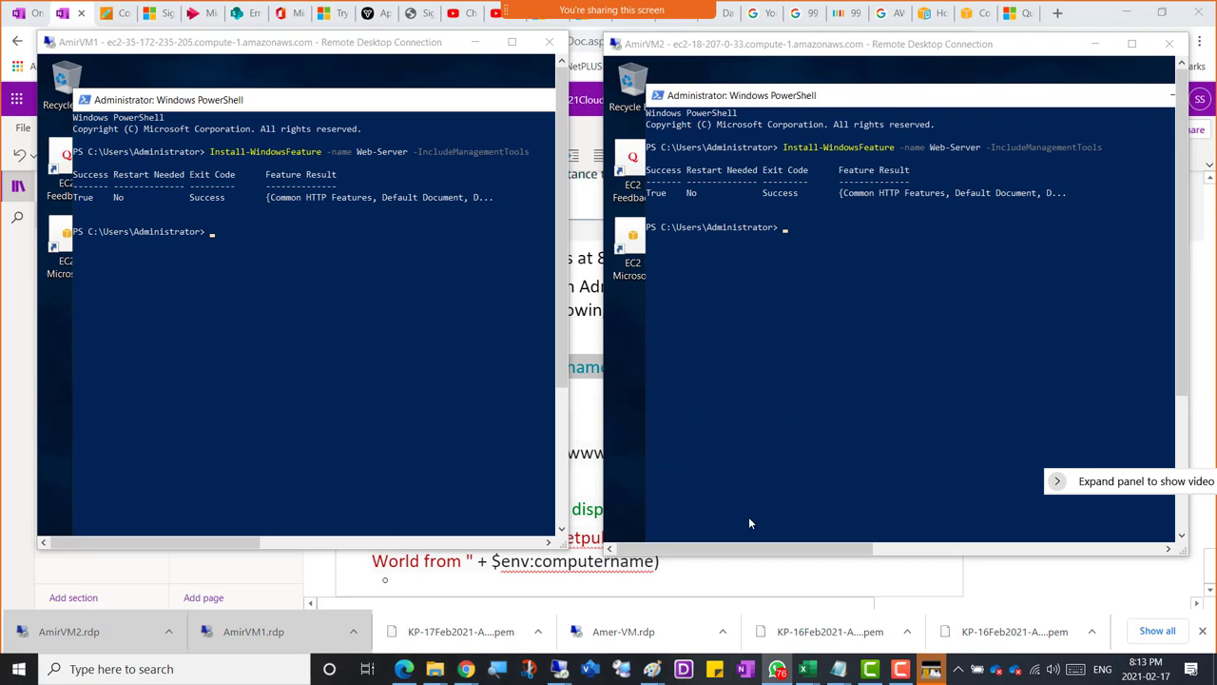
- Copy the remove-item command line from OneNote and bring the first VM's PowerShell forward
left_click(690, 576)
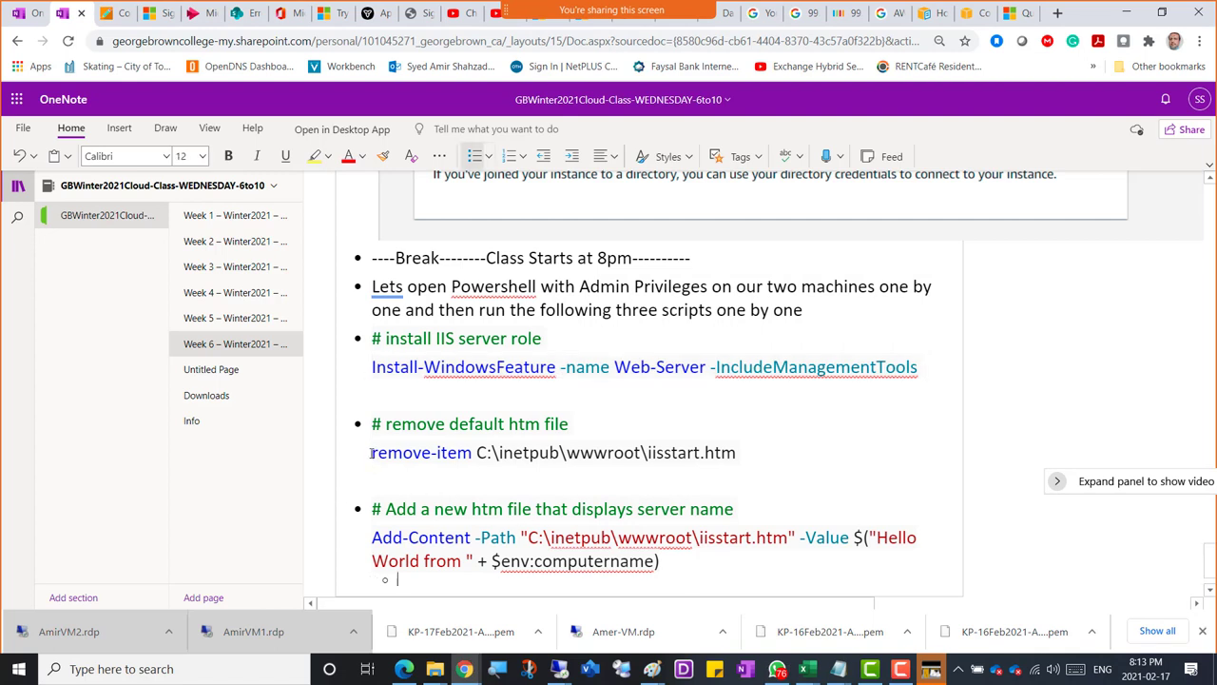
left_click_drag(371, 453, 738, 458)
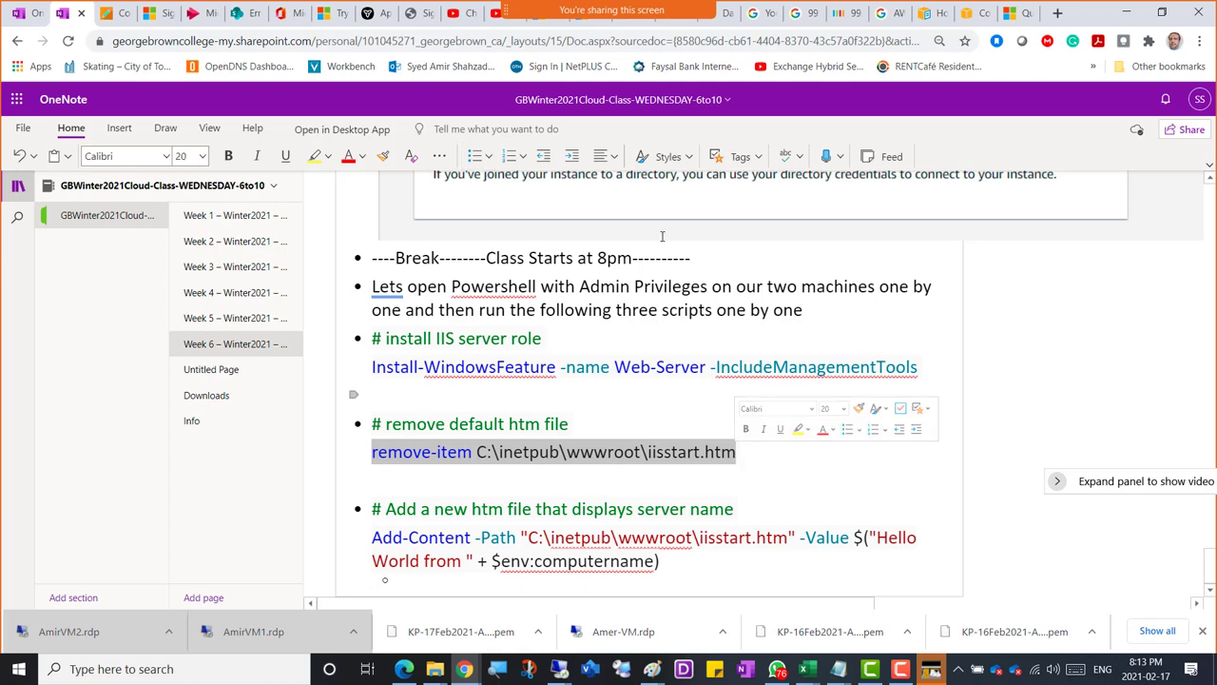
mouse_move(567, 6)
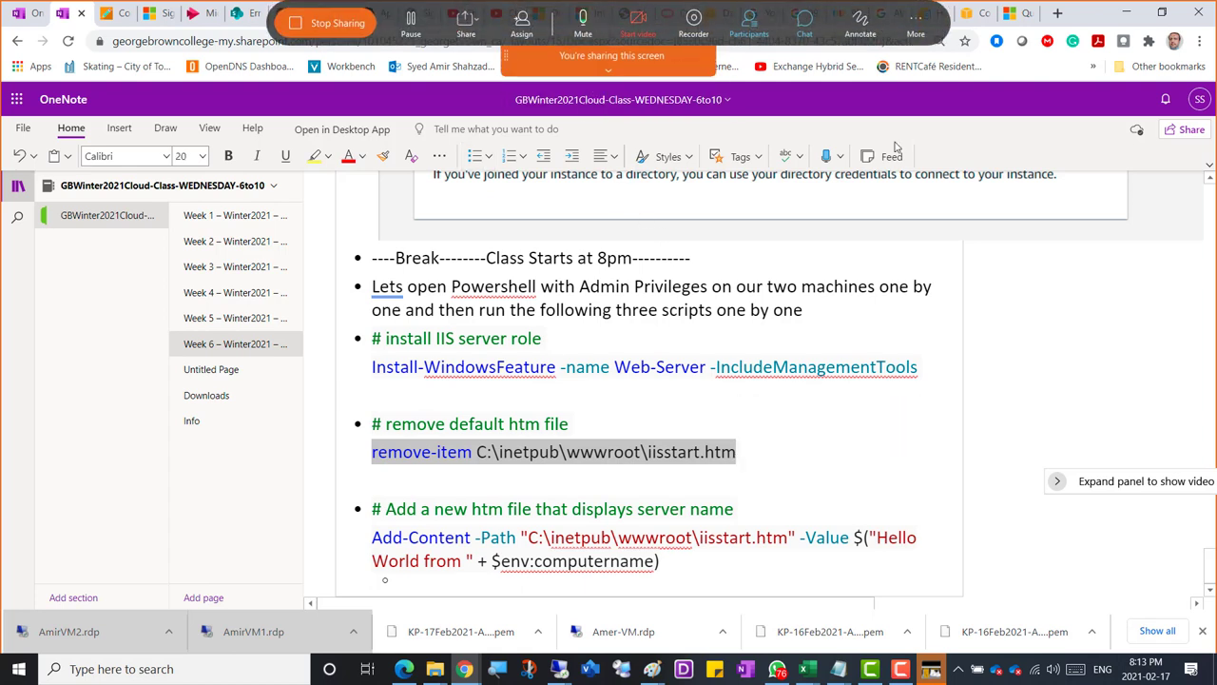
left_click(749, 456)
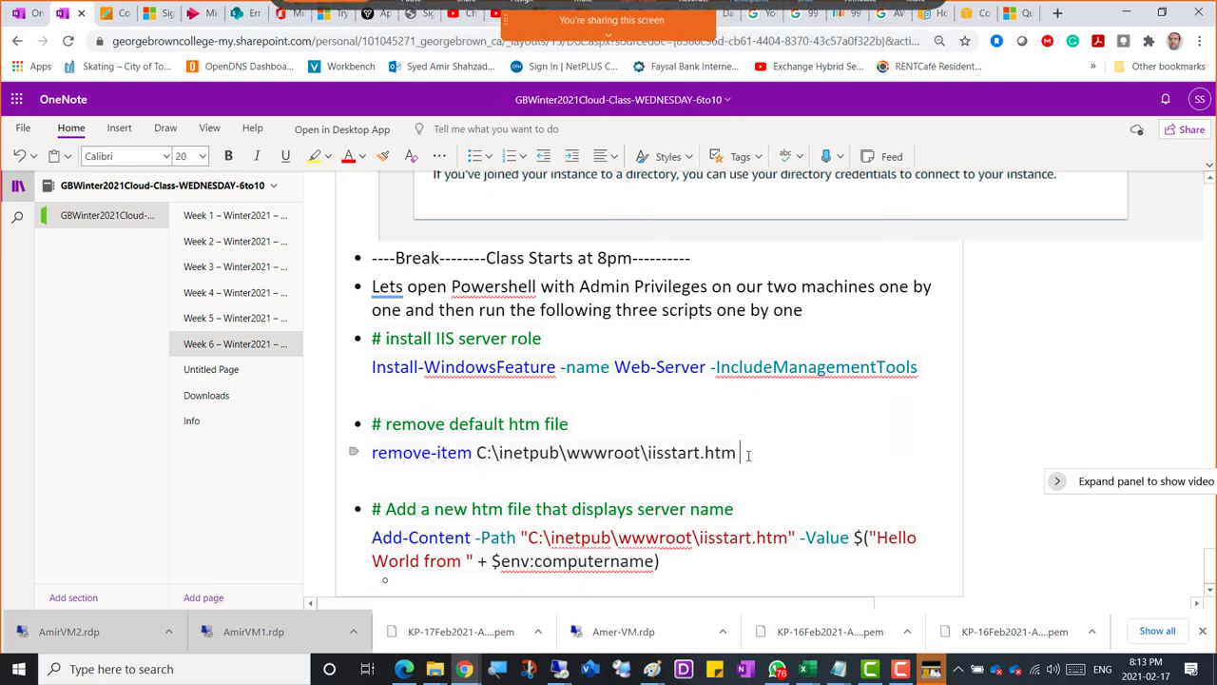
left_click_drag(748, 456, 372, 456)
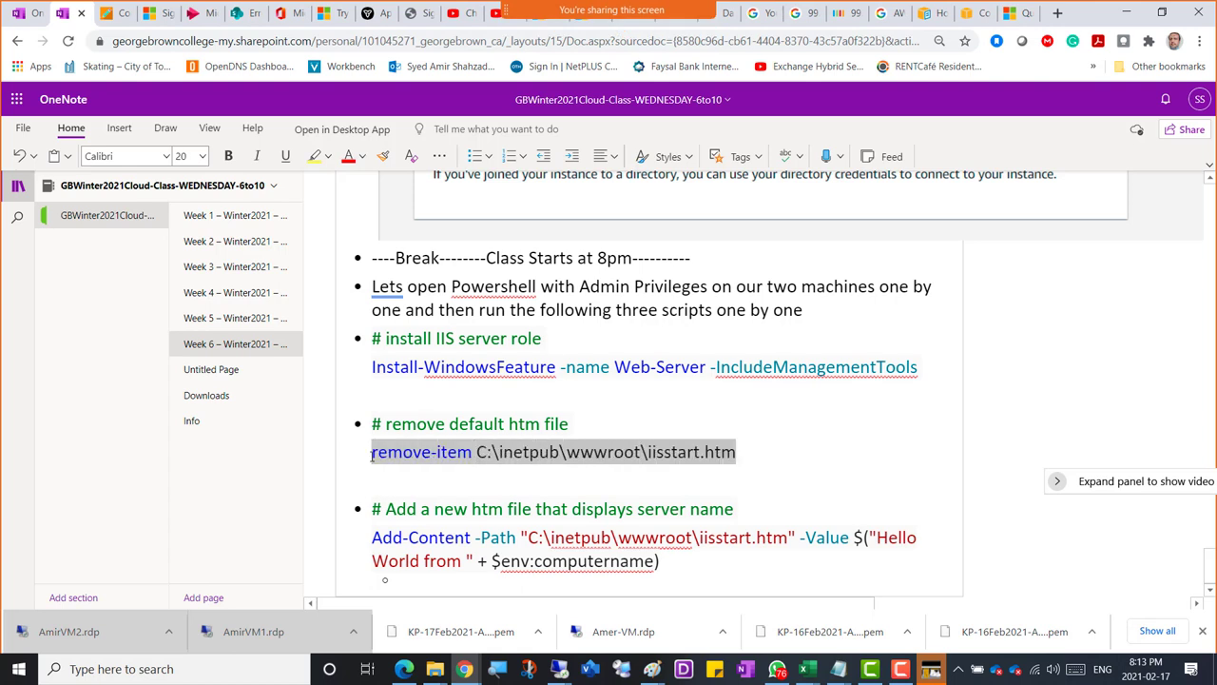
right_click(391, 458)
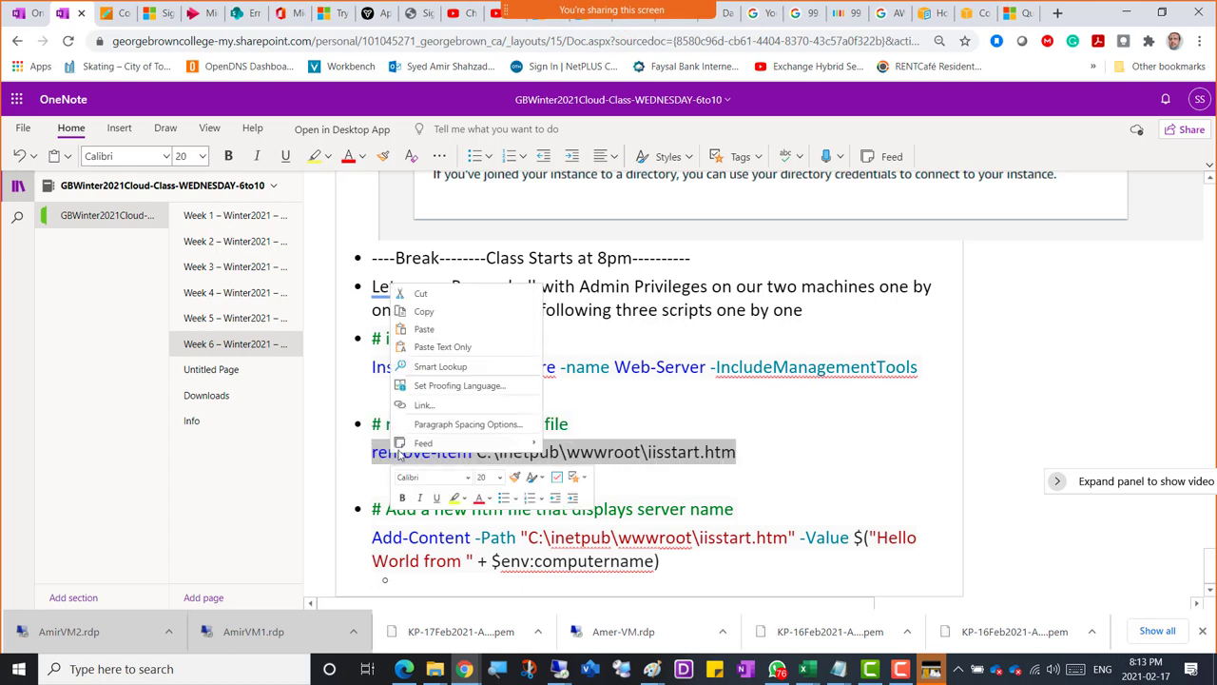
left_click(419, 309)
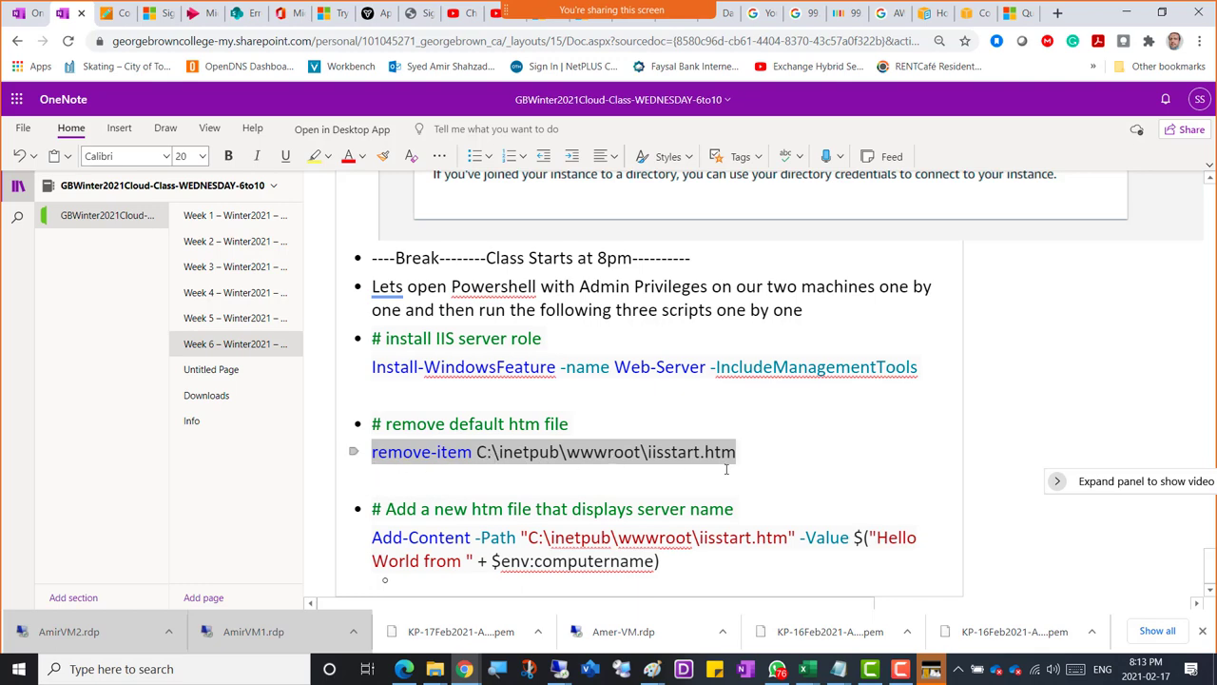
mouse_move(565, 673)
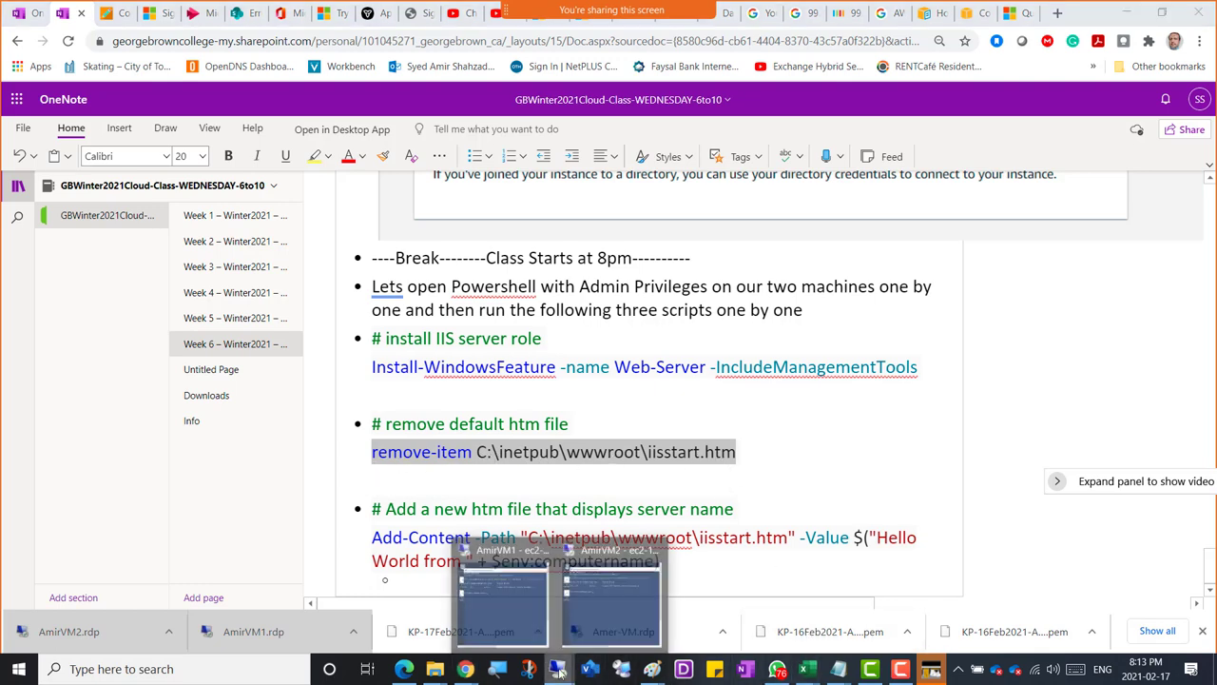
left_click(491, 607)
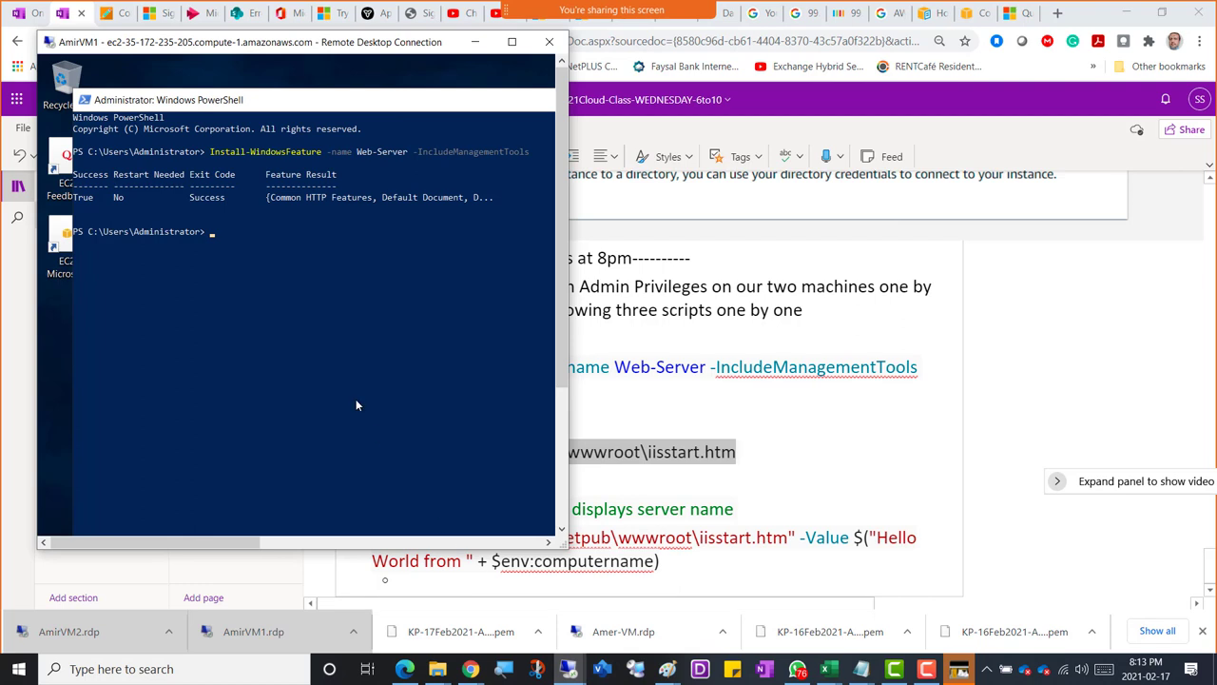
- Run remove-item C:\inetpub\wwwroot\iisstart.htm in both VMs' PowerShell windows
right_click(221, 233)
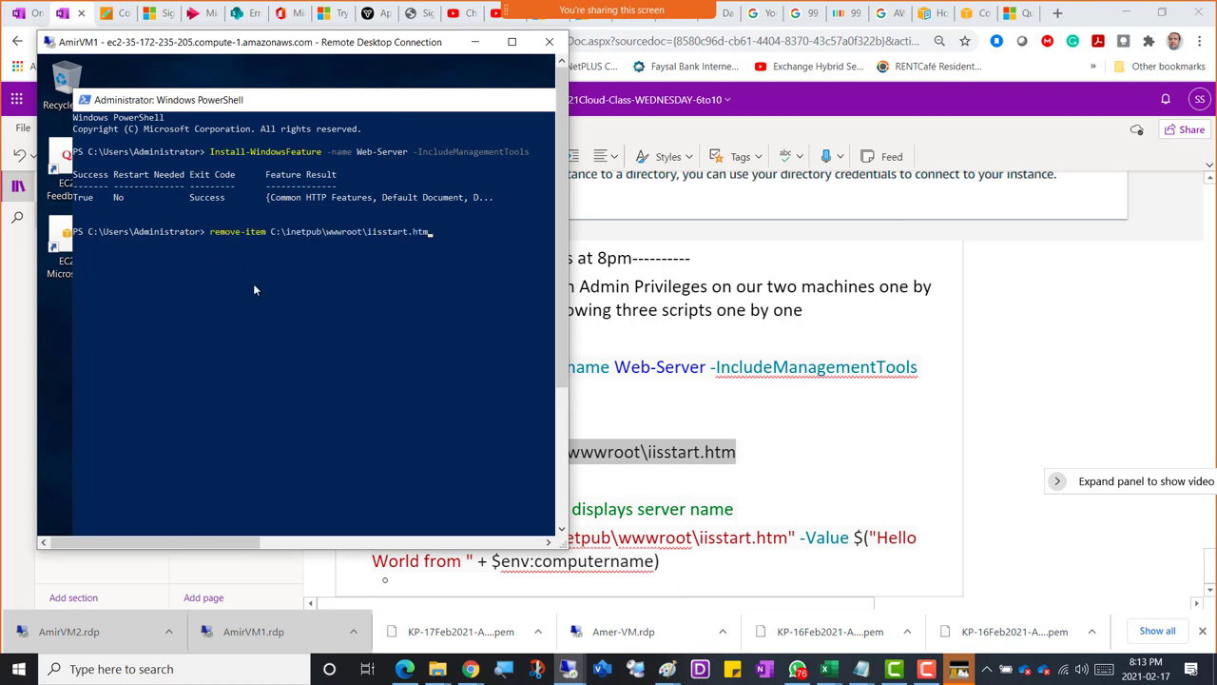
key("Return")
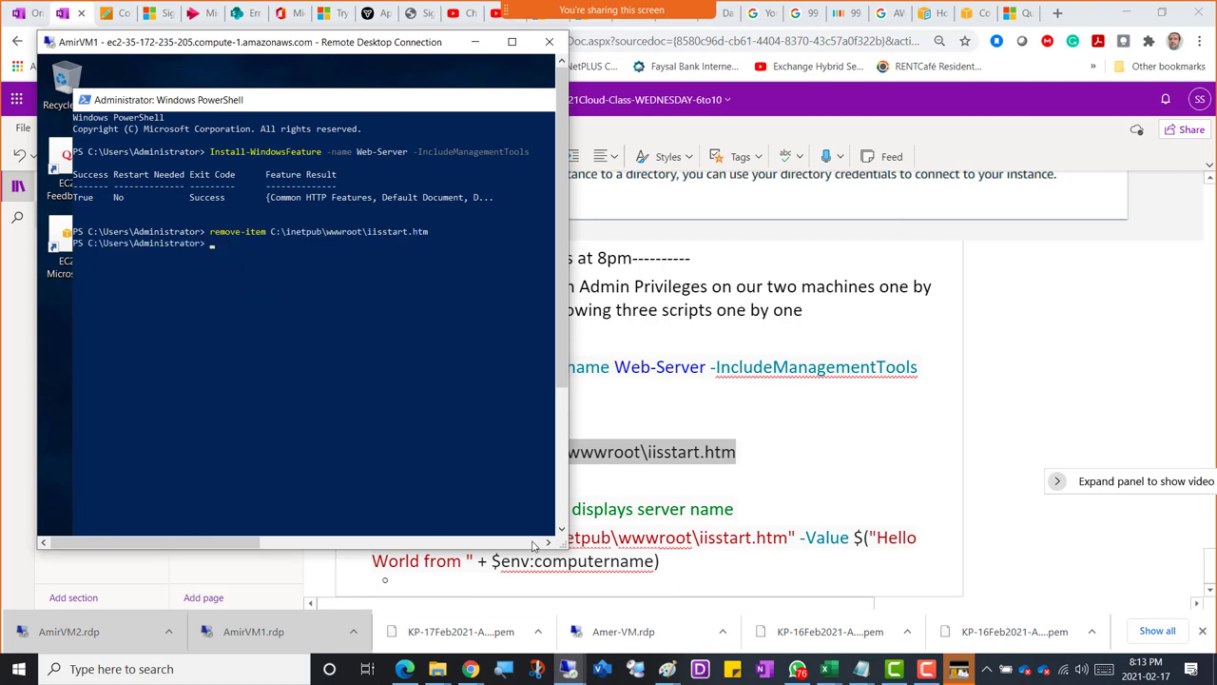
left_click(566, 673)
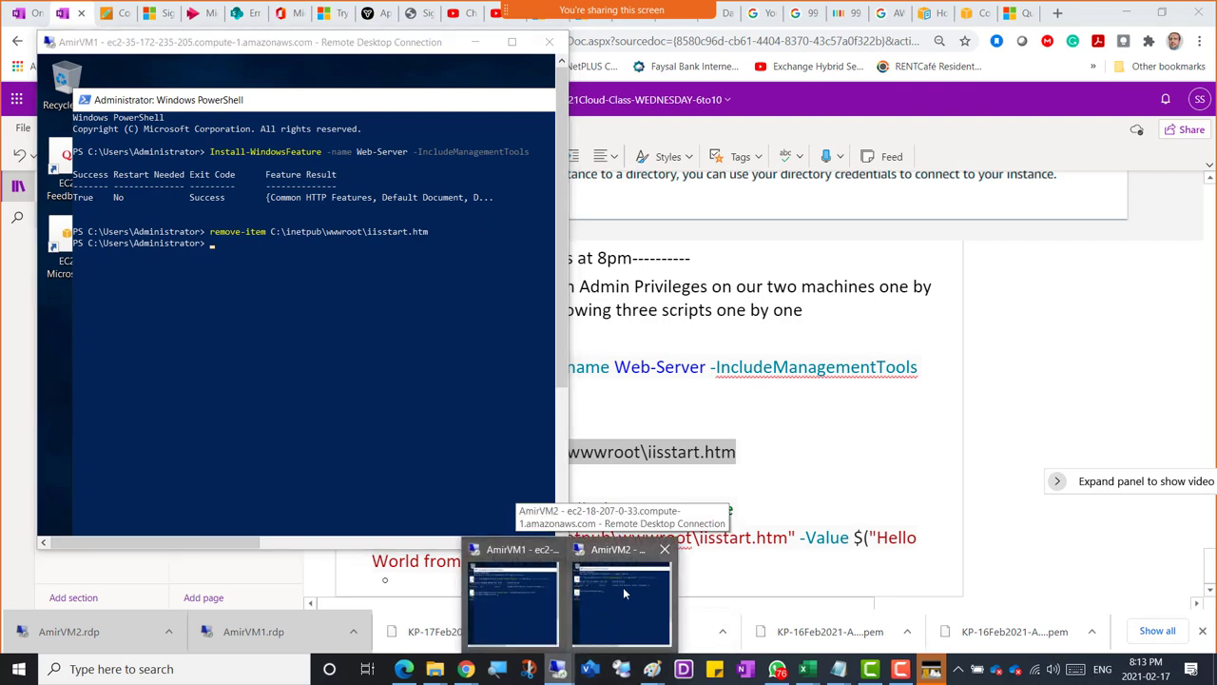
left_click(628, 590)
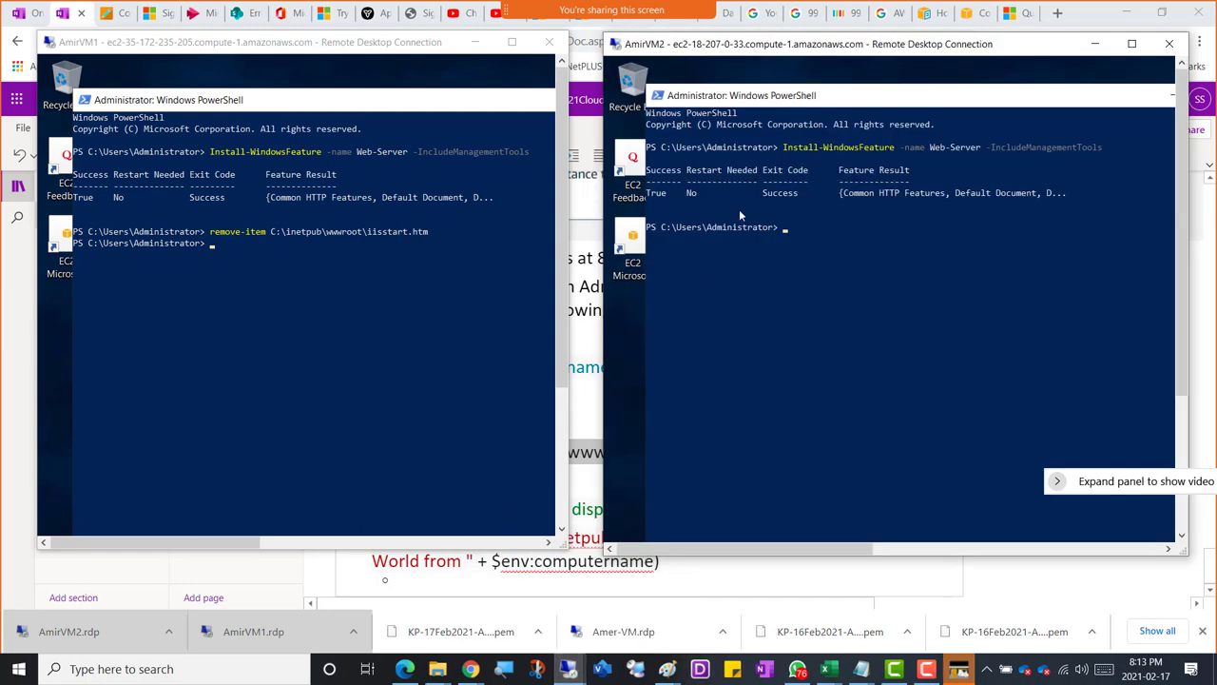
right_click(795, 230)
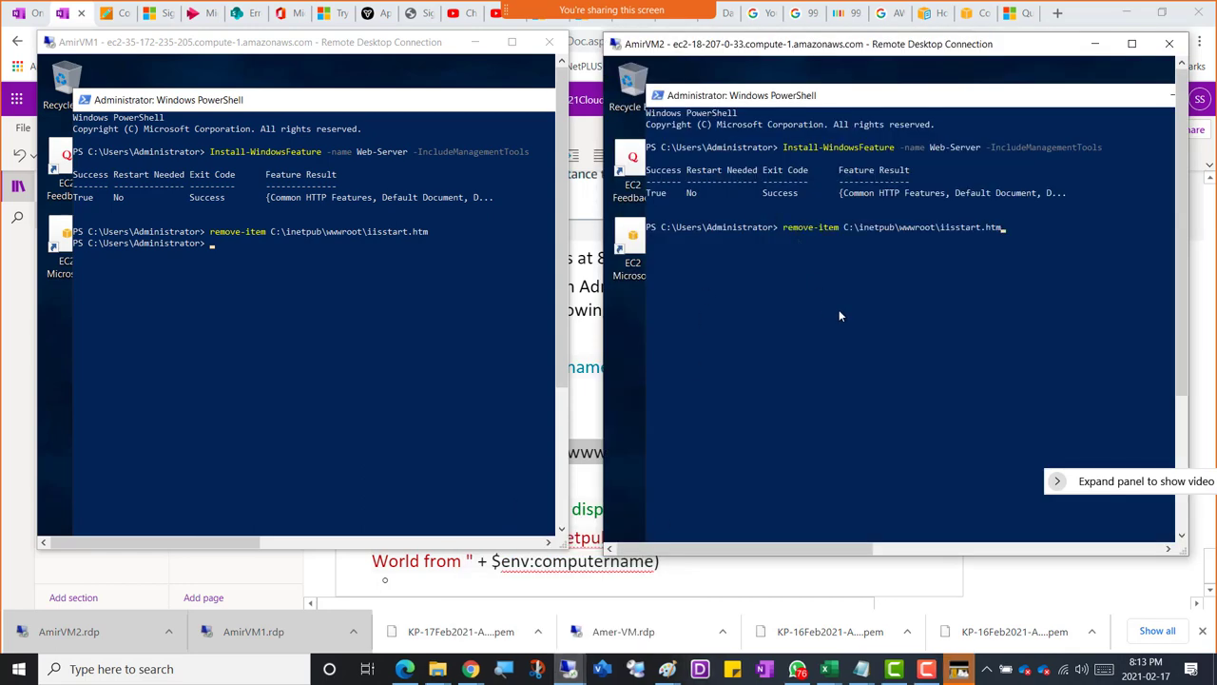
key("Return")
left_click(764, 571)
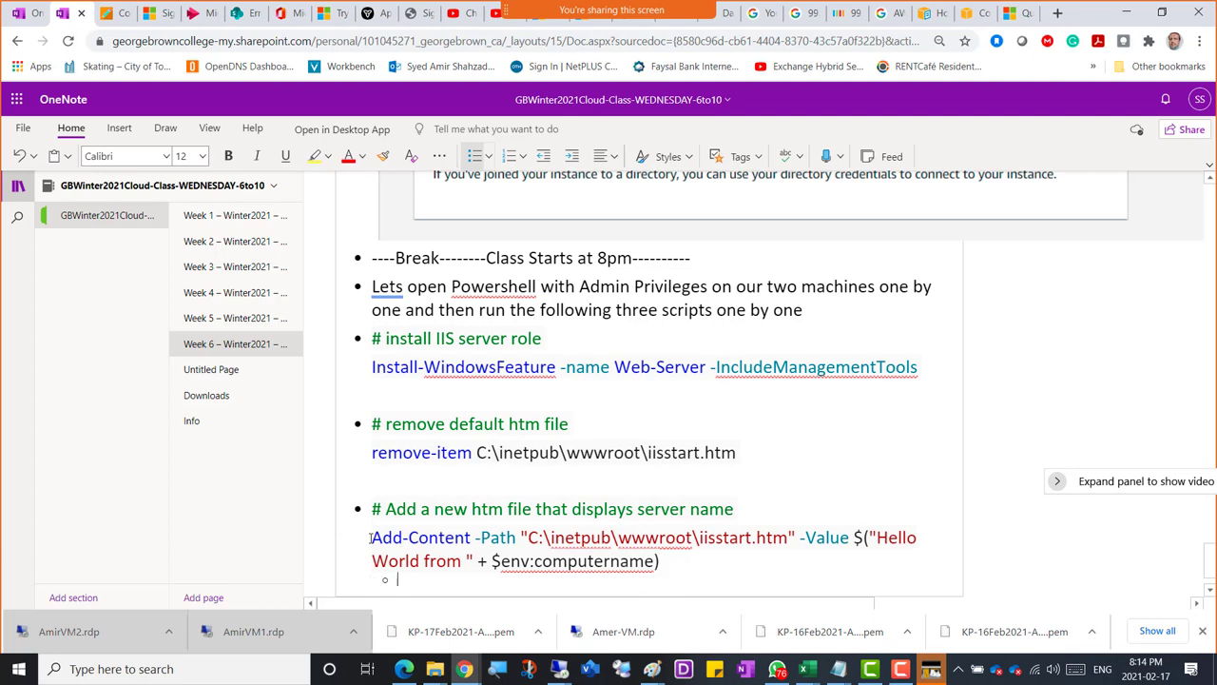
- Copy the Add-Content command from OneNote and run it in the first VM's PowerShell
left_click_drag(371, 537, 660, 568)
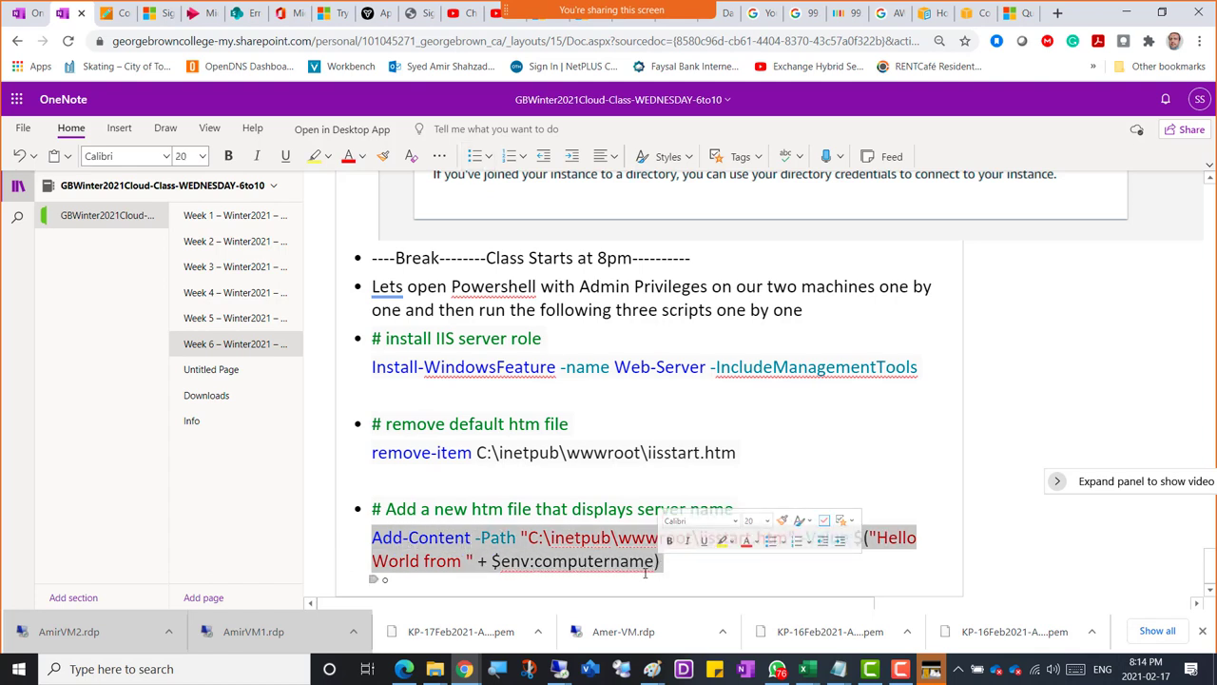
right_click(623, 561)
left_click(668, 415)
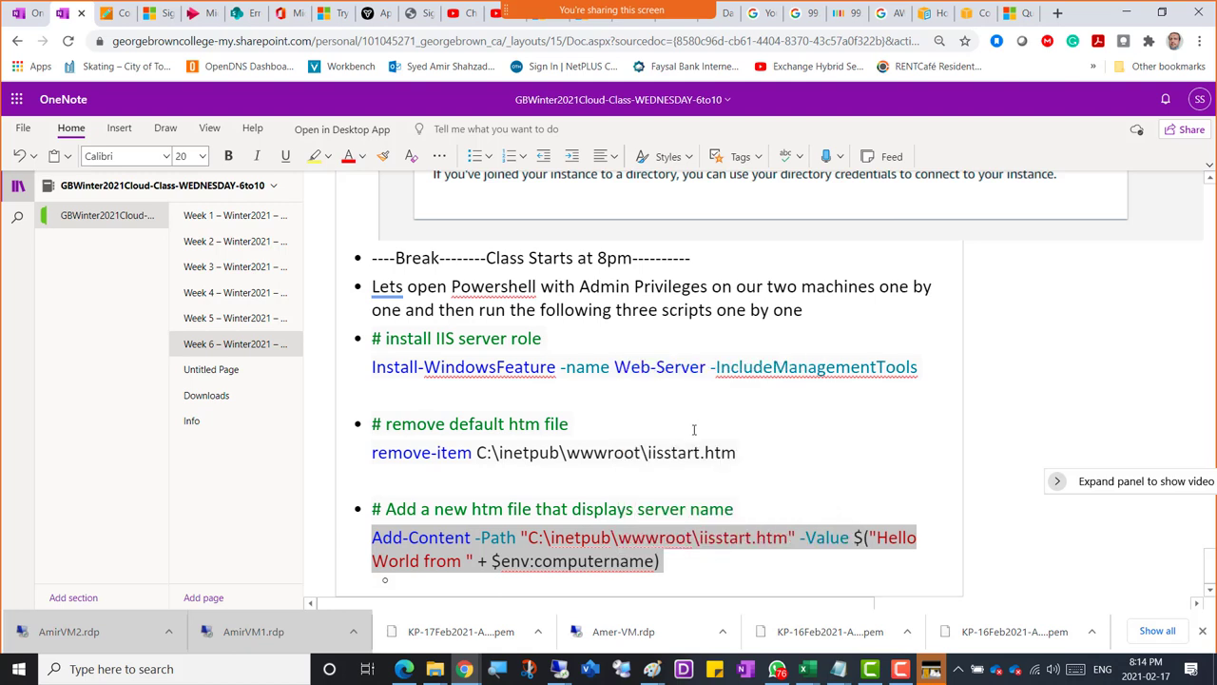
mouse_move(561, 671)
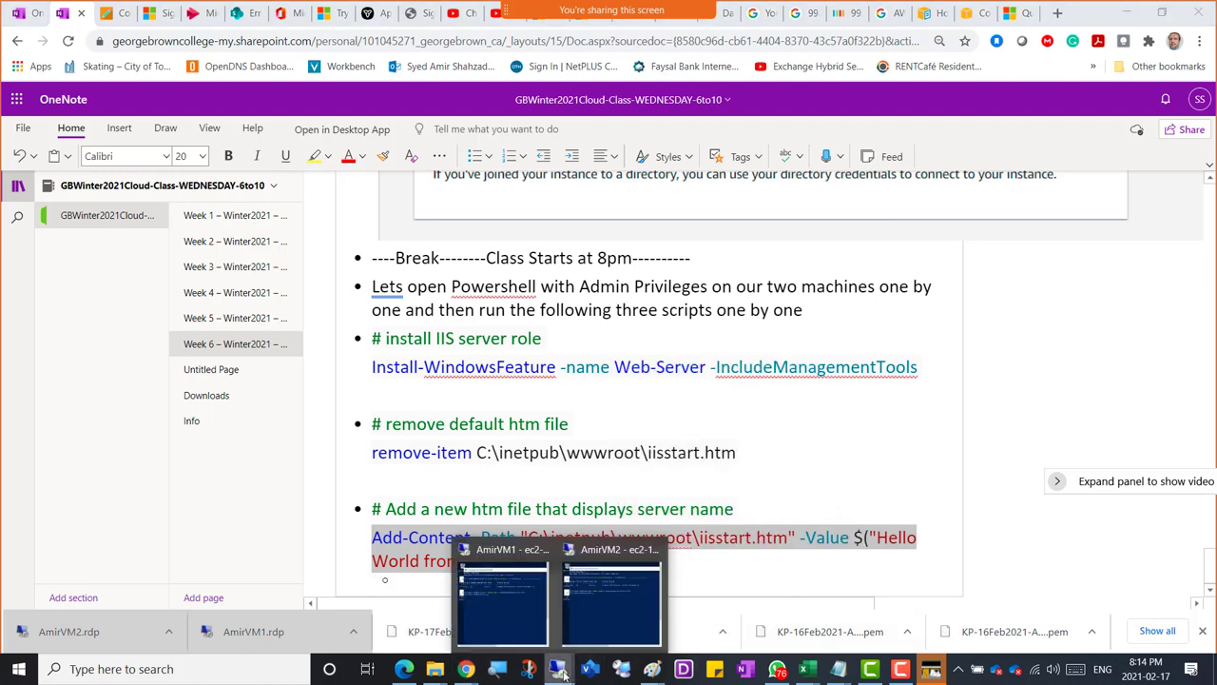
left_click(499, 615)
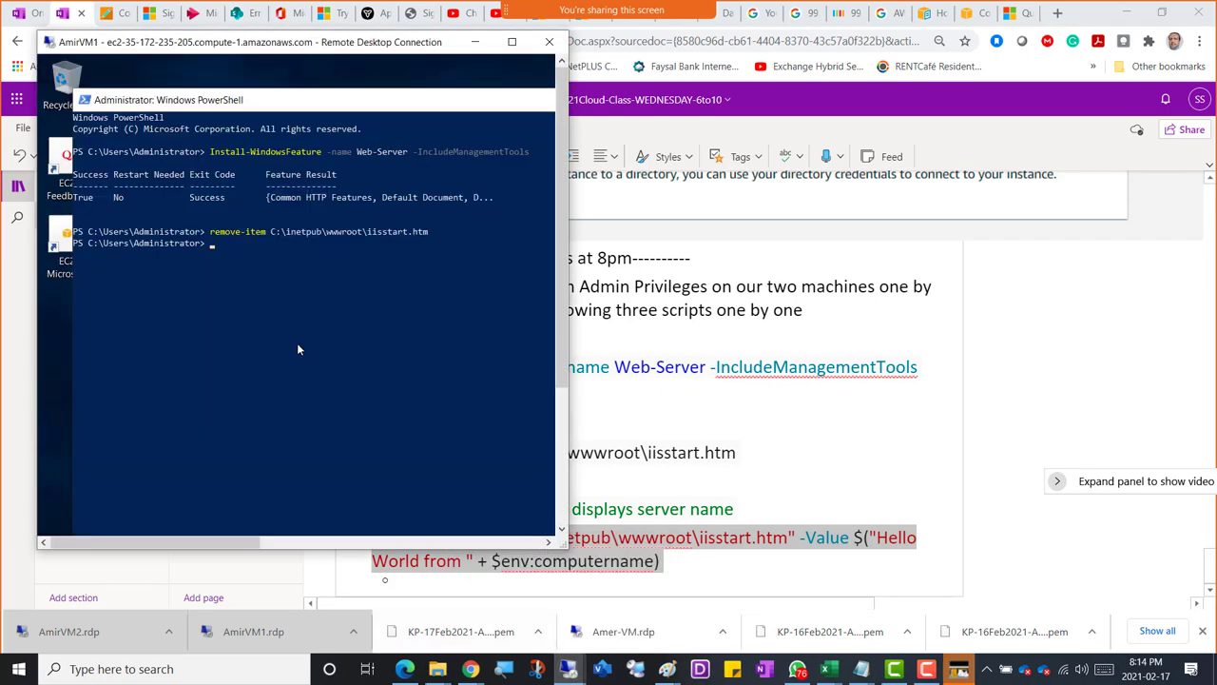
right_click(215, 249)
key("Return")
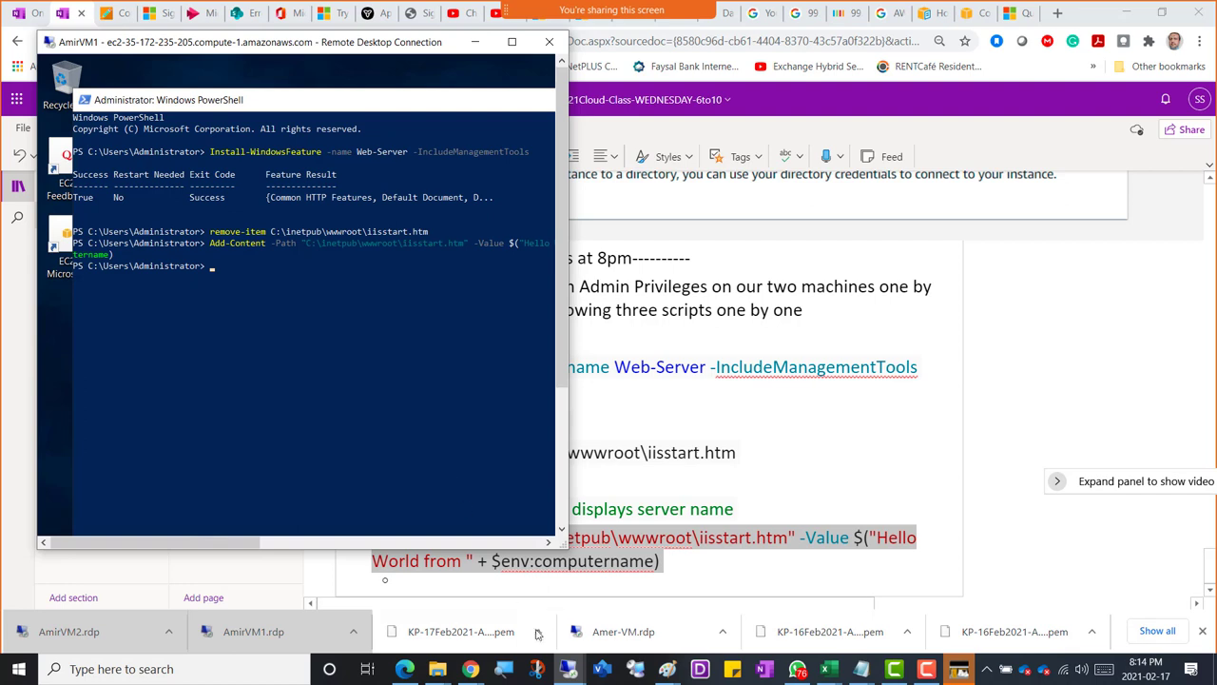
- Paste and run the Add-Content command in the second VM's PowerShell
left_click(571, 671)
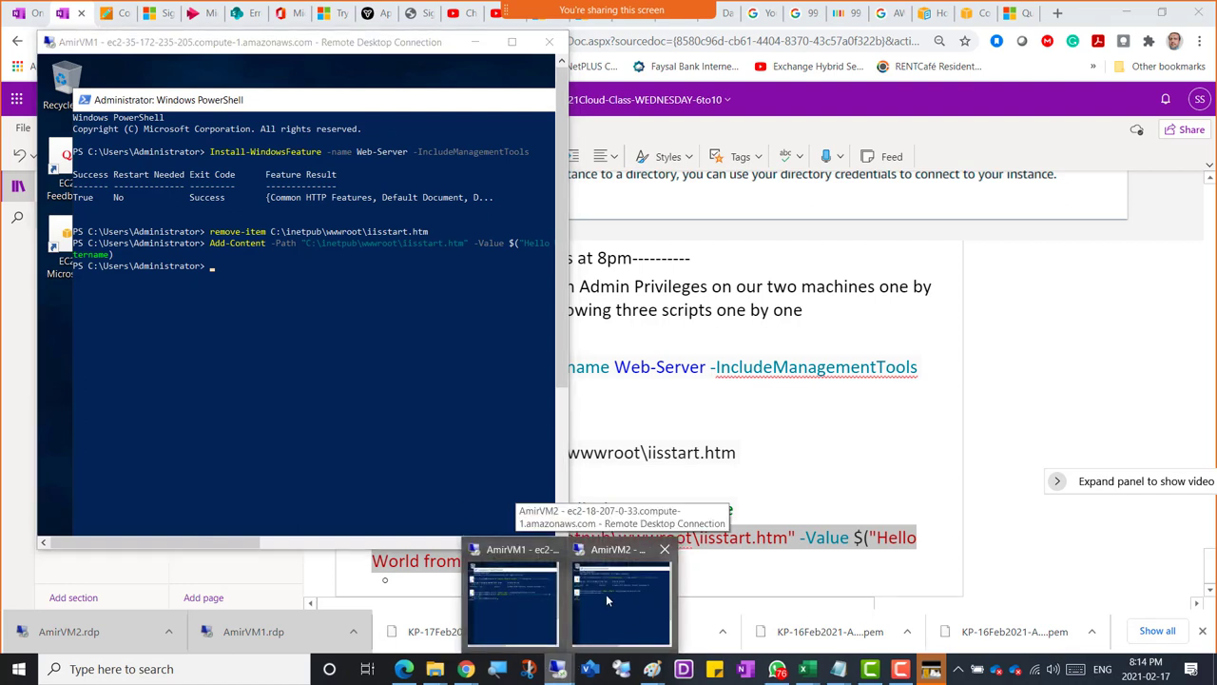
left_click(610, 605)
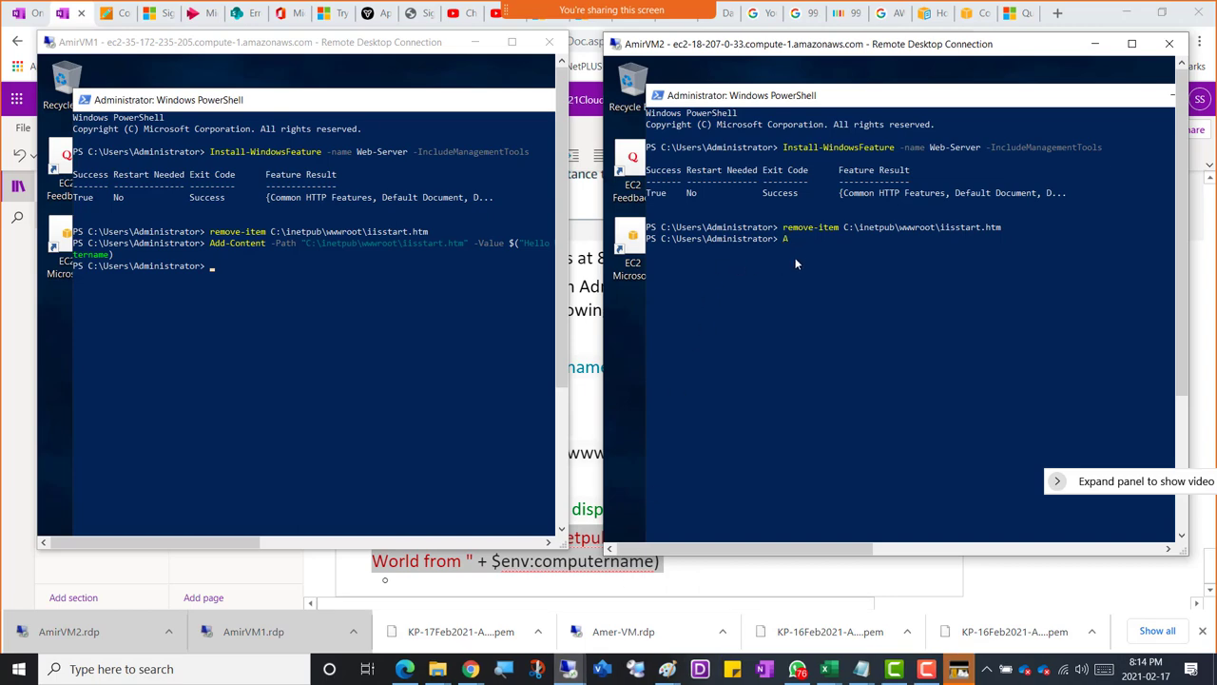
right_click(808, 299)
key("Return")
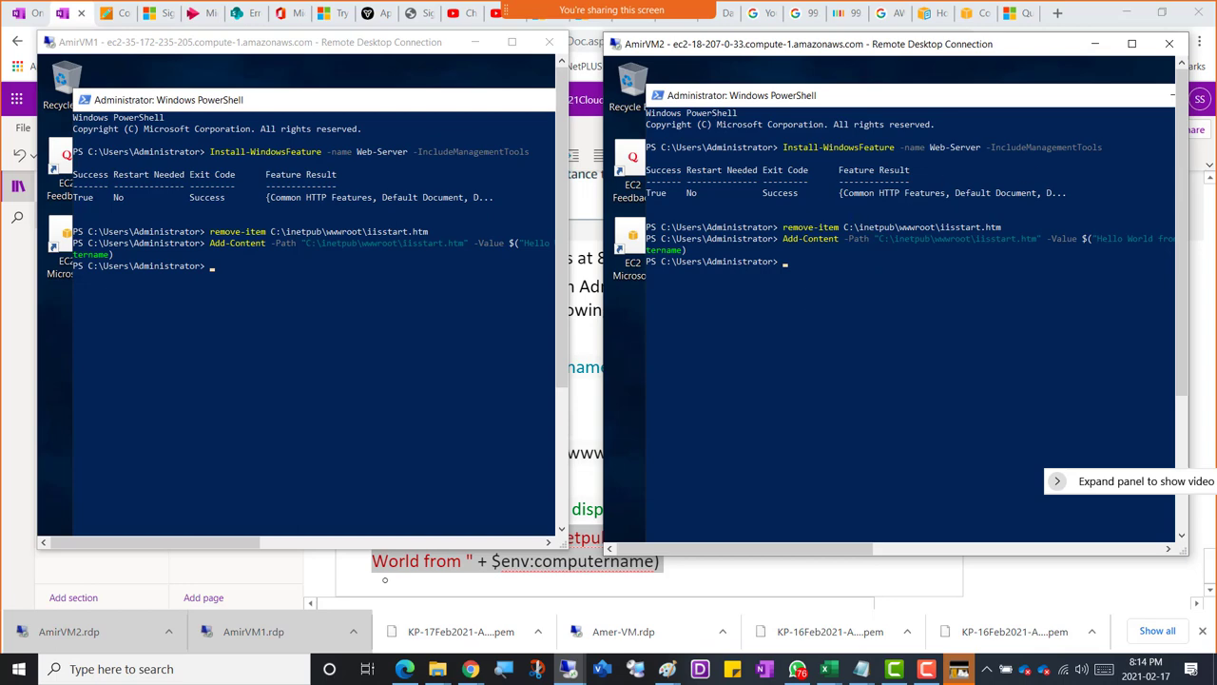
left_click(727, 559)
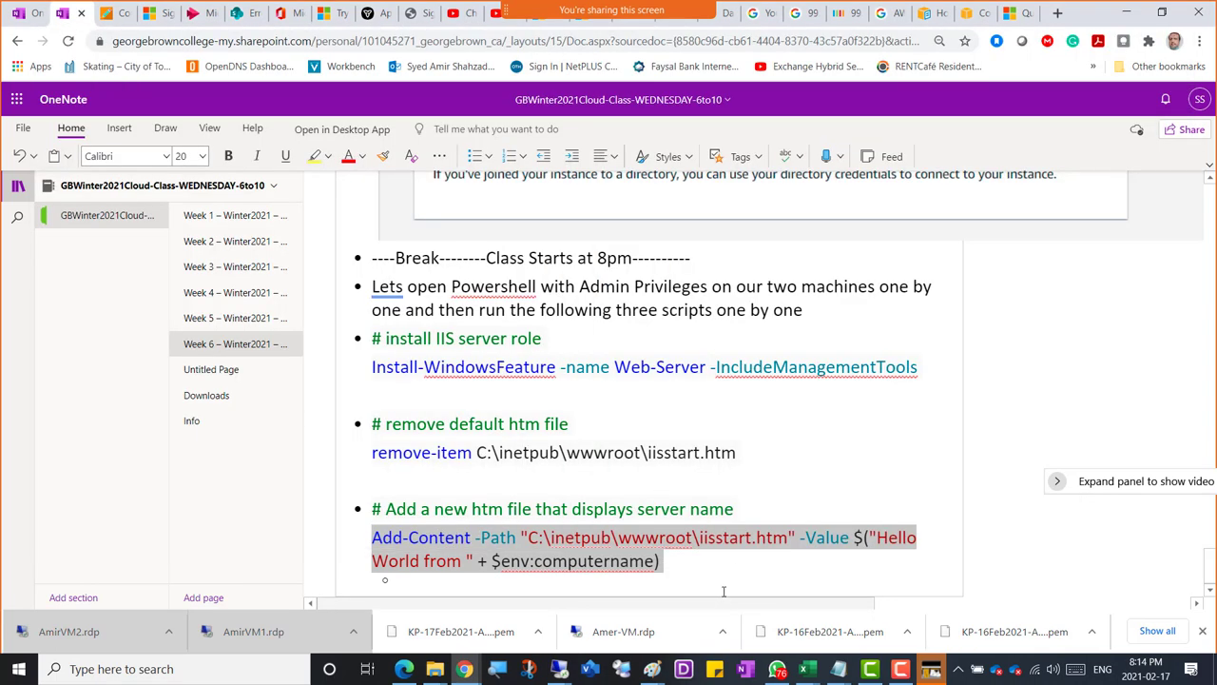
scroll(703, 485, "up", 5)
scroll(703, 485, "down", 6)
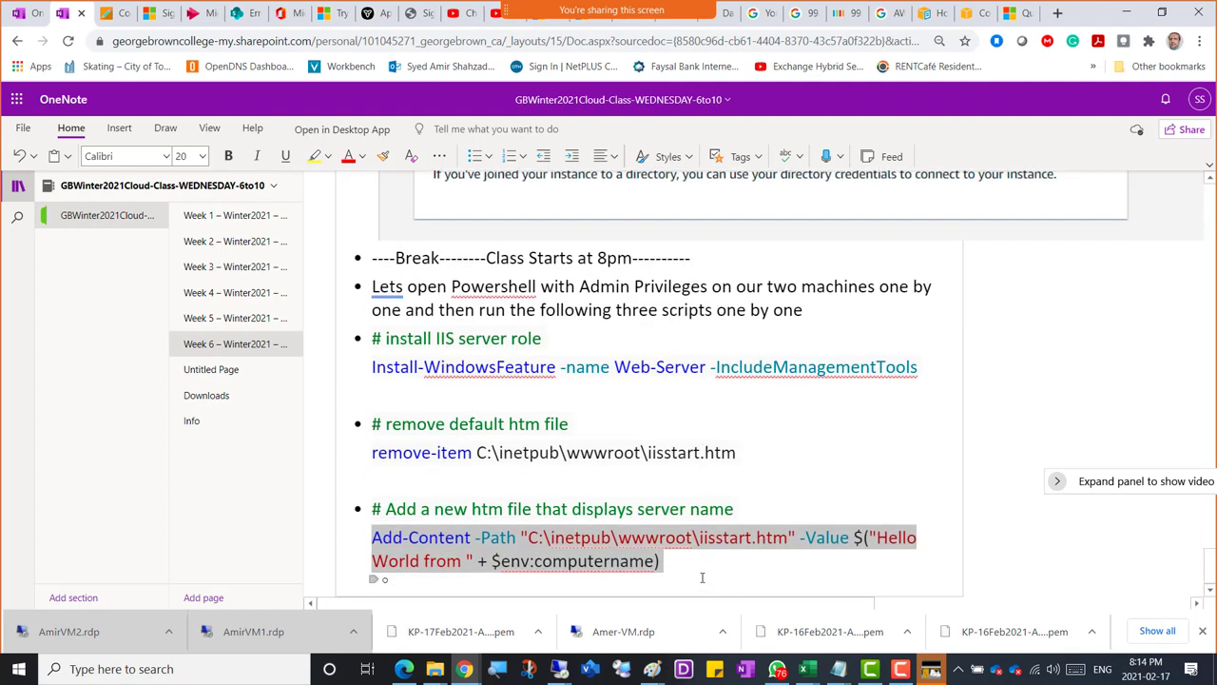
left_click(709, 582)
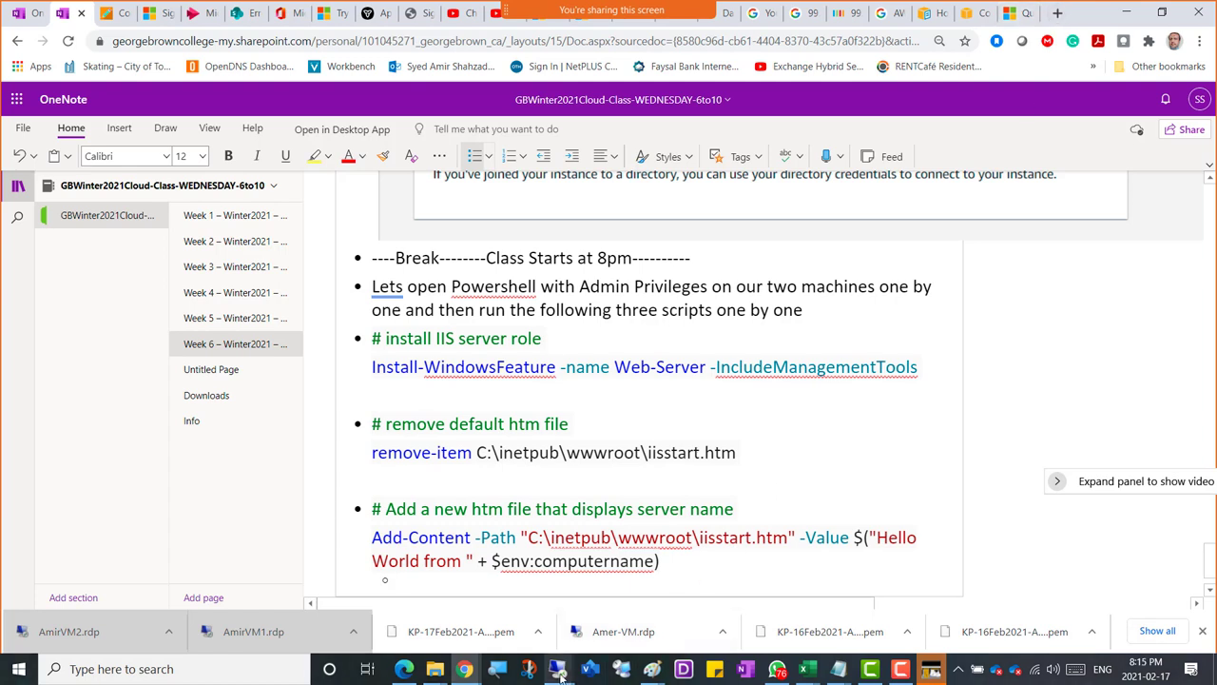
mouse_move(561, 673)
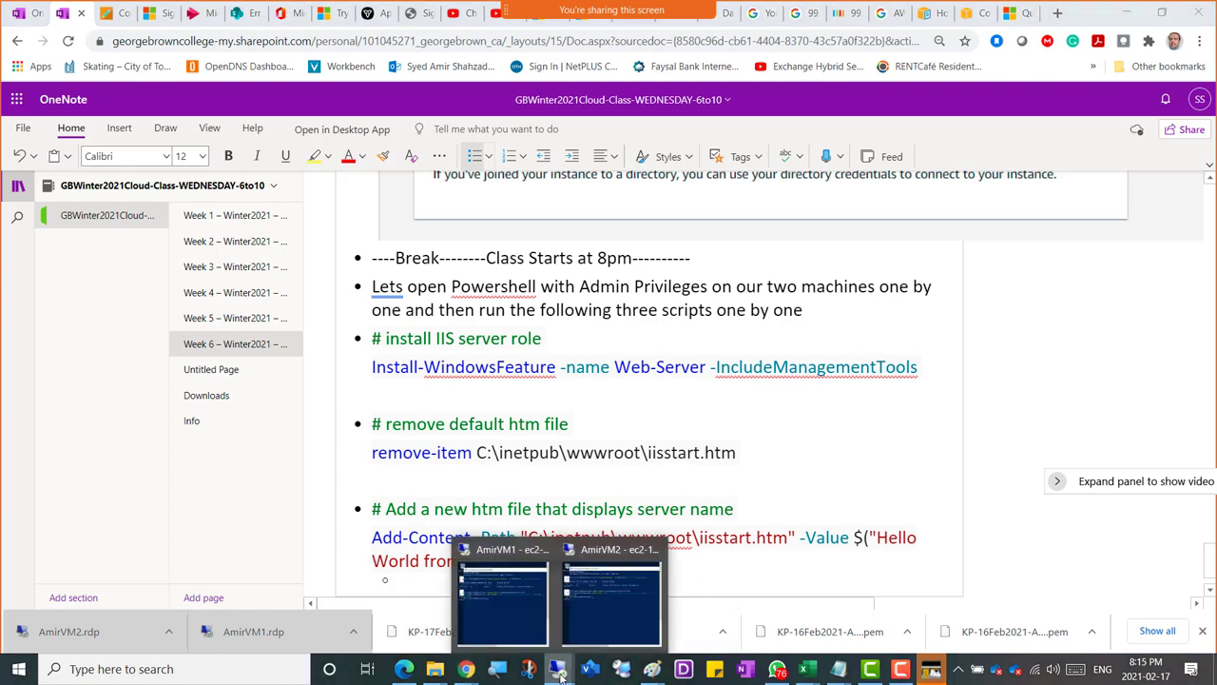
left_click(507, 614)
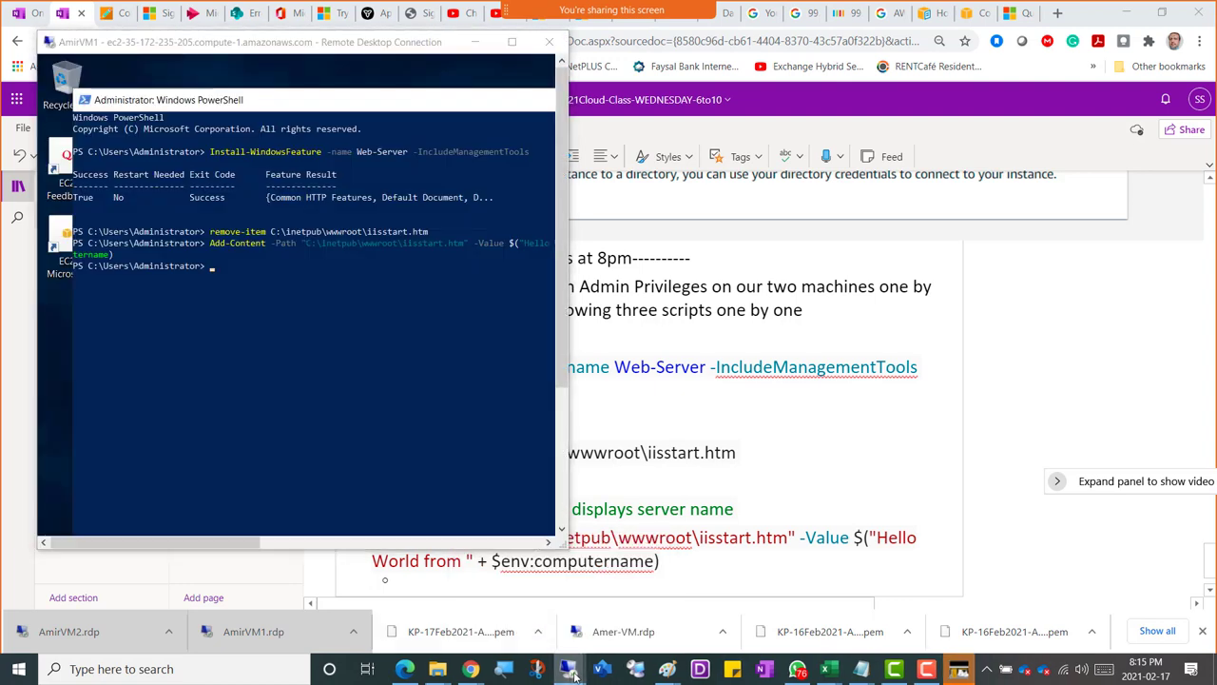
mouse_move(558, 669)
left_click(638, 592)
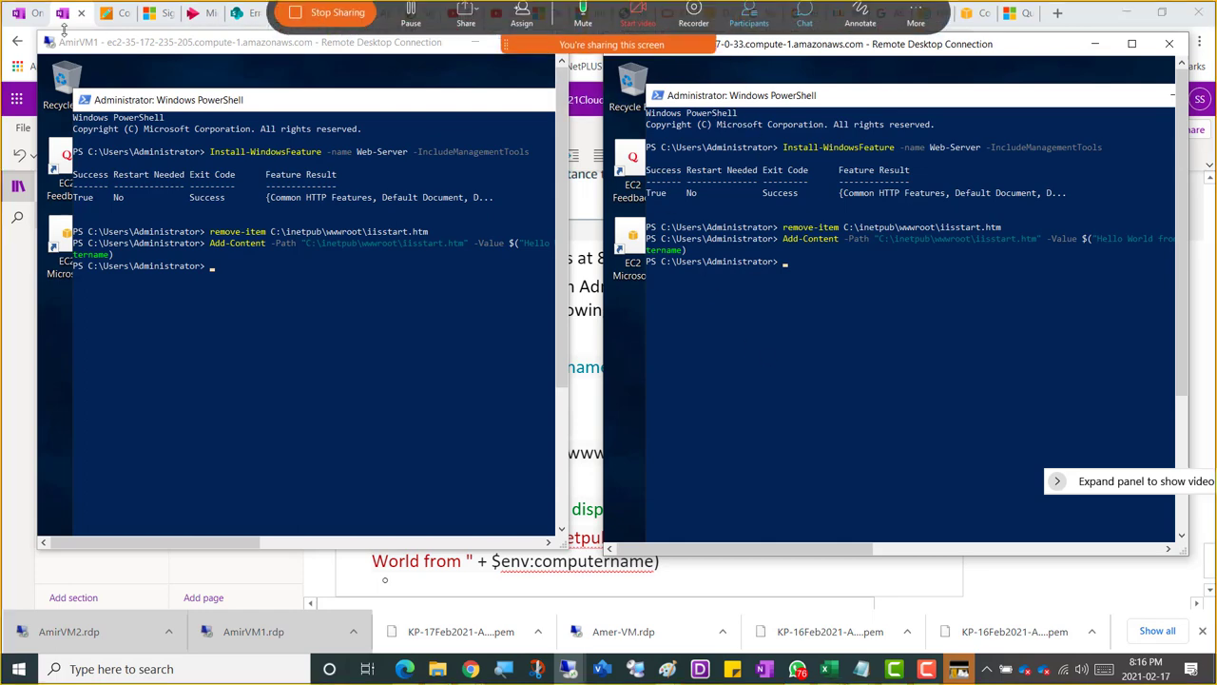
- Take a first snip of the top of the PowerShell windows
key("super+shift+s")
left_click_drag(27, 30, 617, 114)
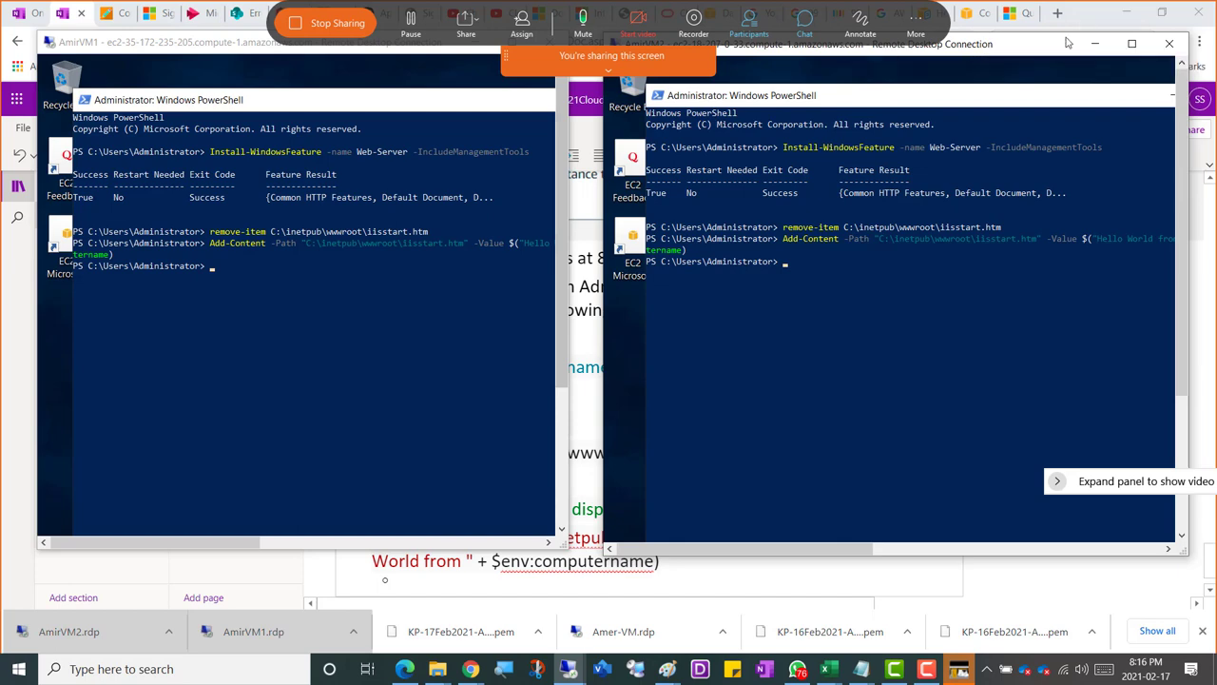
left_click(1085, 16)
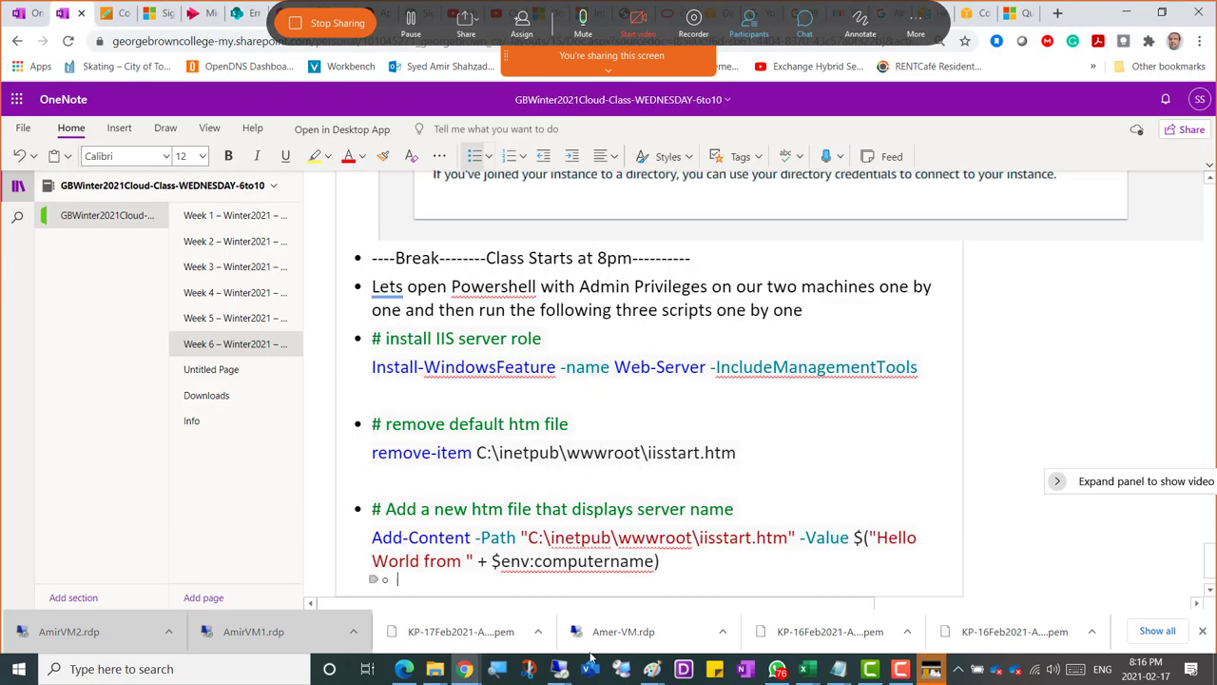
- Line up both VMs' PowerShell windows at the same height and snip them together
mouse_move(558, 669)
left_click(506, 623)
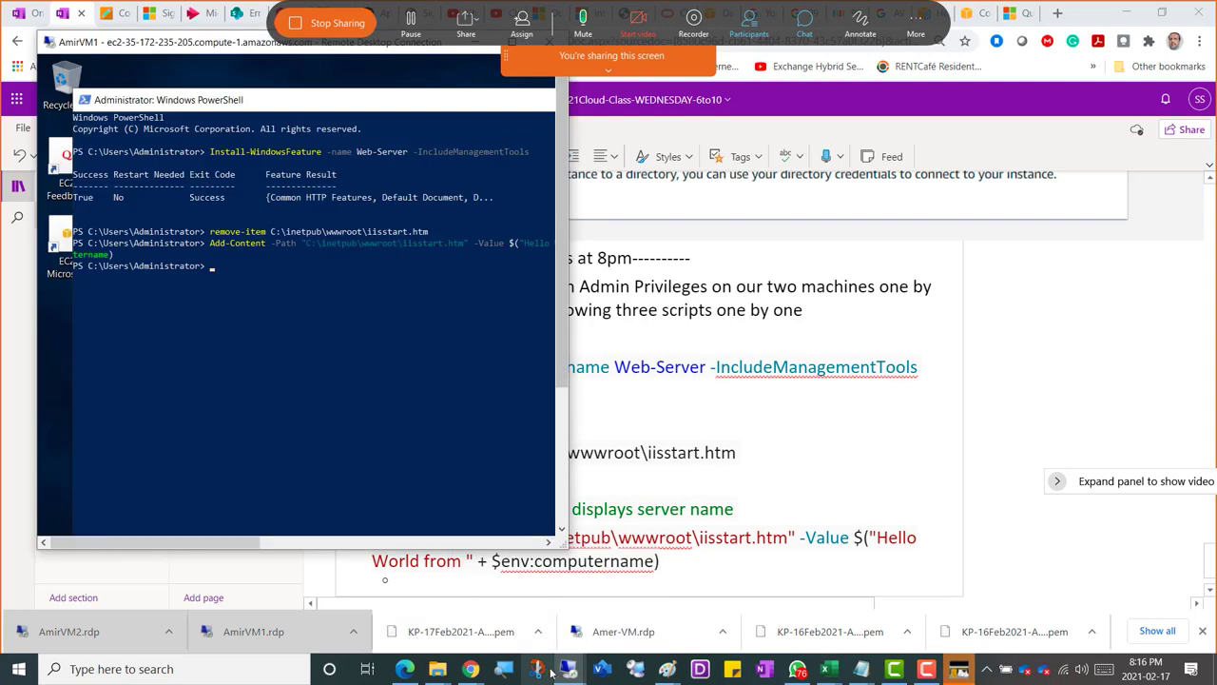
left_click(642, 603)
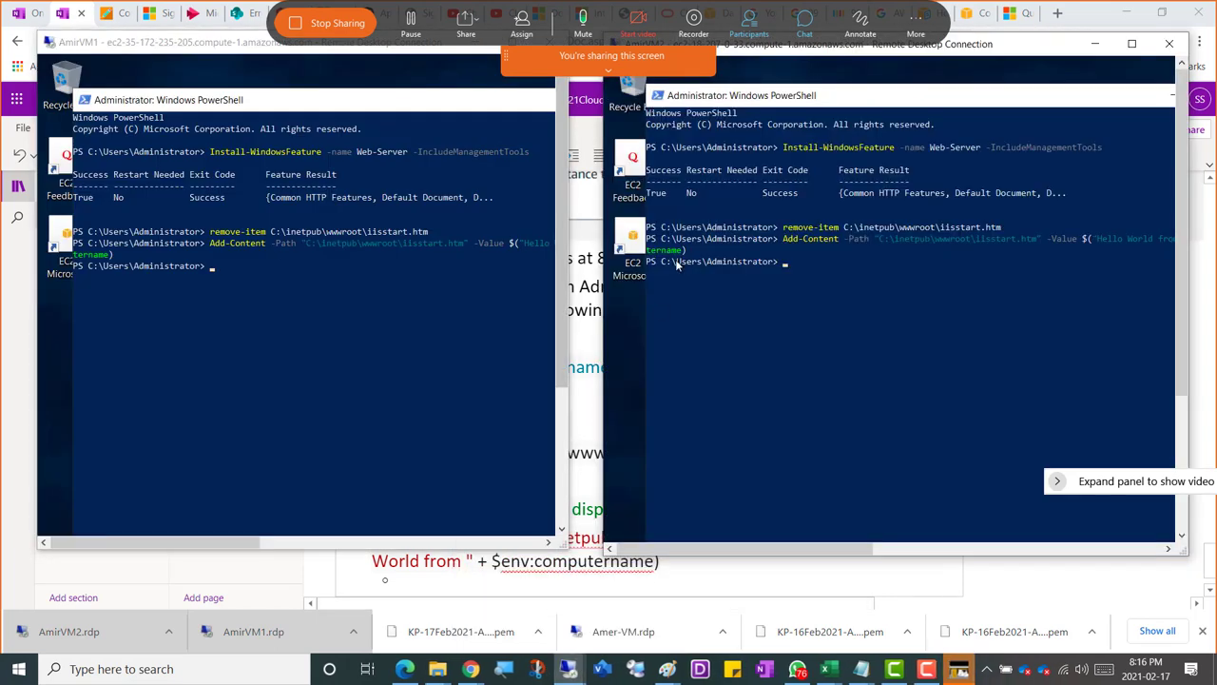
left_click_drag(1013, 50, 1006, 112)
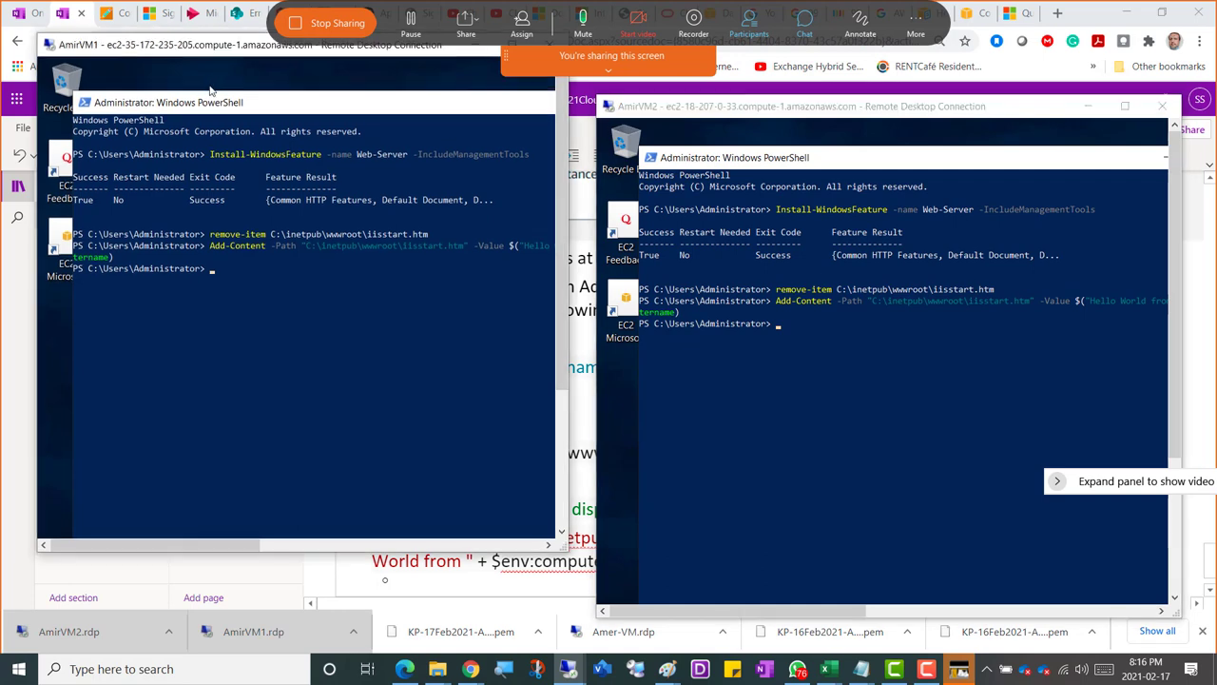
left_click_drag(209, 53, 207, 117)
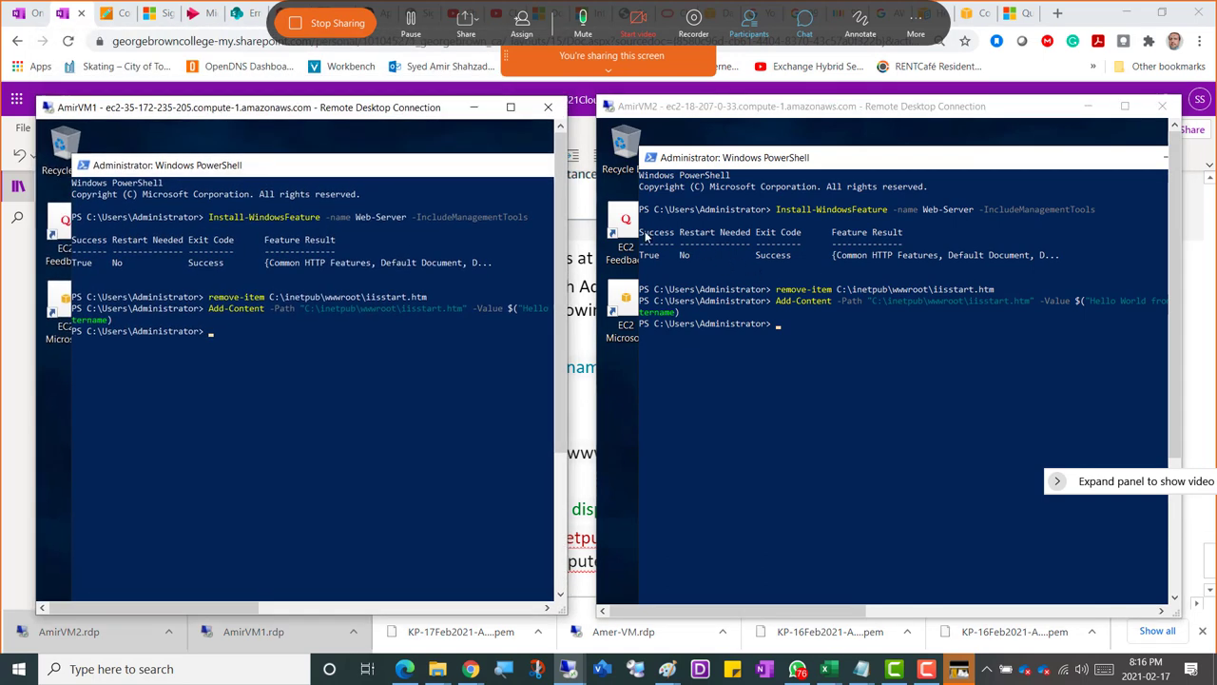
key("super+shift+s")
mouse_move(26, 76)
left_mouse_down()
mouse_move(963, 279)
mouse_move(1156, 570)
mouse_move(1183, 575)
left_mouse_up()
left_click(581, 592)
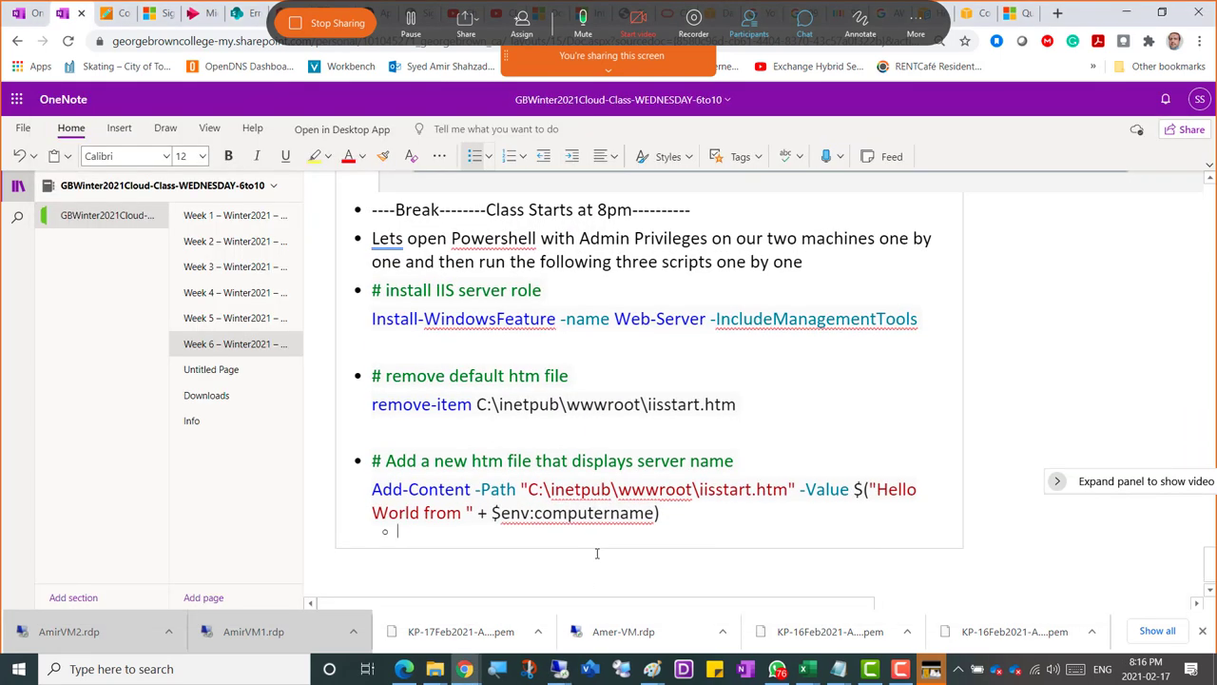
- Add the bullet 'Screenshot 6 = Three Scripts ran on both EC2 instances' and paste the PowerShell snip
key("Left")
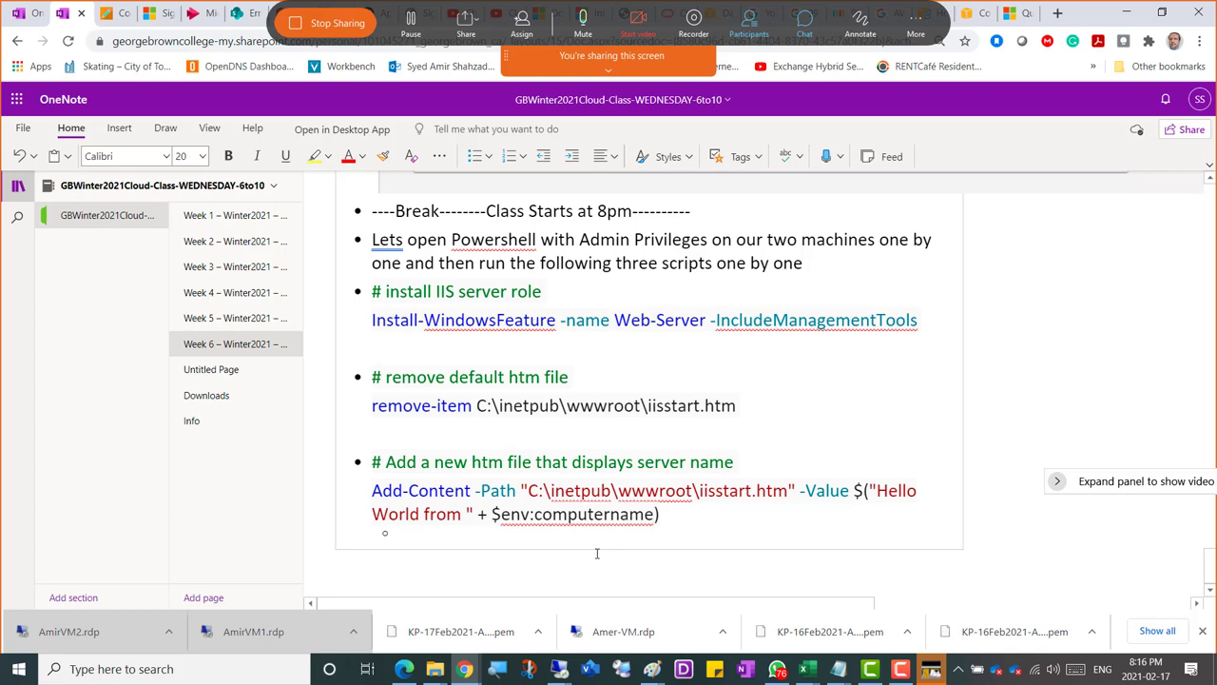
key("Return")
type("-")
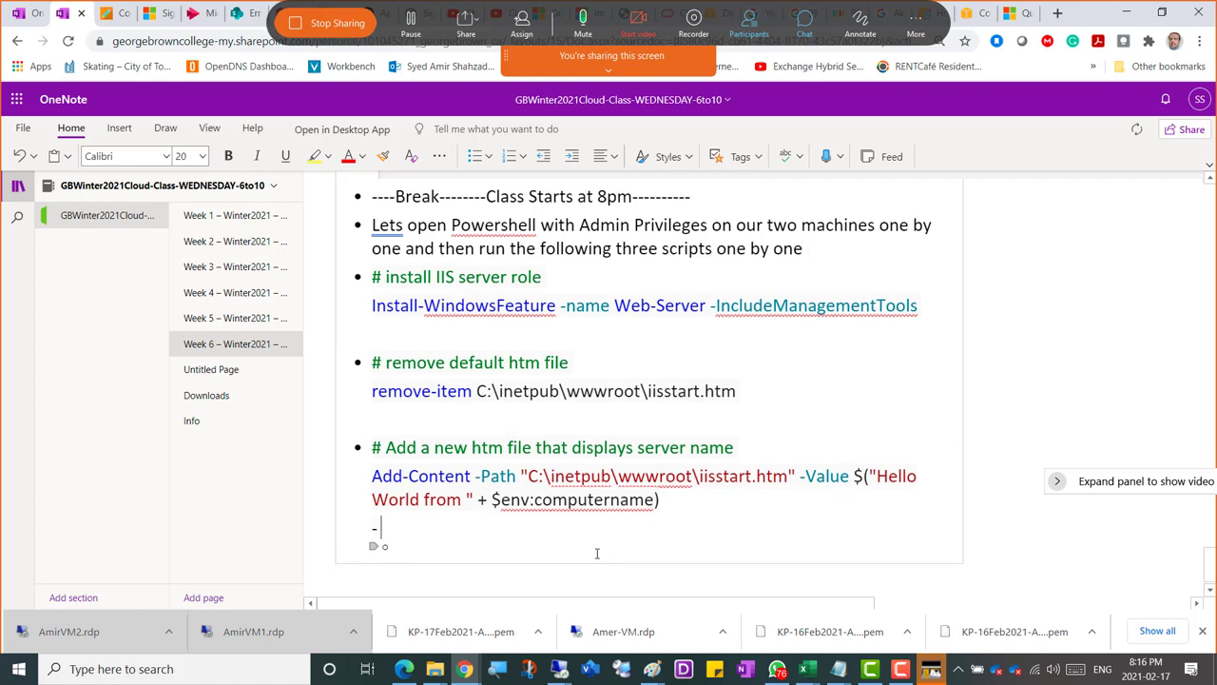
type(" $creenshot 6")
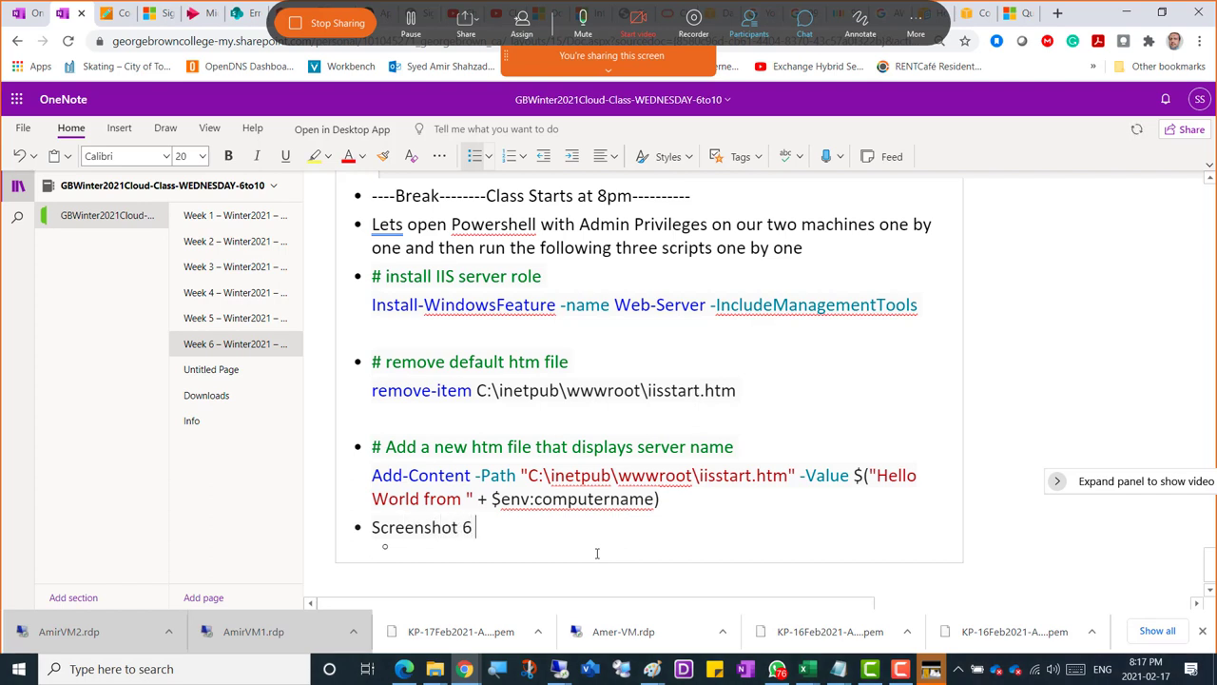
type(" = Three Scripts ")
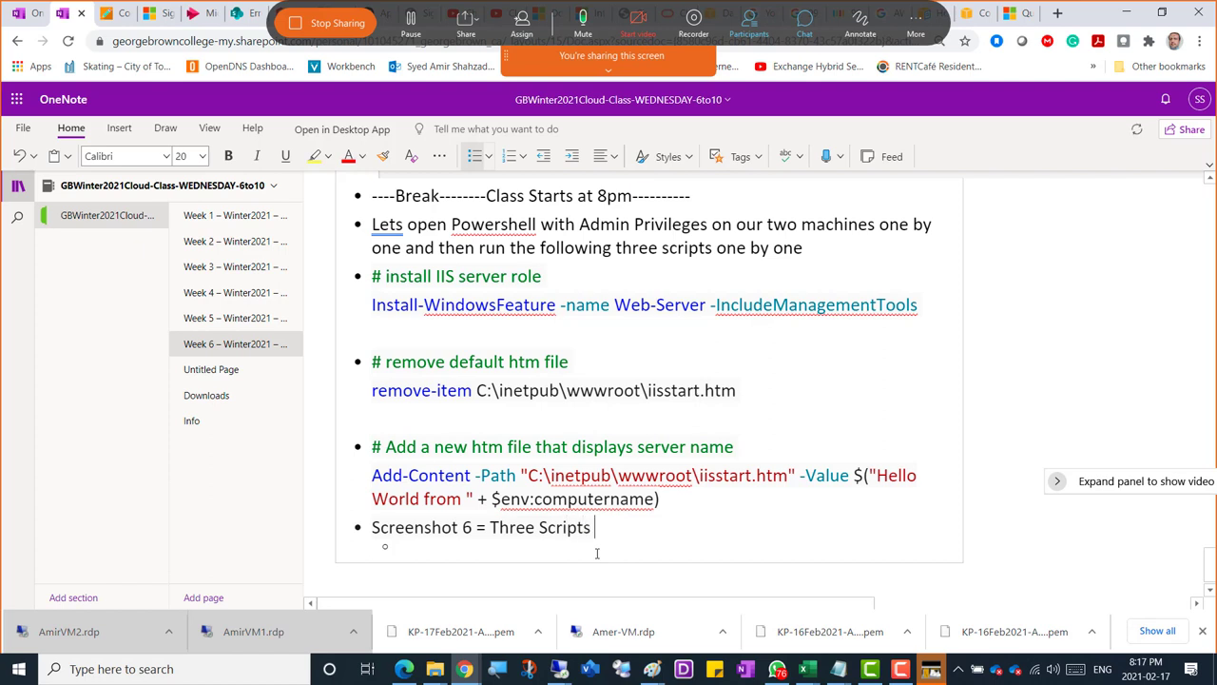
type("ran on both EC")
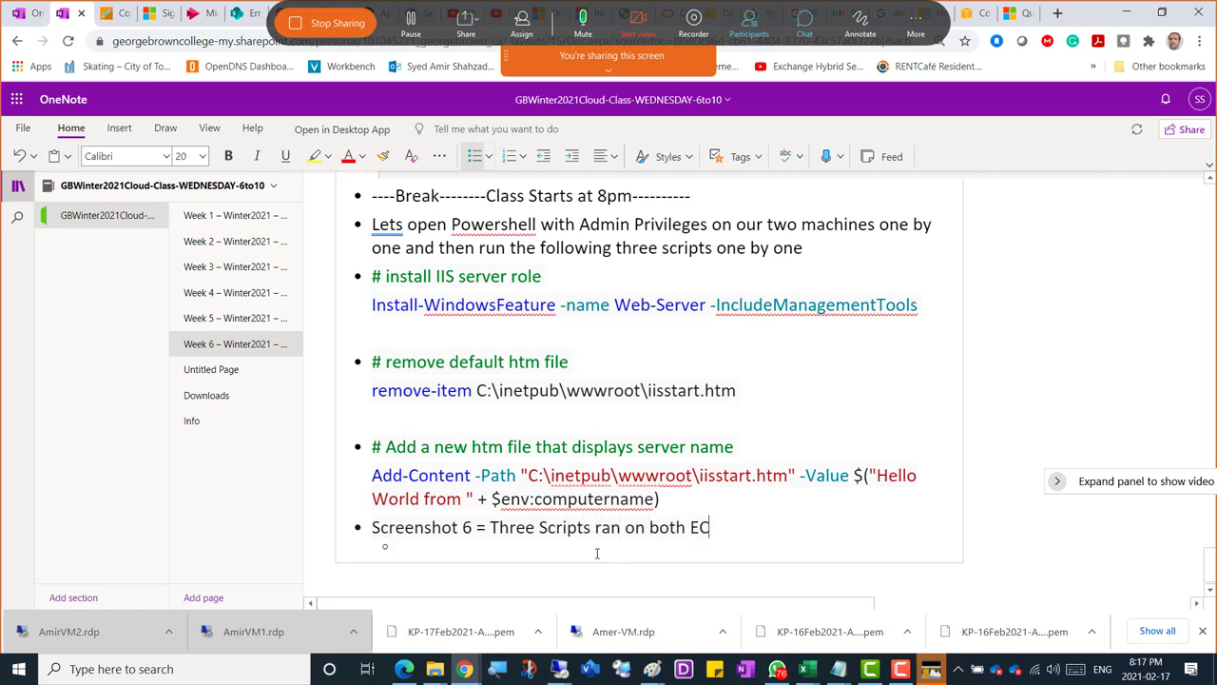
type("2 instances")
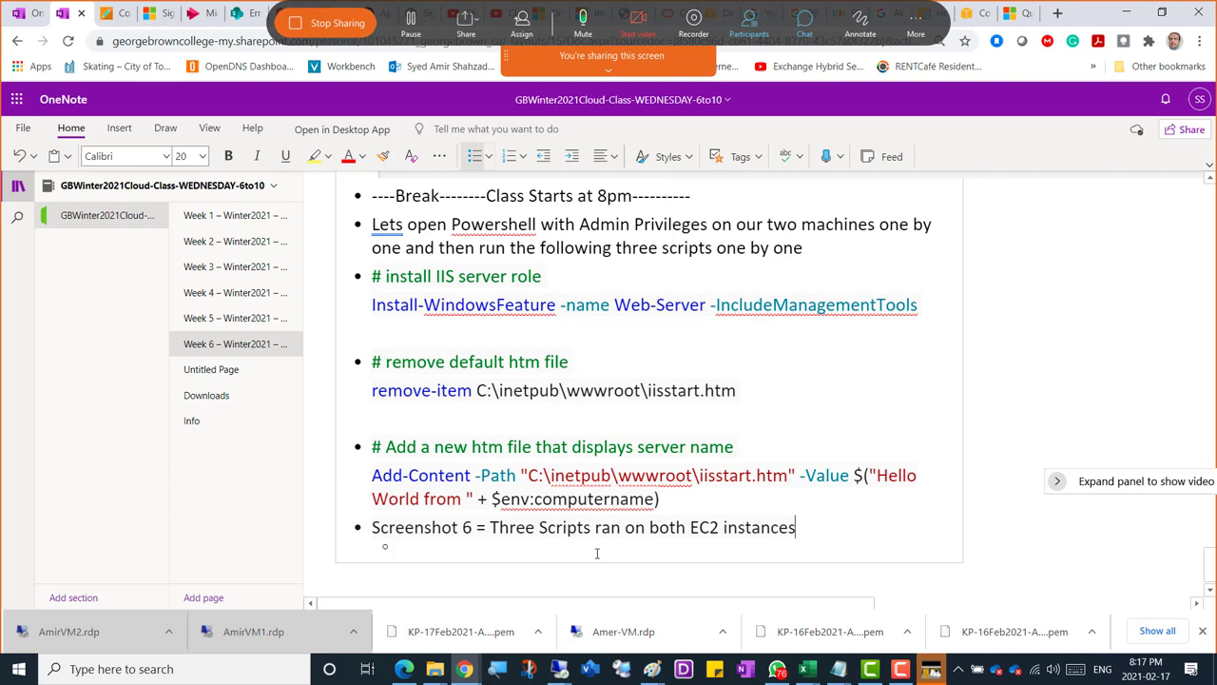
key("ctrl+v")
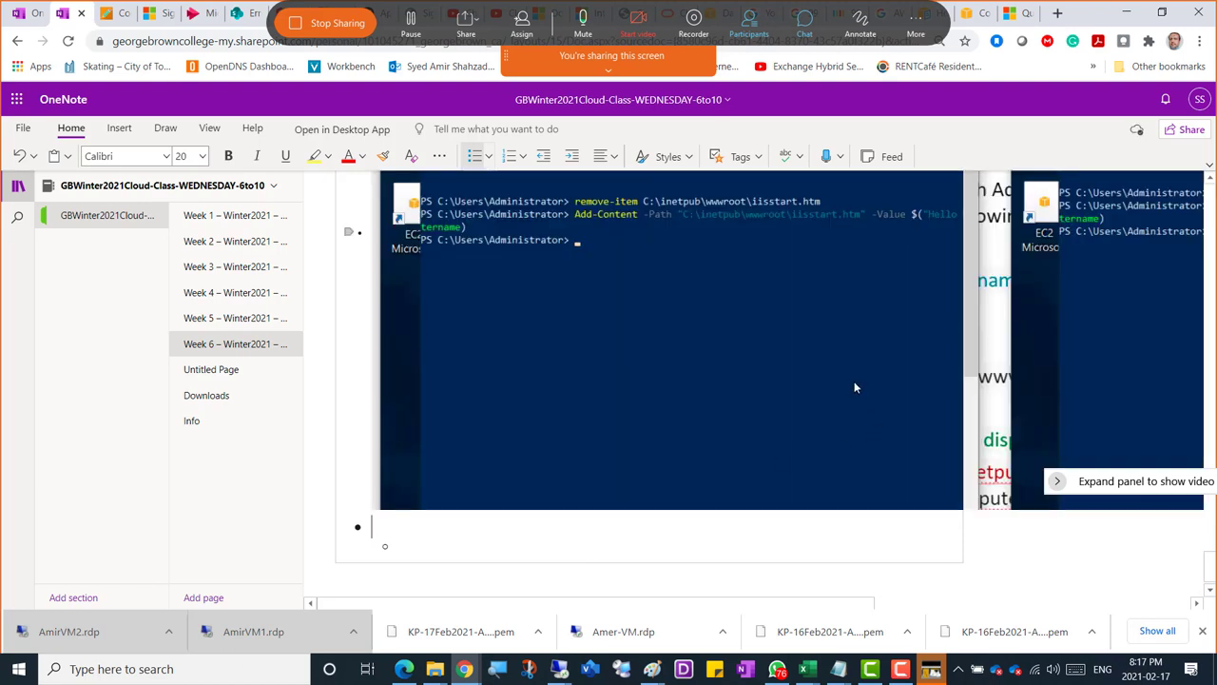
- Check the pasted screenshot, select the Screenshot 6 caption line, and switch to AmirVM1's remote window
scroll(850, 386, "up", 1)
scroll(850, 386, "up", 1)
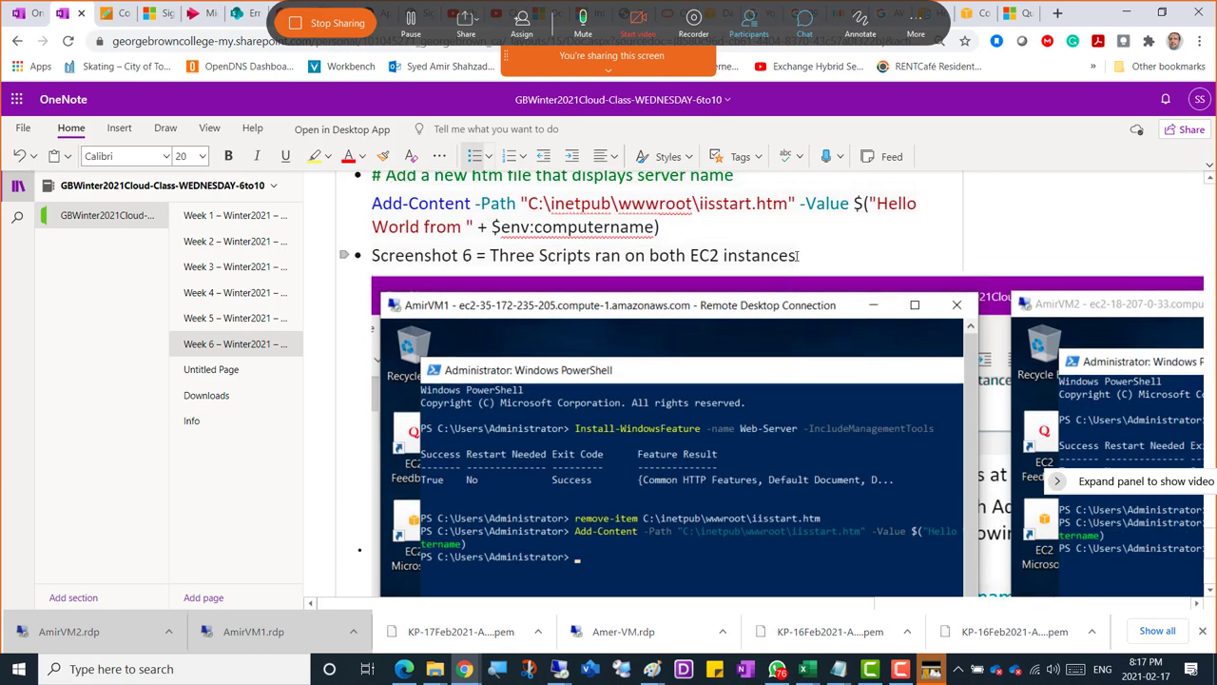
left_click_drag(797, 259, 374, 260)
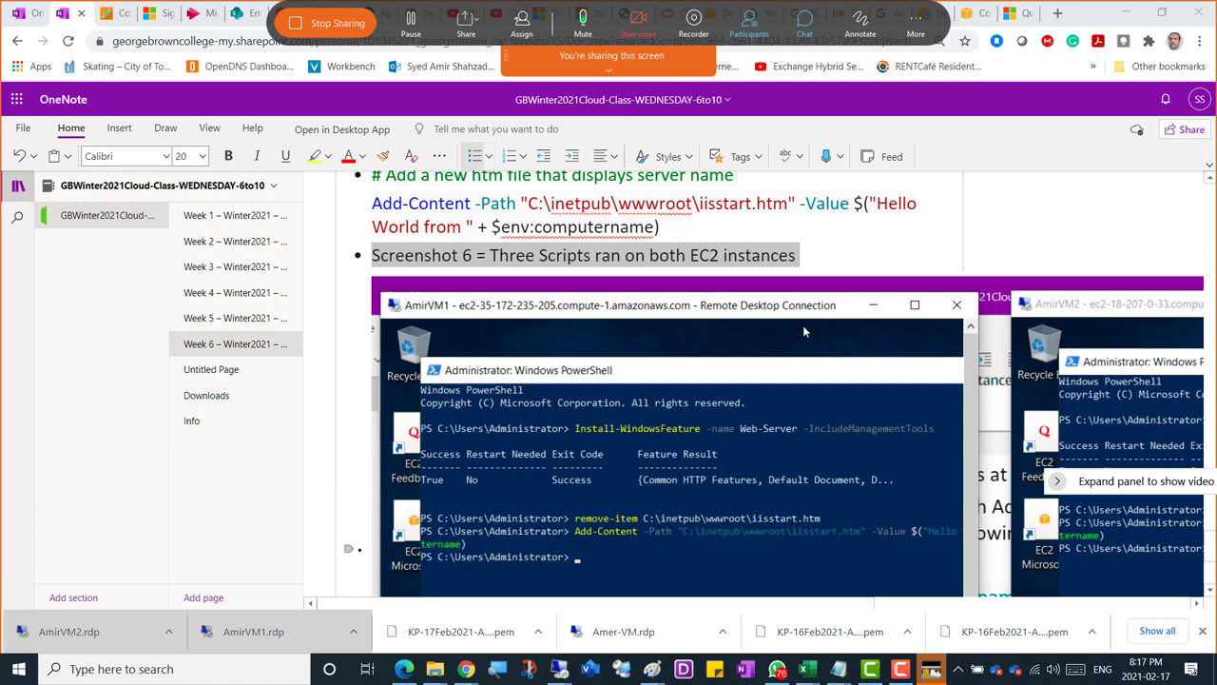
scroll(527, 399, "down", 3)
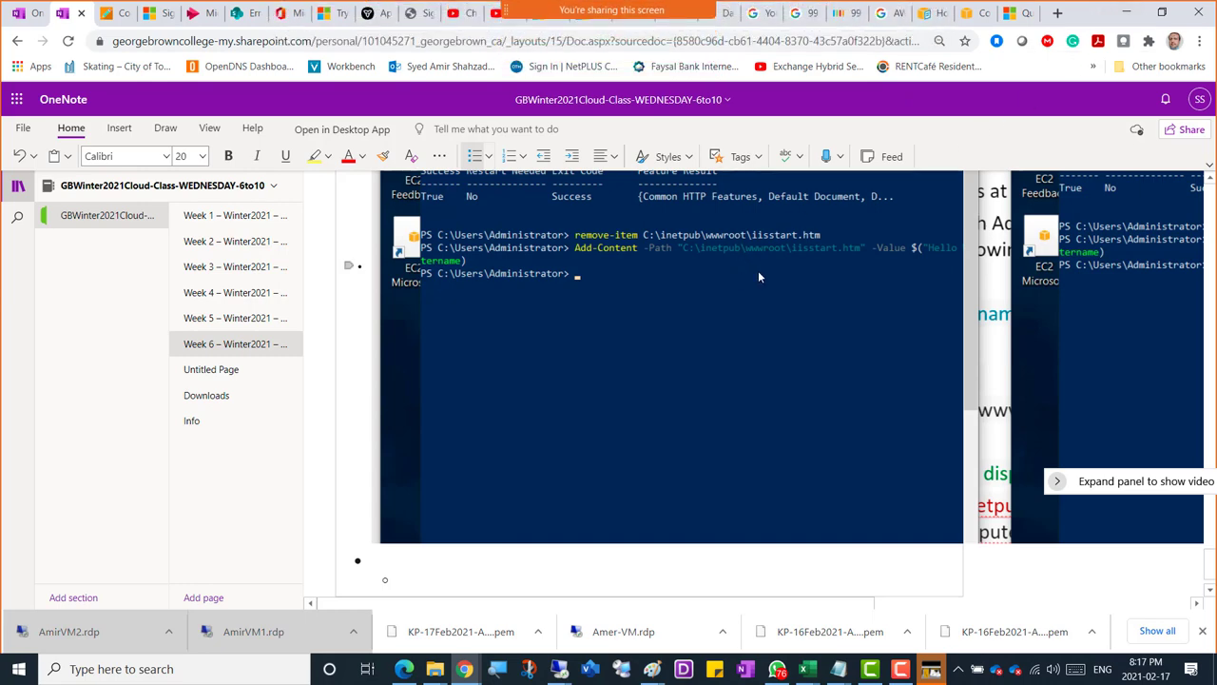
key("alt+Tab")
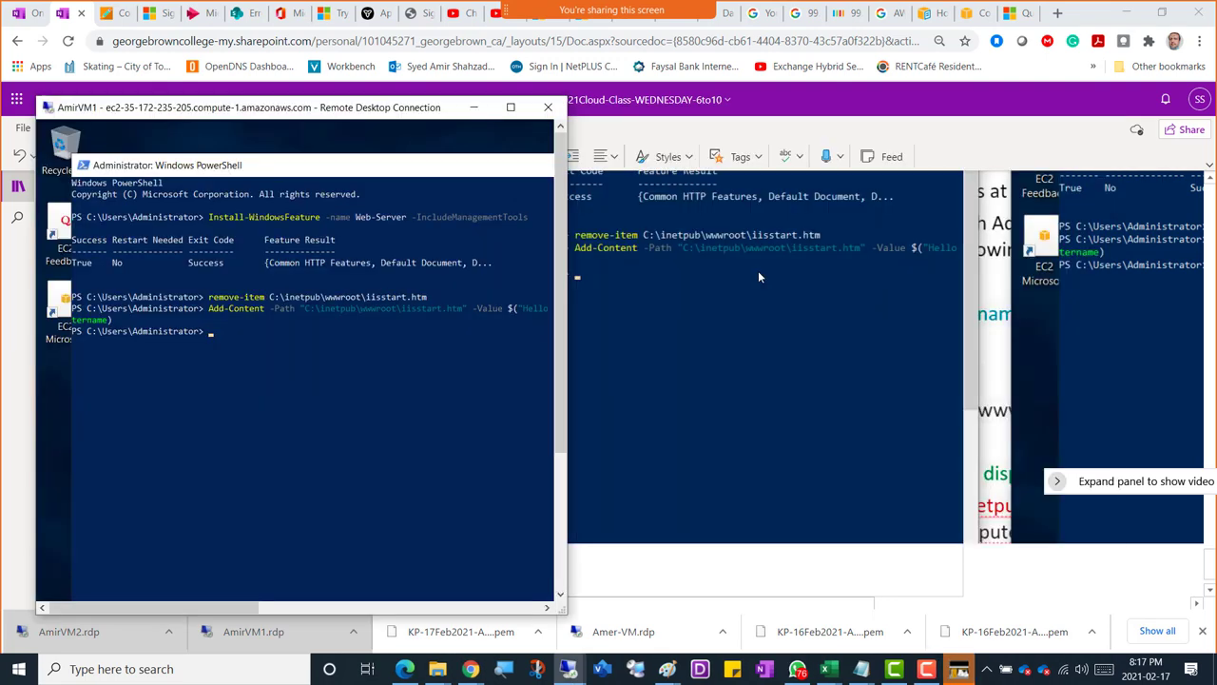
left_click(668, 668)
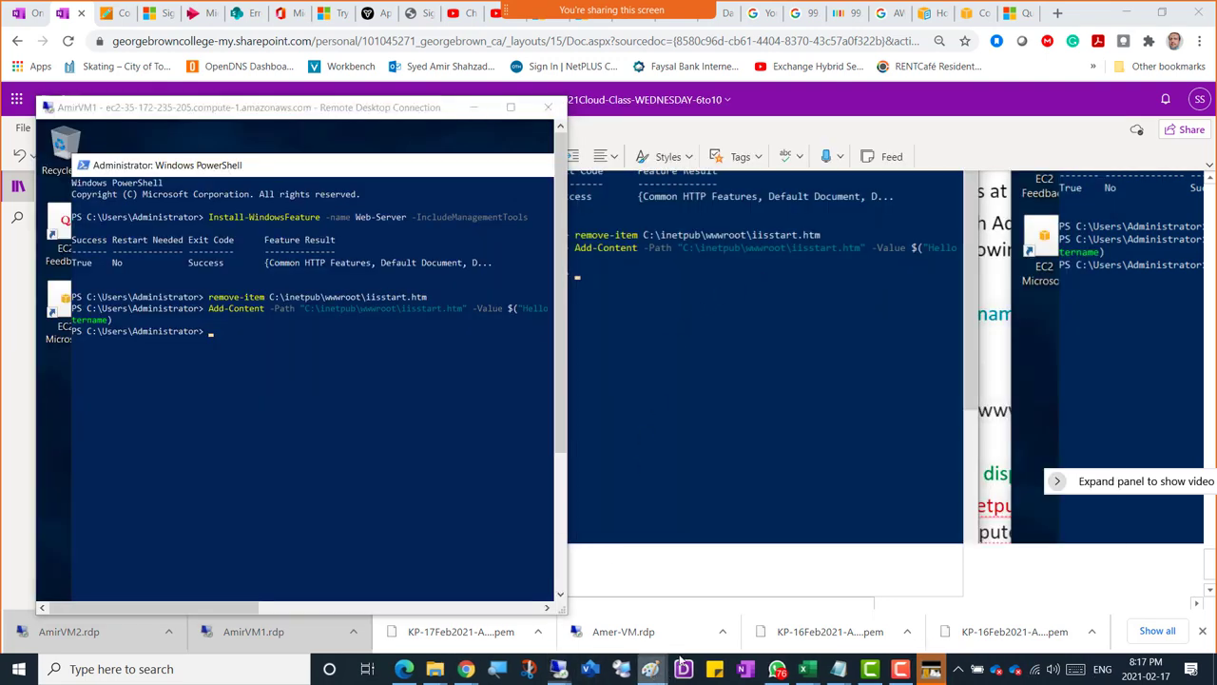
- Bring up the two-VM Paint diagram and place a text box below WebServer in the left box
left_click(741, 634)
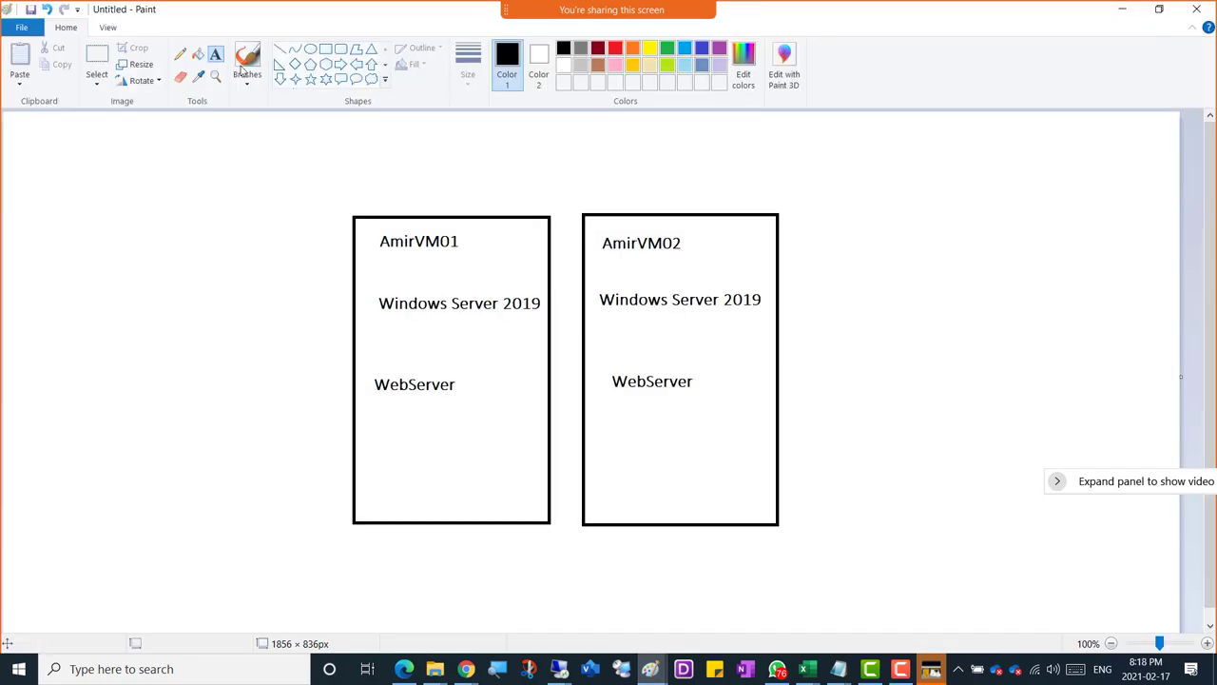
left_click(180, 54)
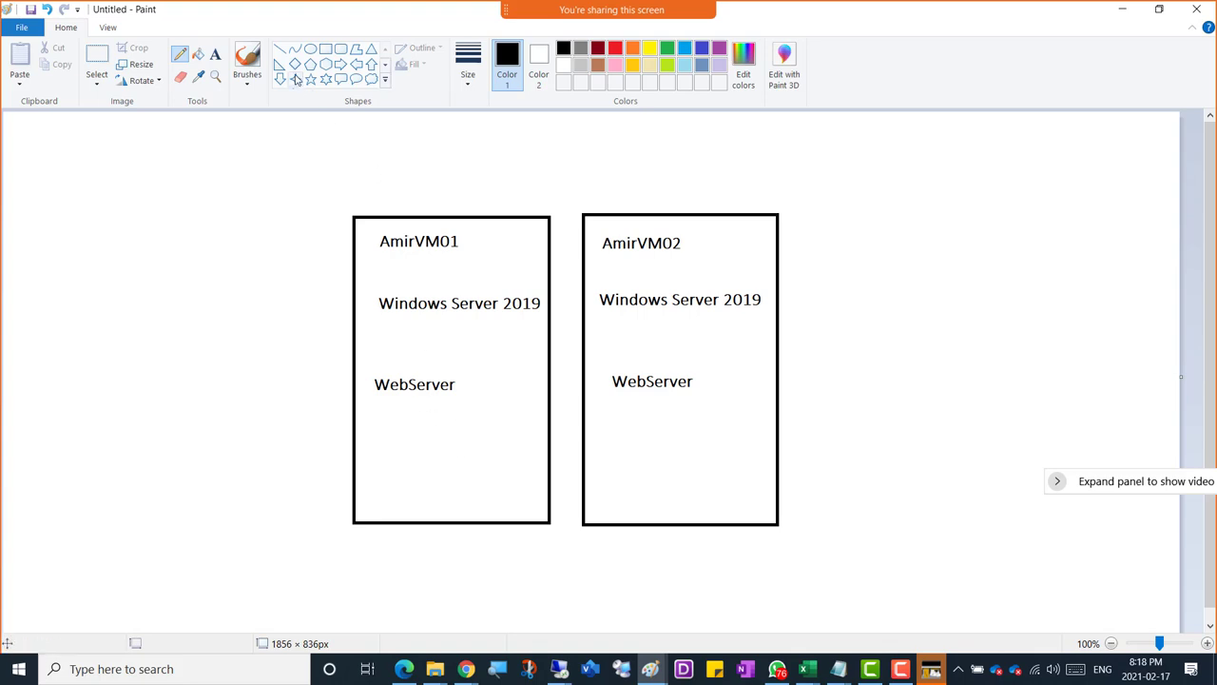
left_click(215, 54)
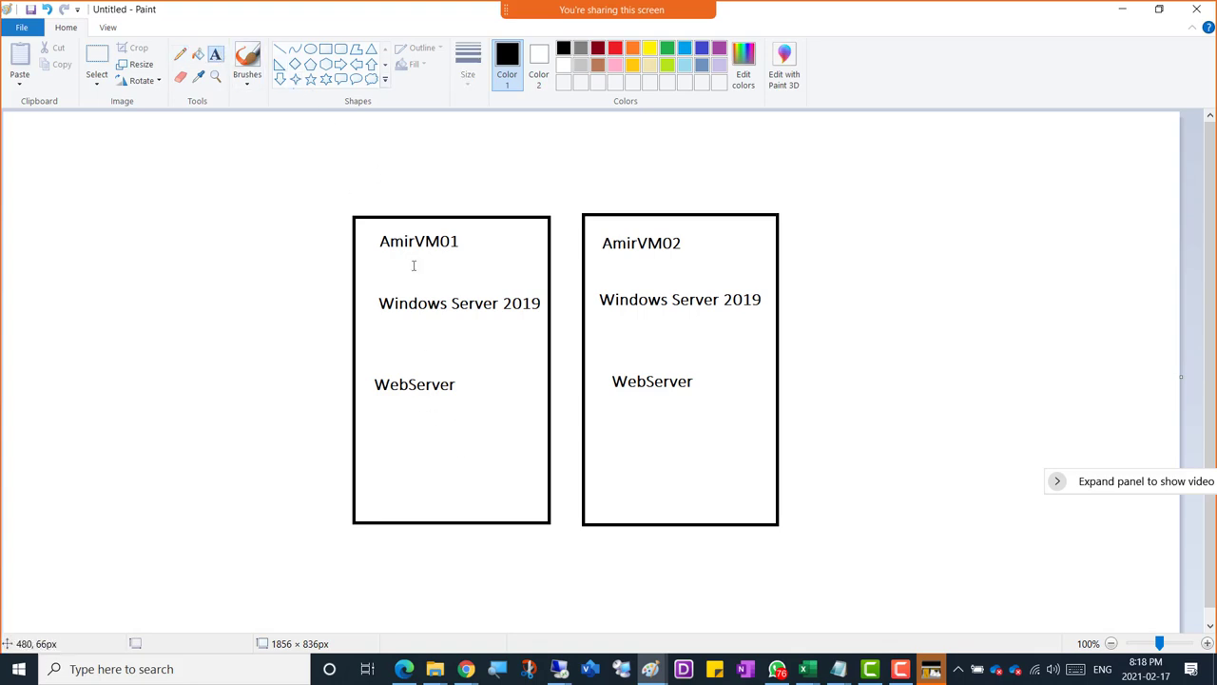
left_click(378, 433)
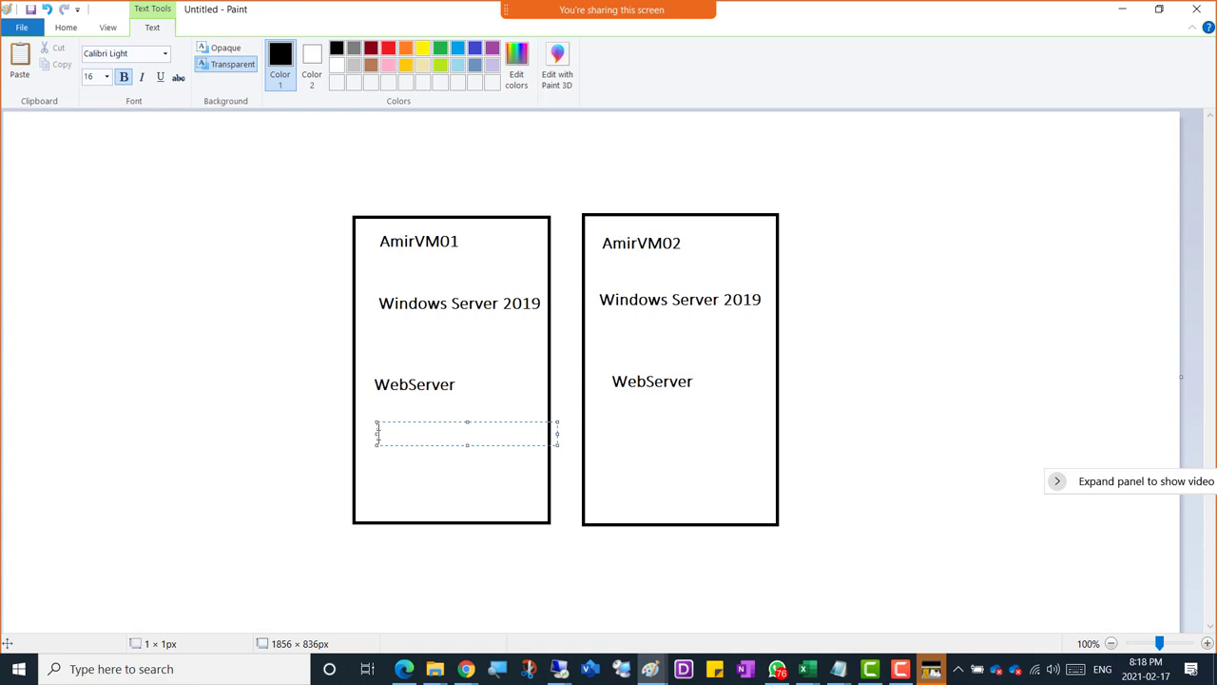
- Label the left VM box 'Welcome to Computername' and paste the same label into the right box
type("Welcome to")
type("Computer")
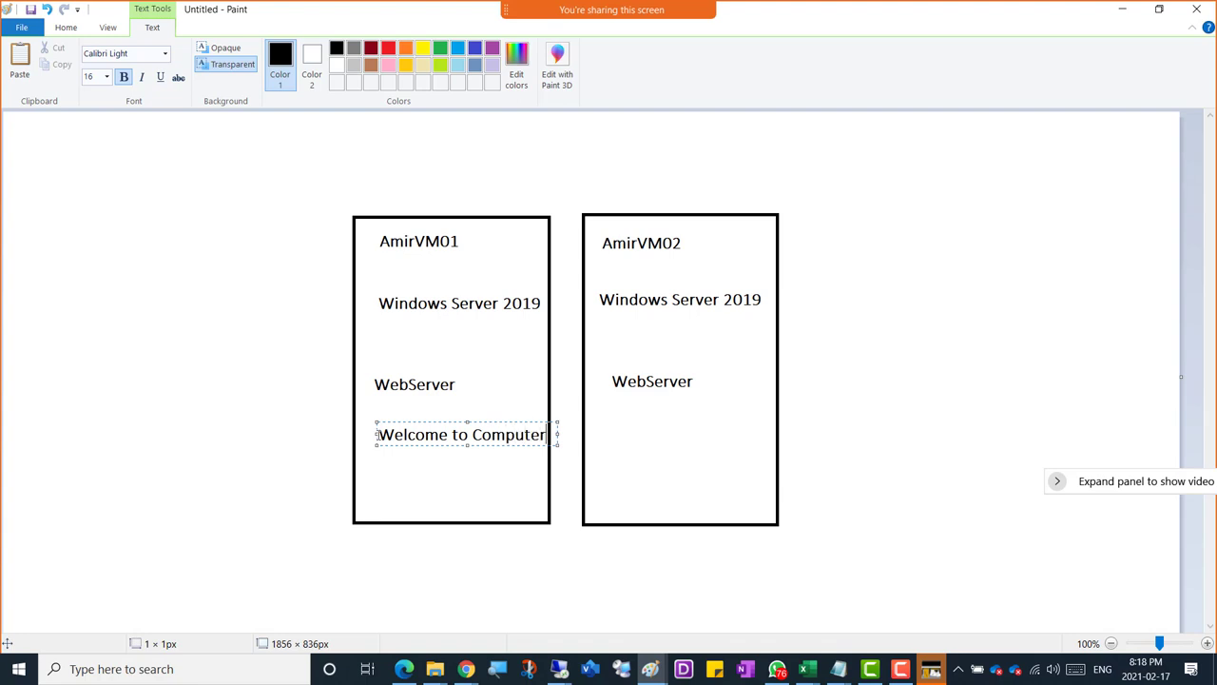
type("name")
key("ctrl+a")
key("ctrl+c")
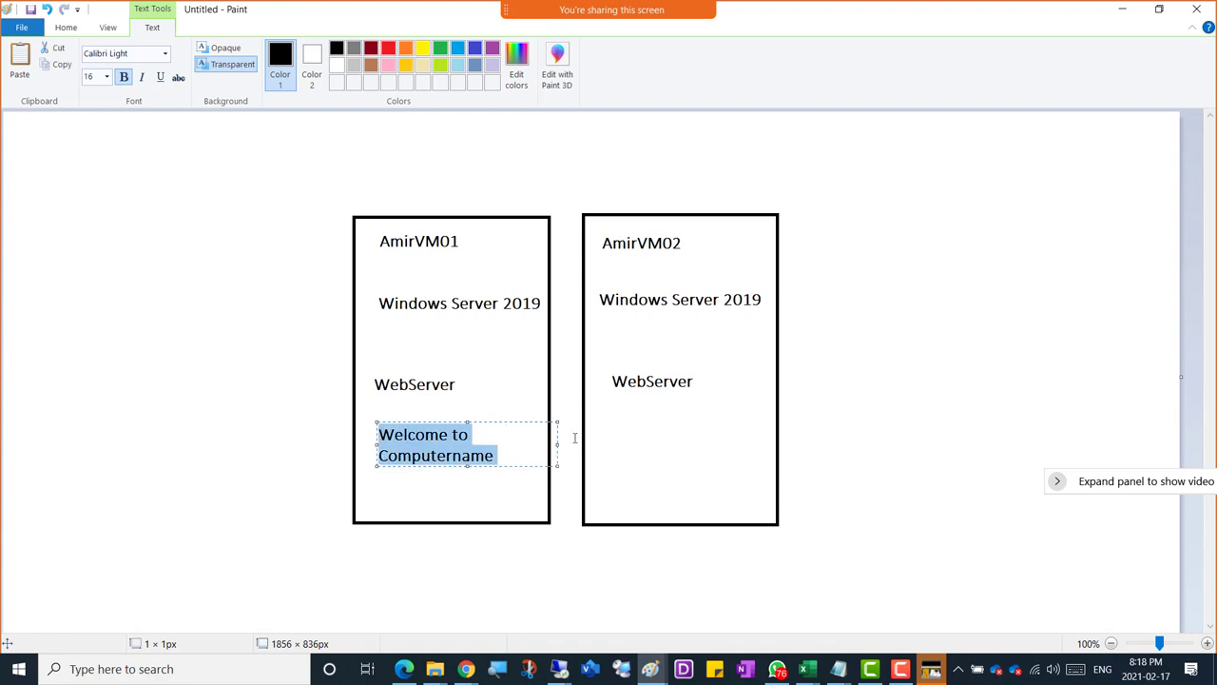
left_click(605, 422)
key("ctrl+v")
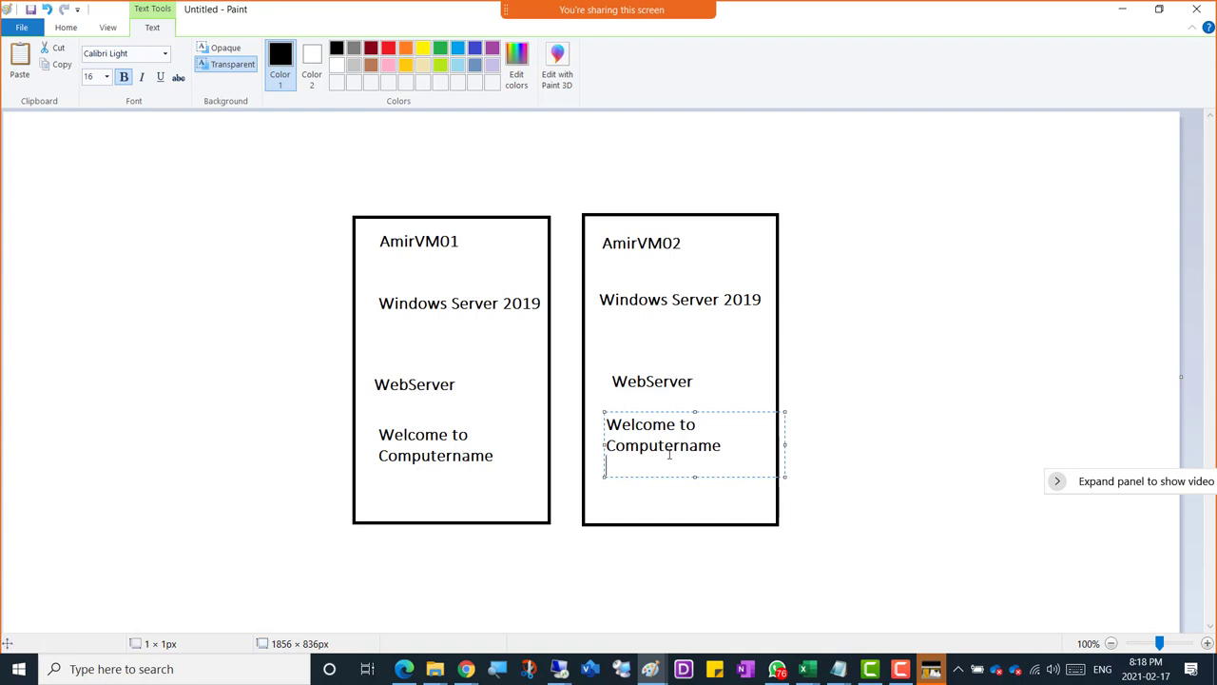
left_click(493, 455)
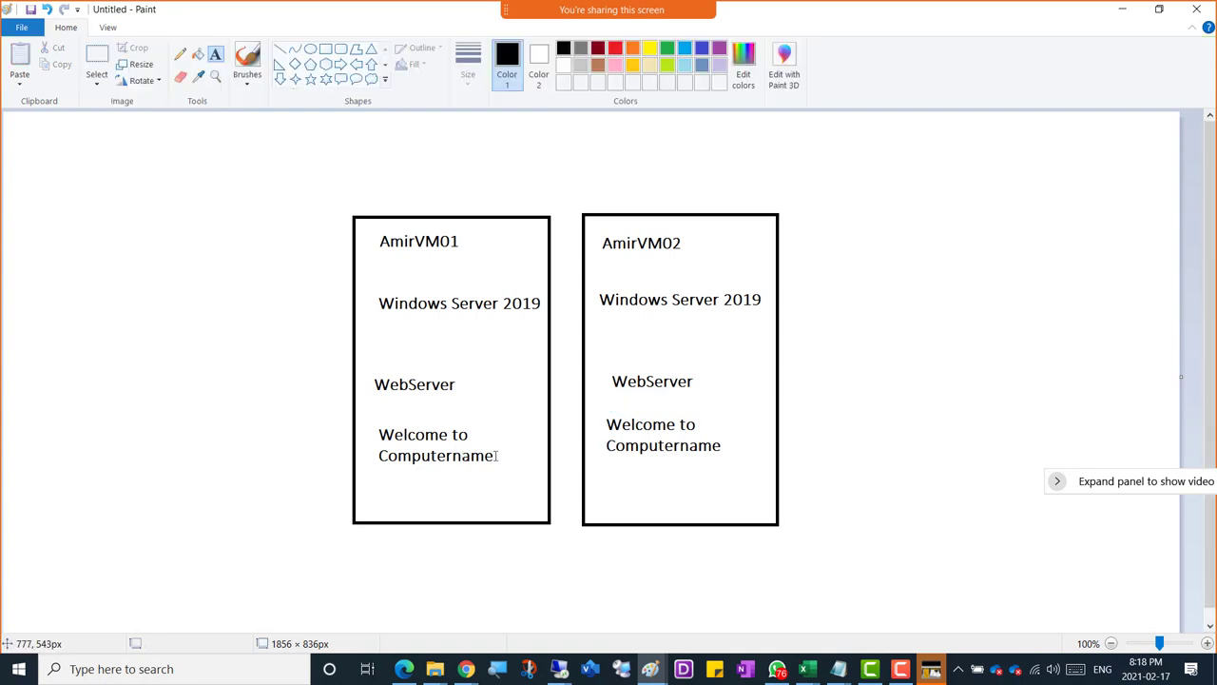
- Append 1 to the left label and 2 to the right label
left_click(493, 445)
type("1")
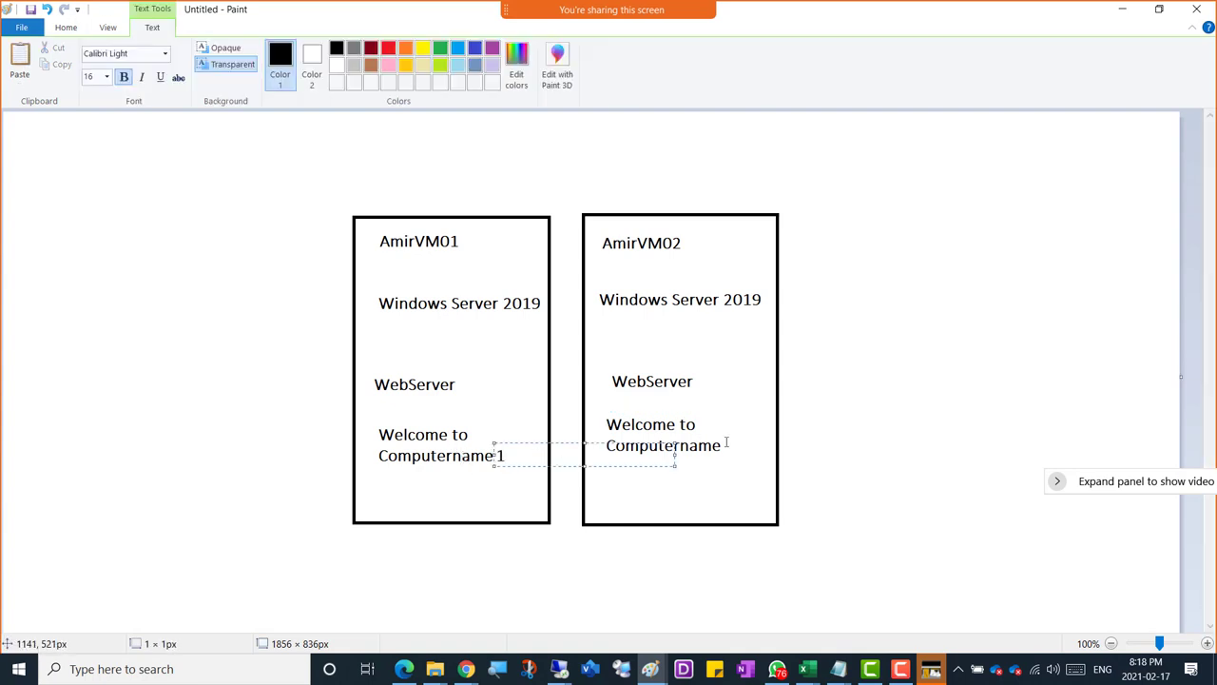
left_click(726, 442)
left_click(720, 434)
type("2")
left_click(684, 488)
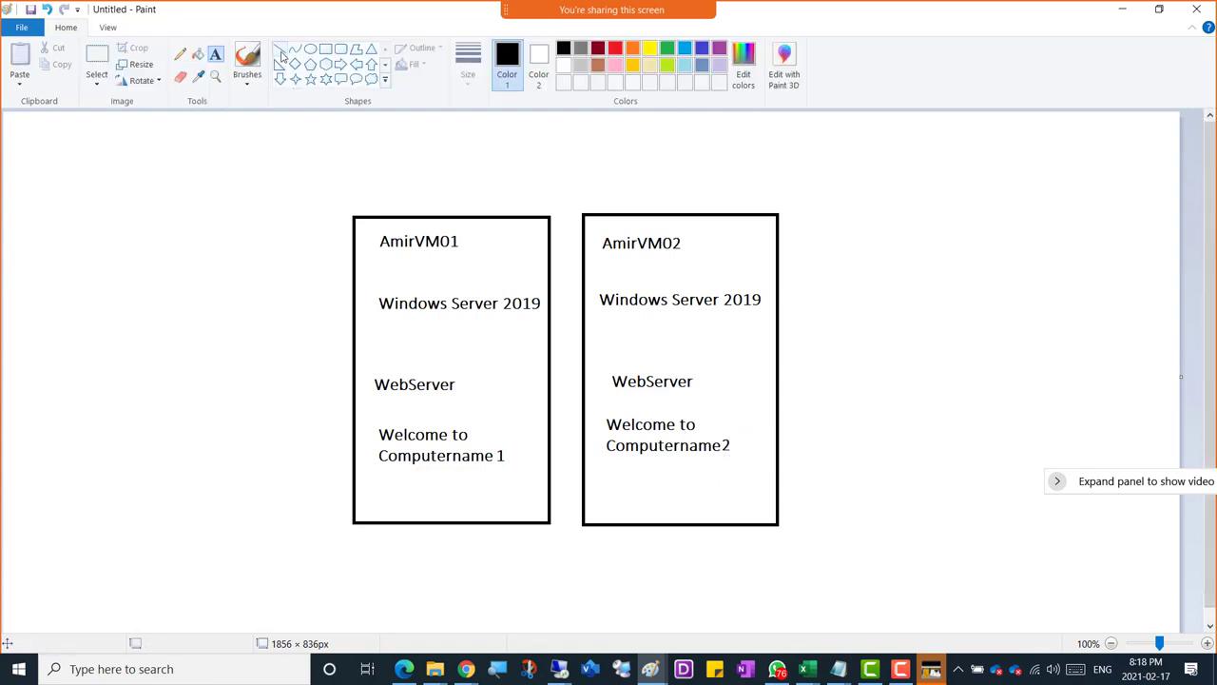
- Draw a straight horizontal line spanning above both VM boxes
left_click(279, 48)
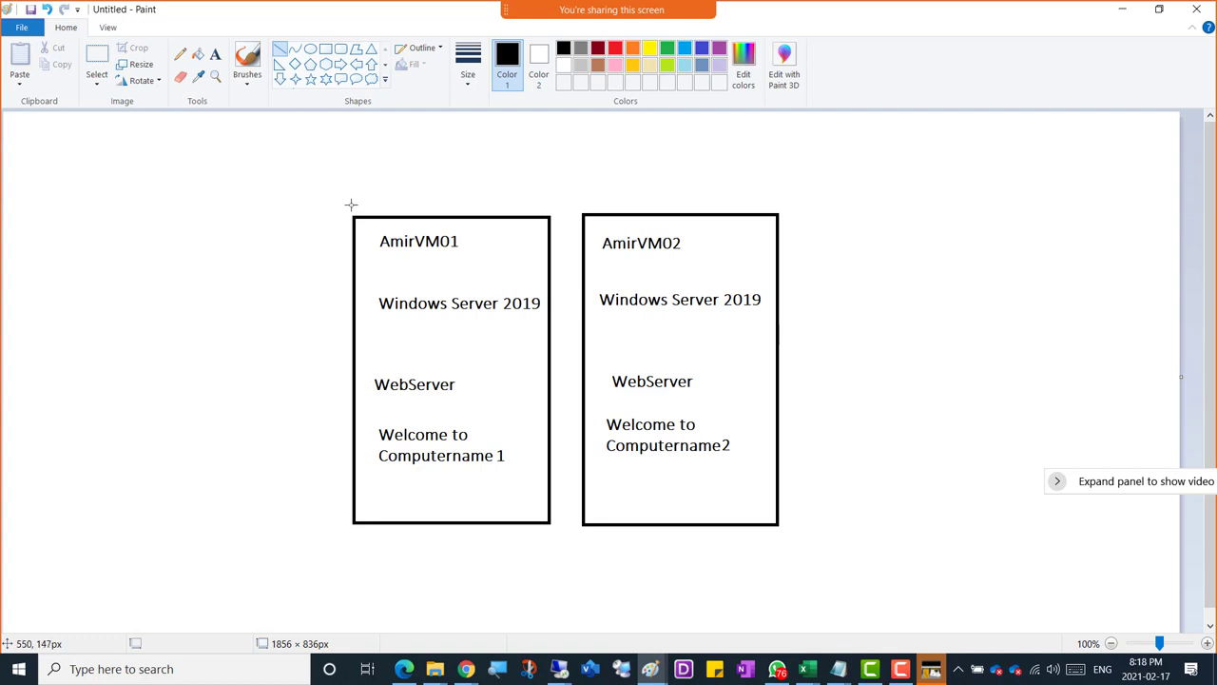
left_click_drag(325, 199, 853, 199)
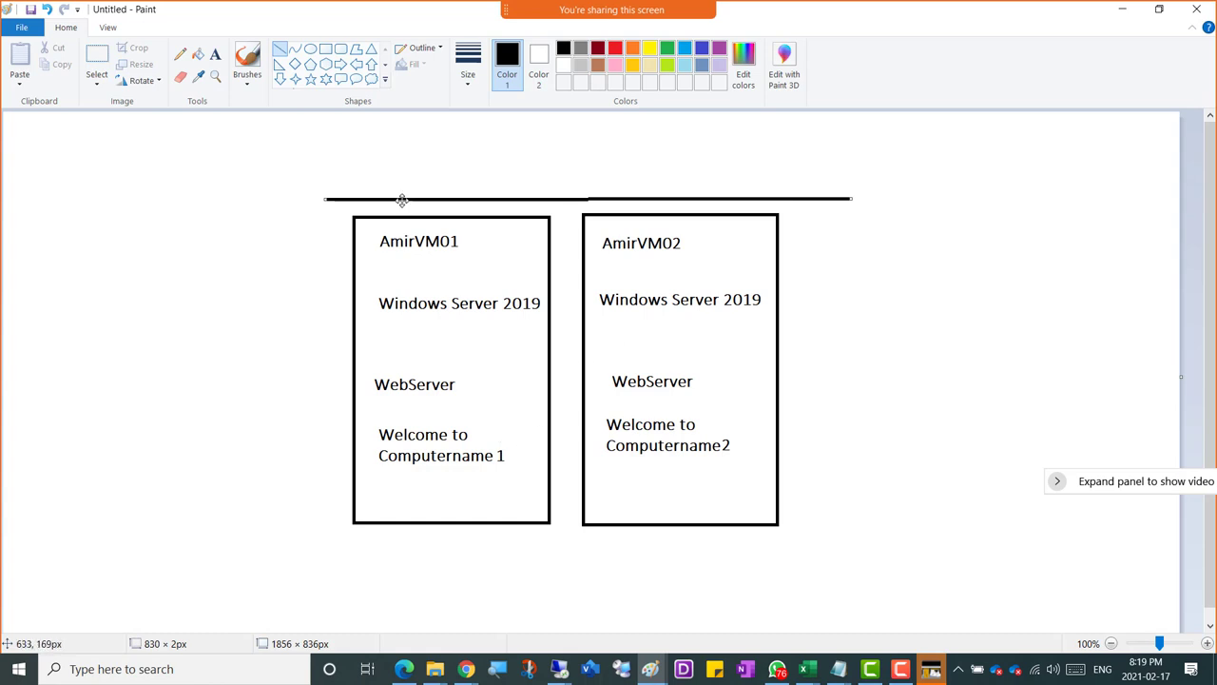
left_click(180, 54)
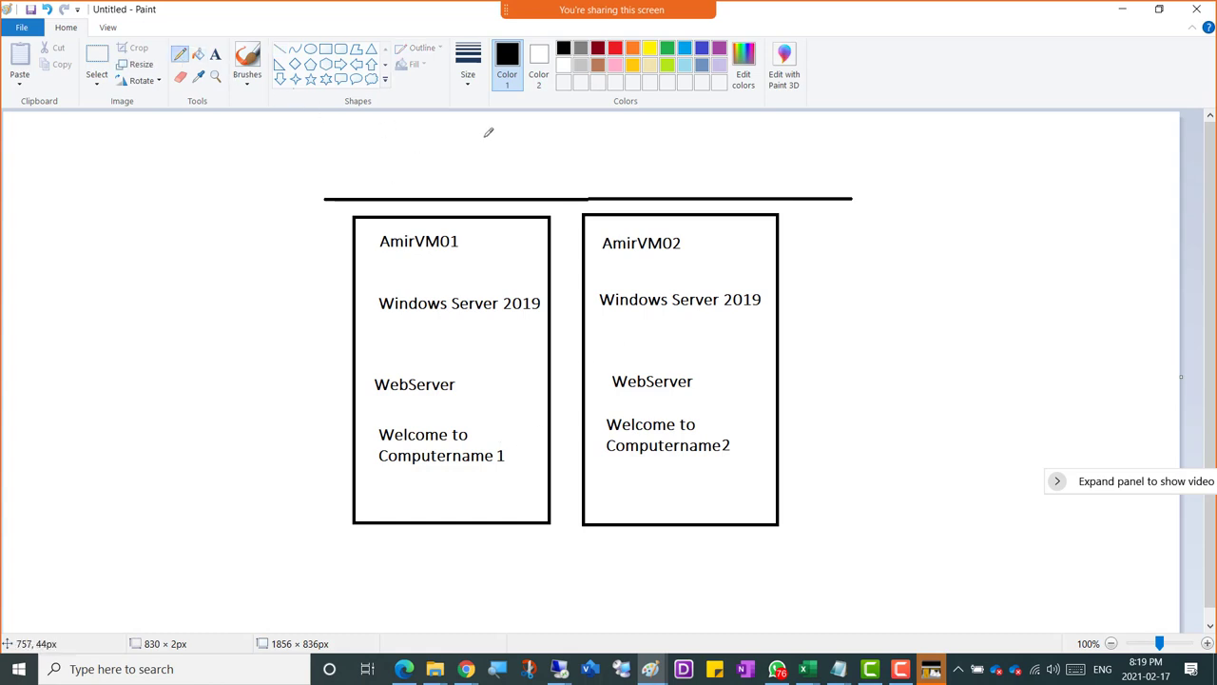
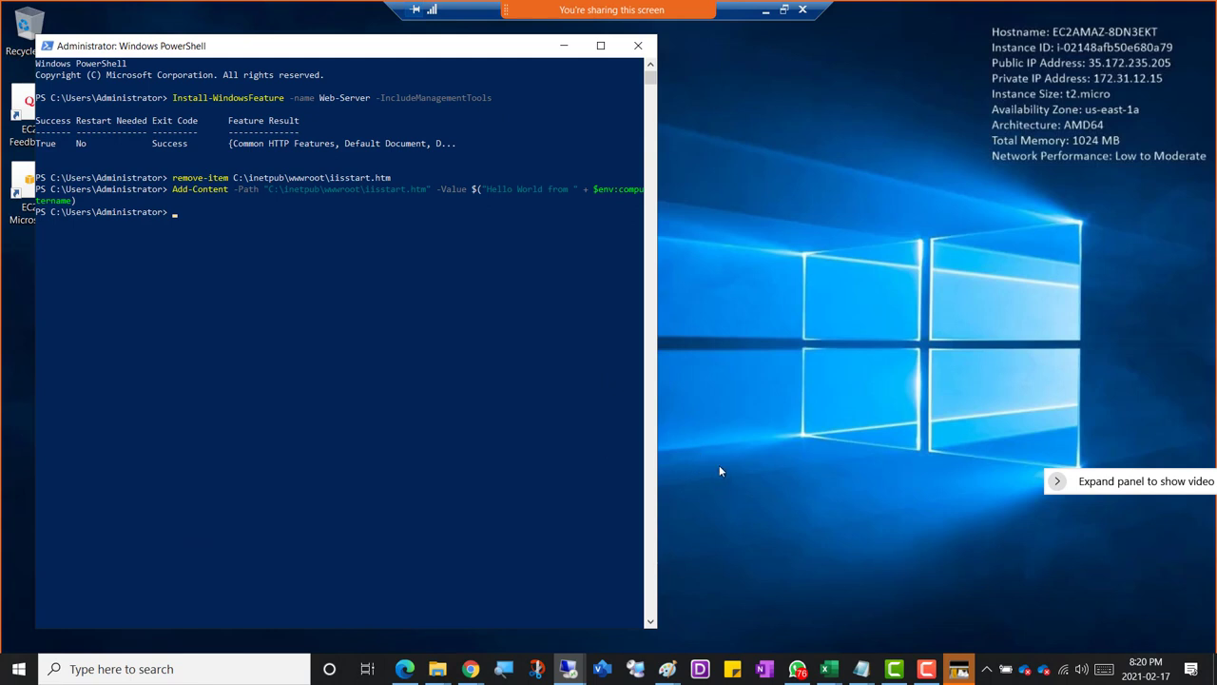
- On the first VM, browse File Explorer to C:\inetpub\wwwroot and open iisstart.htm
left_click(748, 519)
left_click(252, 676)
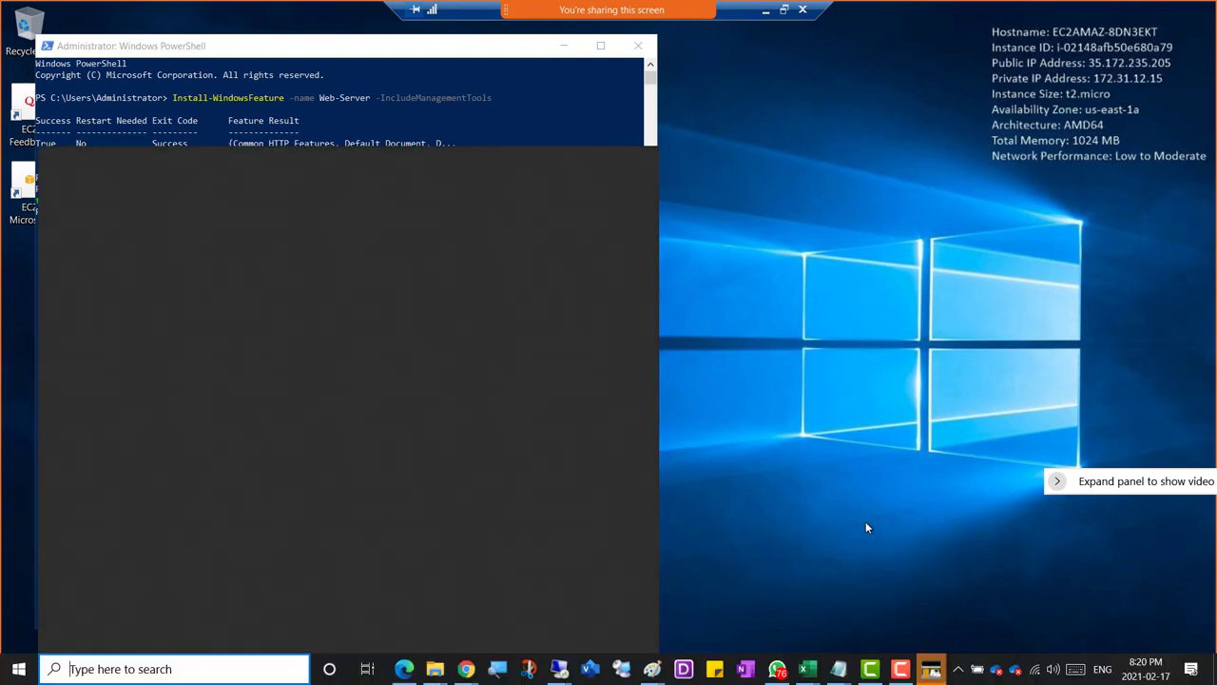
left_click(865, 523)
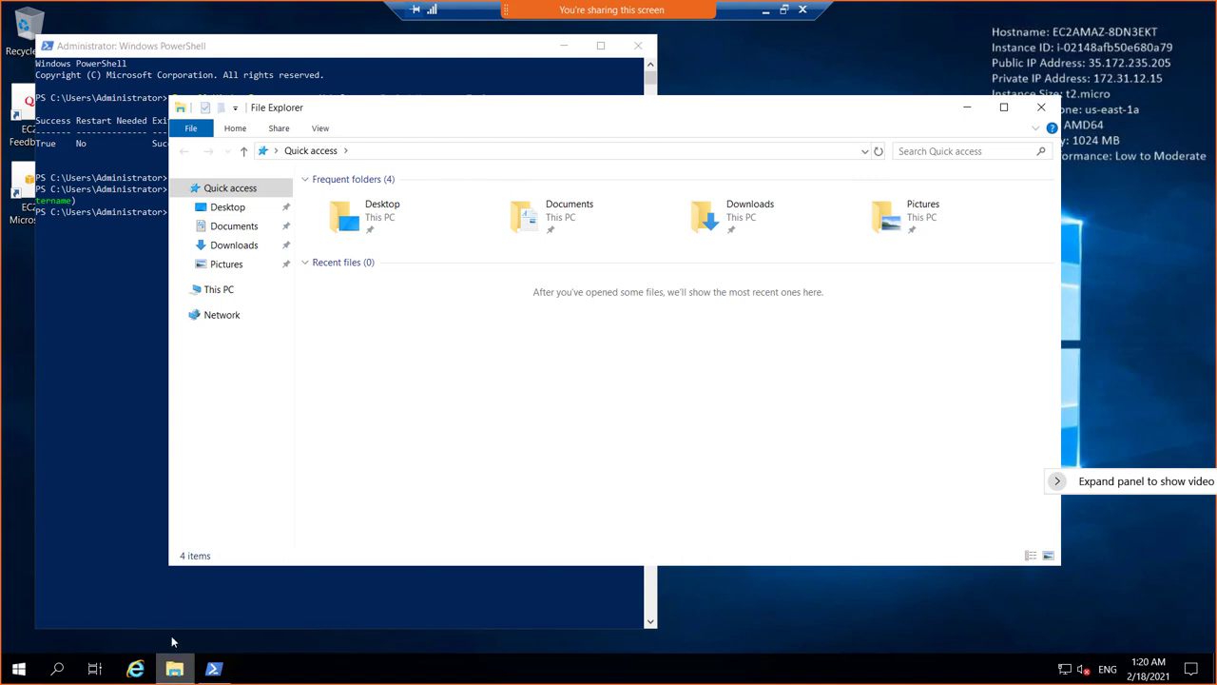
left_click(219, 295)
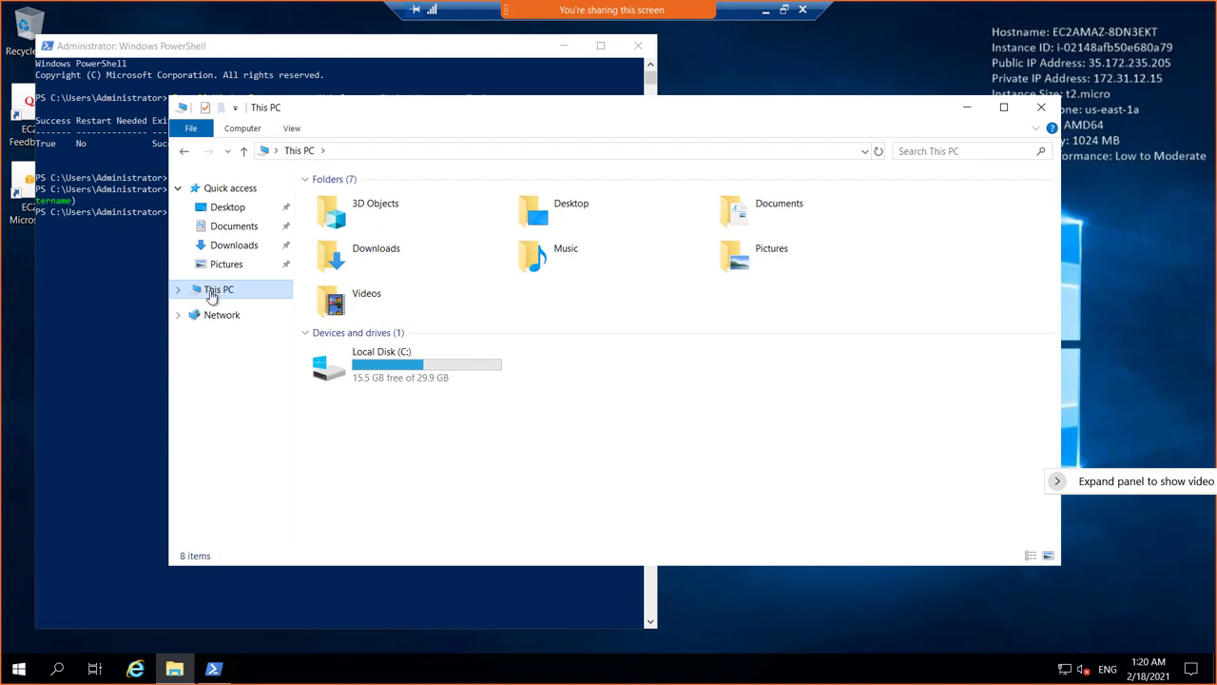
double_click(370, 369)
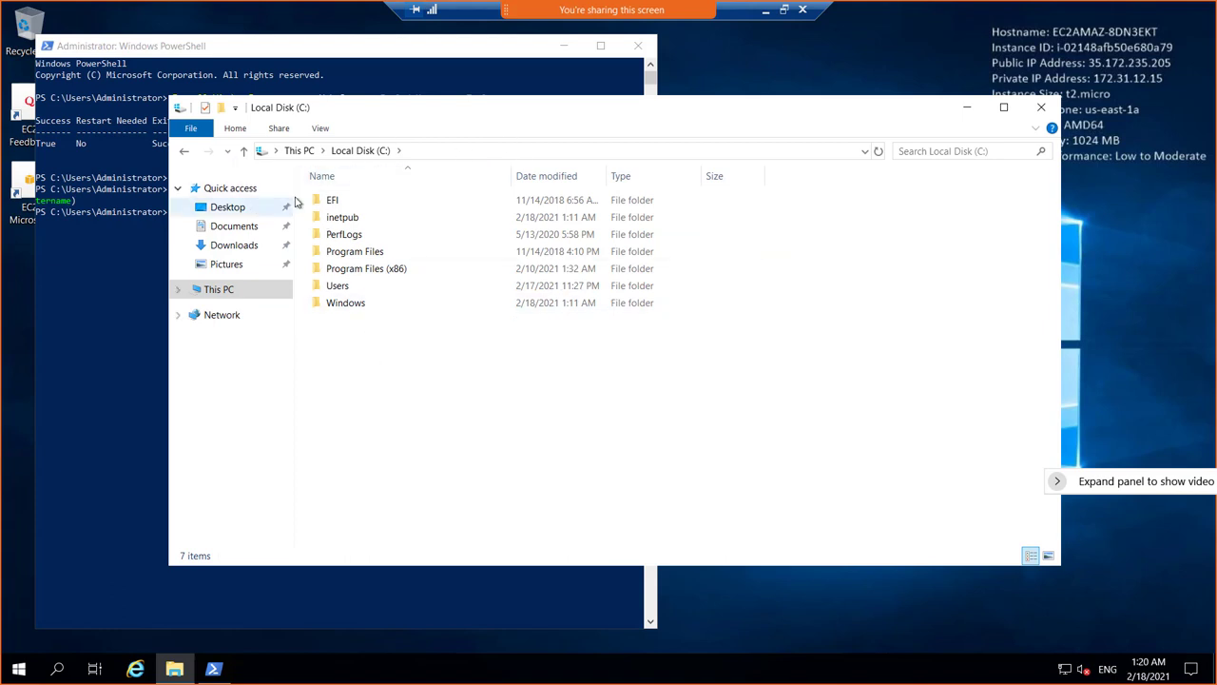
left_click(340, 221)
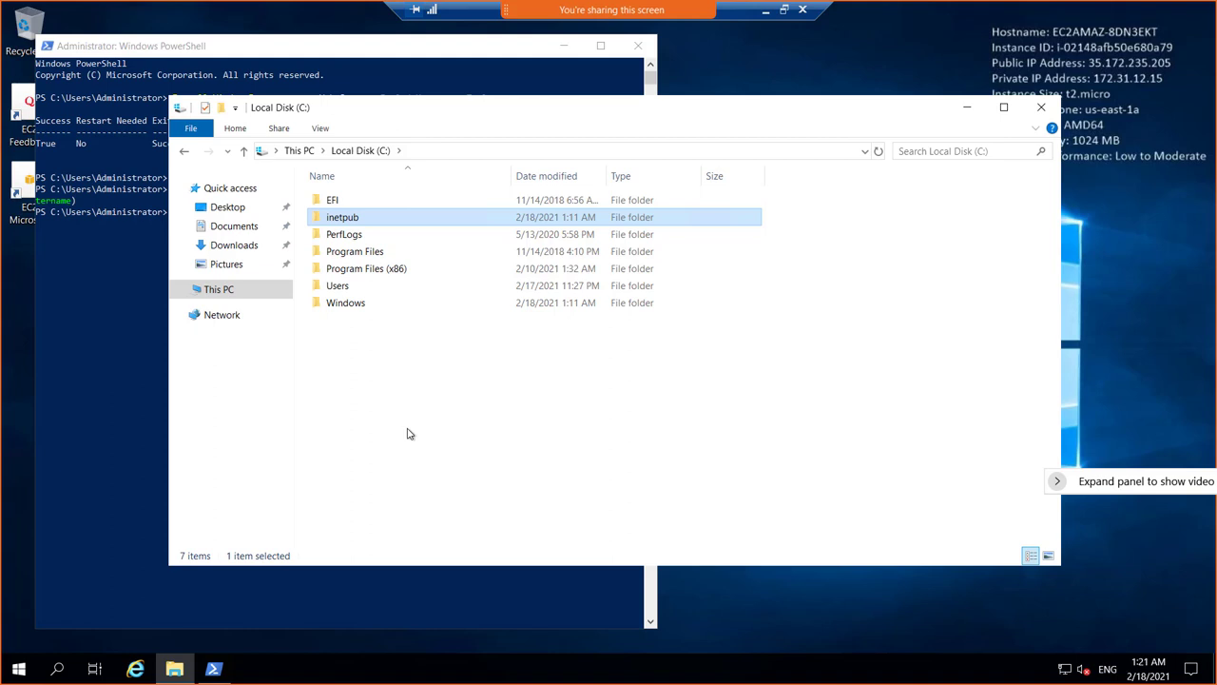
double_click(347, 224)
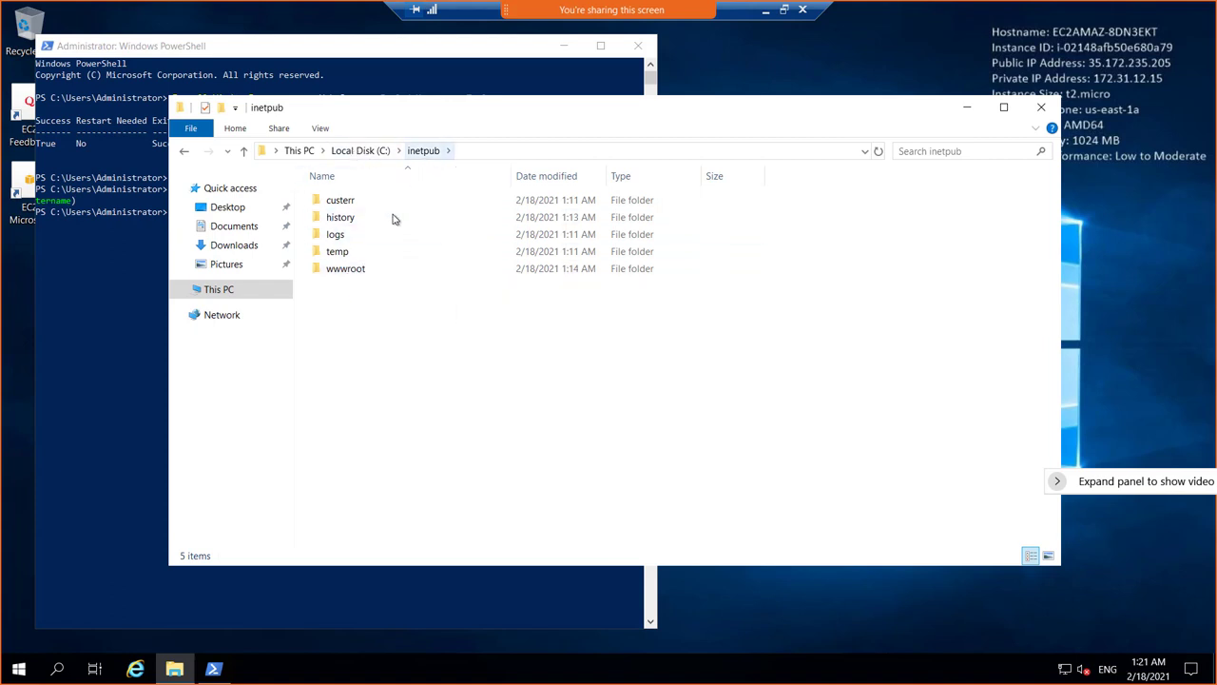
double_click(348, 270)
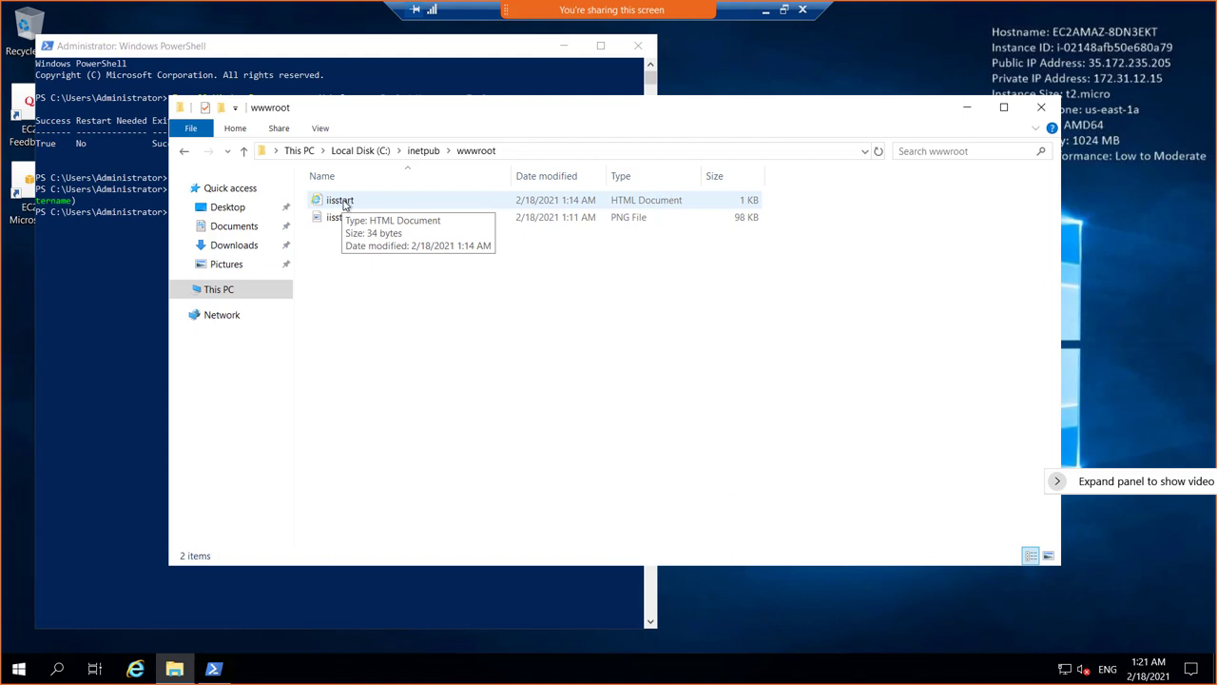
double_click(340, 201)
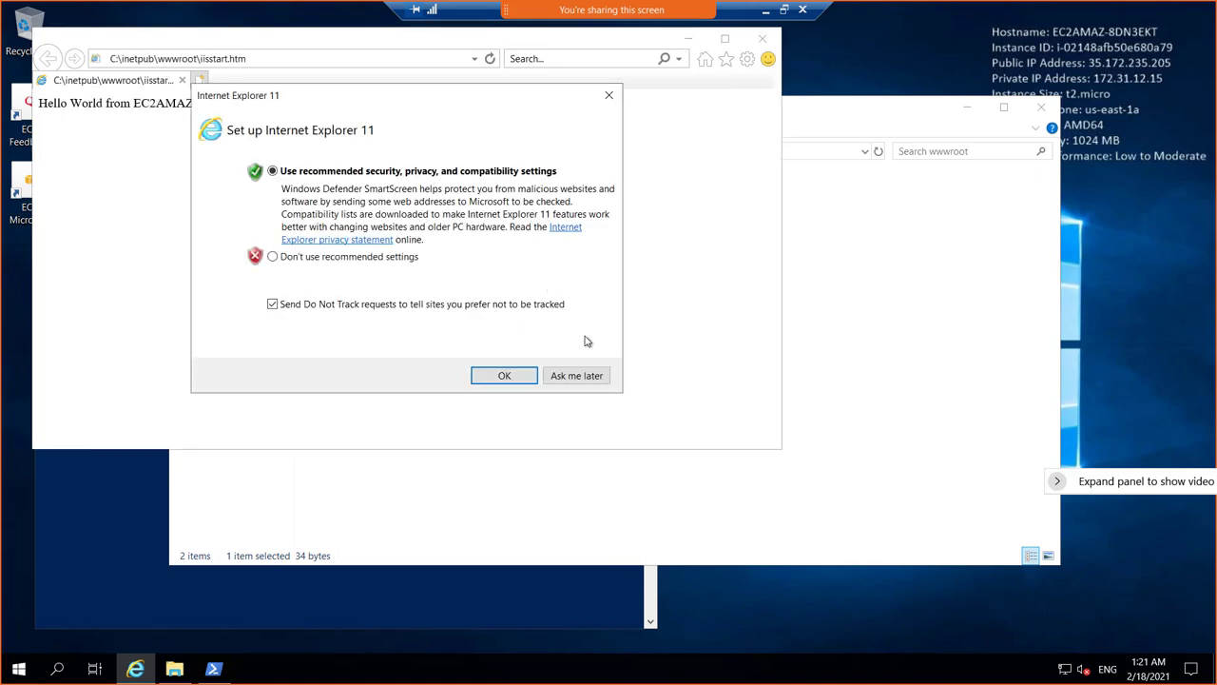
- Dismiss the IE11 setup and blocked-content prompts to show 'Hello World from EC2AMAZ-8DN3EKT'
left_click(576, 377)
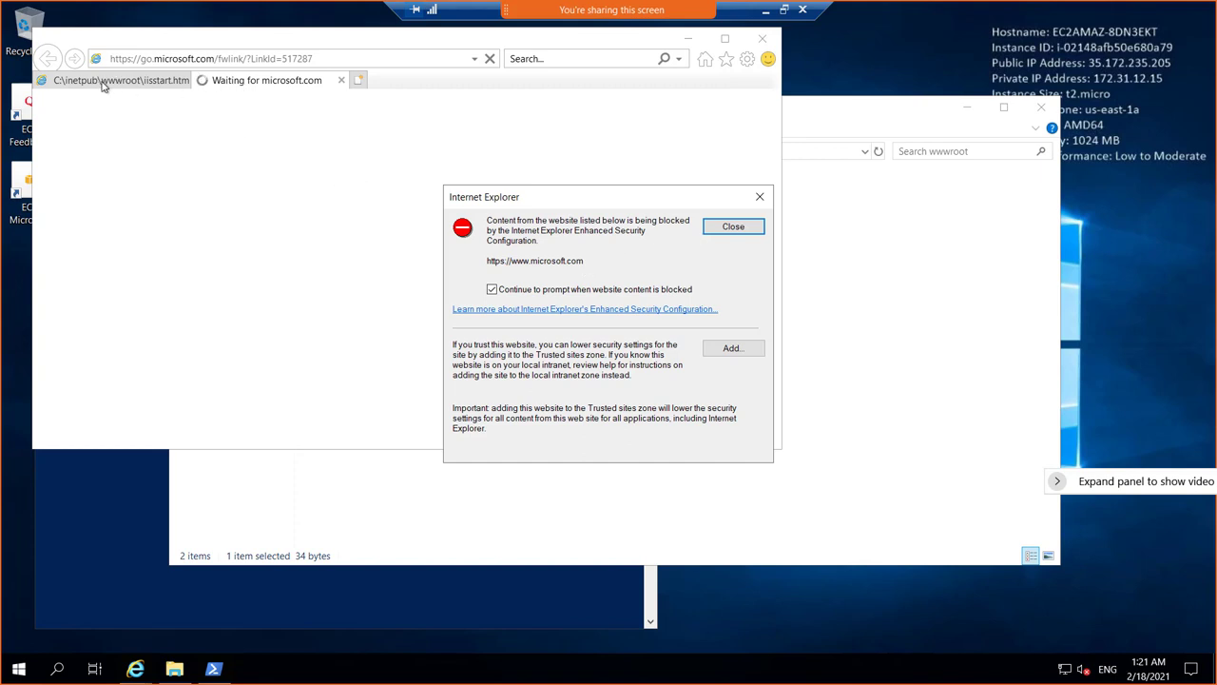
left_click(734, 227)
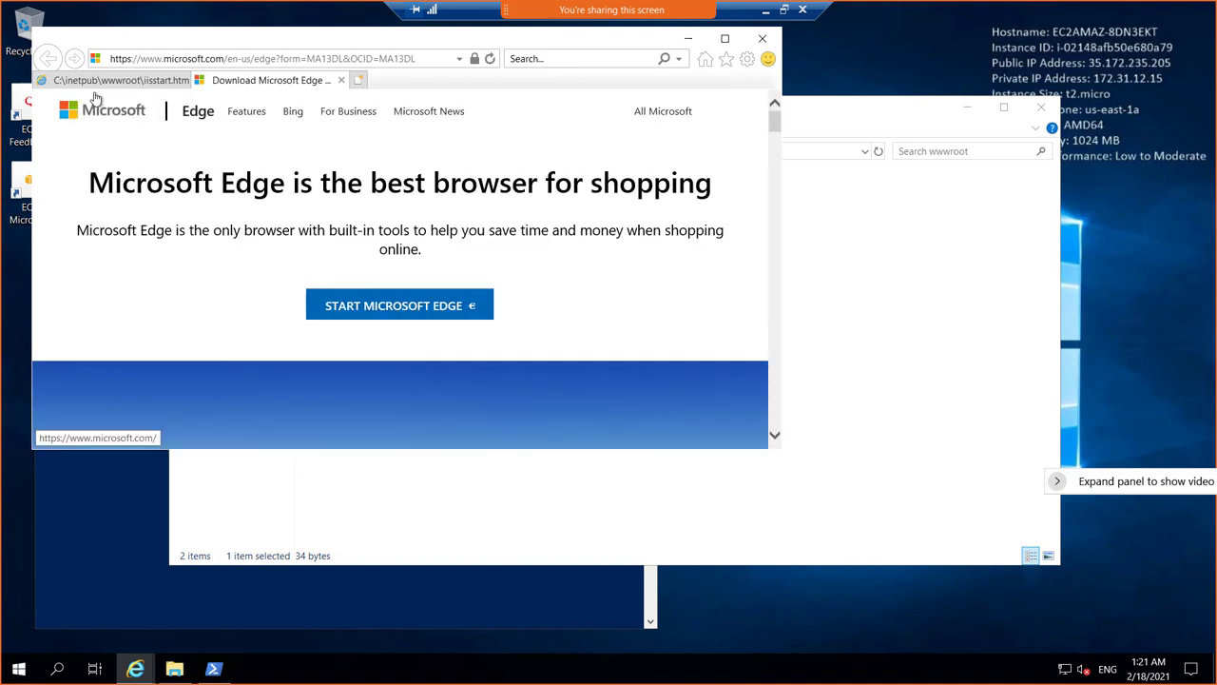
left_click(114, 81)
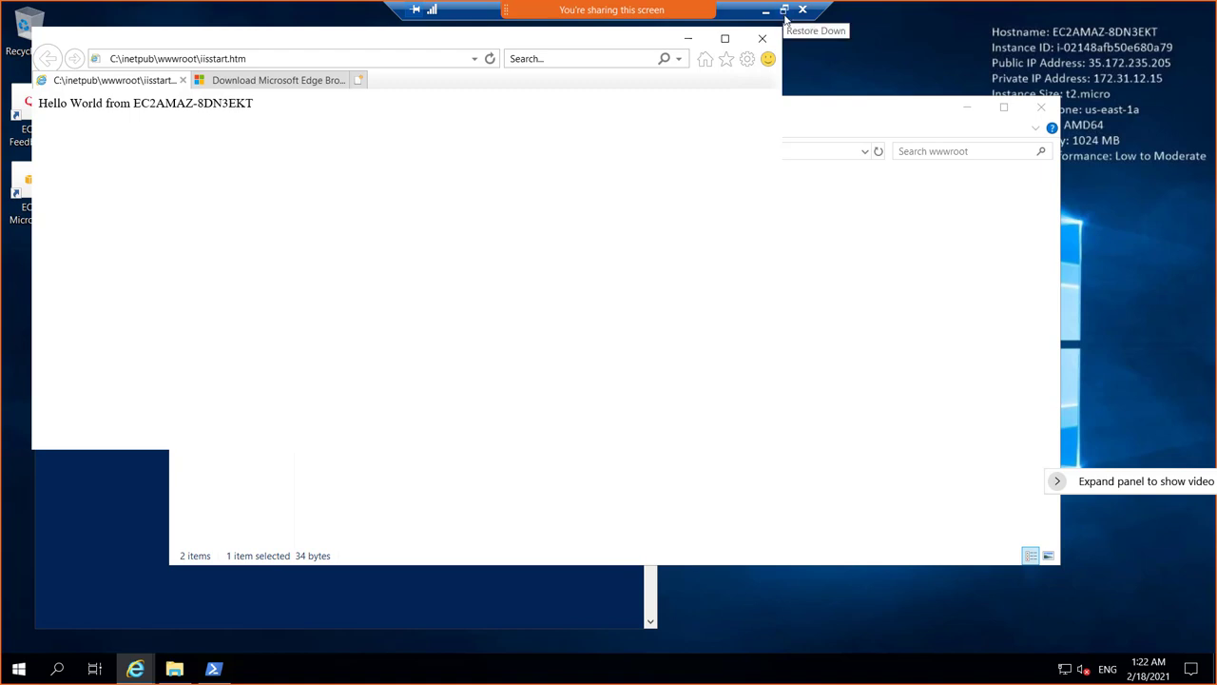
- Restore the first VM's session window and bring the AmirVM2 session up full screen
left_click(785, 12)
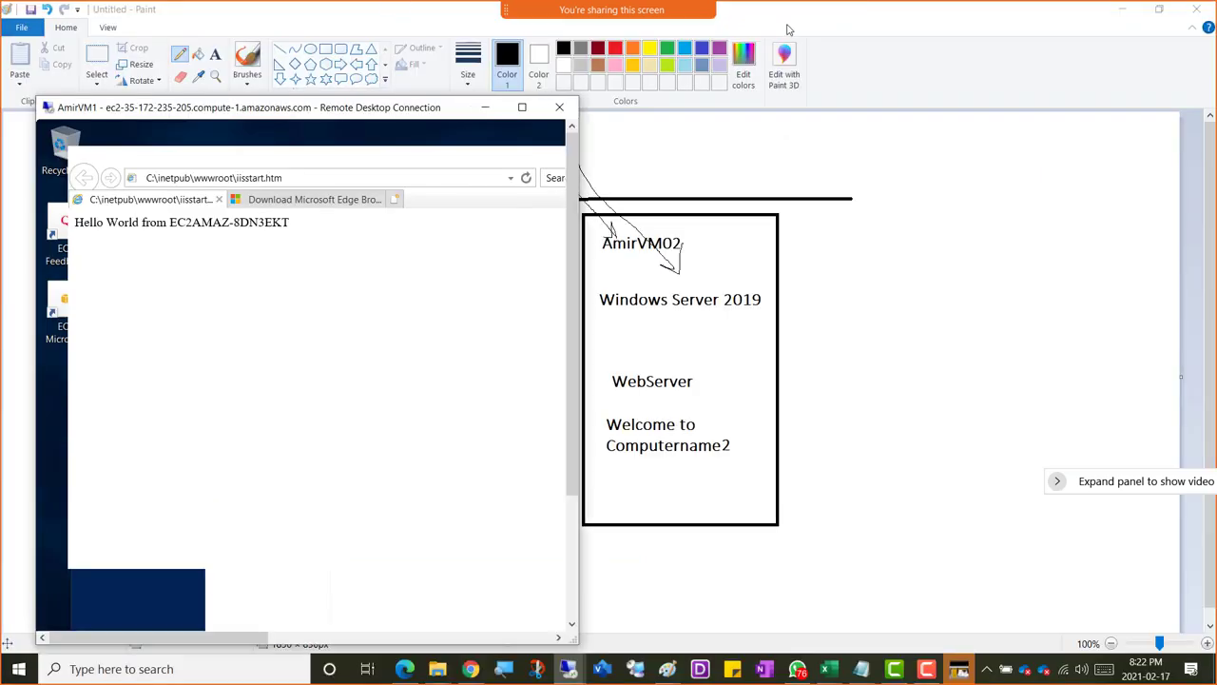
left_click(568, 669)
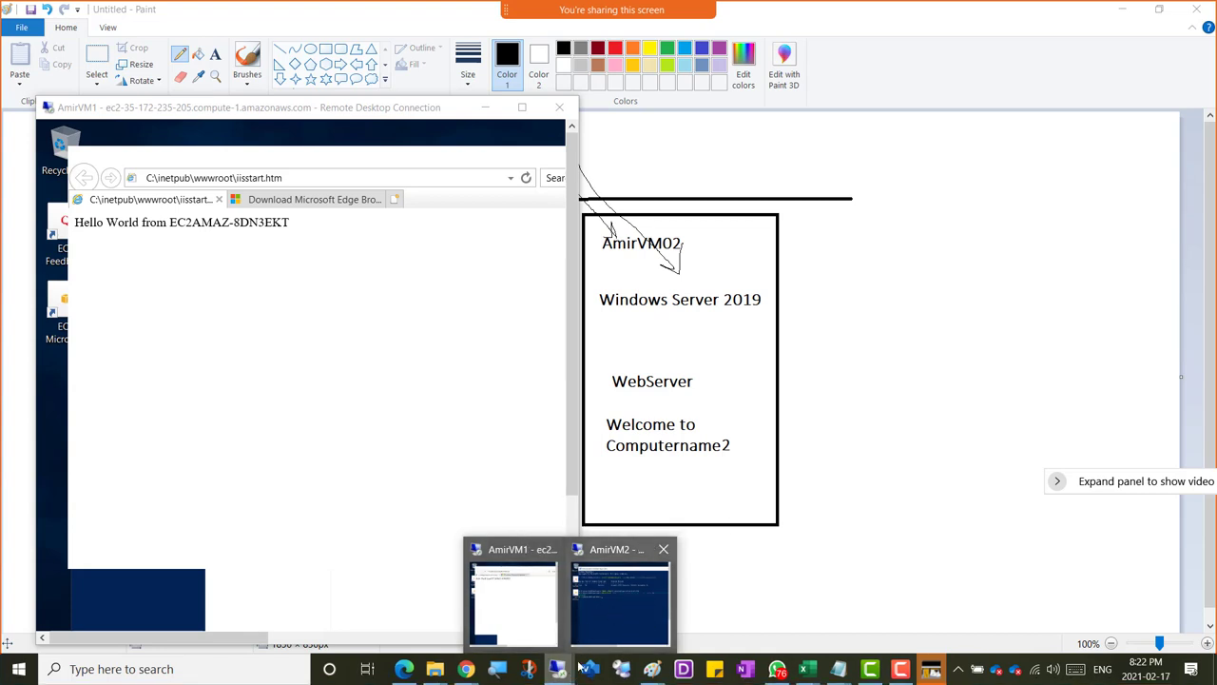
left_click(615, 605)
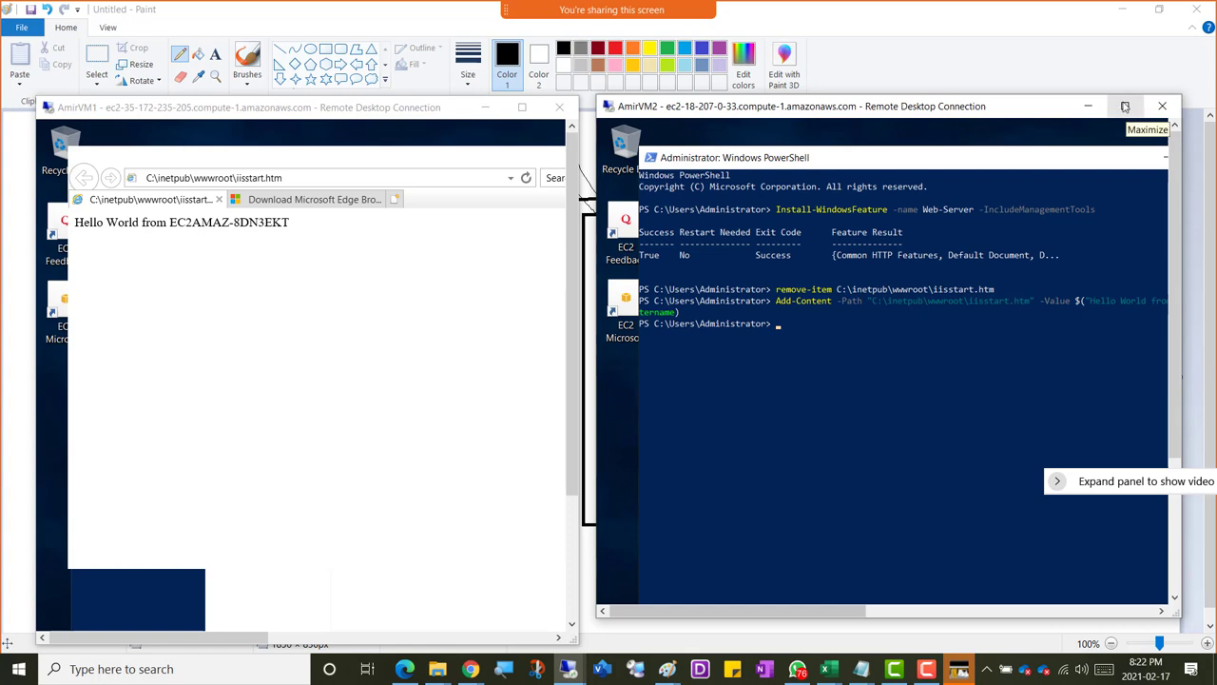
left_click(1126, 110)
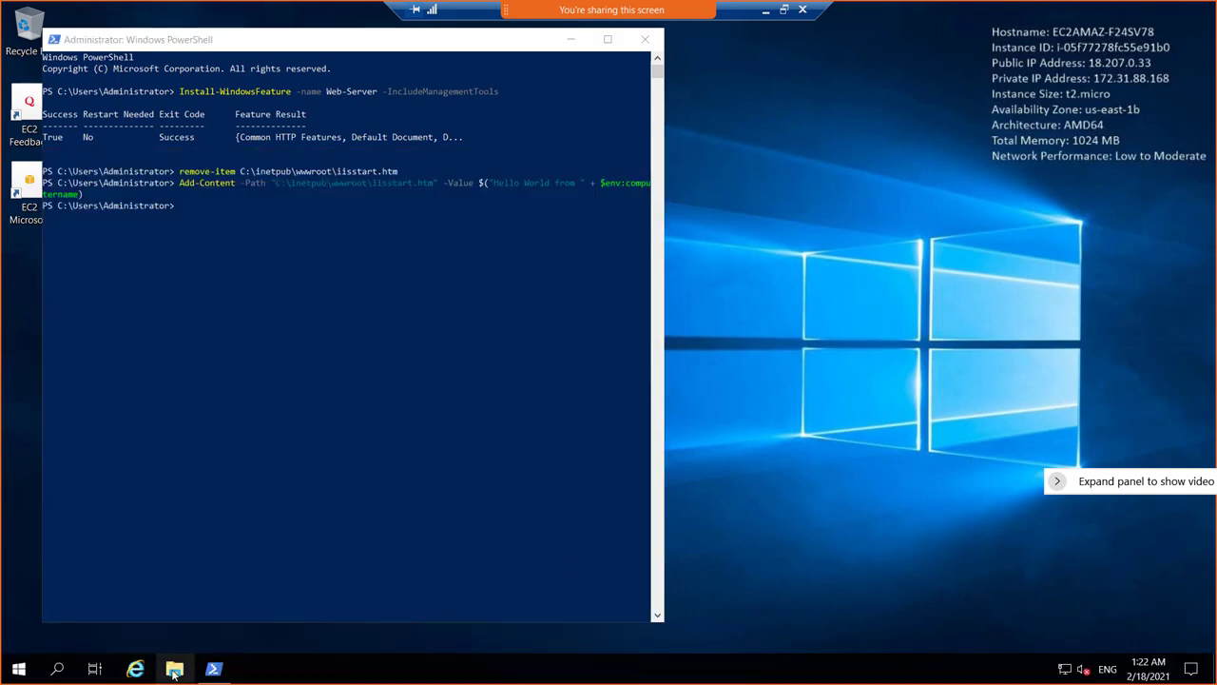
- On the second VM, browse File Explorer to C:\inetpub\wwwroot and open iisstart.htm
left_click(173, 671)
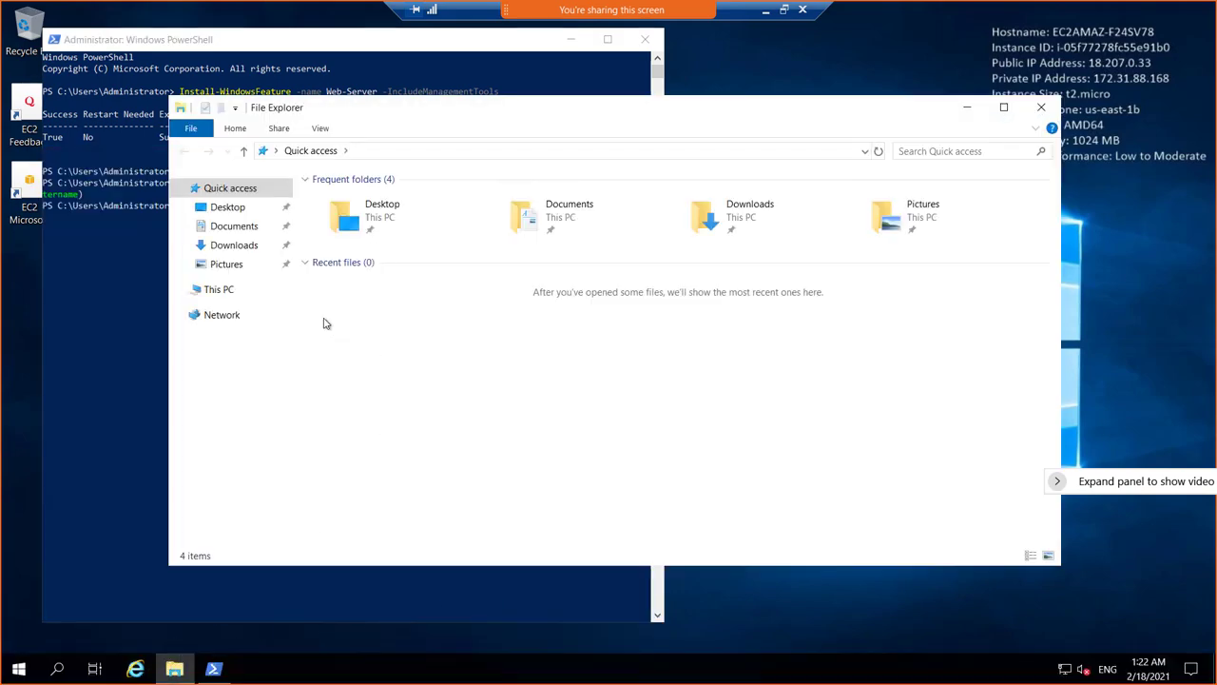
left_click(212, 296)
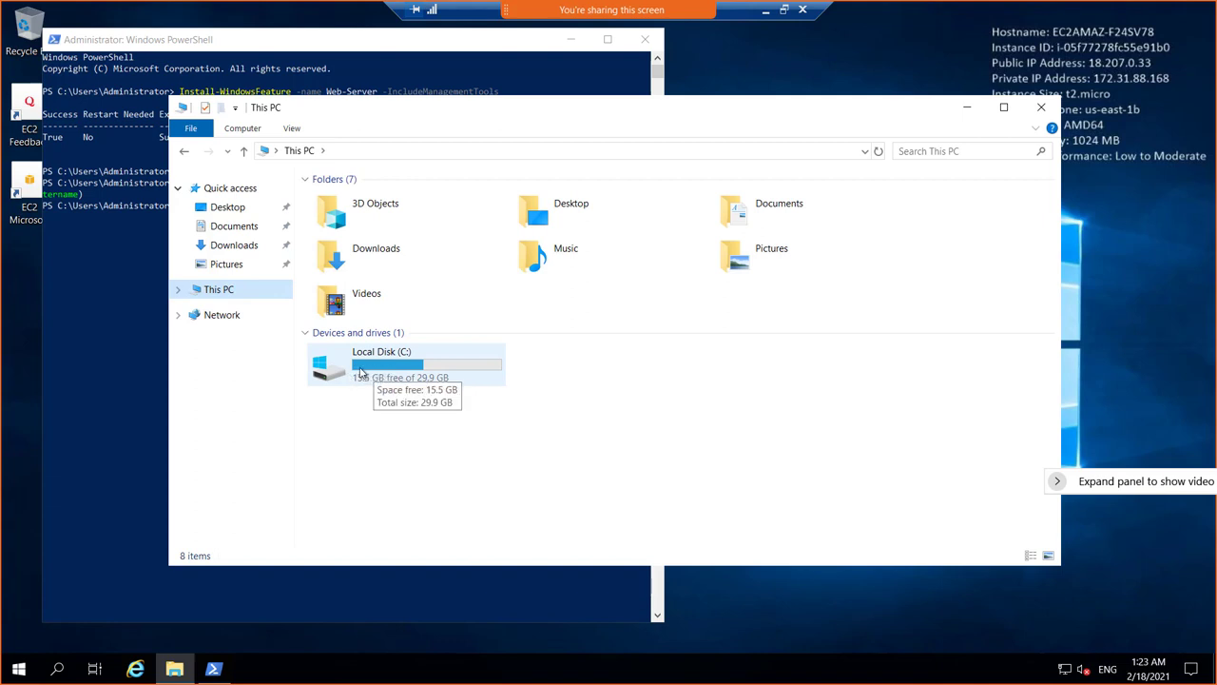
double_click(362, 371)
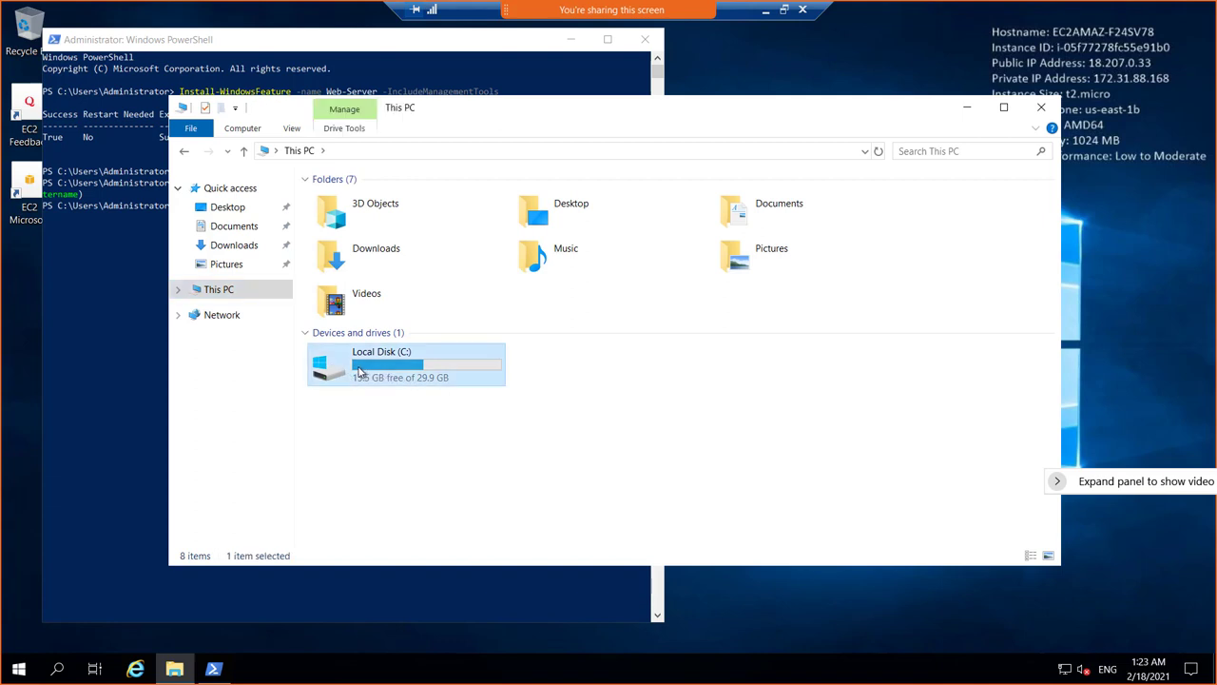
left_click(351, 221)
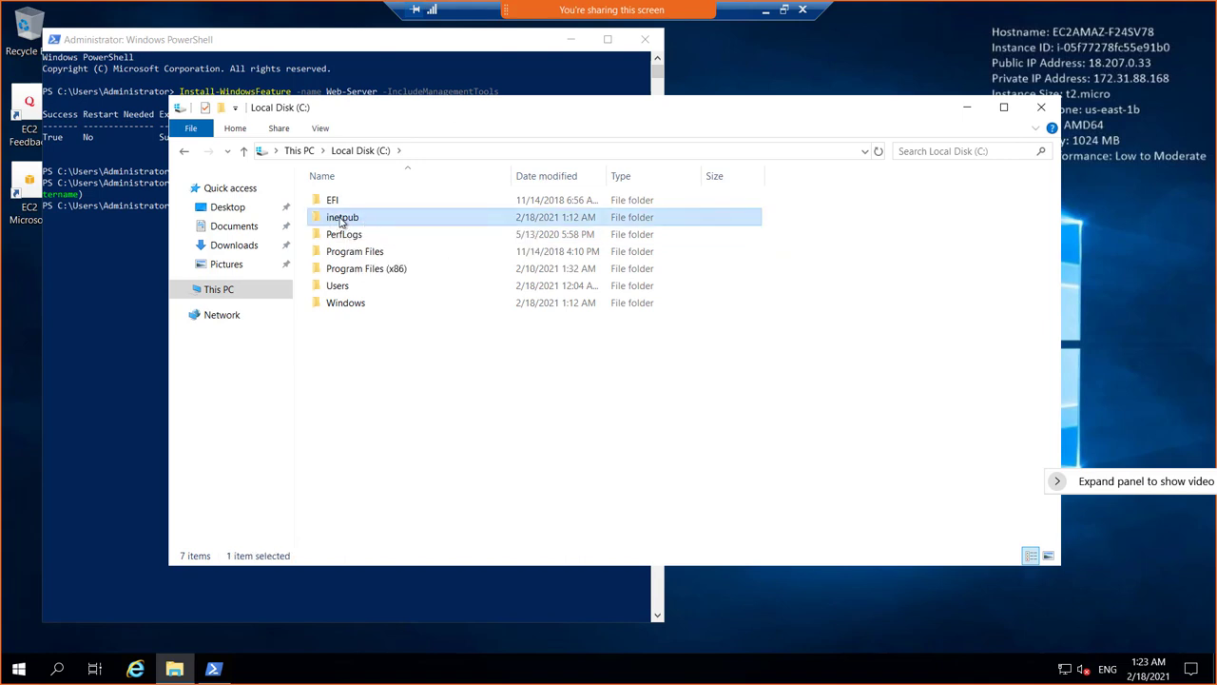
double_click(343, 219)
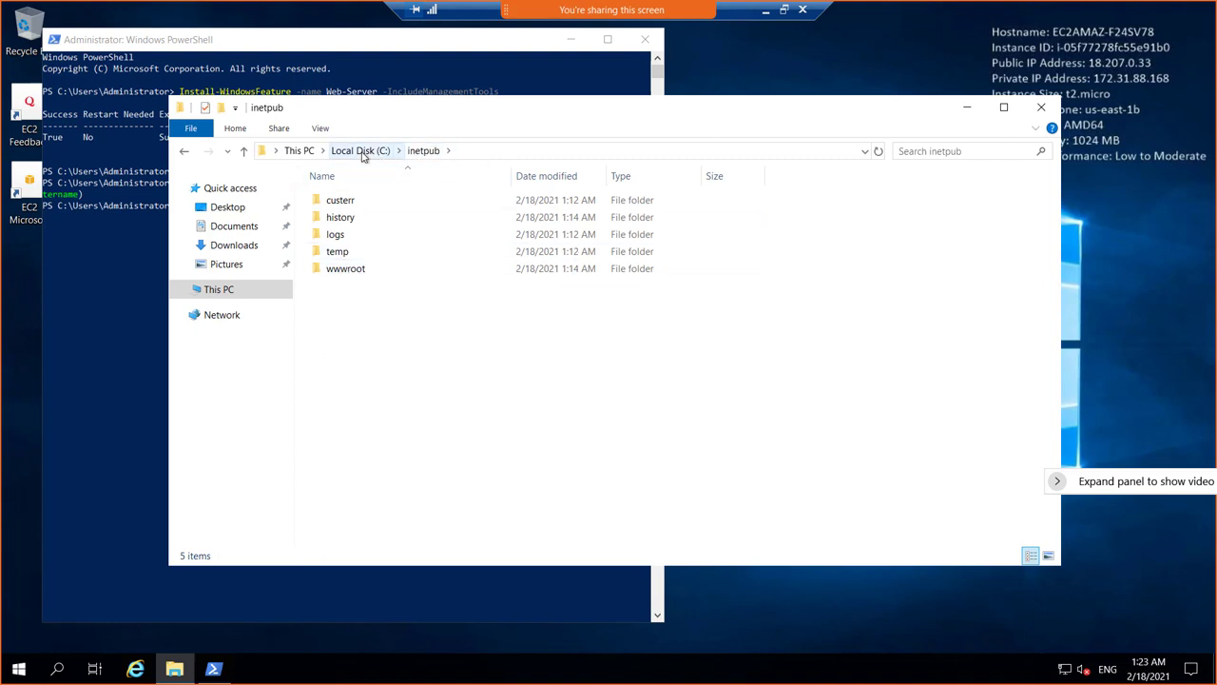
double_click(348, 273)
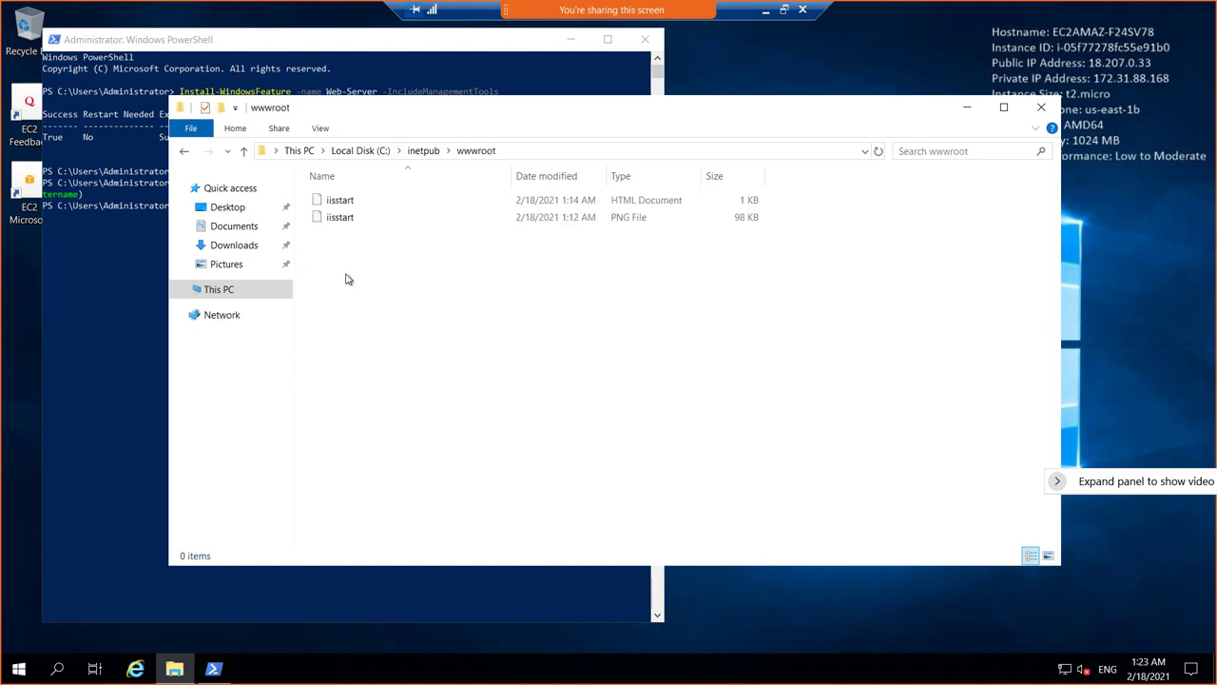
double_click(339, 202)
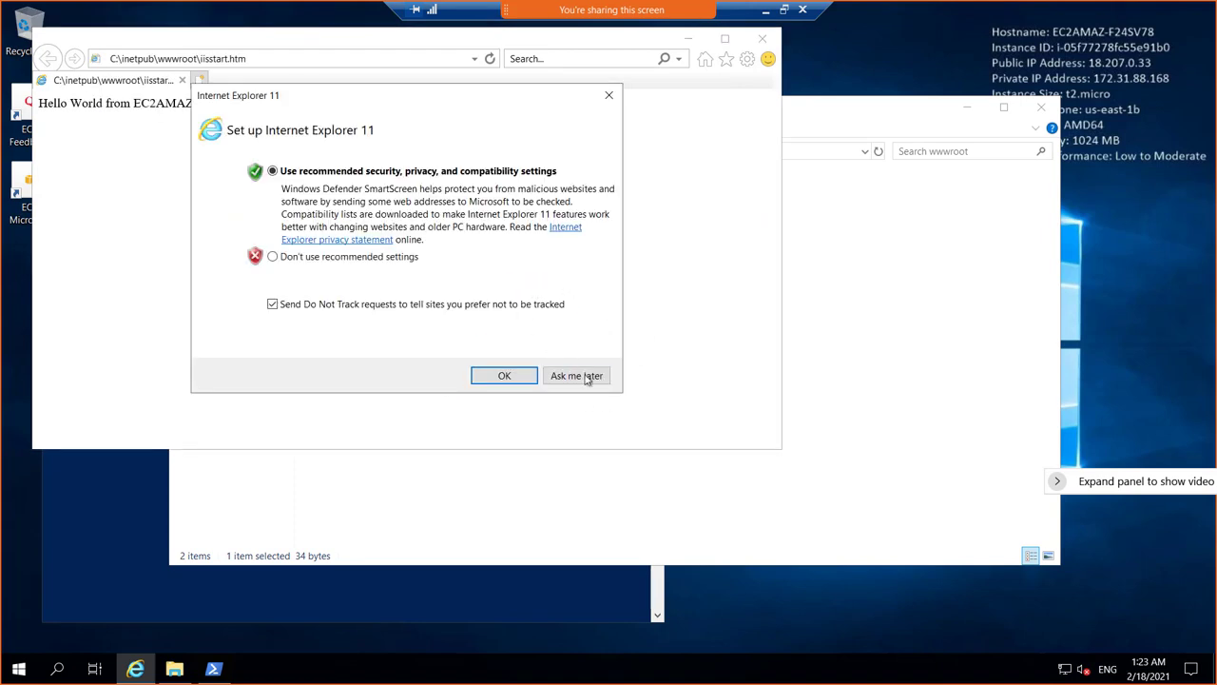
- Clear IE's prompts to show 'Hello World from EC2AMAZ-F24SV78', then restore the session window
left_click(585, 377)
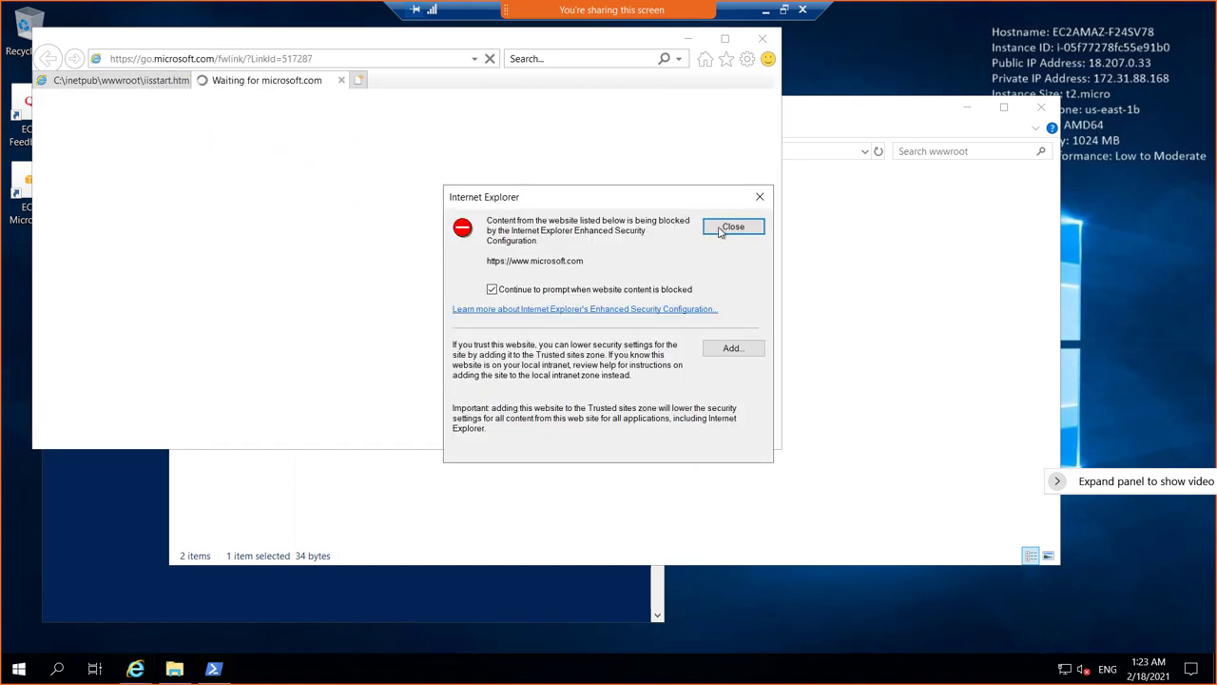
left_click(733, 229)
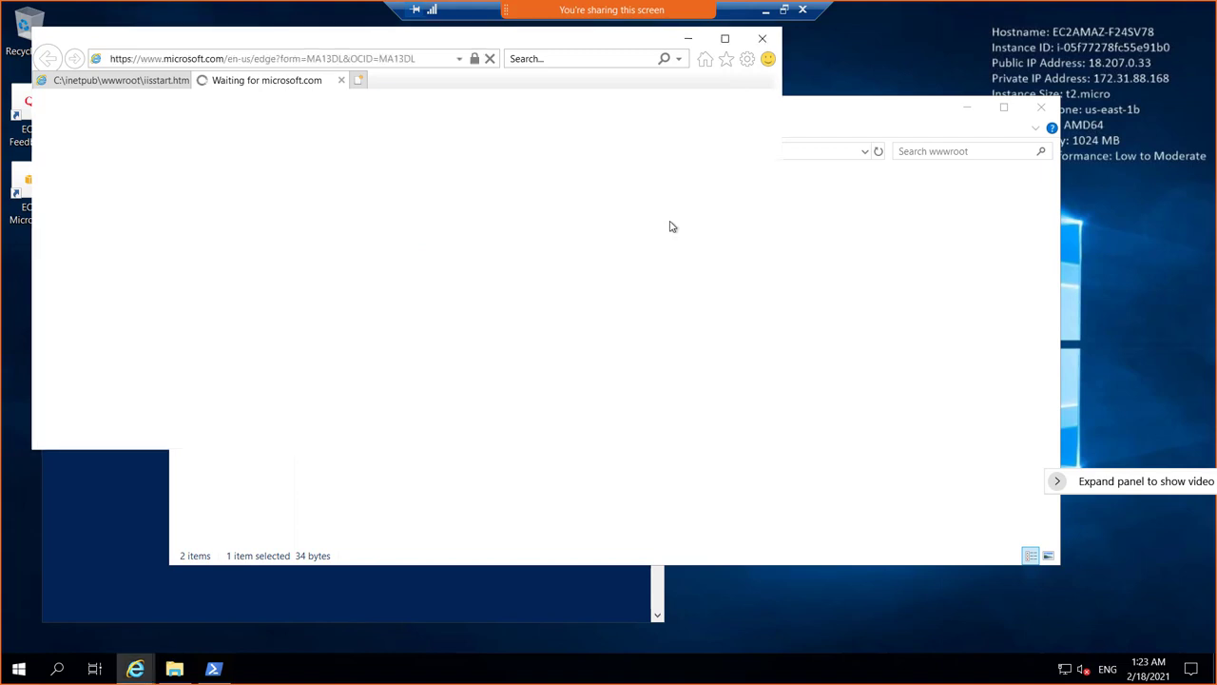
left_click(112, 84)
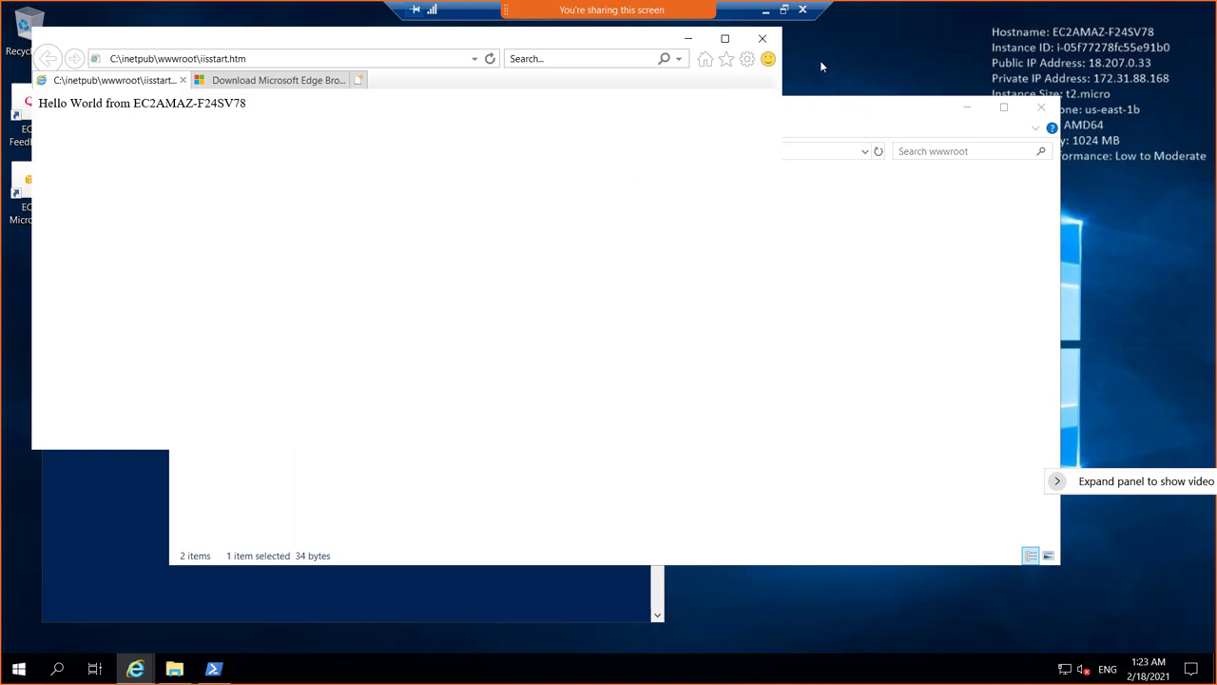
left_click(784, 10)
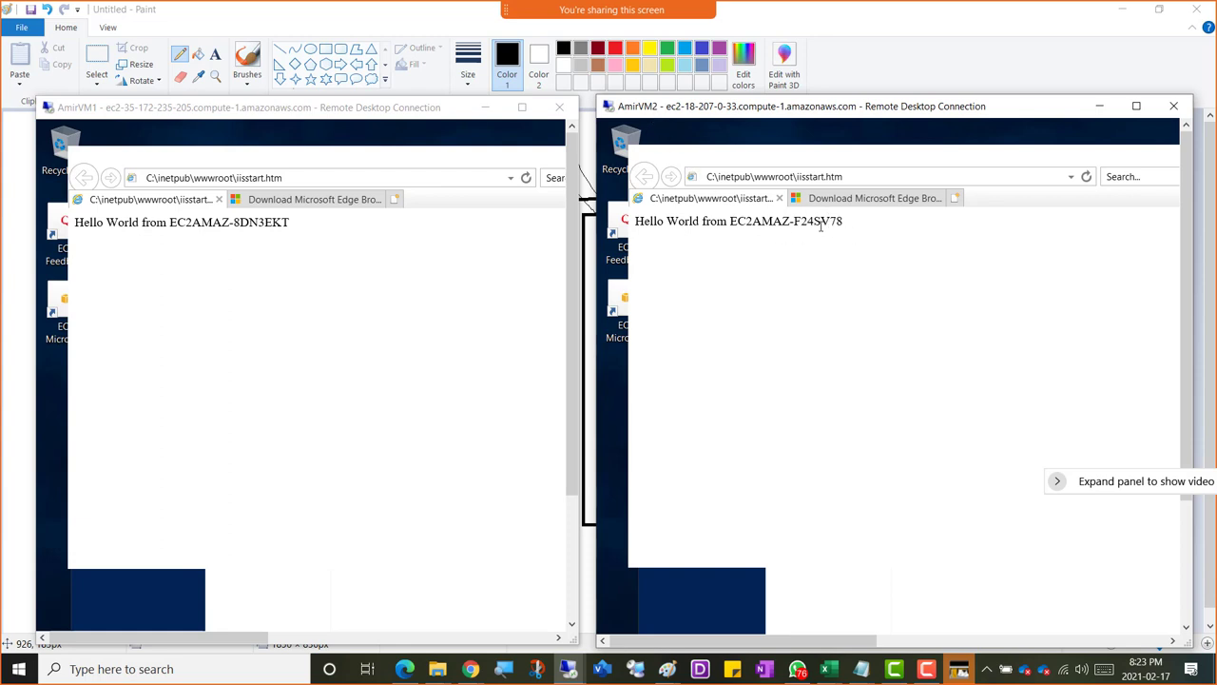
- Snip both VM windows showing their Hello World pages with Win+Shift+S
left_click_drag(819, 221, 850, 231)
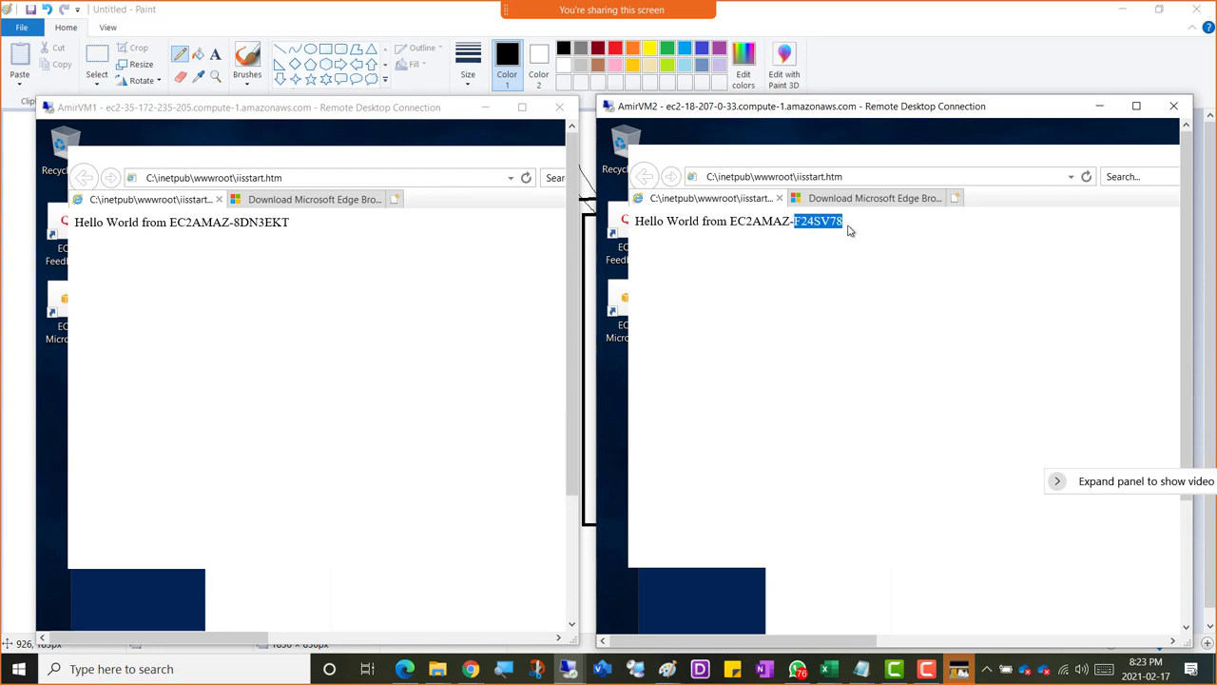
left_click(285, 226)
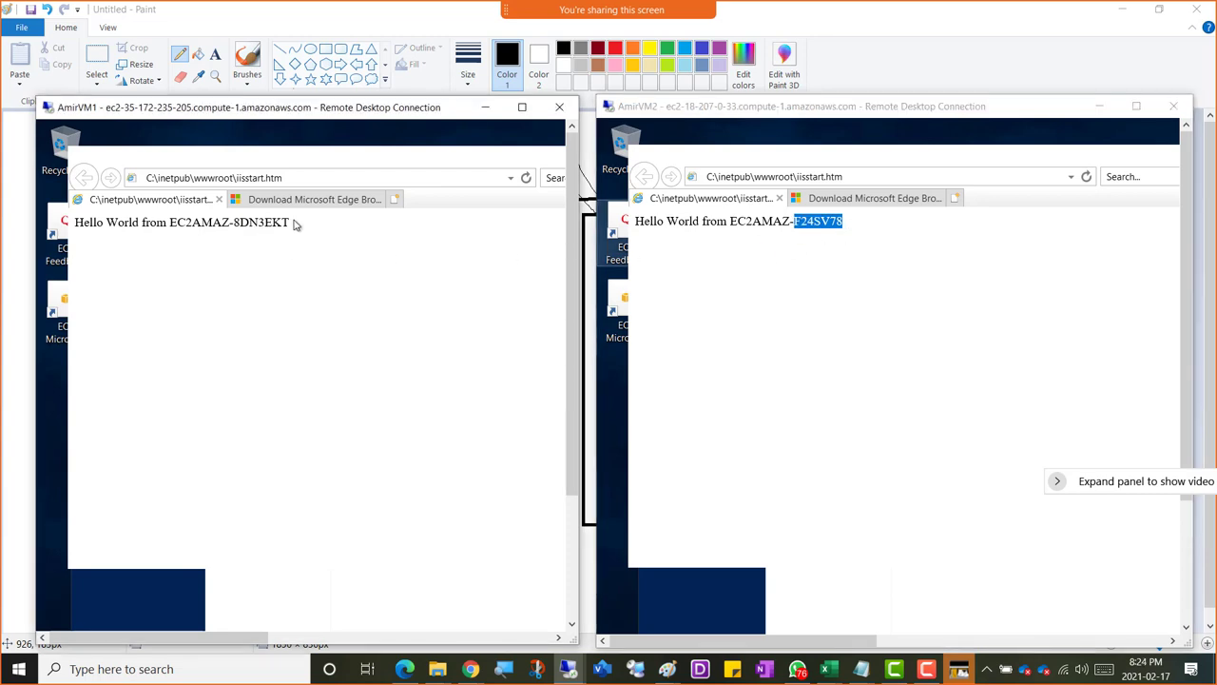
left_click_drag(295, 225, 261, 221)
left_click(307, 284)
key("super+shift+s")
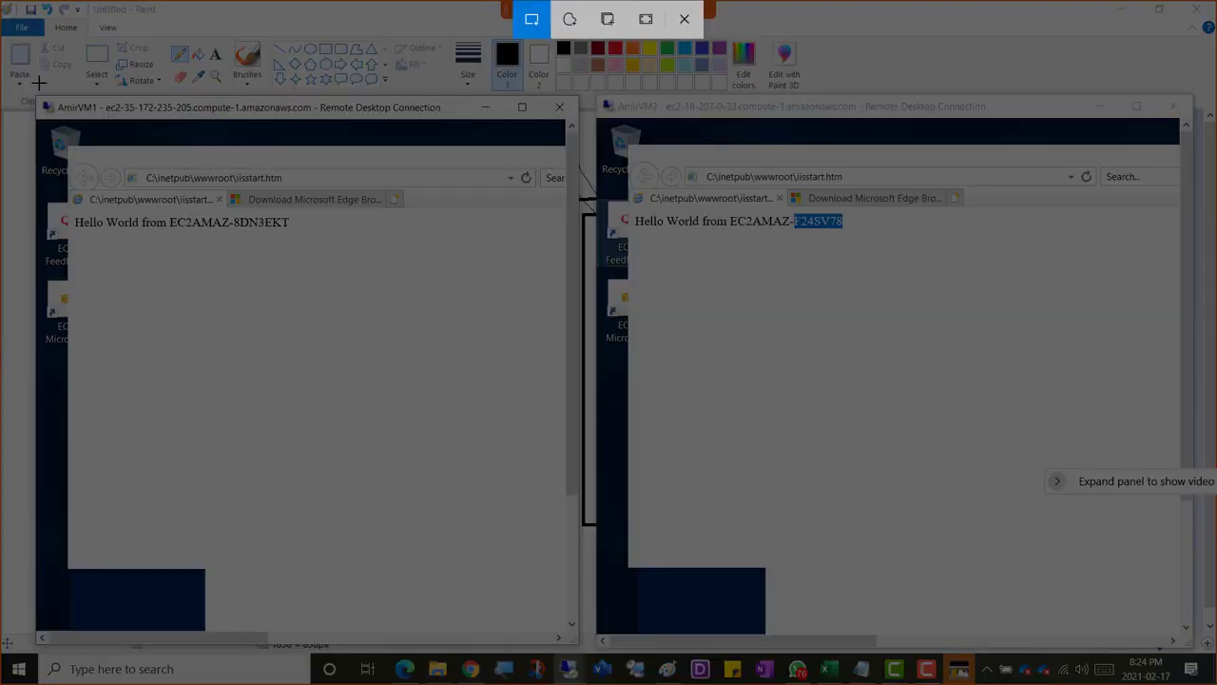
mouse_move(33, 86)
left_mouse_down()
mouse_move(959, 416)
mouse_move(1177, 614)
left_mouse_up()
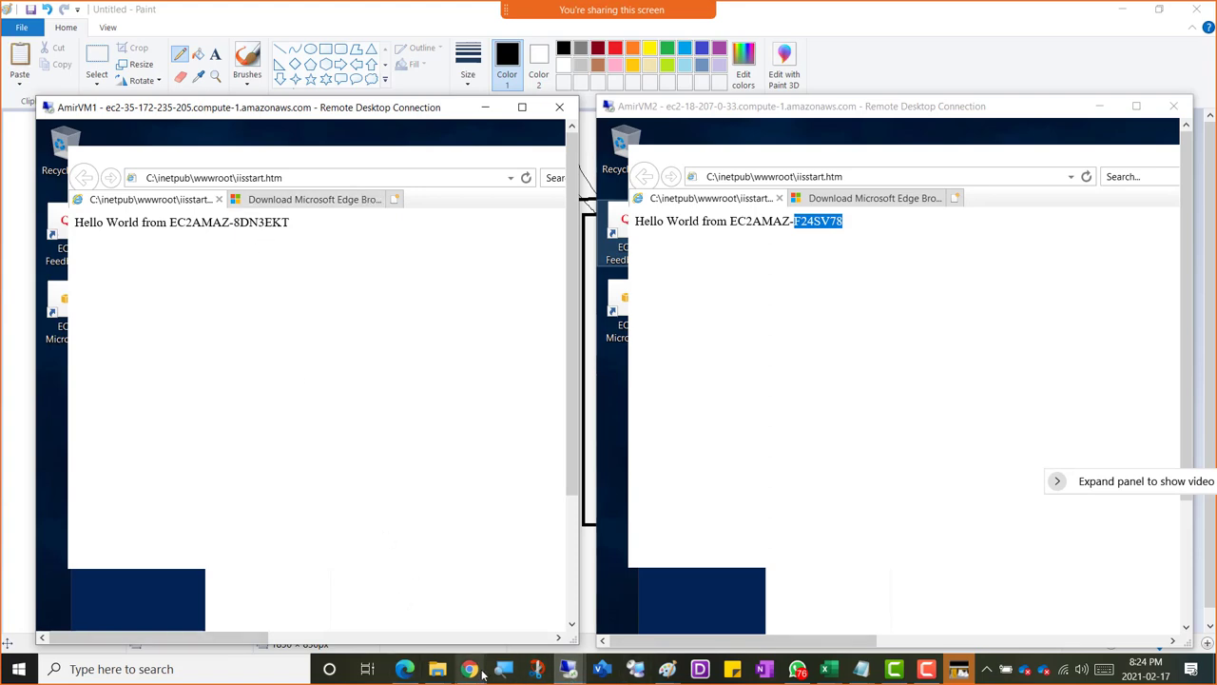
- Switch to the OneNote class notes in Chrome and start the empty bottom bullet
mouse_move(464, 668)
left_click(236, 599)
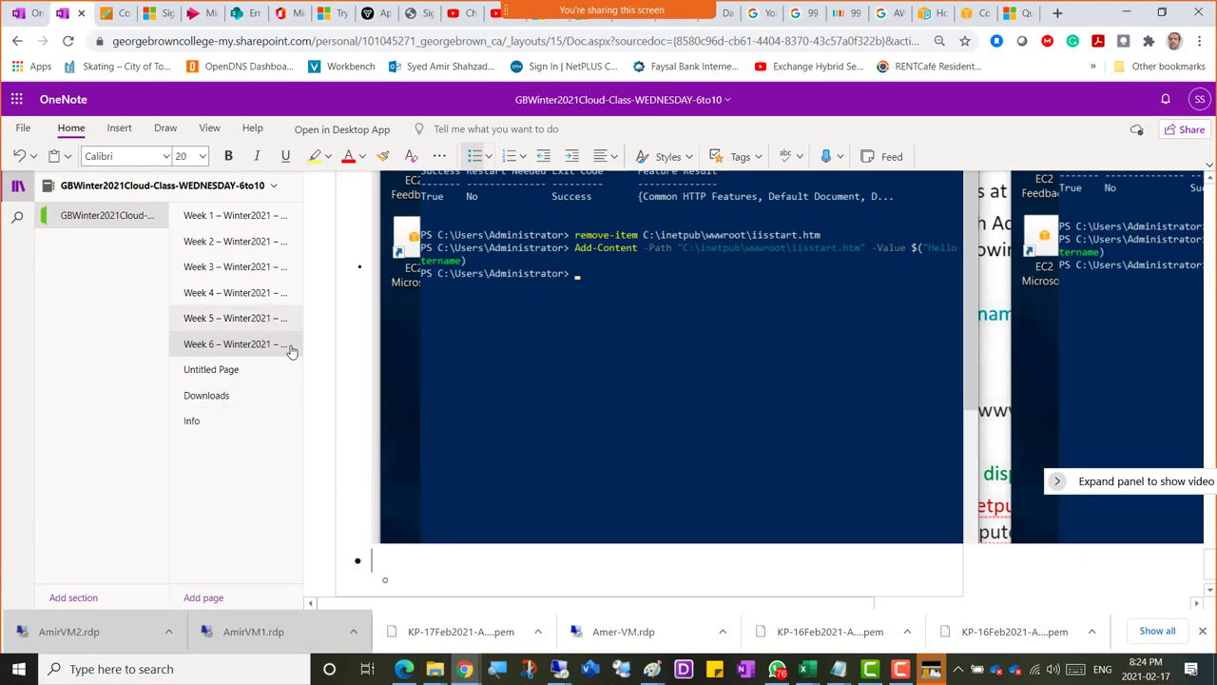
left_click(419, 564)
- Write the caption 'Screenshot 7 = Two Instances first web page' and copy it
type("Scr")
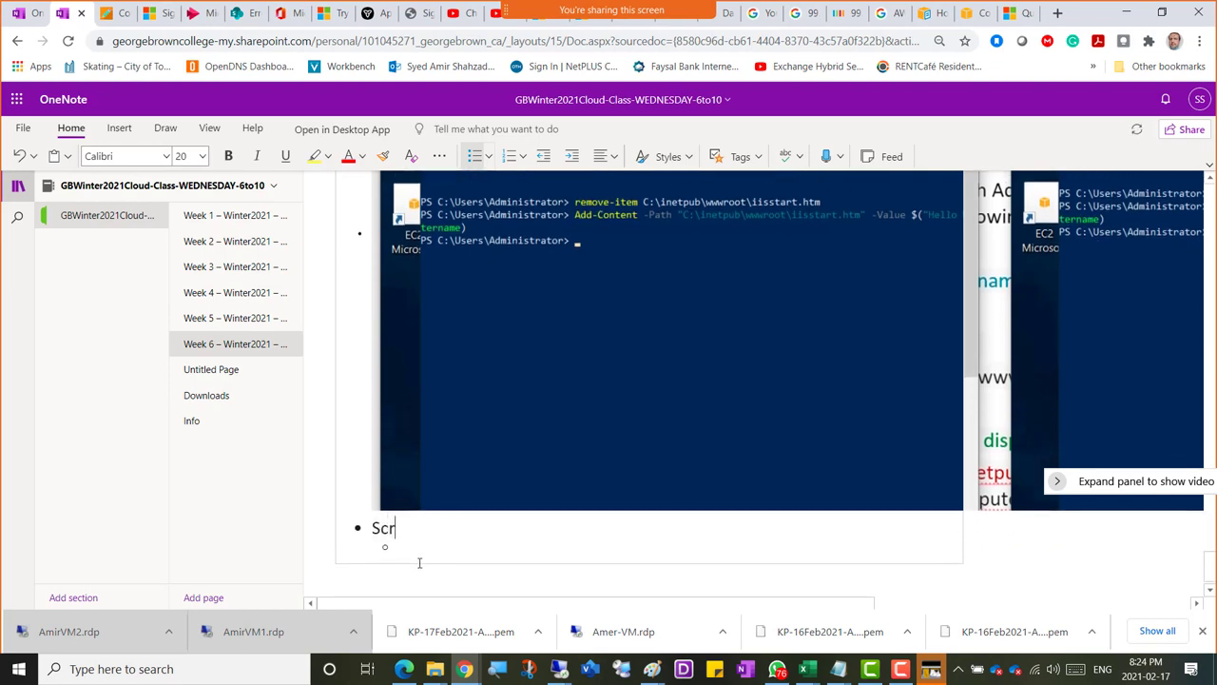
type("eenshot 7 ")
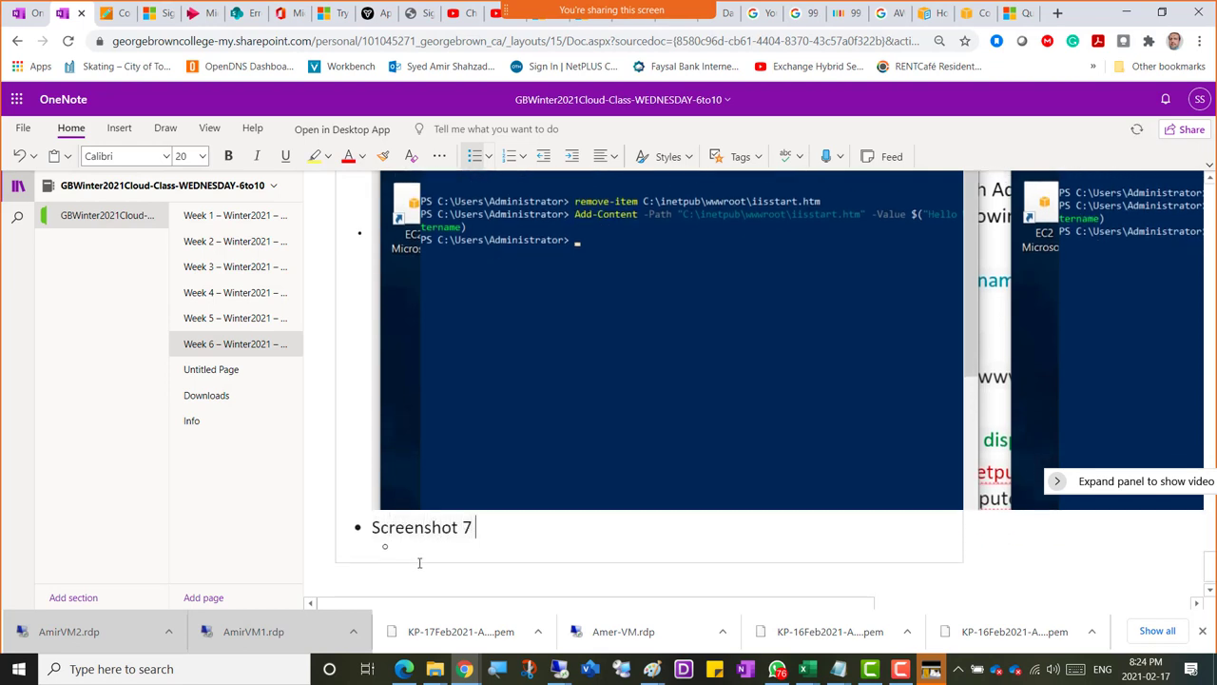
type("= Two")
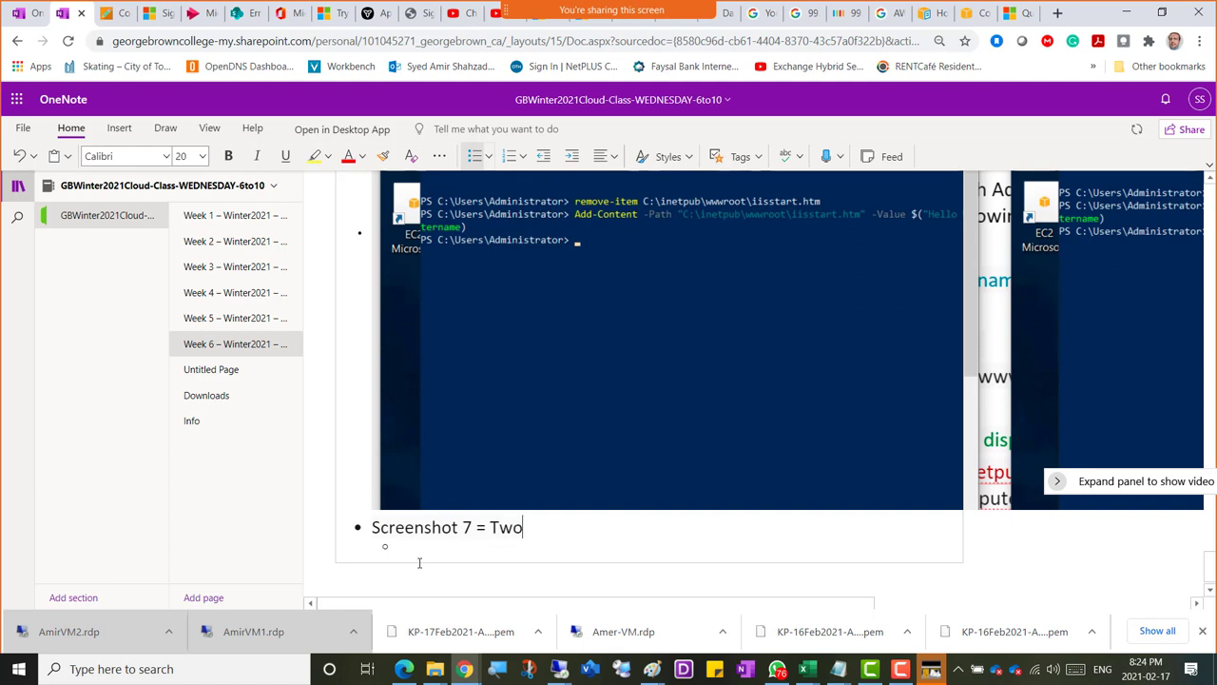
type(" lnstances first web pa")
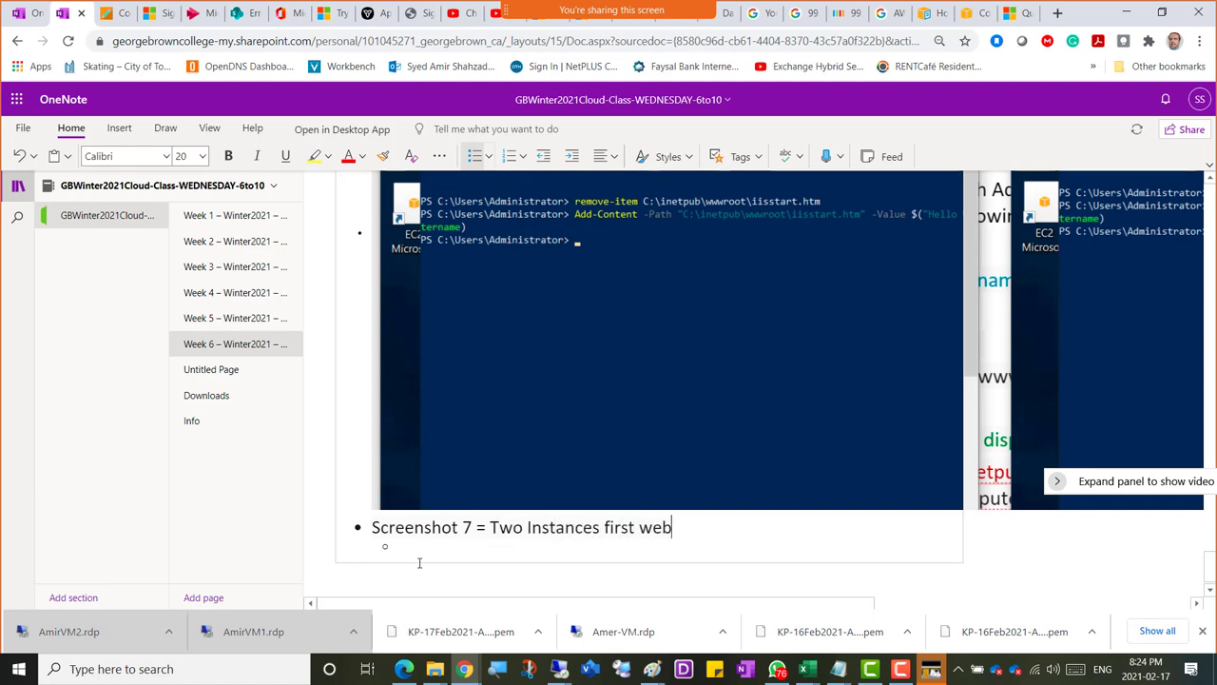
type("ge")
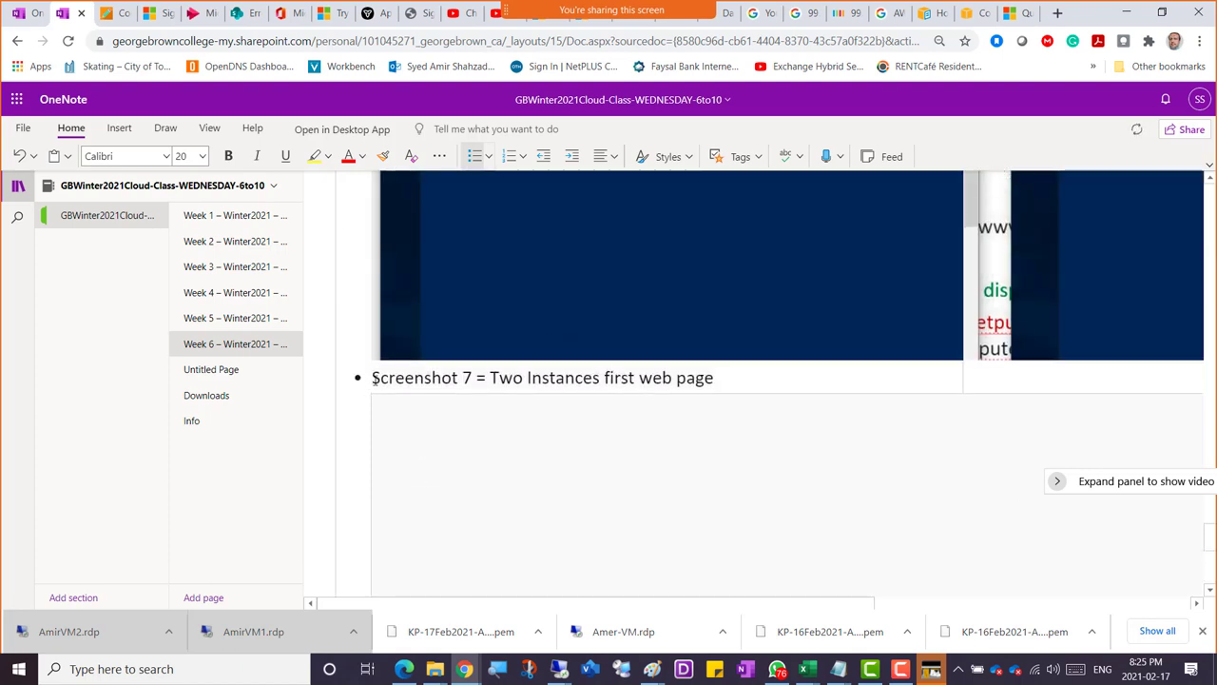
left_click_drag(372, 378, 714, 386)
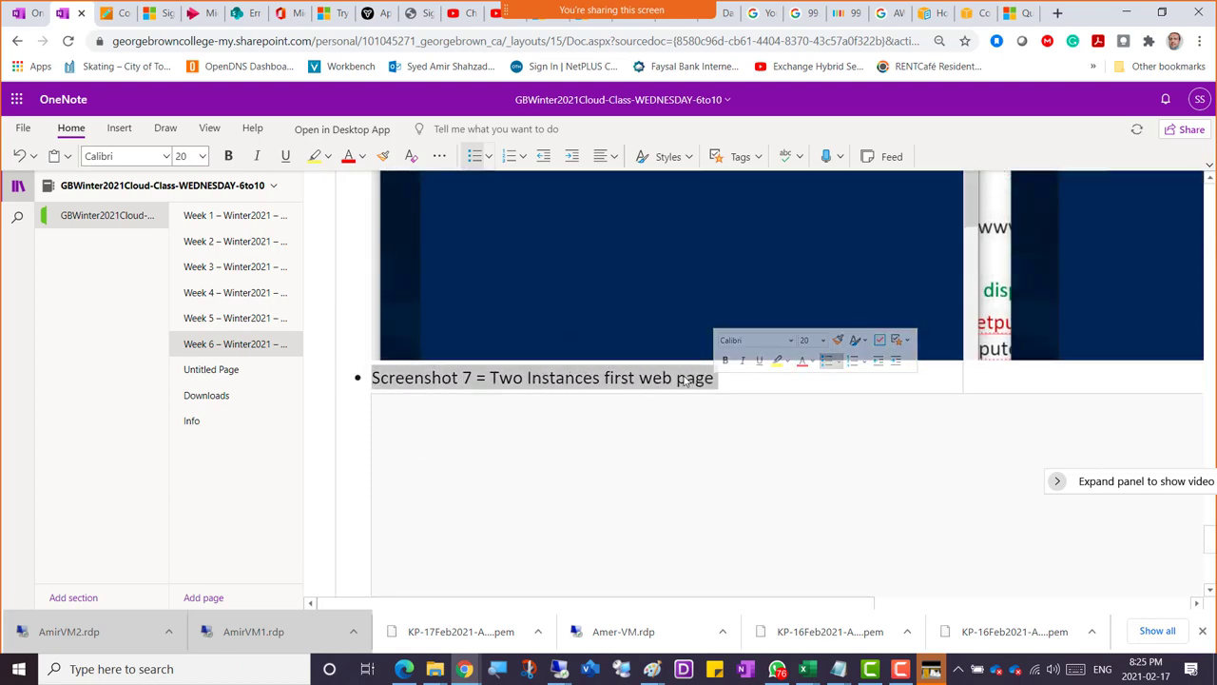
right_click(684, 379)
left_click(718, 406)
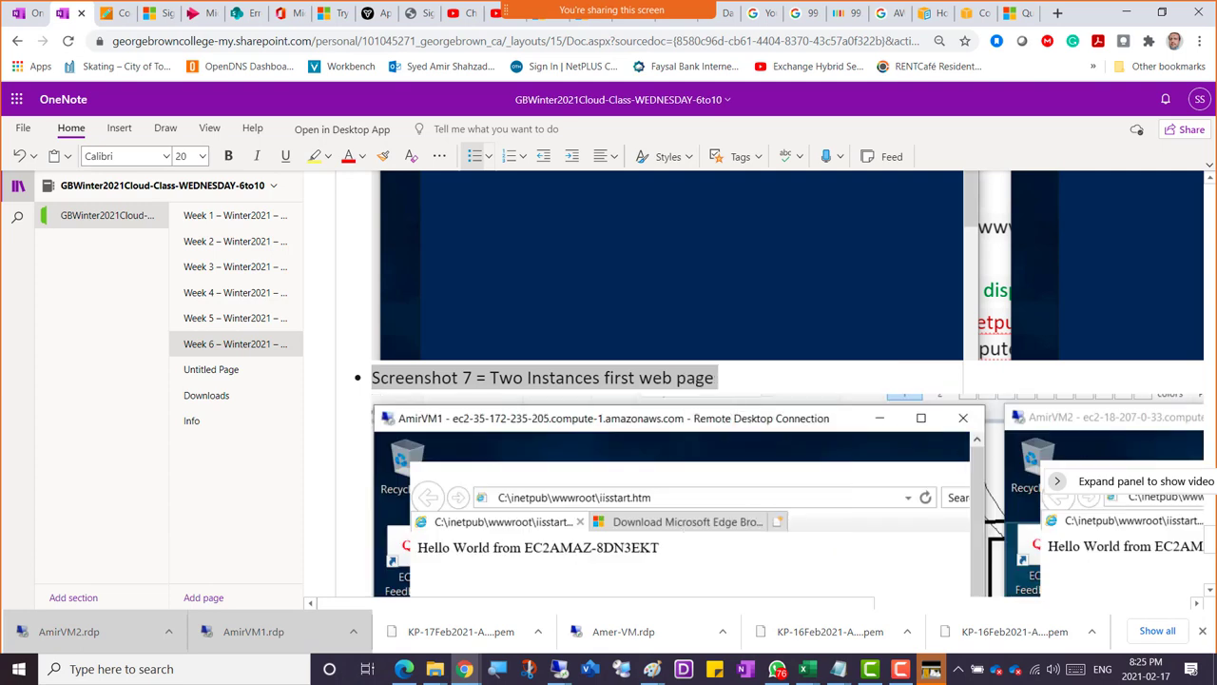
- Scroll below the pasted two-VM screenshot and place the caret on the next empty bullet
key("alt+Tab")
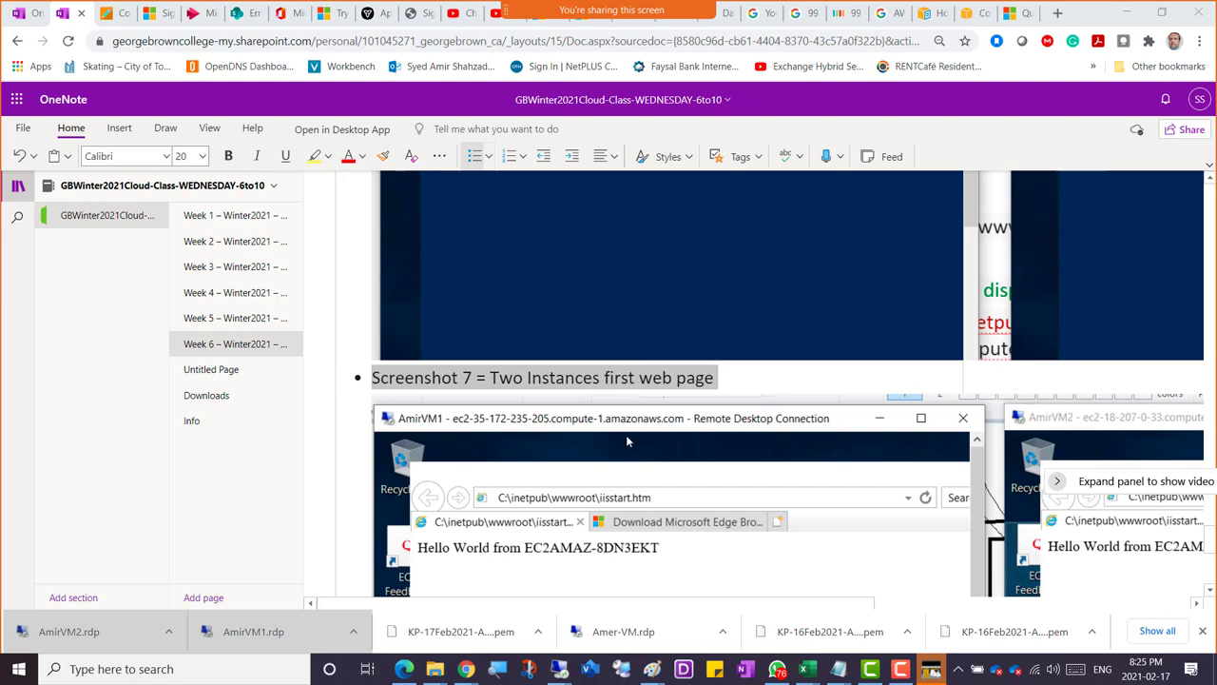
scroll(626, 435, "down", 4)
left_click(414, 560)
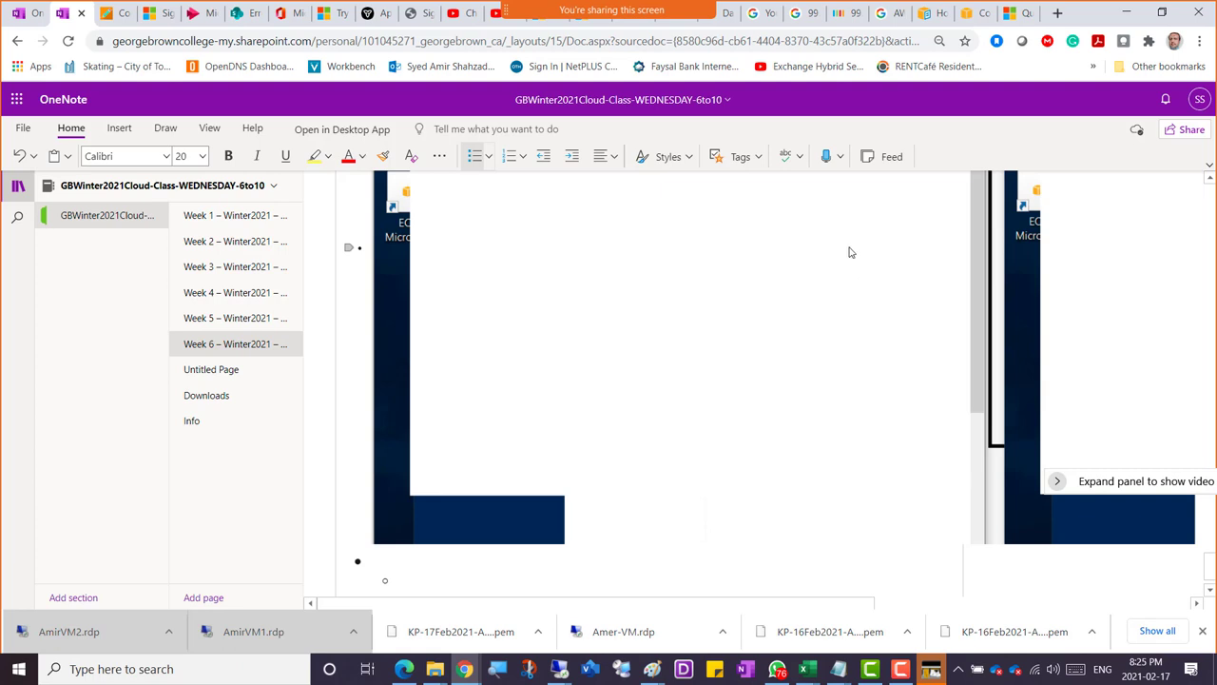
- In the Paint diagram, tick the AmirVM01 and AmirVM02 boxes and label the top line LB
left_click(651, 669)
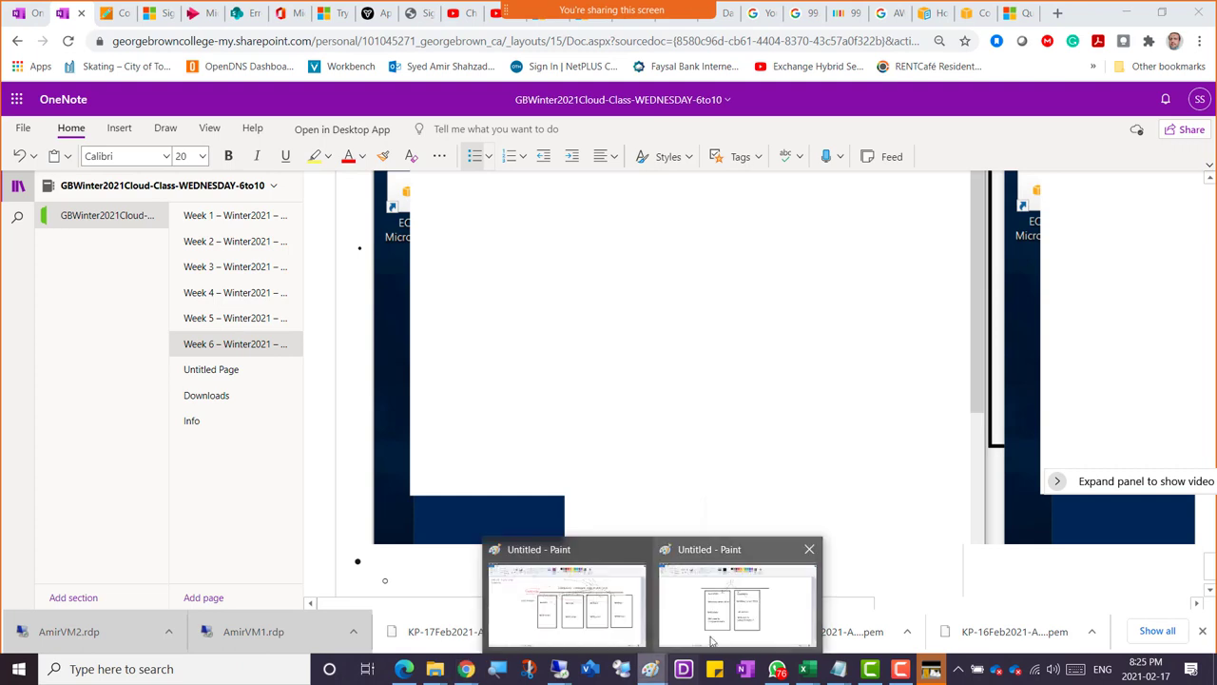
left_click(712, 642)
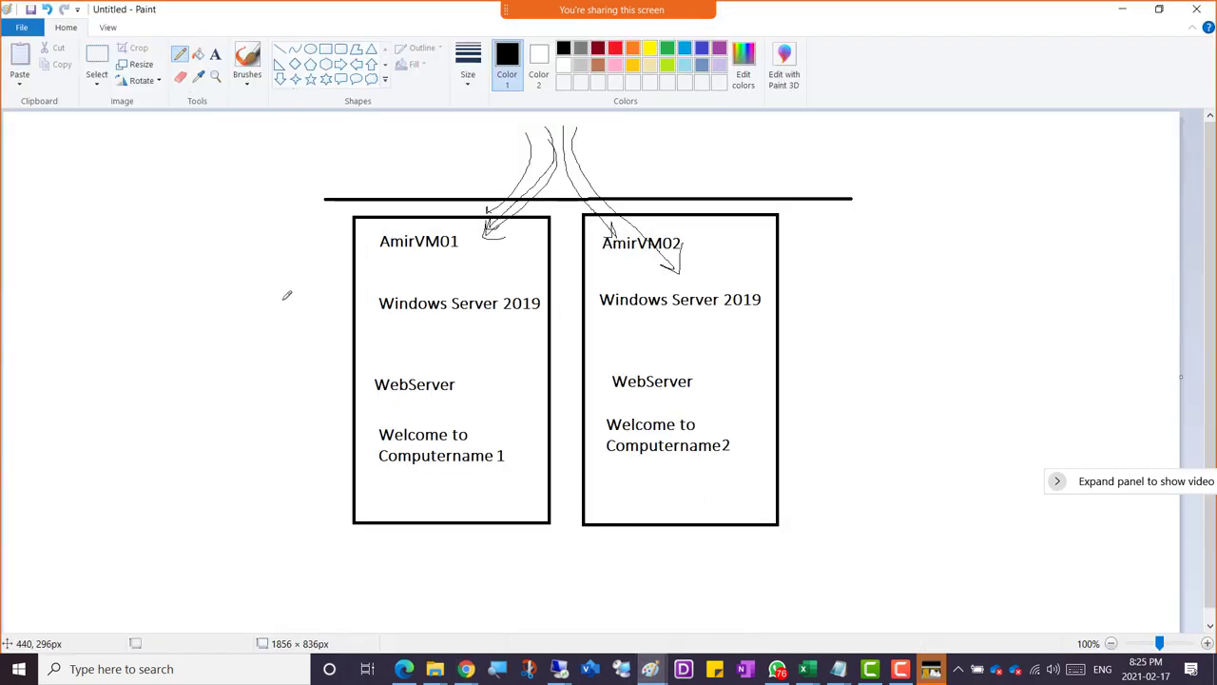
left_click_drag(282, 306, 324, 285)
left_click_drag(791, 330, 859, 290)
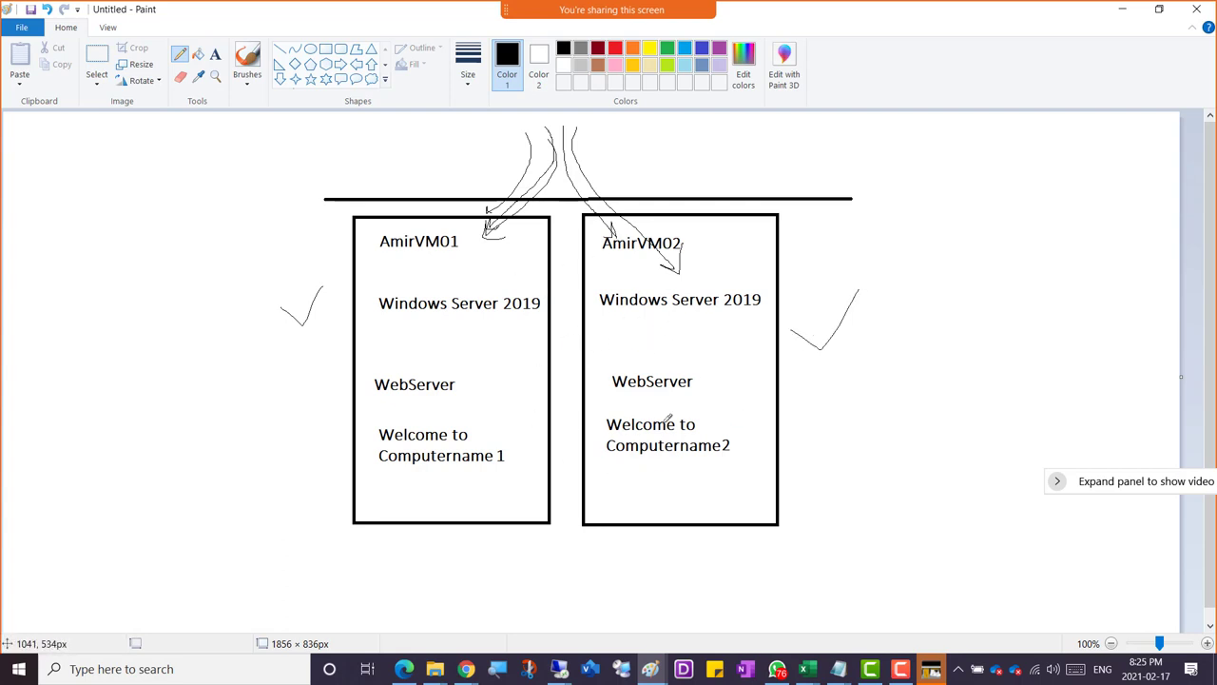
mouse_move(412, 168)
left_mouse_down()
mouse_move(423, 190)
mouse_move(456, 177)
mouse_move(439, 190)
left_mouse_up()
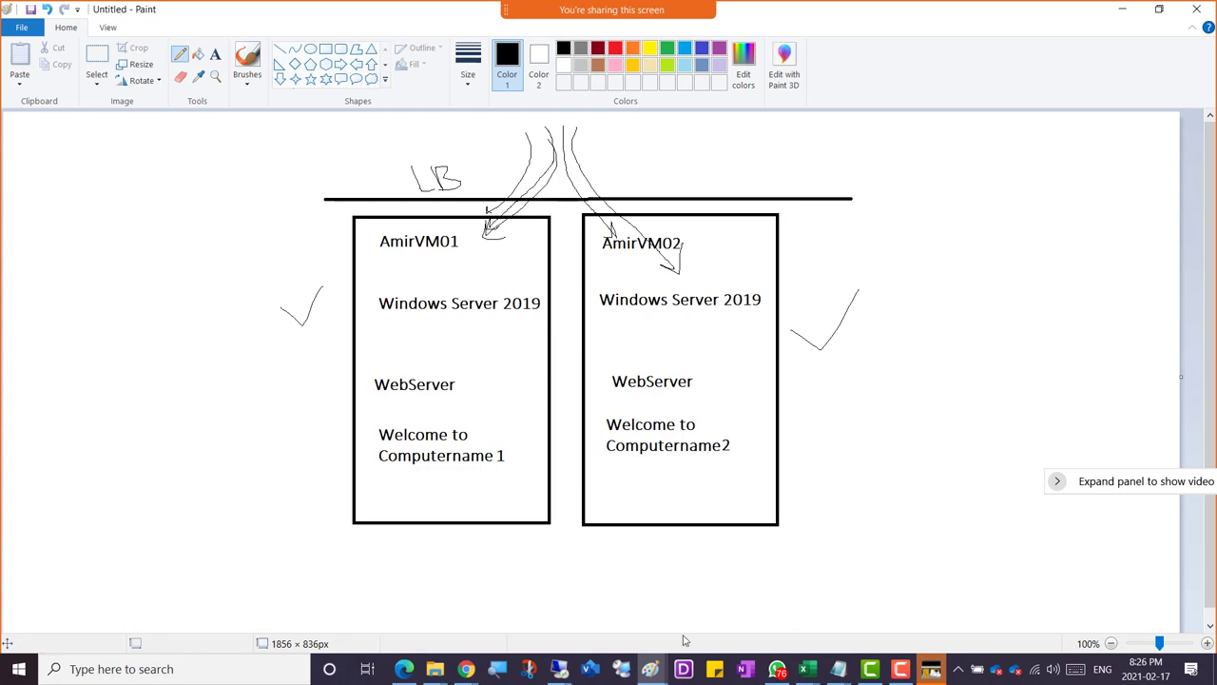
mouse_move(466, 668)
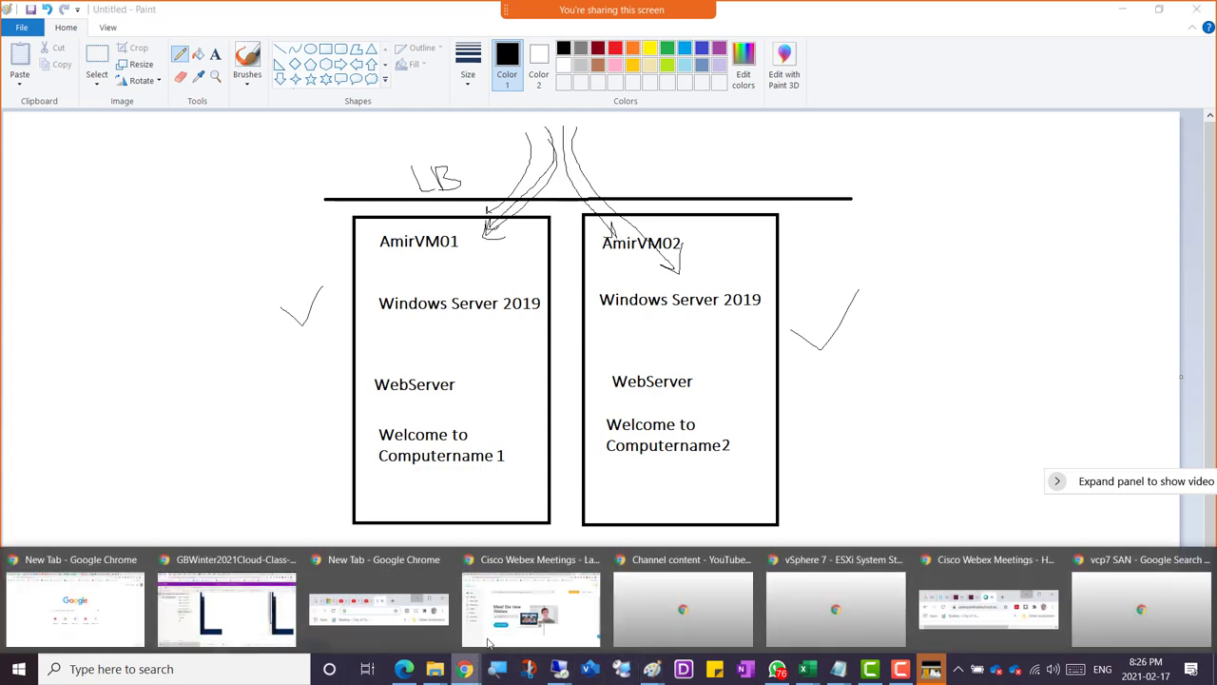
left_click(220, 592)
- Cancel AmirVM2's Connect to instance page and scroll the EC2 navigation to Load Balancing
left_click(967, 13)
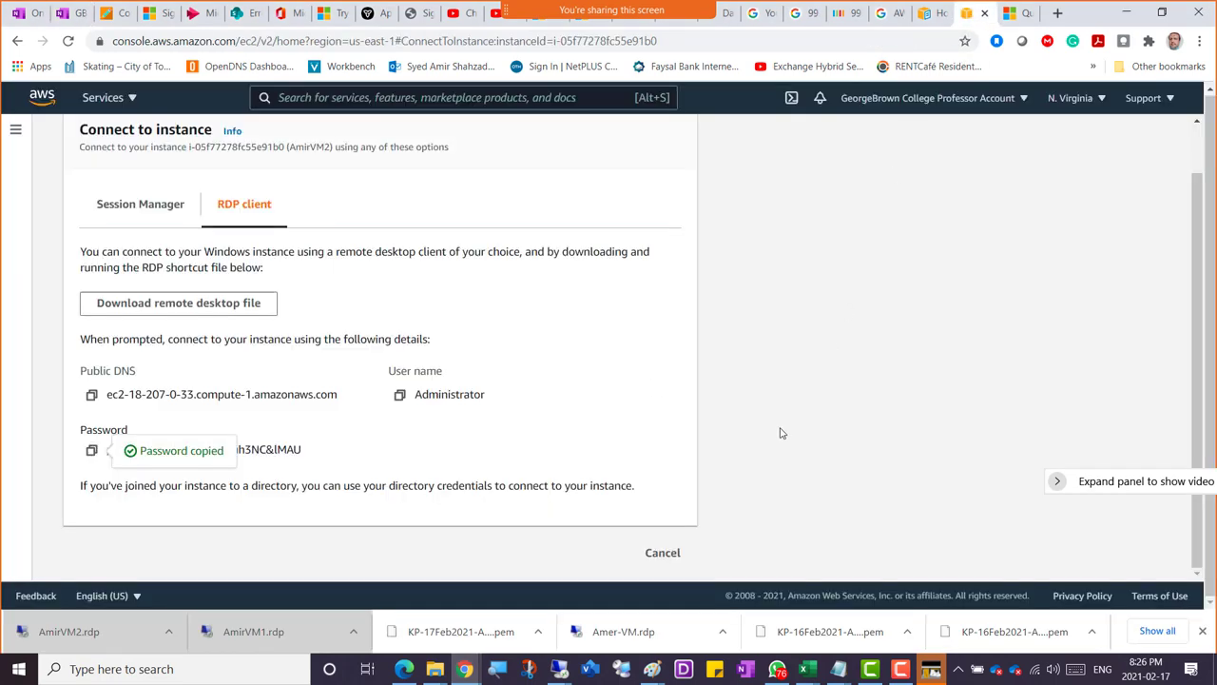
left_click(664, 562)
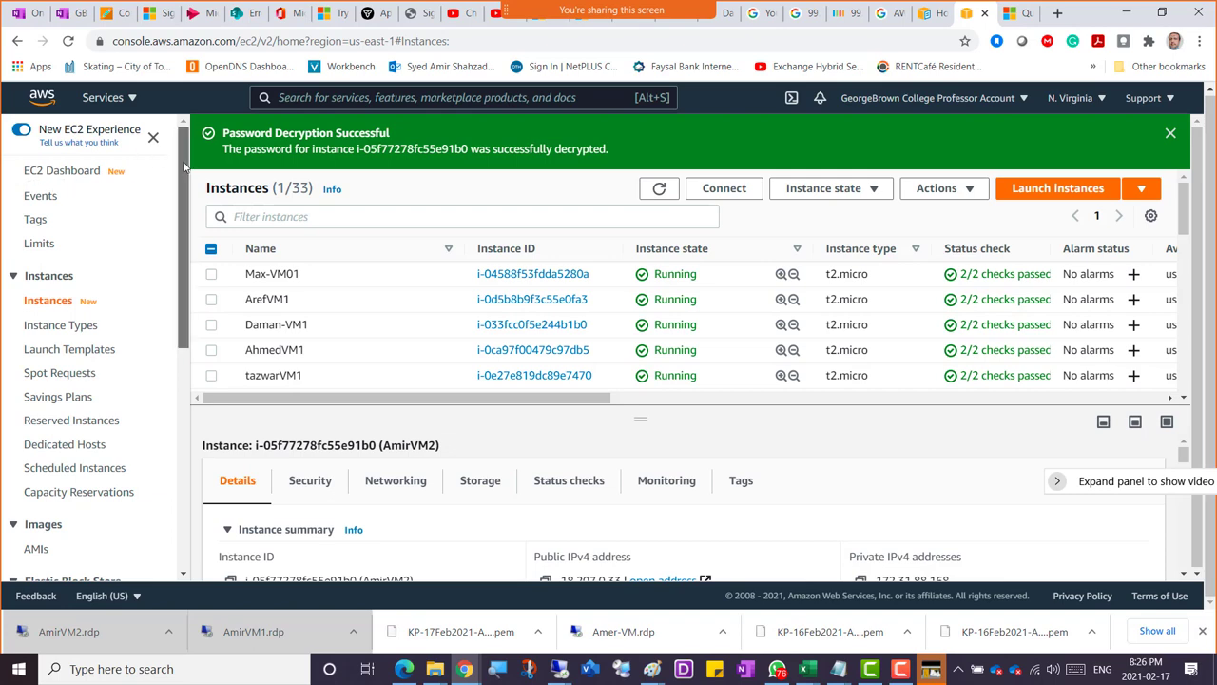
left_click_drag(187, 171, 179, 360)
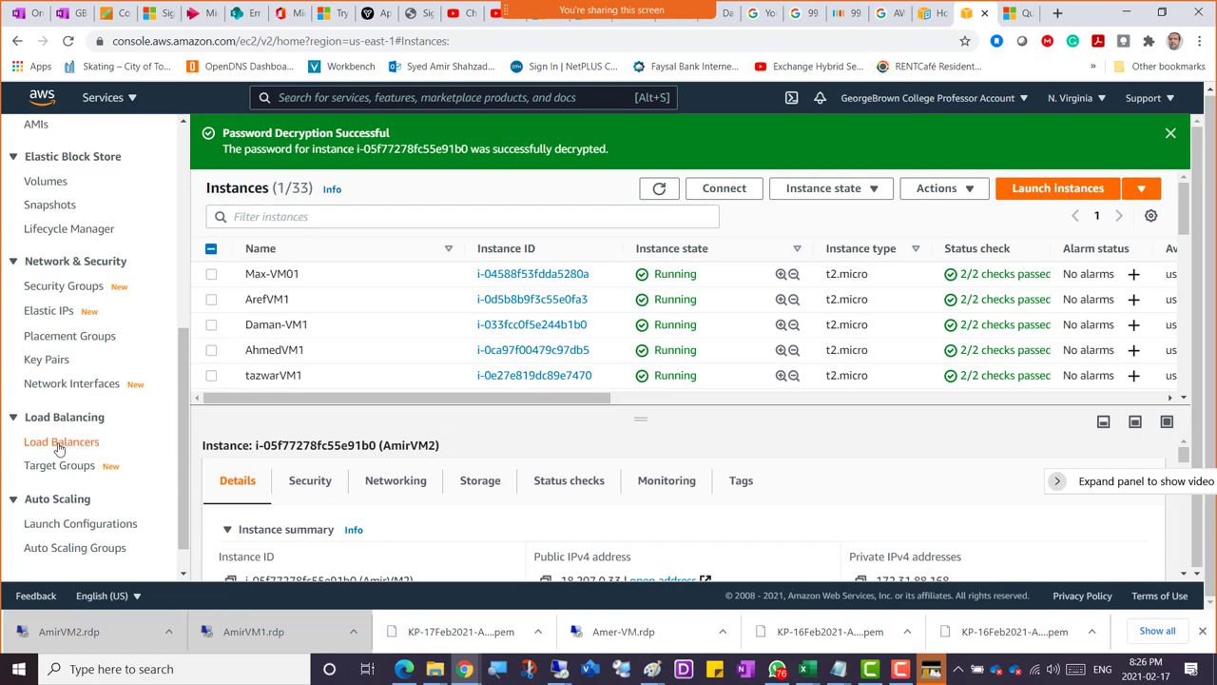
scroll(180, 415, "up", 2)
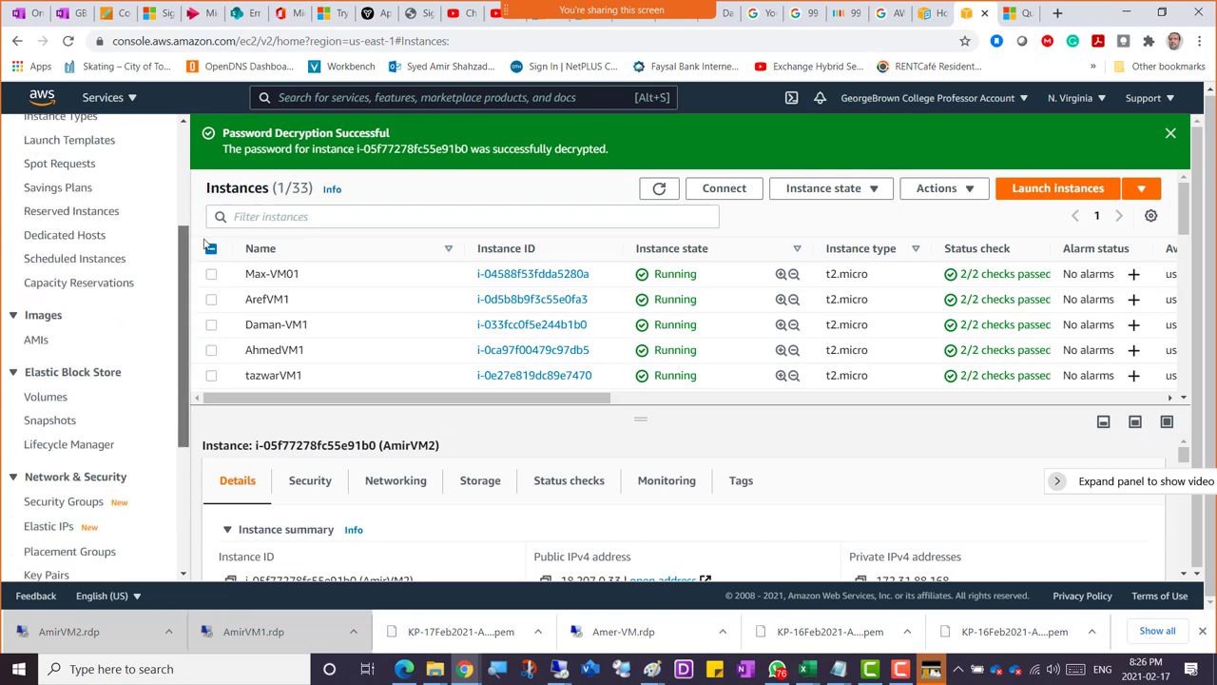
scroll(127, 186, "up", 2)
scroll(185, 314, "down", 3)
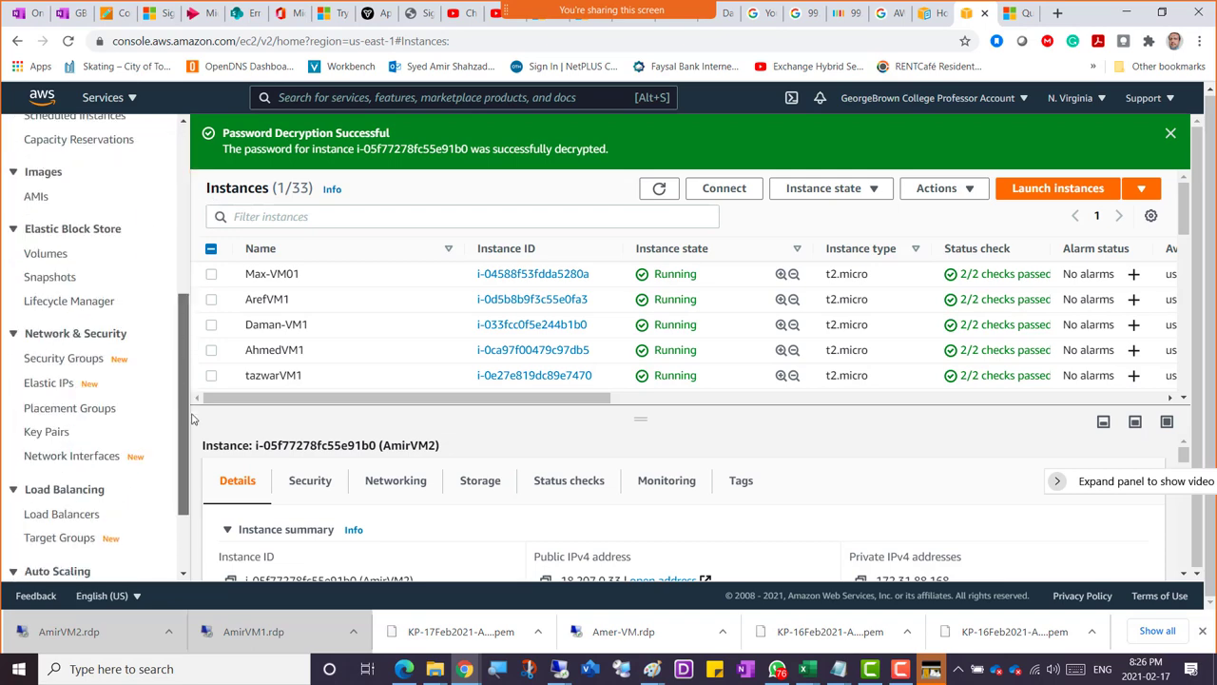
scroll(186, 423, "down", 1)
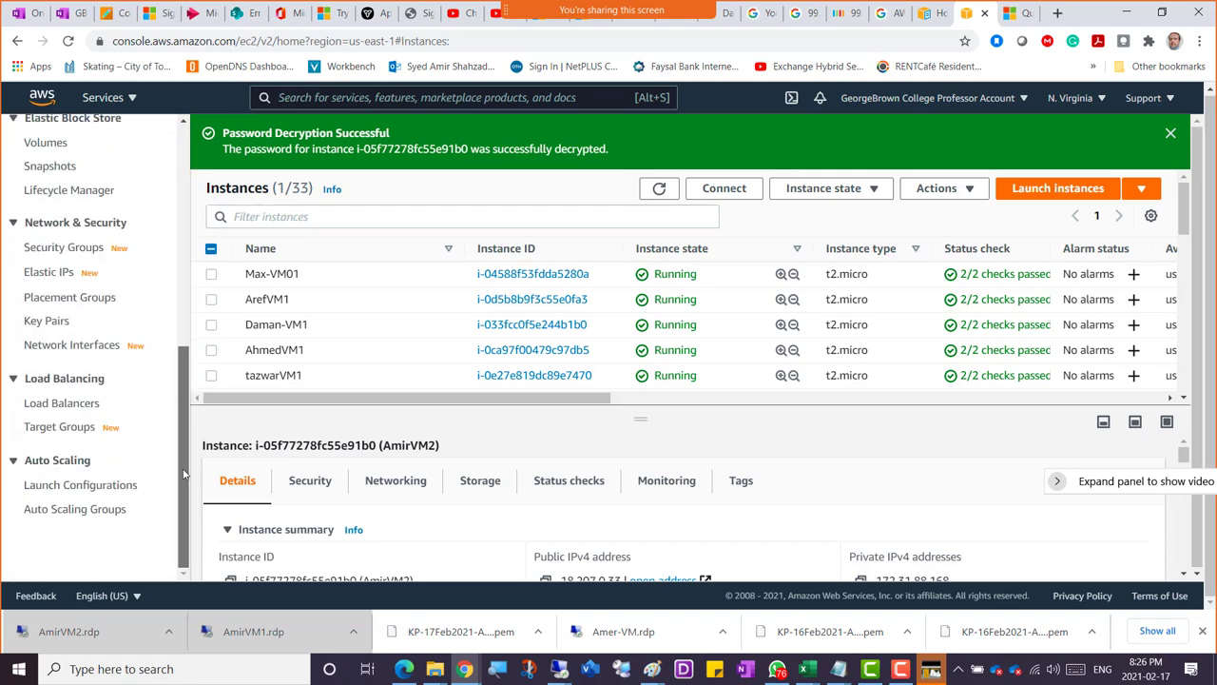
- Go to the empty Load Balancers page and start a new load balancer
left_click(57, 405)
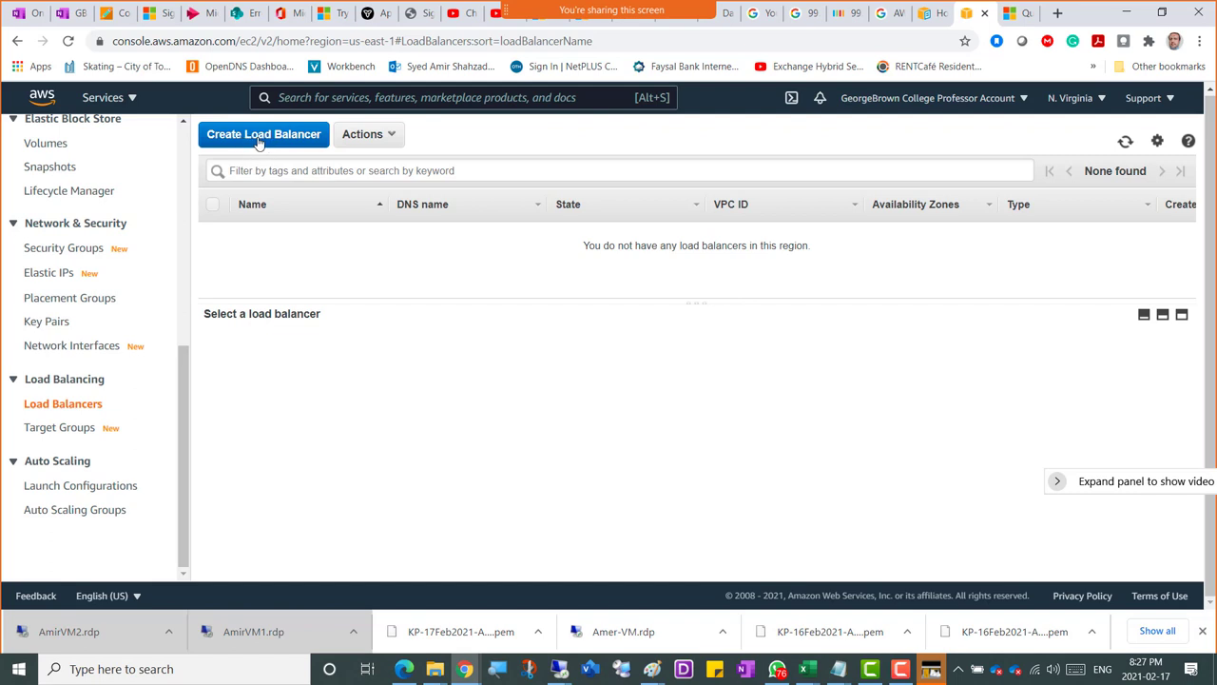
left_click(259, 137)
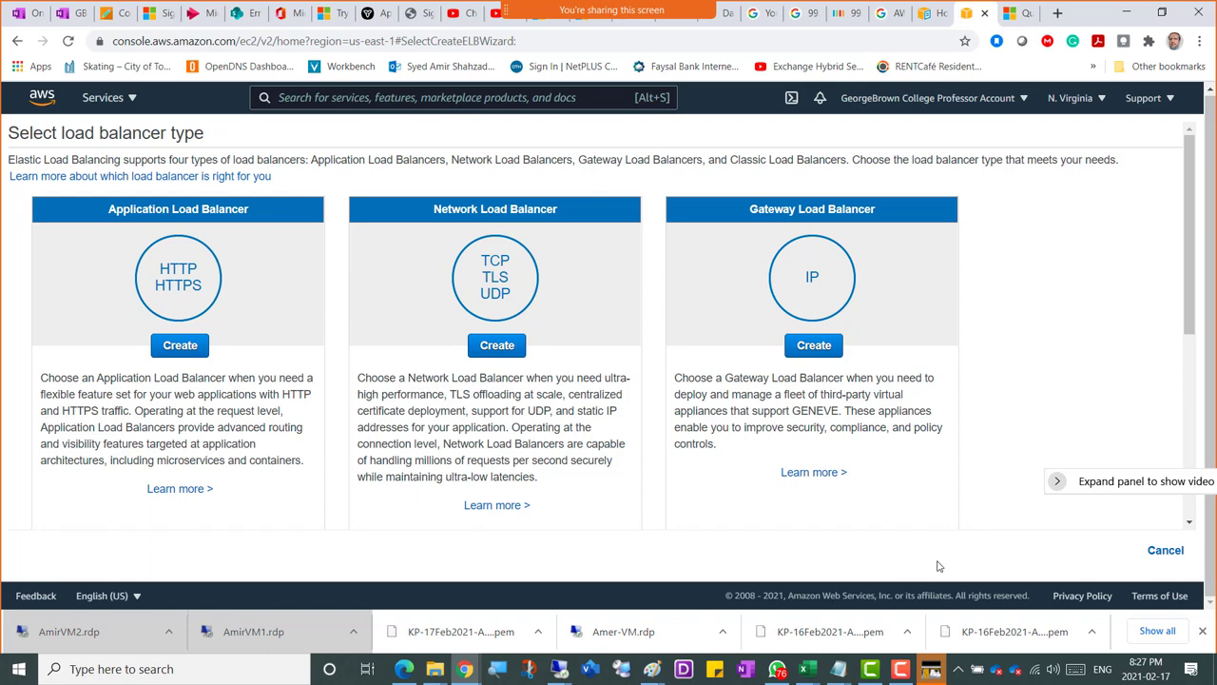
- From the load balancer type page, open the 'What is a Gateway Load Balancer?' documentation
left_click_drag(1189, 306, 787, 354)
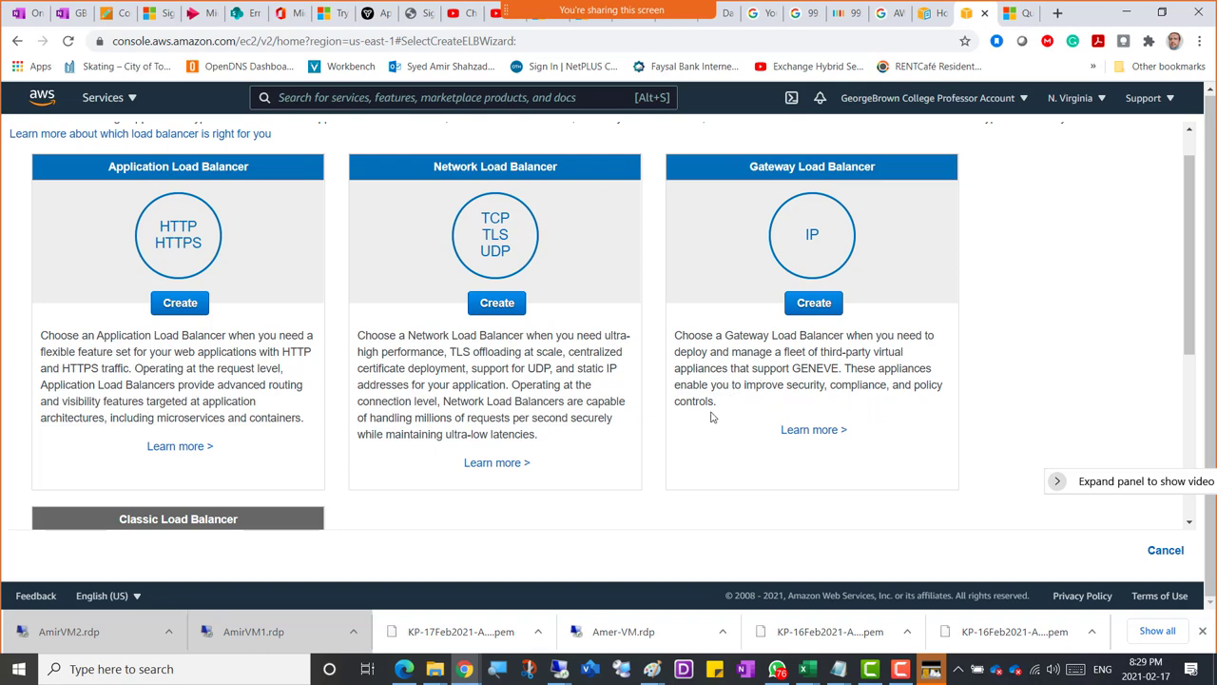
left_click(816, 430)
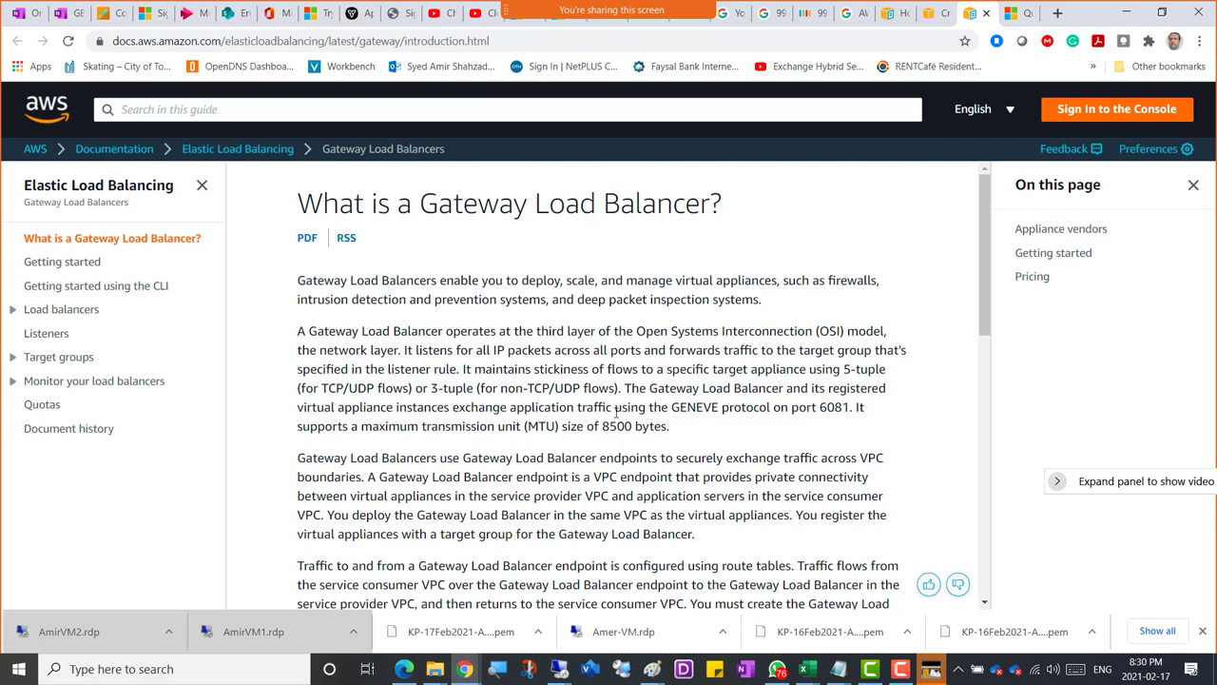
- Scroll through the Gateway Load Balancer overview to its vendors, getting started and pricing sections
scroll(617, 411, "down", 1)
scroll(620, 417, "down", 1)
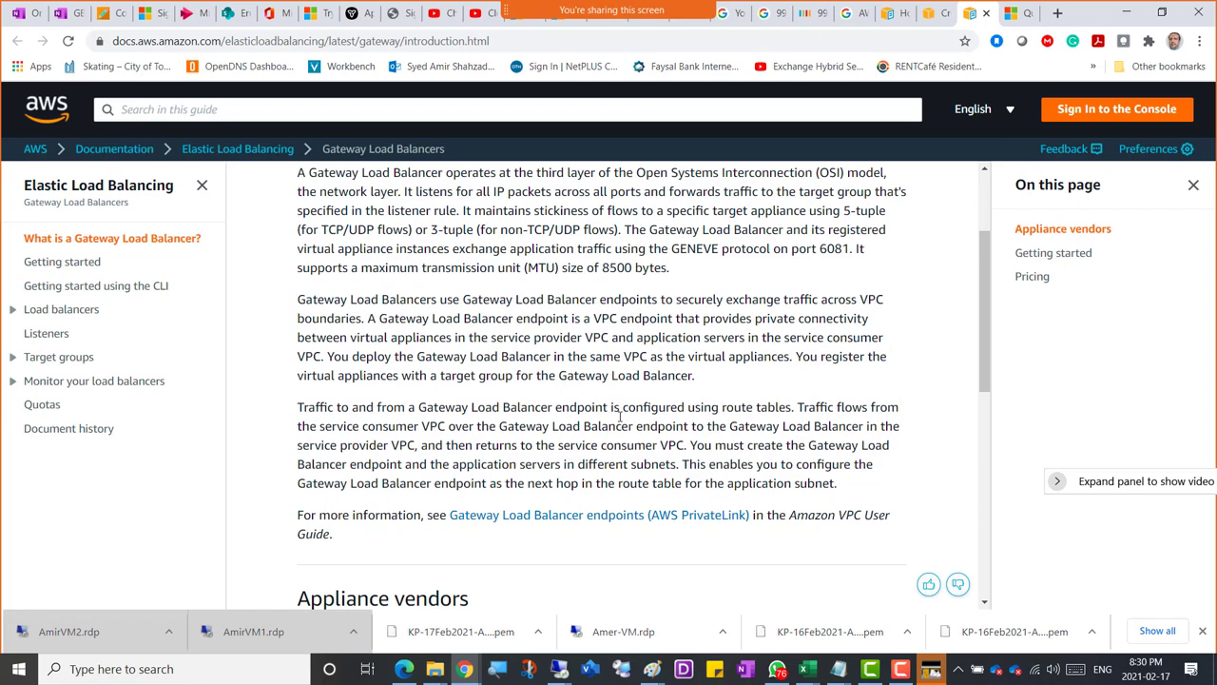
scroll(620, 417, "down", 2)
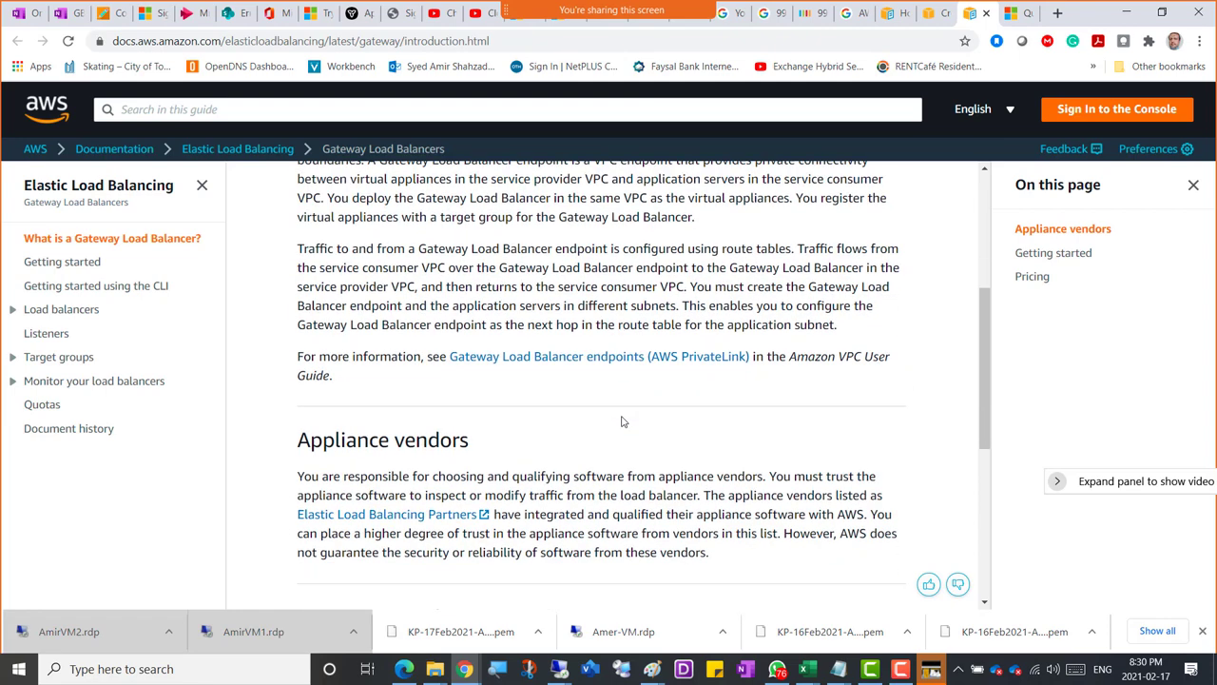
scroll(622, 421, "down", 2)
scroll(622, 421, "down", 3)
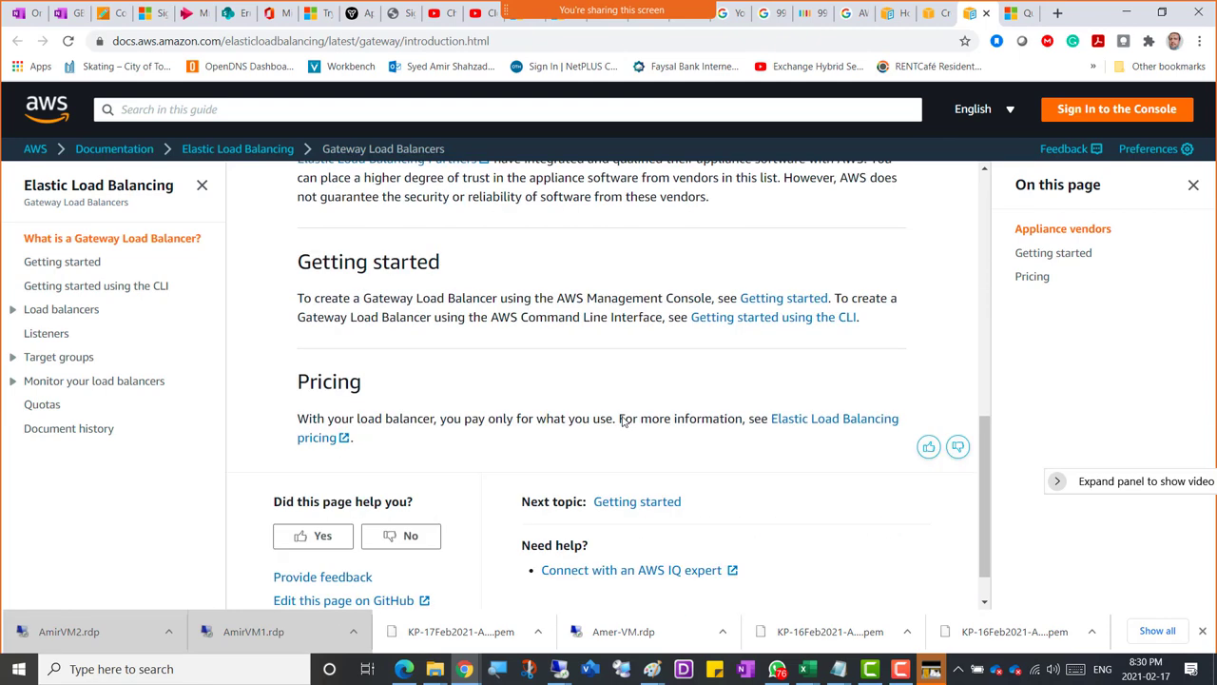
scroll(623, 421, "up", 10)
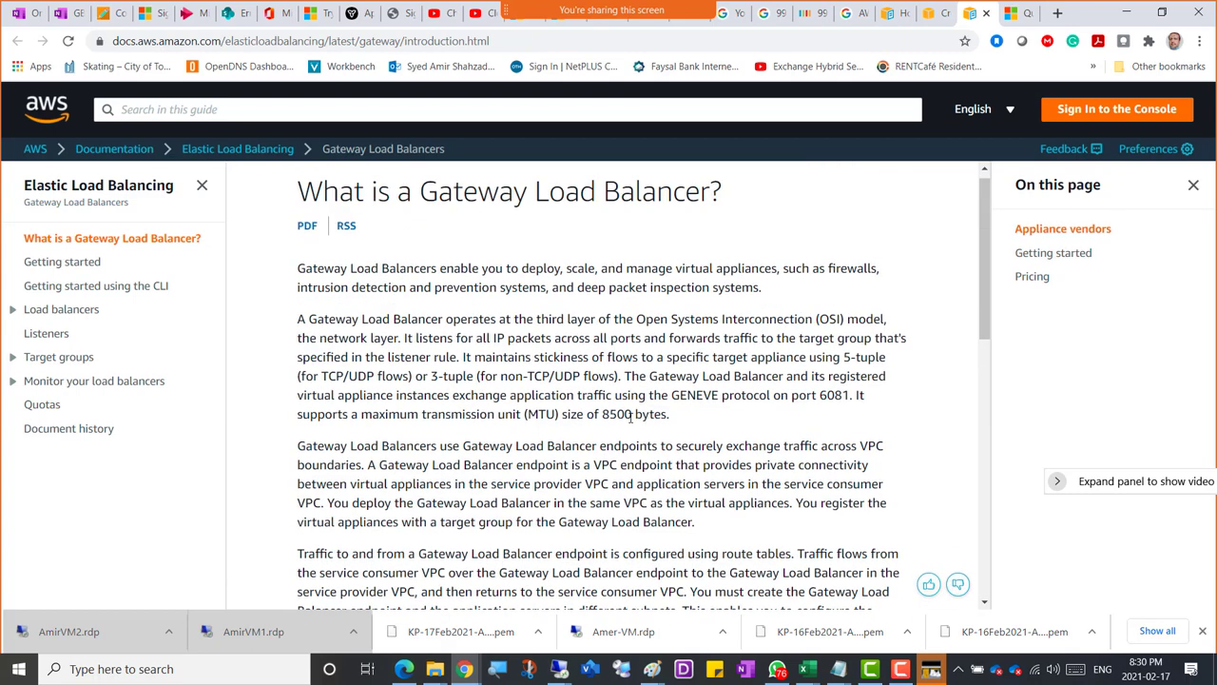
- Copy the phrase 'GENEVE protocol' from the overview text
left_click_drag(671, 398, 762, 398)
right_click(734, 394)
left_click(761, 407)
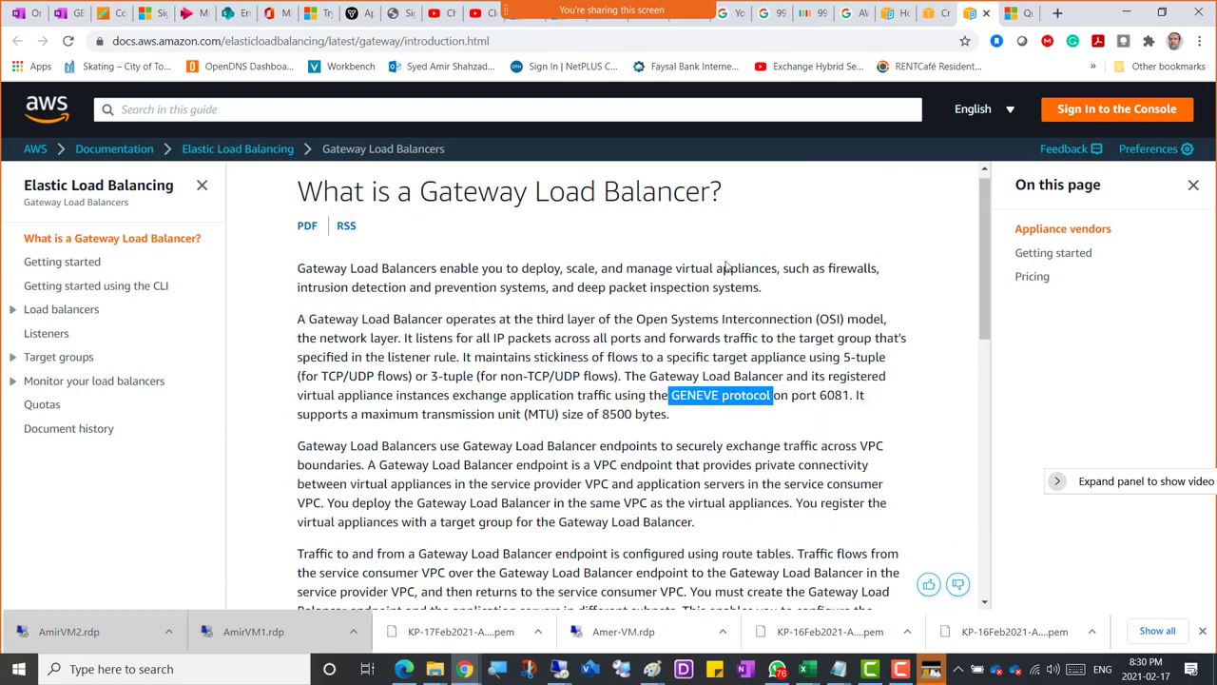
left_click(1021, 19)
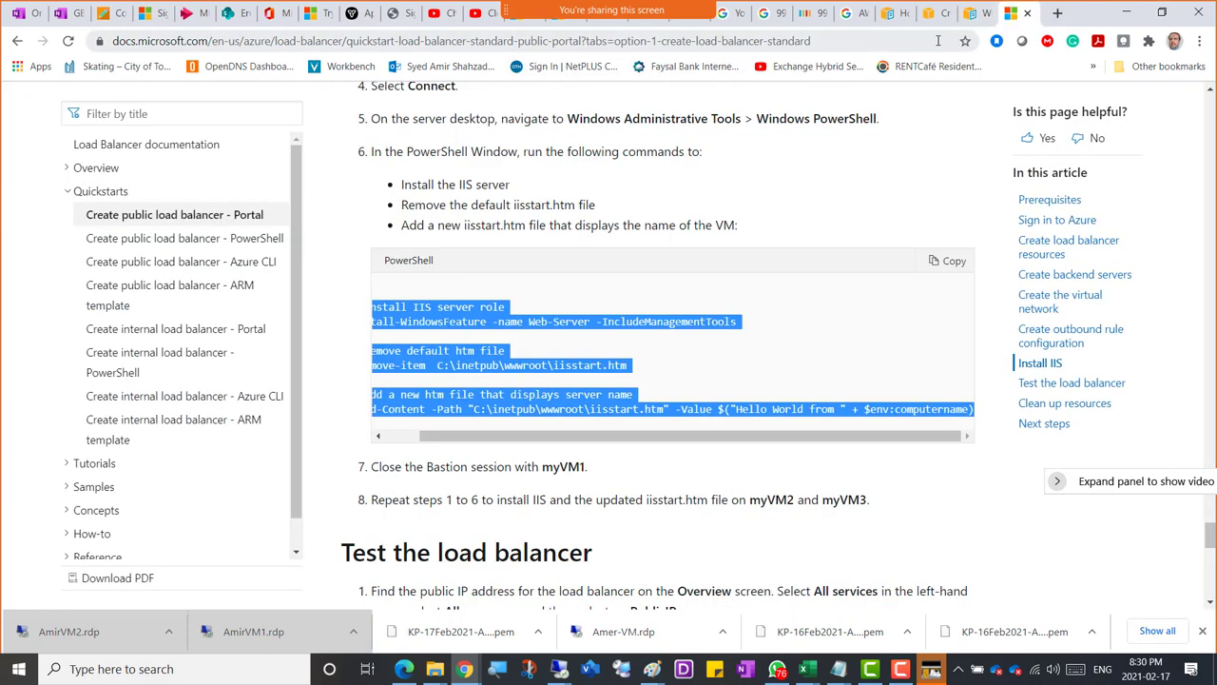
- Paste 'GENEVE protocol' into a new Chrome tab and search Google for it
left_click(1054, 15)
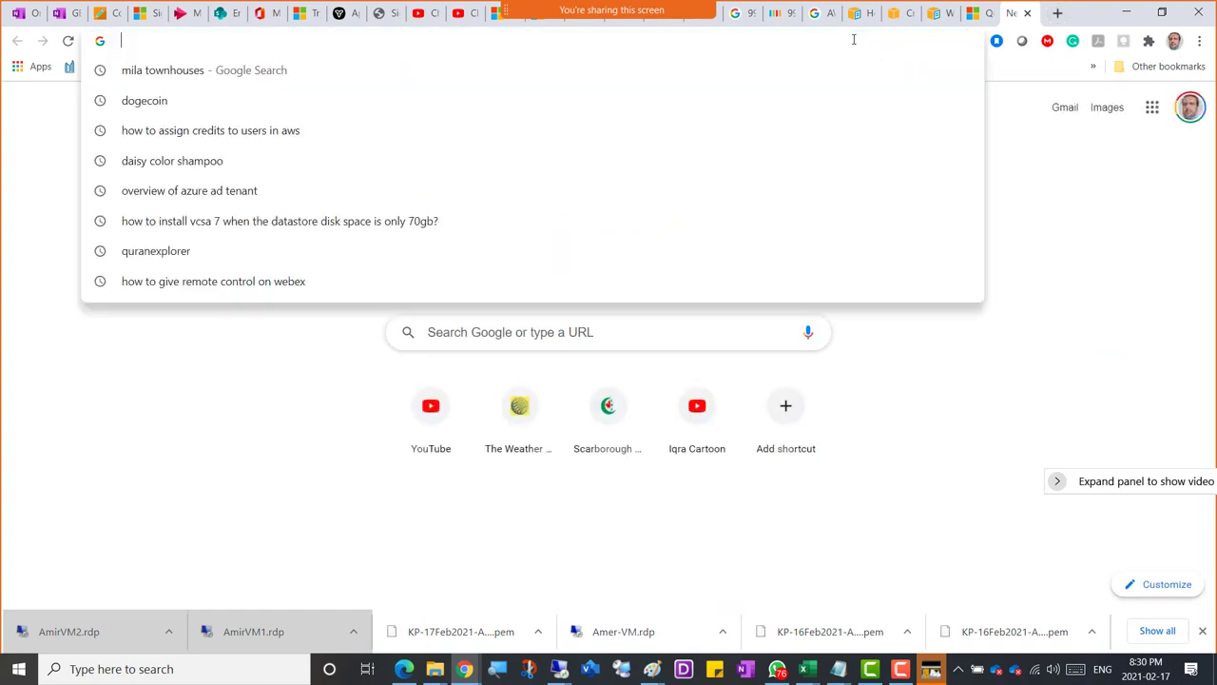
key("ctrl+v")
key("Return")
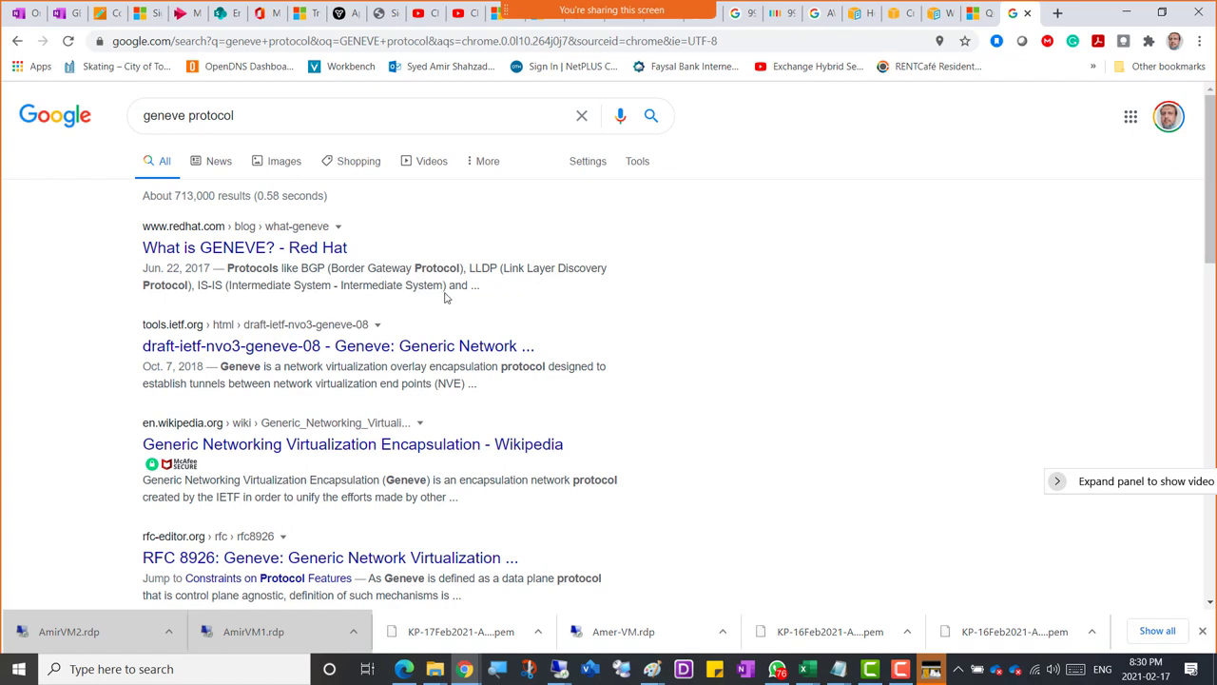
- Read Red Hat's 'What is GENEVE?' article from the results, then return to the AWS docs
left_click(245, 249)
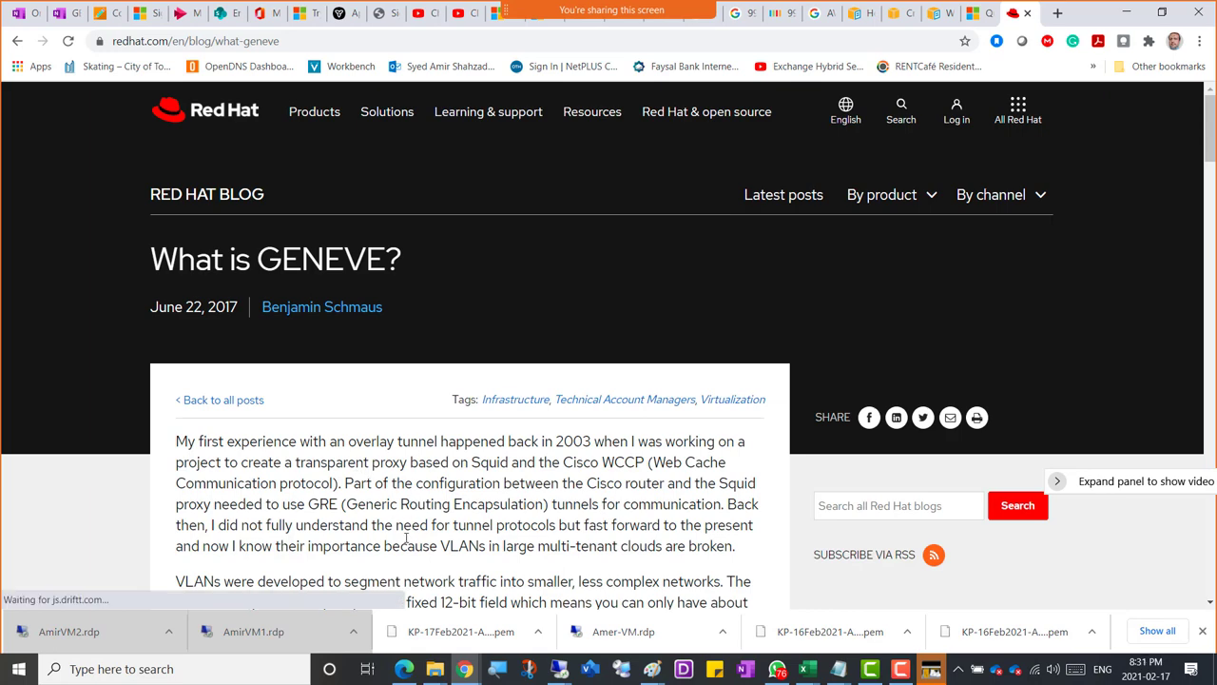
scroll(406, 539, "down", 2)
scroll(406, 542, "down", 2)
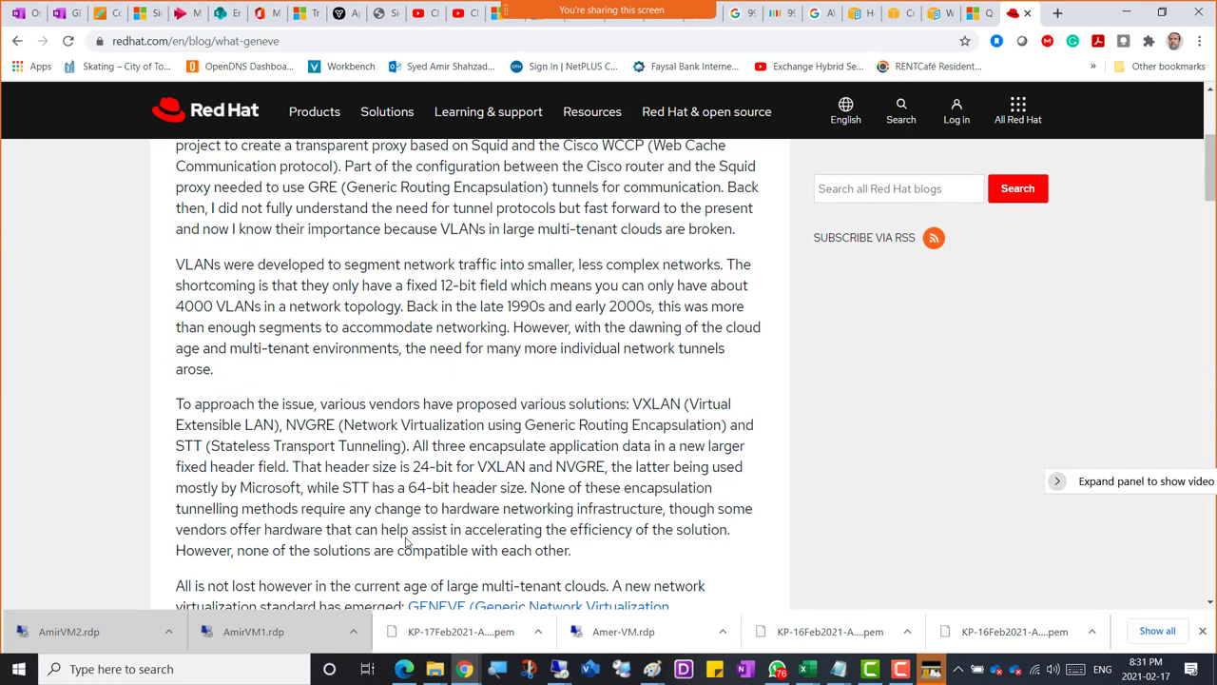
scroll(407, 541, "down", 2)
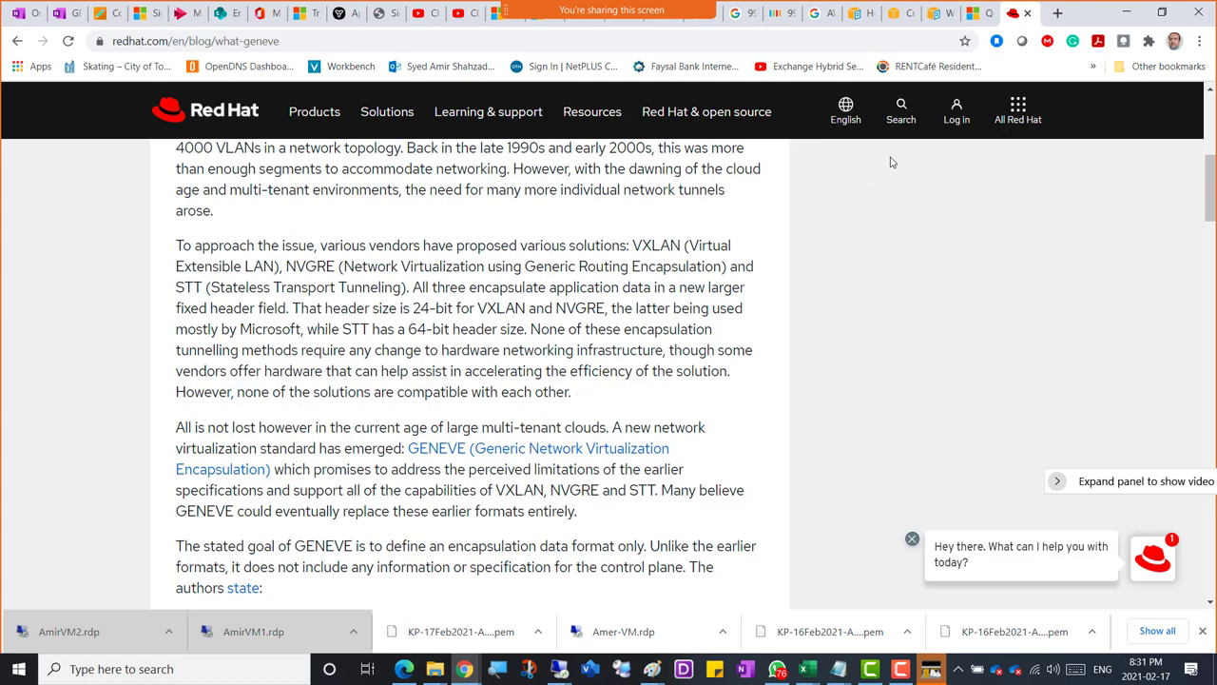
left_click(937, 15)
- Back on the load balancer type choices, choose Create under the previous-generation Classic Load Balancer
left_click(898, 16)
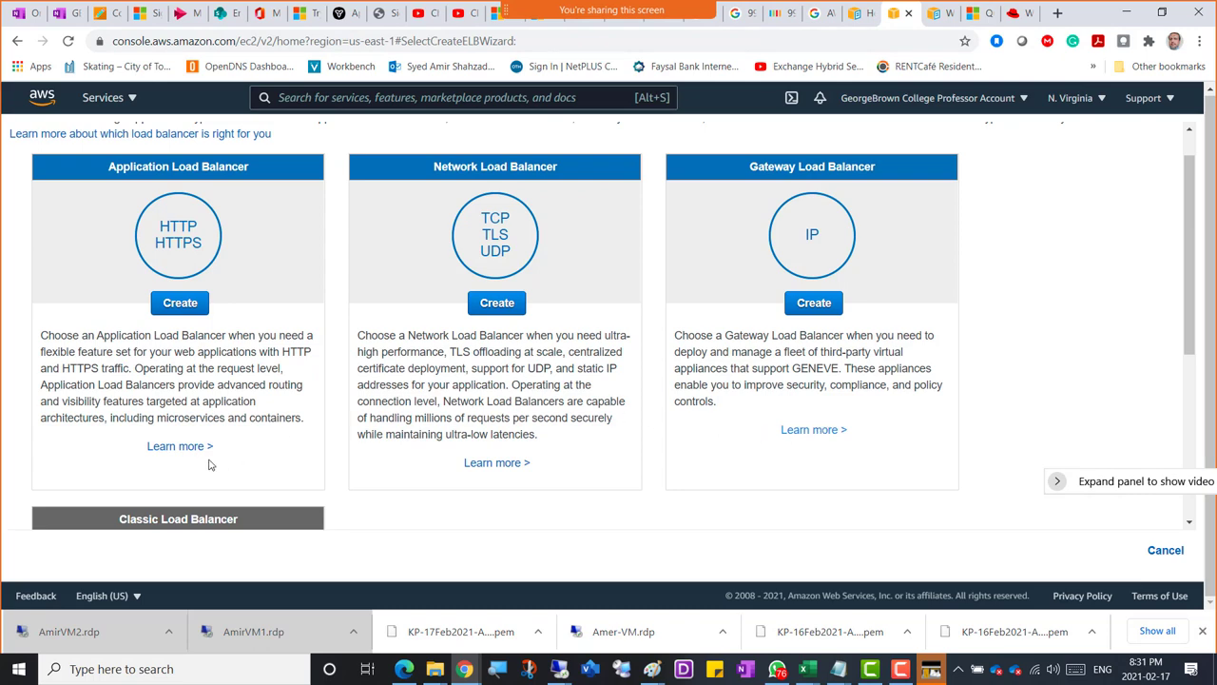
scroll(226, 457, "down", 3)
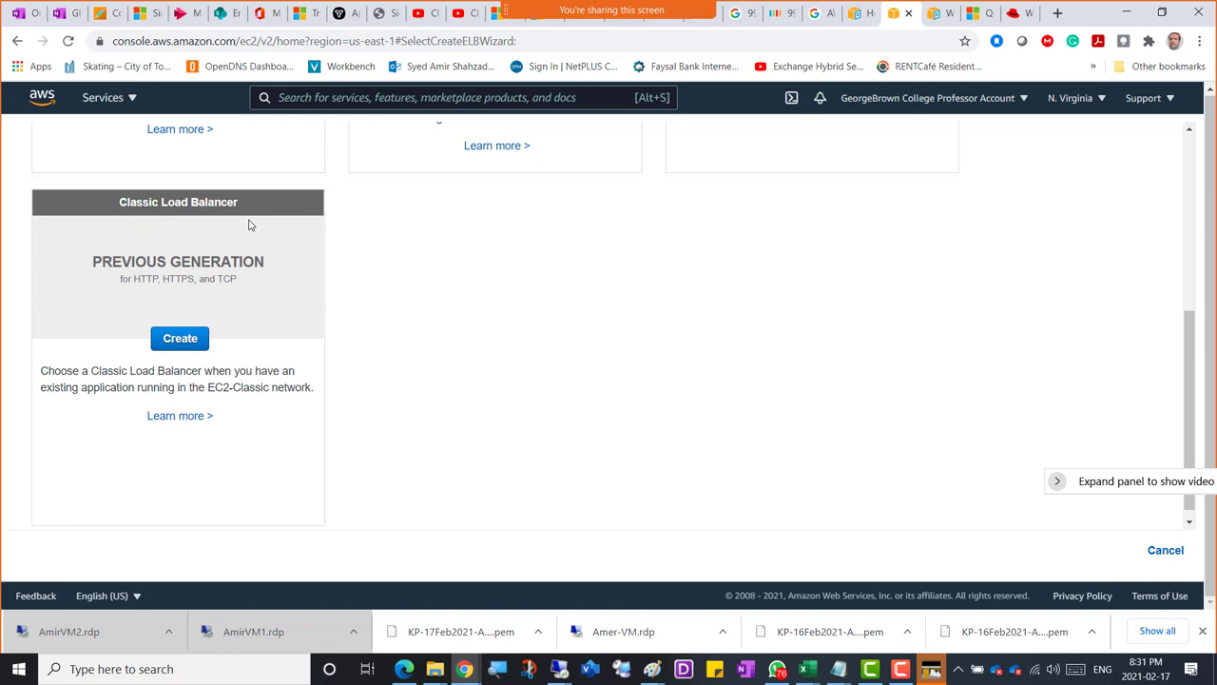
left_click(185, 344)
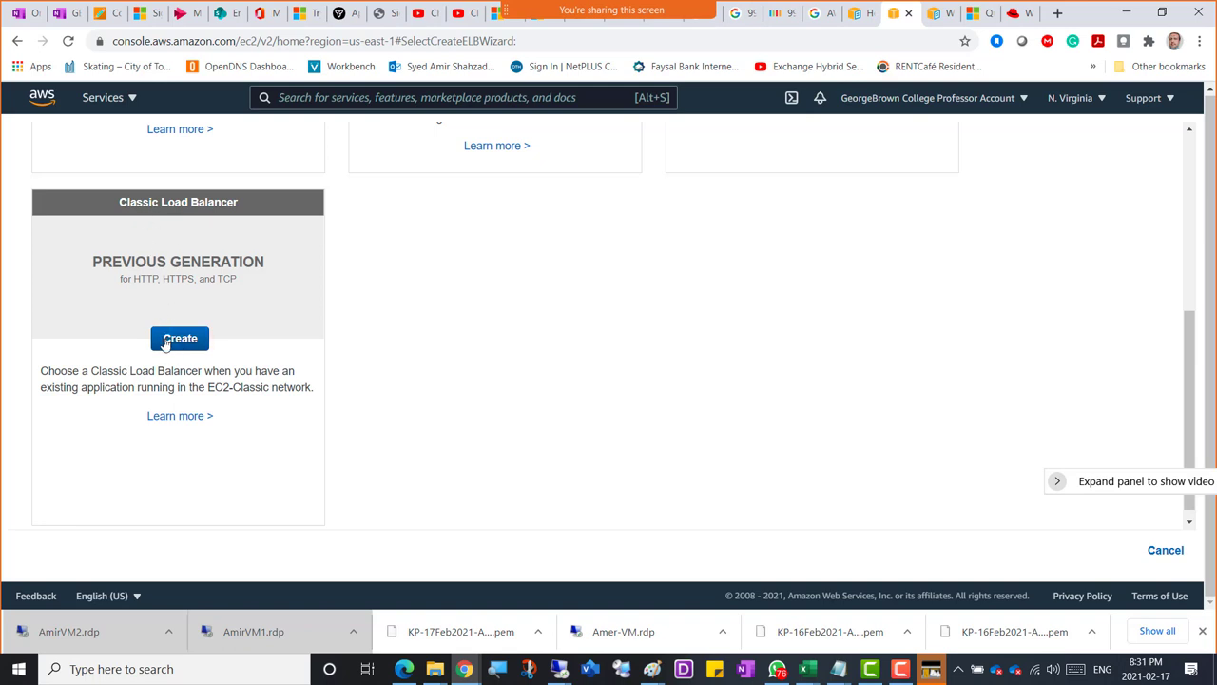
left_click(179, 340)
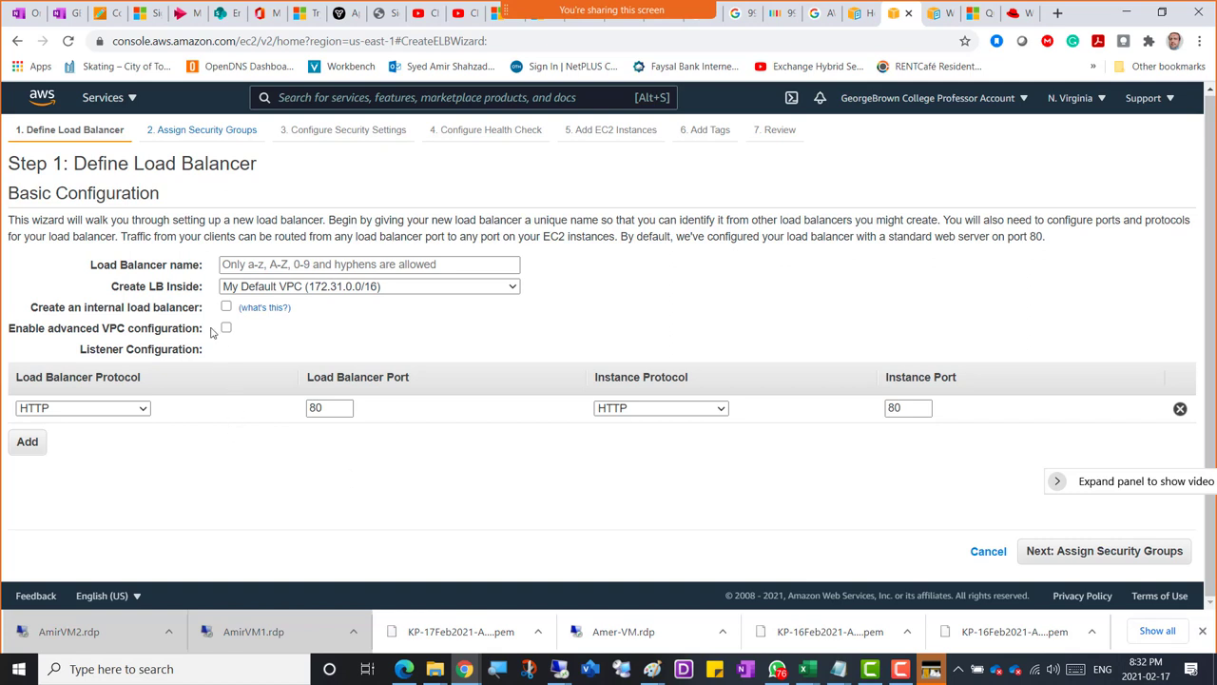
- Enter 'Amir-LoadBalancer' as the load balancer name and proceed to Assign Security Groups
left_click(238, 265)
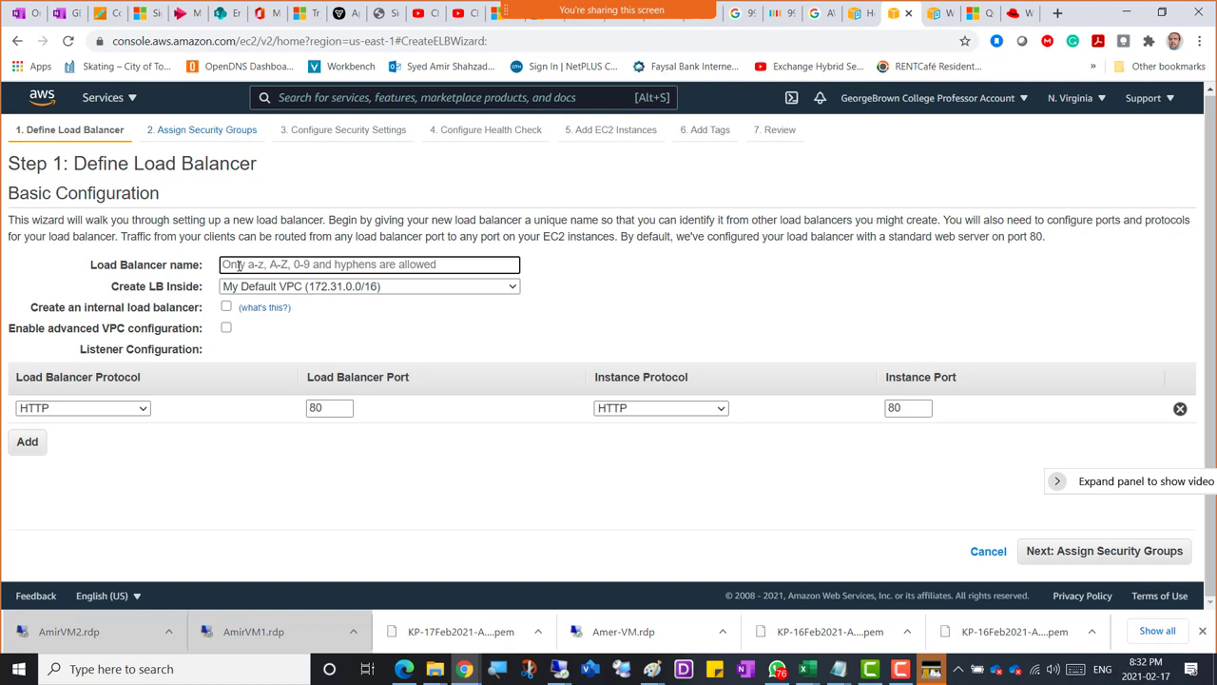
type("Amir-")
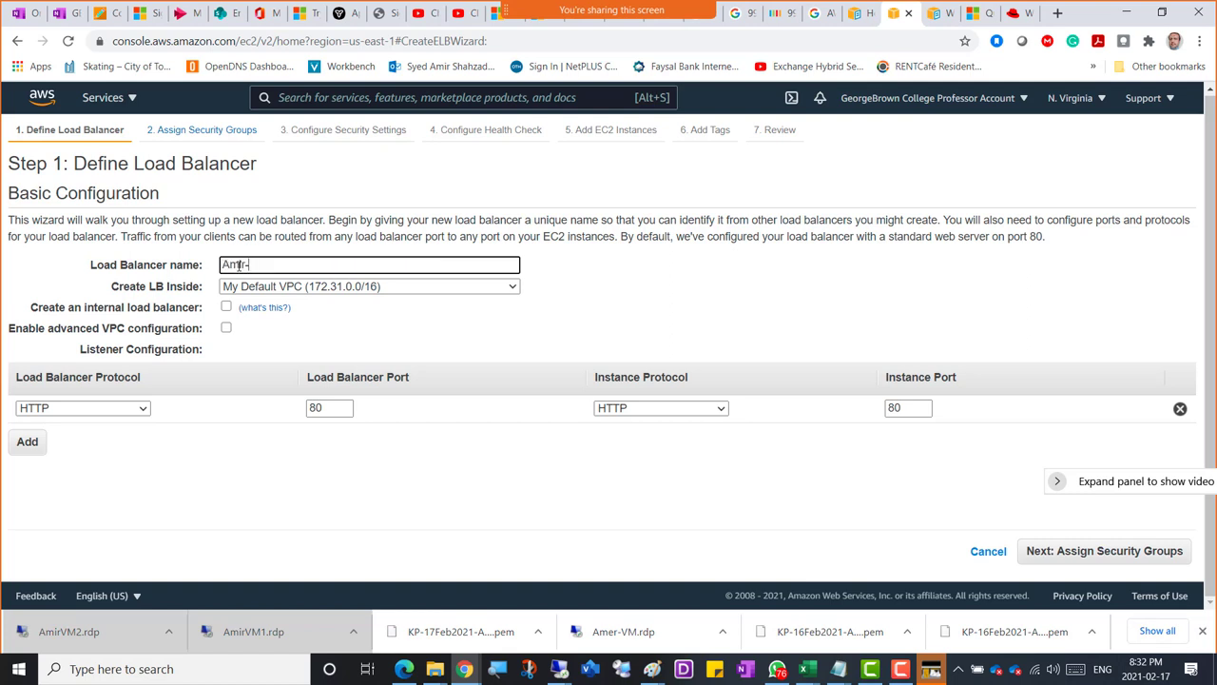
type("LoadBalancer")
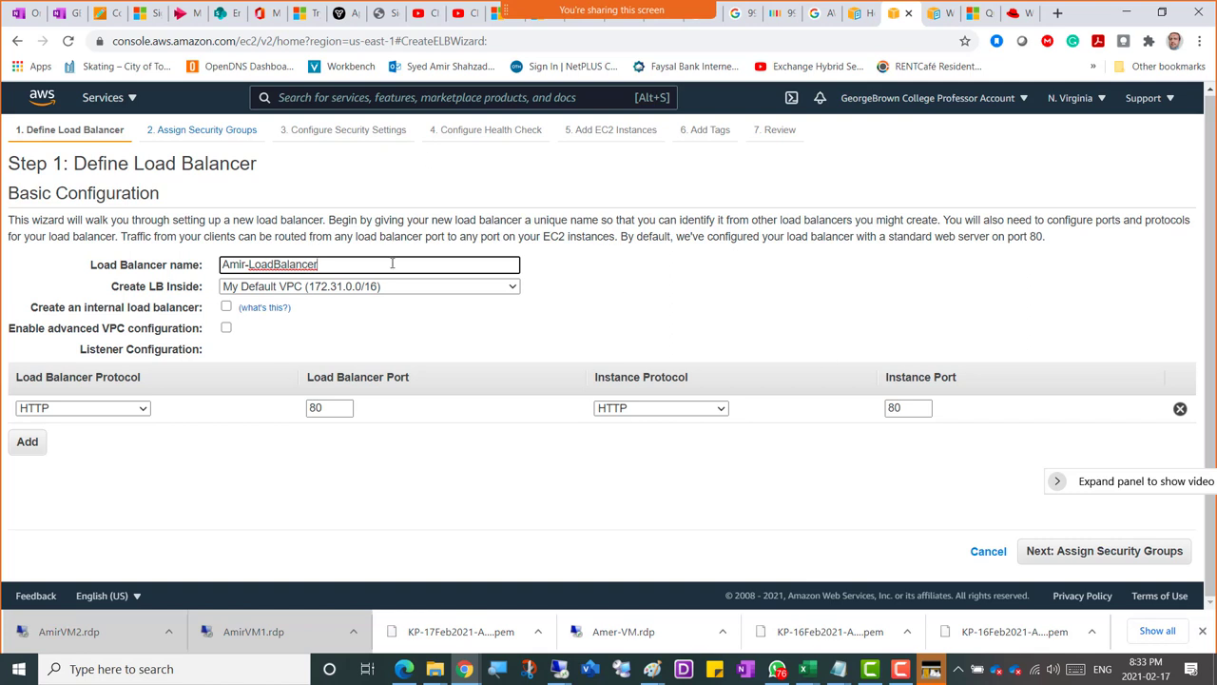
left_click(1134, 555)
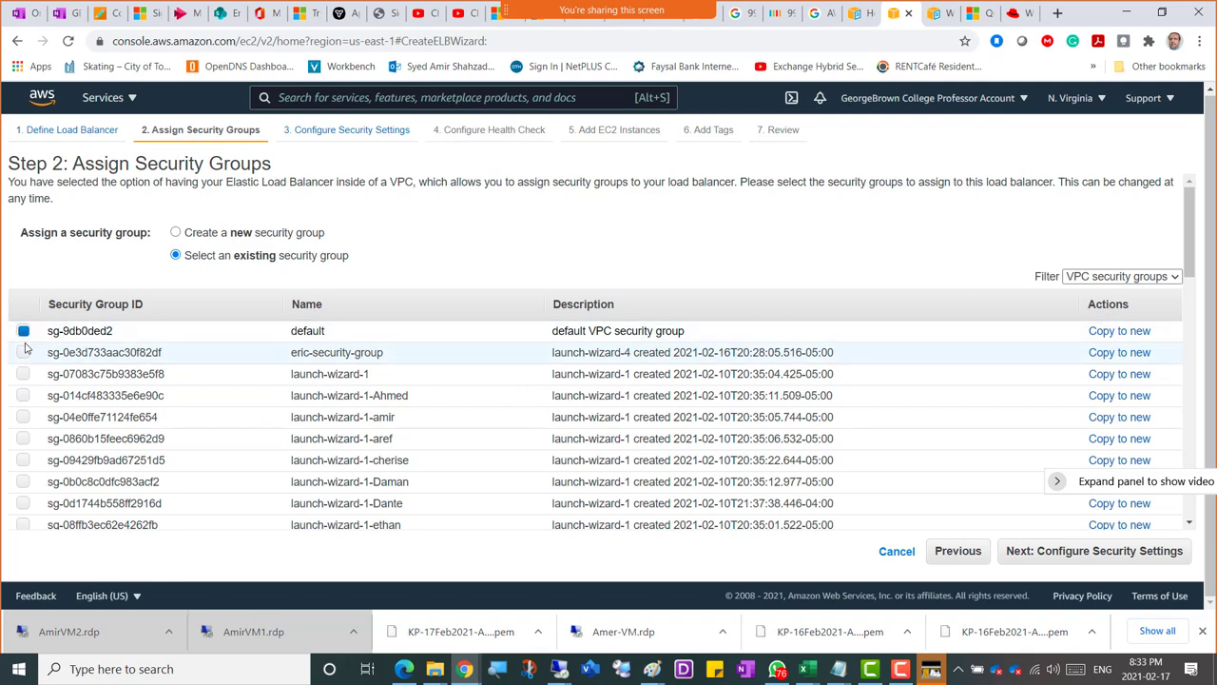
- Swap the default security group for the launch-wizard-5 security group
left_click(23, 333)
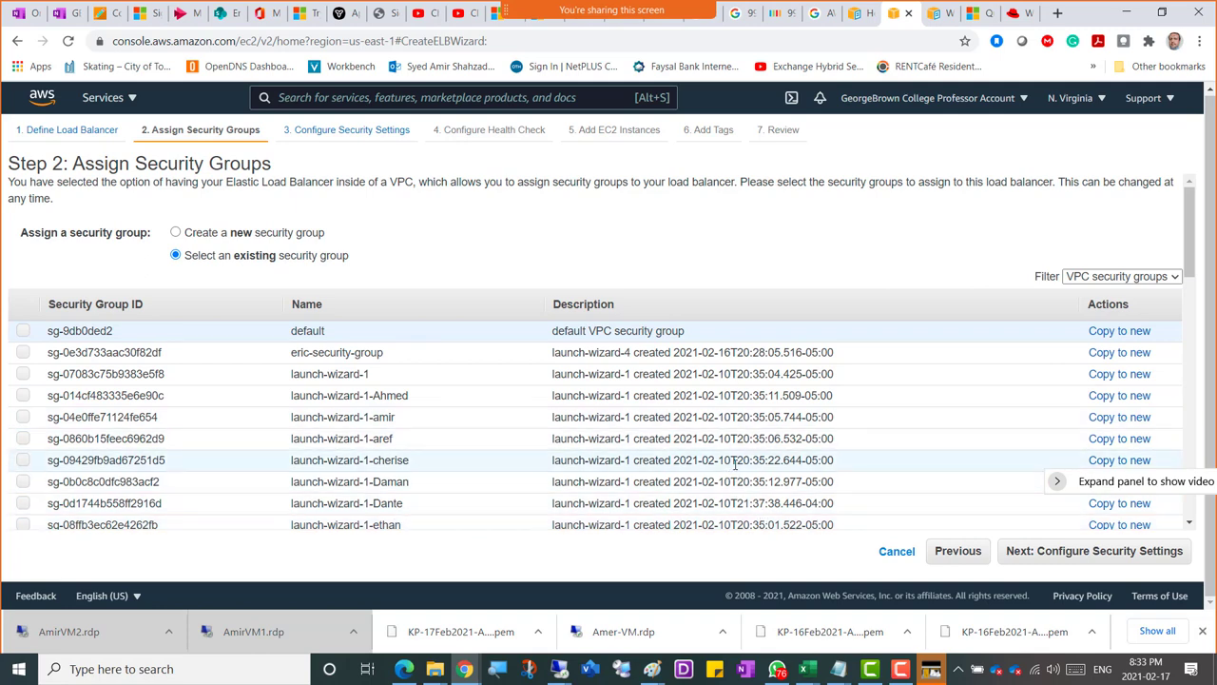
scroll(668, 460, "down", 4)
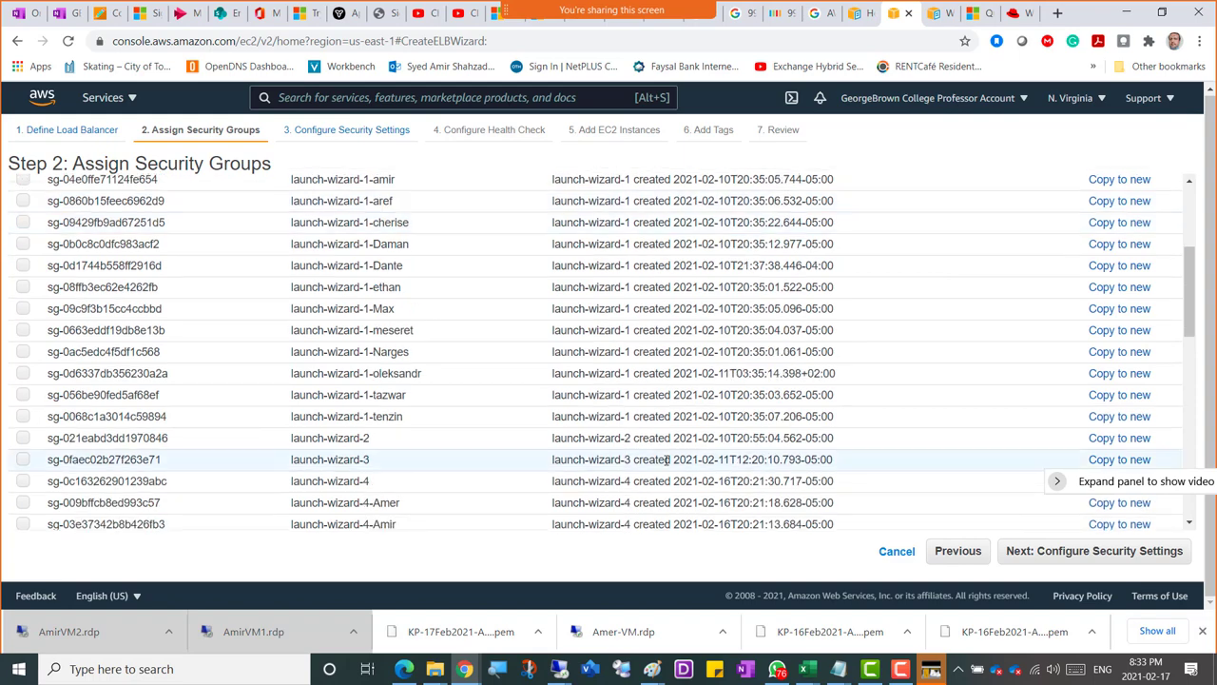
scroll(728, 463, "down", 3)
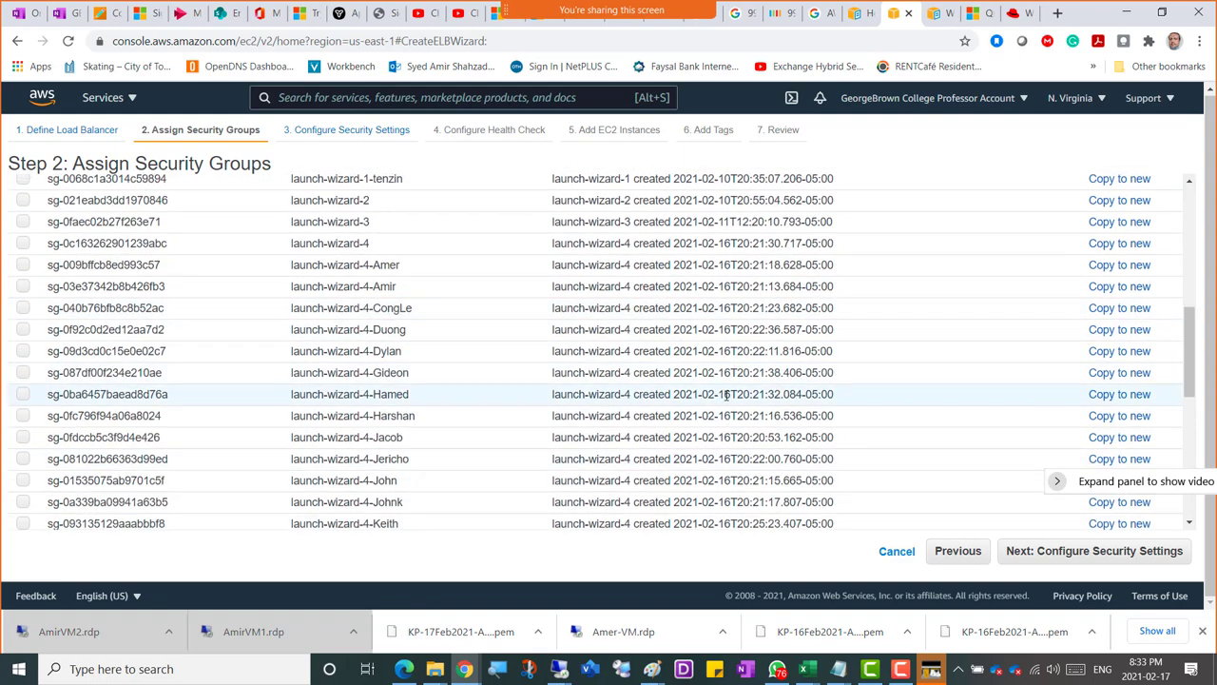
scroll(732, 442, "down", 3)
scroll(733, 441, "down", 2)
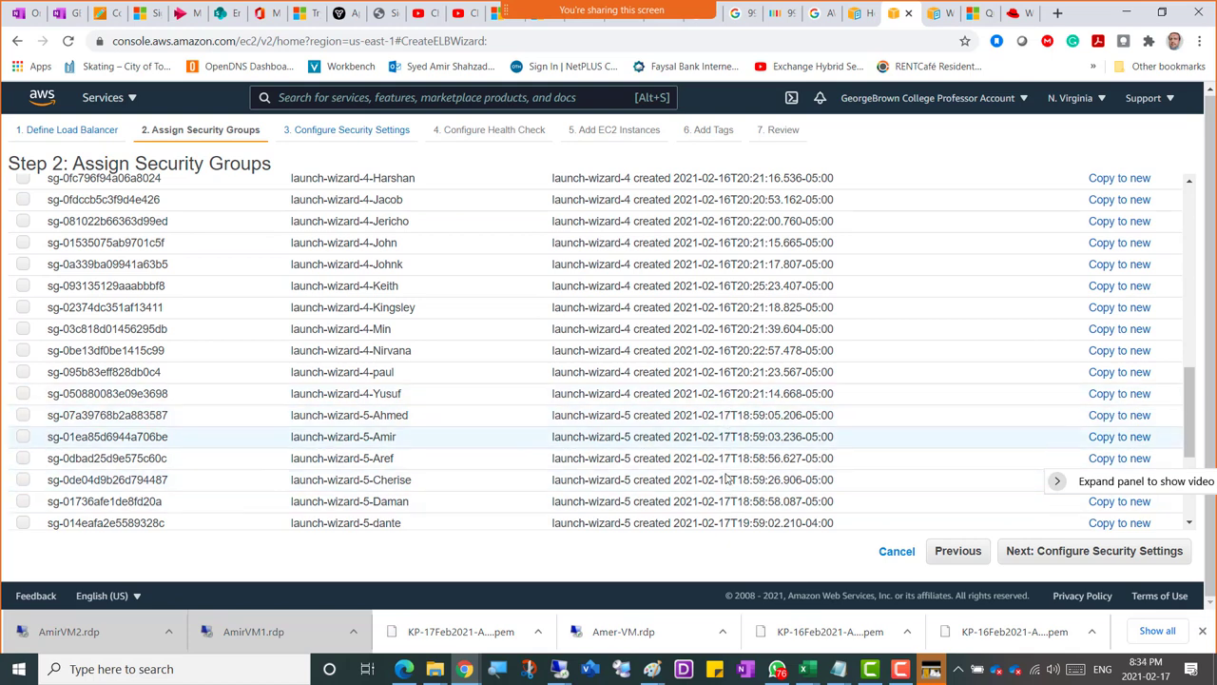
scroll(730, 466, "down", 2)
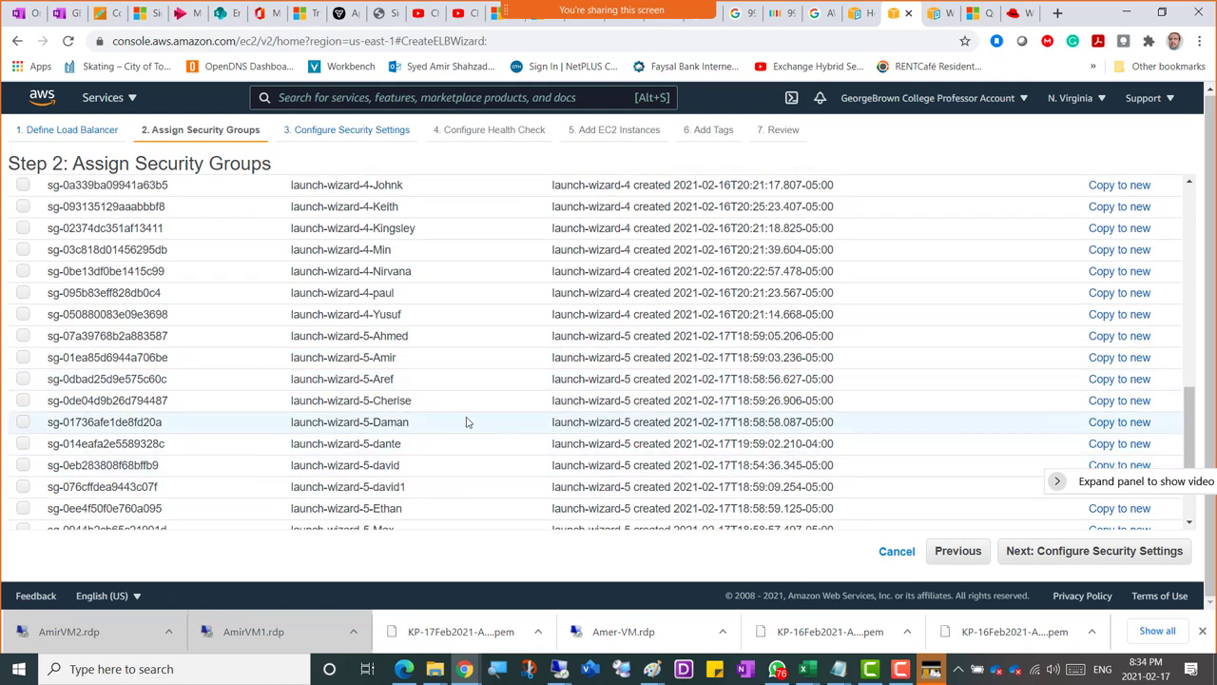
left_click(22, 358)
- Review the security group list, then go back to Step 1: Define Load Balancer
scroll(423, 441, "down", 3)
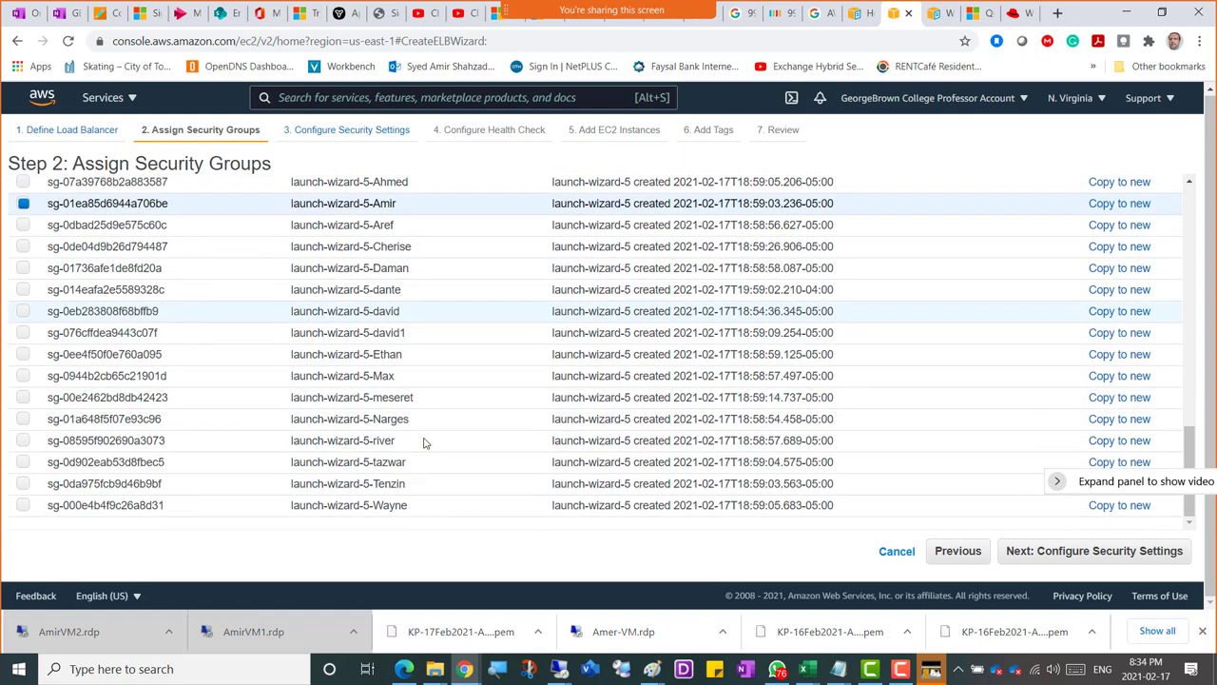
scroll(426, 443, "up", 10)
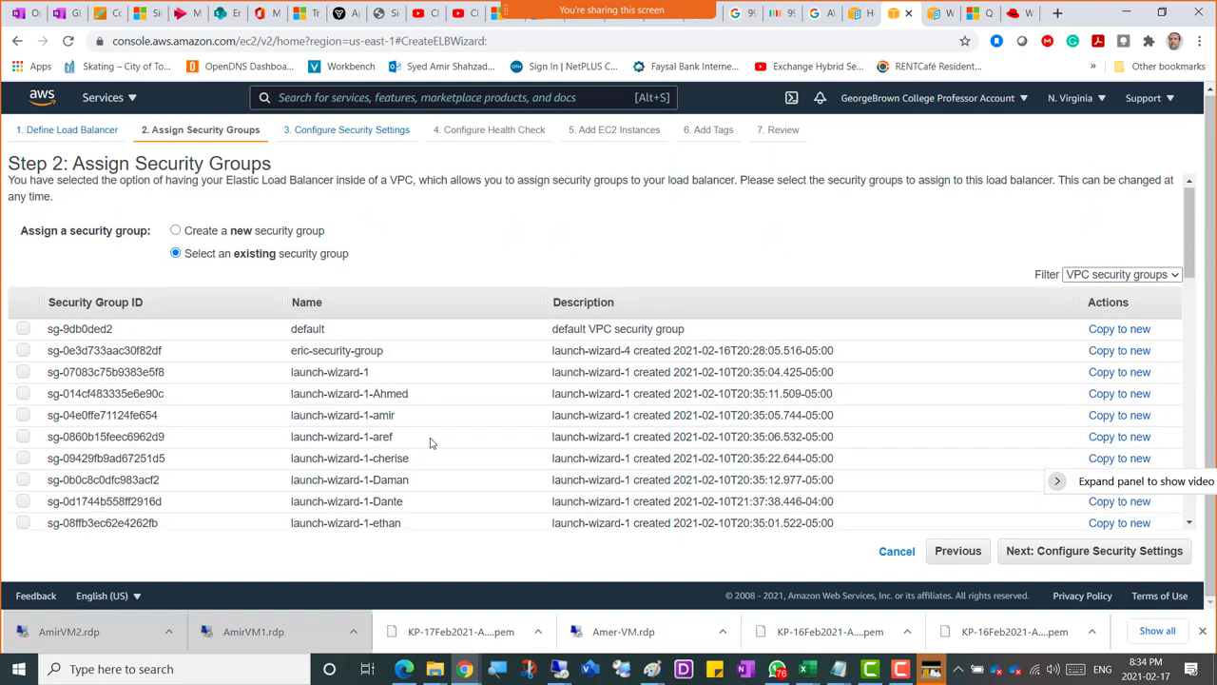
scroll(430, 444, "down", 8)
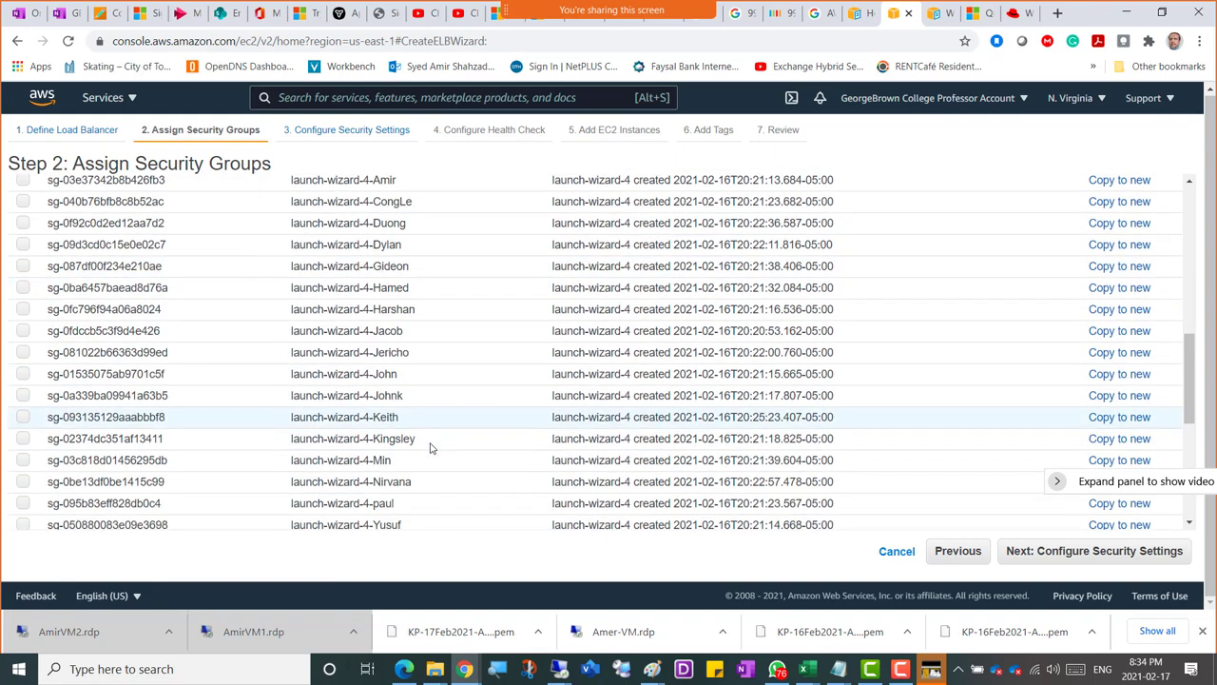
scroll(430, 448, "down", 3)
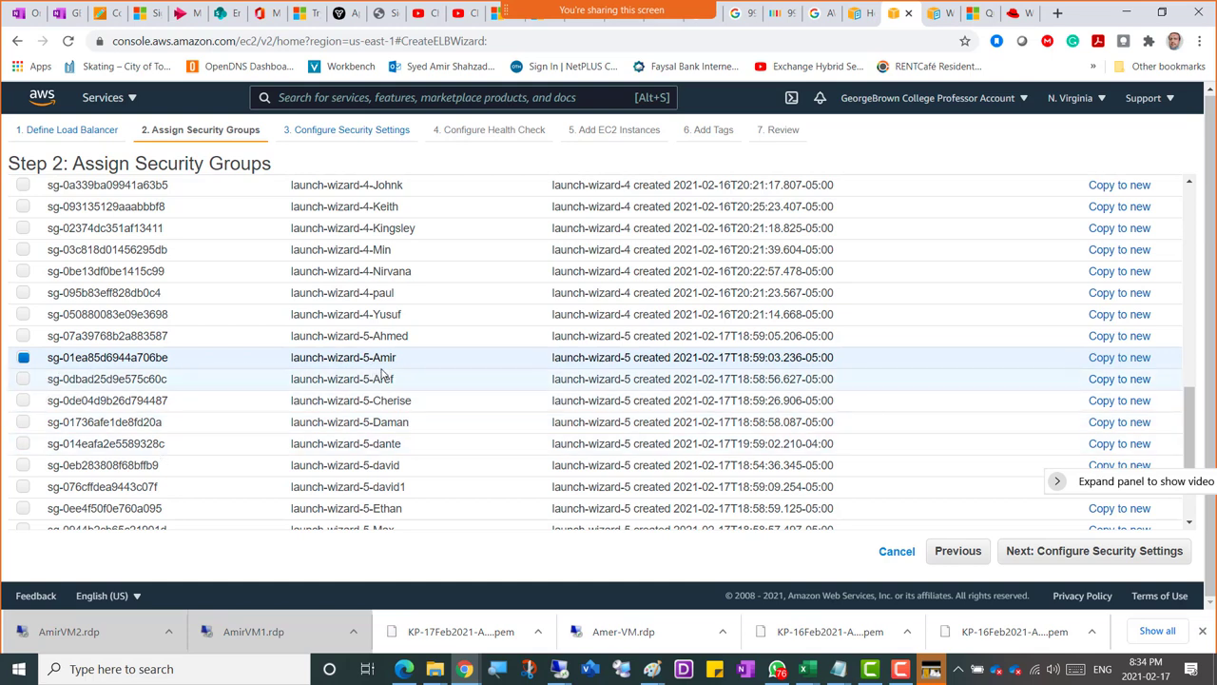
left_click(965, 559)
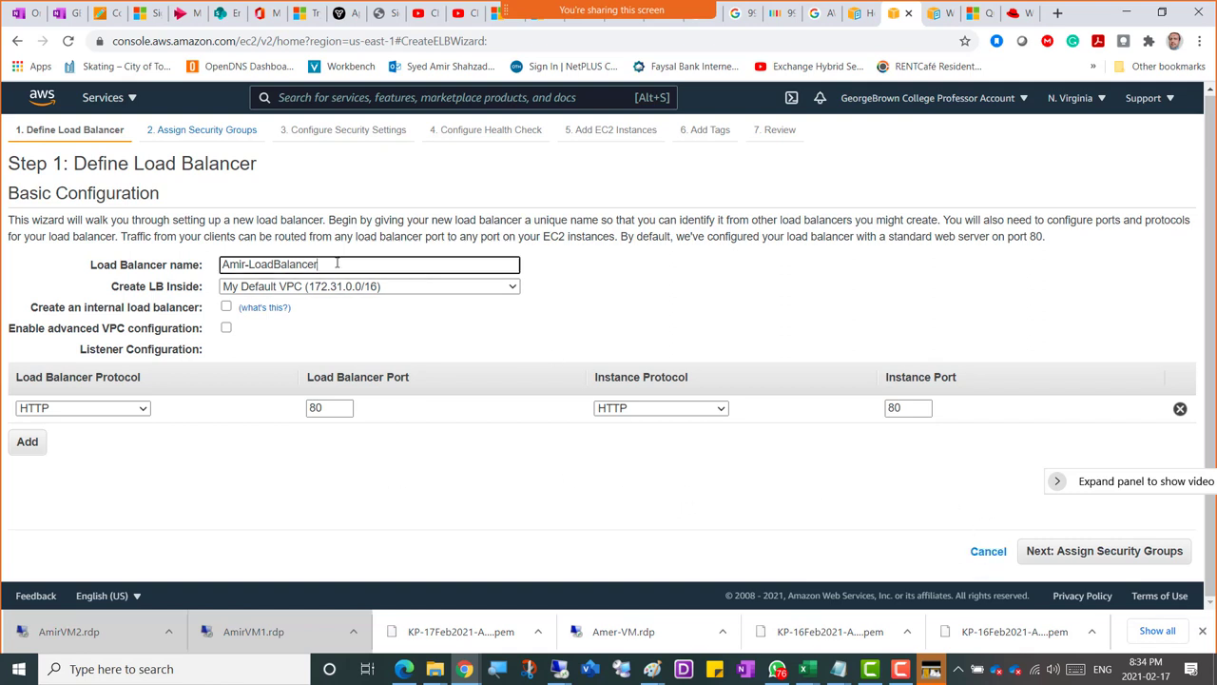
- Select the entered name 'Amir-LoadBalancer' and cancel the current load balancer wizard
left_click_drag(353, 266, 173, 266)
key("ctrl+c")
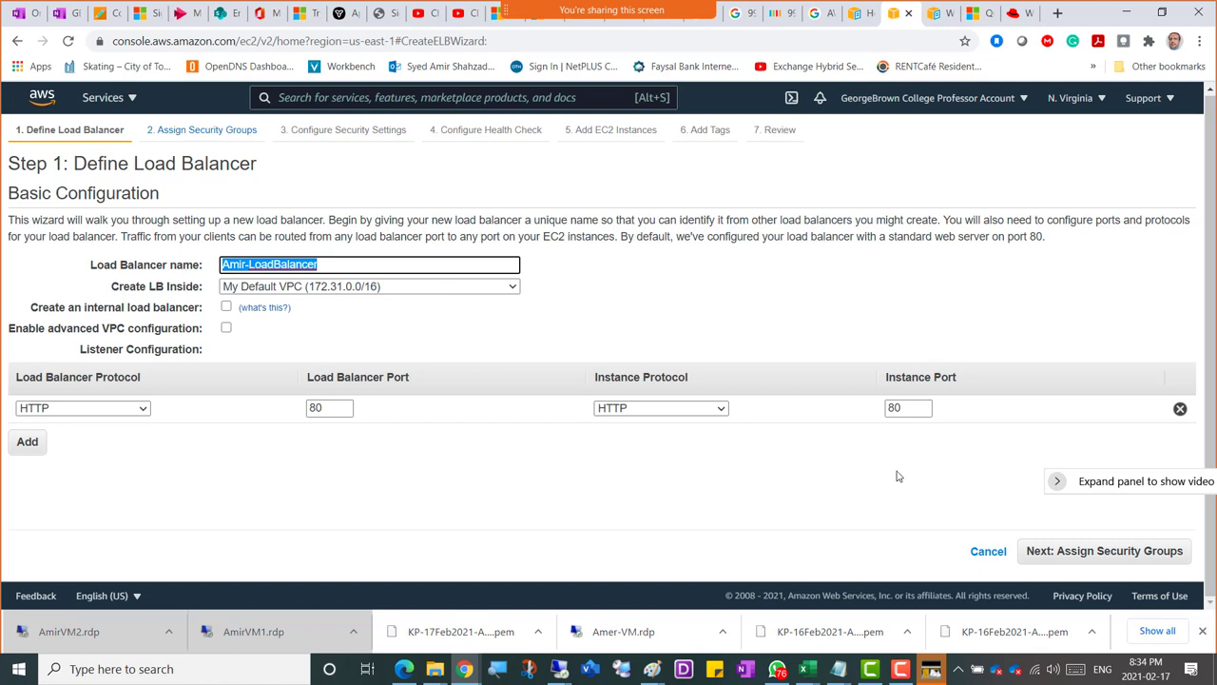
left_click(988, 556)
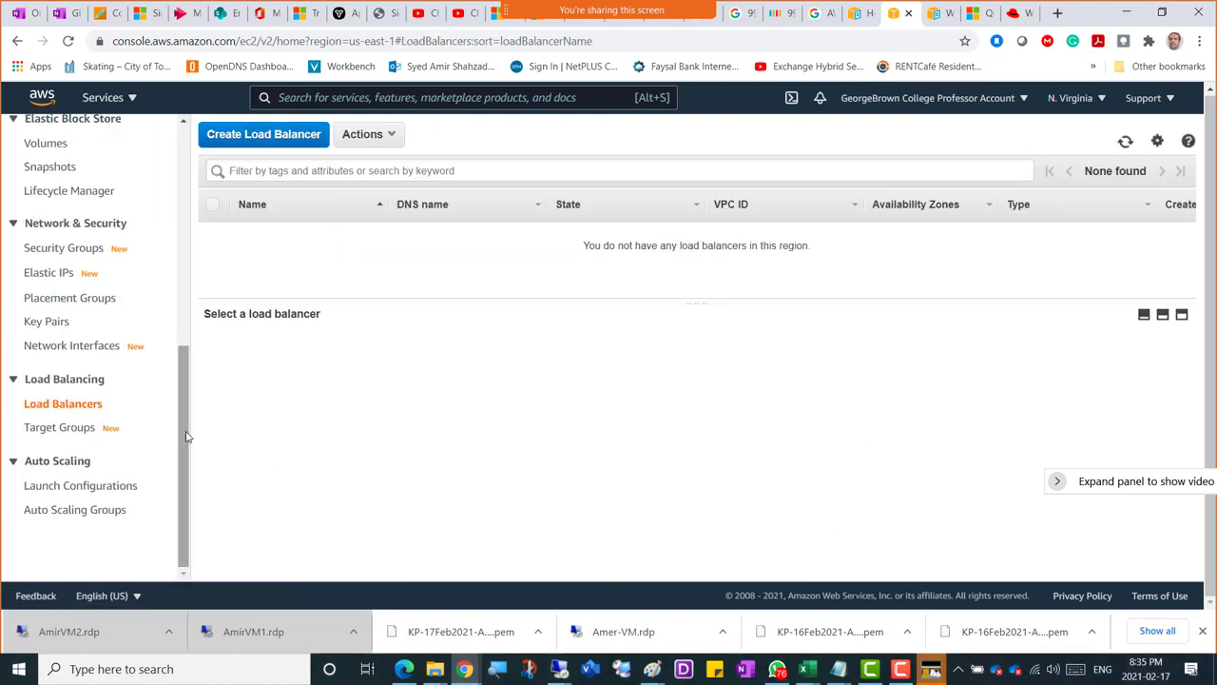
left_click_drag(184, 436, 184, 216)
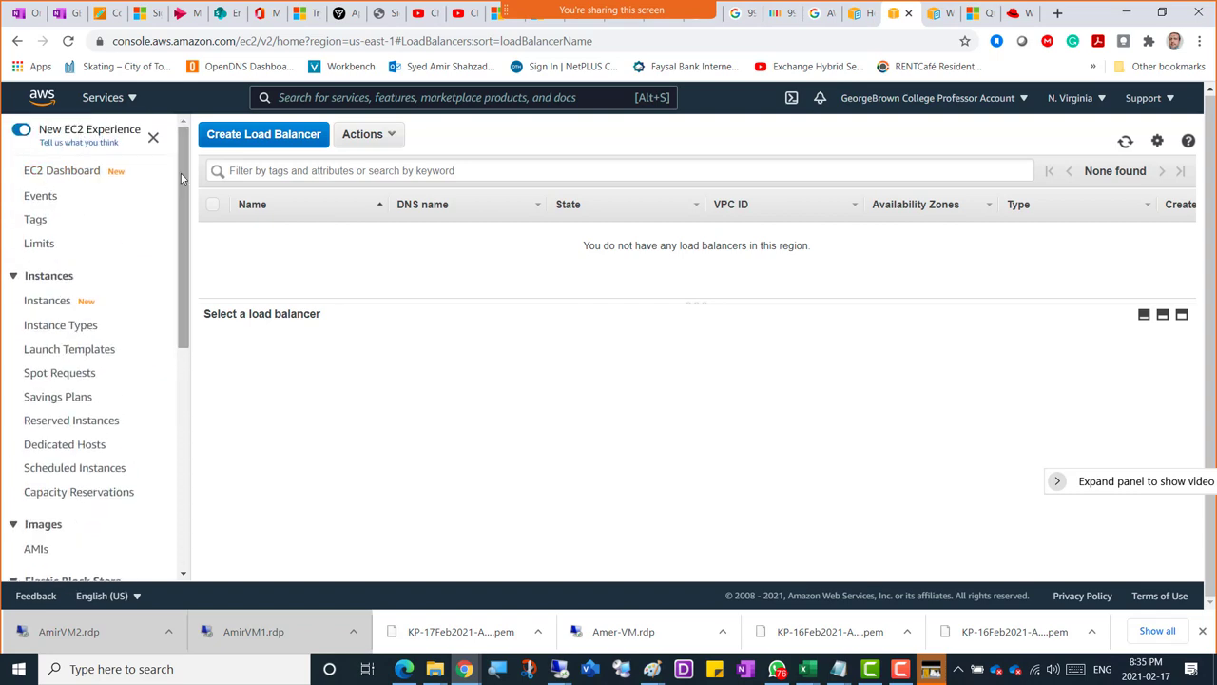
left_click_drag(184, 236, 186, 464)
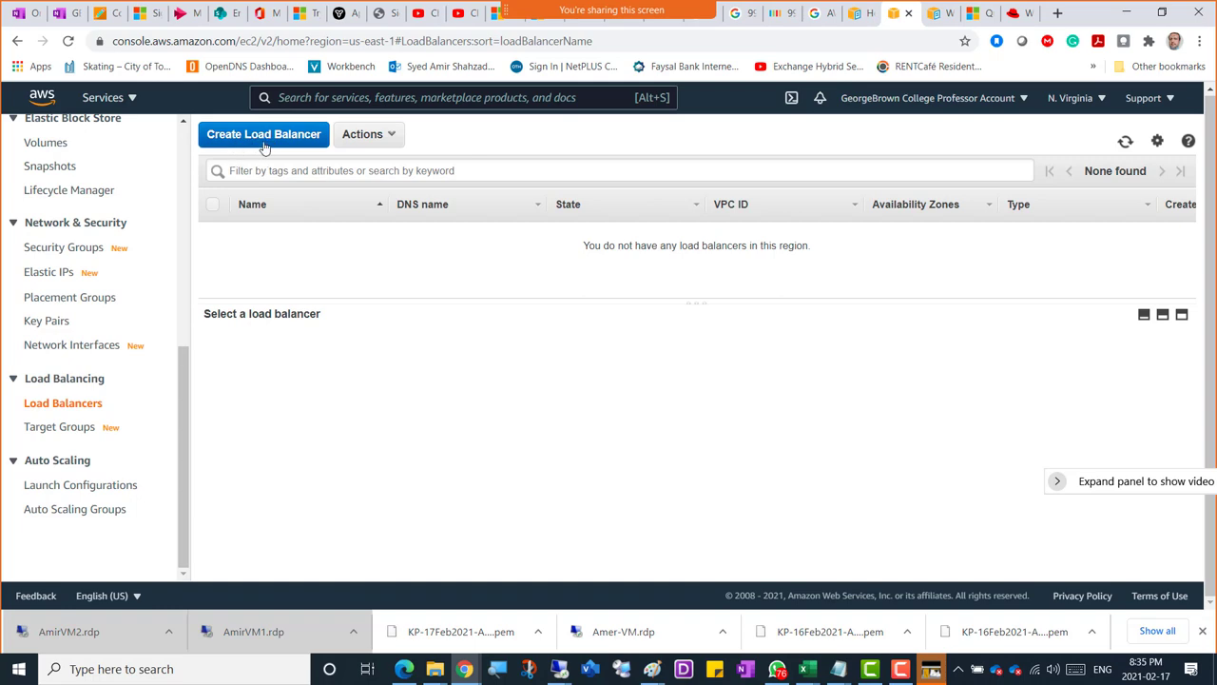
- Begin a new Classic Load Balancer via Create Load Balancer, ready to enter its name
left_click(252, 136)
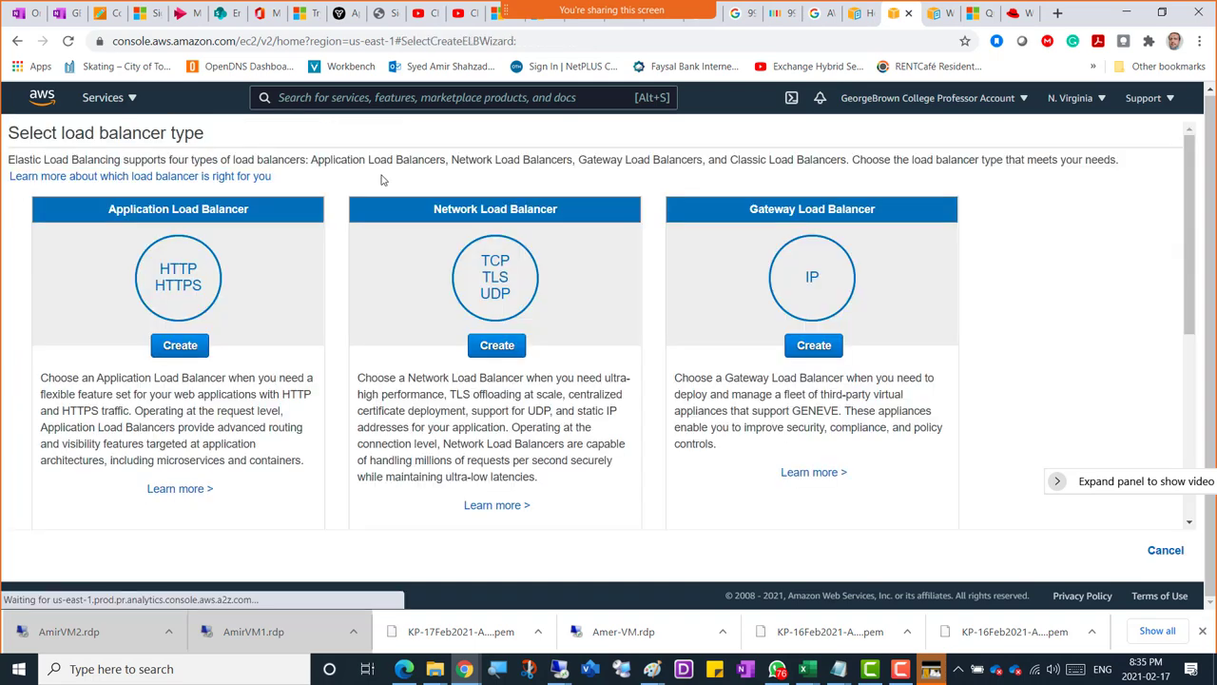
scroll(313, 357, "down", 3)
scroll(310, 357, "down", 2)
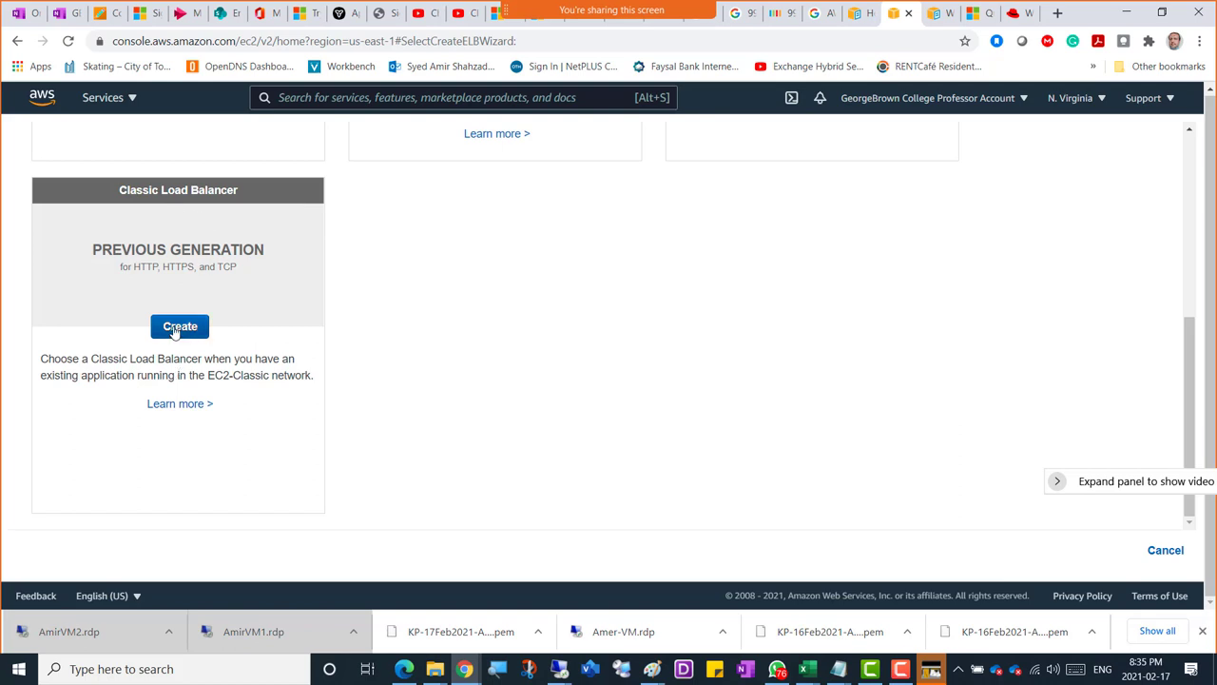
left_click(180, 326)
left_click(349, 265)
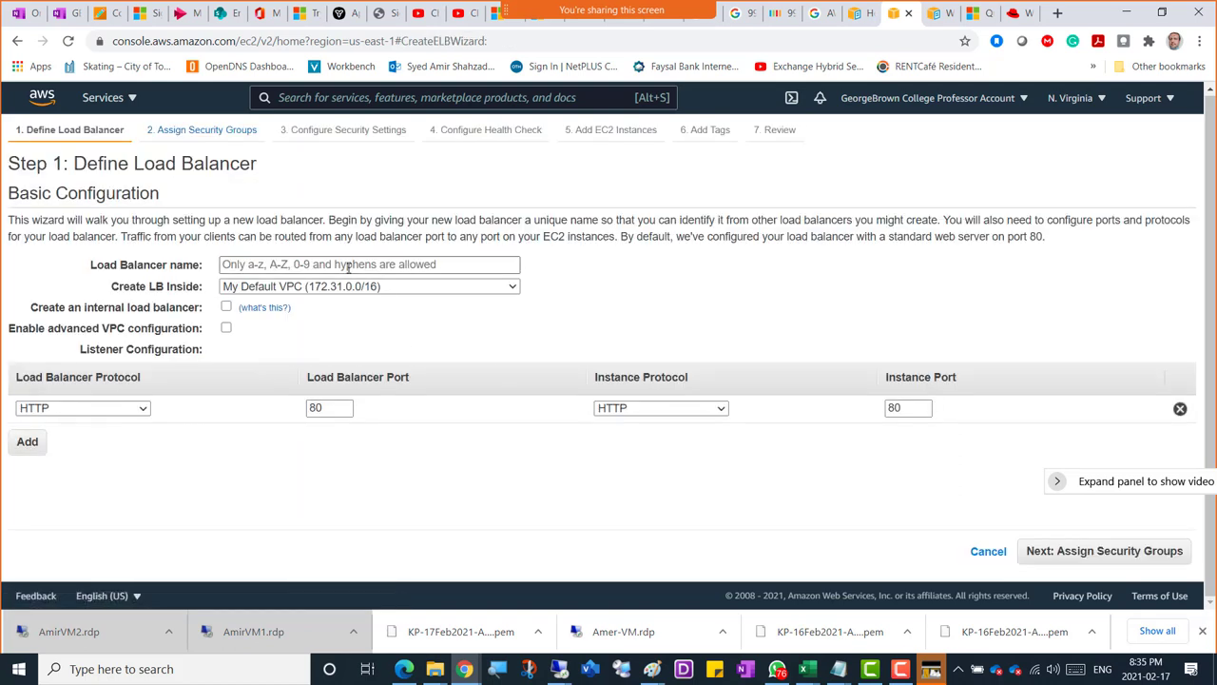
- Paste 'Amir-LoadBalancer' as the name and continue to Assign Security Groups
key("ctrl+v")
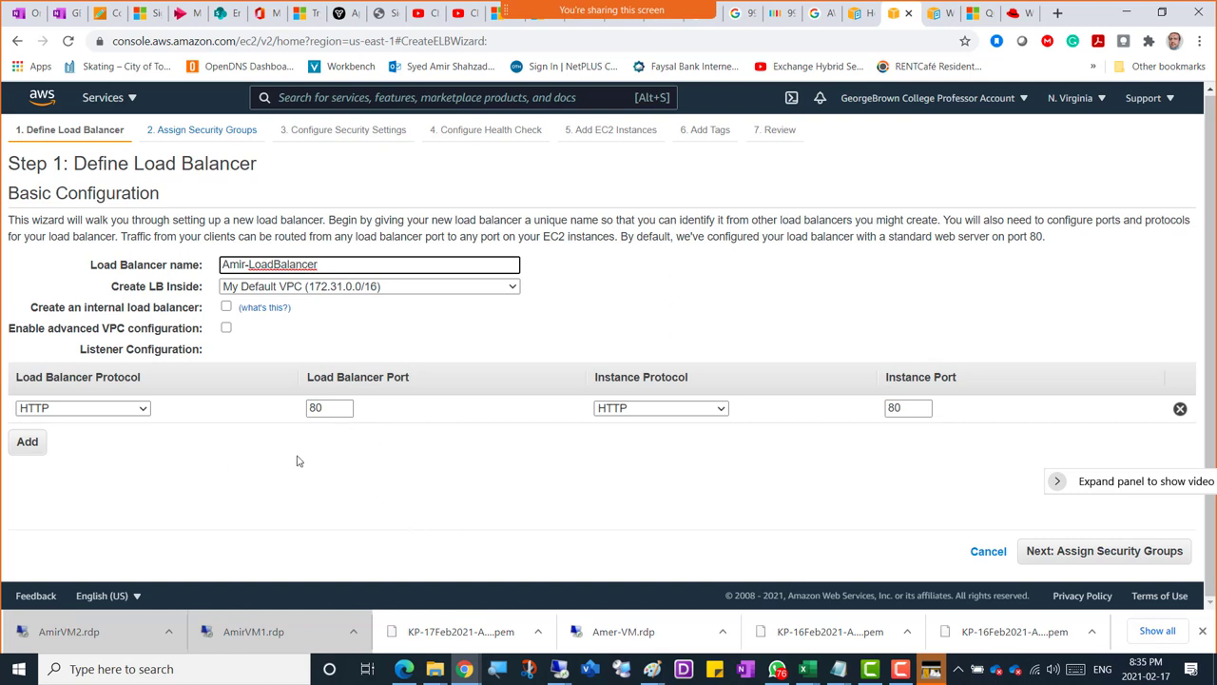
left_click(1137, 560)
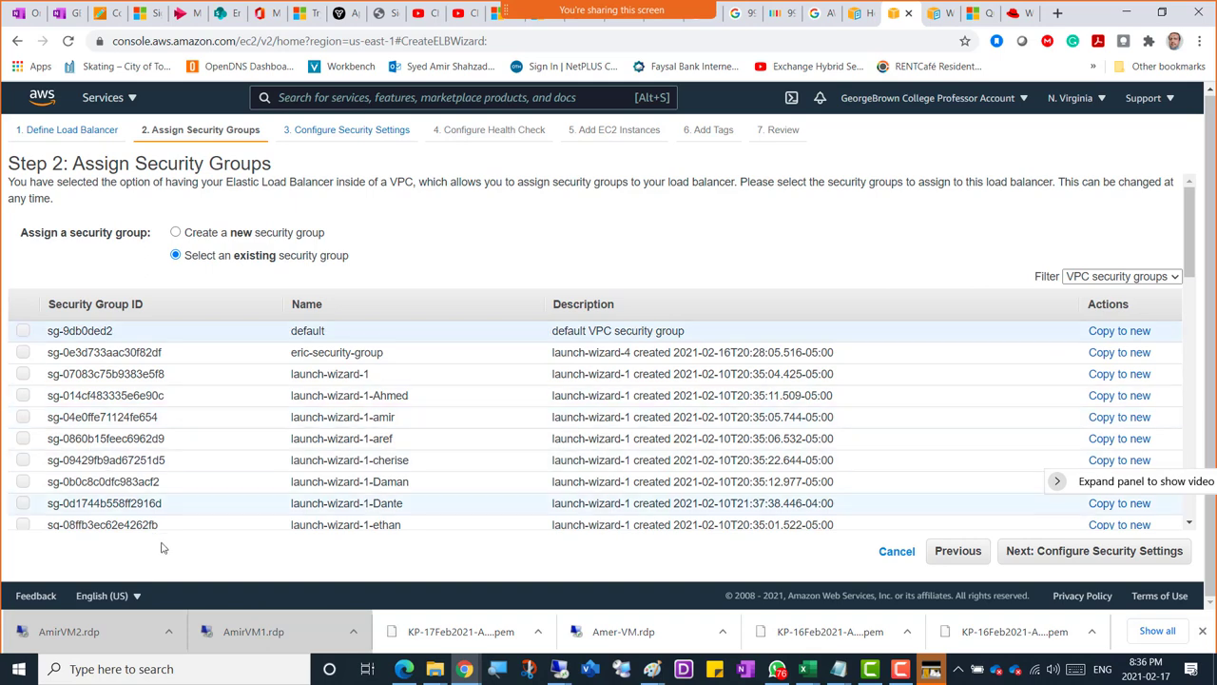
- Tick launch-wizard-5-Amir, then advance past security settings to Configure Health Check
scroll(708, 464, "down", 1)
scroll(708, 464, "down", 7)
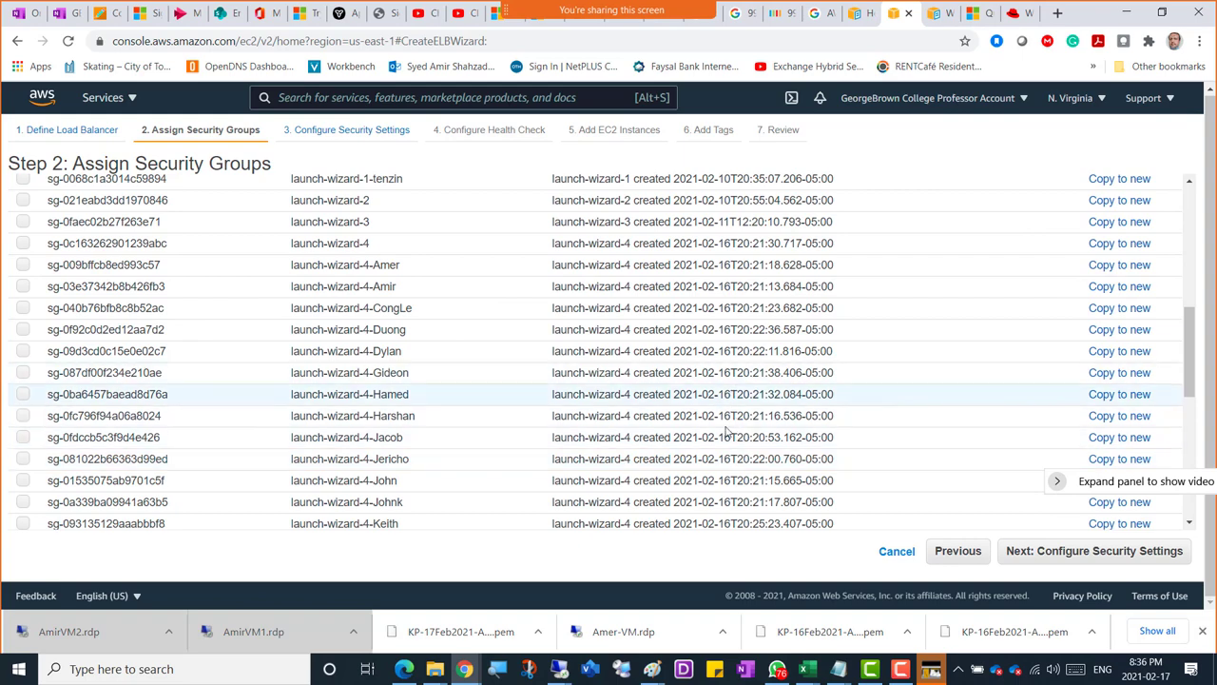
scroll(728, 394, "down", 5)
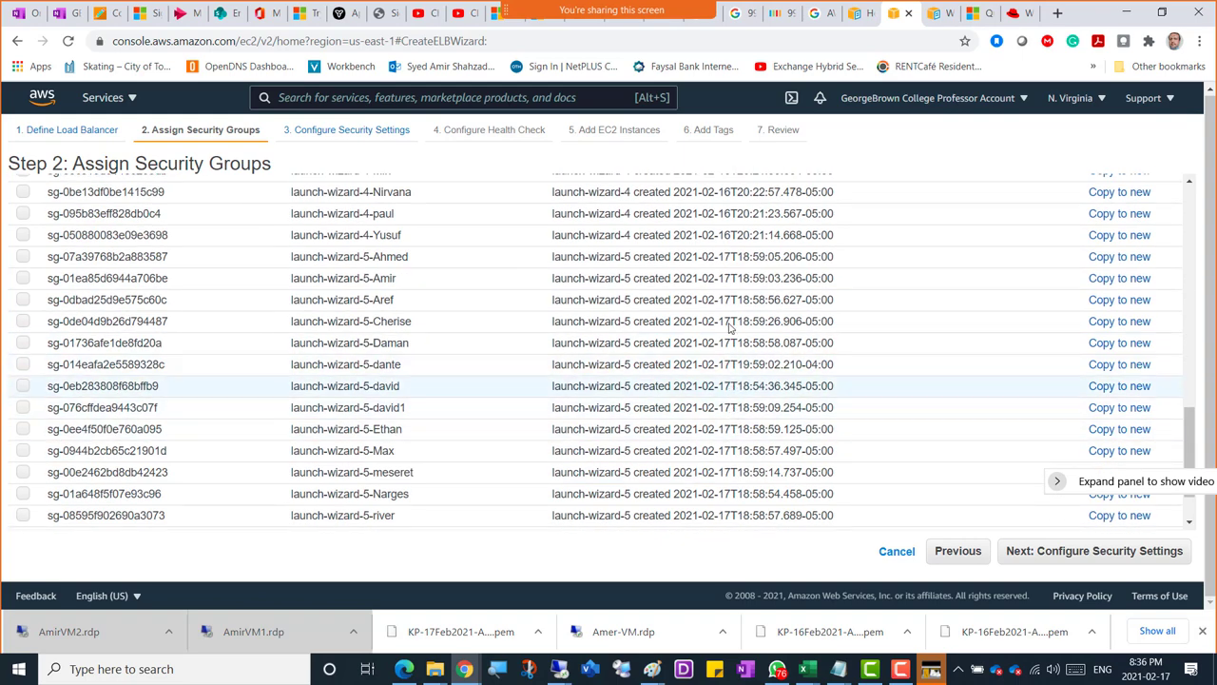
left_click(23, 279)
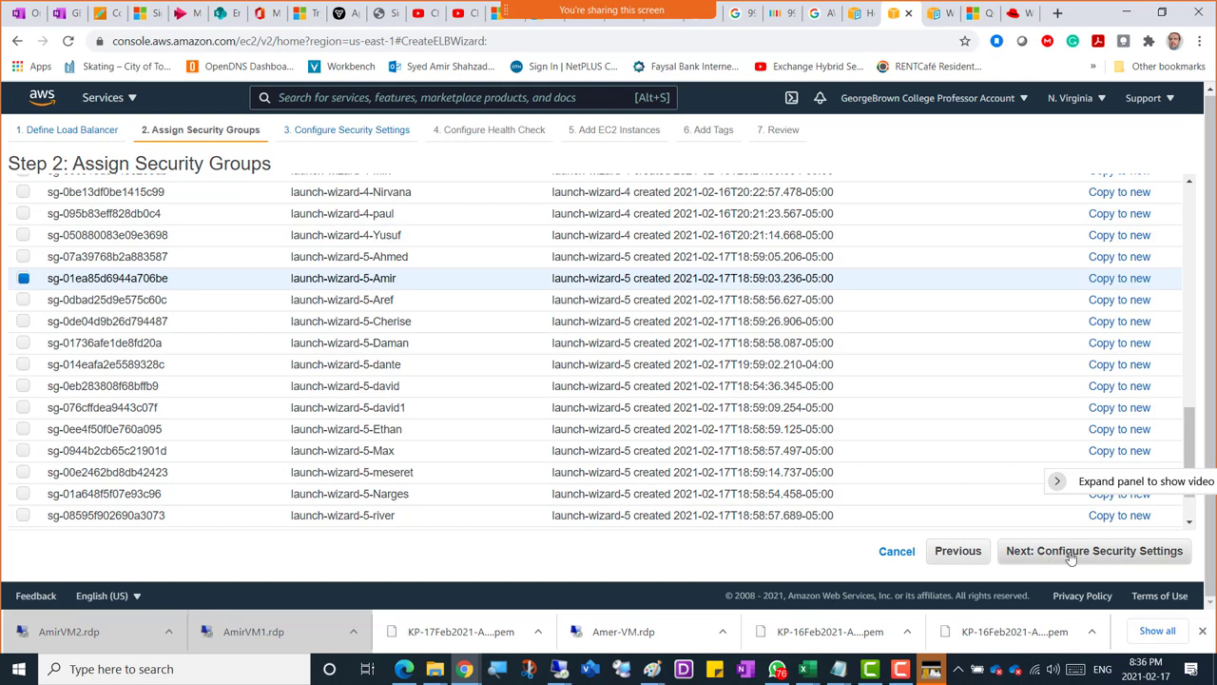
left_click(1121, 558)
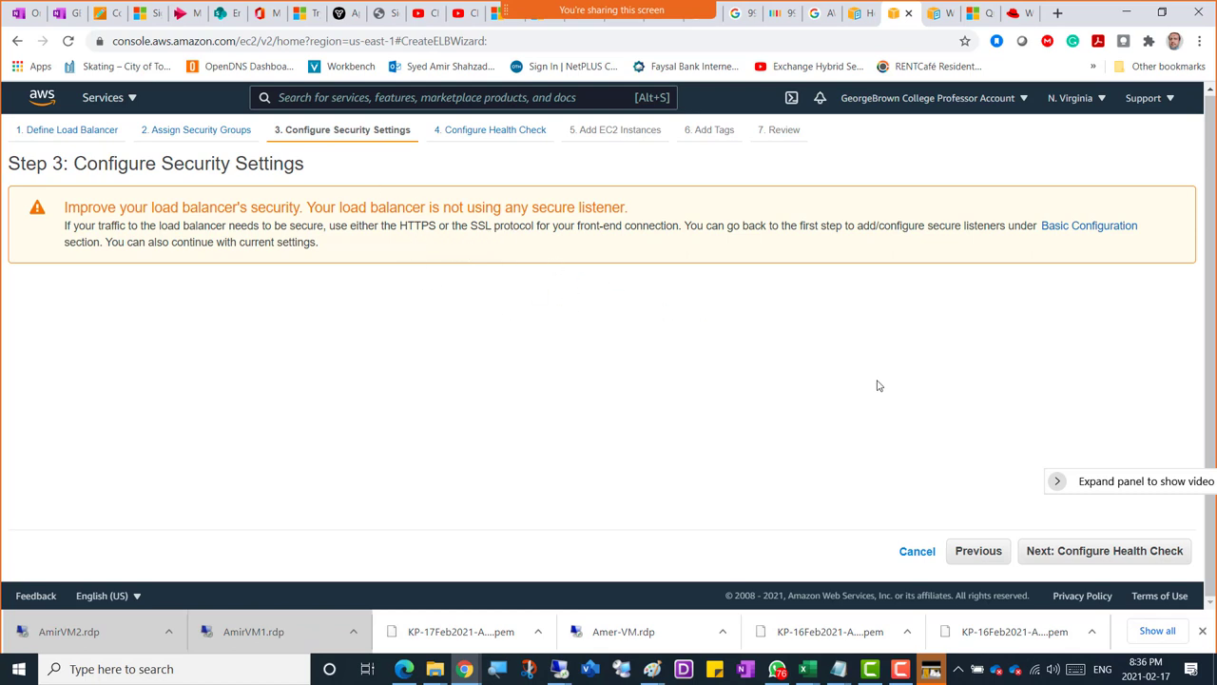
left_click(1141, 557)
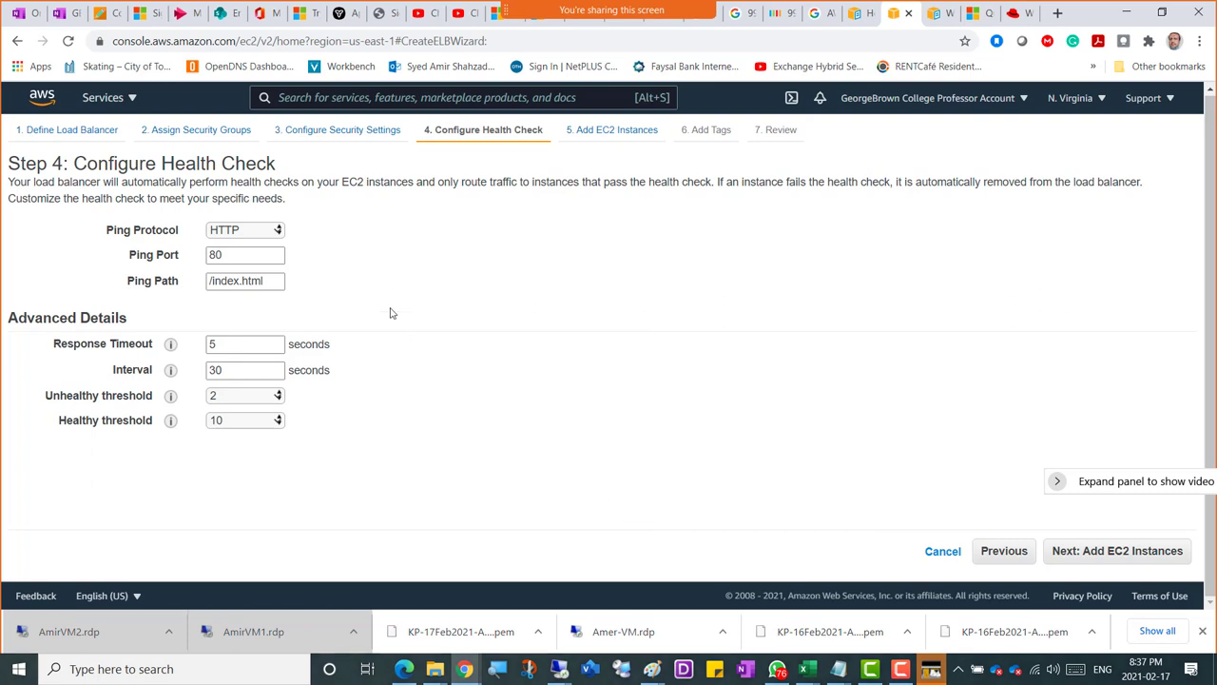
left_click_drag(270, 280, 245, 280)
left_click(270, 282)
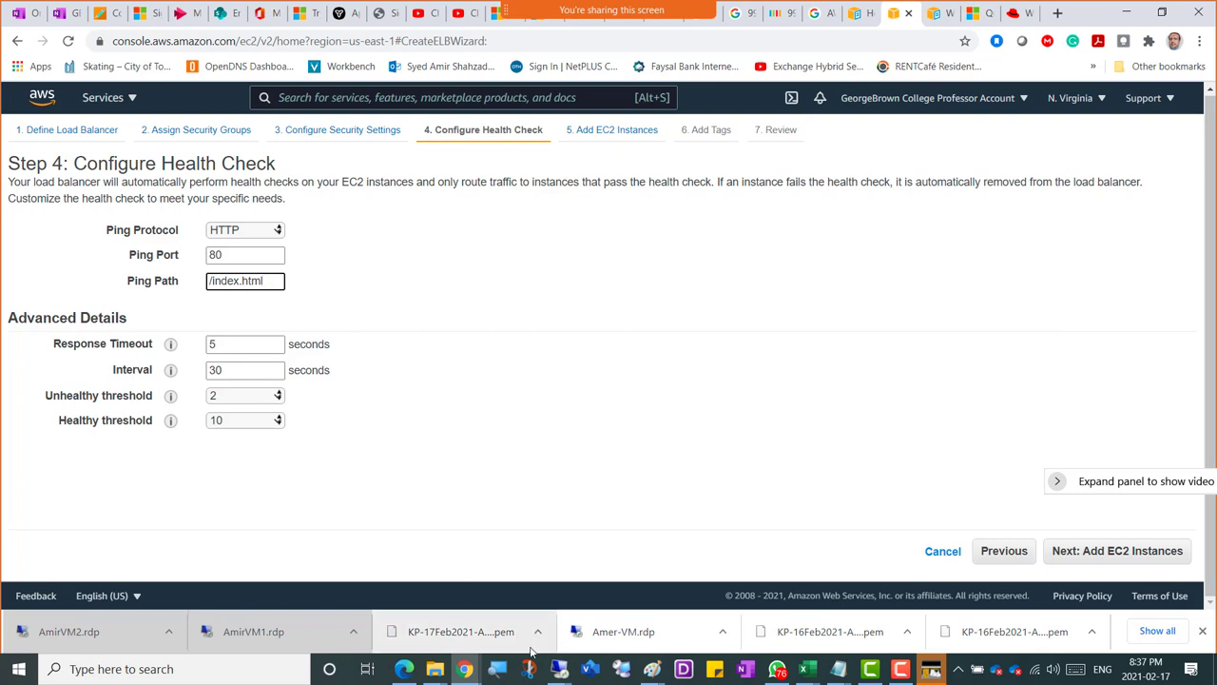
- Bring up the AmirVM1 remote session full screen and look over its wwwroot web files
mouse_move(556, 671)
left_click(520, 599)
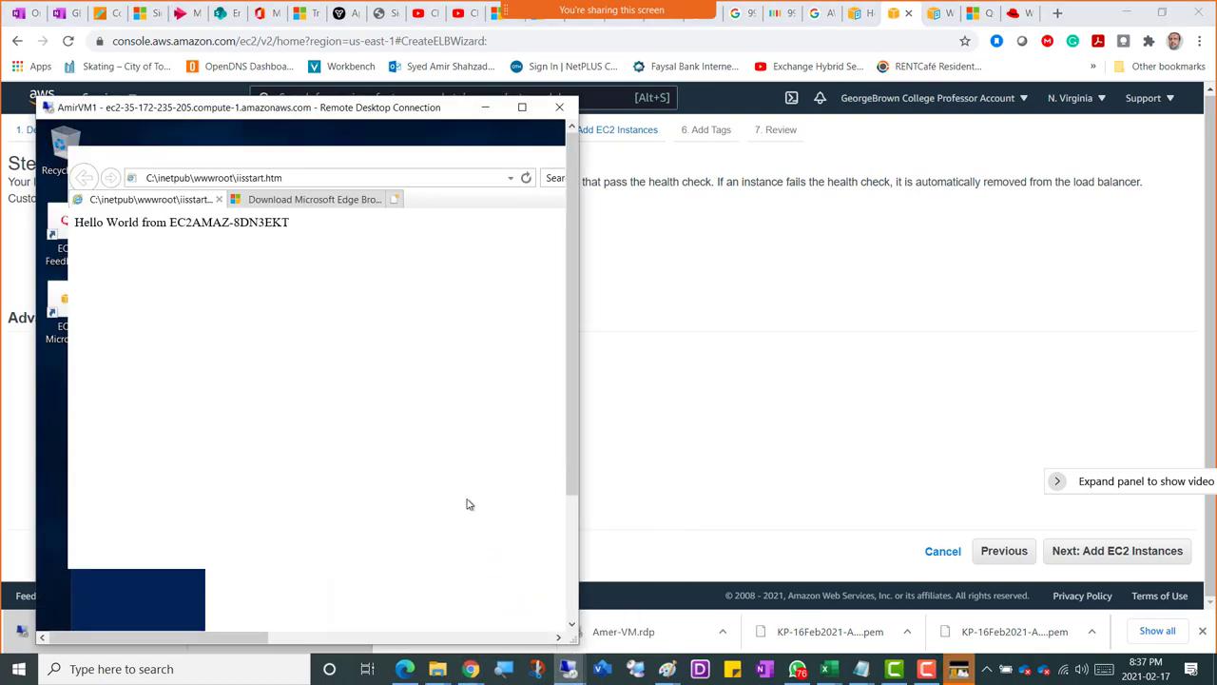
left_click(522, 106)
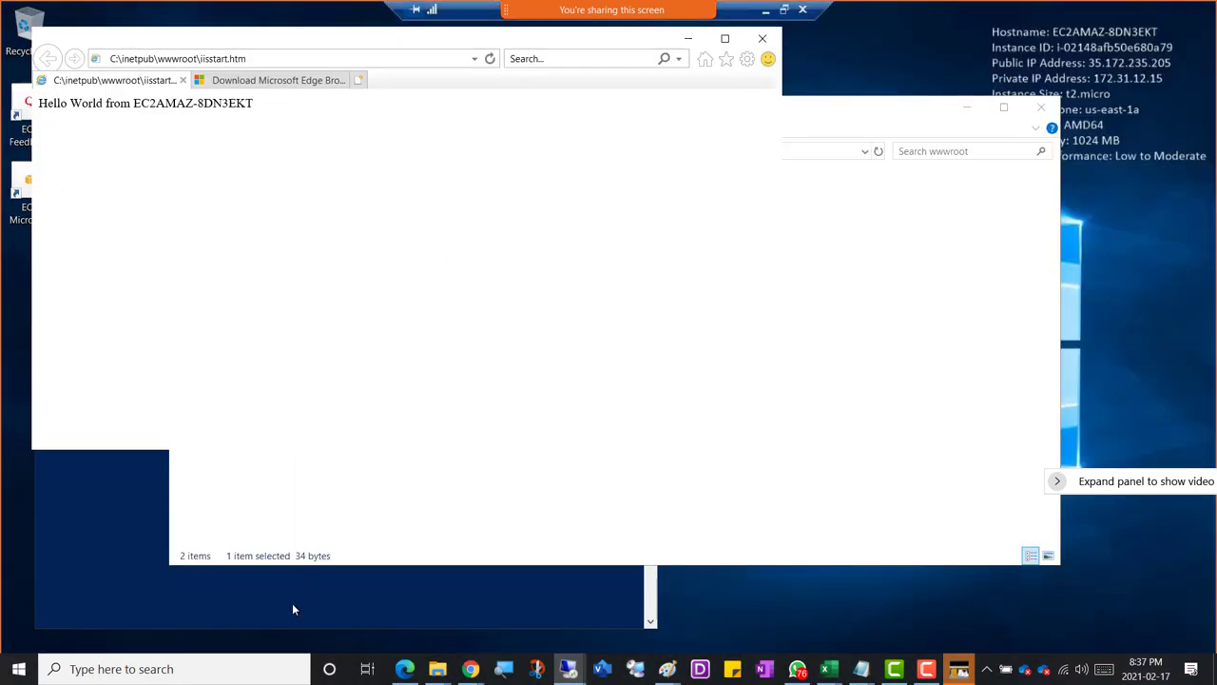
left_click(187, 669)
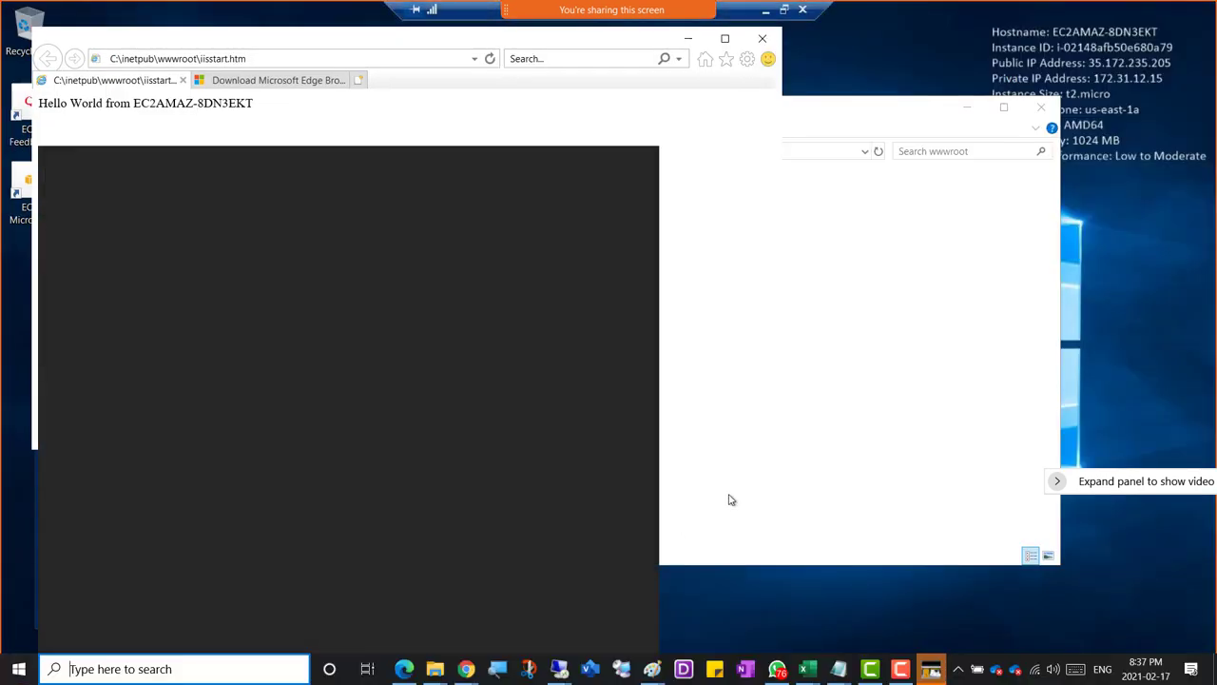
left_click(643, 501)
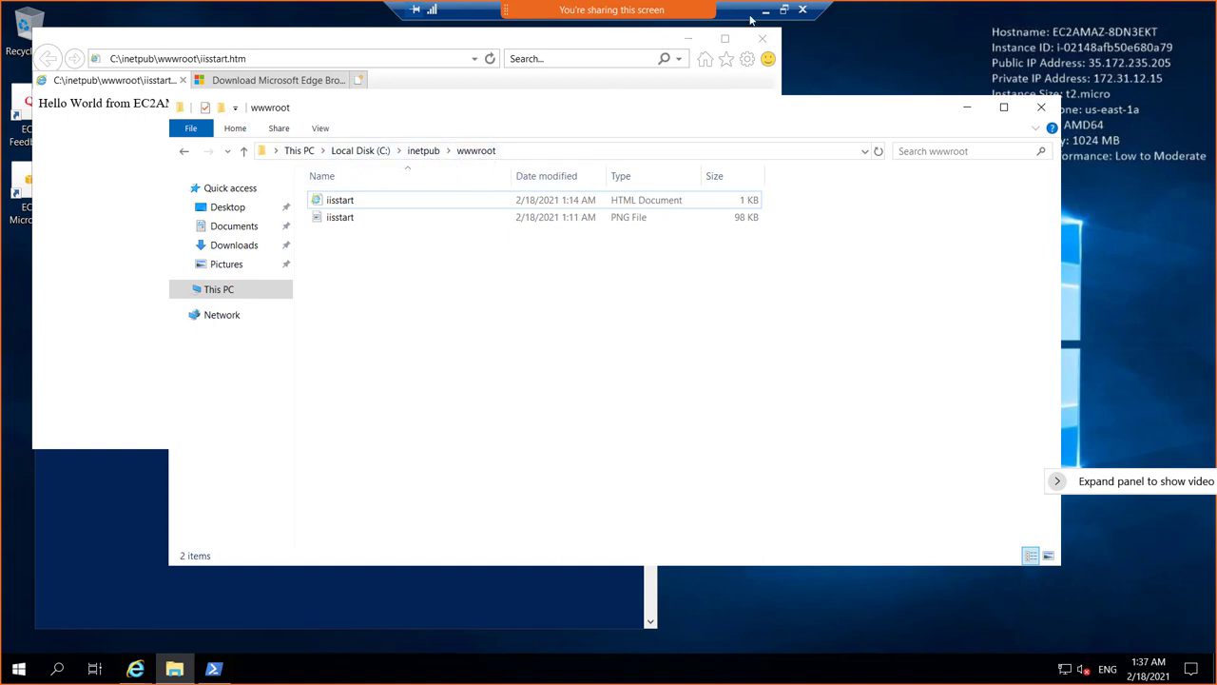
left_click(784, 9)
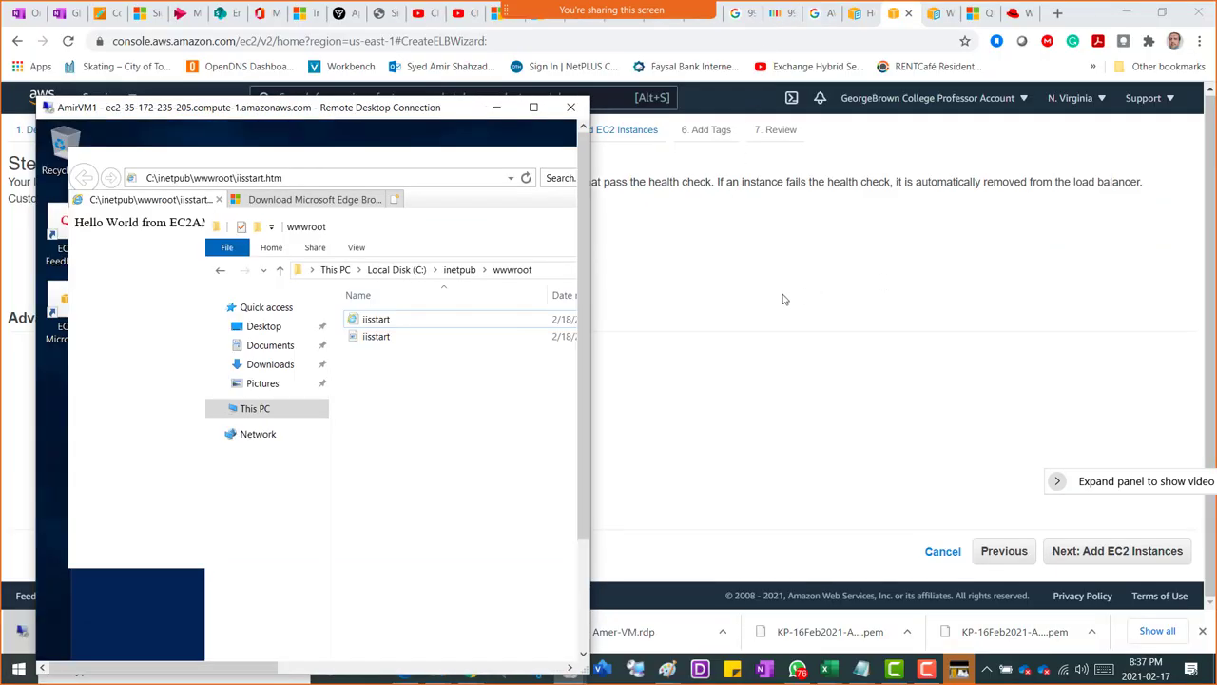
- Back in the EC2 wizard, shorten the health check ping path from /index.html to /
left_click(495, 107)
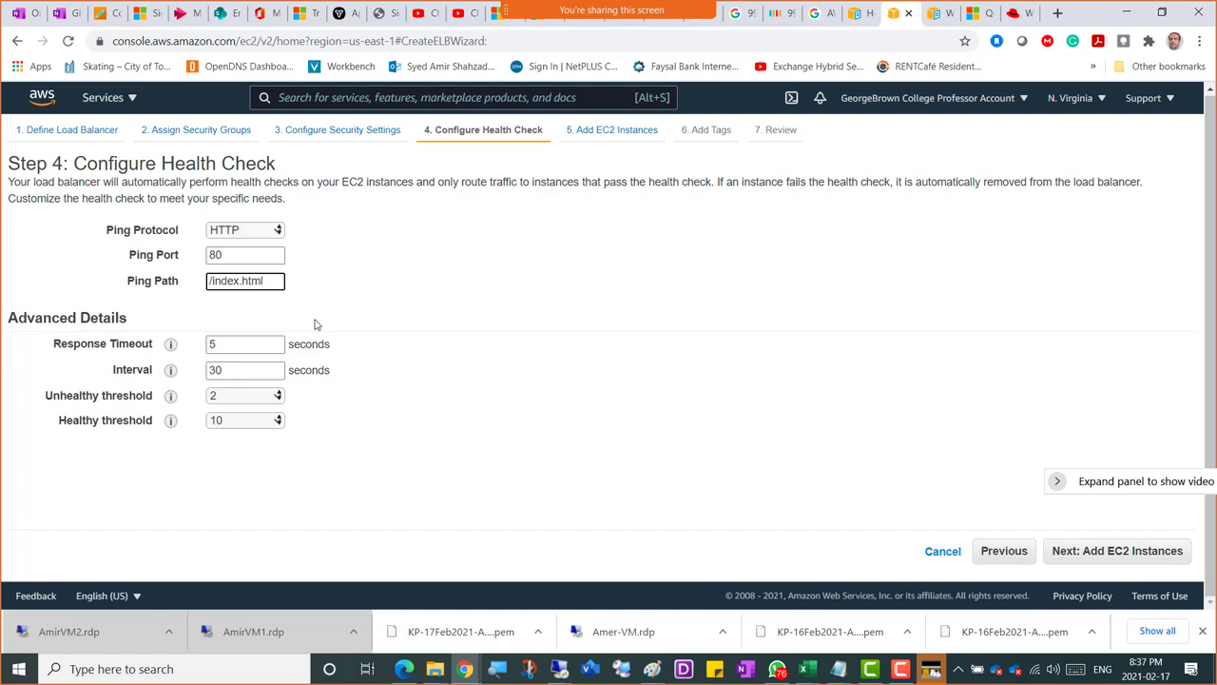
key("BackSpace")
key("BackSpace")
left_click(559, 669)
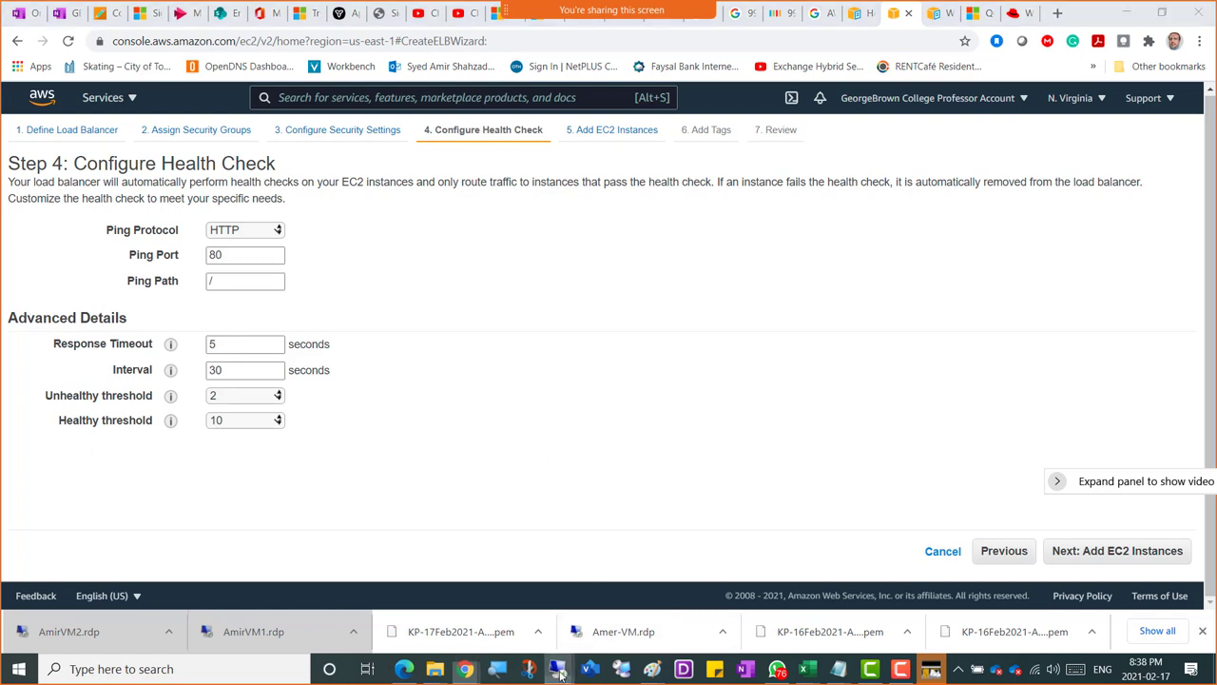
left_click(493, 618)
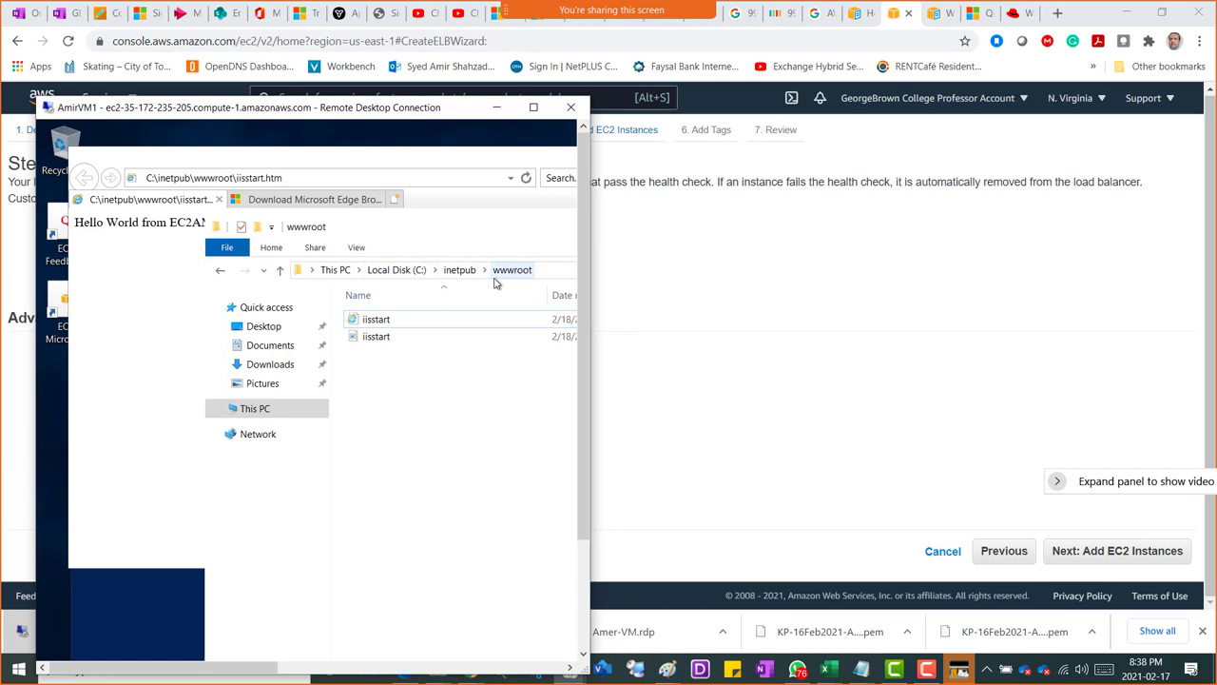
left_click(496, 106)
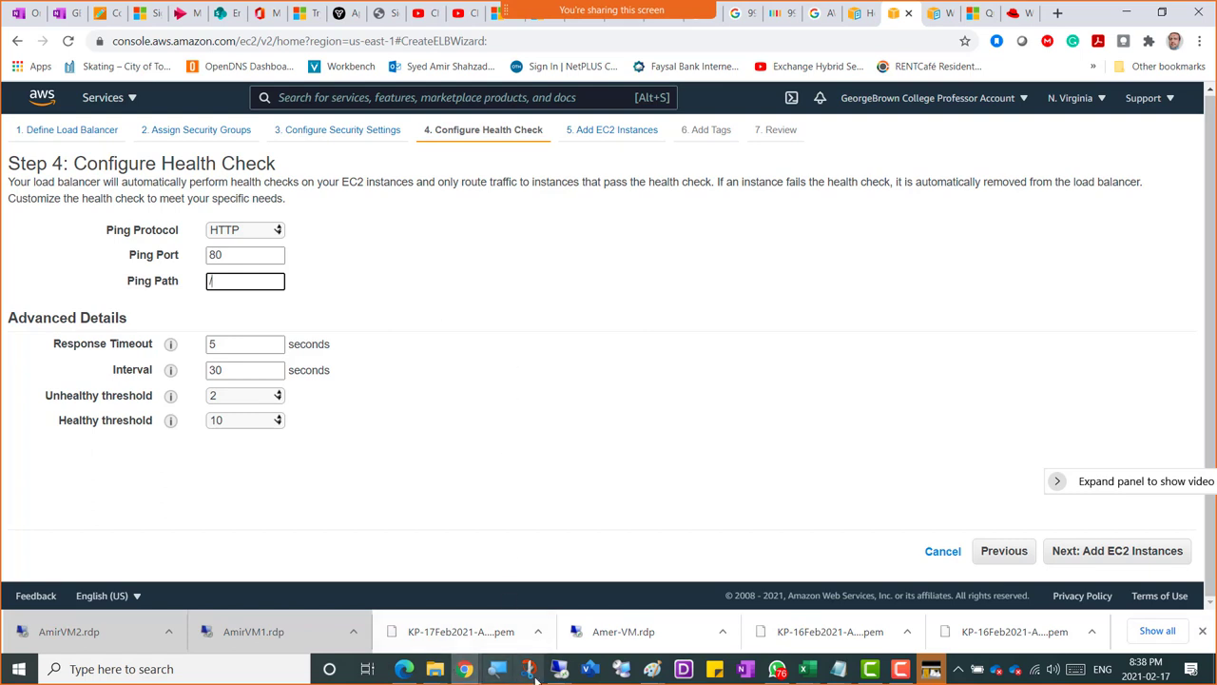
mouse_move(562, 676)
left_click(491, 618)
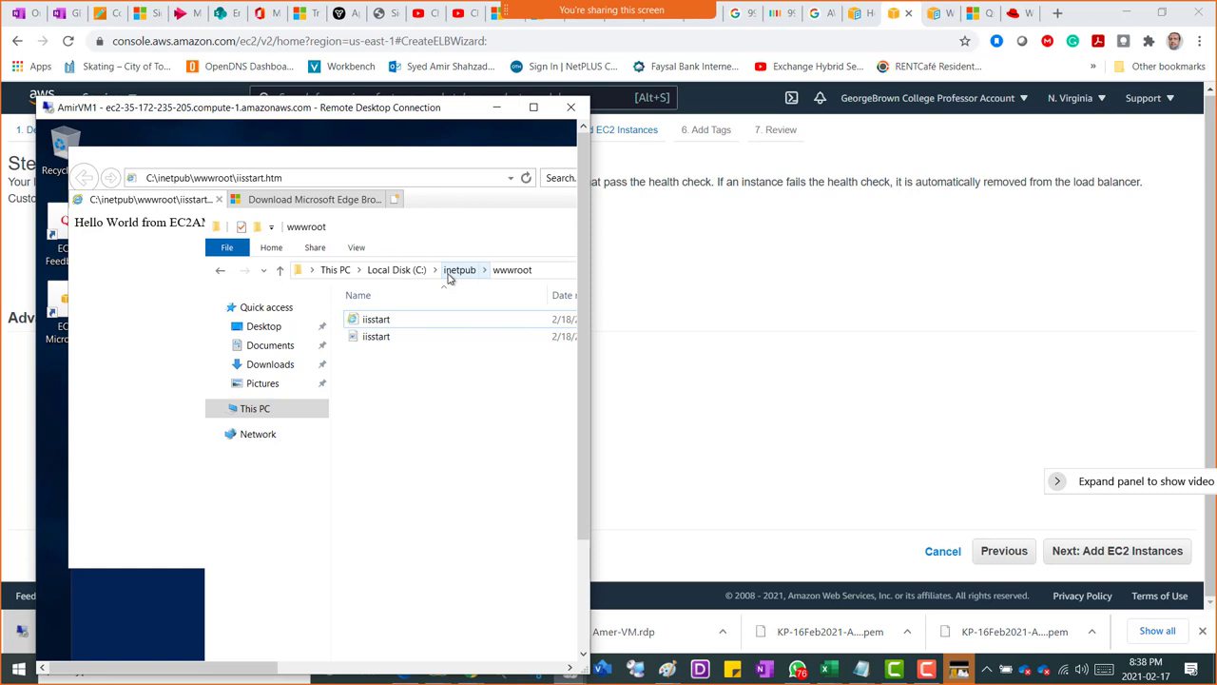
left_click(496, 109)
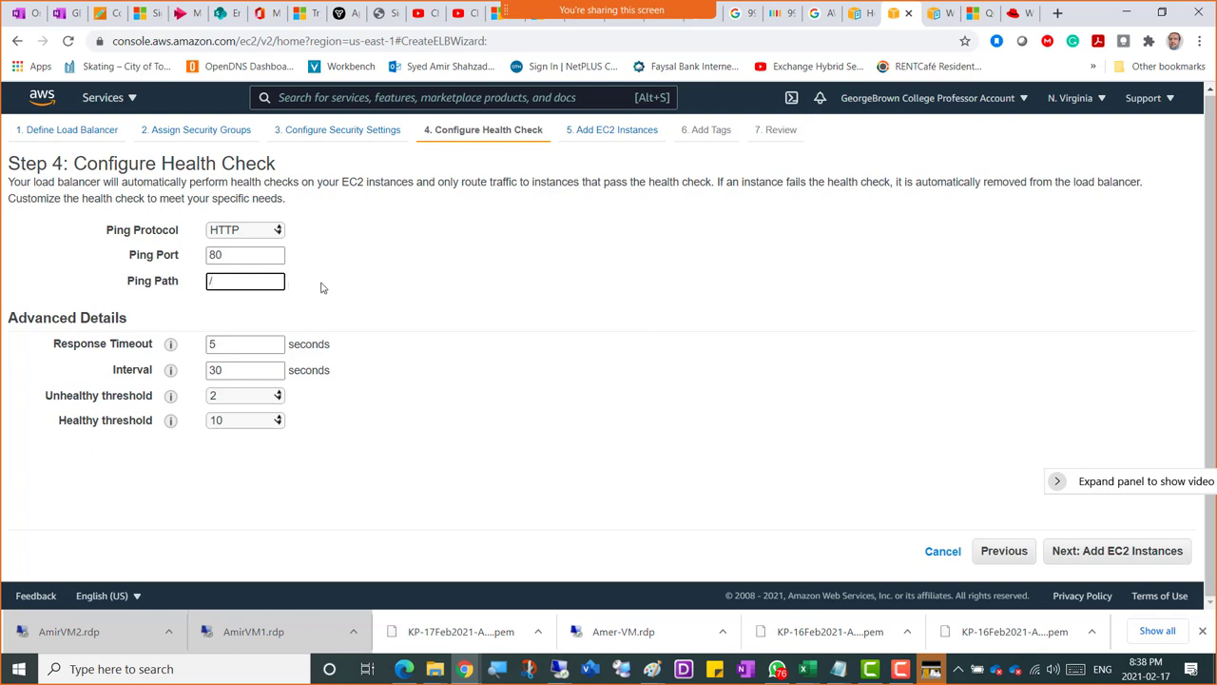
left_click(395, 294)
left_click(275, 289)
left_click(310, 295)
left_click(257, 285)
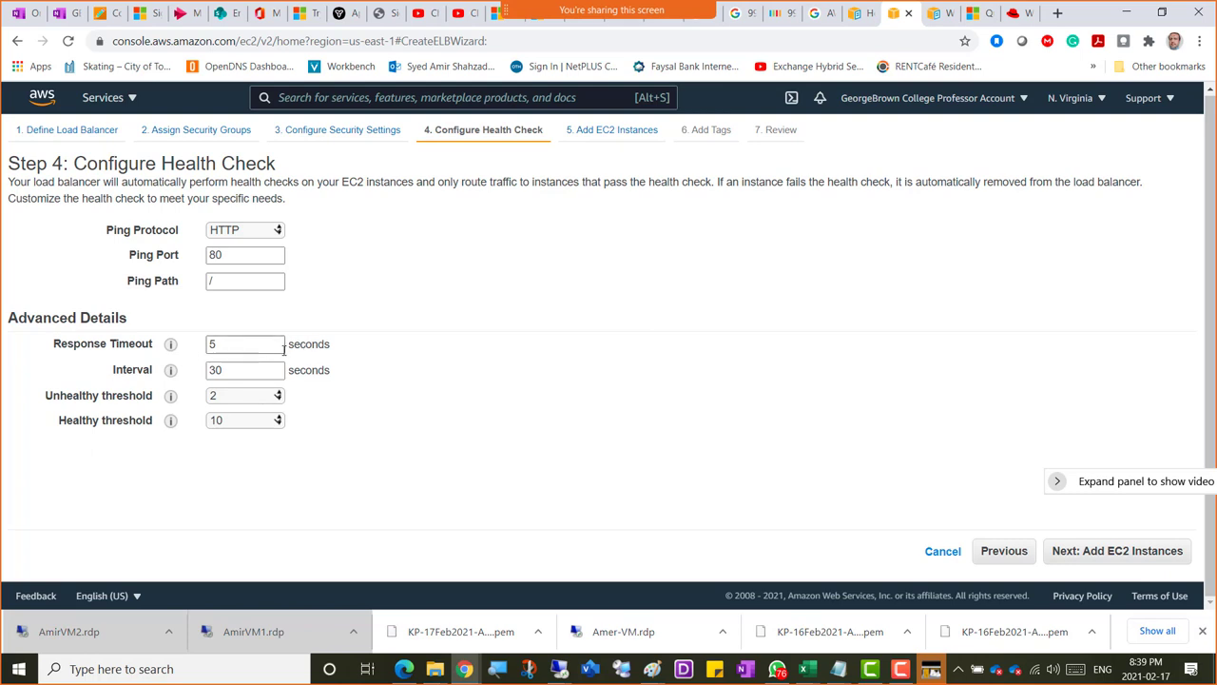
- Change the health check Response Timeout from 5 to 2 seconds
mouse_move(171, 348)
left_click(237, 344)
double_click(211, 343)
left_click(211, 344)
left_click_drag(237, 344, 131, 329)
left_click(131, 330)
key("Caps_Lock")
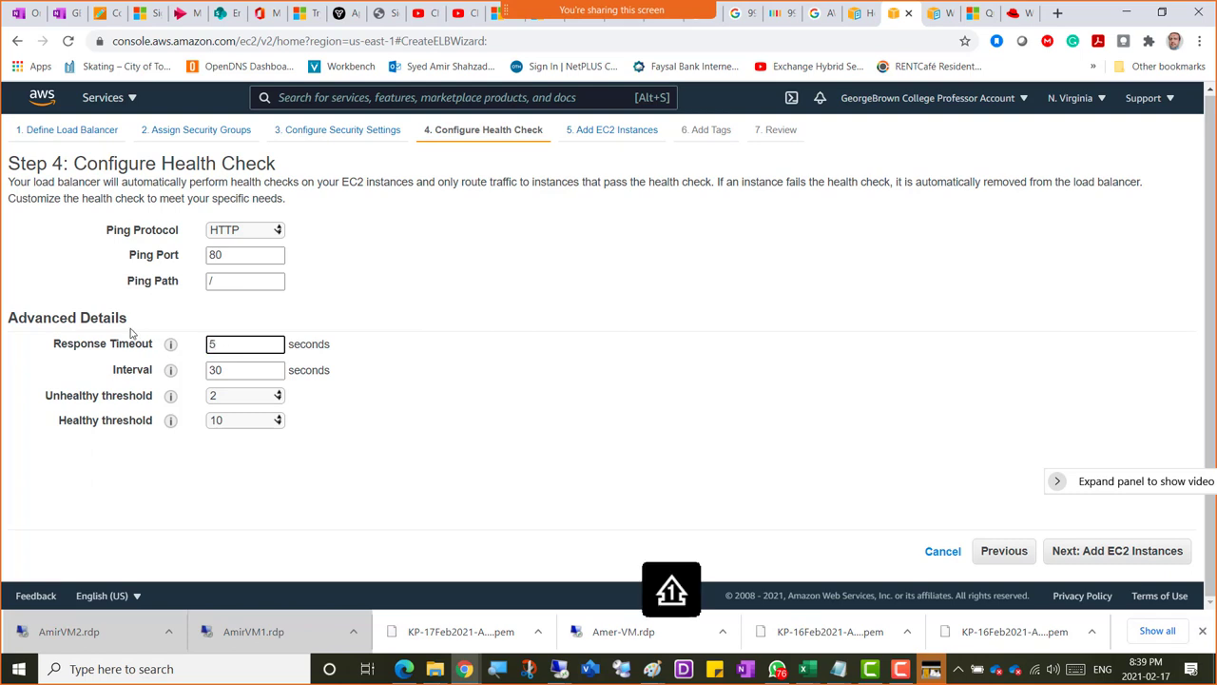
left_click_drag(226, 347, 189, 355)
type("2")
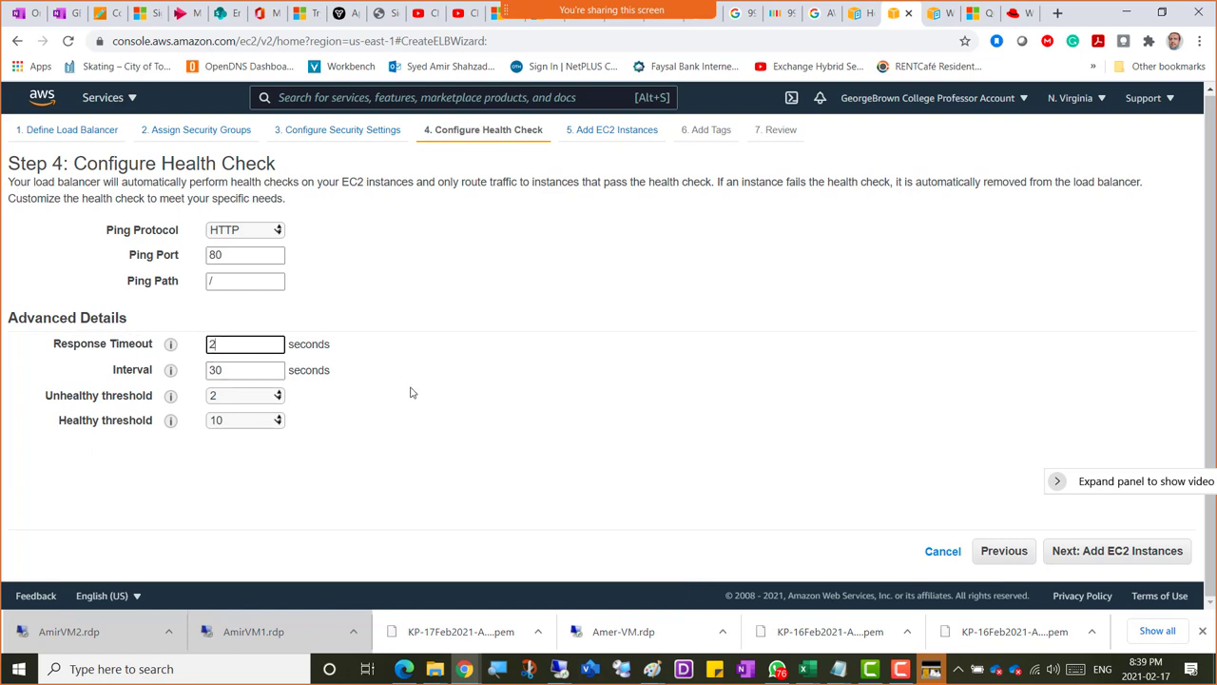
left_click(404, 394)
- Change the health check Interval from 30 to 5 seconds
mouse_move(170, 372)
left_click(223, 376)
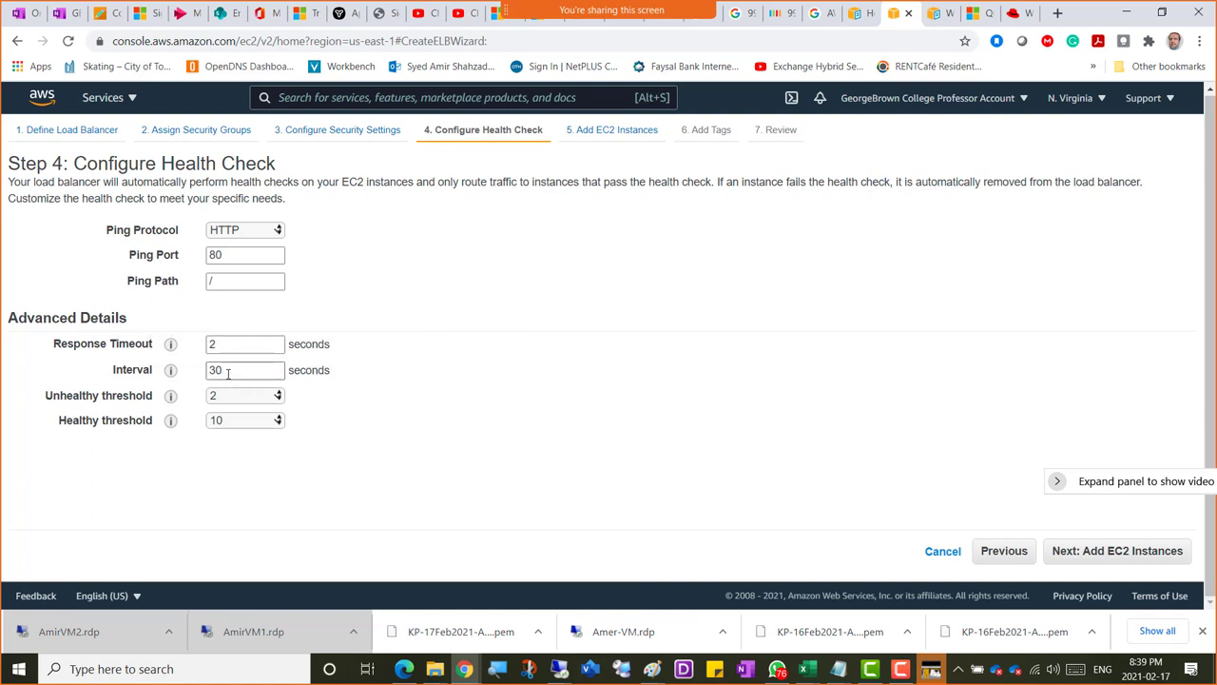
mouse_move(172, 374)
left_click_drag(229, 371, 191, 374)
type("5")
left_click(416, 382)
mouse_move(172, 401)
- Lower the Healthy threshold from 10 to 2
mouse_move(172, 421)
left_click(279, 421)
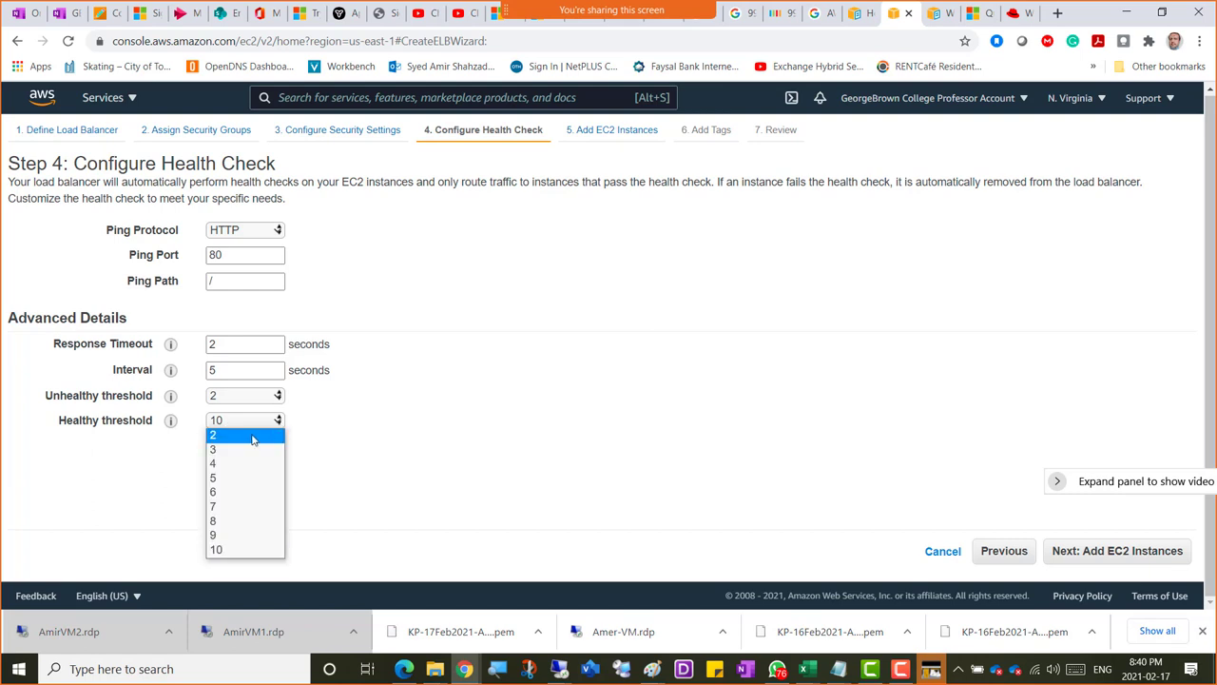
left_click(249, 436)
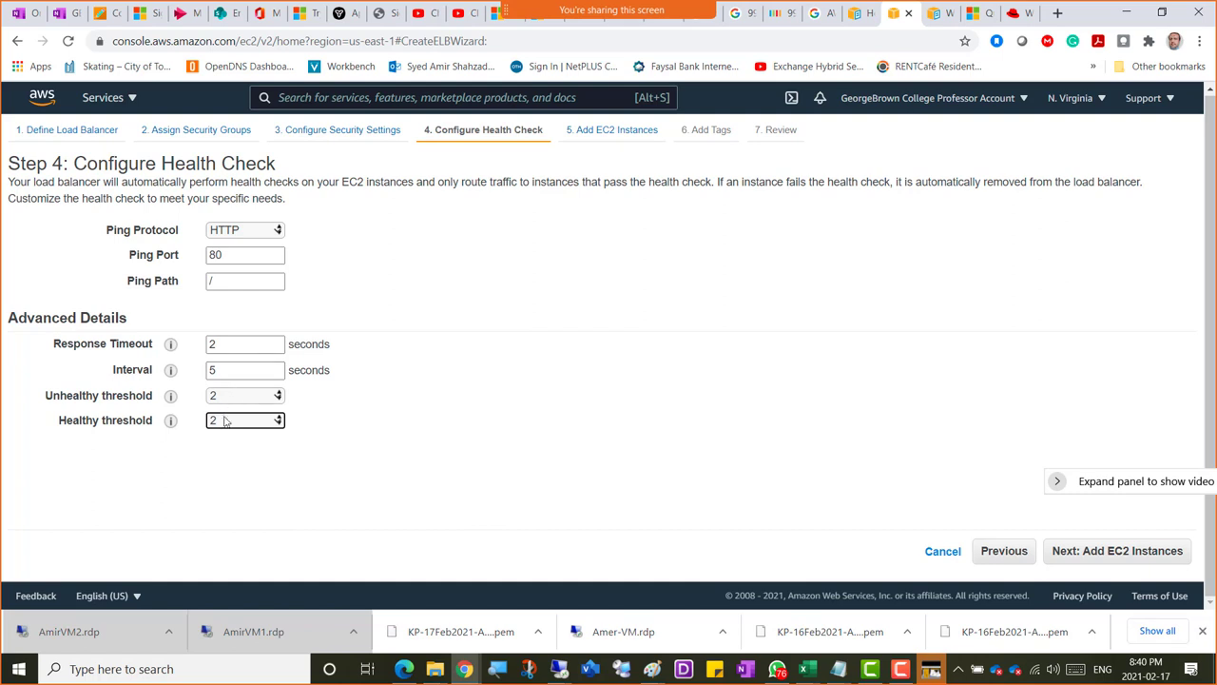
left_click(330, 476)
left_click(223, 346)
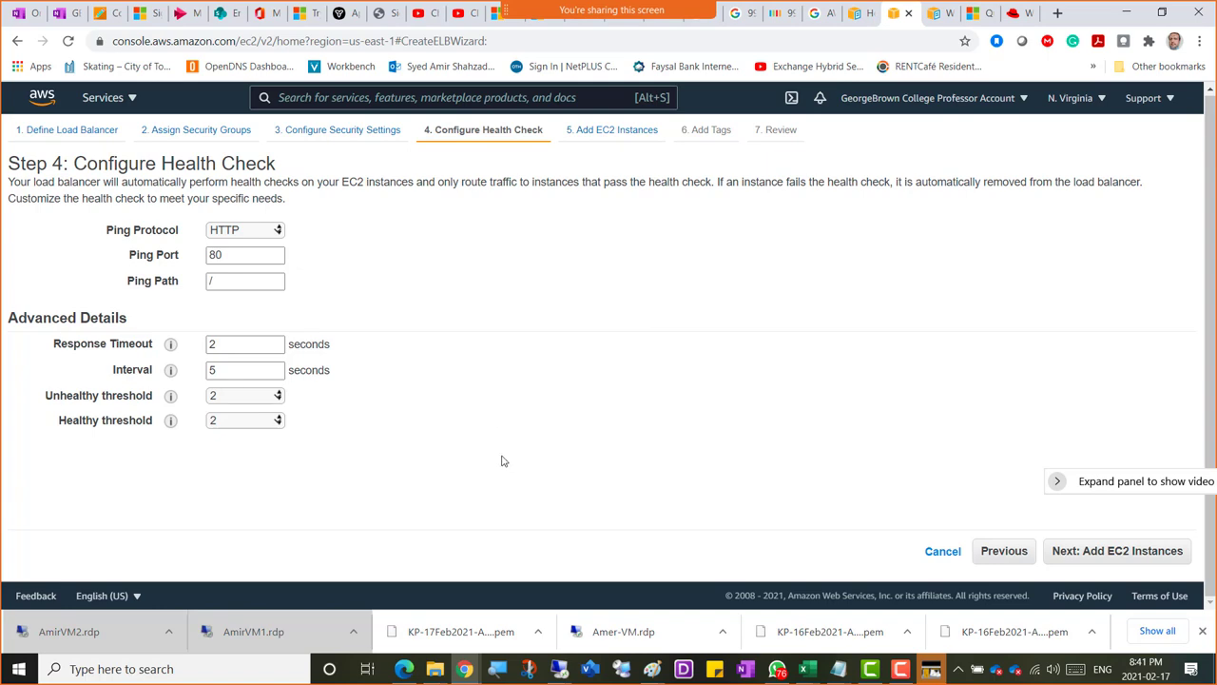
- Snip a rectangular screenshot of the health check settings page
key("super+shift+s")
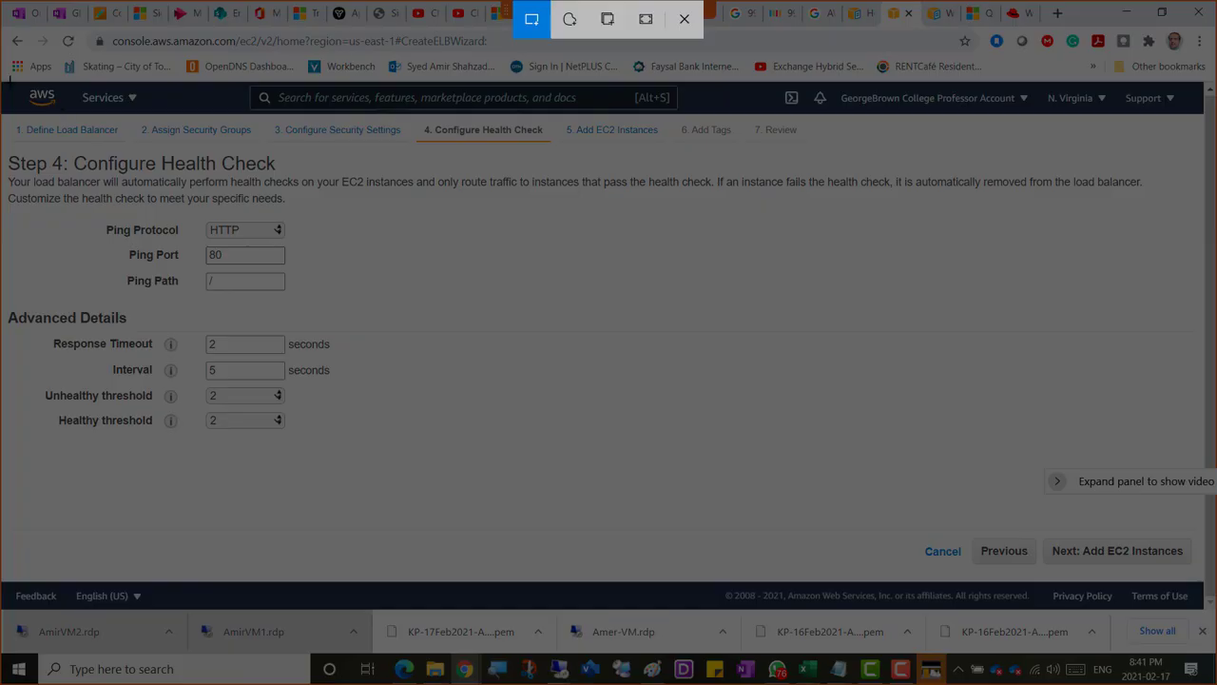
mouse_move(9, 82)
left_mouse_down()
mouse_move(888, 534)
mouse_move(1109, 582)
left_mouse_up()
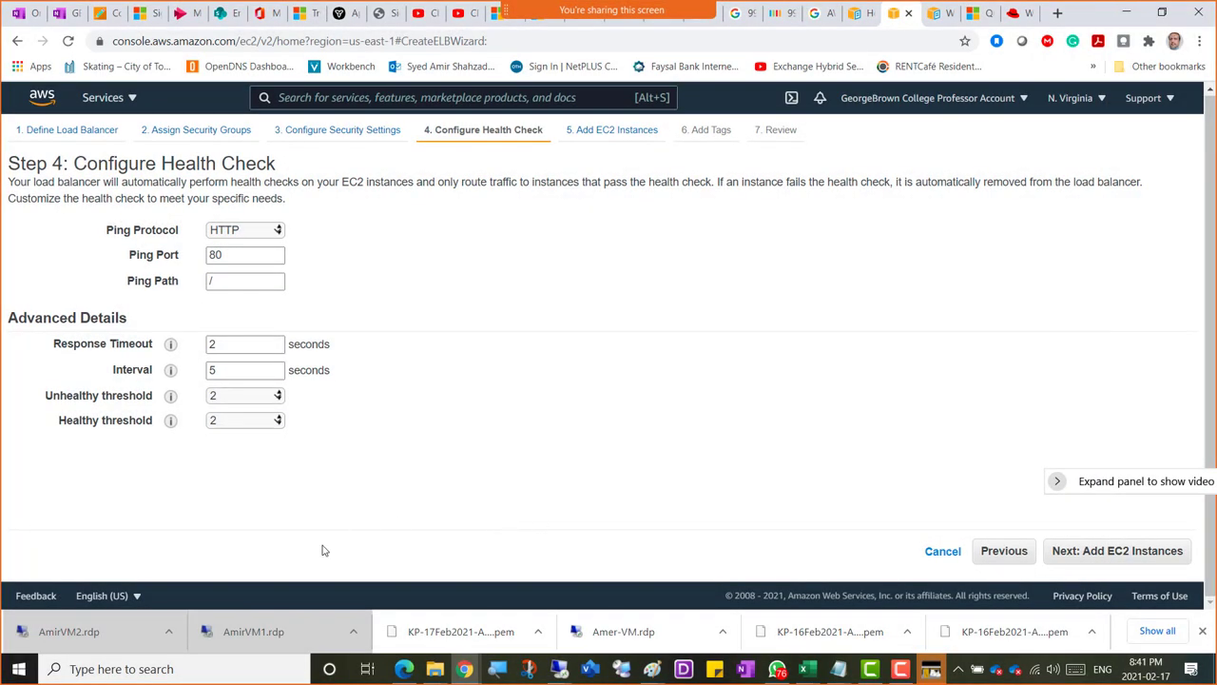
left_click(63, 13)
- Add the bullet 'Screenshot 8 = LB HealthCheck Settings' and paste the health check screenshot beneath it
left_click(428, 564)
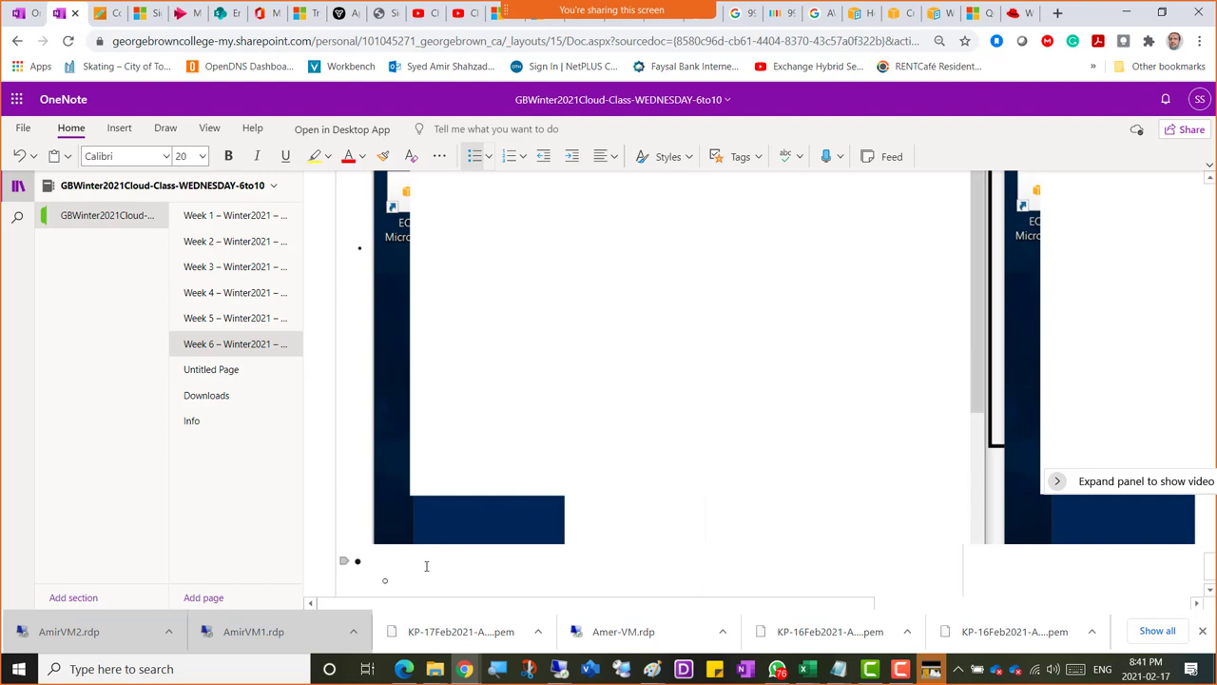
type("Screen")
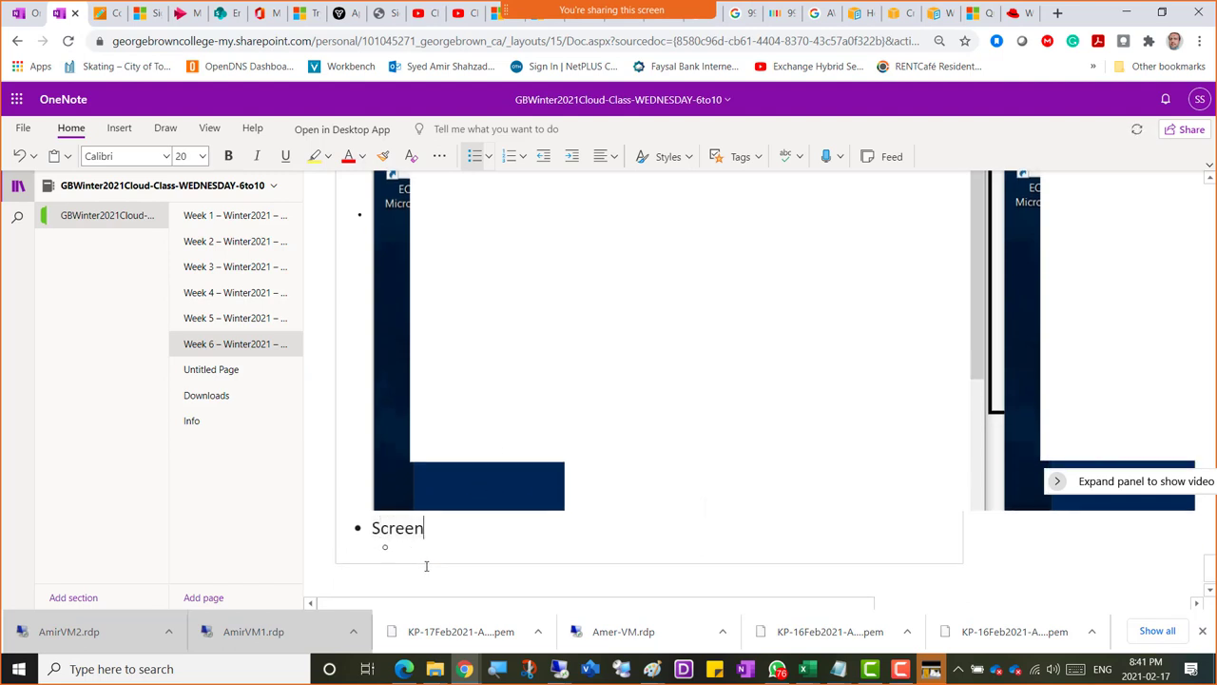
type("shot 8 = LB Hea")
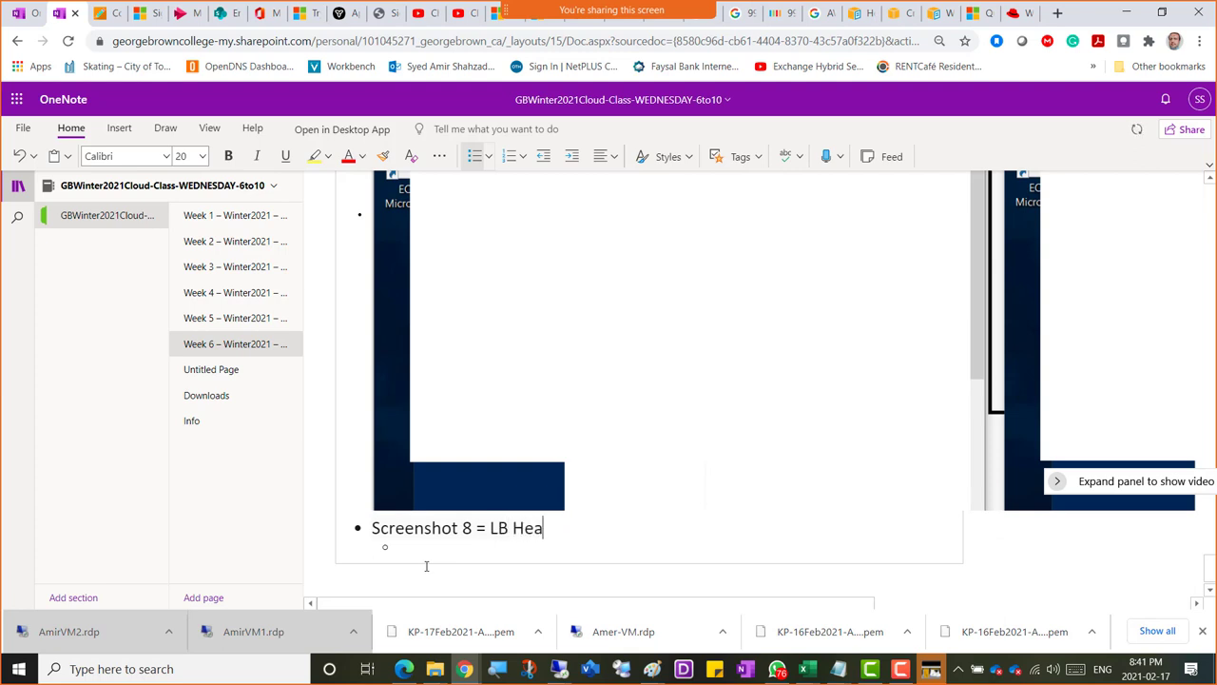
type("lthCheck Settings")
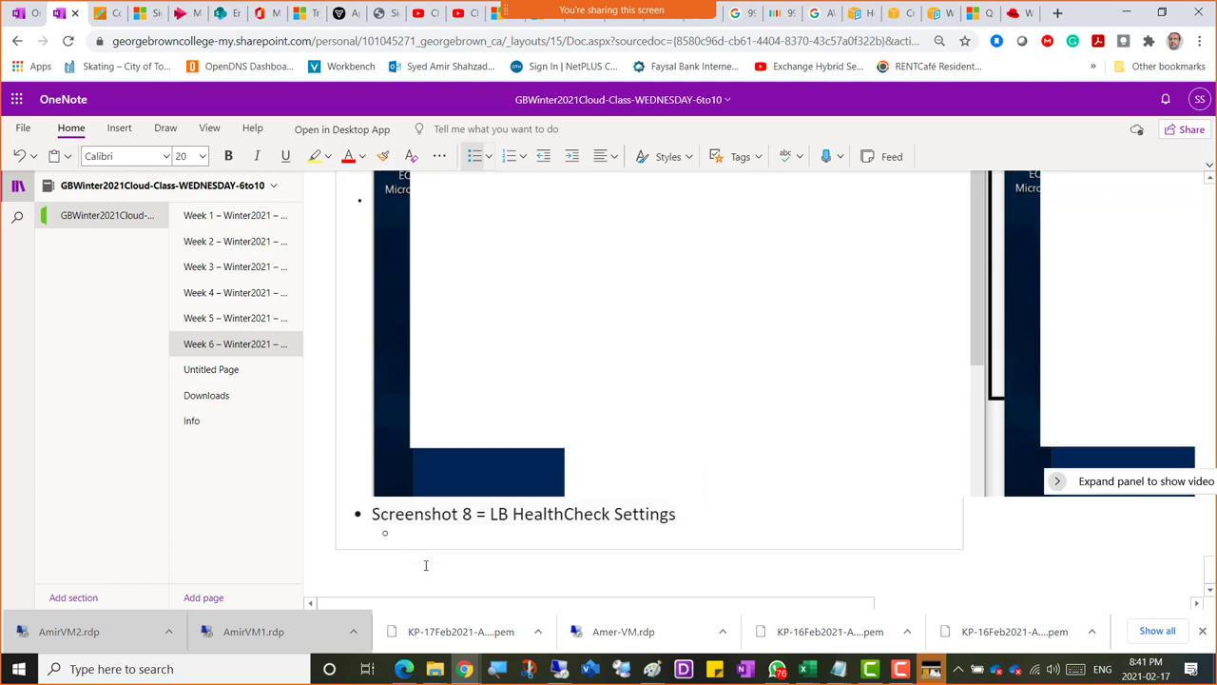
key("ctrl+v")
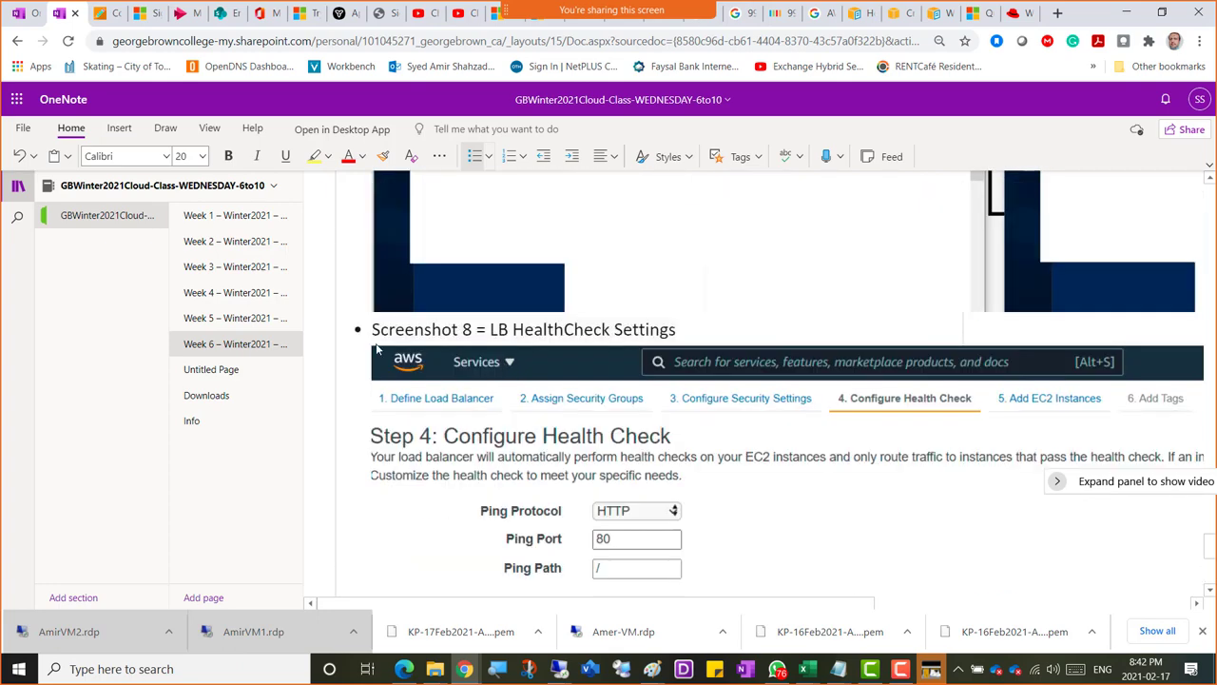
- Copy the Screenshot 8 caption, put the caret on the empty bullet after the image, and return to AWS
left_click_drag(373, 330, 678, 331)
right_click(650, 331)
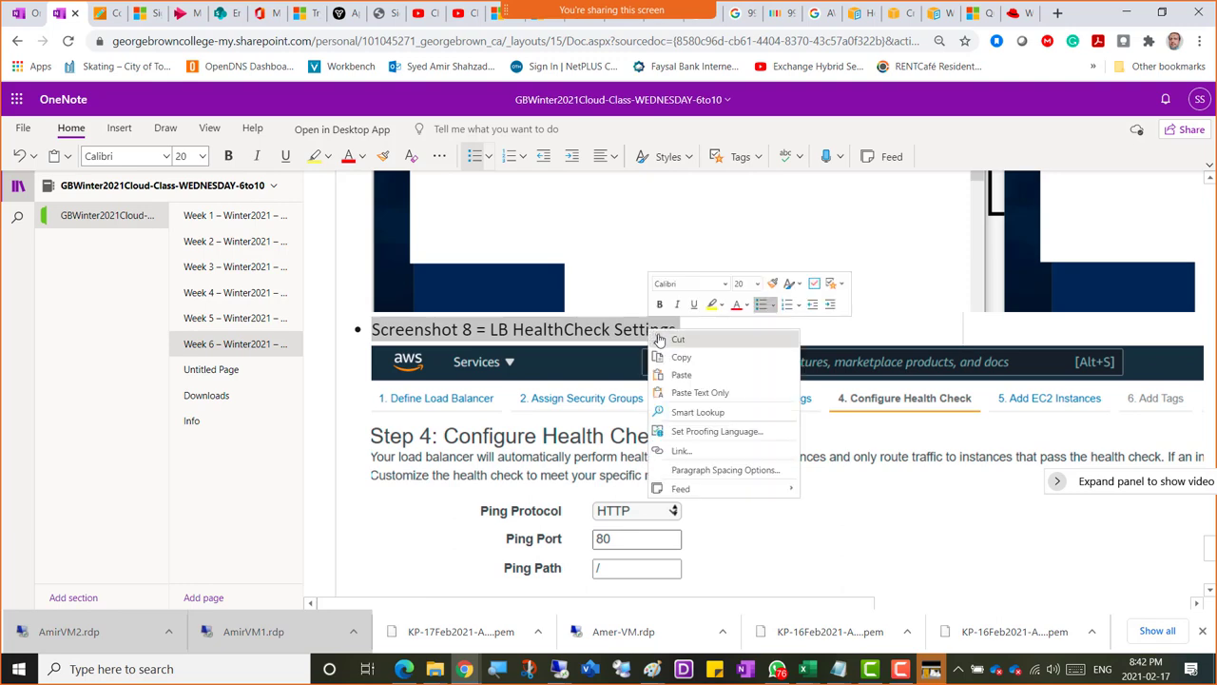
left_click(681, 356)
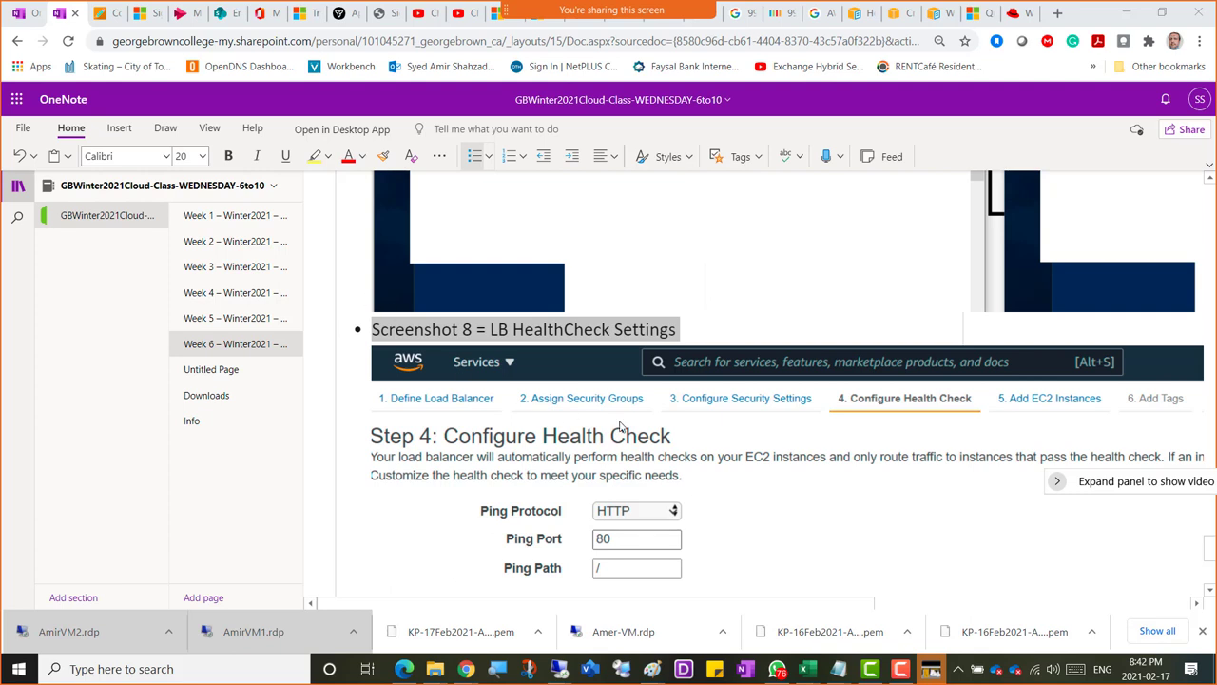
scroll(477, 456, "down", 4)
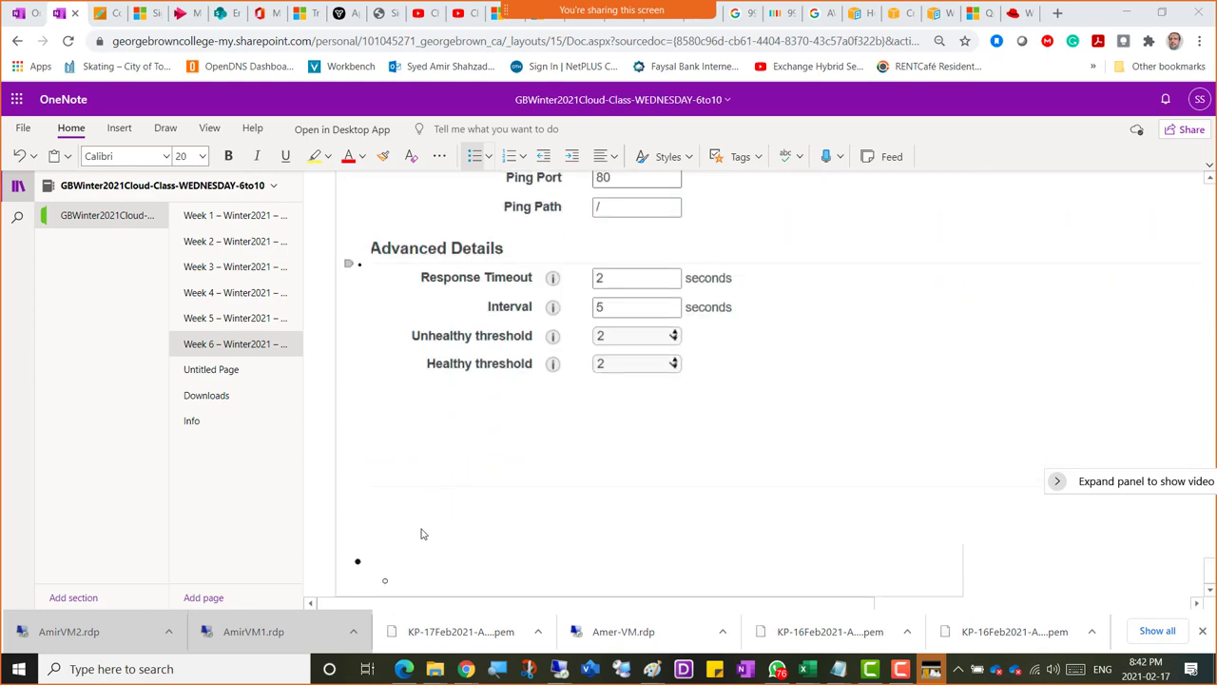
left_click(403, 537)
left_click(395, 558)
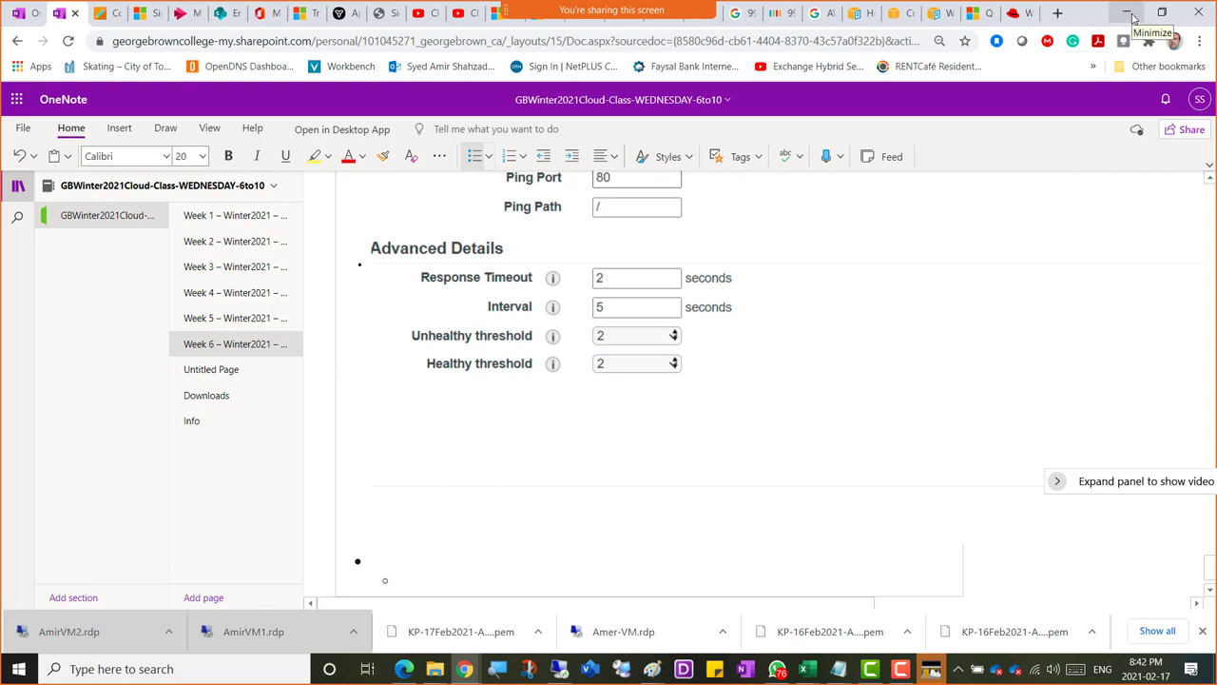
left_click(894, 13)
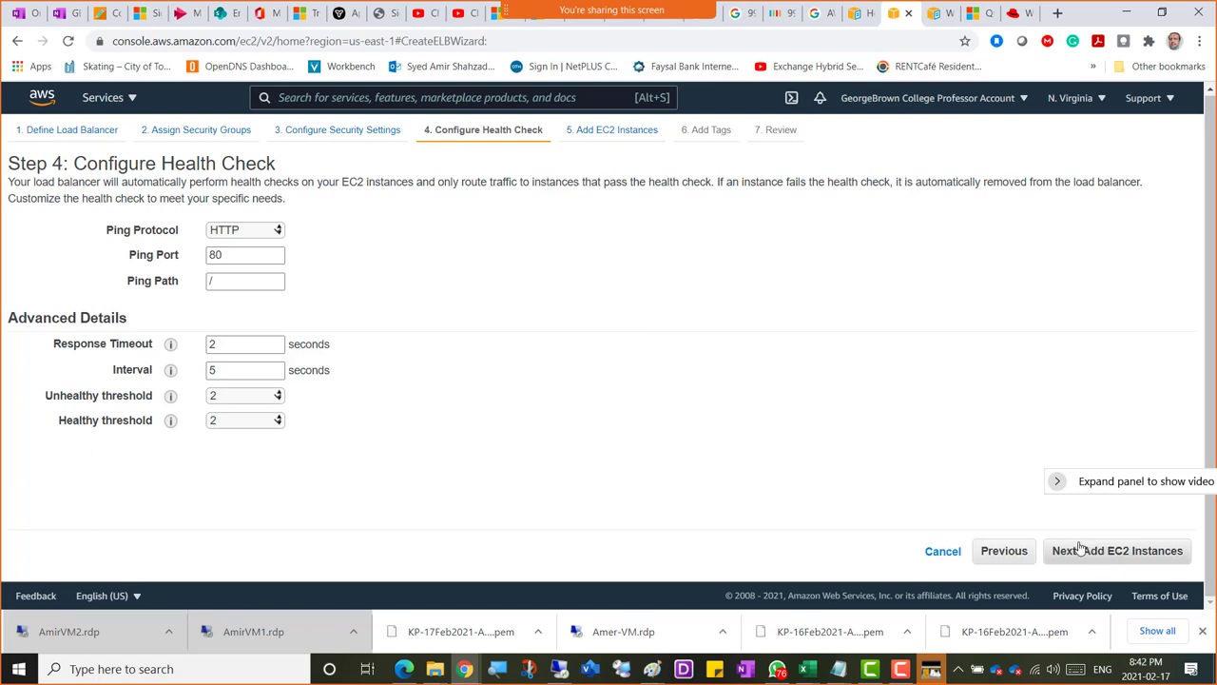
- Advance to Step 5: Add EC2 Instances and scroll the instances table to locate AmirVM1
left_click(1083, 546)
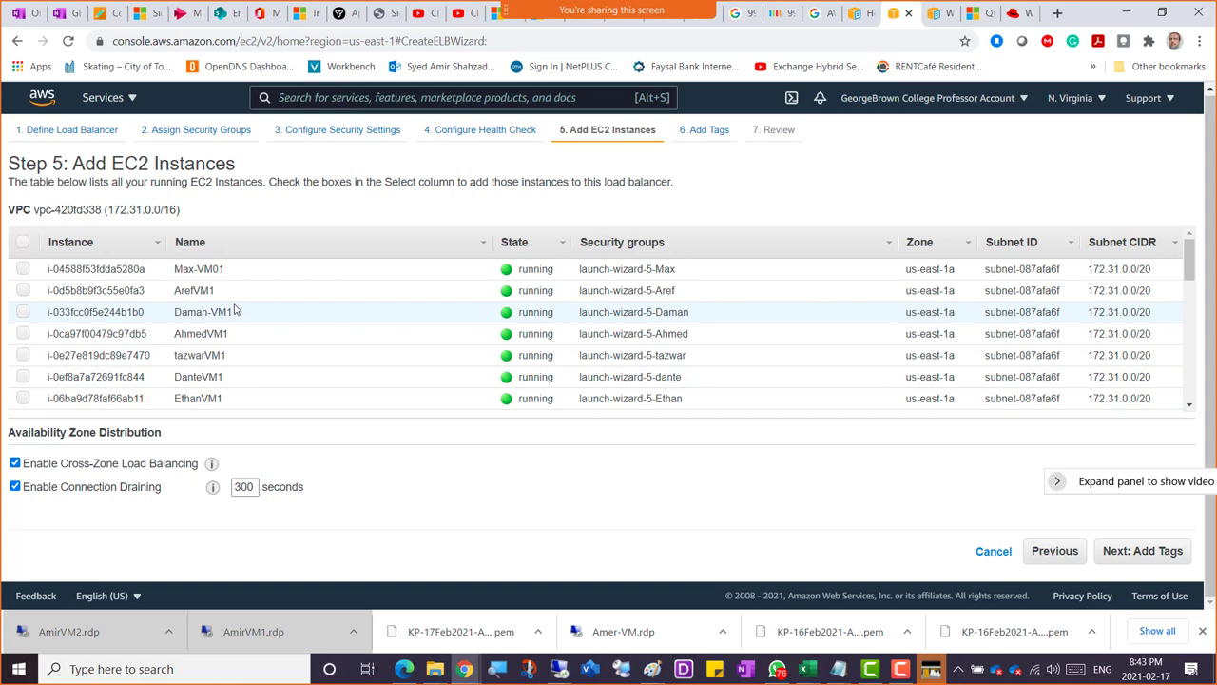
scroll(236, 309, "down", 1)
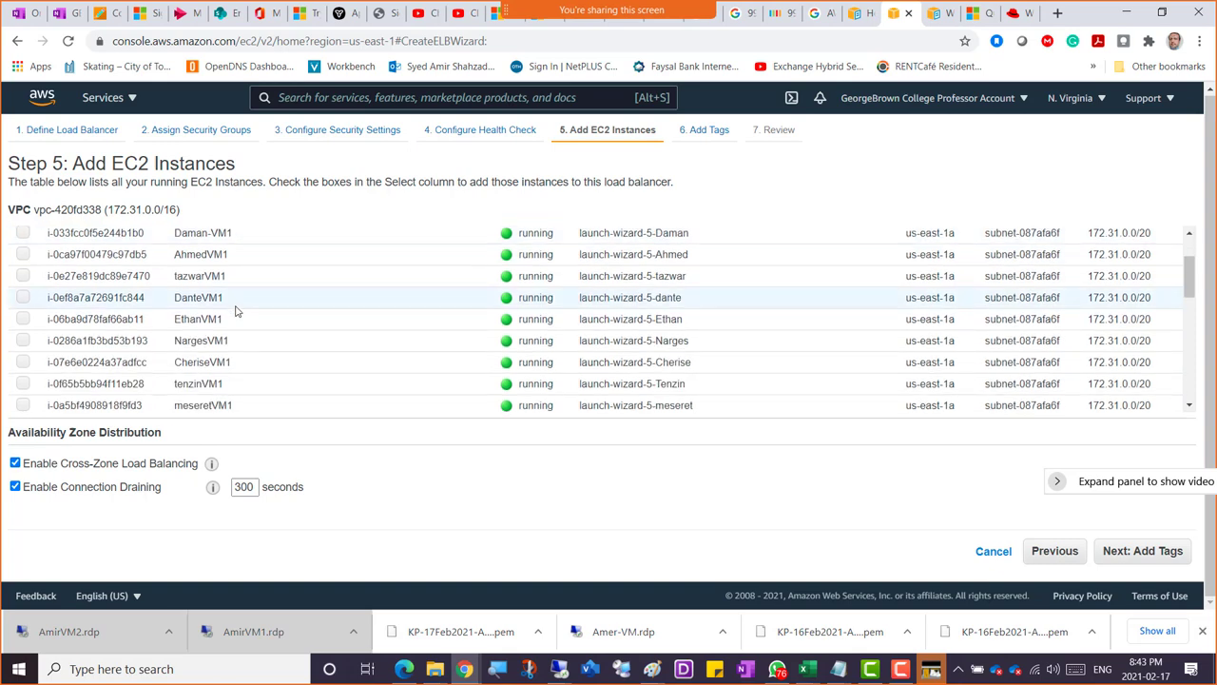
scroll(235, 311, "up", 2)
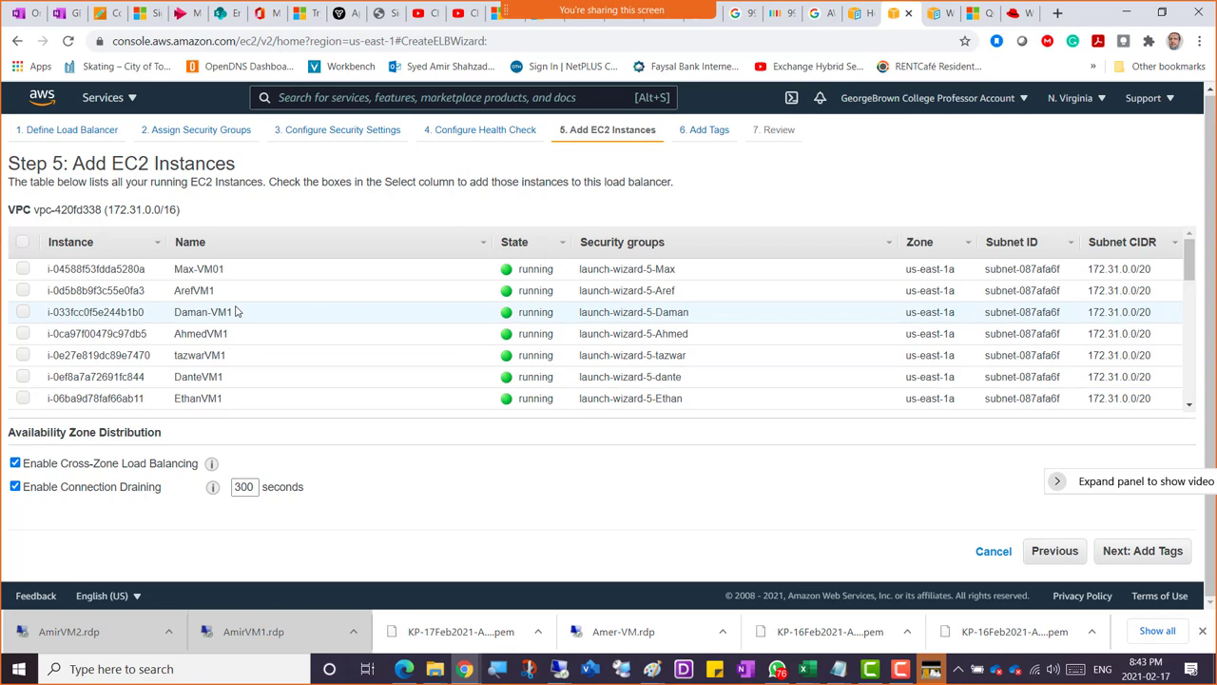
scroll(235, 311, "down", 1)
scroll(236, 310, "down", 1)
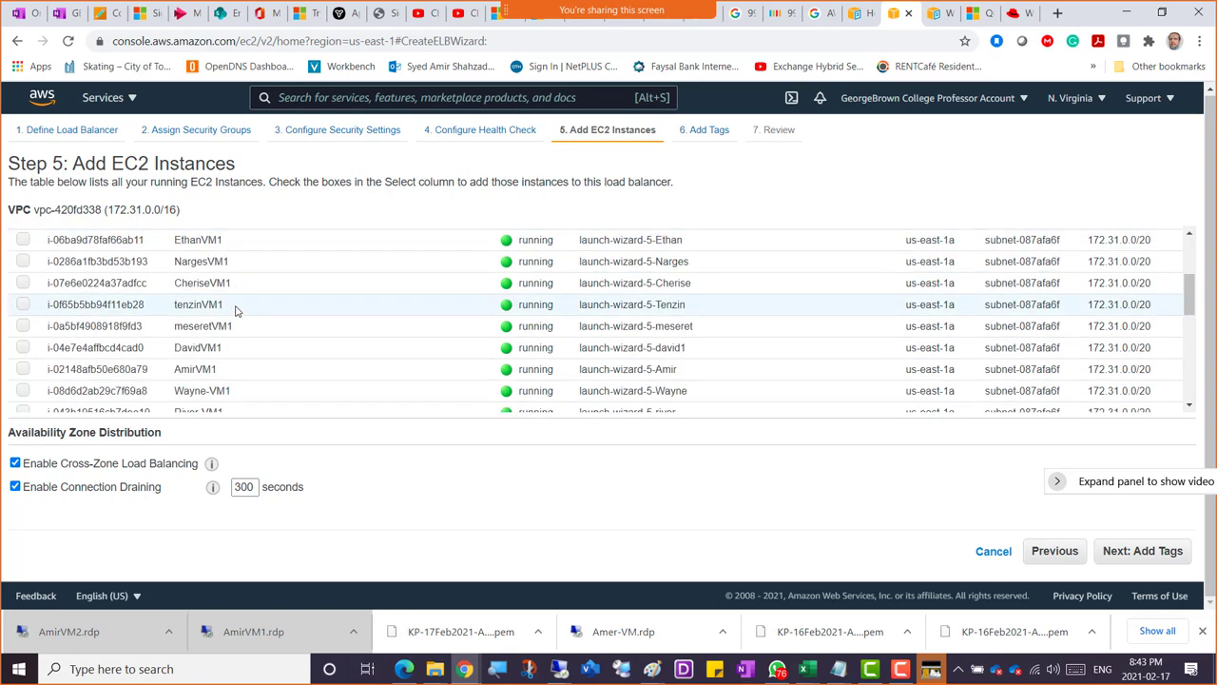
- Tick AmirVM1 and AmirVM2 so both instances, in us-east-1a and us-east-1b, are selected
left_click(24, 370)
scroll(315, 329, "down", 2)
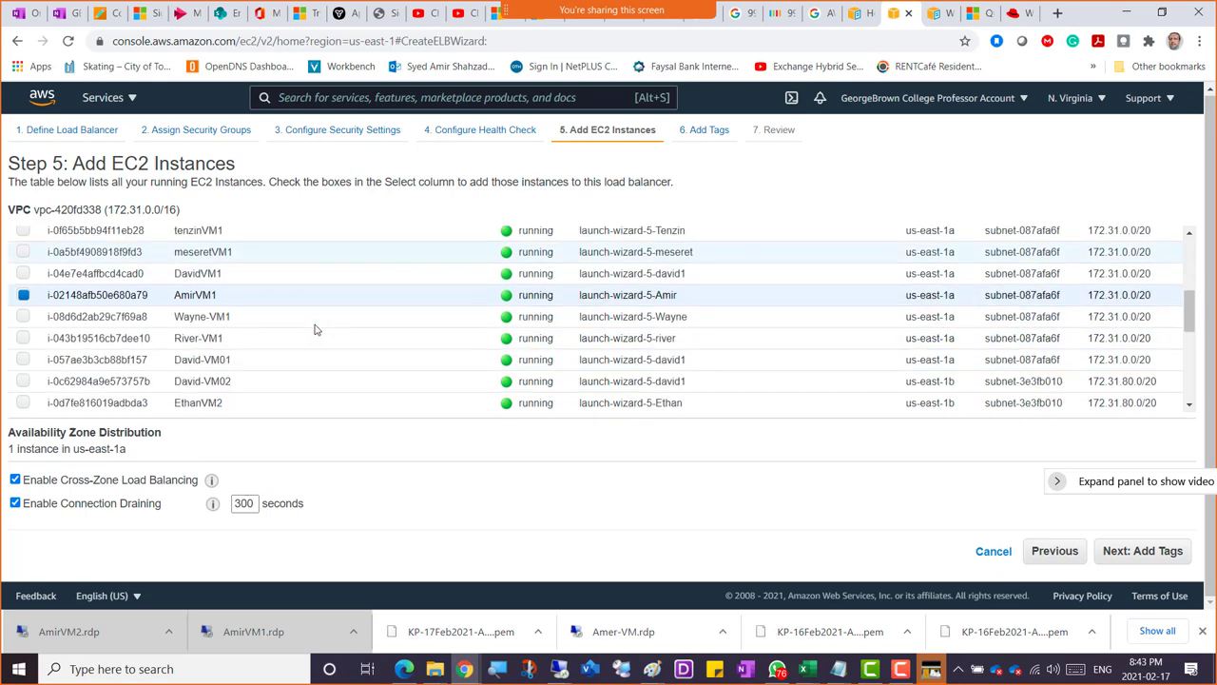
scroll(314, 329, "down", 1)
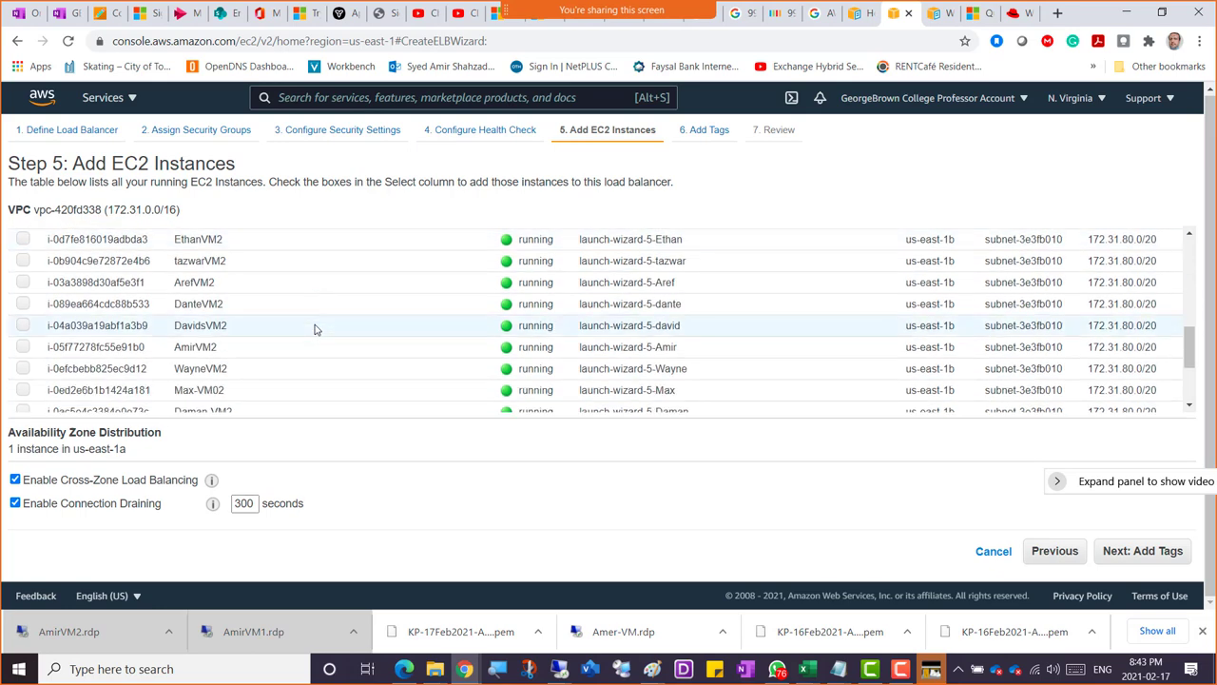
left_click(24, 347)
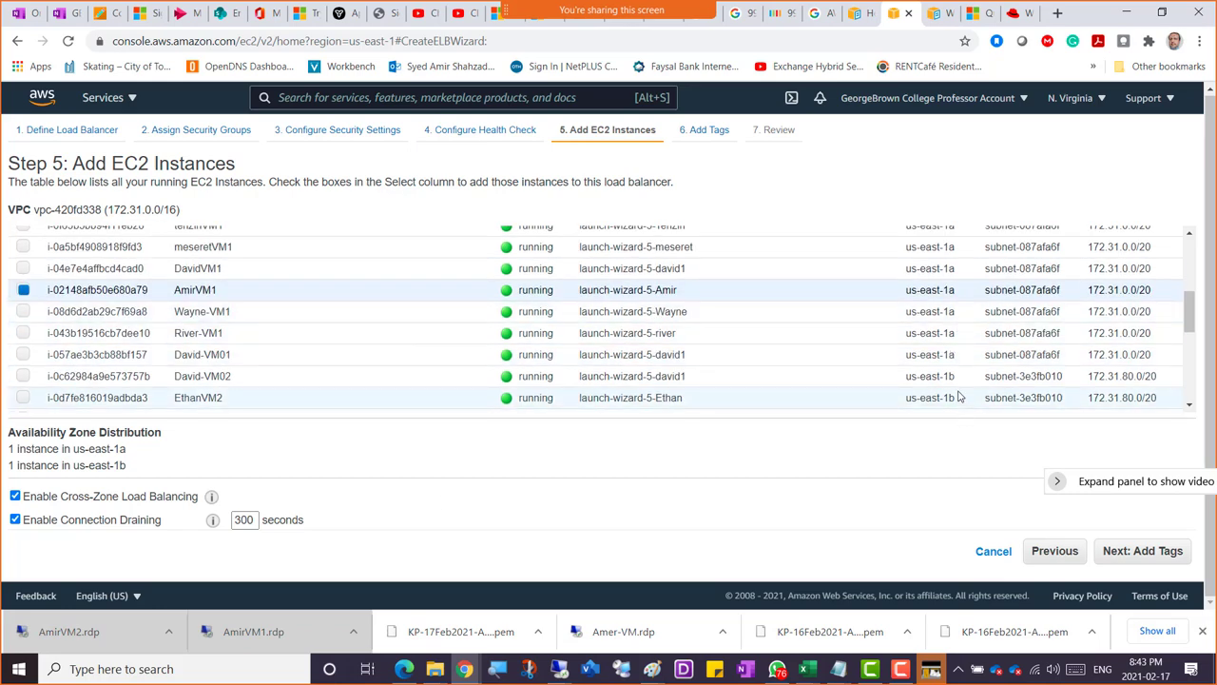
scroll(954, 381, "down", 5)
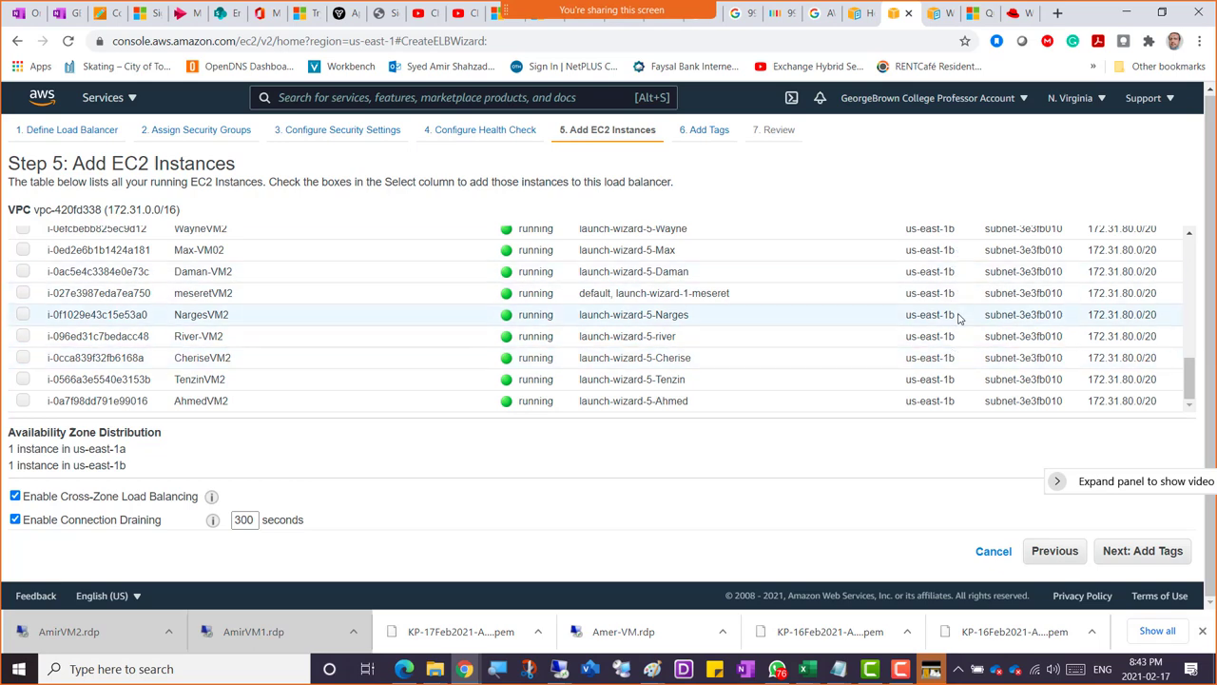
scroll(955, 304, "up", 10)
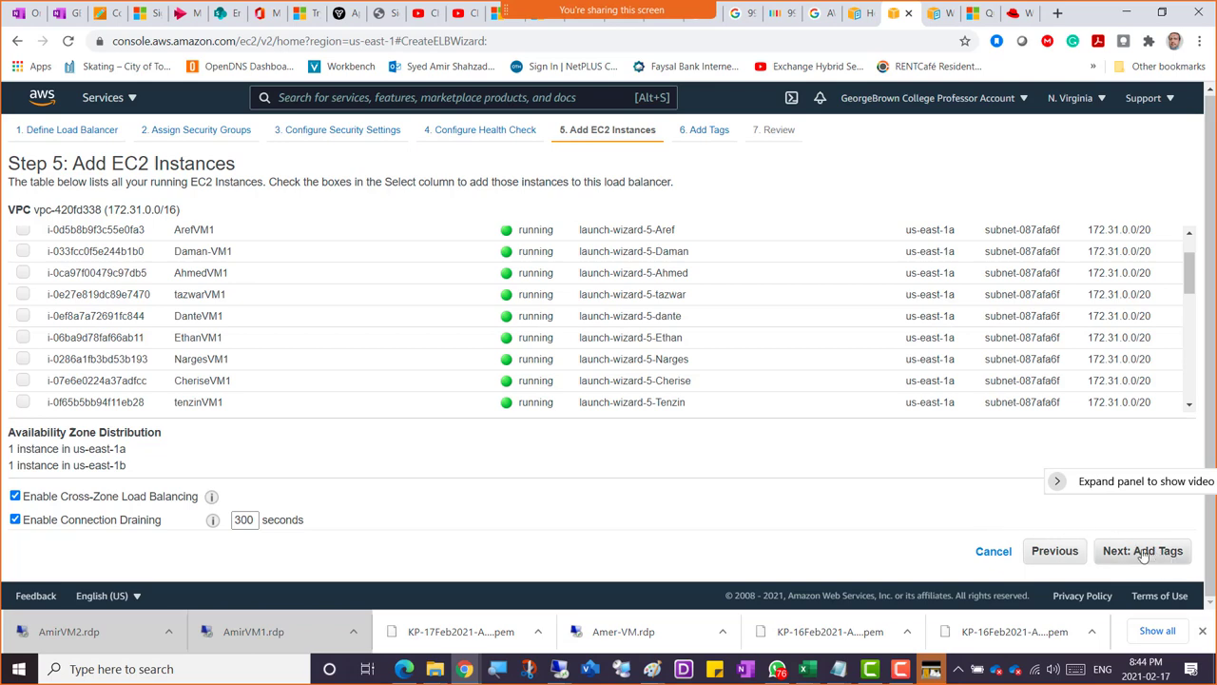
- On the Add Tags step, add key comp3108 Winter2021 with the student's ID as its value
left_click(1149, 557)
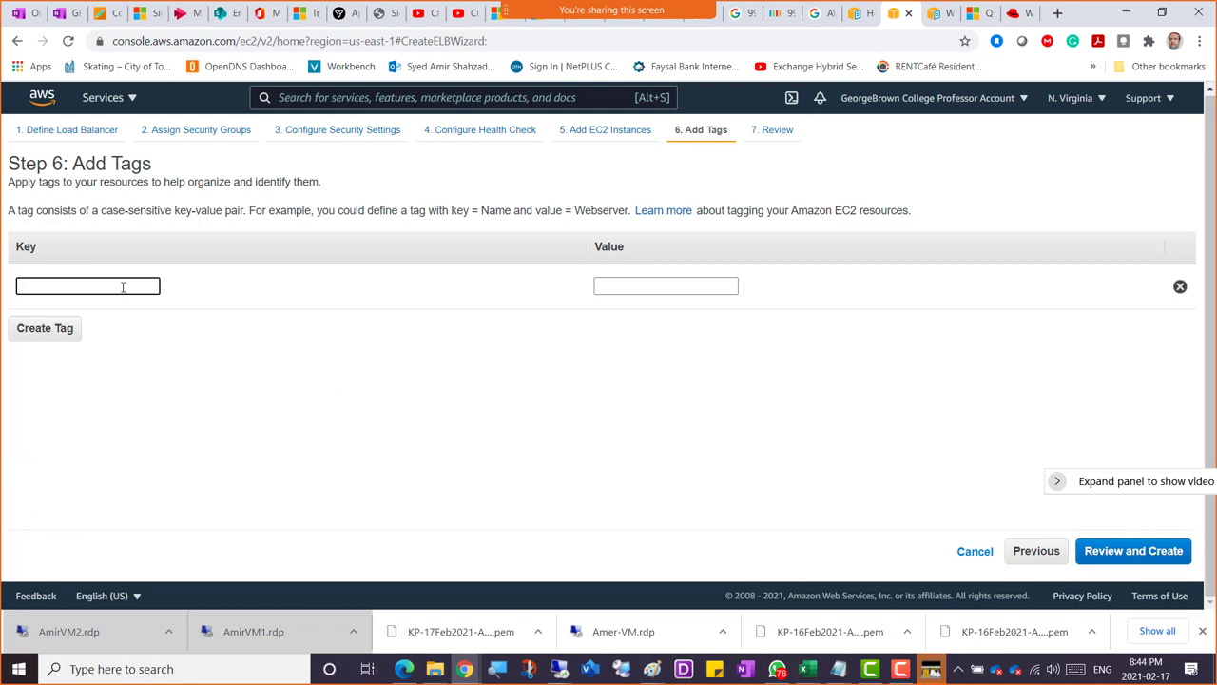
type("comp")
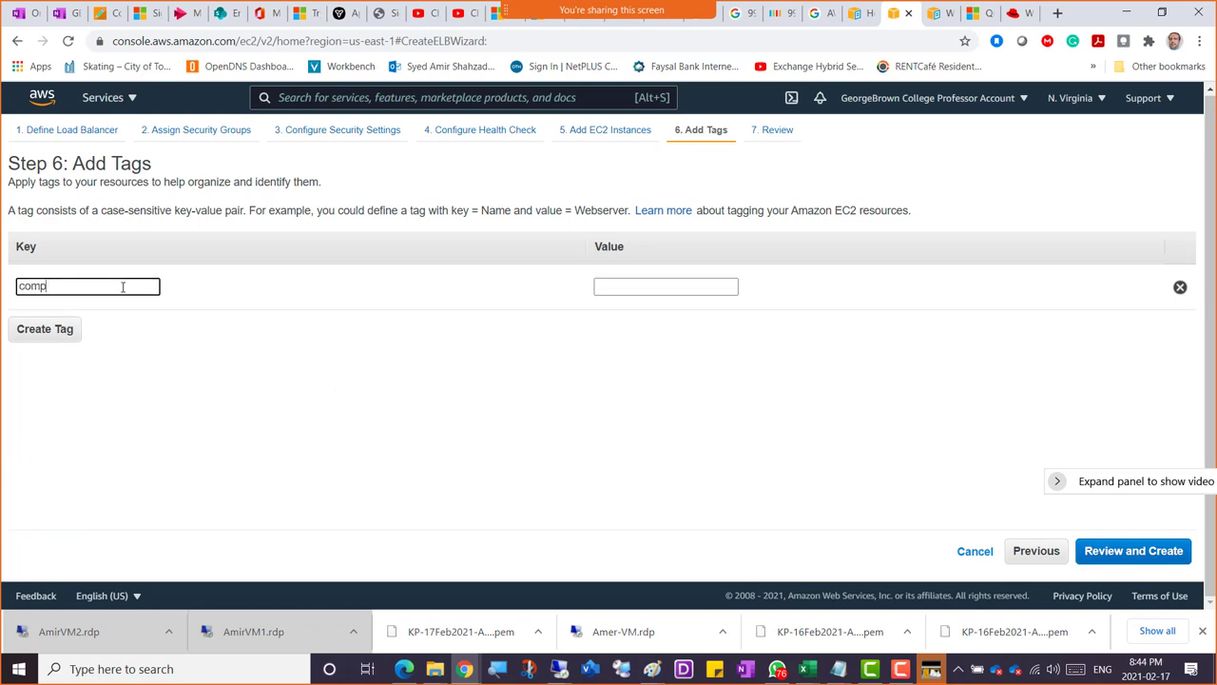
type("3")
key("BackSpace")
type("3018 Winter2021")
left_click(638, 285)
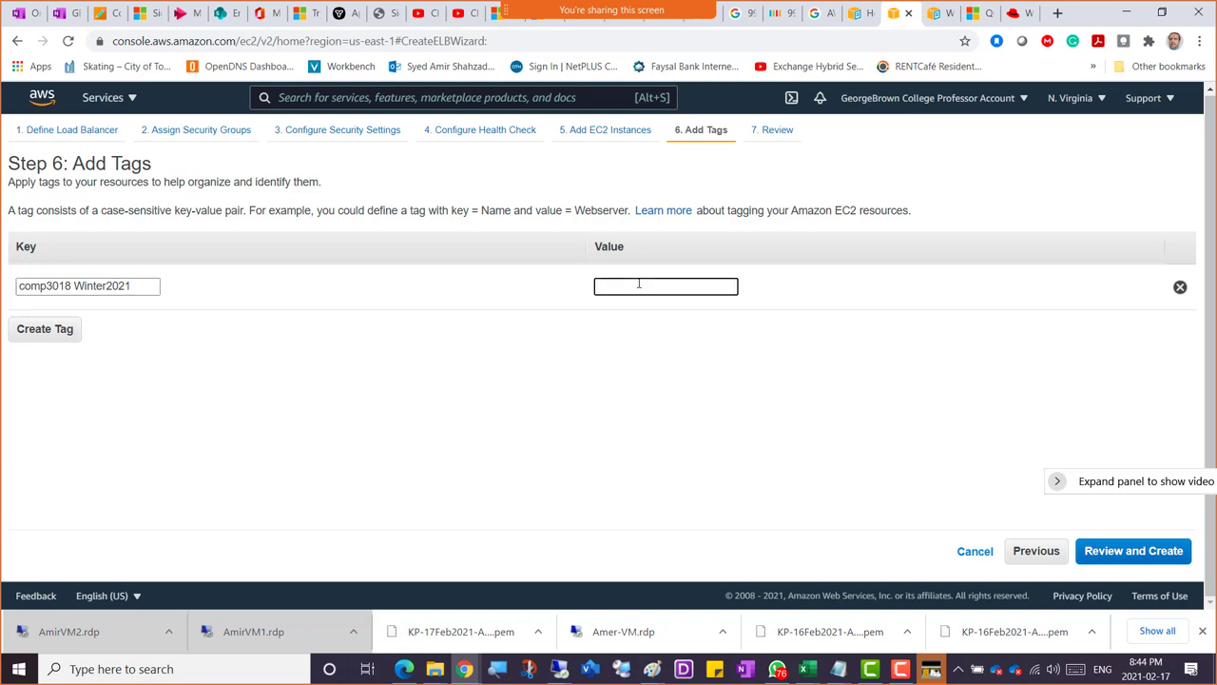
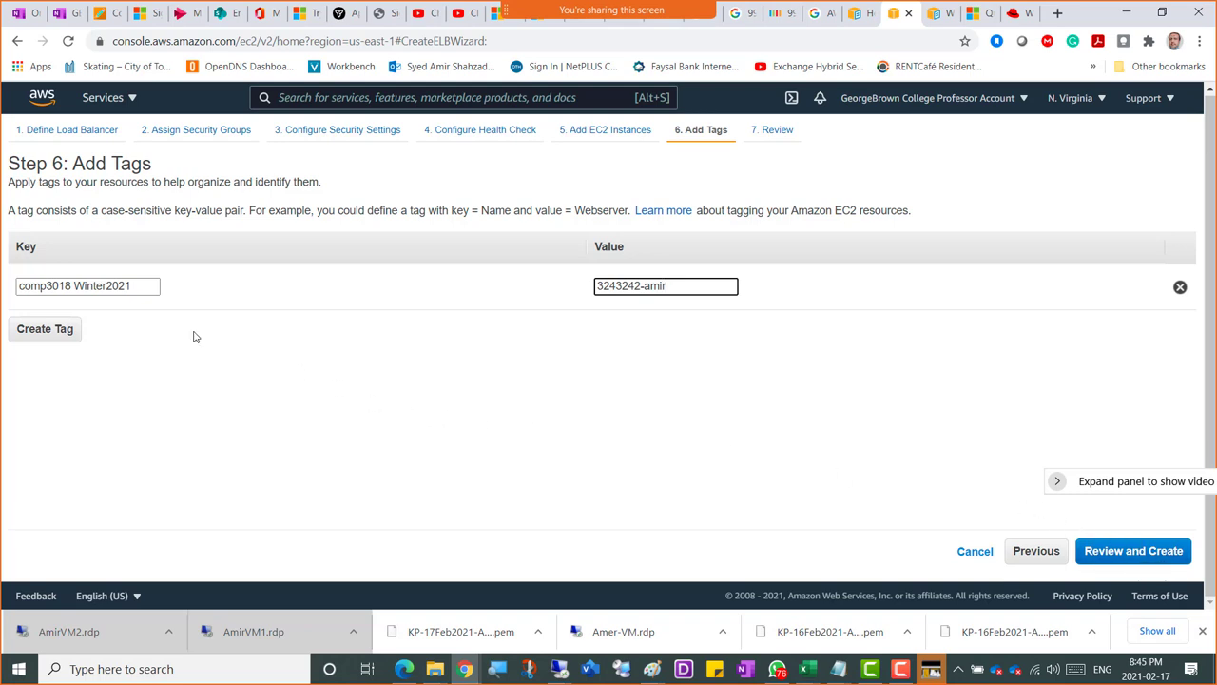
left_click(57, 288)
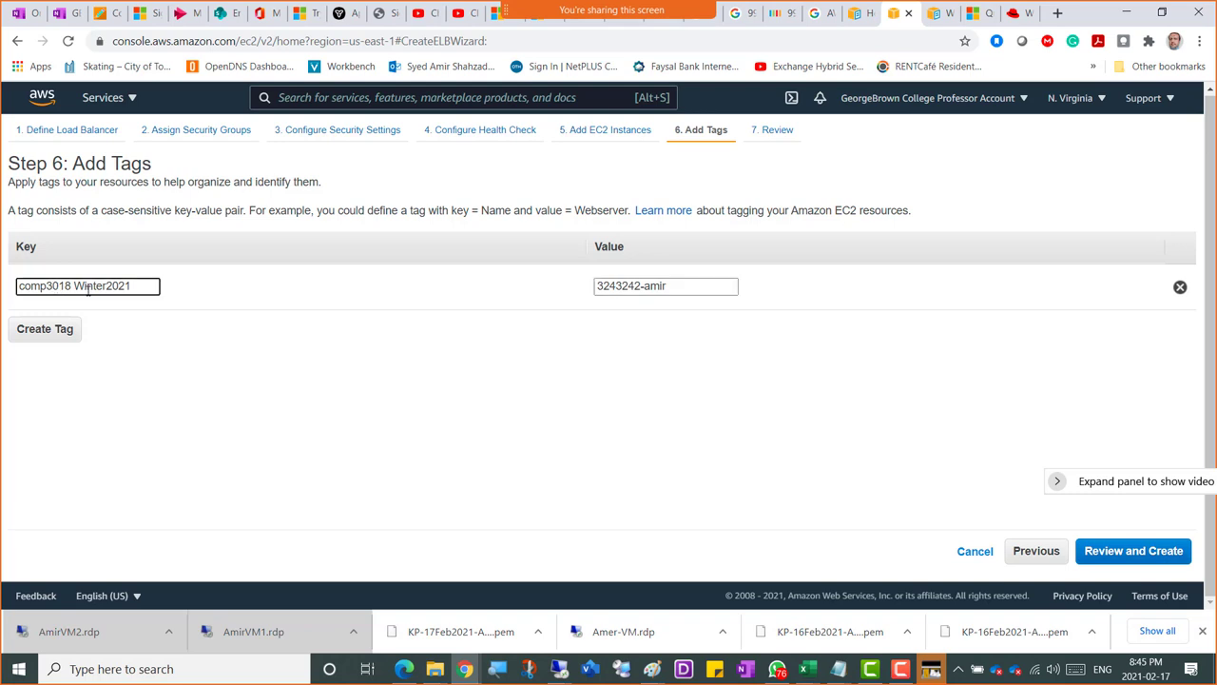
type("1")
key("Delete")
- Open Step 7: Review and scroll through Amir-LoadBalancer's settings, instances, subnets and tag
left_click(1138, 555)
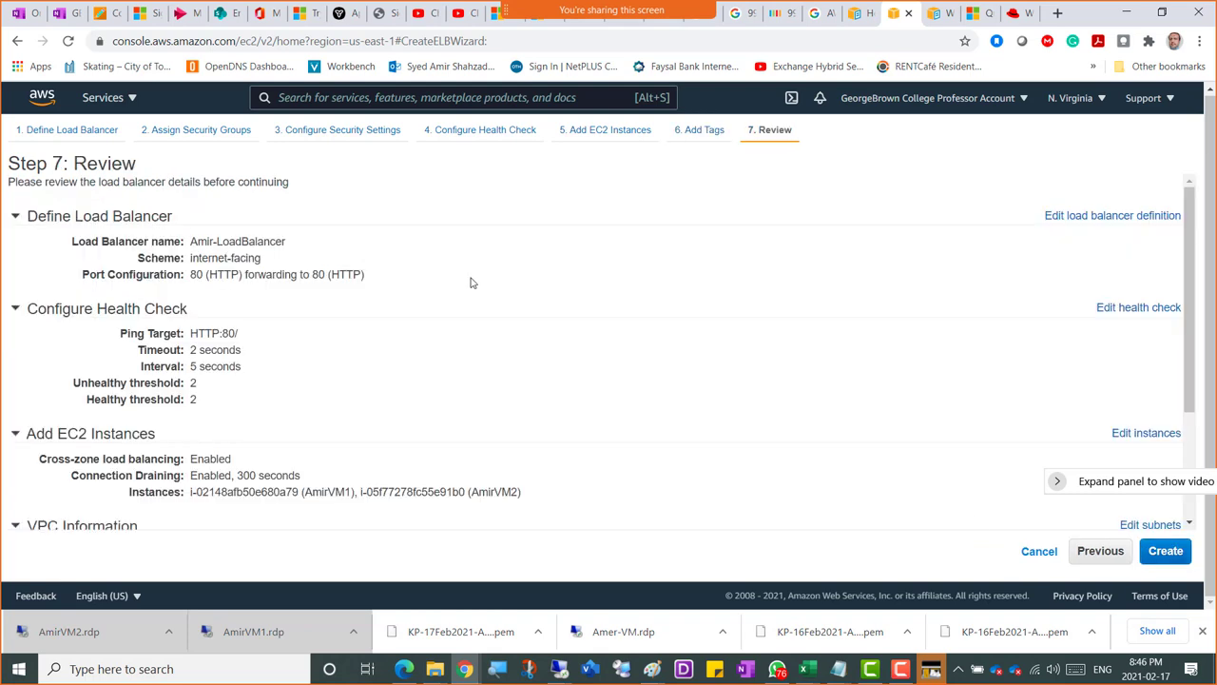
scroll(476, 290, "down", 2)
scroll(474, 292, "up", 2)
scroll(473, 292, "down", 2)
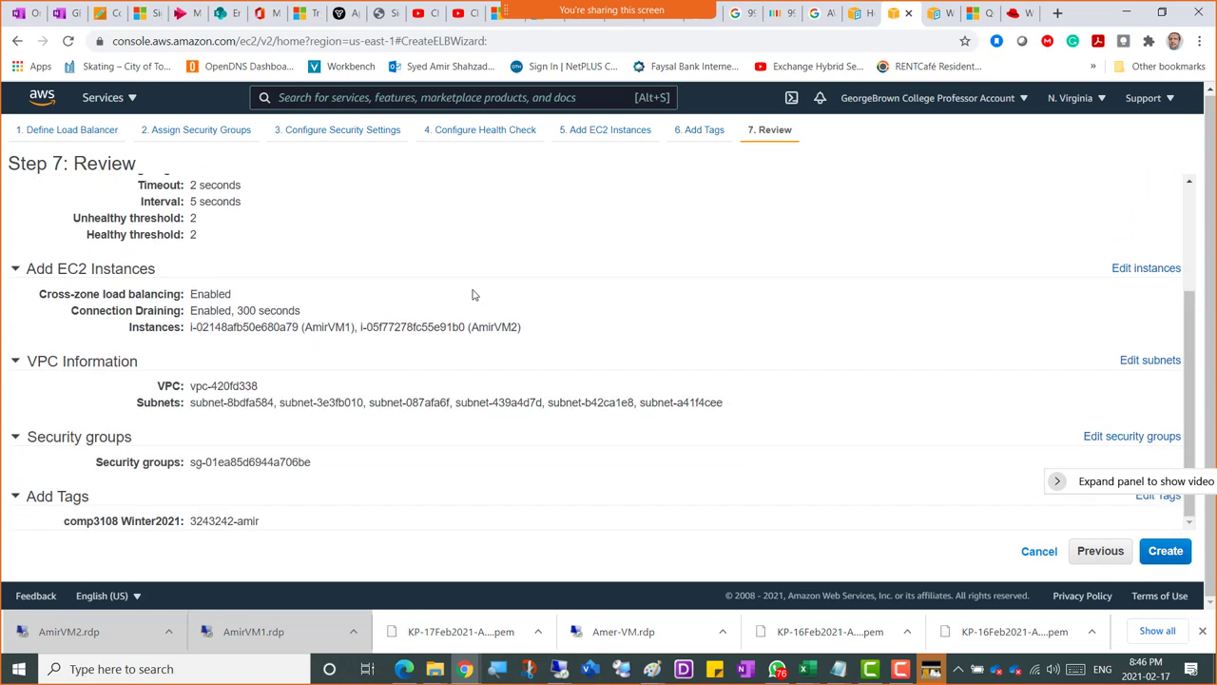
scroll(473, 294, "up", 2)
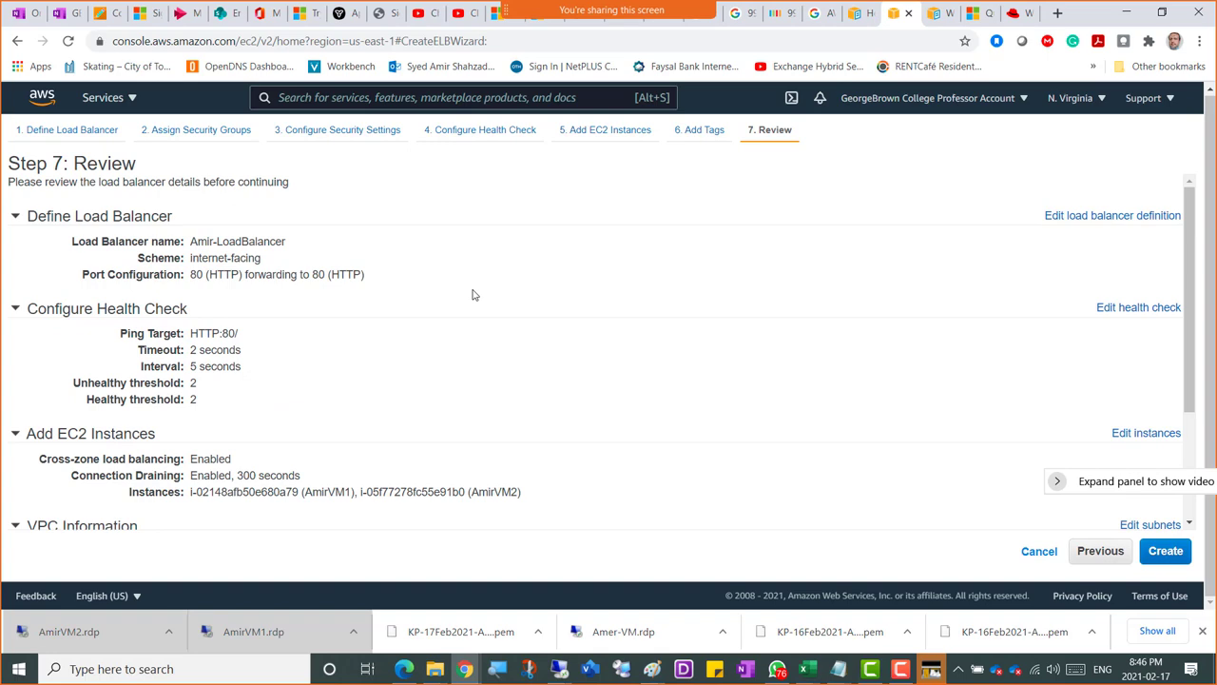
scroll(474, 295, "down", 2)
scroll(478, 296, "up", 2)
scroll(478, 296, "down", 2)
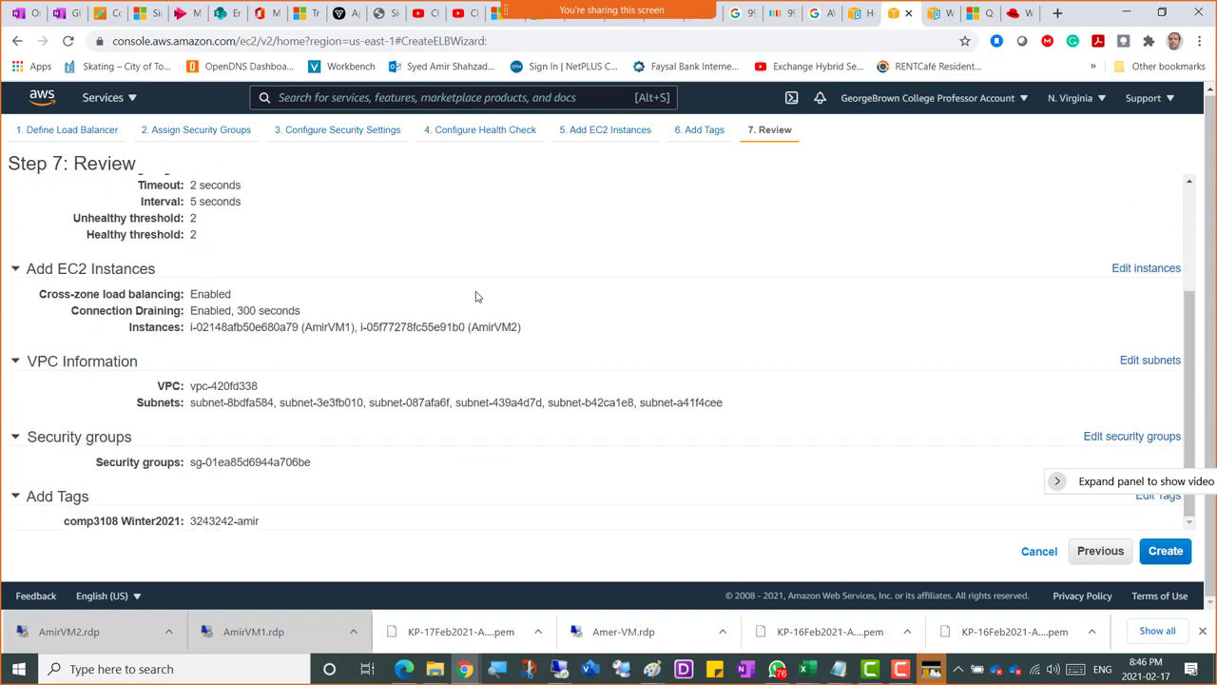
scroll(477, 296, "up", 2)
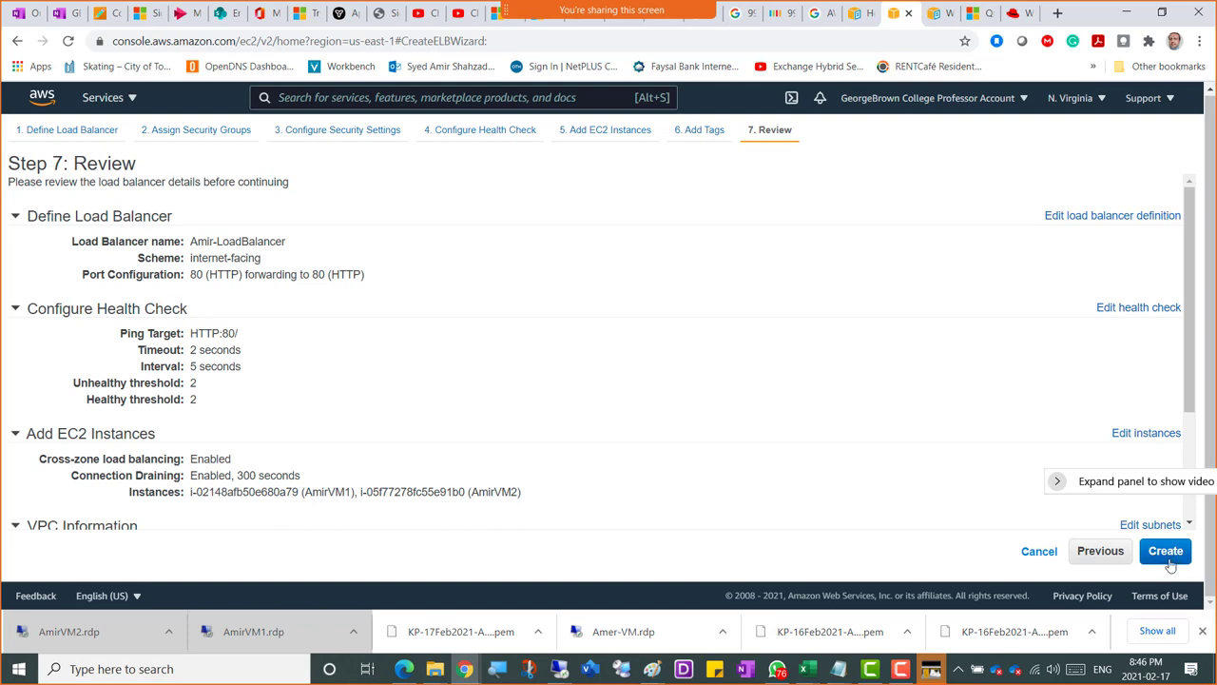
- Create Amir-LoadBalancer from the review page
left_click(1169, 559)
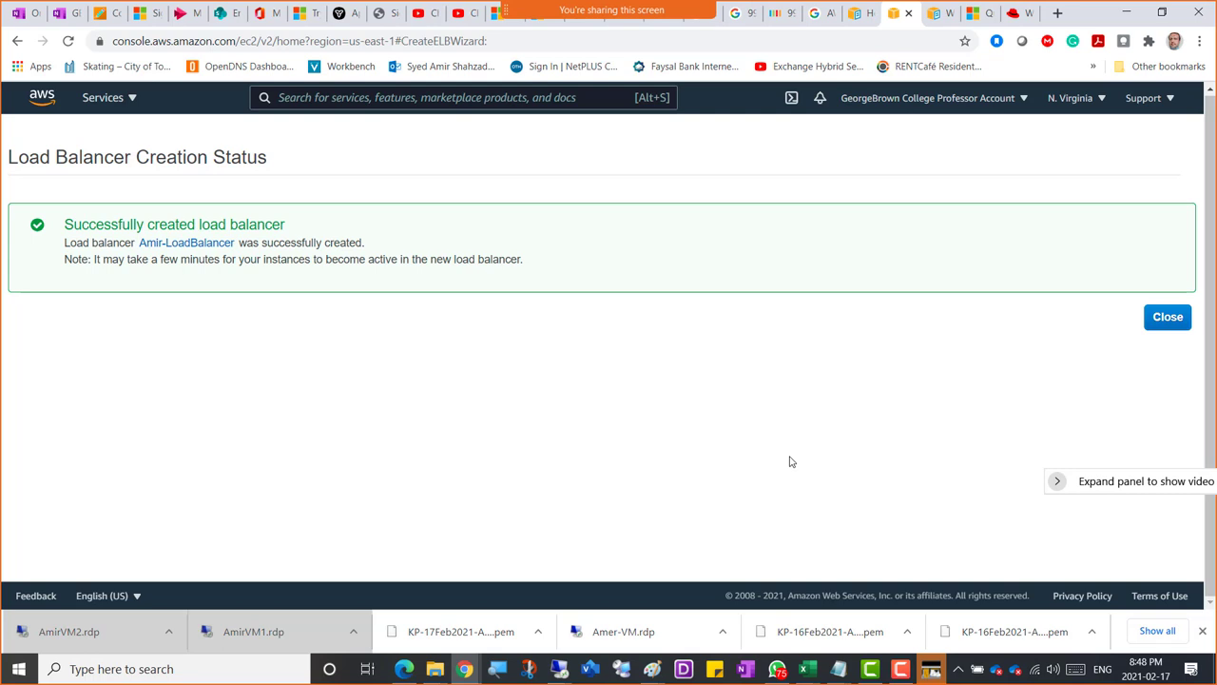
- Close the creation status and select Amir-LoadBalancer in the list to view its description
left_click(1169, 320)
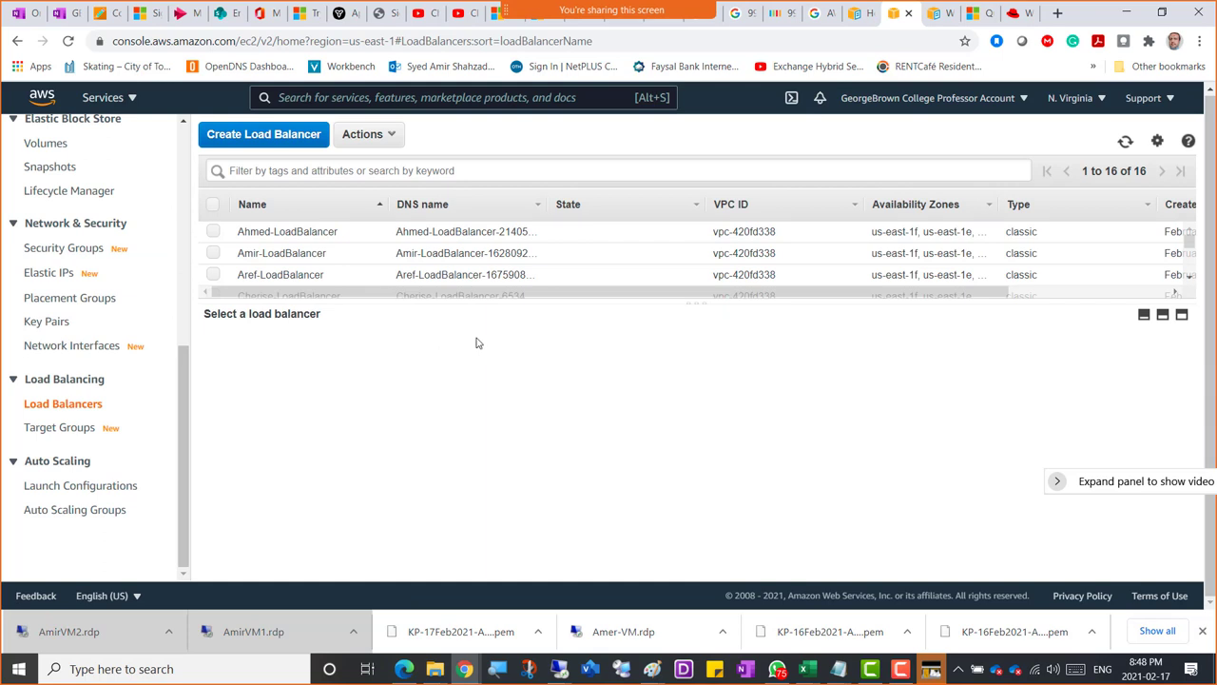
left_click_drag(698, 305, 720, 407)
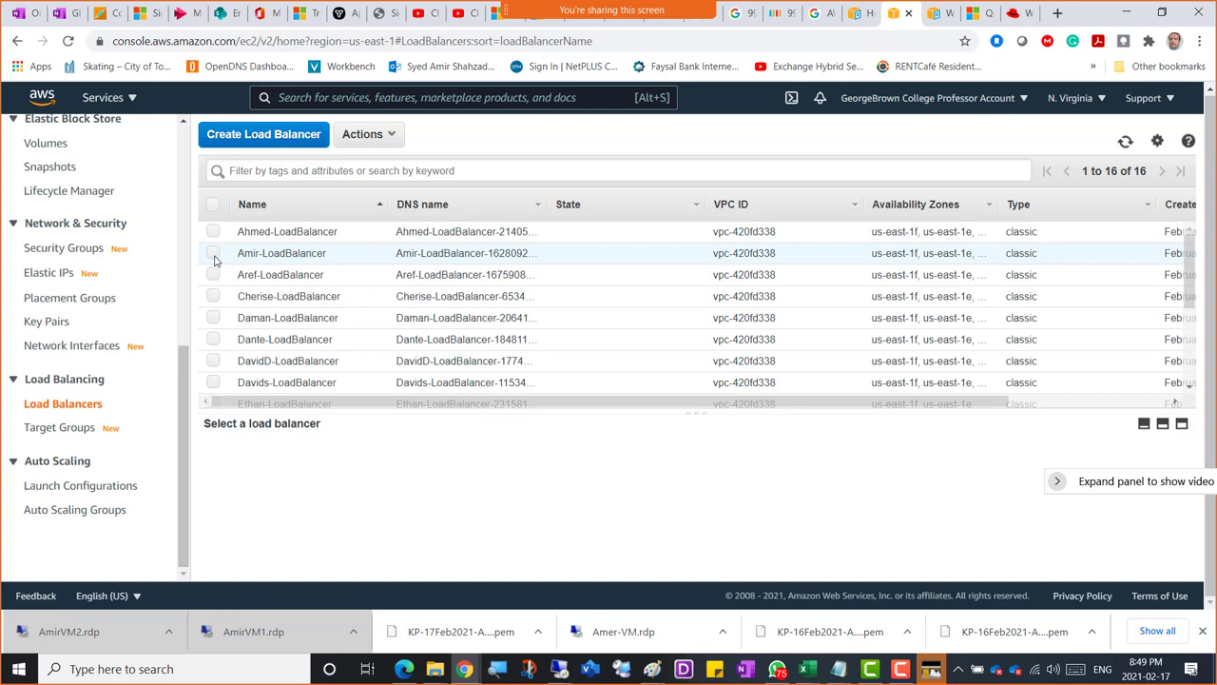
left_click(214, 254)
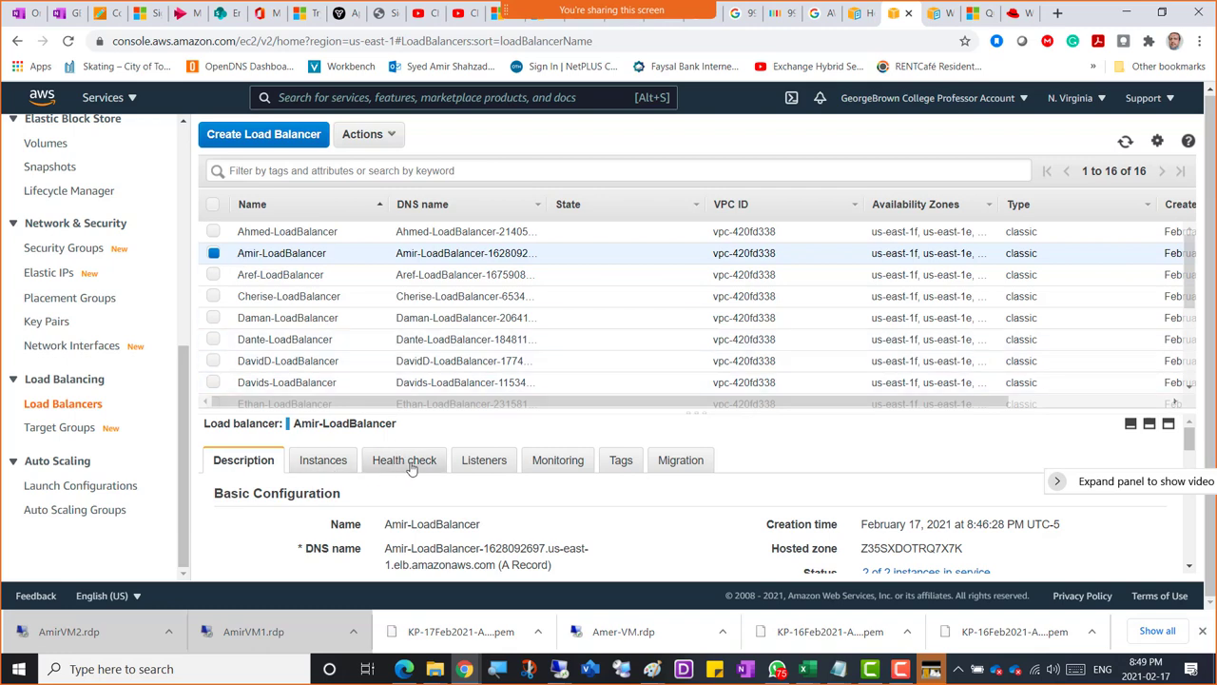
- Show Amir-LoadBalancer's Instances tab with AmirVM1 (us-east-1a) and AmirVM2 (us-east-1b) both InService
left_click(325, 463)
scroll(340, 476, "down", 3)
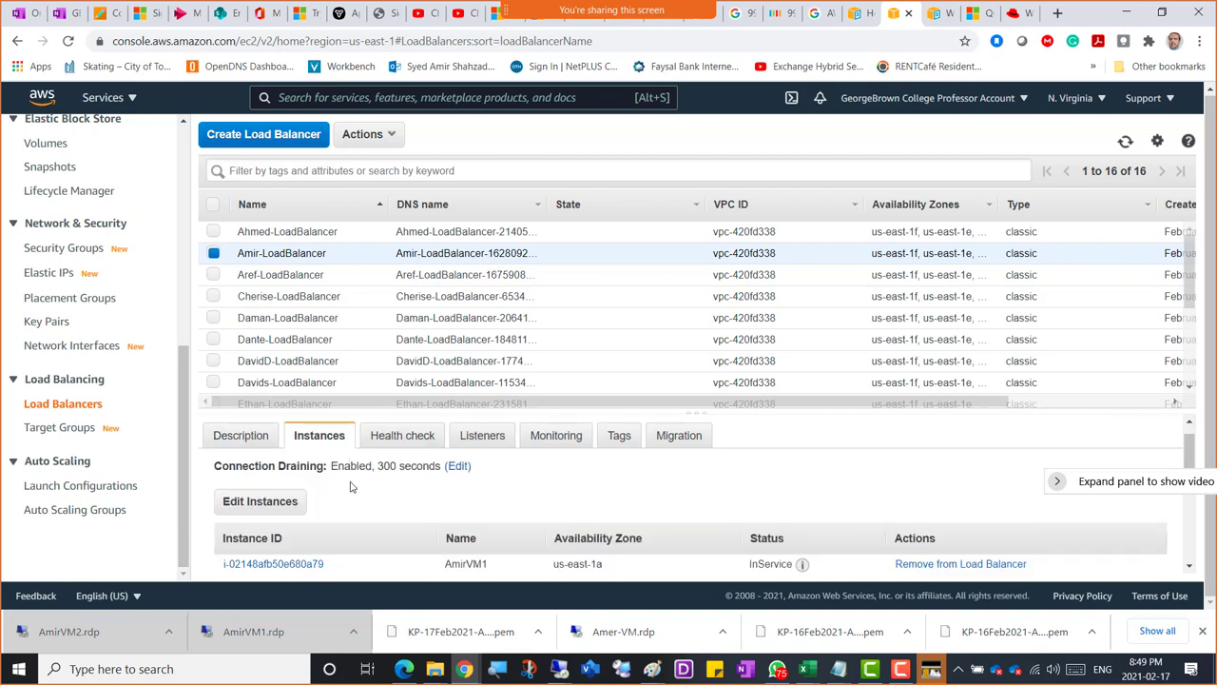
scroll(341, 483, "up", 2)
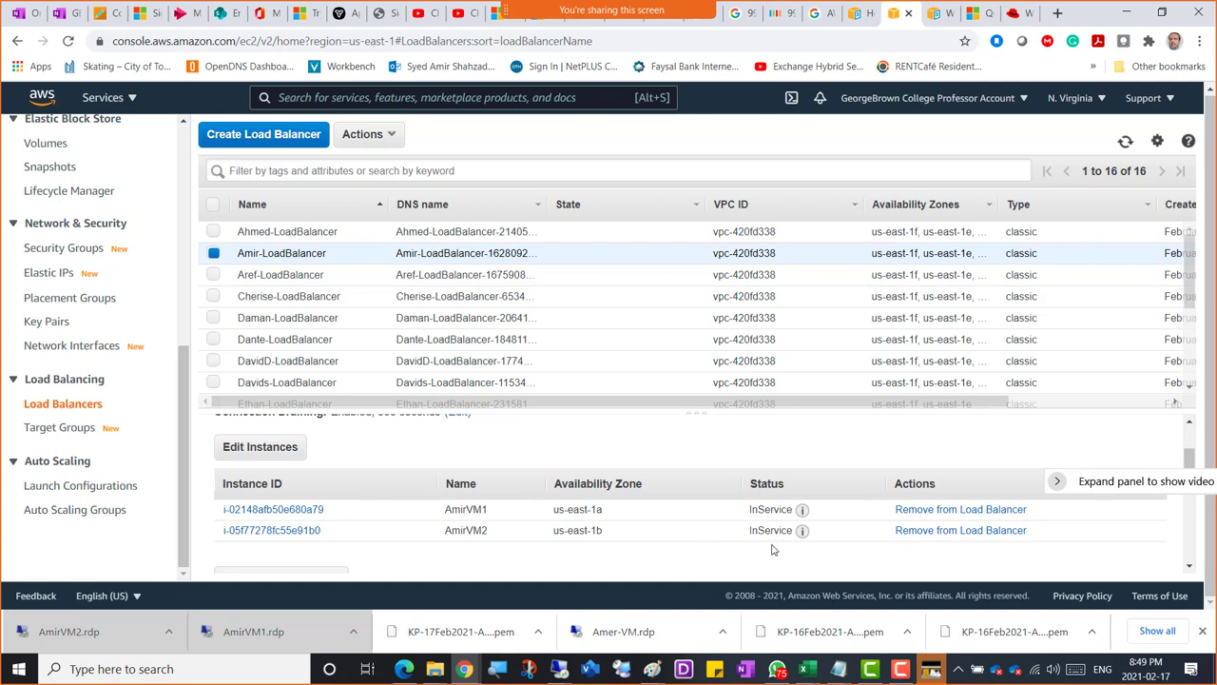
left_click_drag(749, 512, 766, 533)
scroll(360, 463, "up", 1)
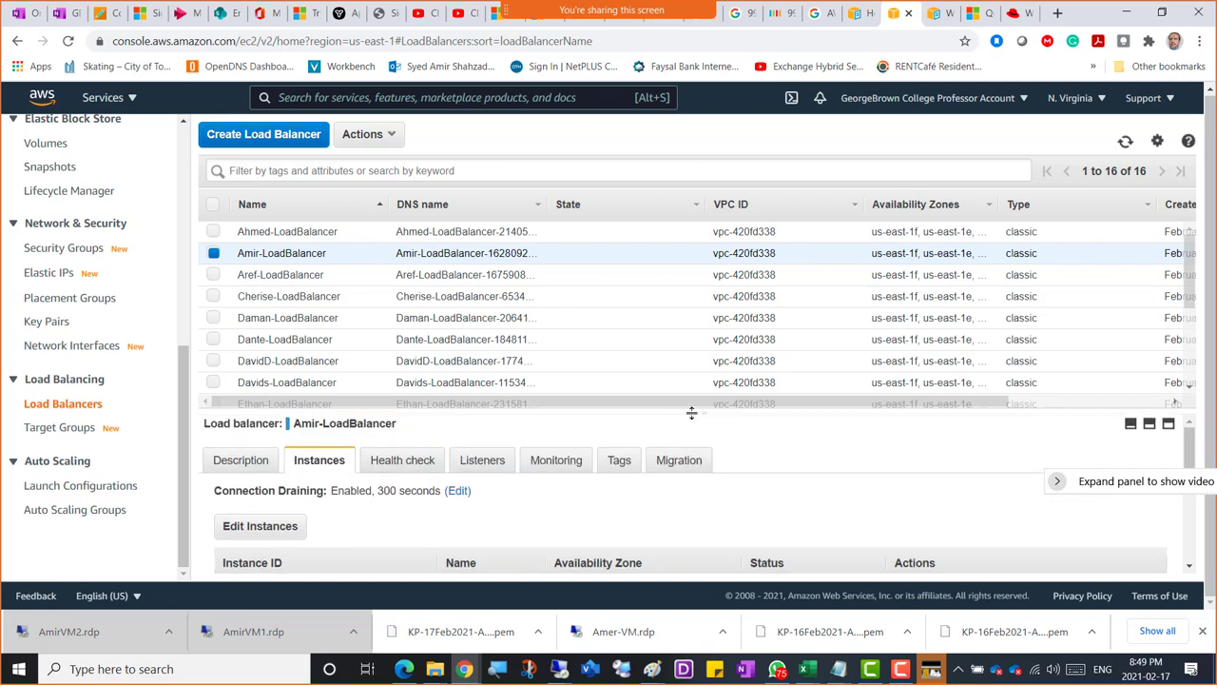
left_click_drag(694, 421, 689, 333)
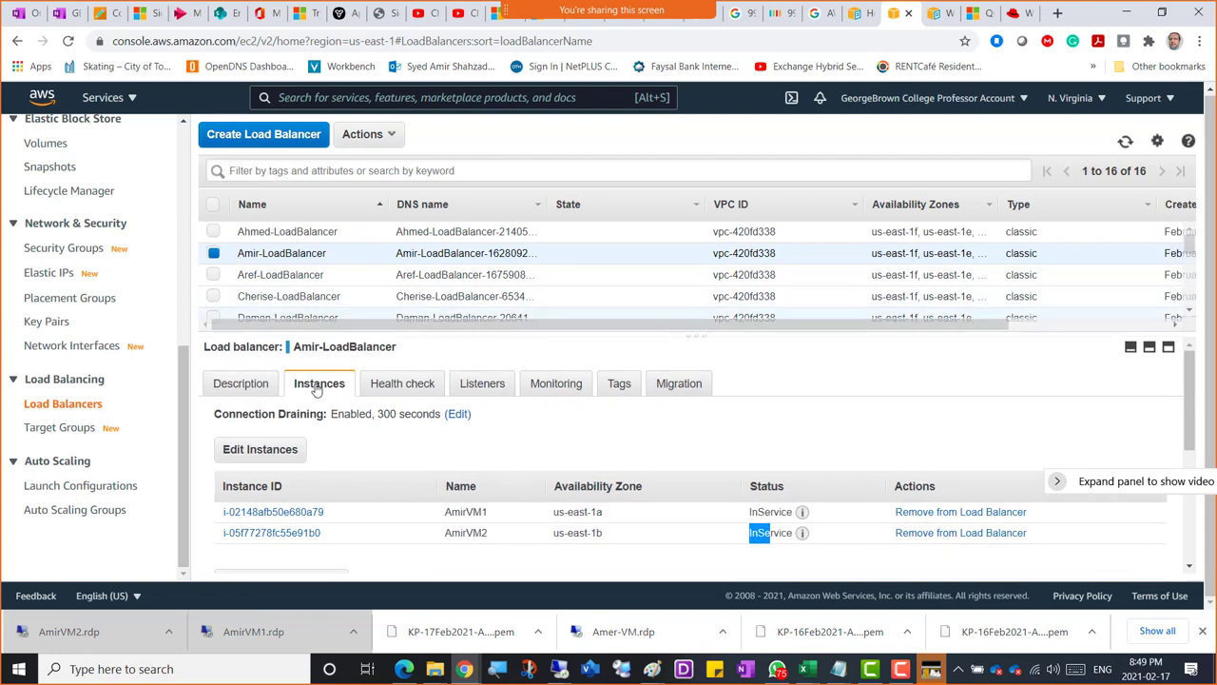
left_click(741, 547)
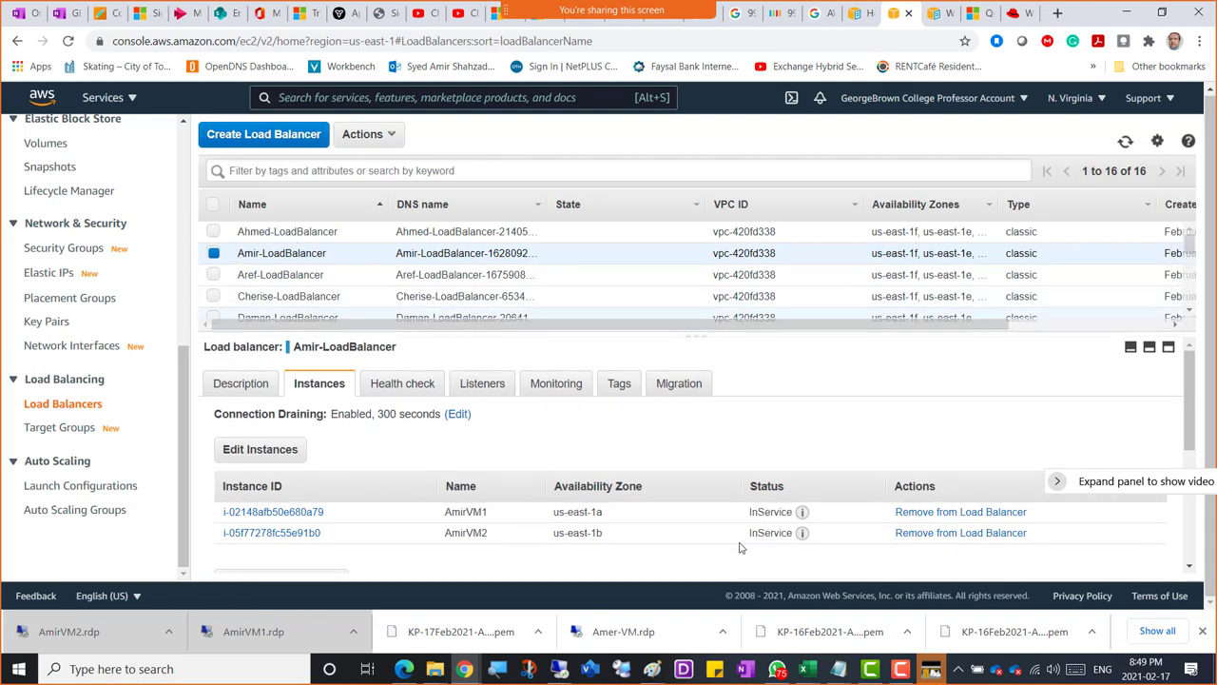
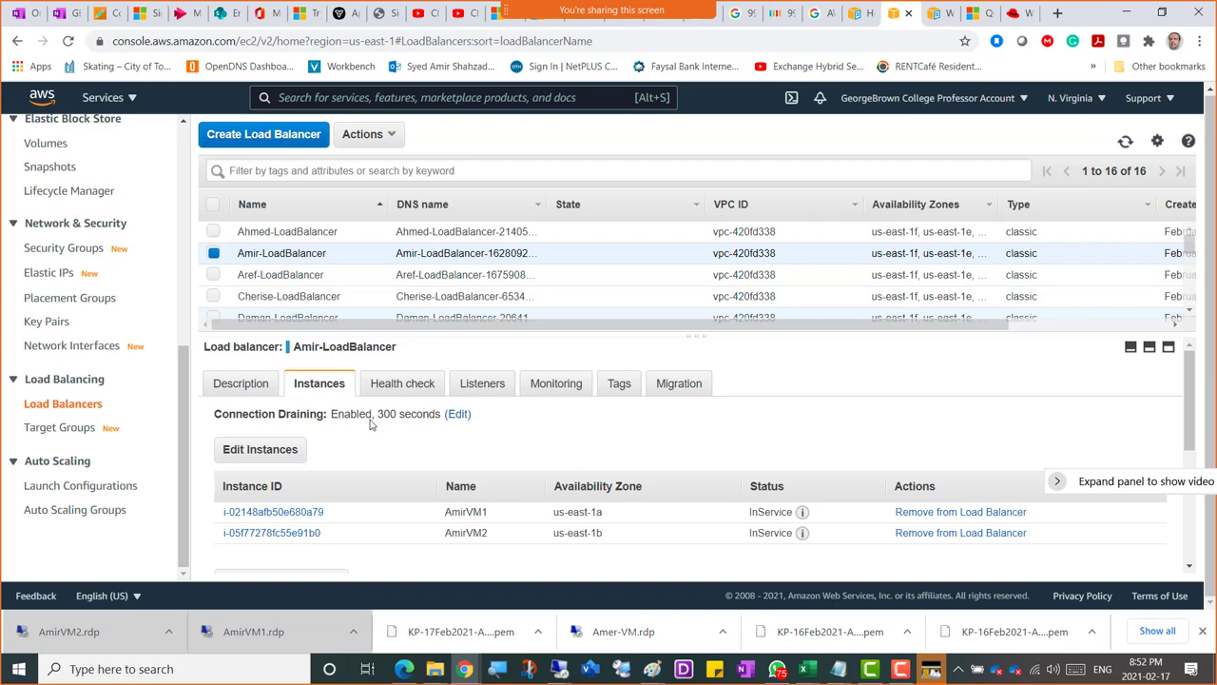
- Show the user's load balancer's Description details and copy its full DNS name
left_click(230, 390)
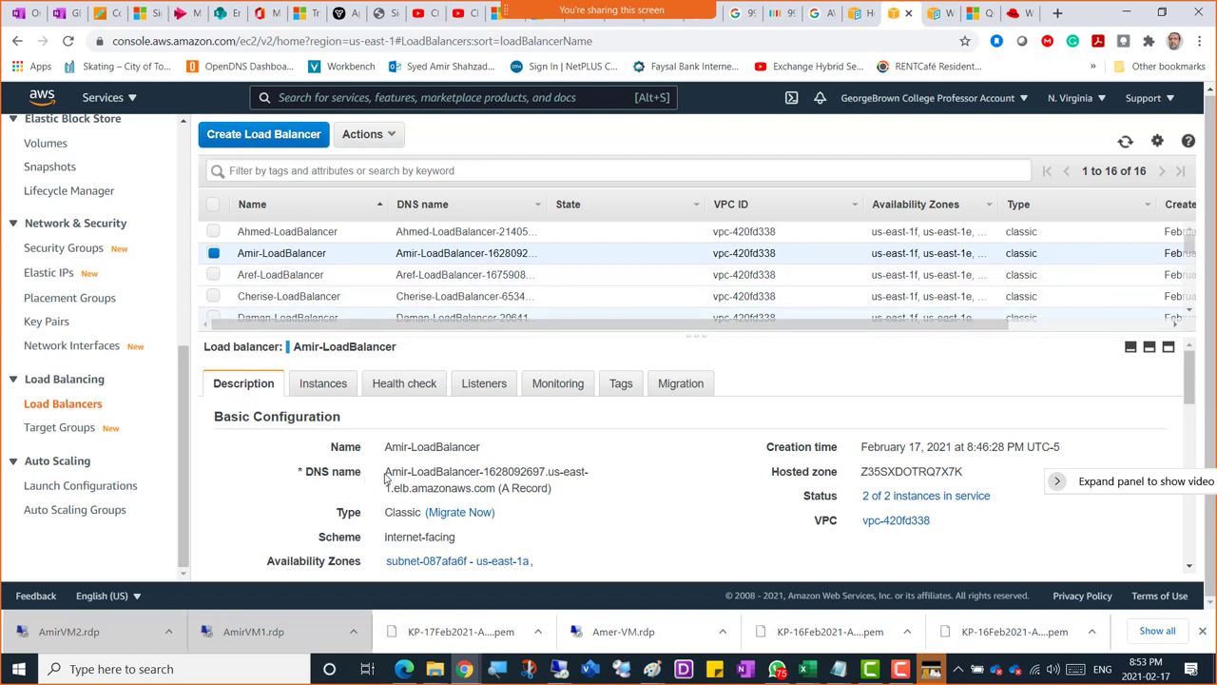
left_click_drag(385, 471, 496, 487)
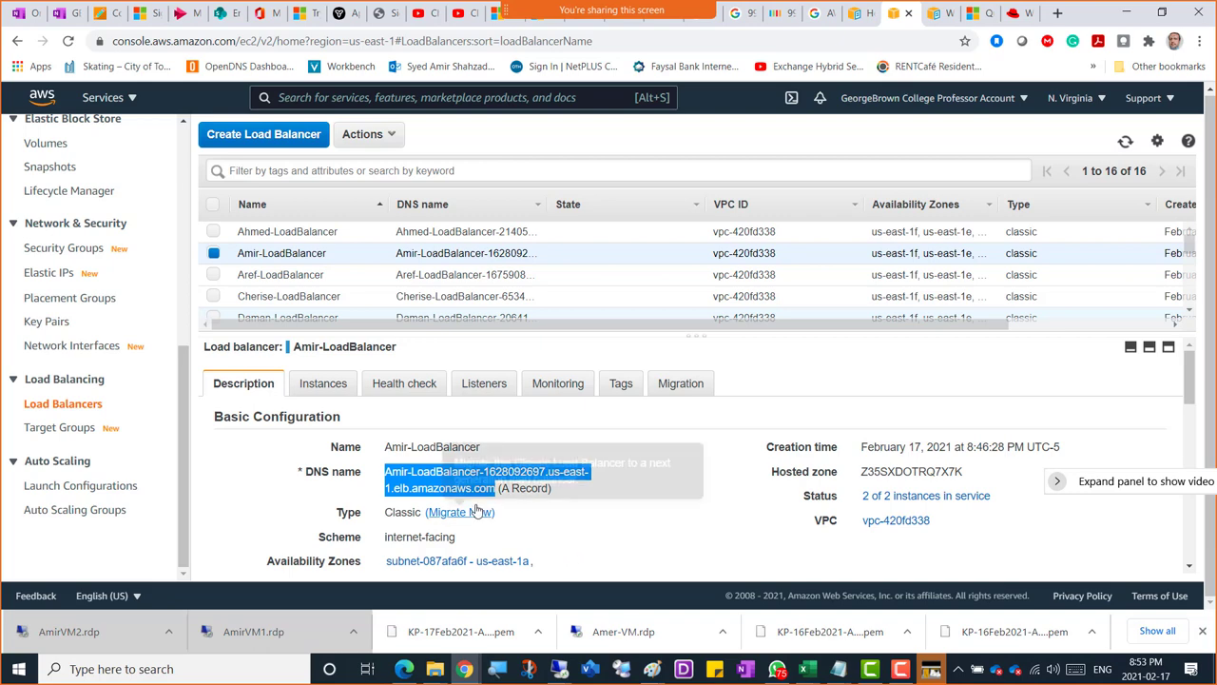
right_click(435, 473)
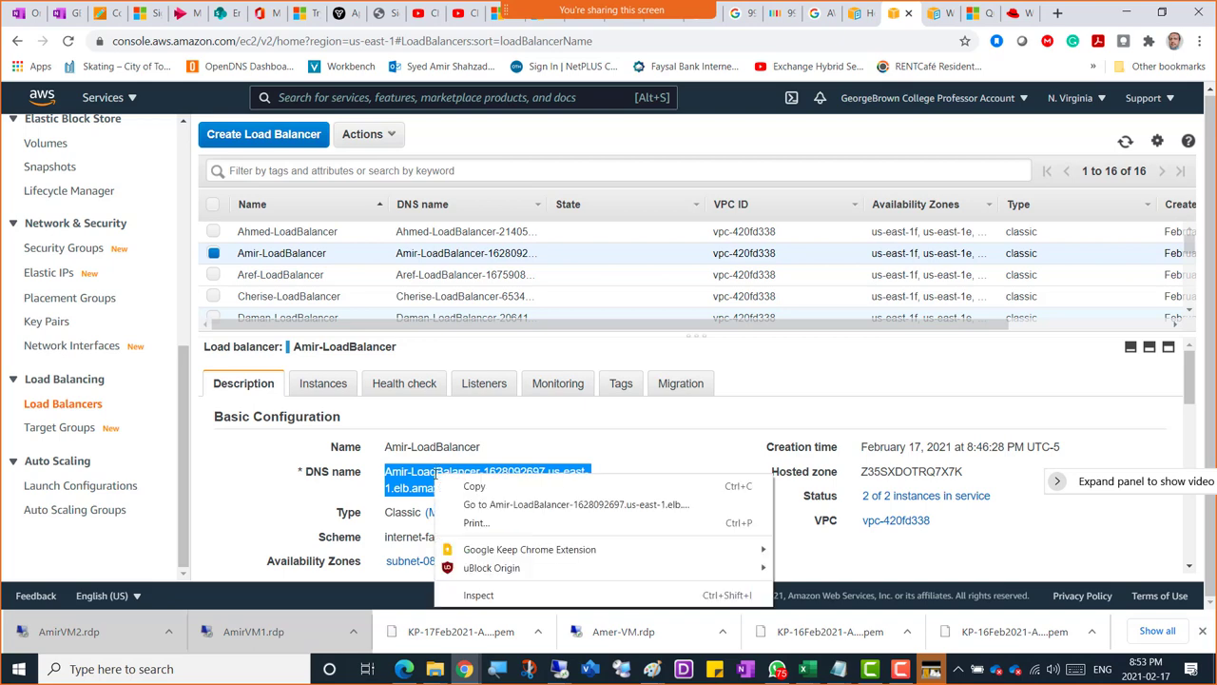
left_click(475, 486)
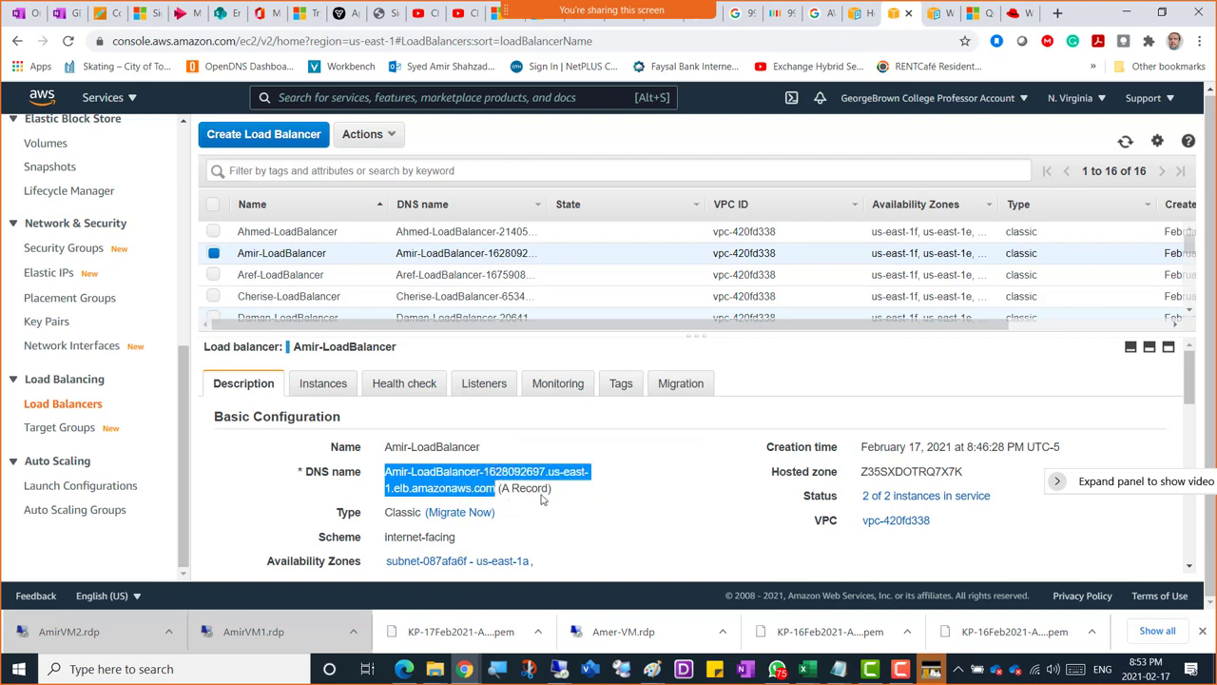
right_click(444, 484)
left_click(486, 488)
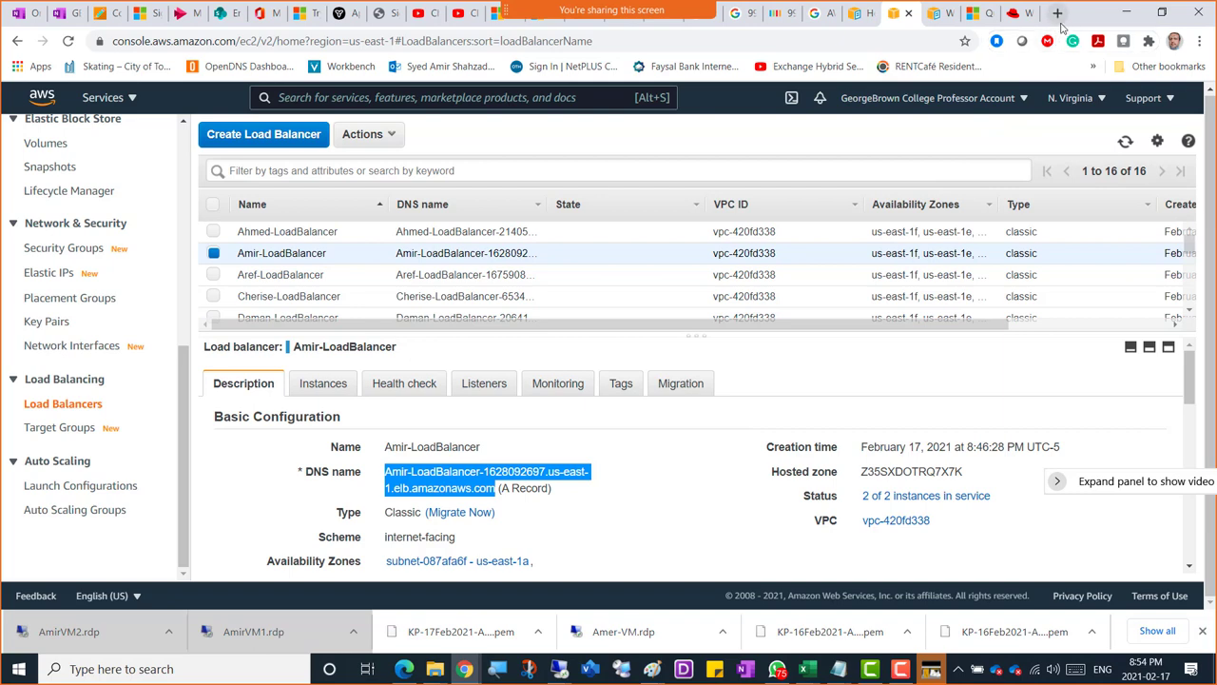
- Paste the copied DNS name into a new Chrome tab and load the address
left_click(1056, 13)
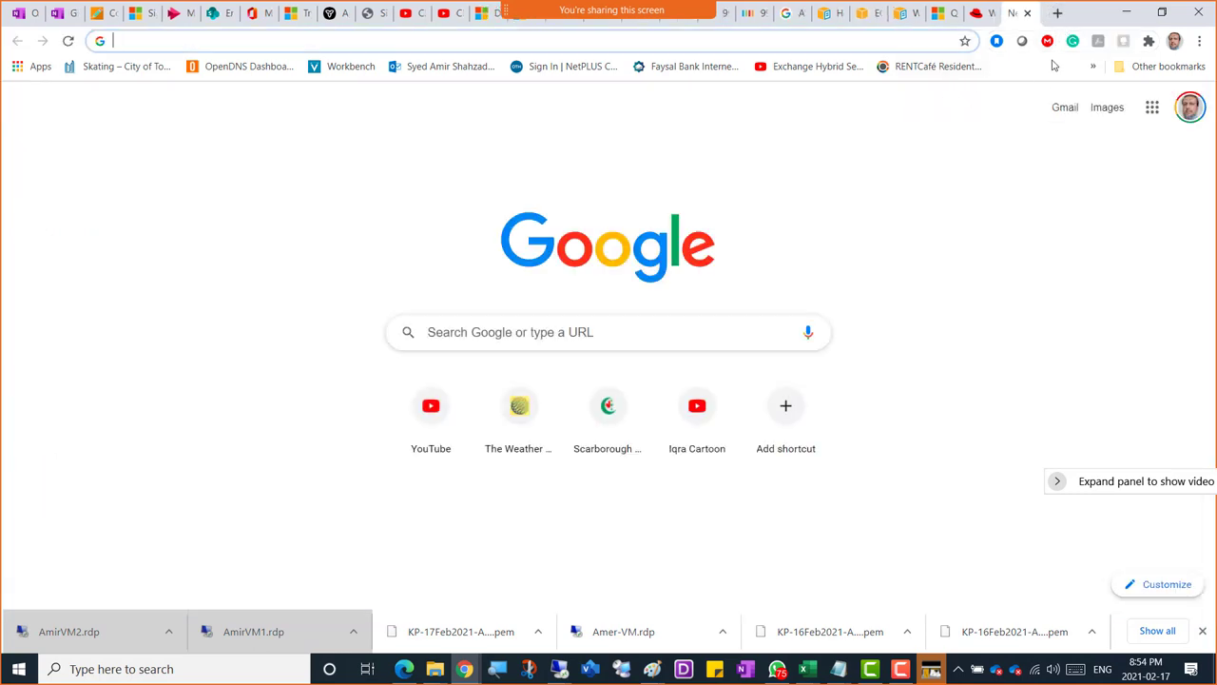
right_click(766, 42)
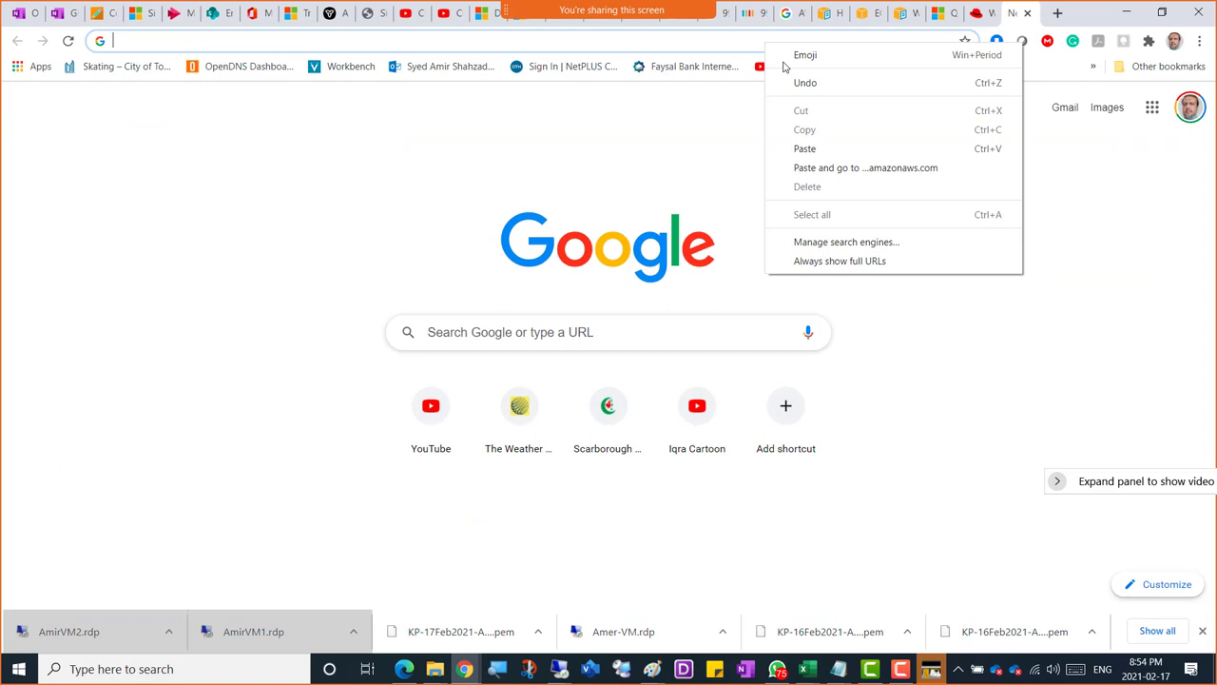
left_click(806, 149)
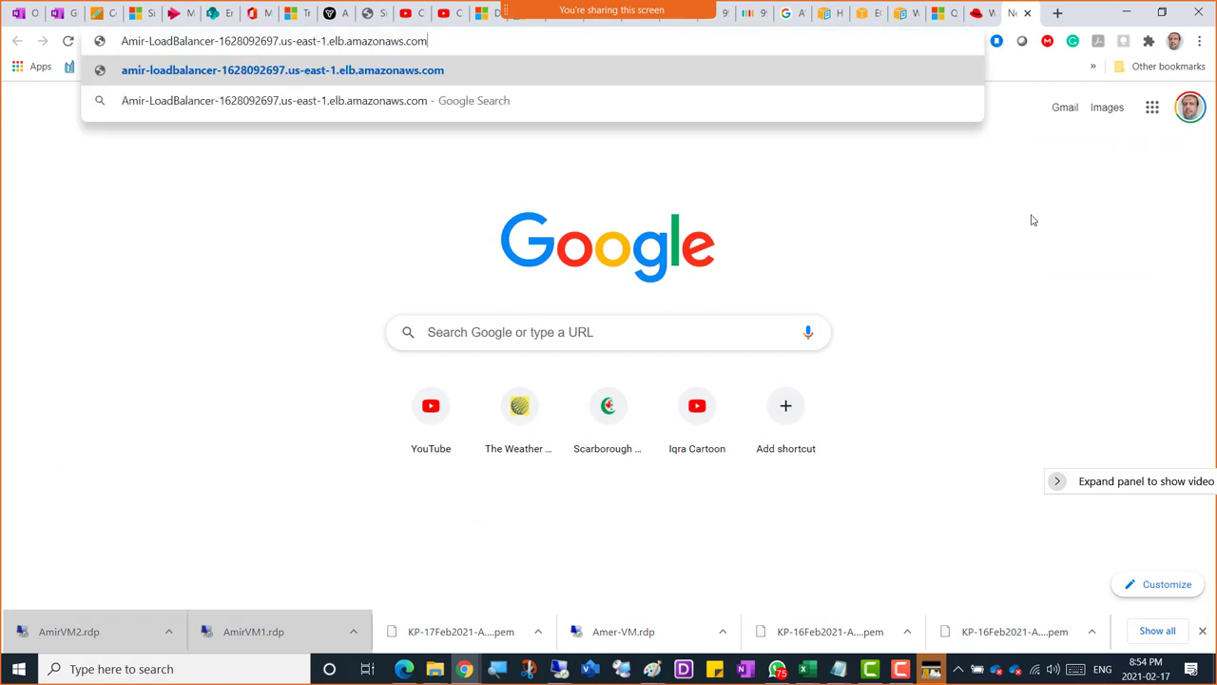
key("Return")
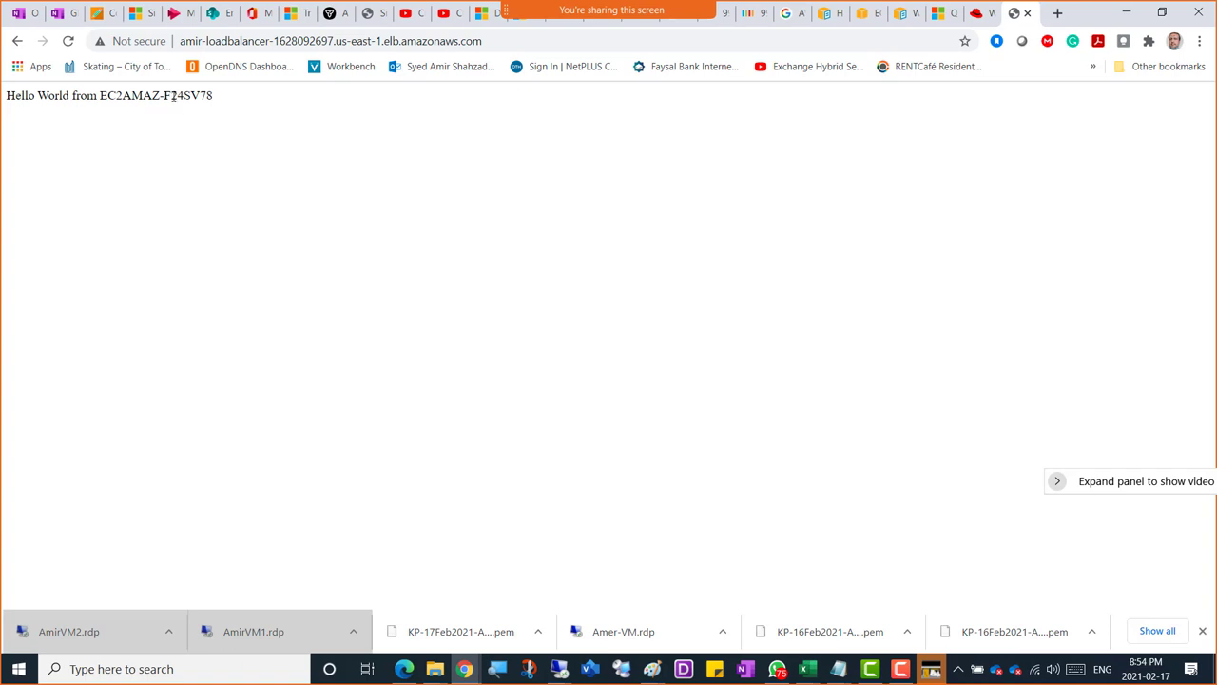
left_click(69, 42)
left_click(68, 43)
left_click(68, 43)
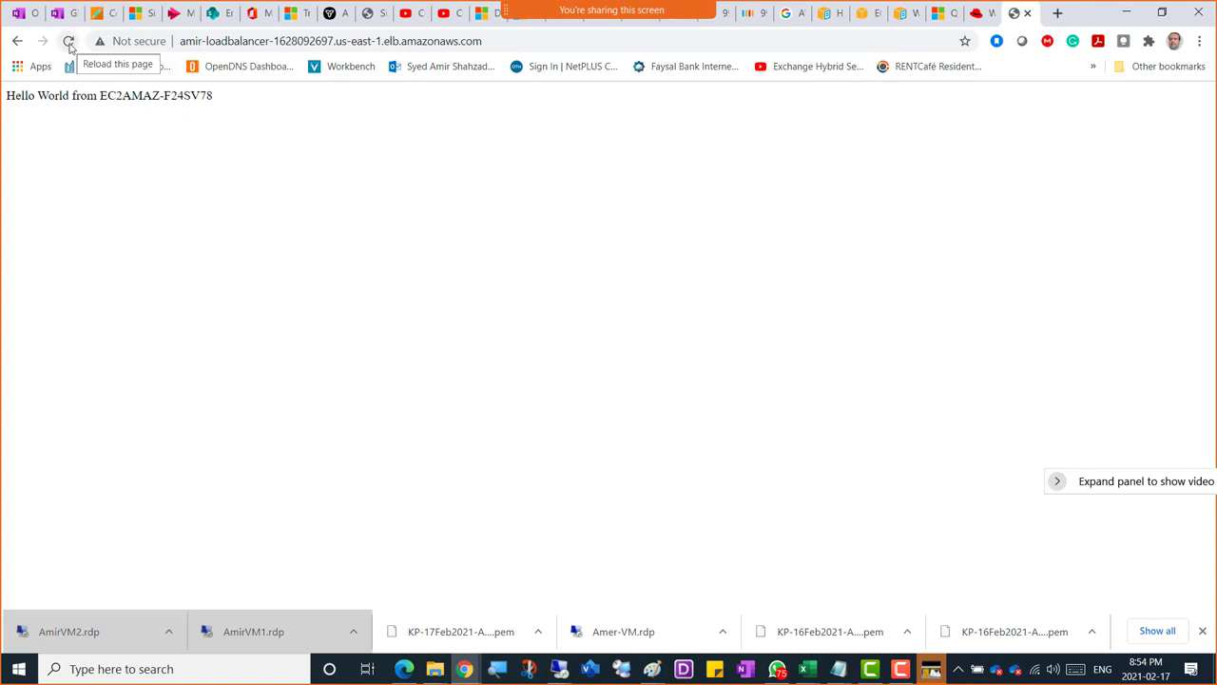
left_click(71, 45)
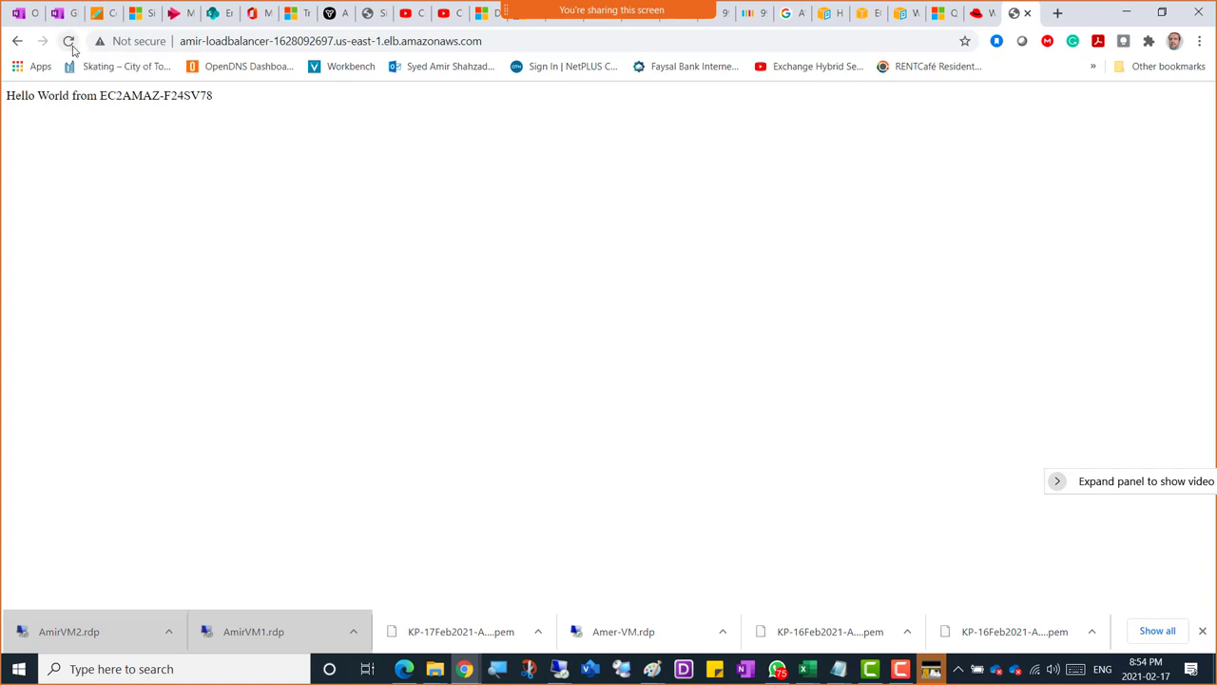
left_click(69, 42)
left_click(71, 43)
left_click(69, 43)
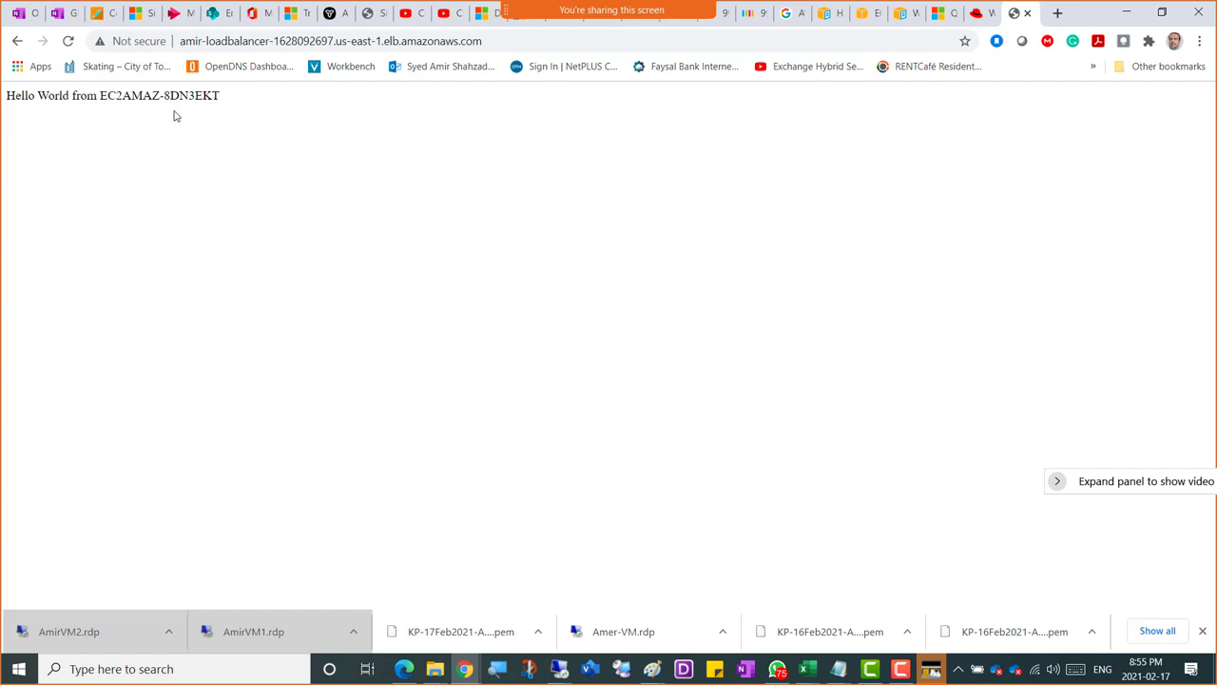
left_click(69, 43)
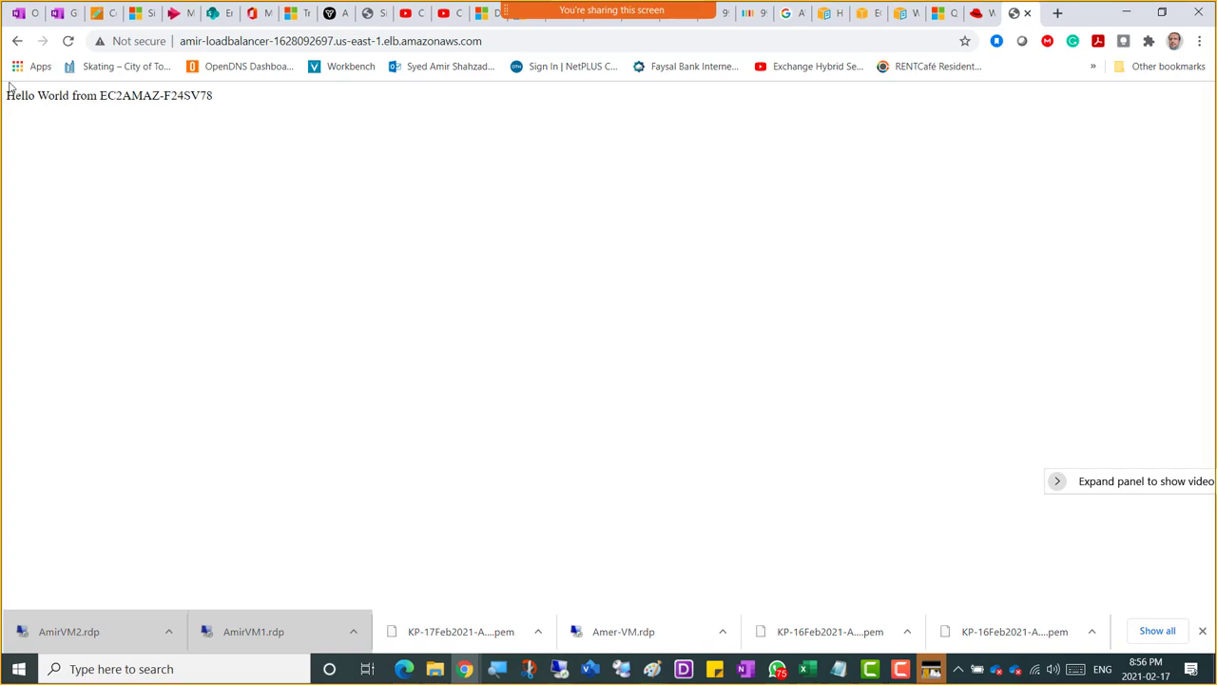
- Snip the Hello World page and paste it in OneNote under 'Screenshot 9 = Load balancer works'
key("shift+super+s")
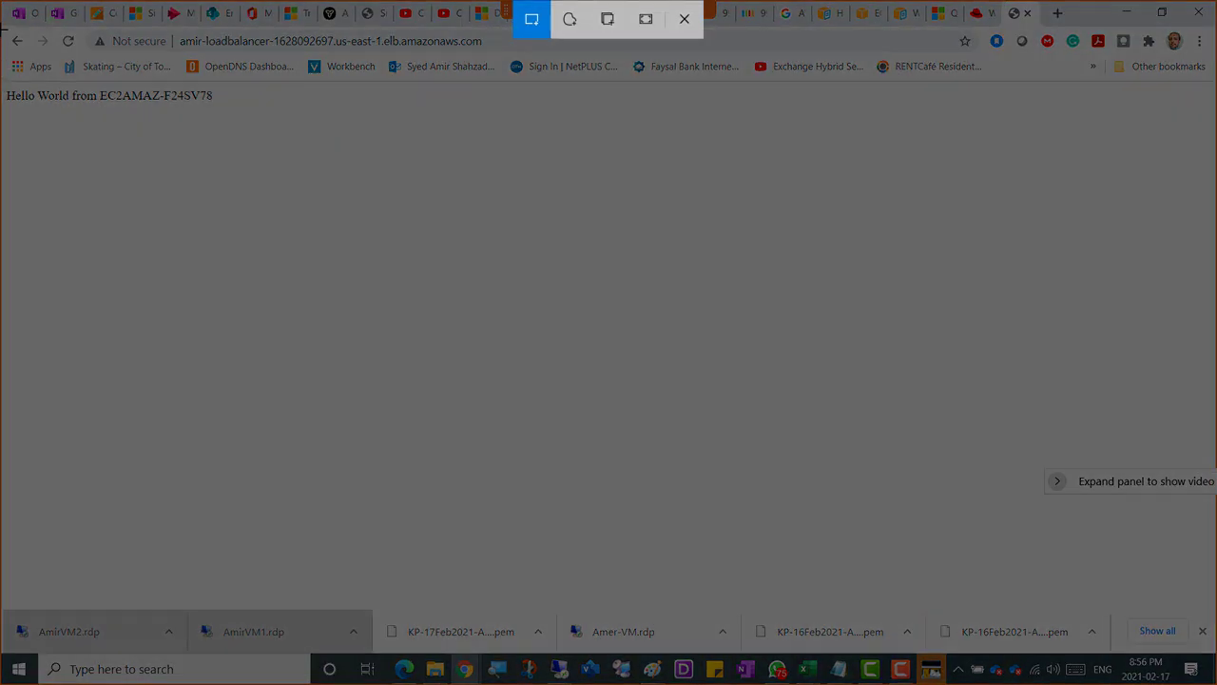
left_click_drag(3, 30, 530, 157)
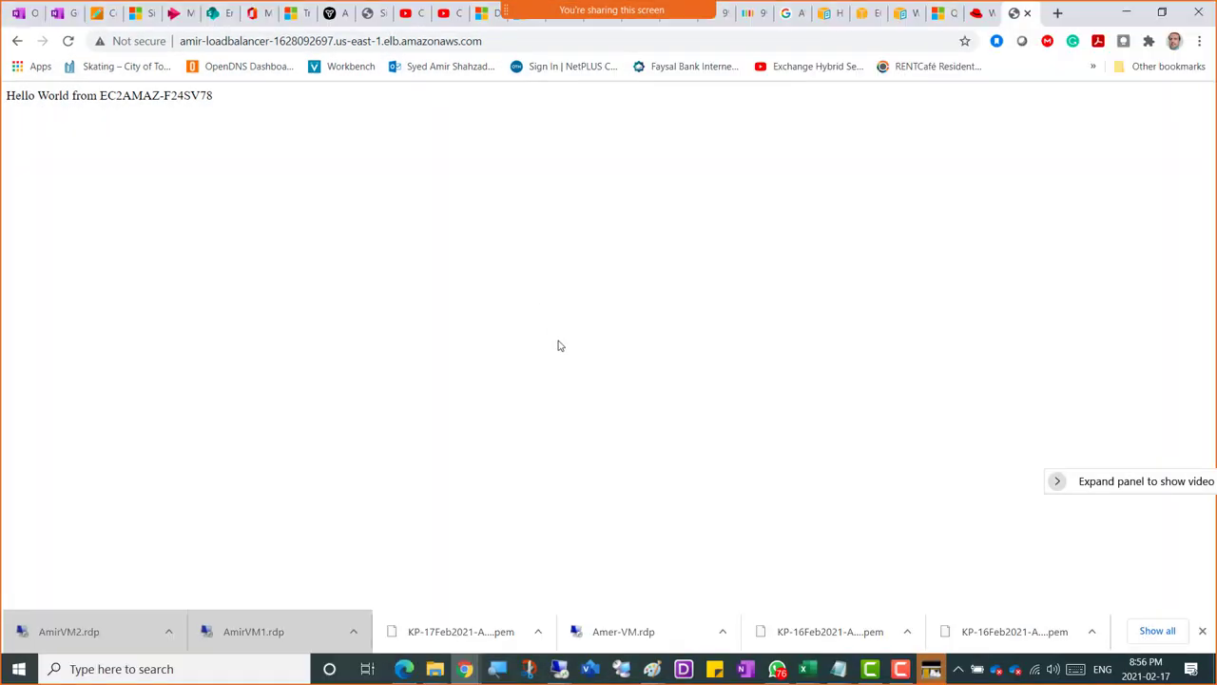
left_click(64, 13)
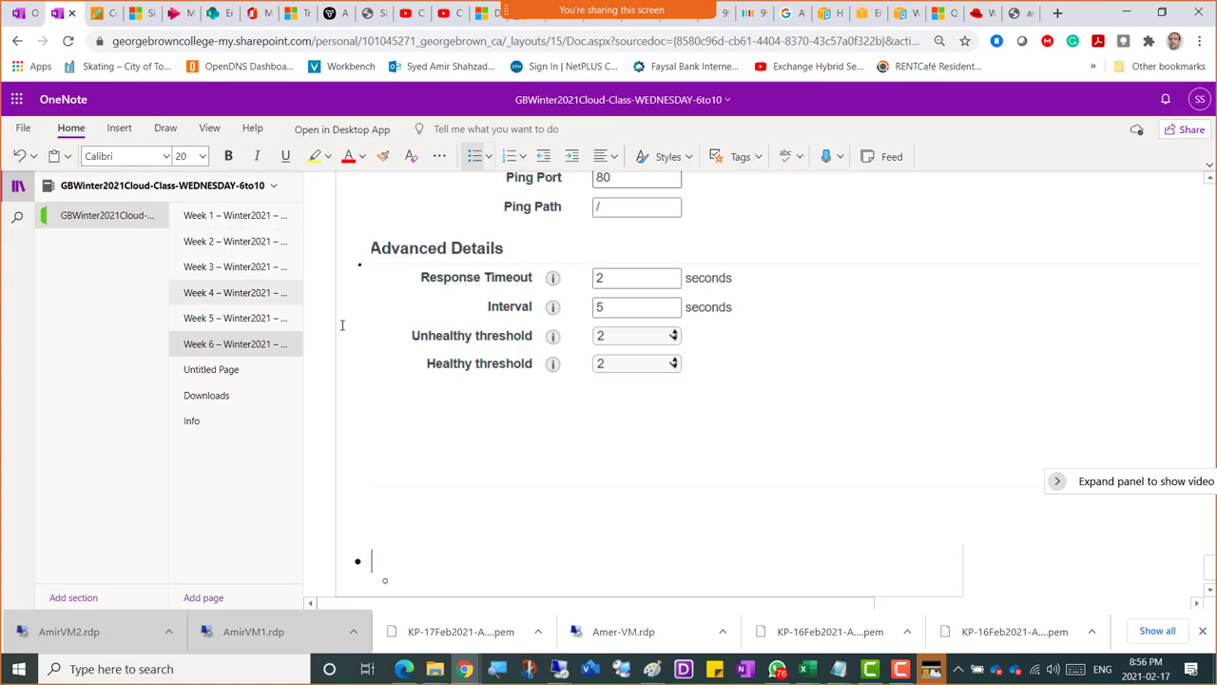
type("Sc")
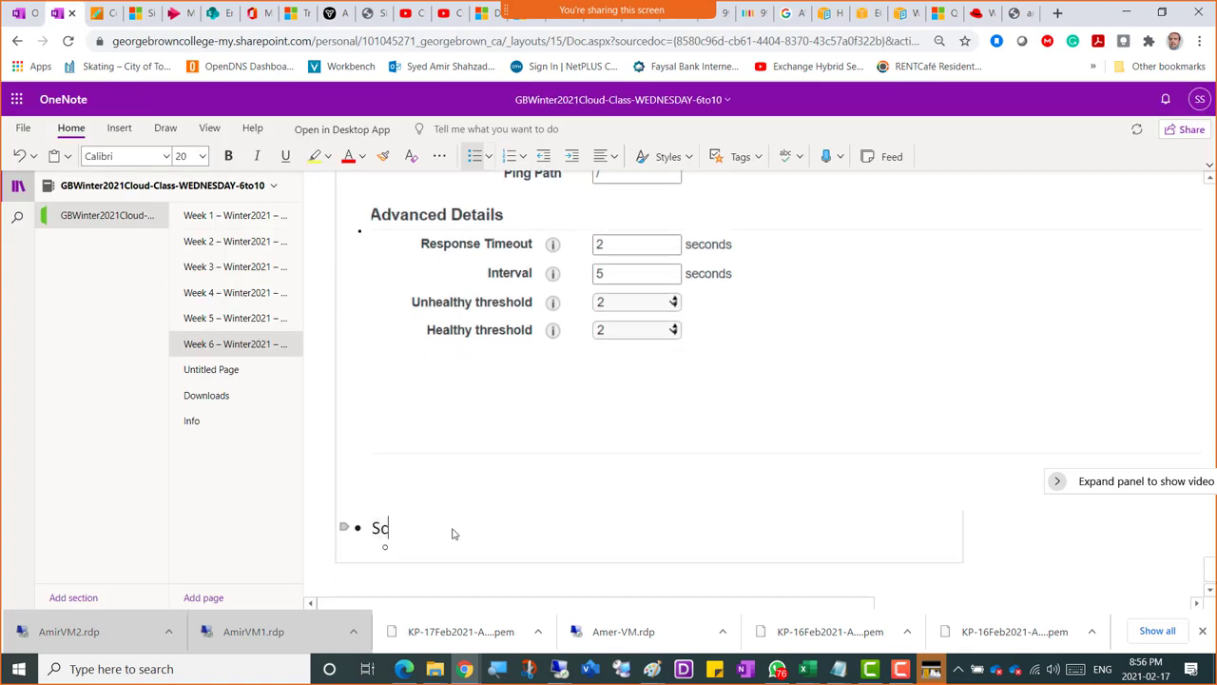
type("reenshot 9 =  L")
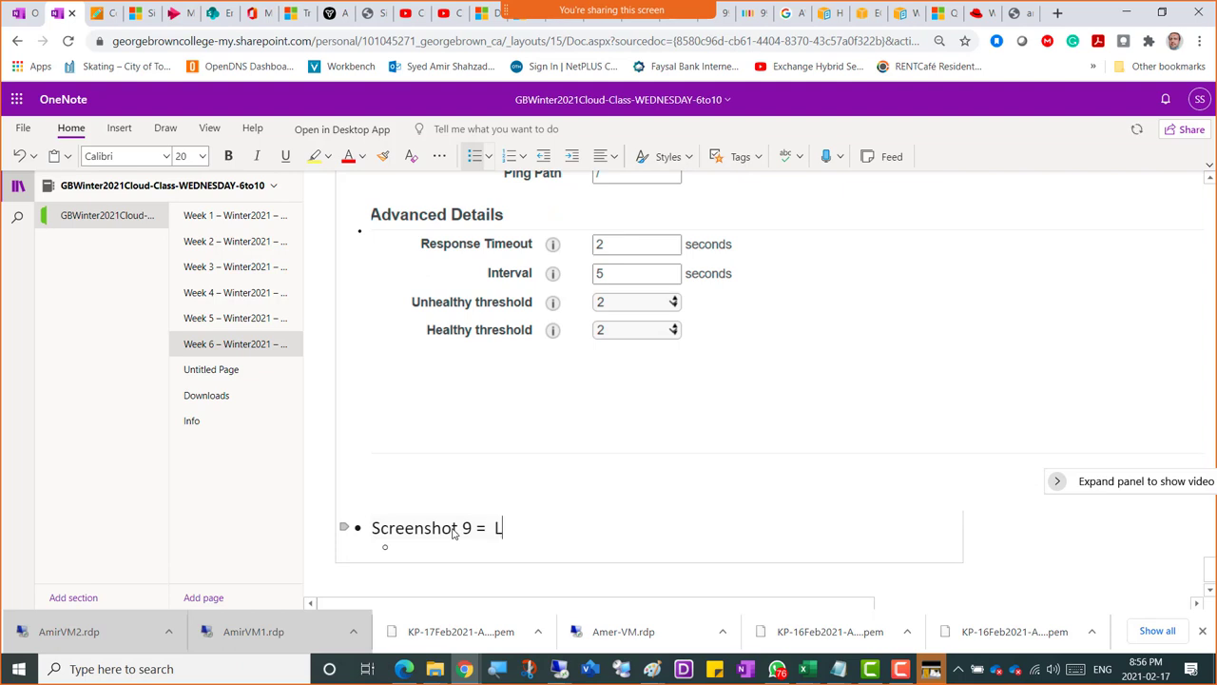
type("oad balancer")
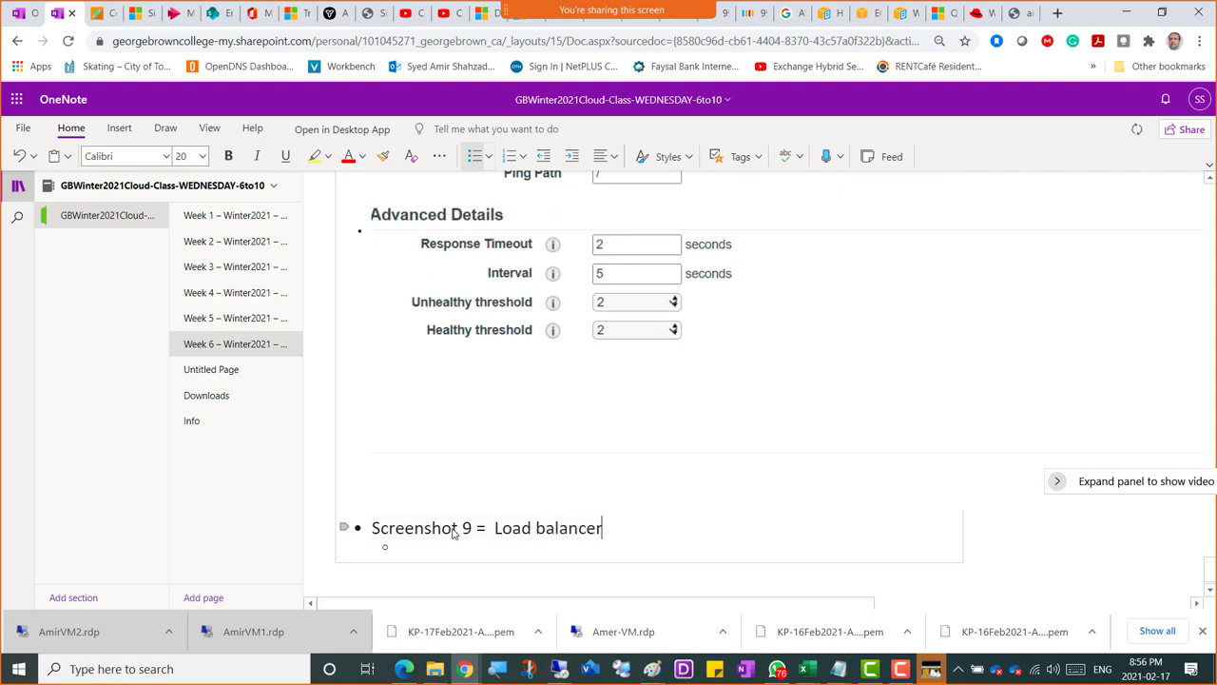
type(" works")
key("ctrl+v")
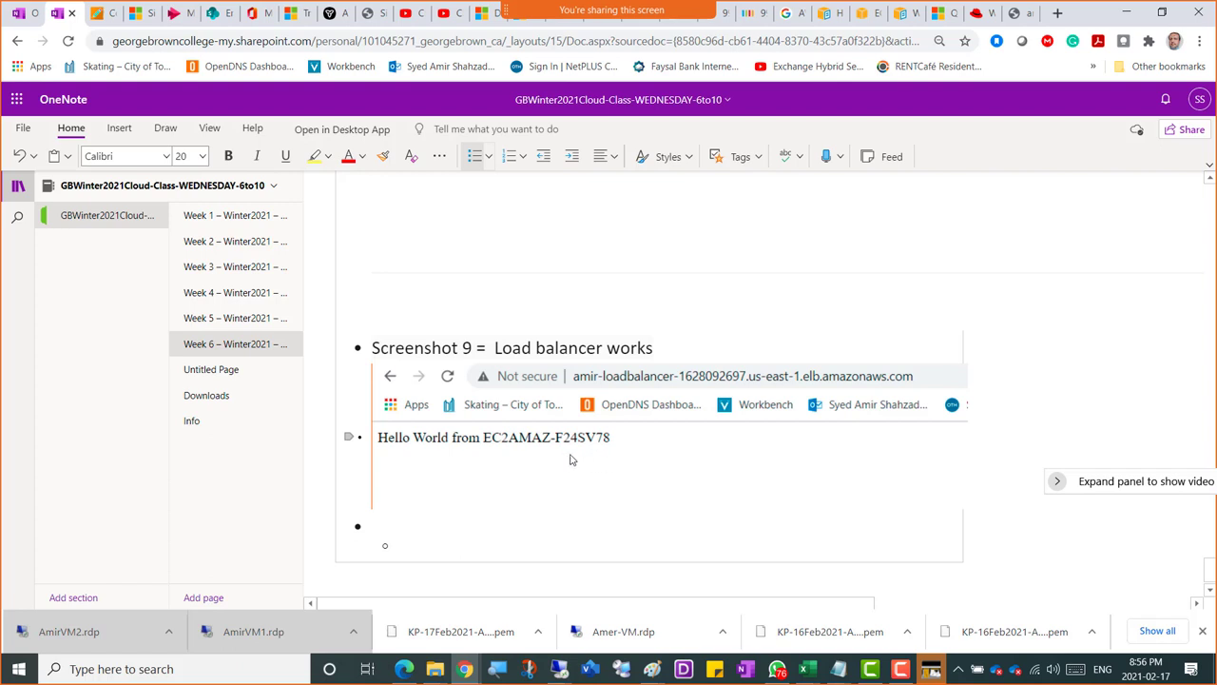
- Reload the load-balancer page until EC2AMAZ-8DN3EKT answers, then snip its Hello World text
left_click(1016, 13)
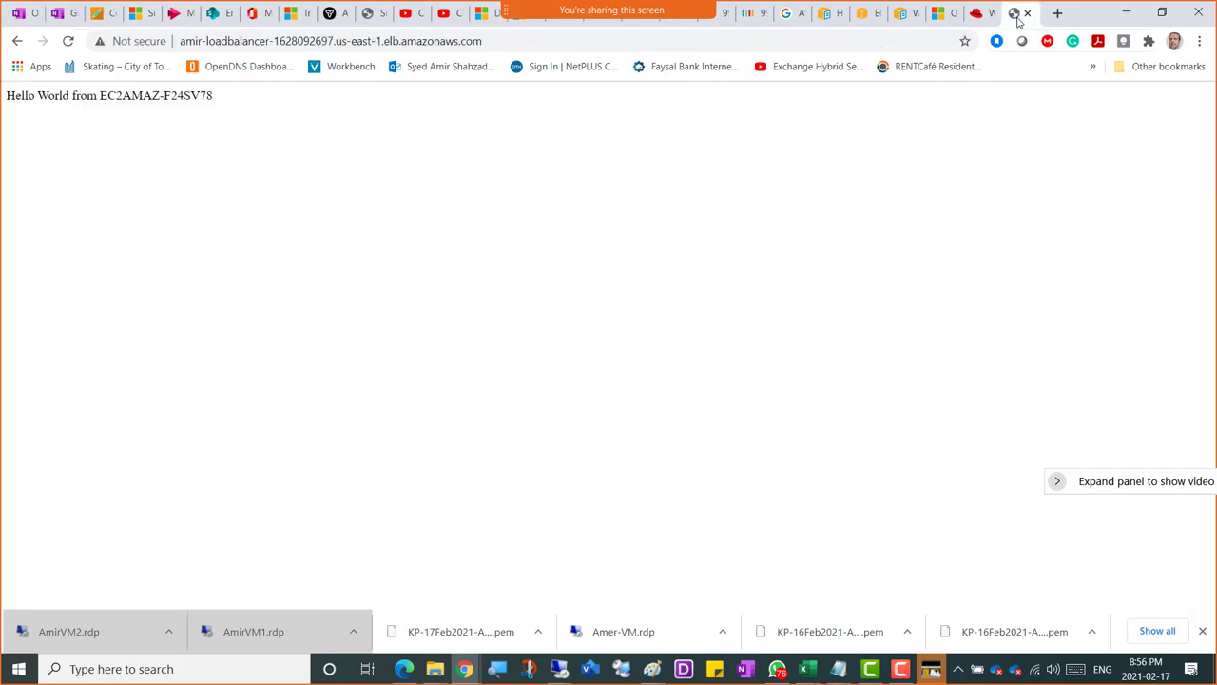
left_click(67, 41)
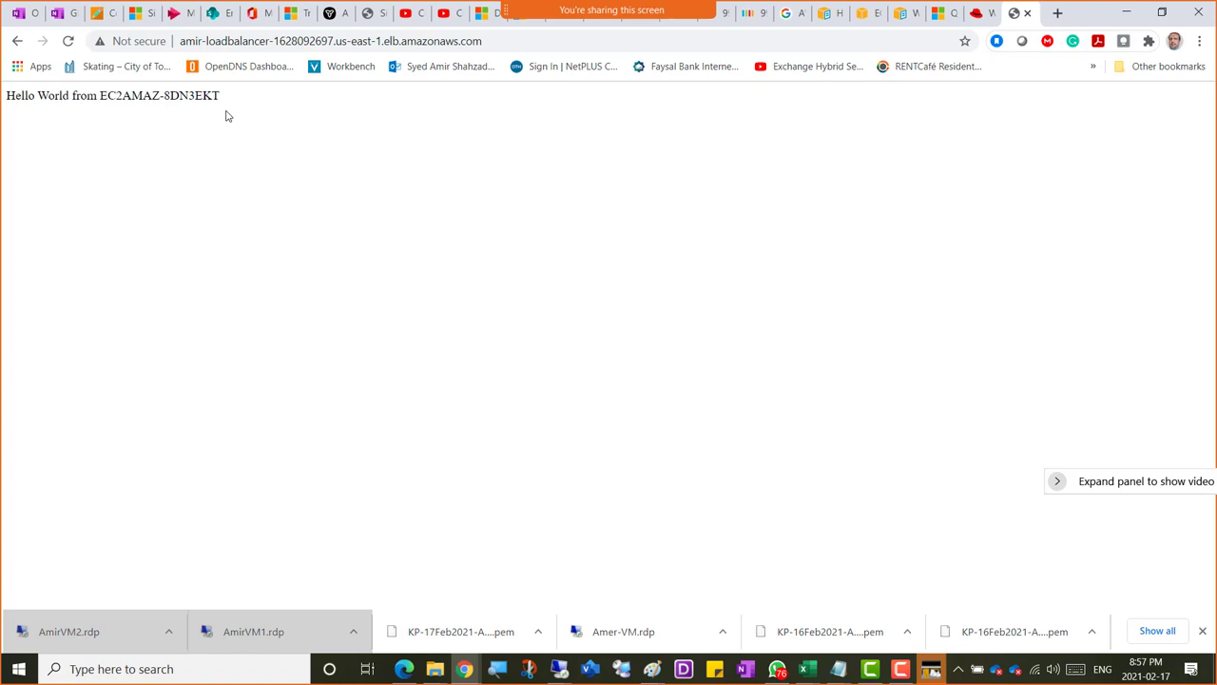
key("super+shift+s")
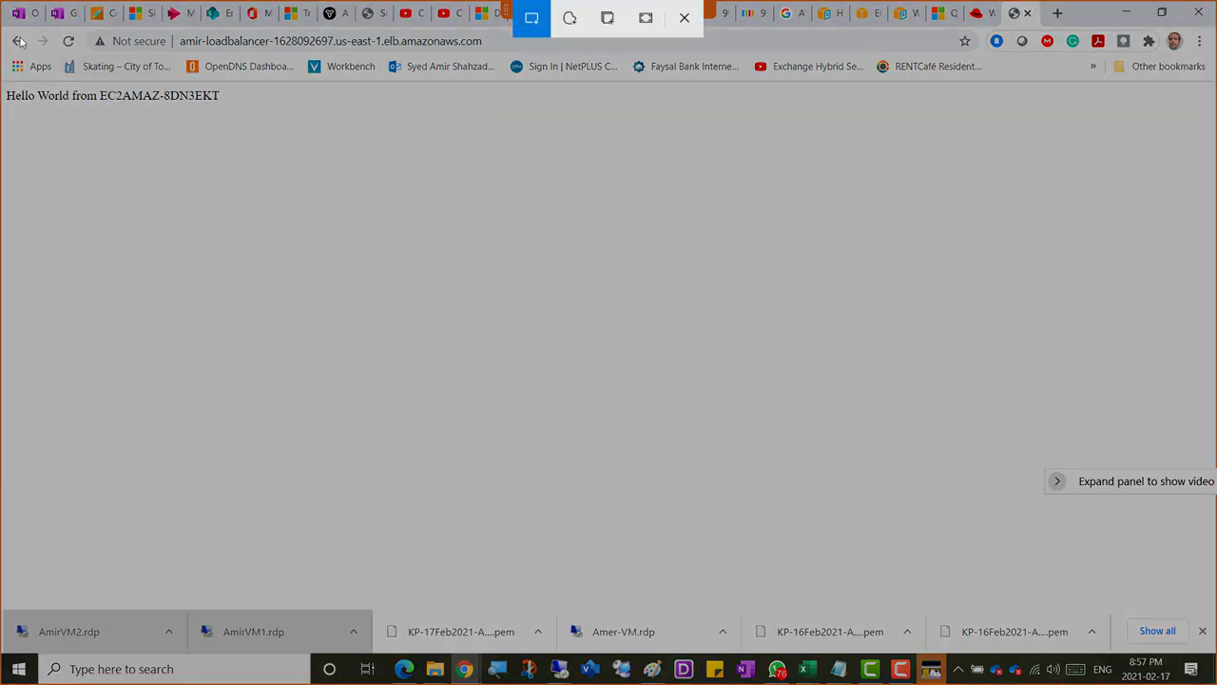
left_click_drag(218, 49, 528, 155)
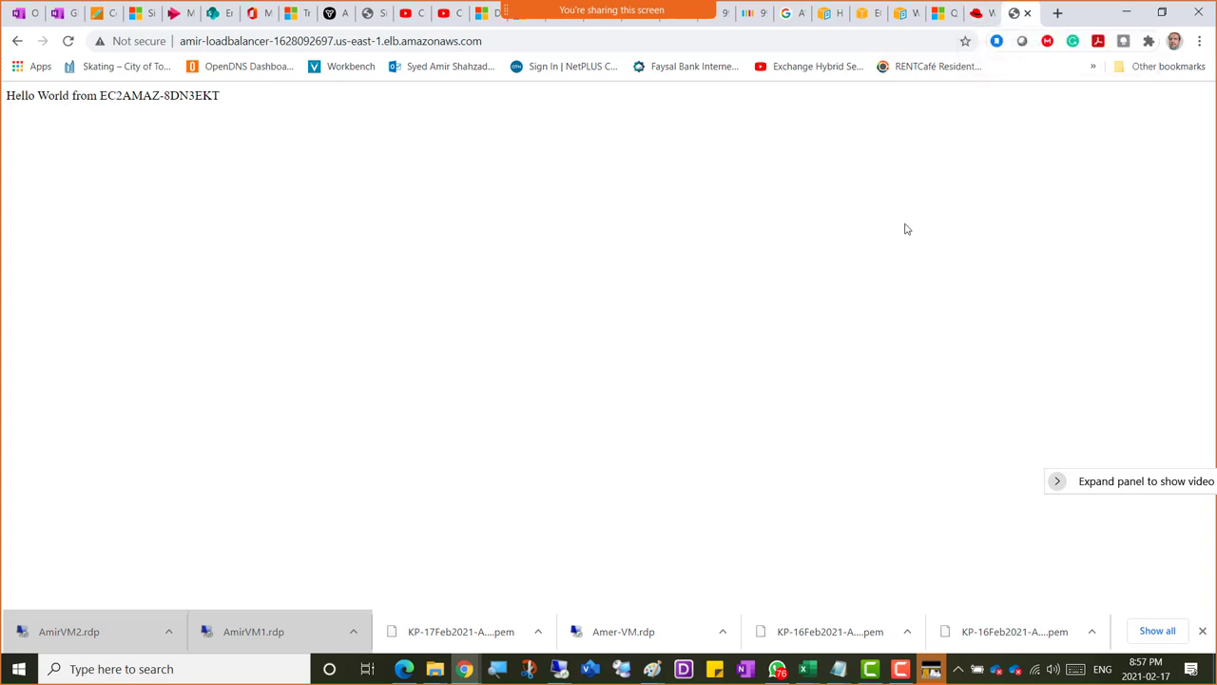
- Type 'Screenshot 10 = Load balancer Works' in OneNote and paste the screenshot below it
left_click(63, 13)
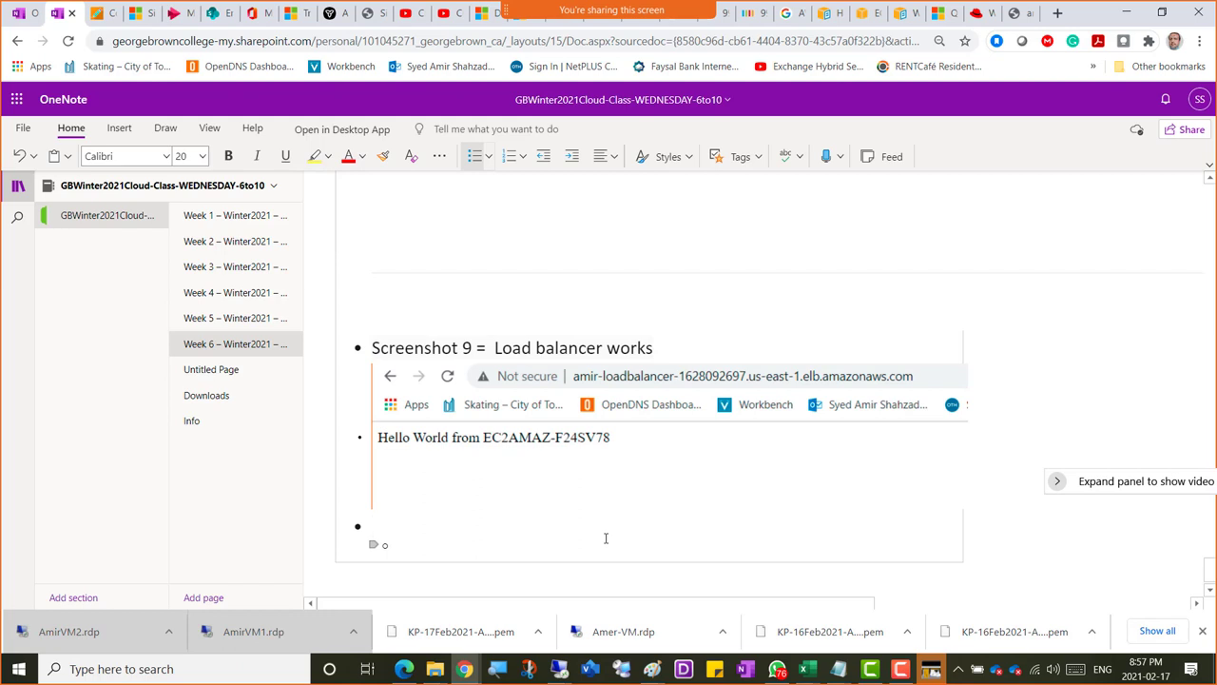
type("Screenshot")
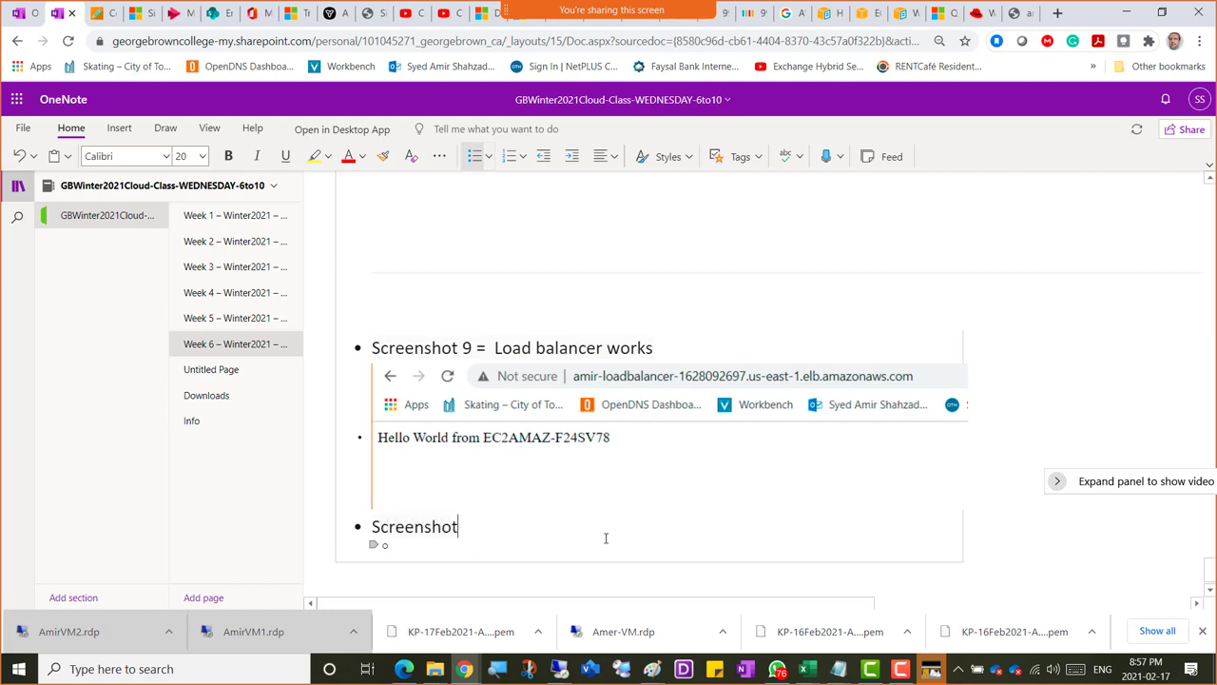
type(" 10 = Load balan")
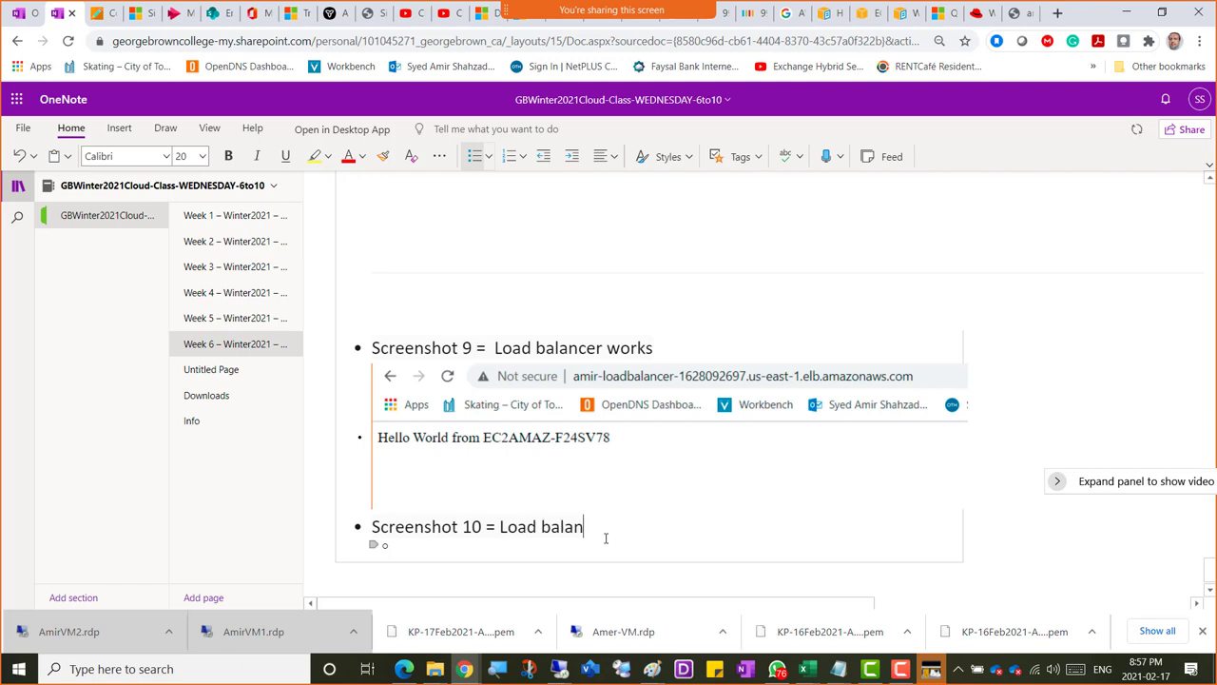
type("cer Works")
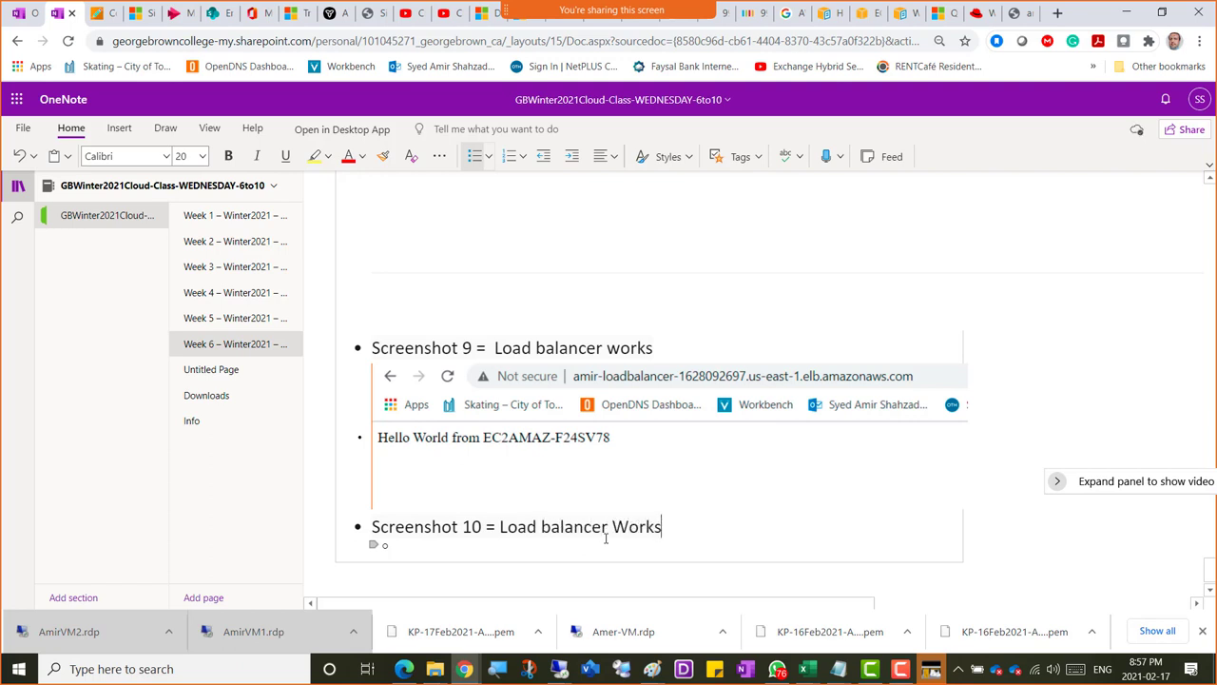
key("Return")
key("ctrl+v")
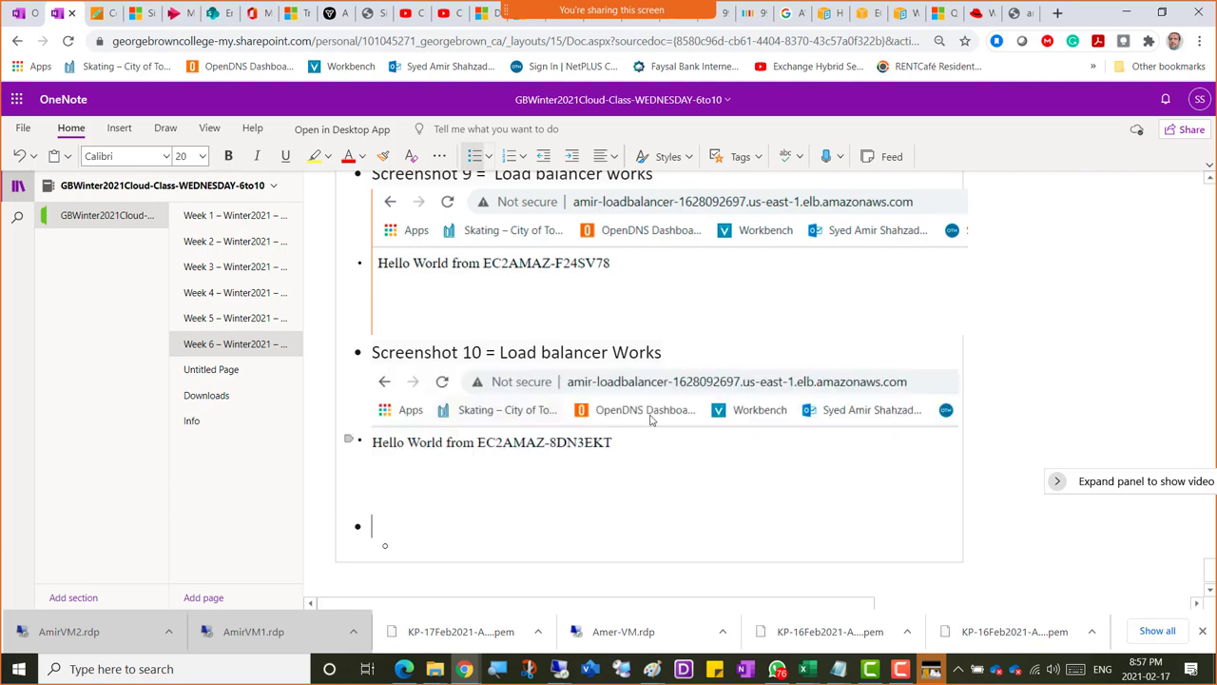
- Copy the Screenshot 9 heading text, then the Screenshot 10 heading text
scroll(514, 338, "up", 1)
scroll(514, 338, "up", 1)
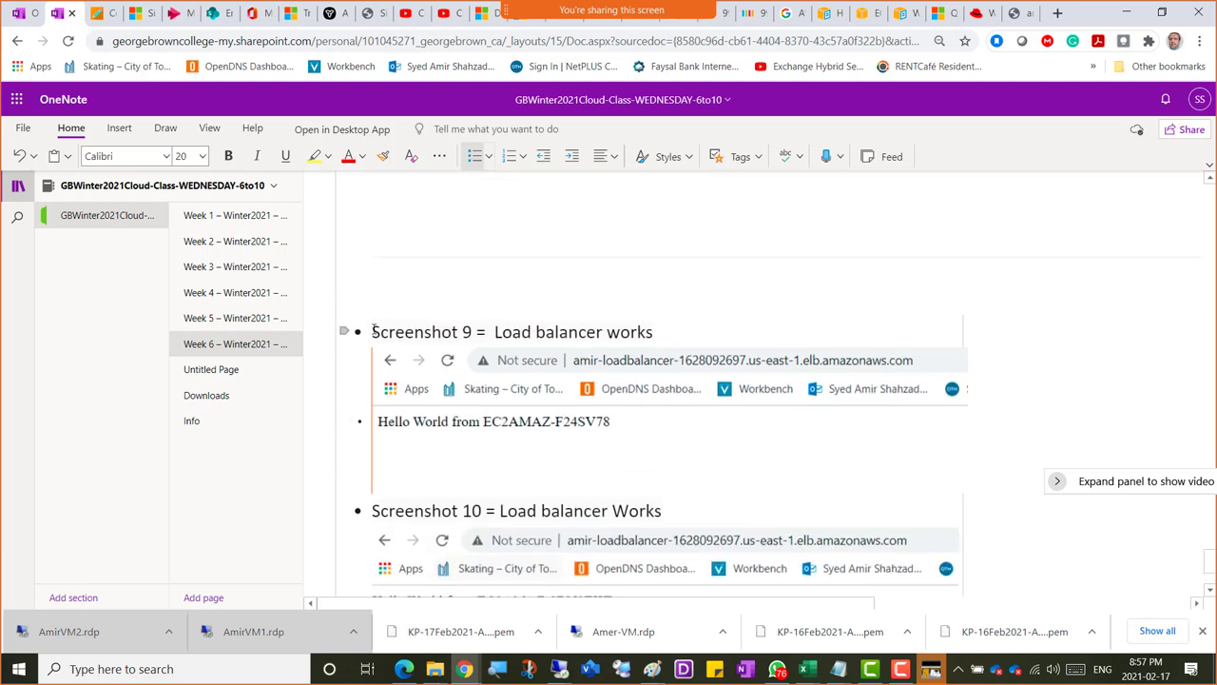
left_click_drag(373, 330, 656, 331)
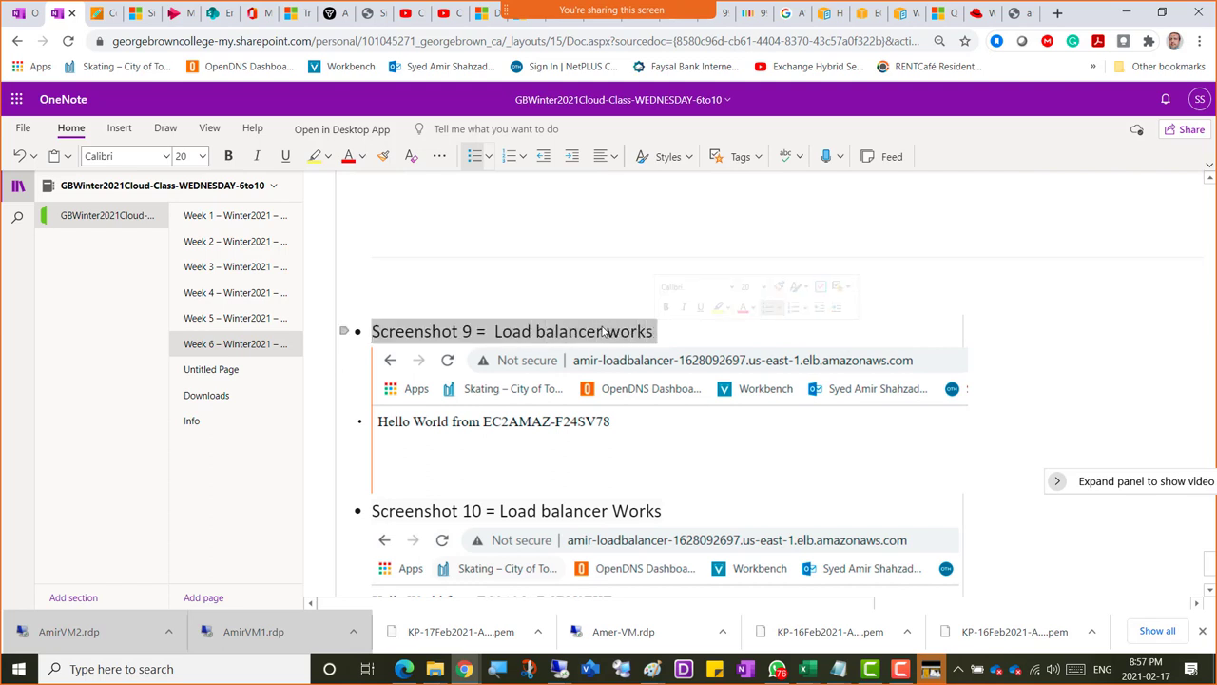
right_click(602, 328)
left_click(636, 354)
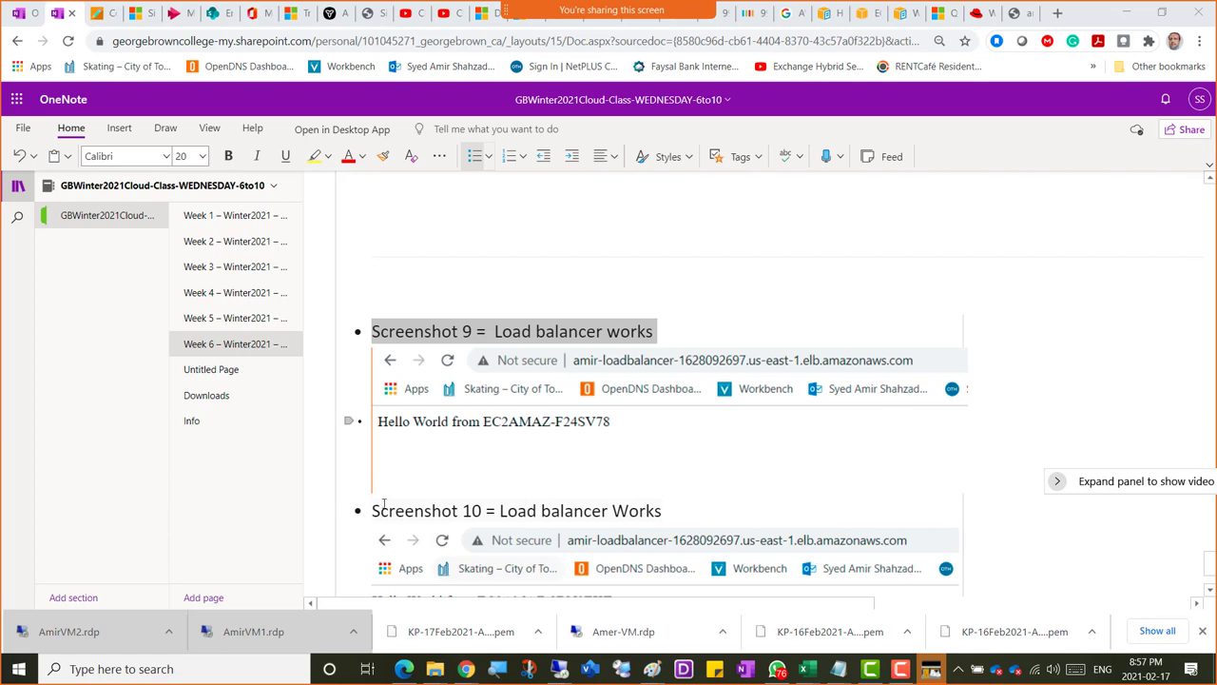
left_click_drag(344, 510, 666, 513)
right_click(631, 511)
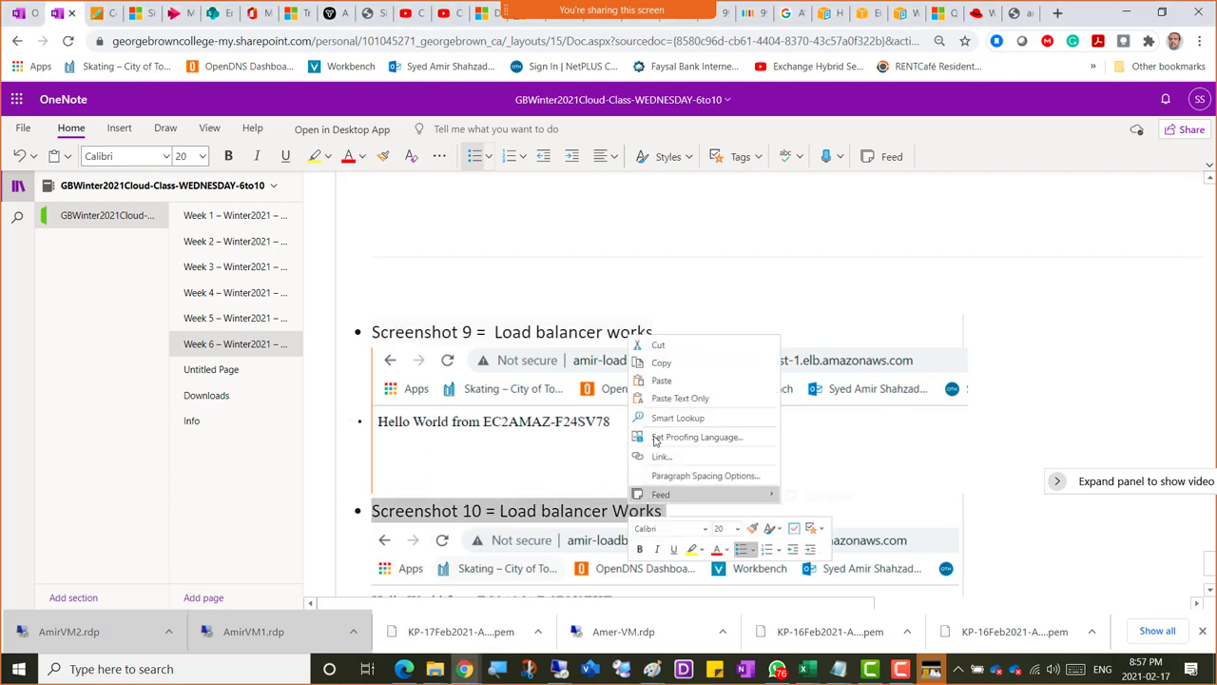
left_click(677, 362)
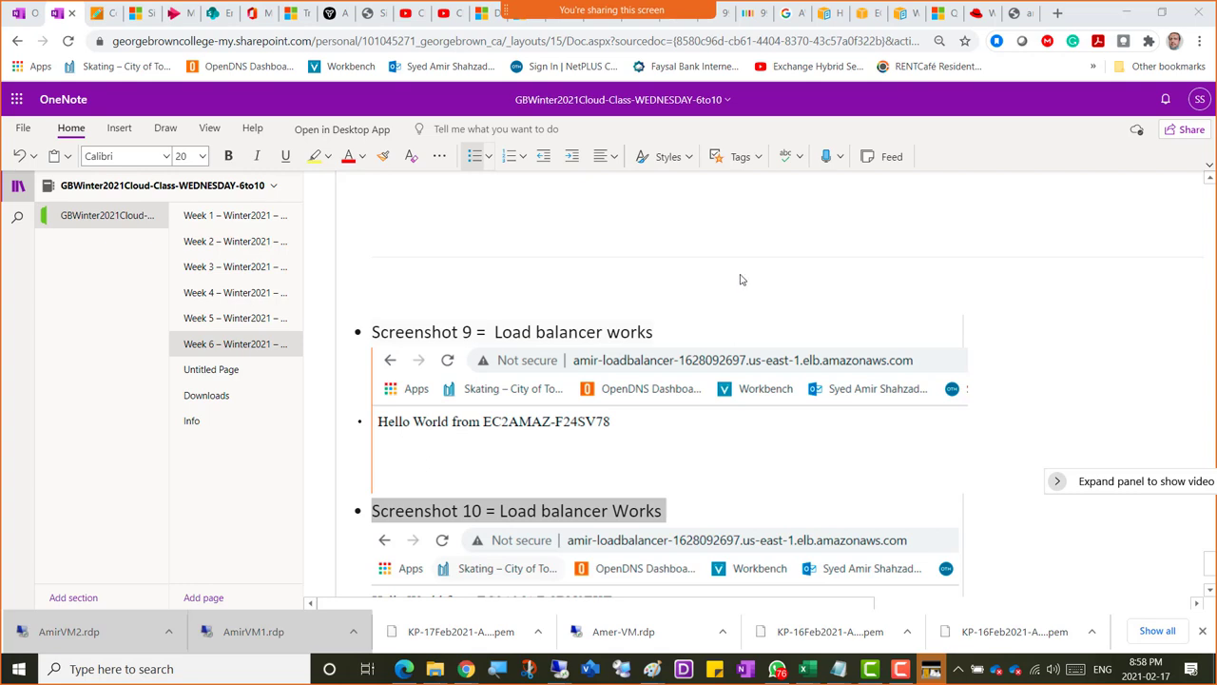
- Back in the EC2 console, view the load balancer's instances and its HTTP:80/ health check settings
left_click(864, 18)
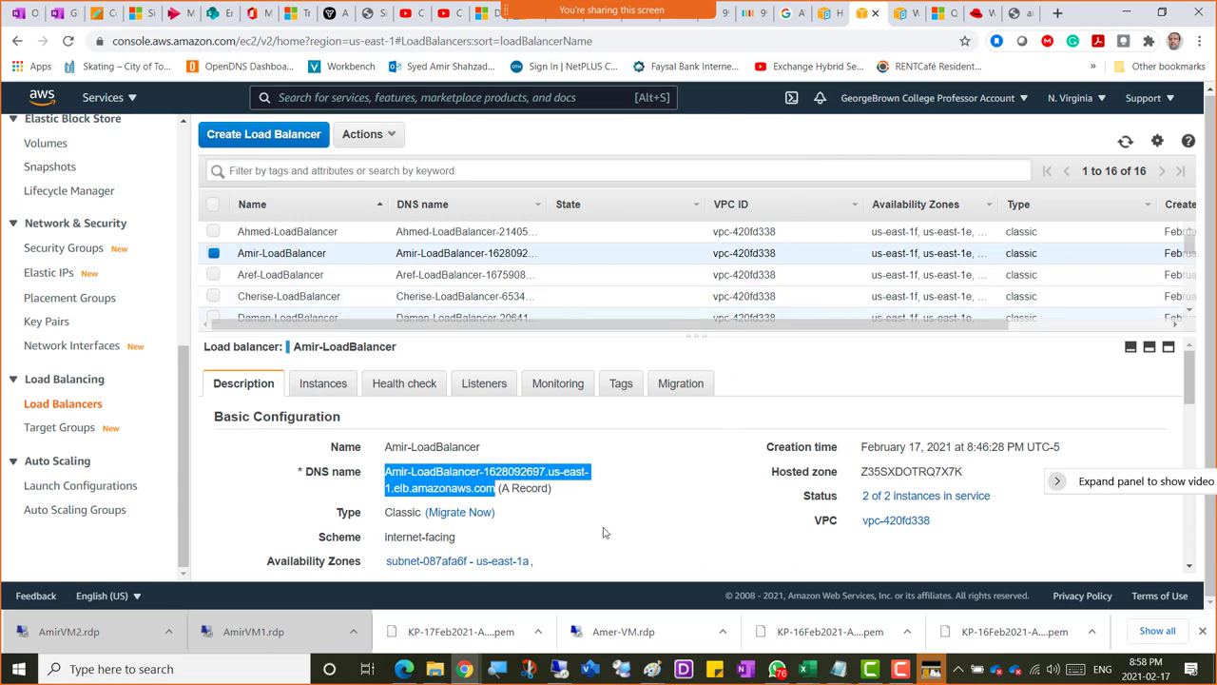
left_click(321, 390)
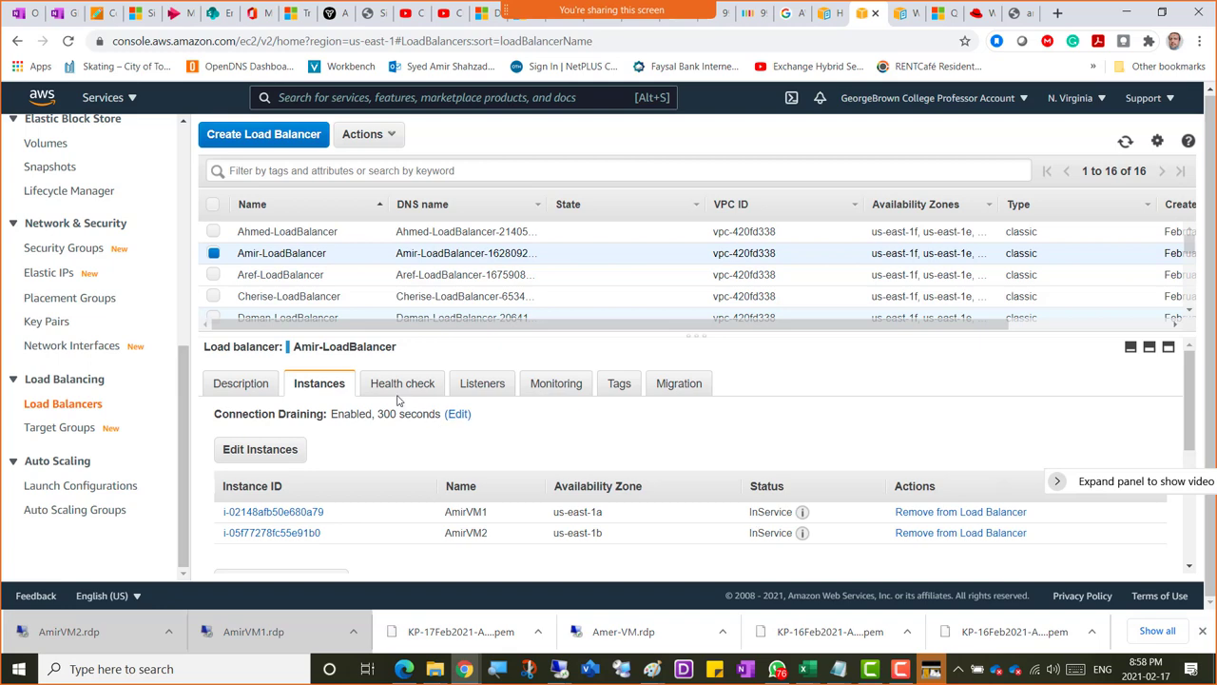
left_click(394, 387)
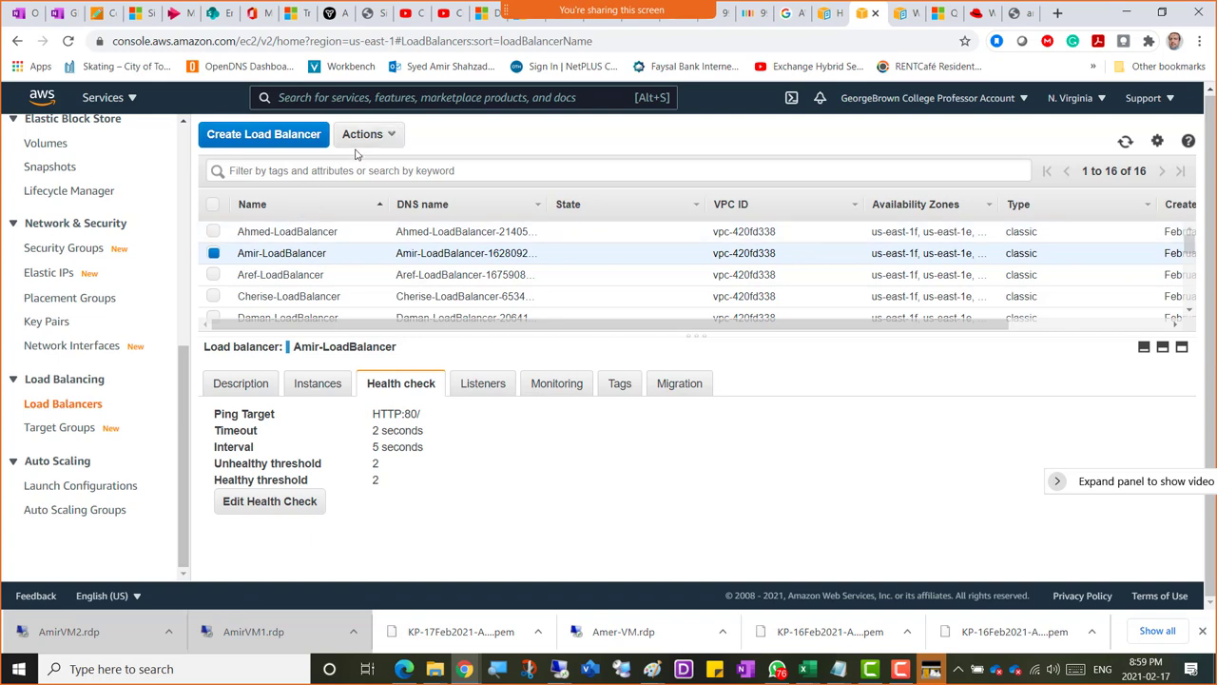
- Delete the user's load balancer through Actions and confirm with Yes, Delete
left_click(389, 136)
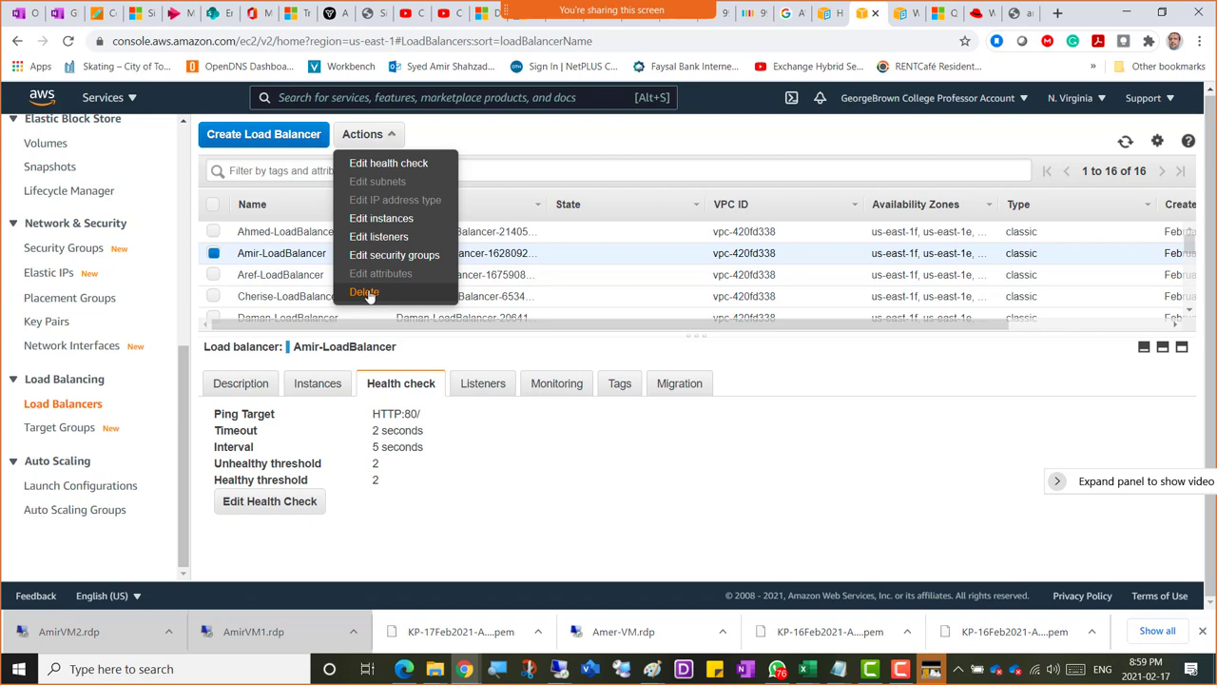
left_click(369, 294)
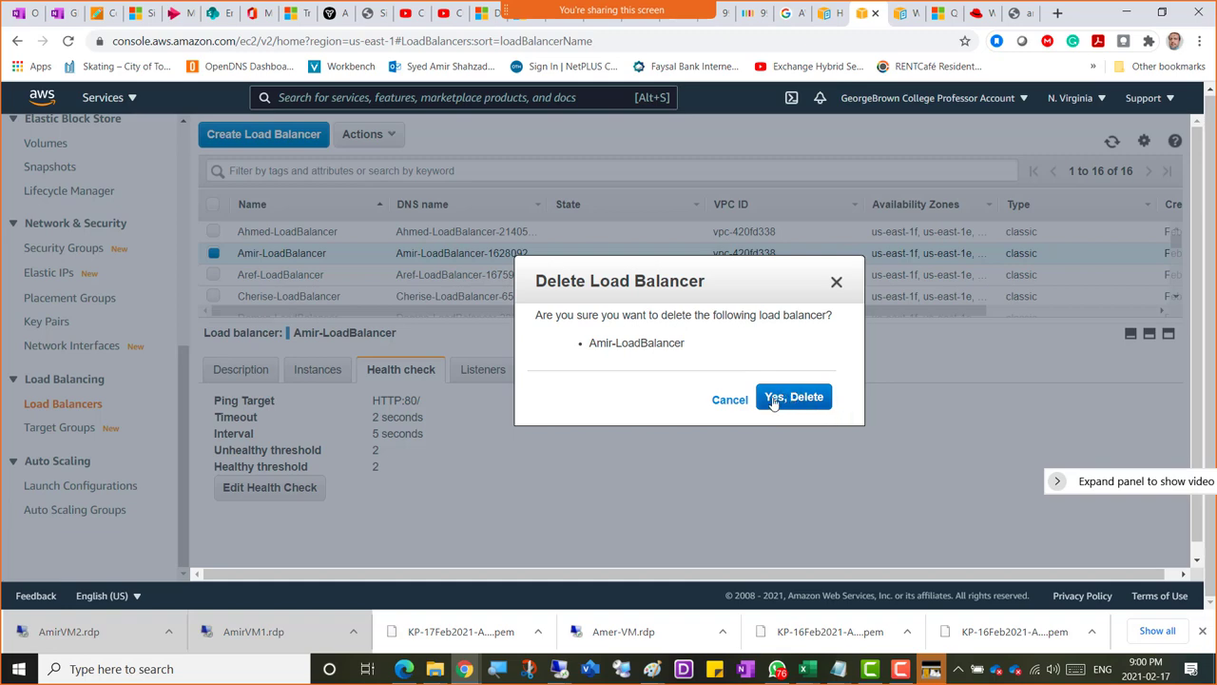
left_click(787, 398)
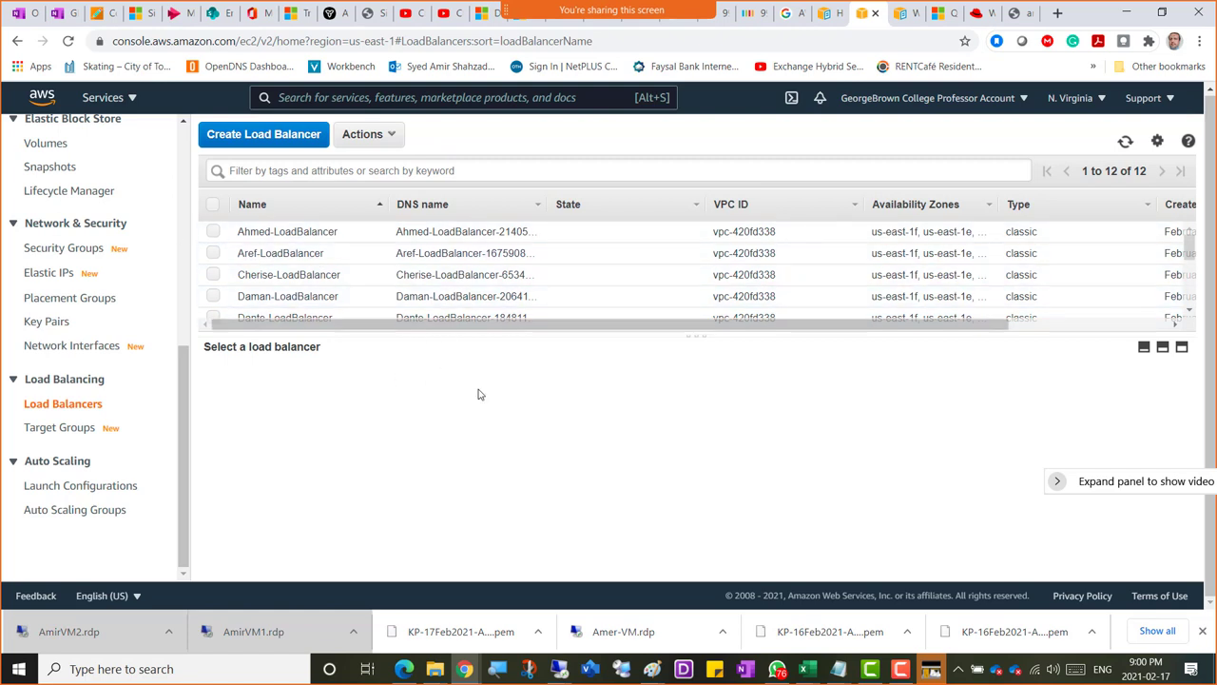
- Refresh the load balancer table repeatedly until only two classic load balancers remain
left_click(1128, 143)
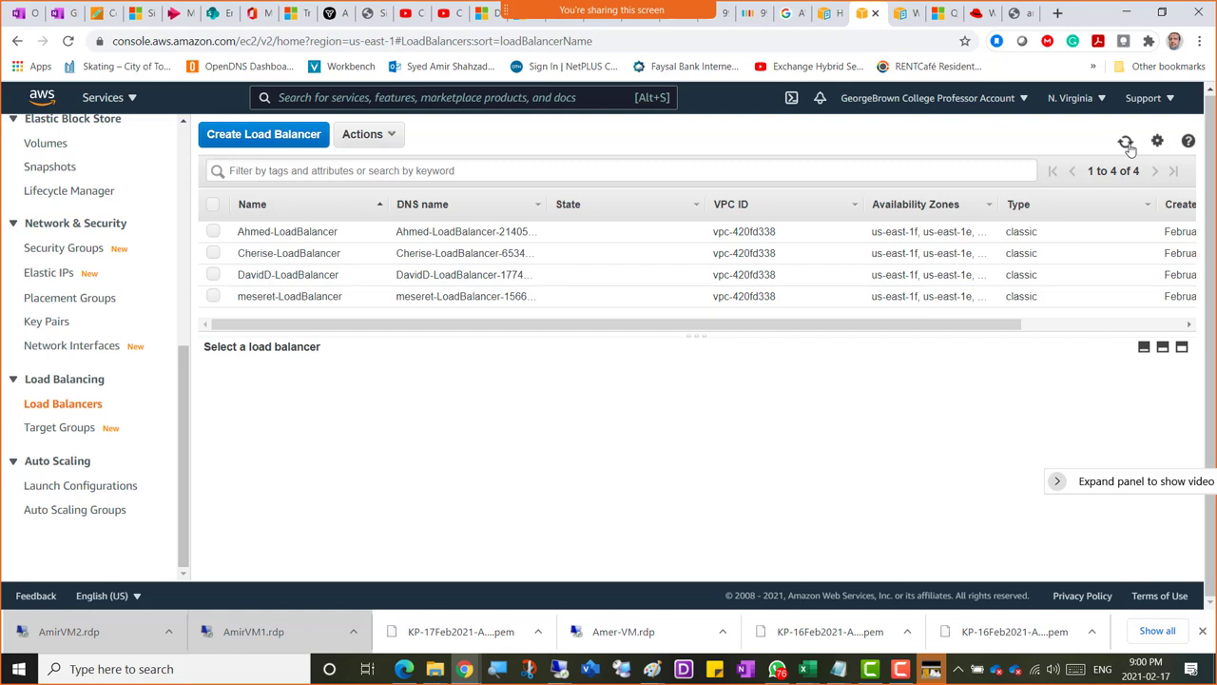
left_click(1127, 143)
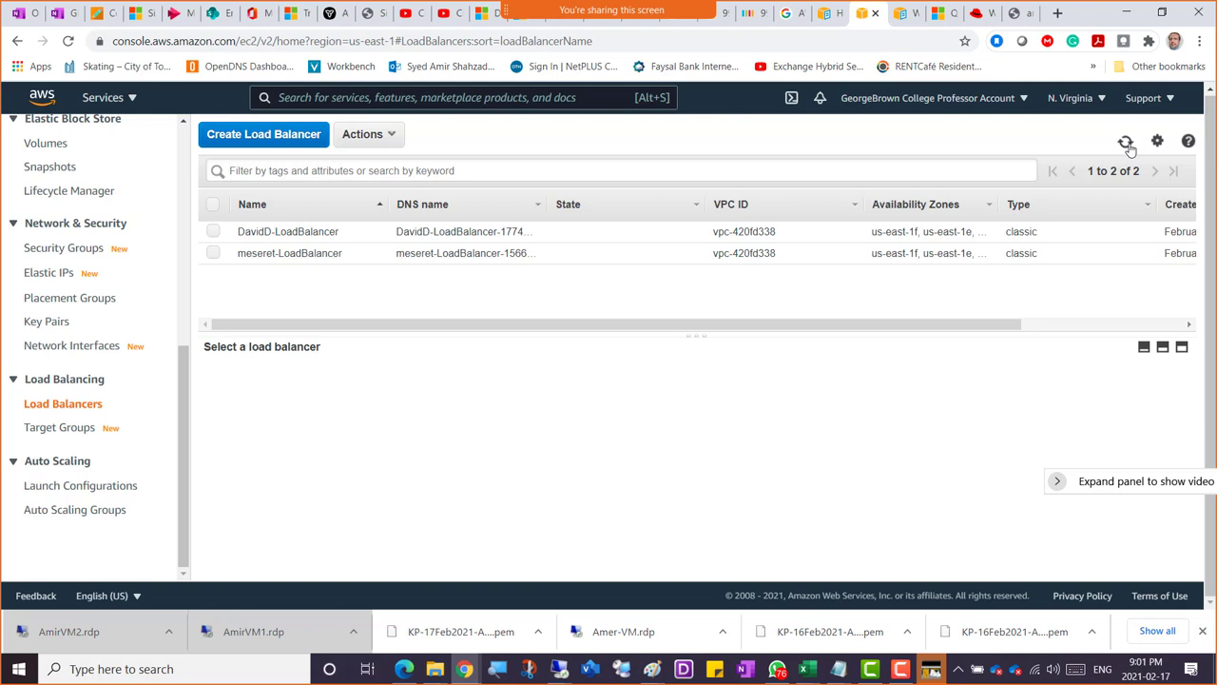
left_click(1126, 143)
left_click(1126, 143)
left_click_drag(187, 494, 171, 266)
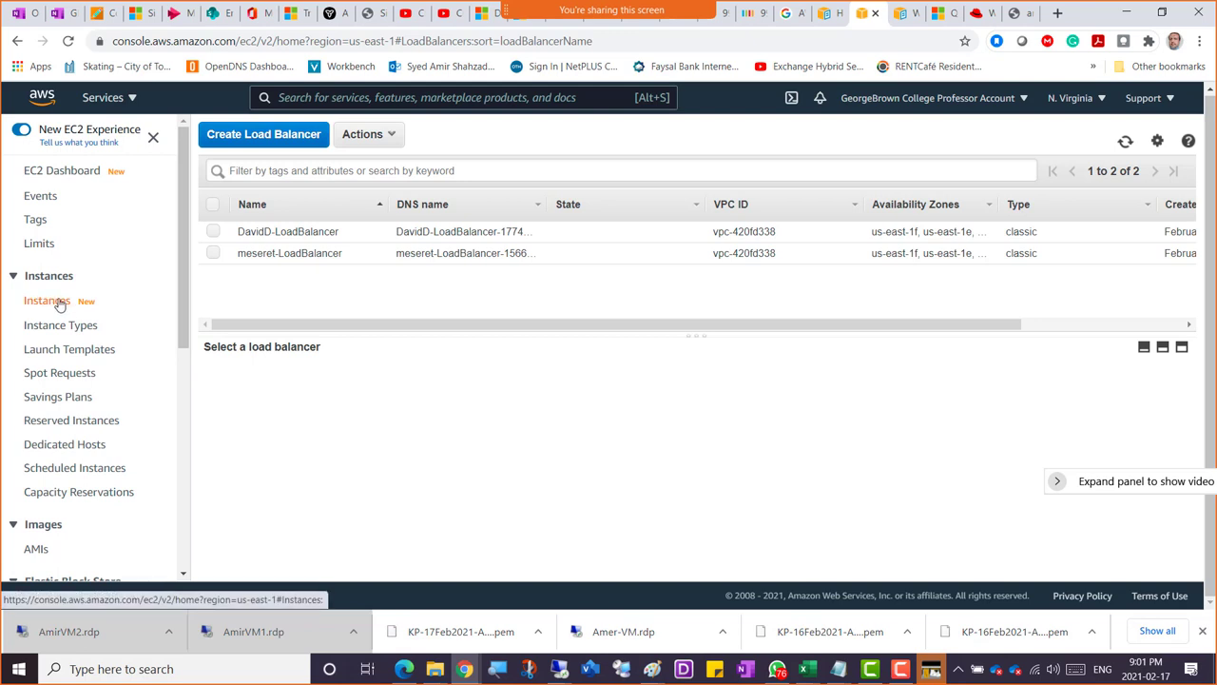
- Go to the Instances list and add the user's VM1 instance to the selection
left_click(47, 301)
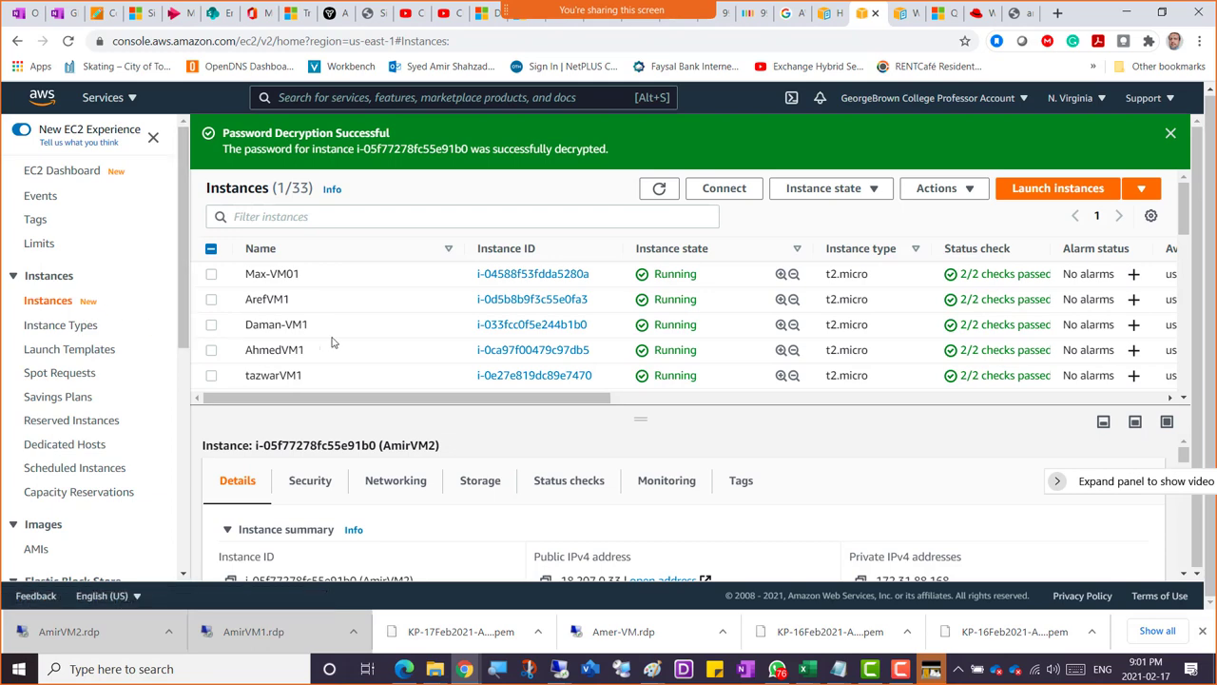
scroll(332, 342, "down", 1)
scroll(332, 342, "down", 1)
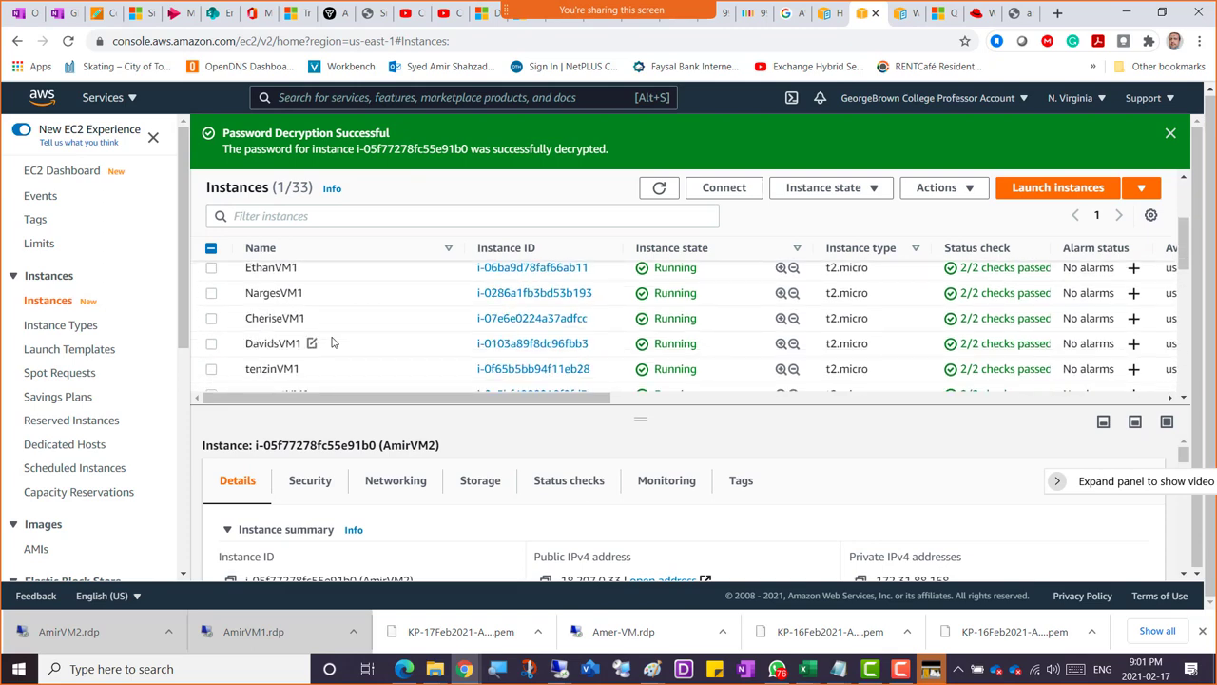
scroll(332, 342, "down", 1)
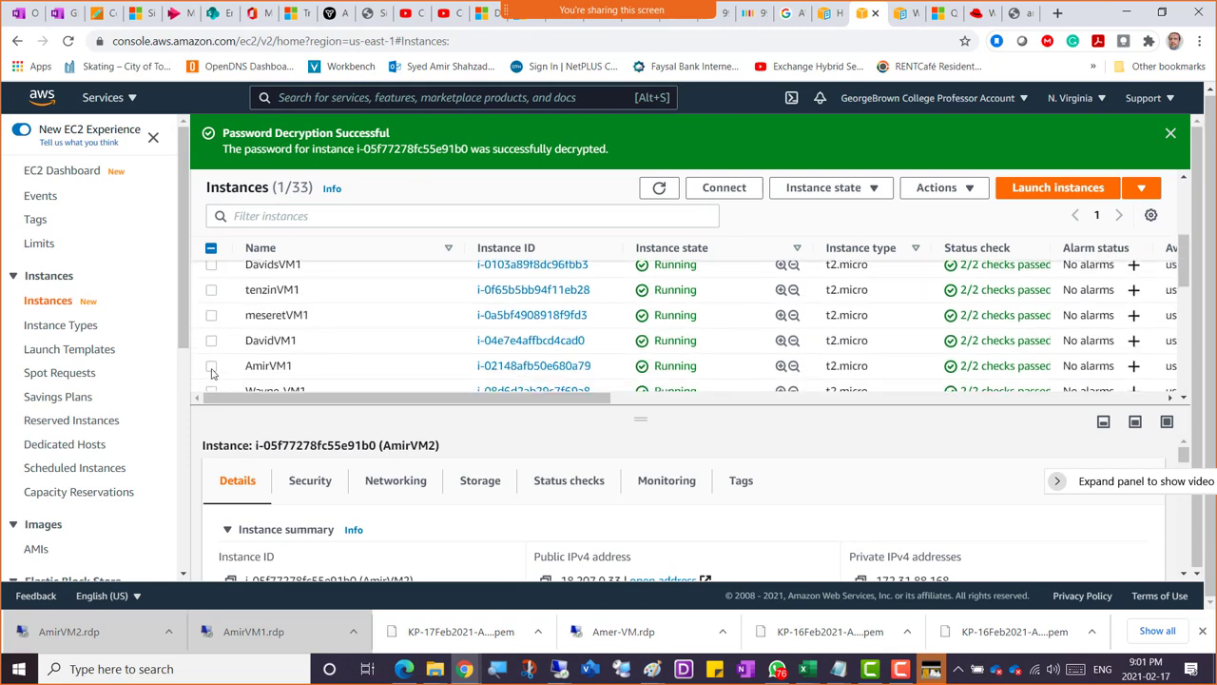
left_click(212, 369)
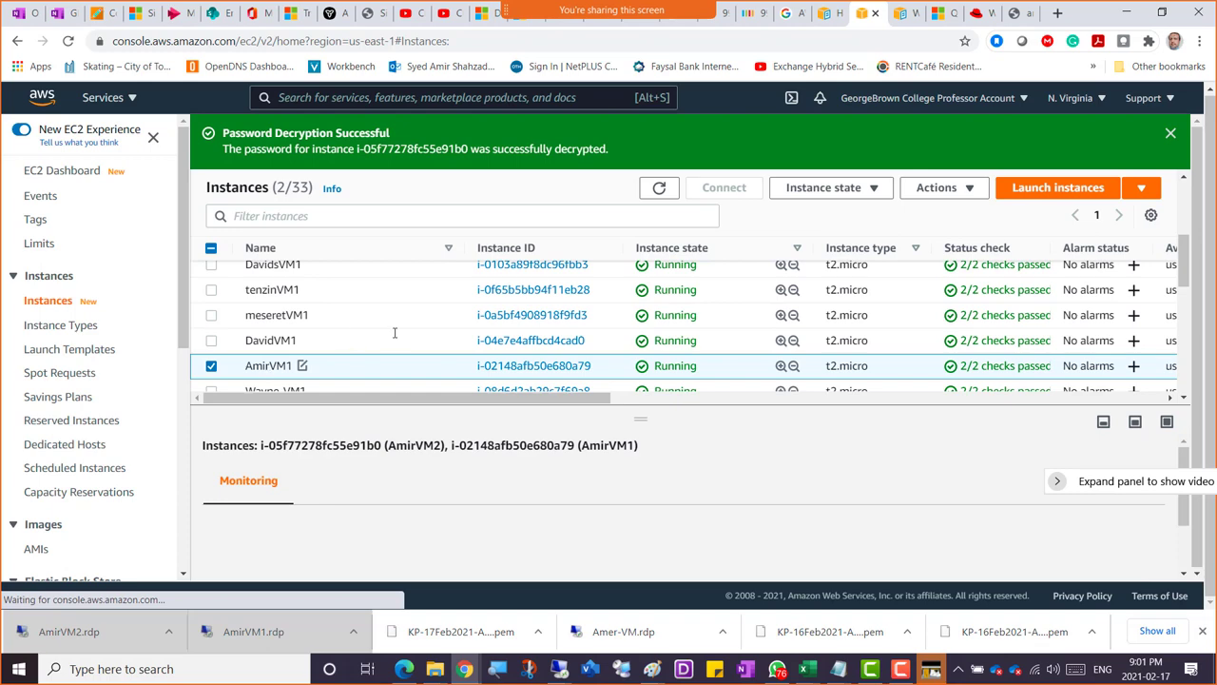
- Check that both of the user's VM rows are ticked, then open the Actions menu
scroll(395, 337, "down", 1)
scroll(395, 337, "up", 2)
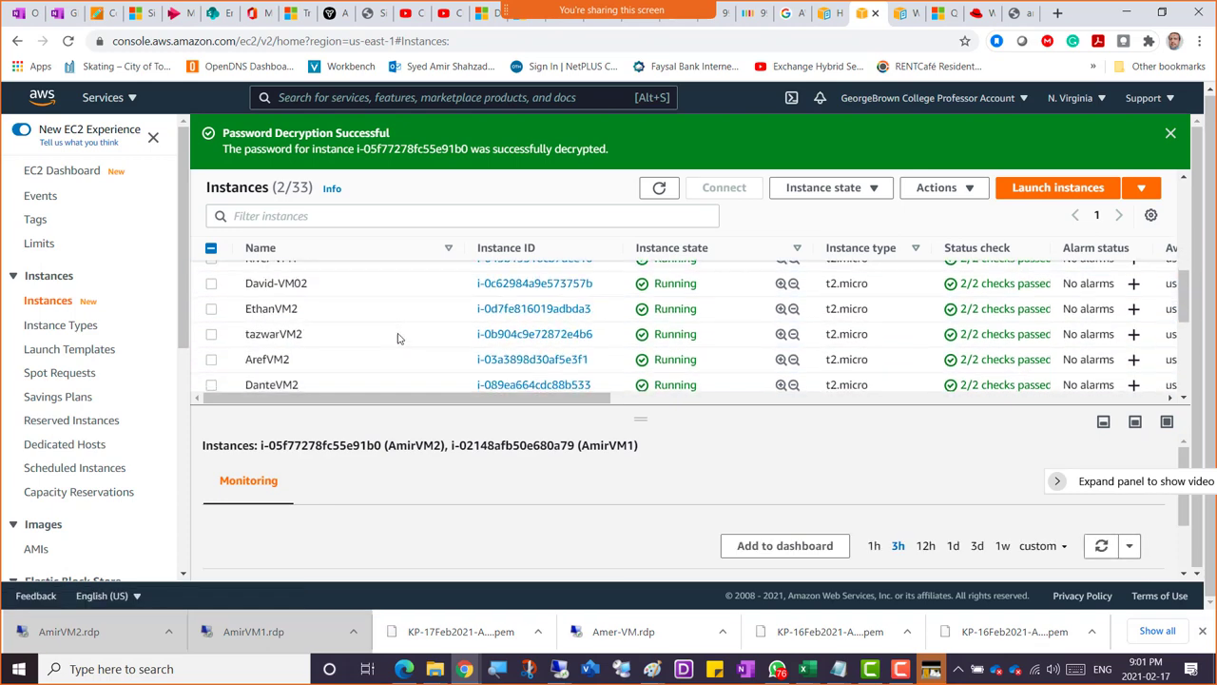
scroll(399, 338, "up", 2)
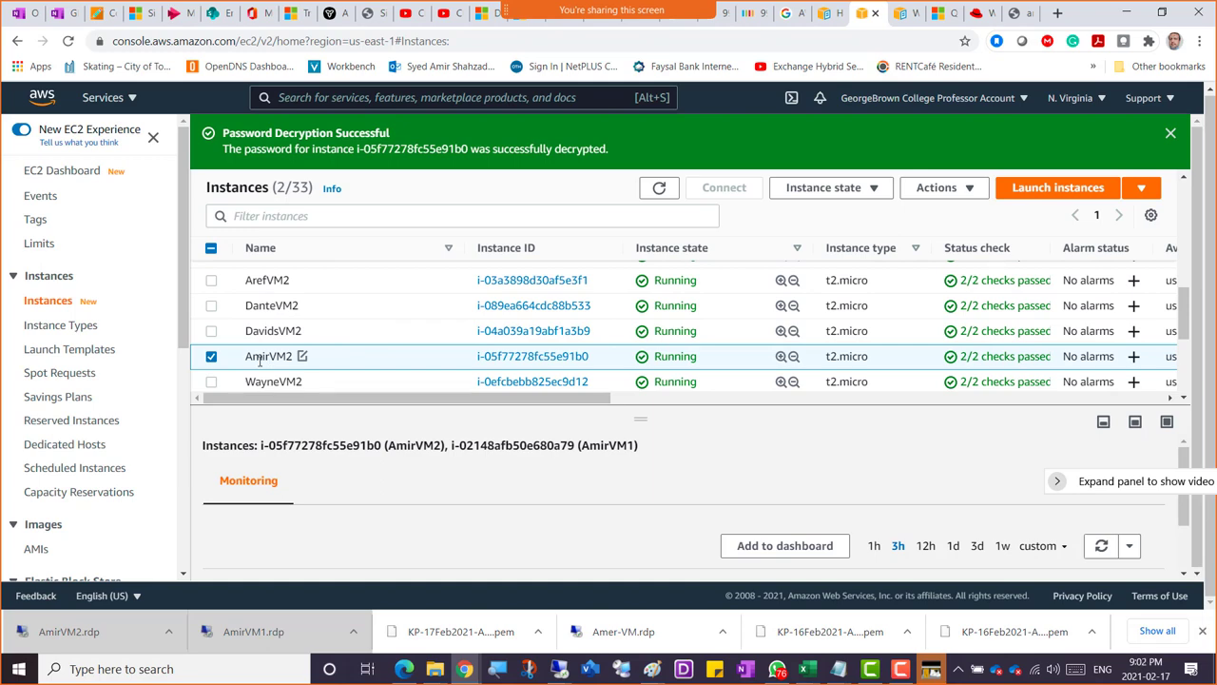
scroll(290, 360, "down", 2)
scroll(290, 362, "up", 4)
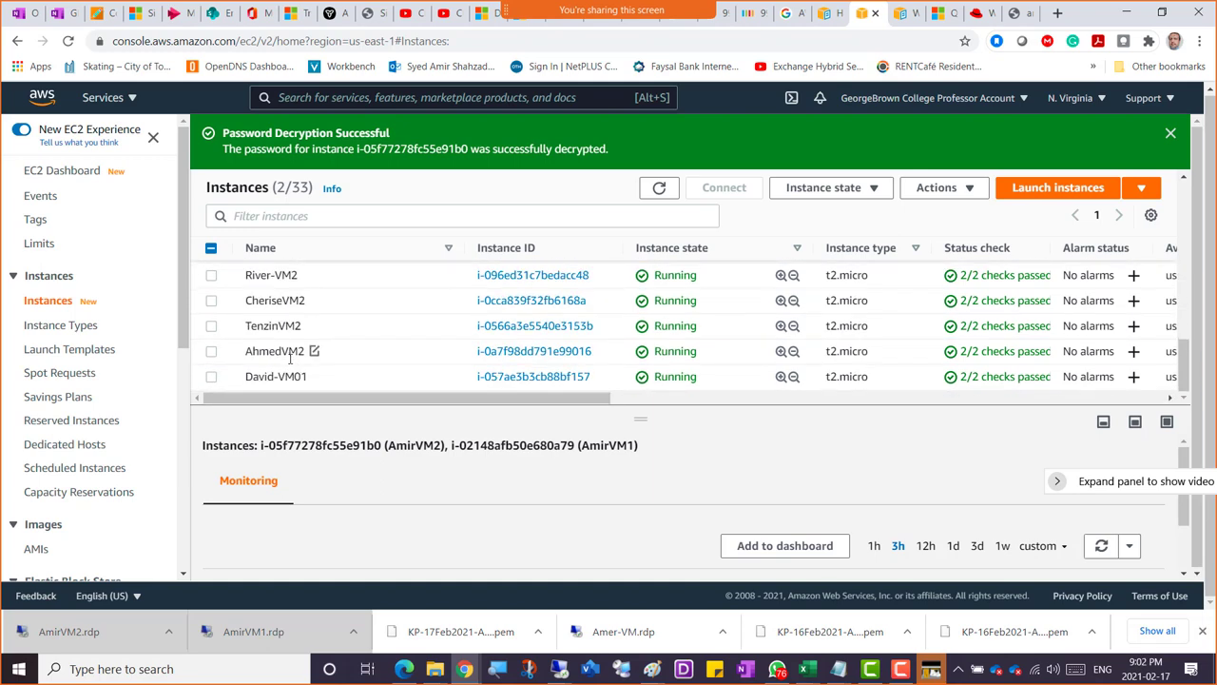
scroll(290, 362, "up", 5)
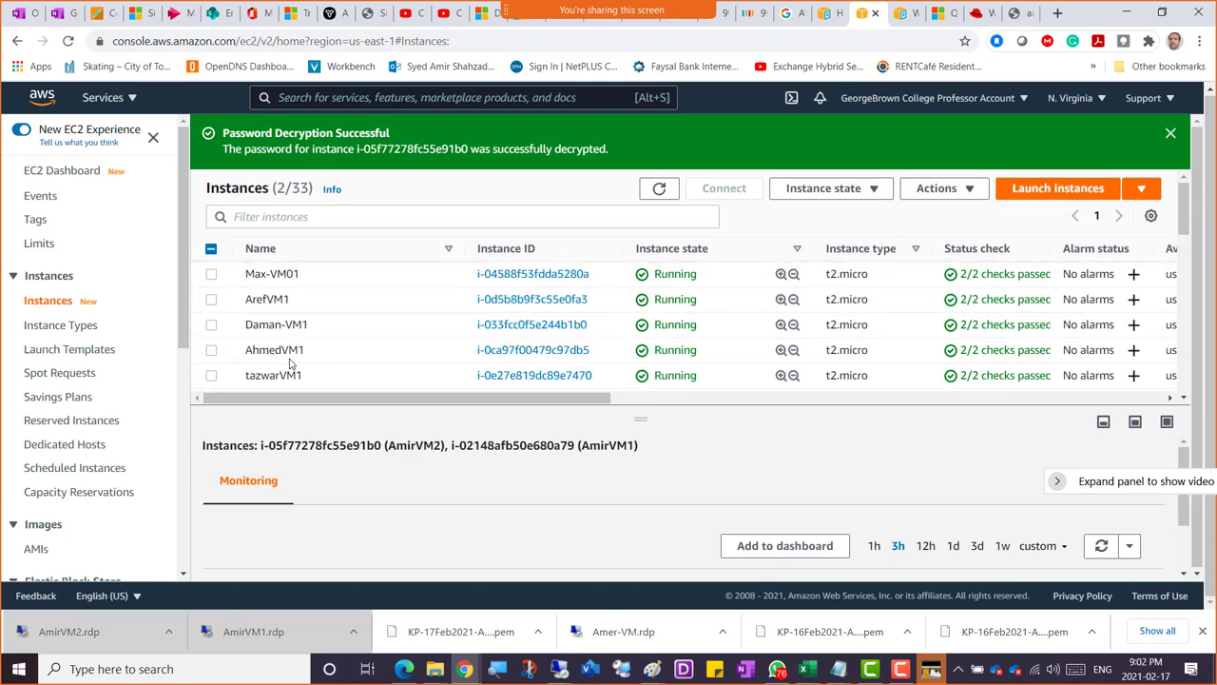
scroll(302, 324, "down", 3)
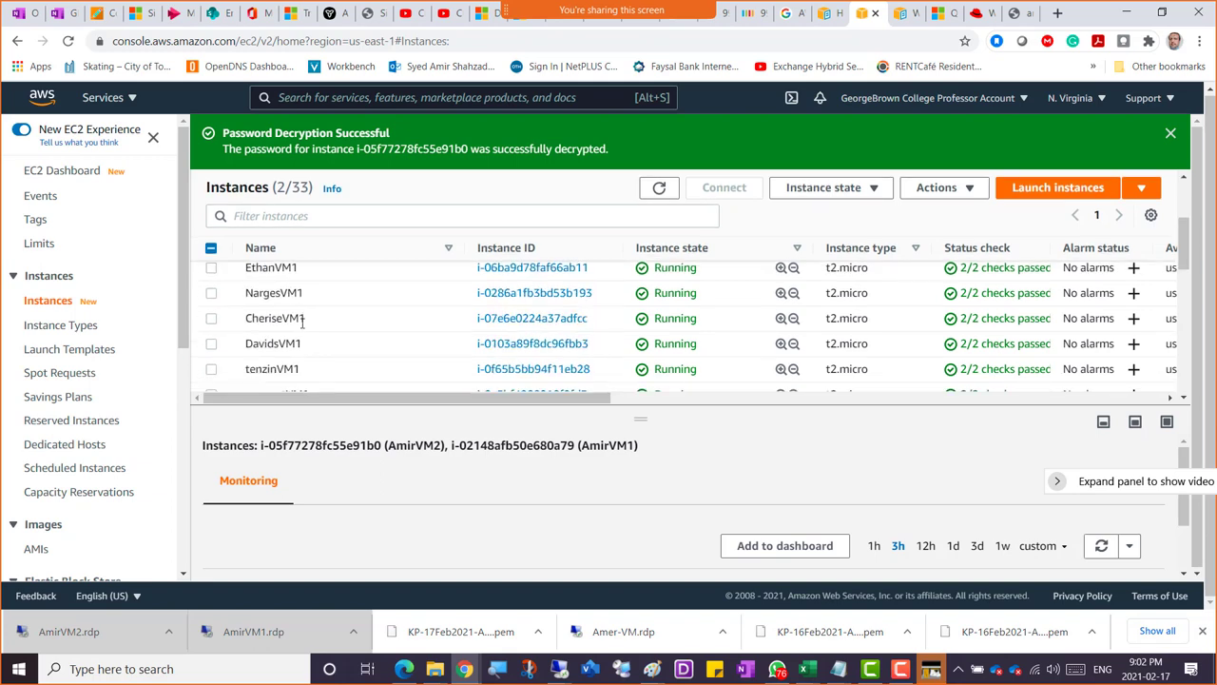
scroll(302, 324, "down", 3)
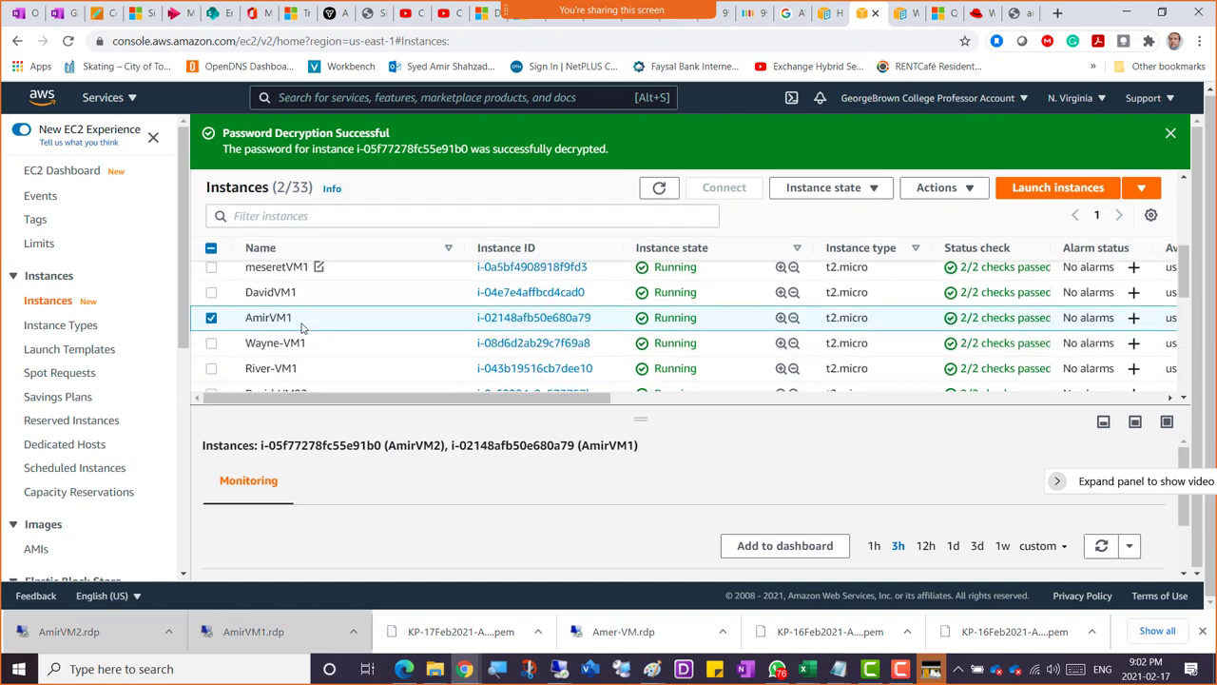
scroll(303, 327, "down", 5)
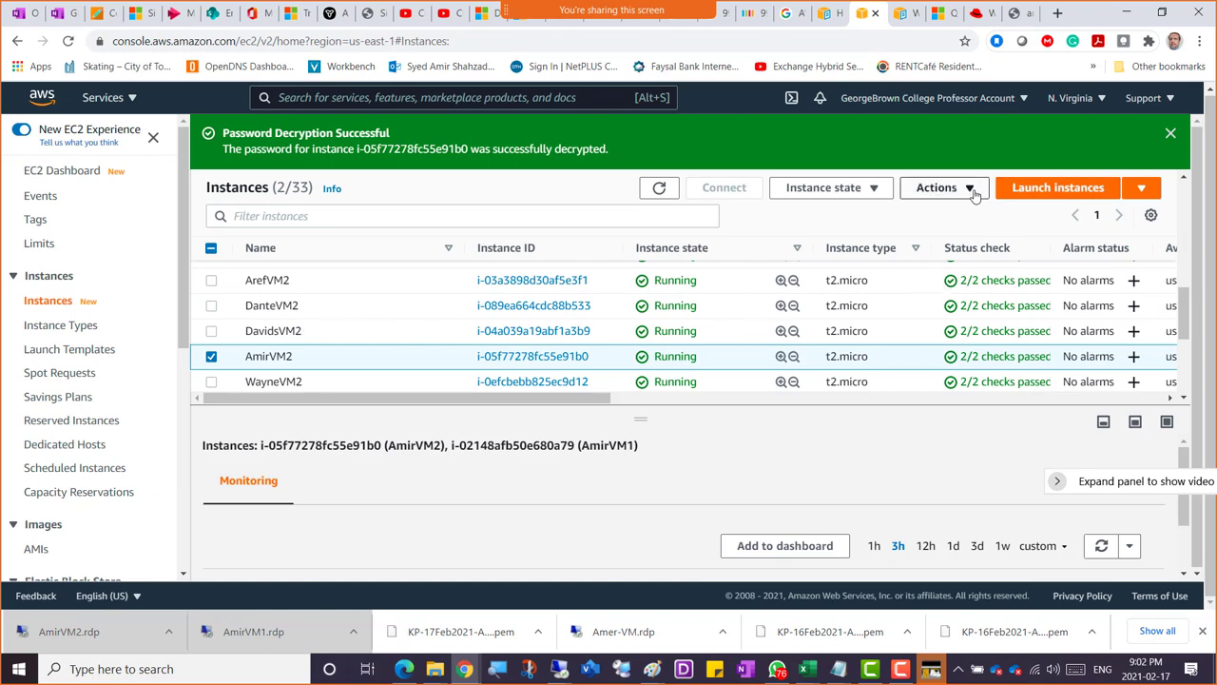
left_click(972, 189)
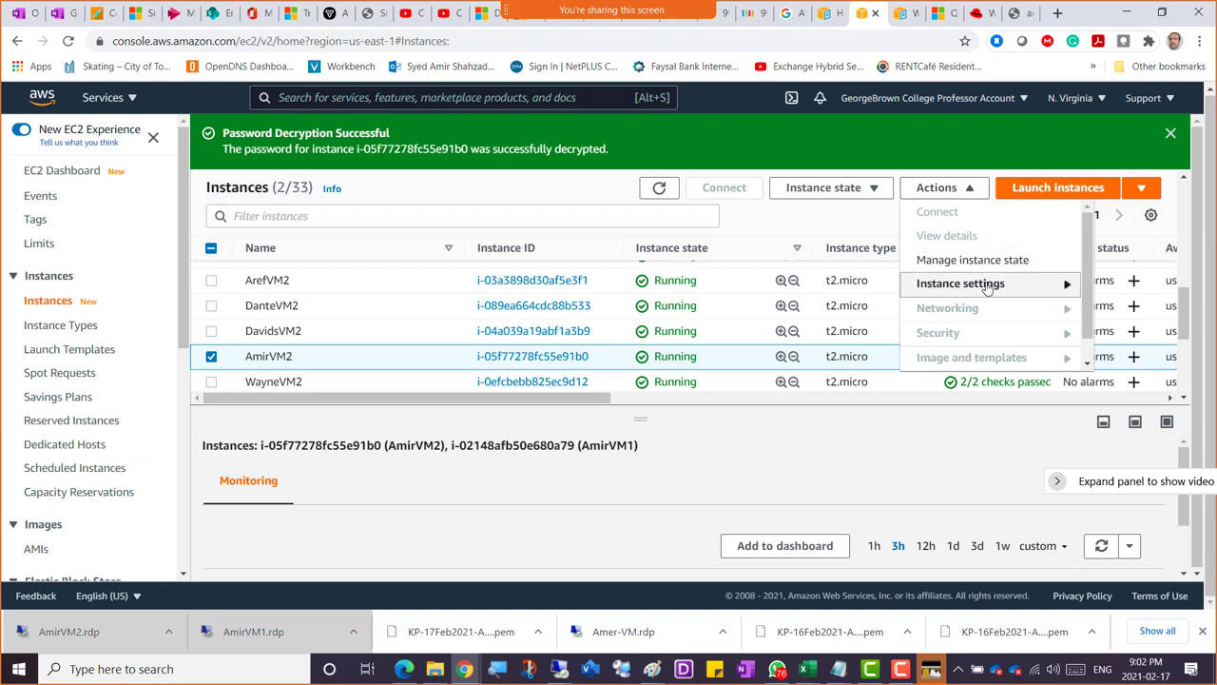
- Terminate both selected instances via Instance state > Terminate instance and confirm
left_click(858, 212)
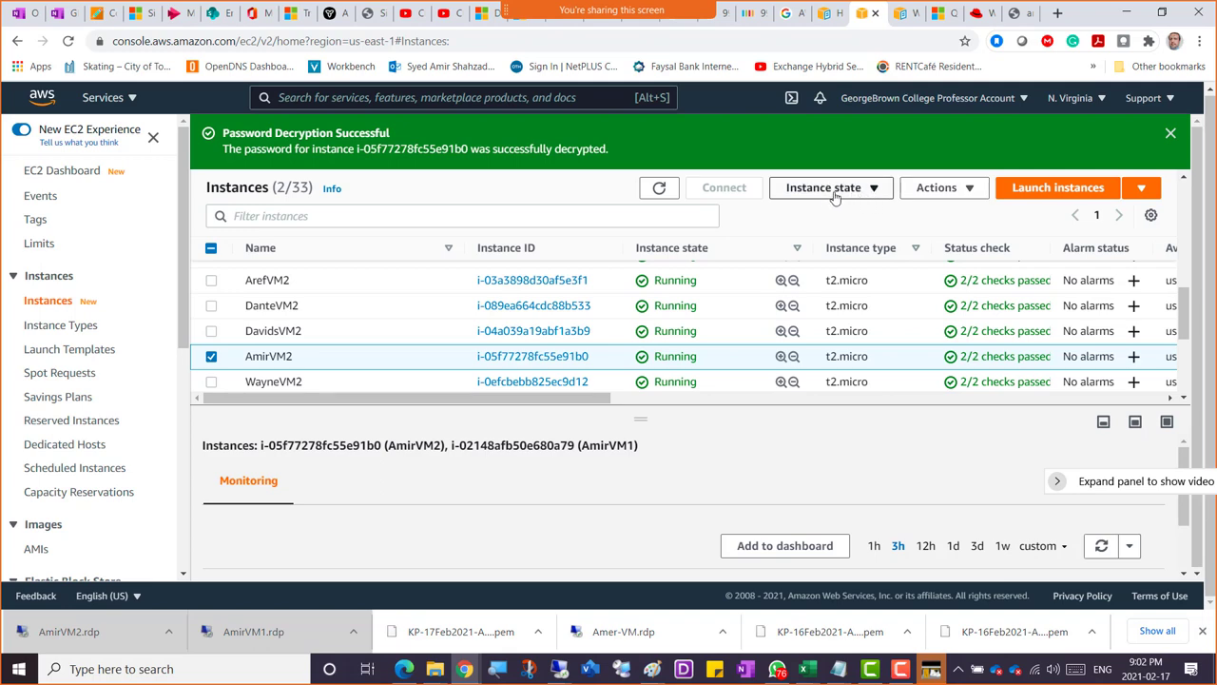
left_click(873, 191)
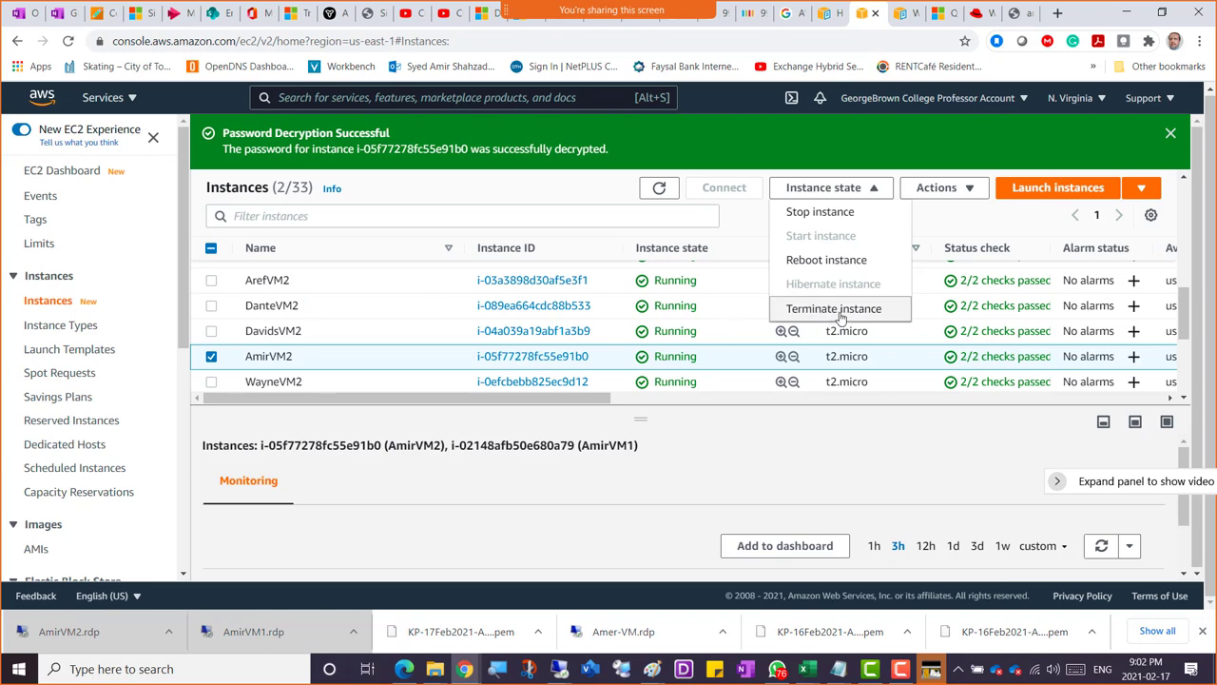
left_click(836, 314)
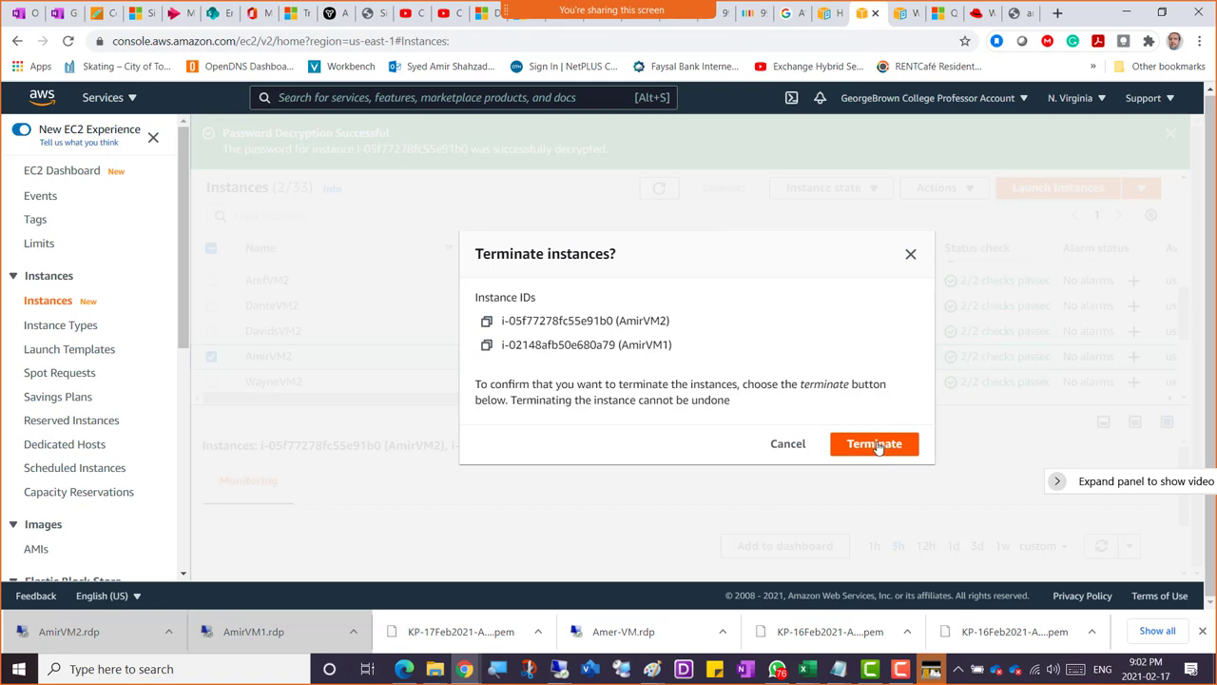
left_click(881, 445)
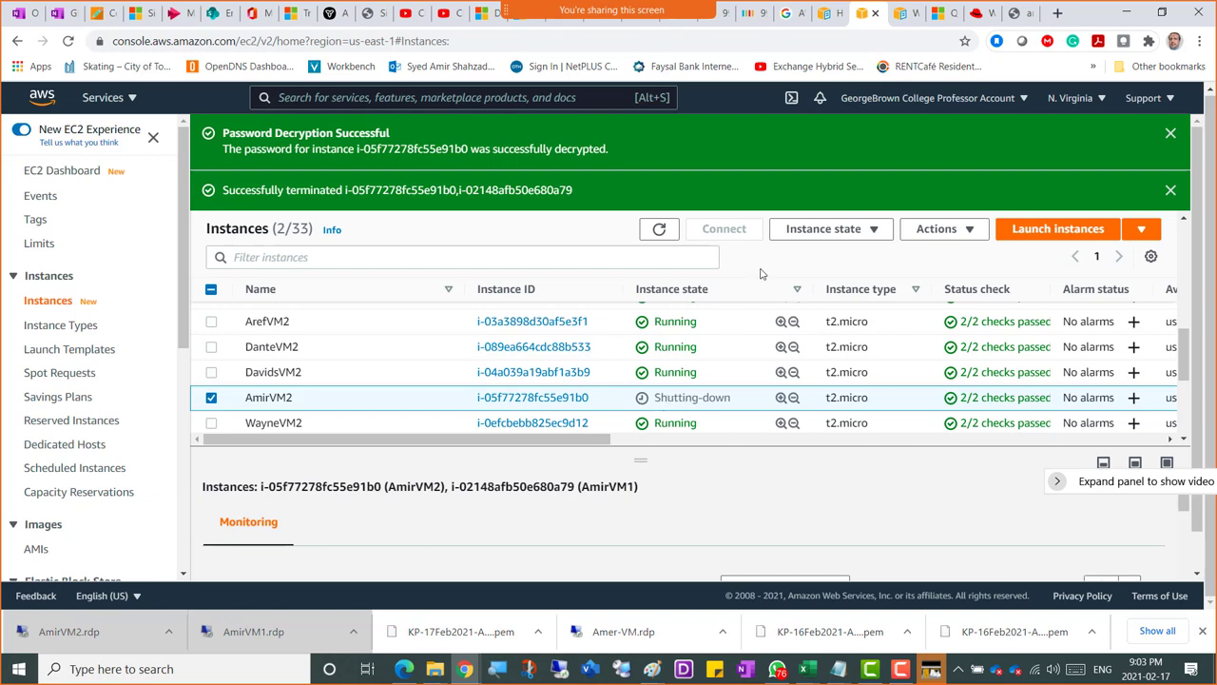
- Refresh the instance list to confirm every t2.micro lab instance shows Terminated, then return to Blackboard
left_click(673, 236)
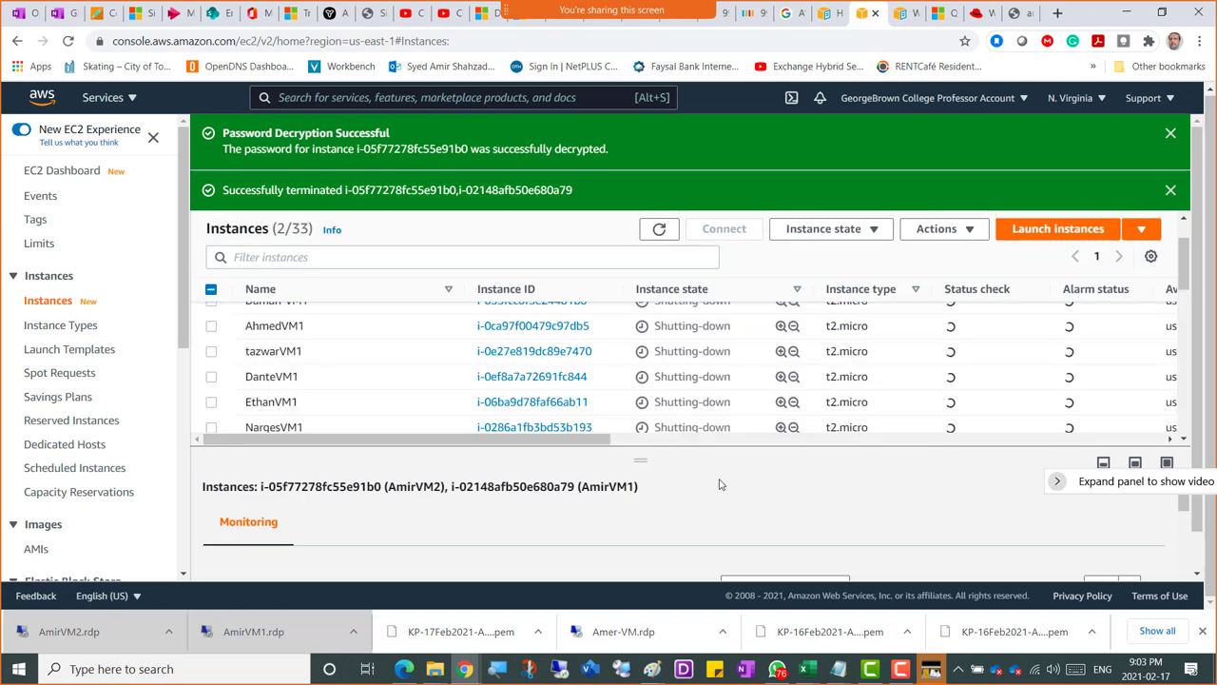
left_click_drag(645, 462, 665, 572)
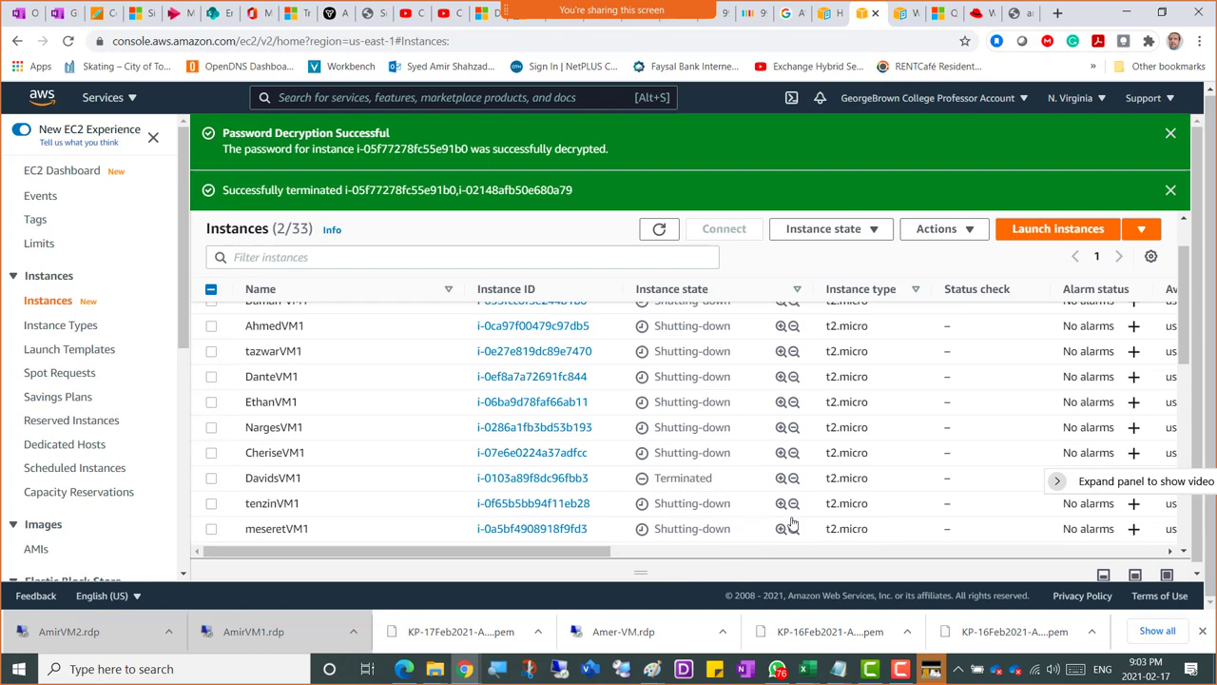
scroll(731, 380, "down", 4)
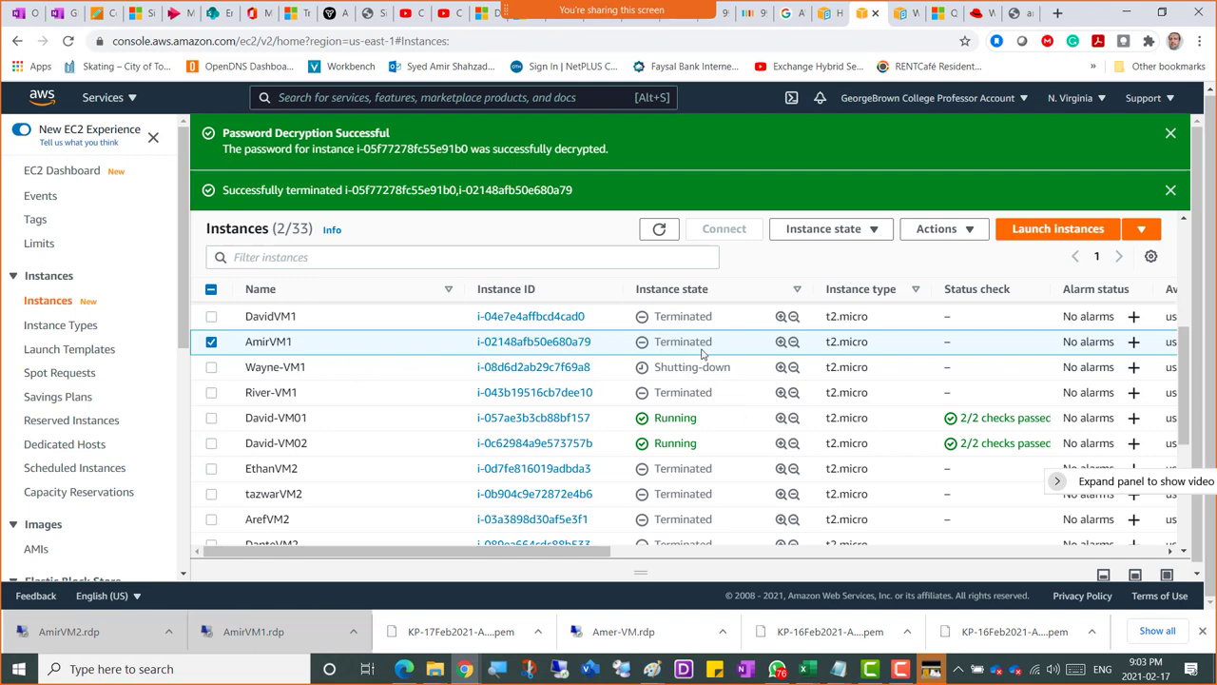
scroll(702, 385, "down", 2)
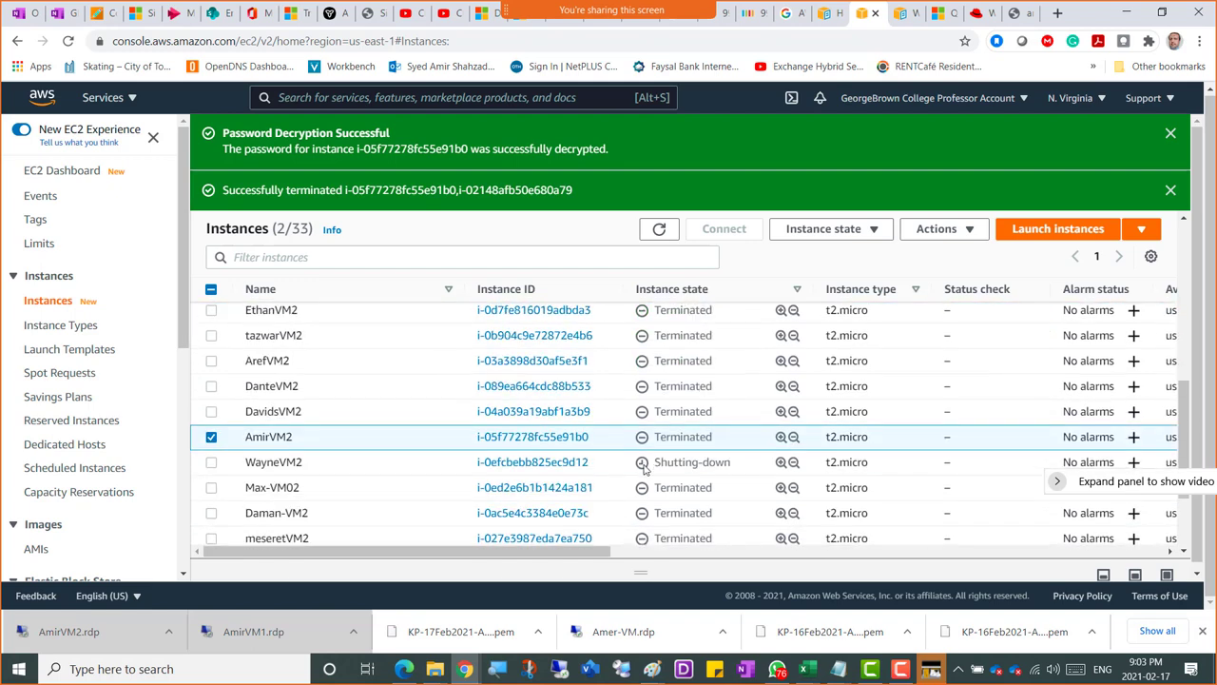
scroll(759, 415, "up", 2)
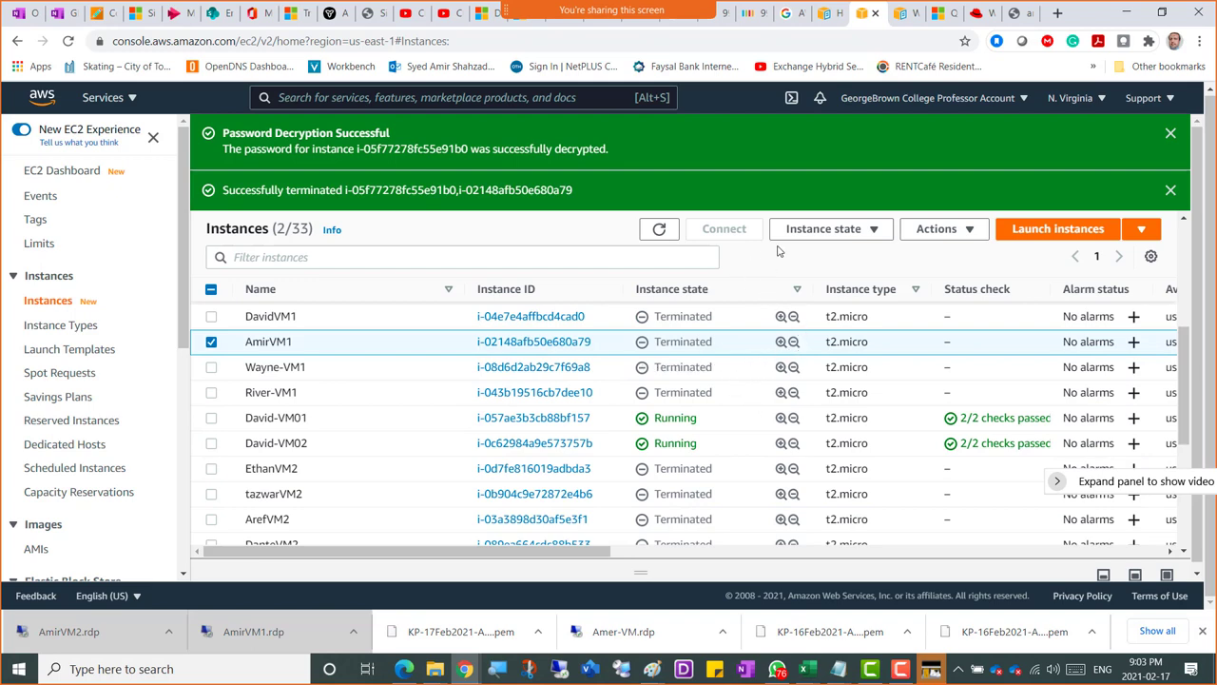
left_click(659, 229)
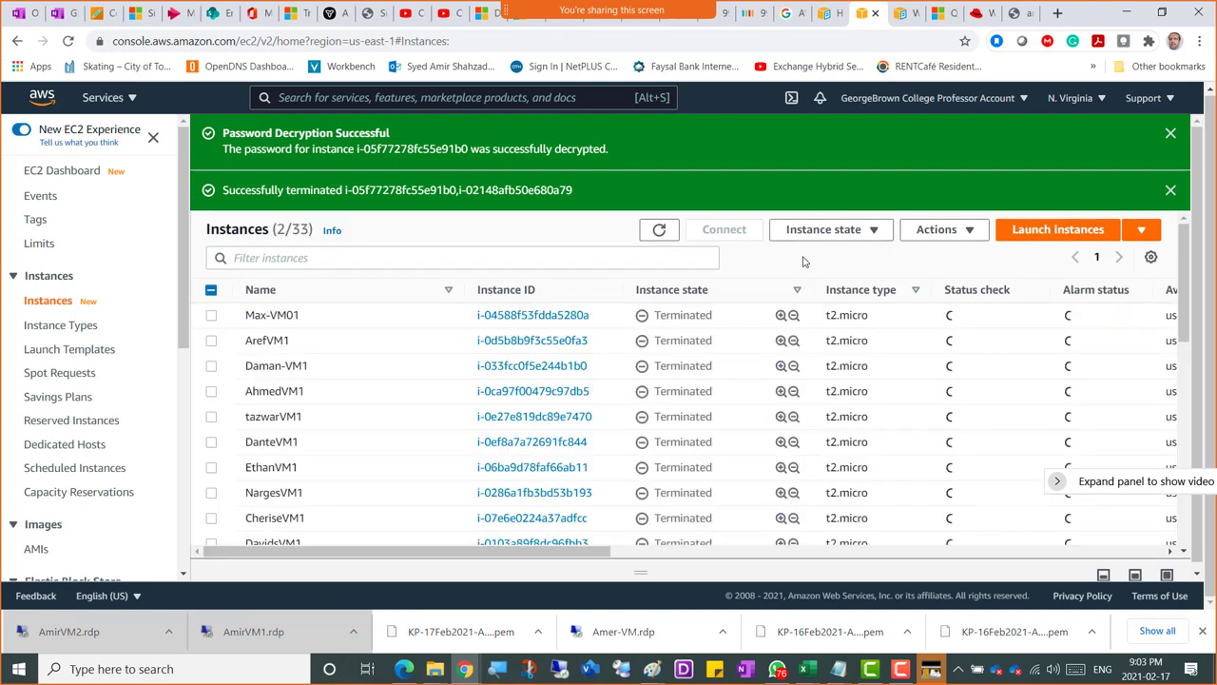
scroll(684, 418, "down", 6)
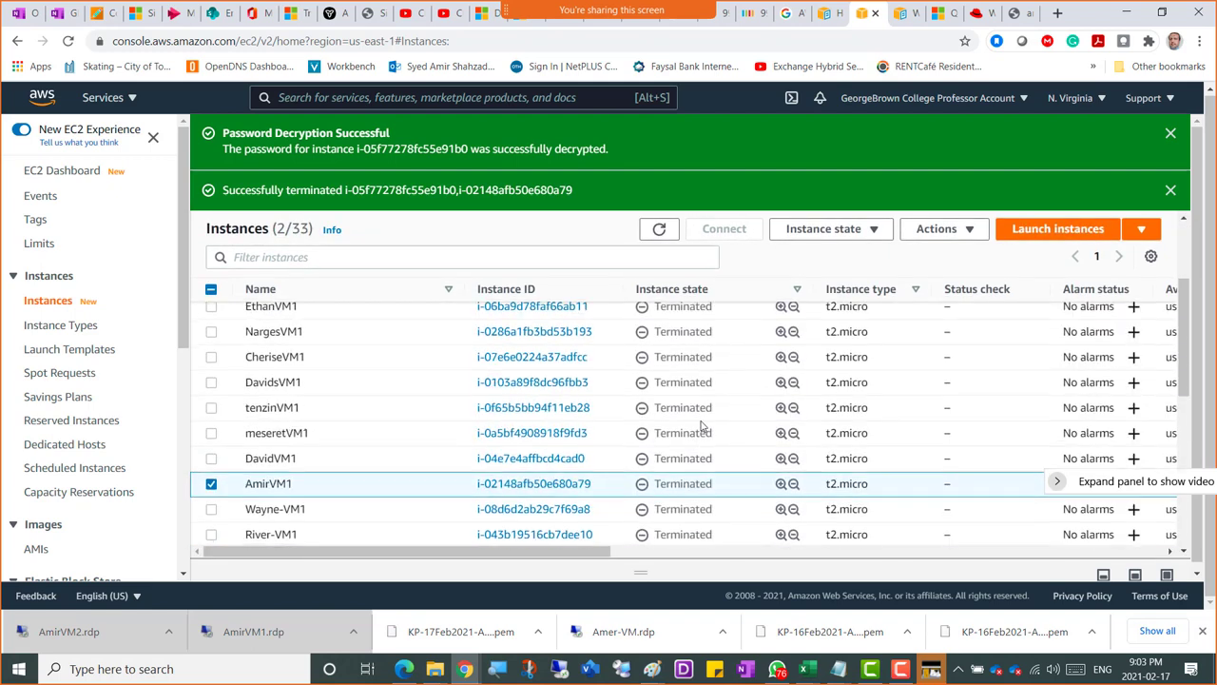
scroll(701, 427, "down", 2)
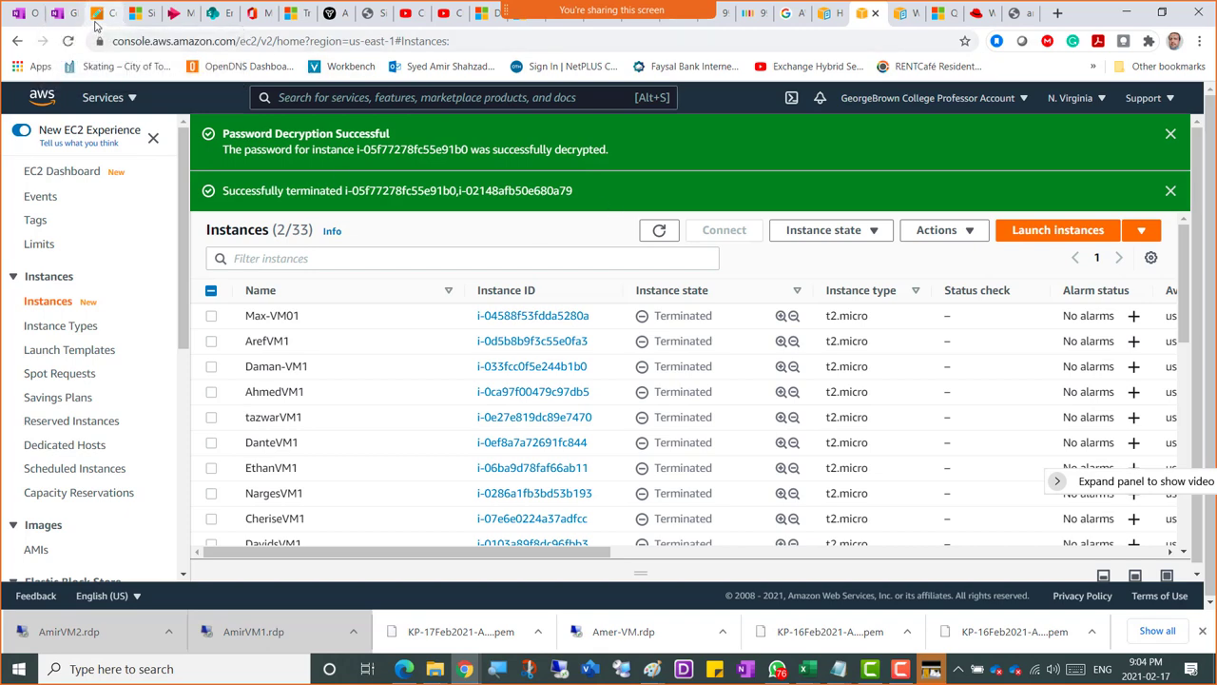
left_click(95, 26)
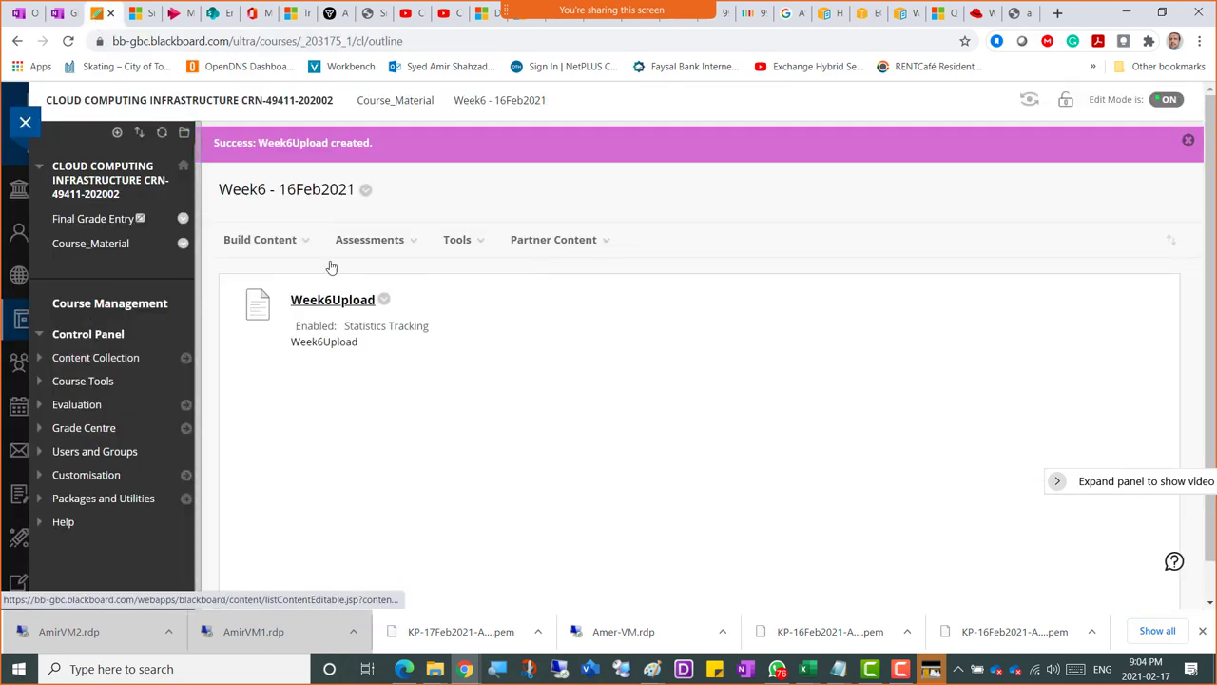
left_click(286, 241)
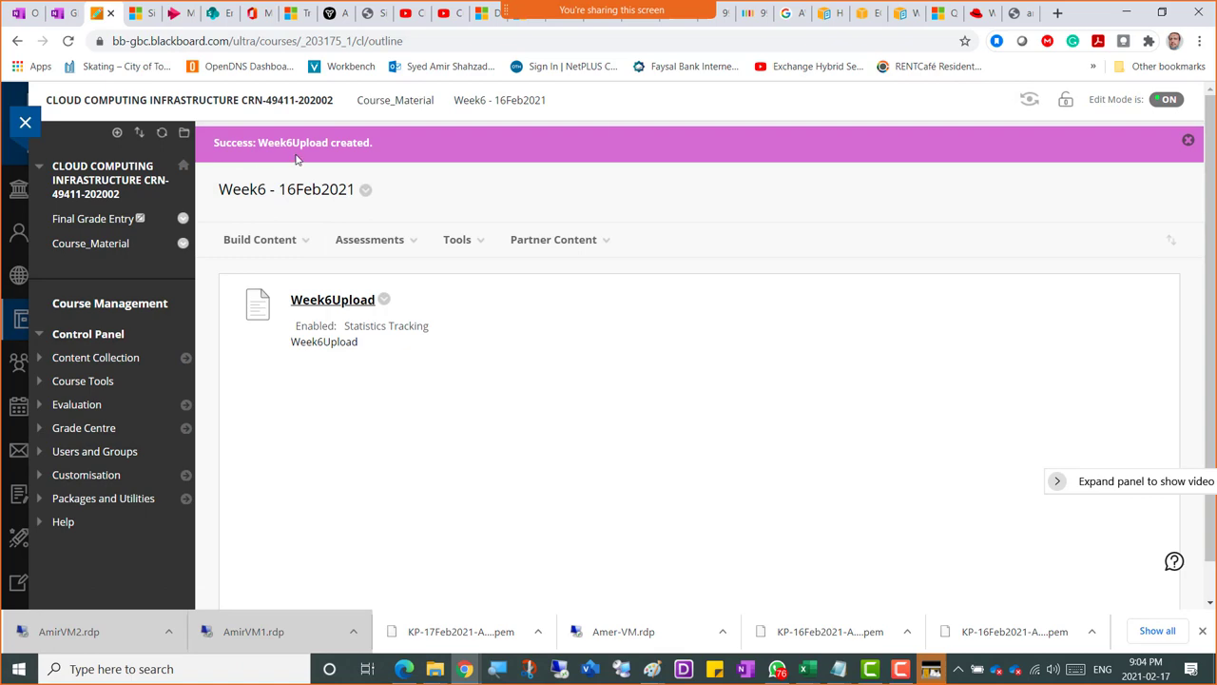
left_click(26, 126)
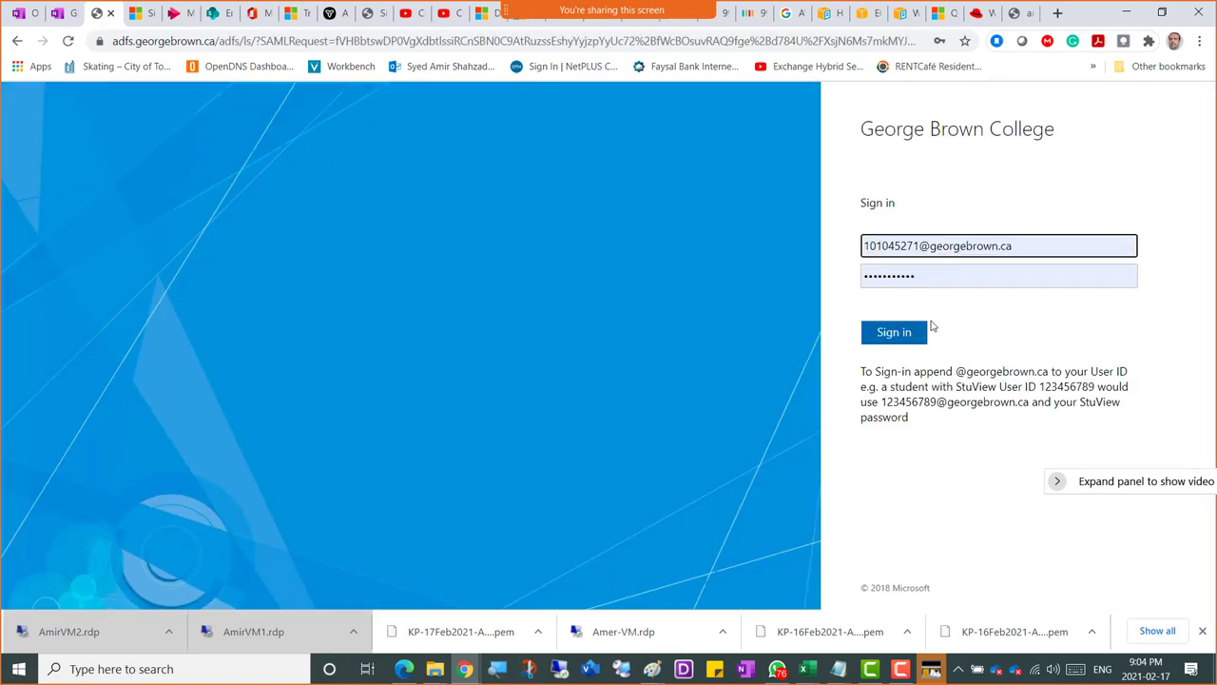
left_click(909, 335)
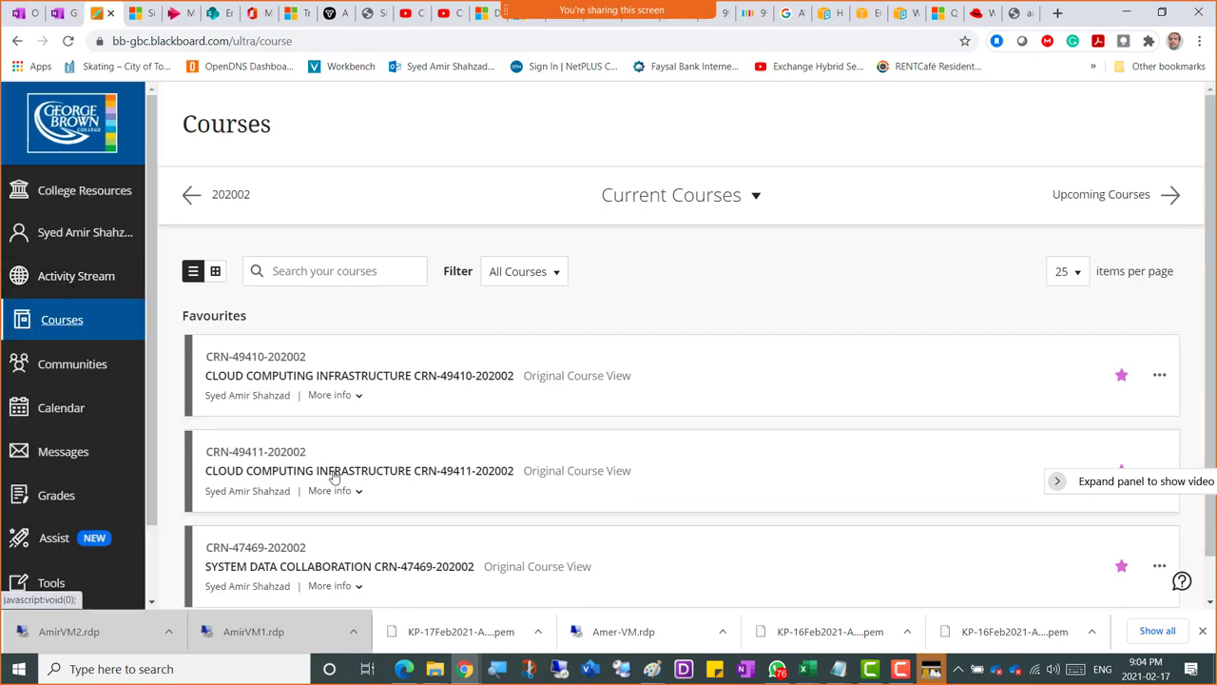
left_click(471, 379)
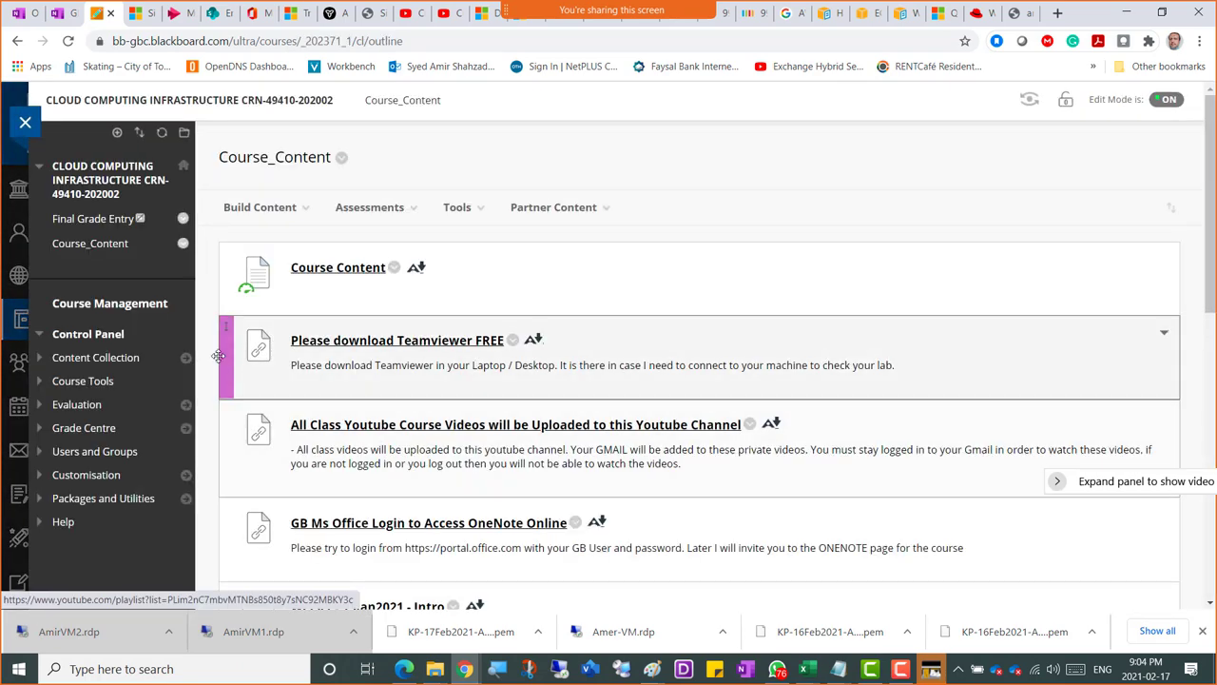
- Copy the Week5 - 10Feb2021 folder name from its edit page, then cancel without saving
scroll(428, 471, "down", 5)
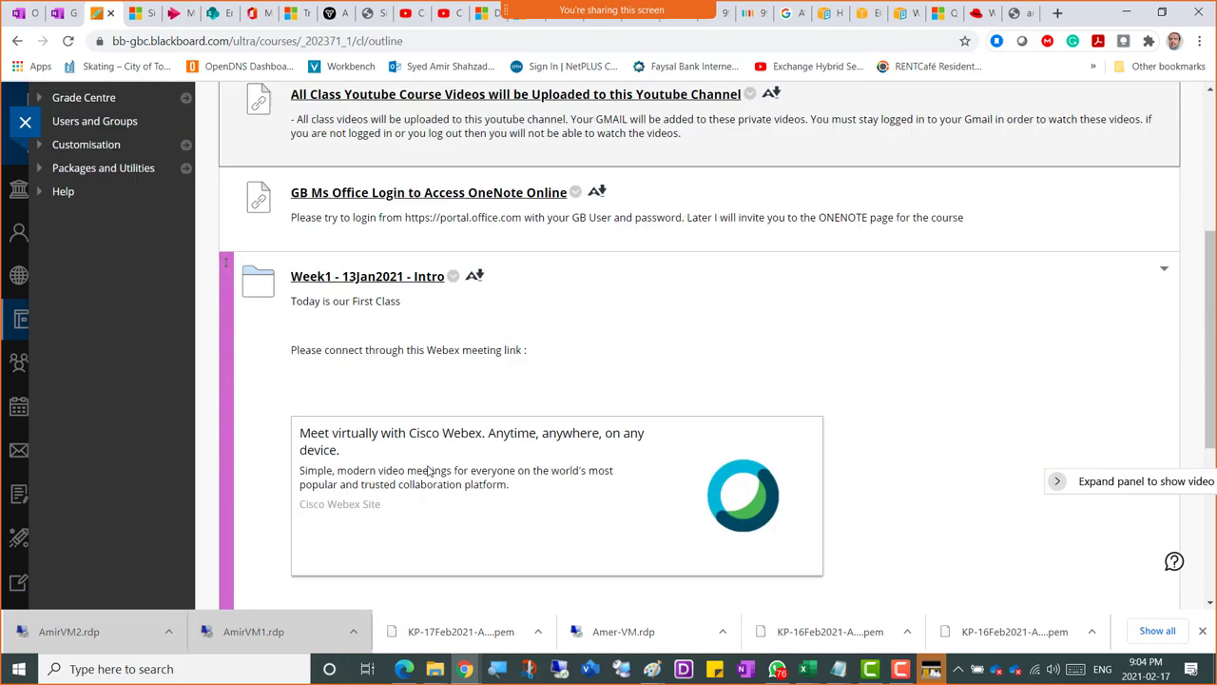
scroll(428, 471, "down", 2)
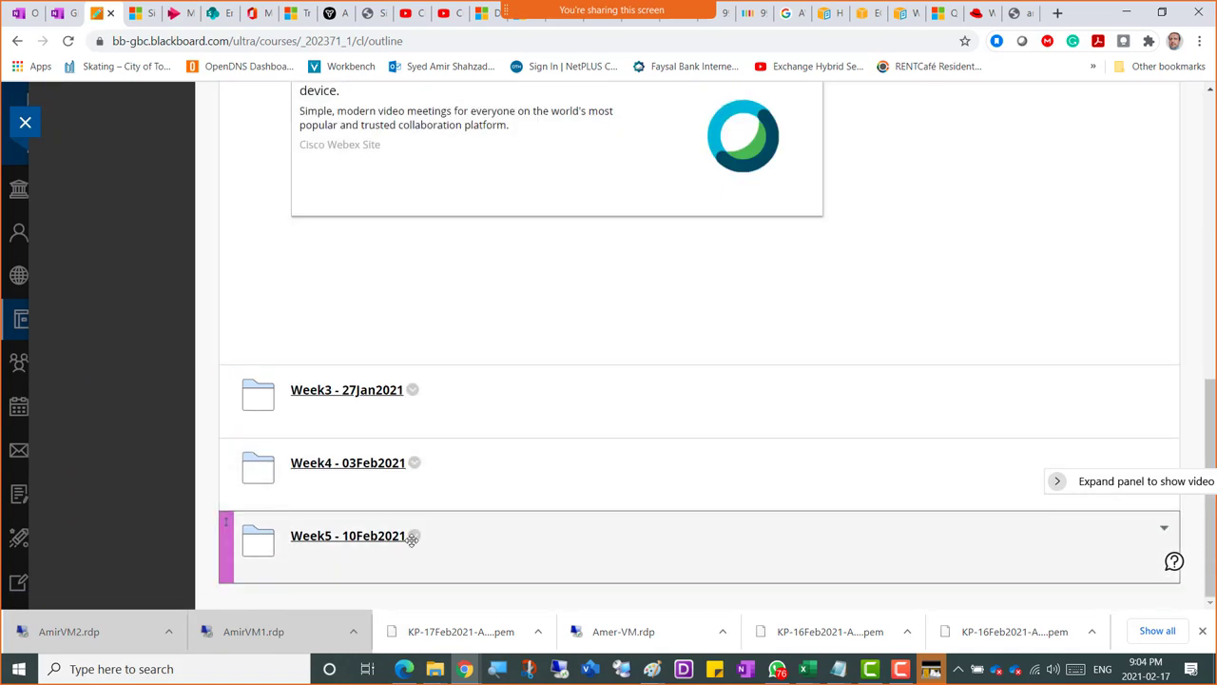
left_click(415, 538)
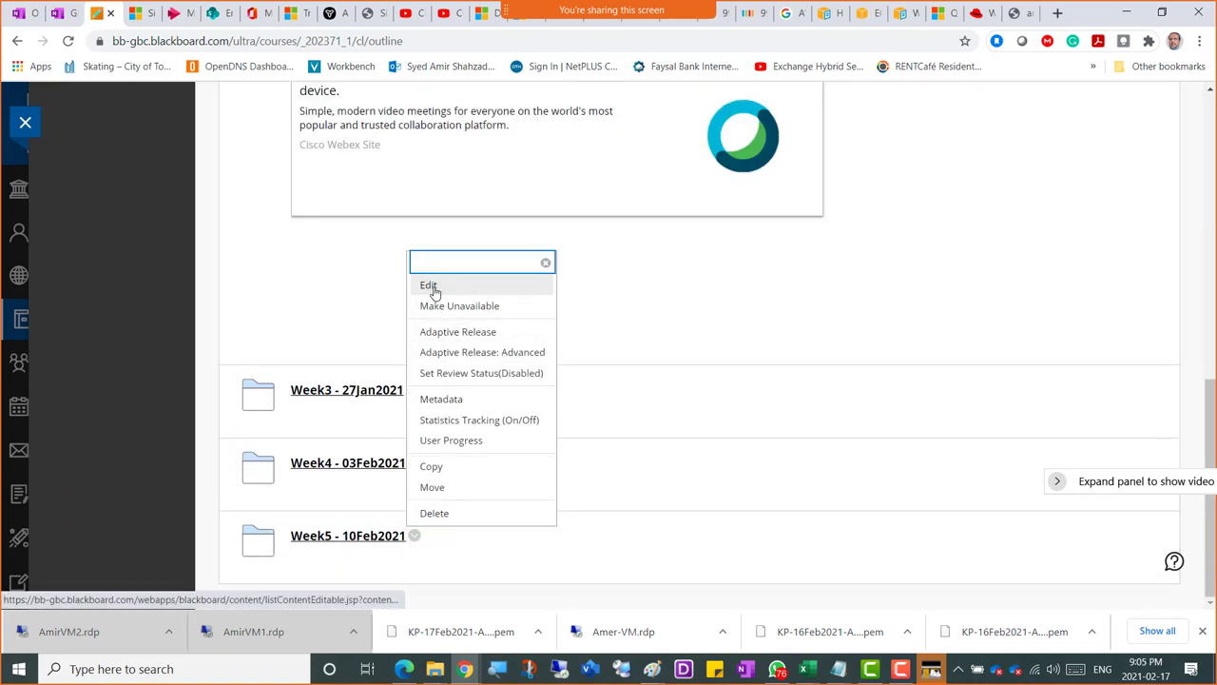
left_click(434, 288)
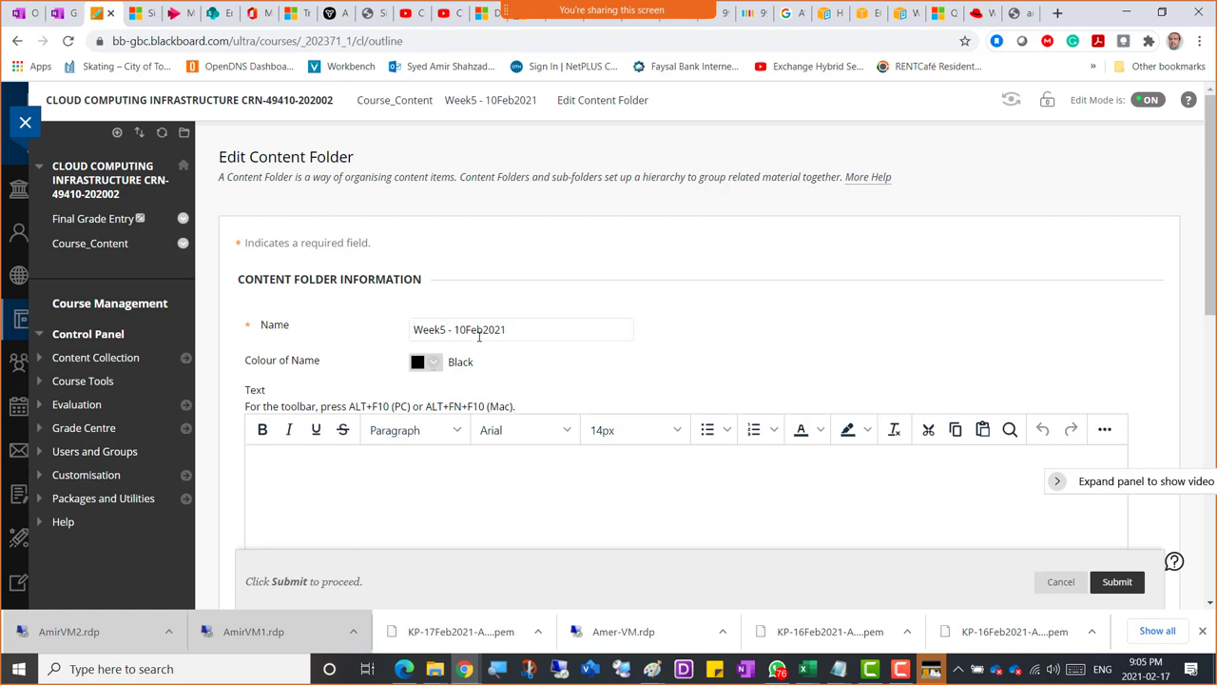
left_click_drag(522, 330, 396, 335)
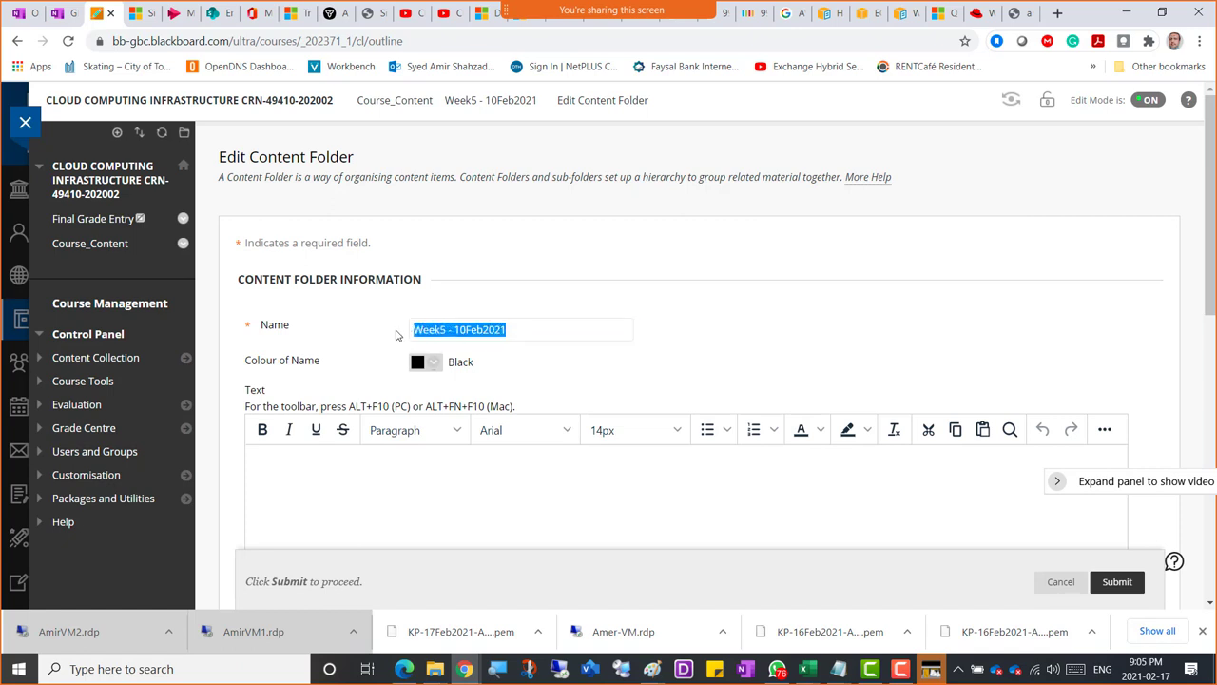
left_click(1061, 581)
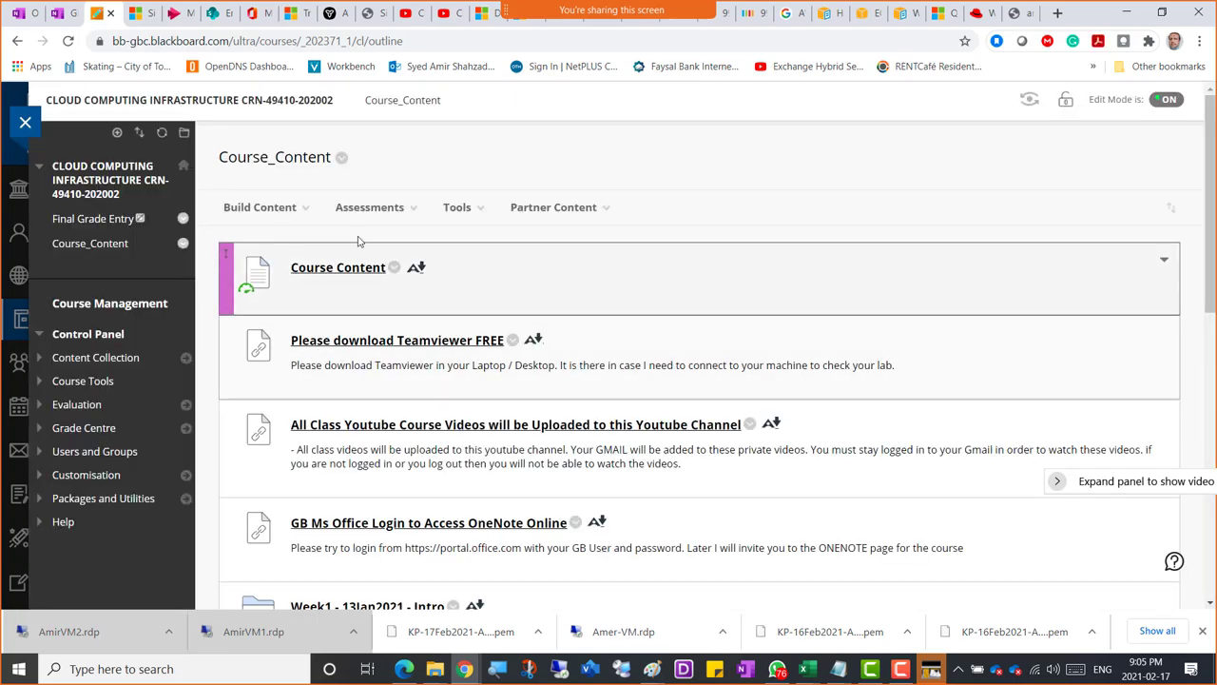
- Create a content folder named 'Week6 - 17Feb2021' from the pasted name and submit it
left_click(260, 206)
left_click(376, 272)
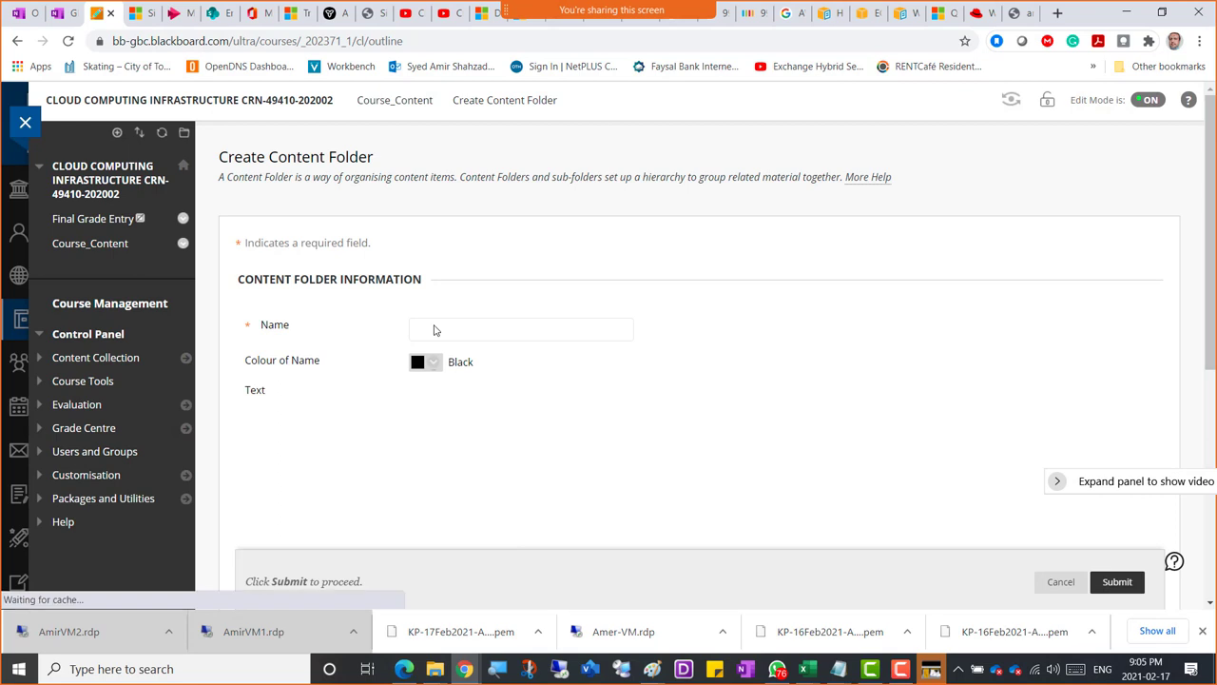
left_click(434, 330)
type("Week6 - 10Feb2021")
left_click_drag(440, 330, 446, 330)
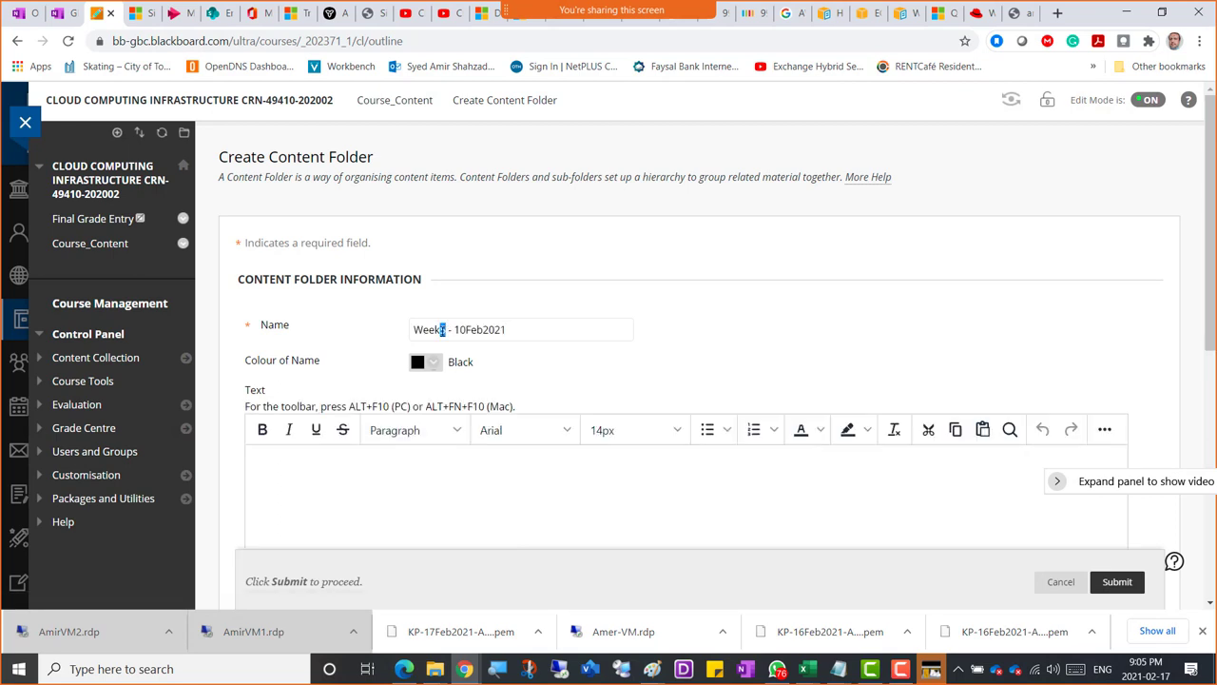
type("6 - 17")
left_click(1118, 583)
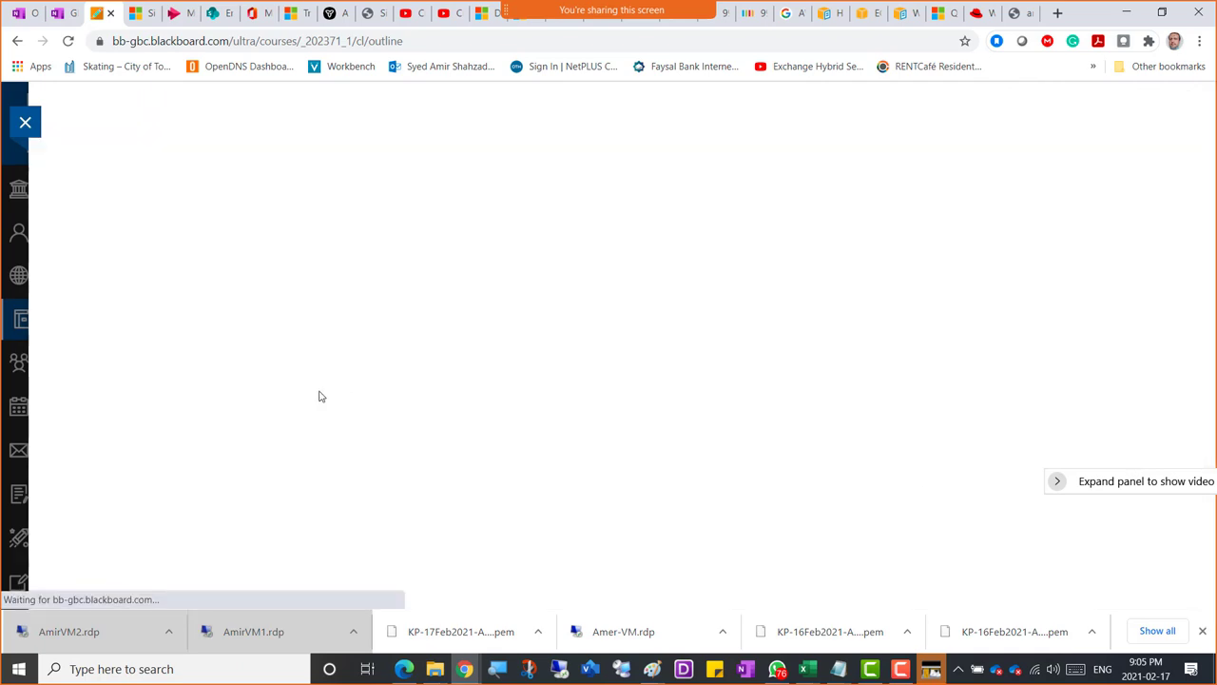
scroll(342, 380, "down", 5)
scroll(352, 378, "down", 4)
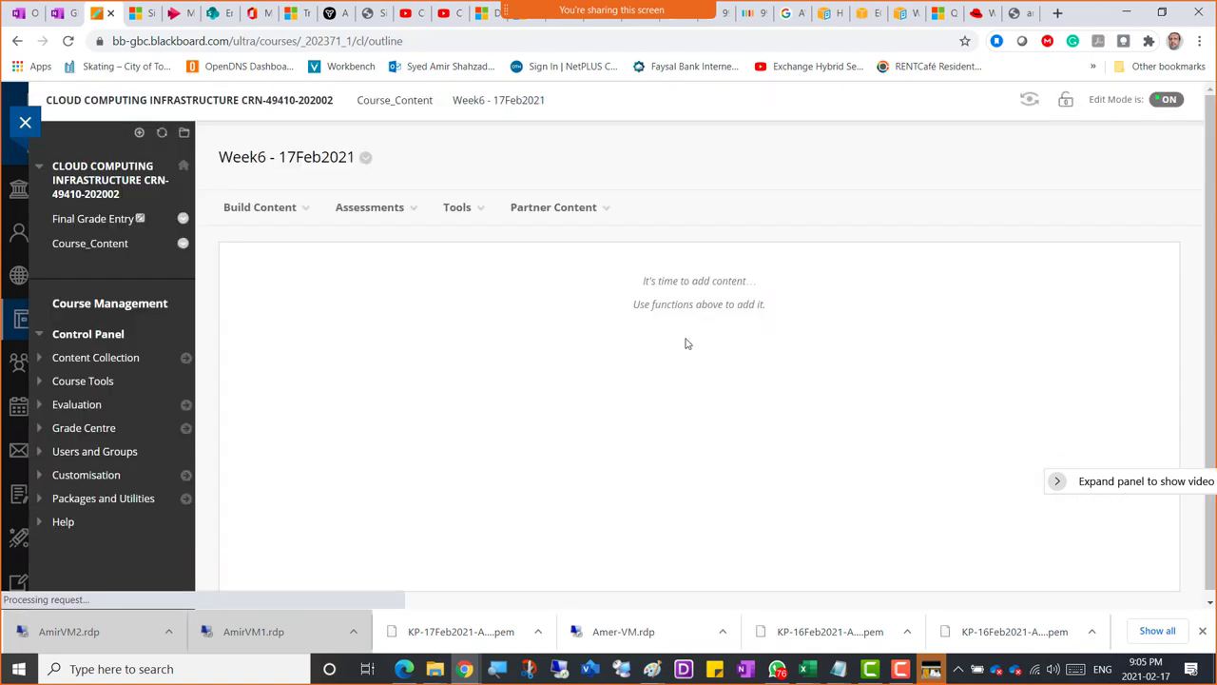
- Start a new assignment named Week6Upload, with Week6Upload also as its instructions
left_click(409, 211)
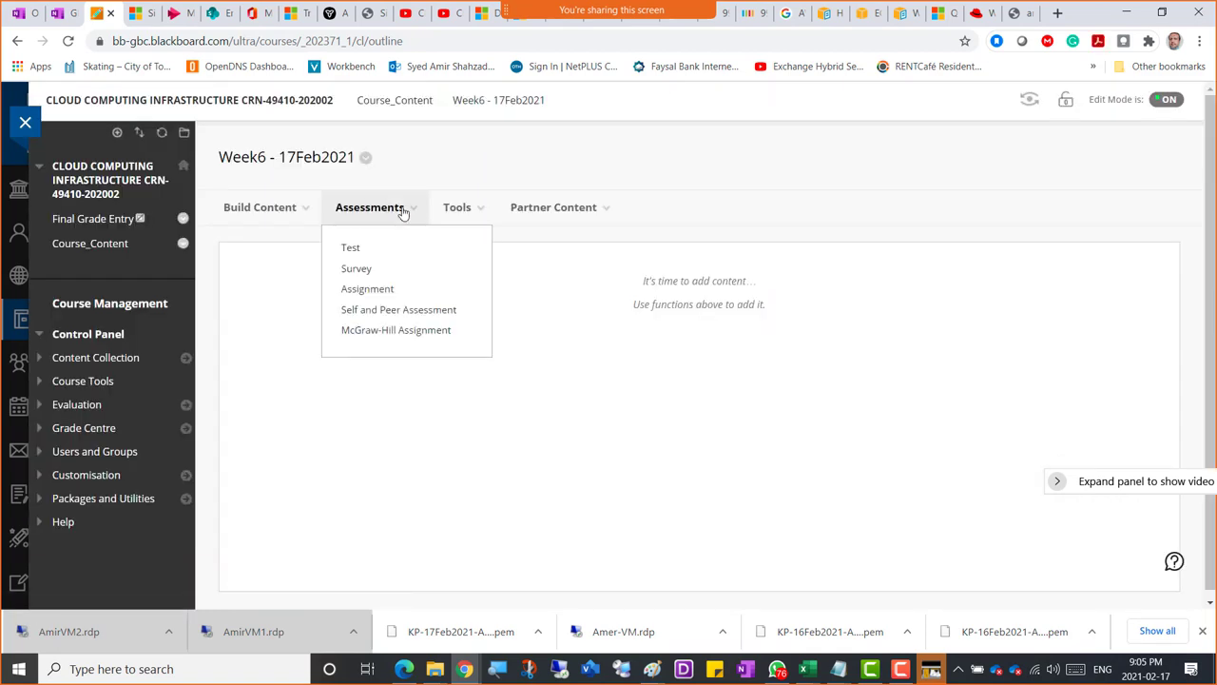
left_click(379, 292)
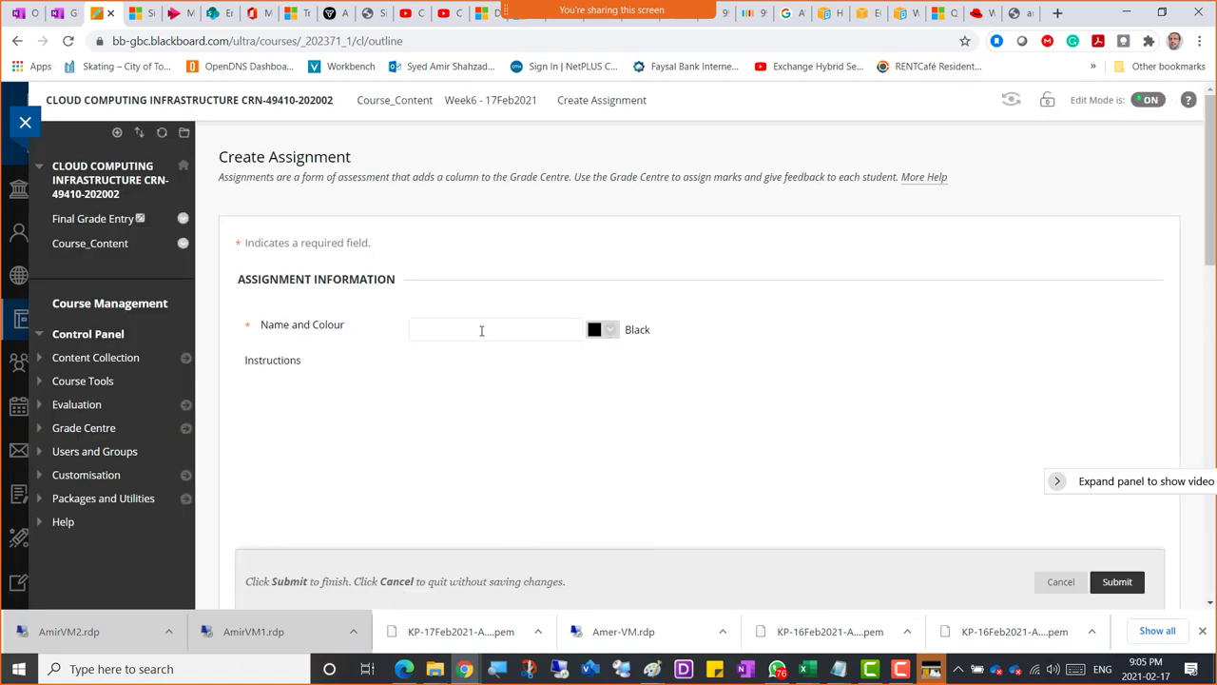
type("Week6")
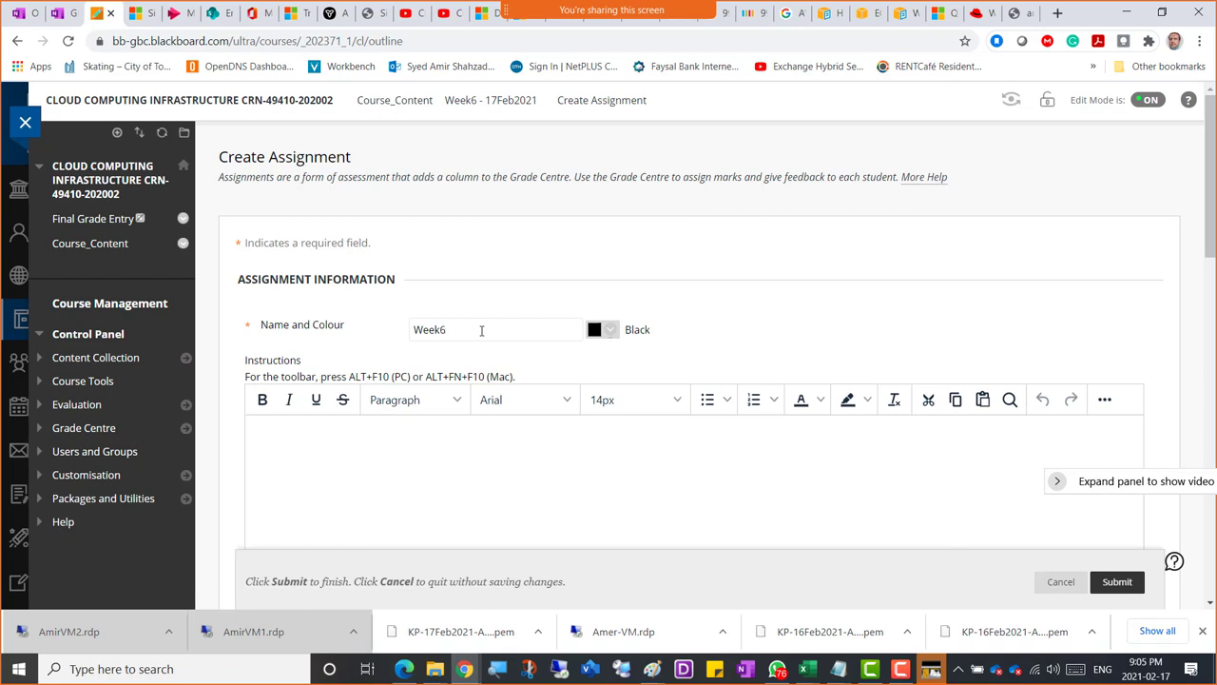
type("Upload")
double_click(484, 330)
key("ctrl+c")
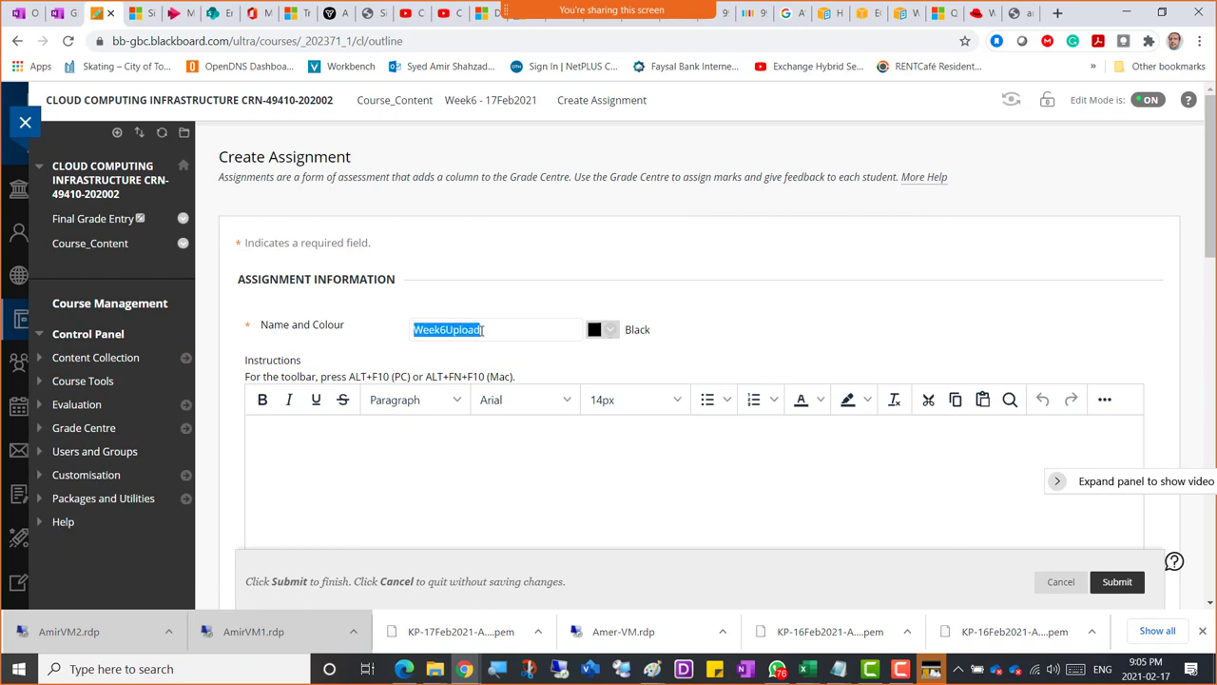
left_click(412, 451)
key("ctrl+v")
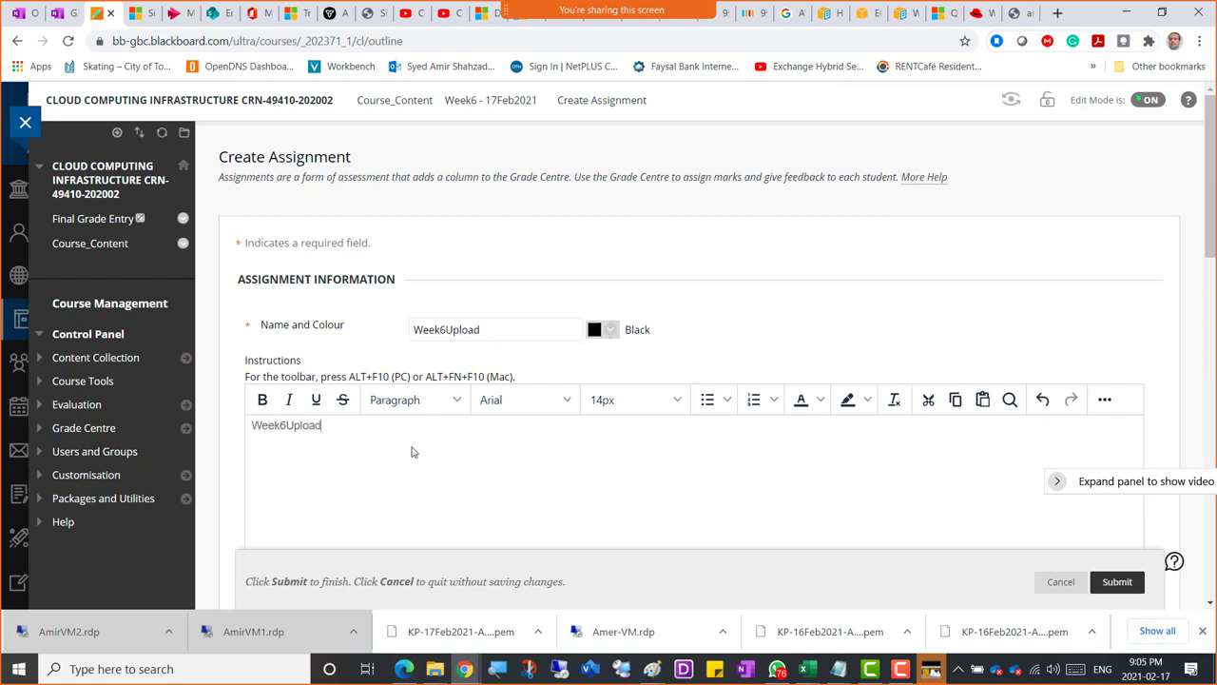
- Set the due date to 17/02/2021 and the points possible to 4
scroll(1172, 413, "down", 4)
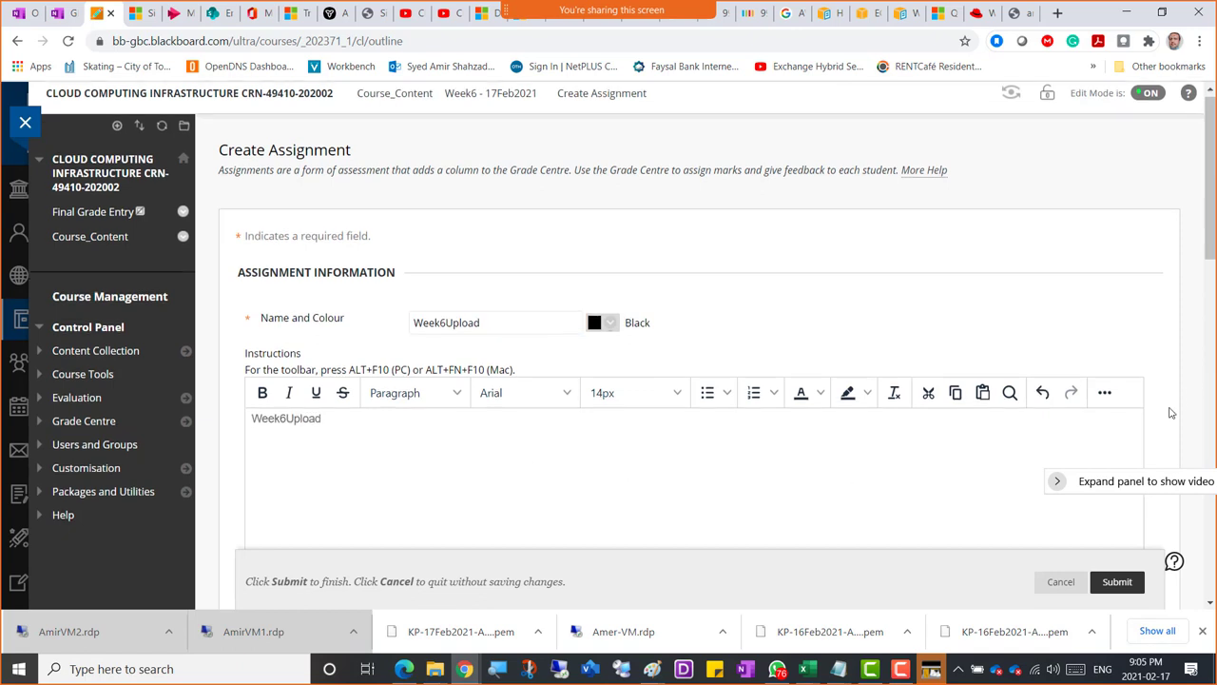
scroll(1172, 413, "down", 3)
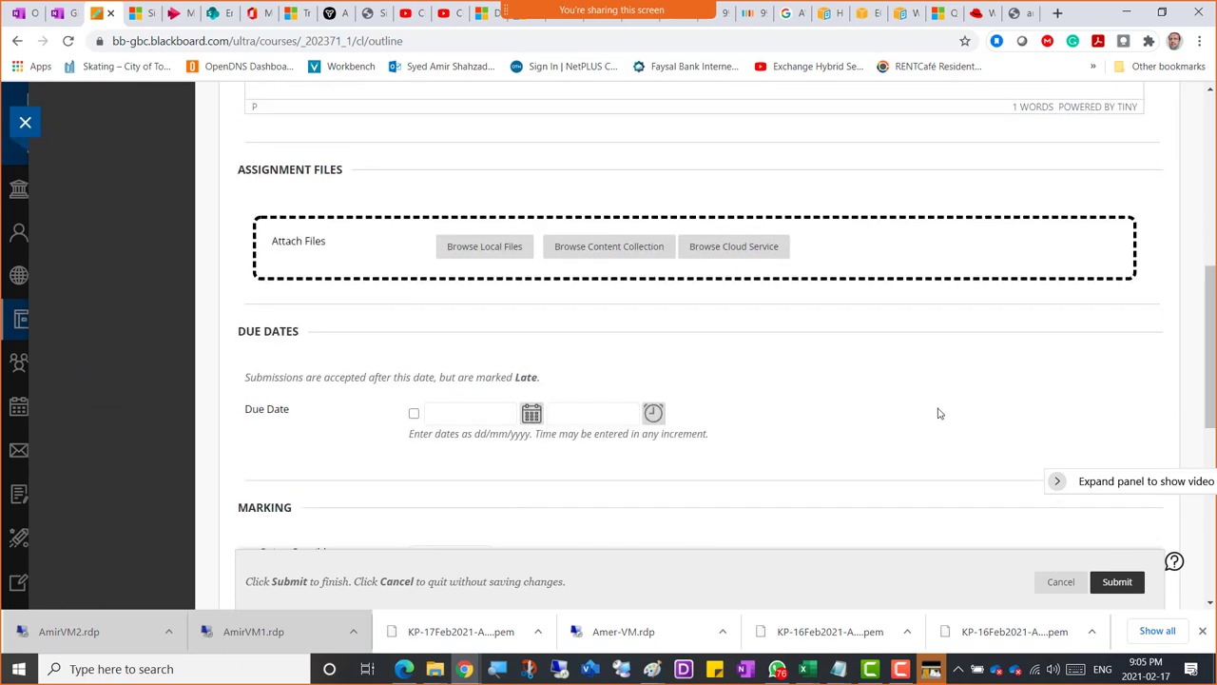
left_click(527, 415)
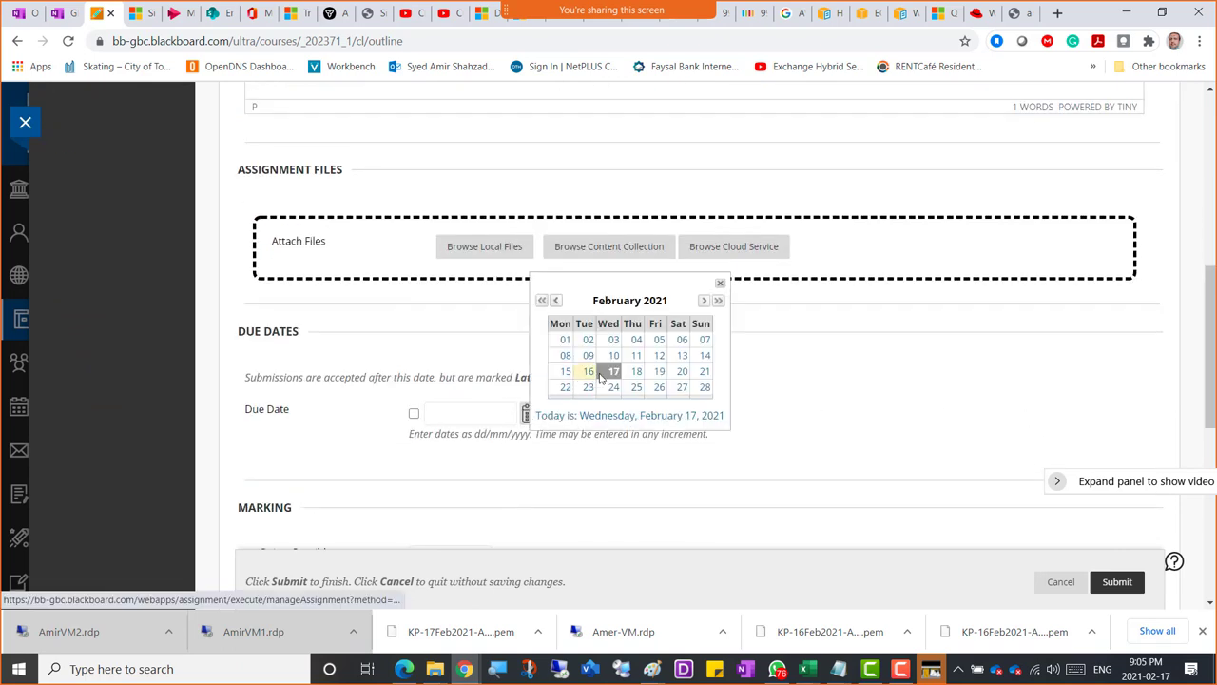
left_click(613, 371)
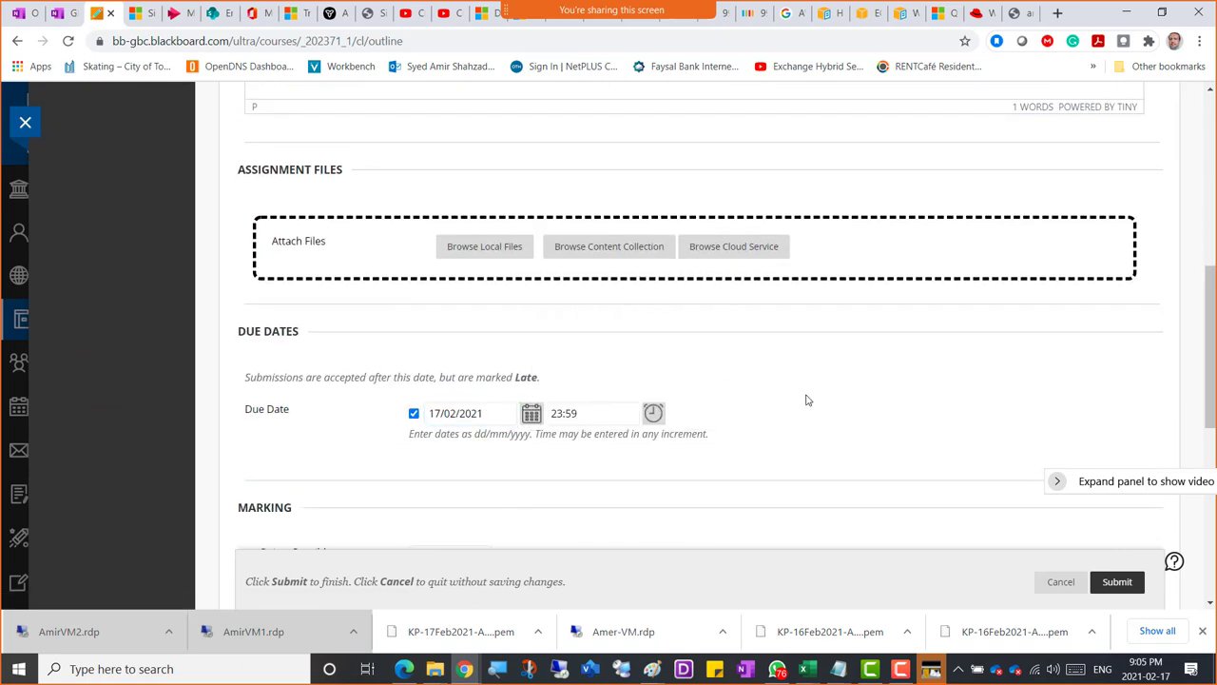
scroll(804, 400, "down", 3)
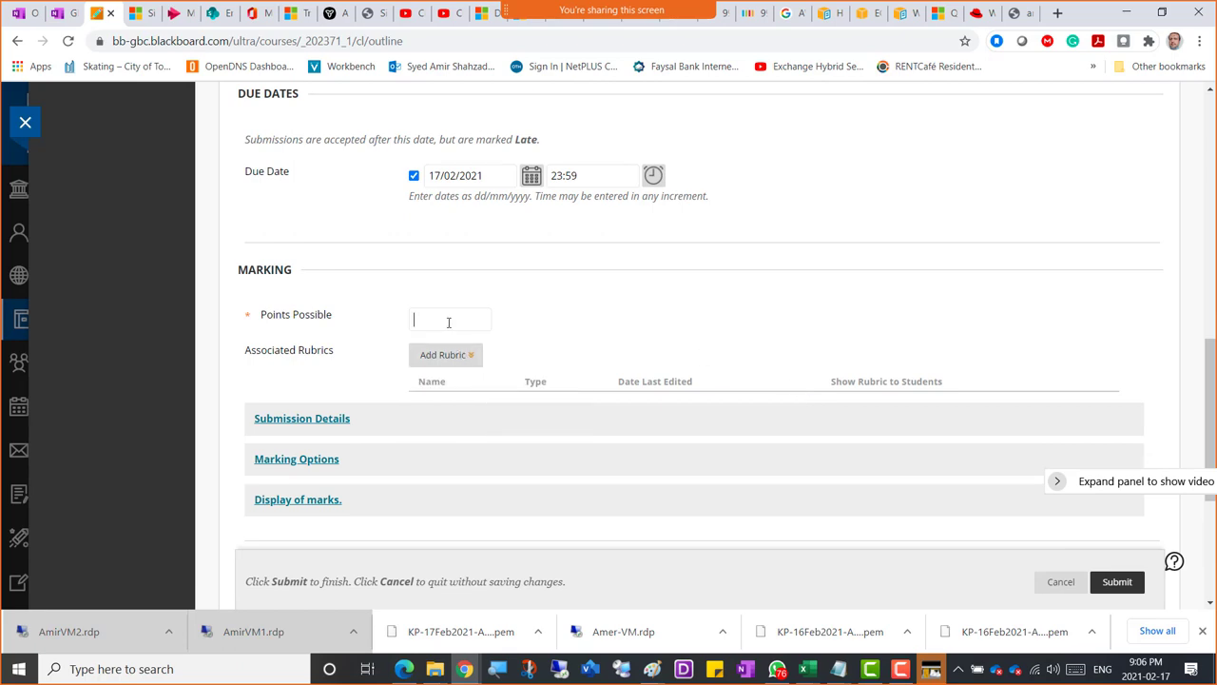
type("4")
scroll(726, 340, "down", 3)
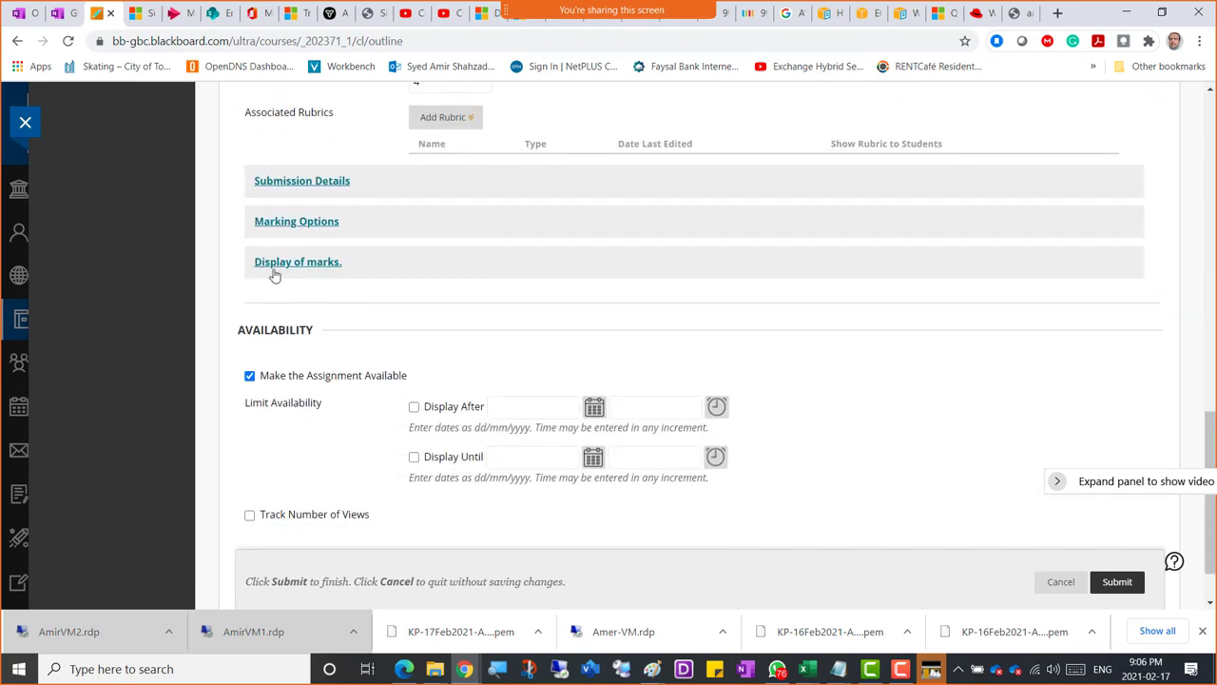
- Allow multiple attempts with a maximum of 2, track number of views, and submit the assignment
left_click(278, 183)
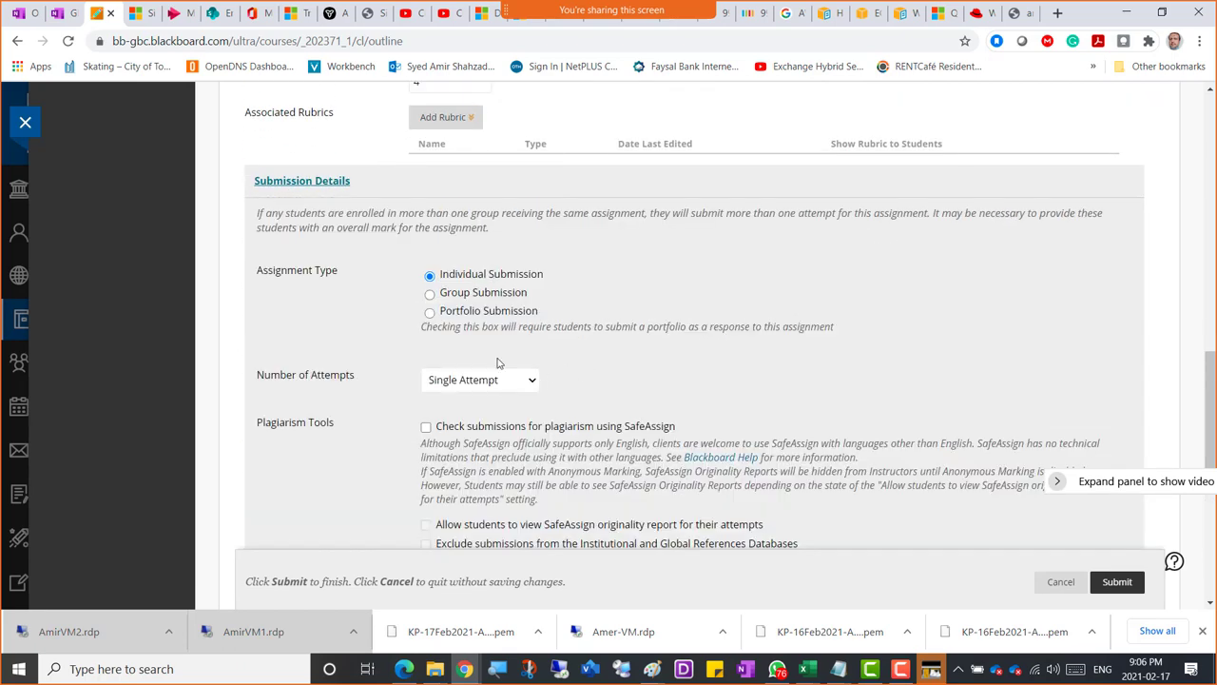
left_click(481, 379)
left_click(472, 414)
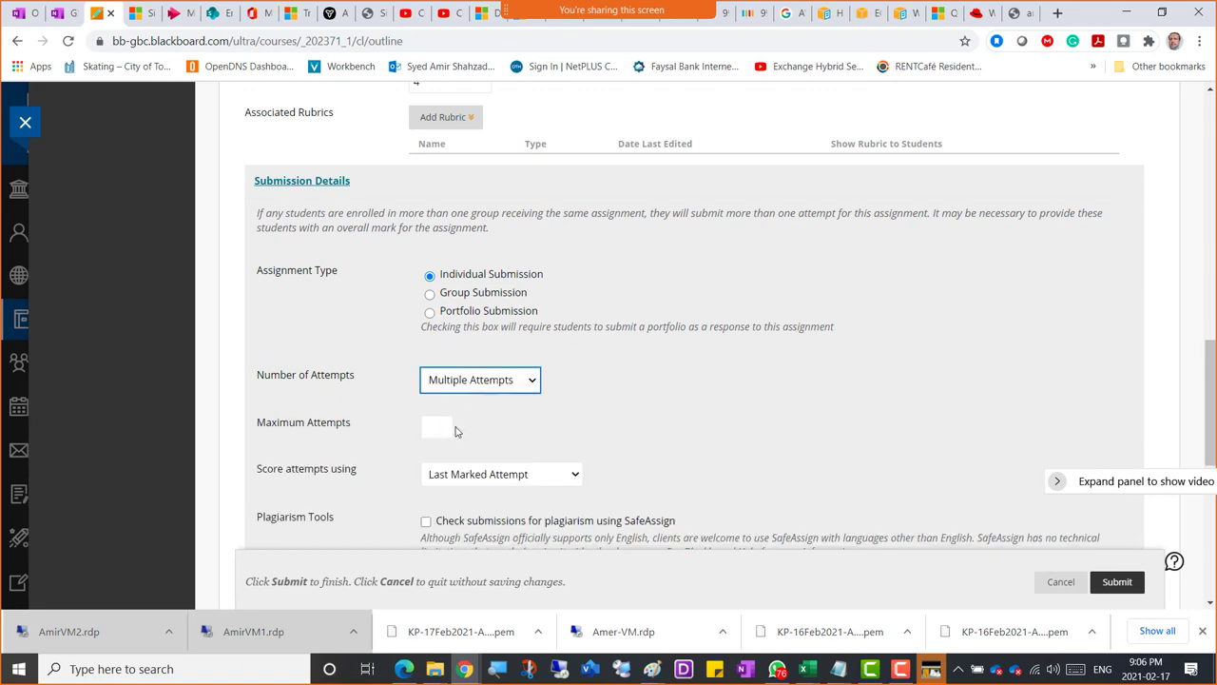
left_click(440, 428)
type("2")
left_click(717, 441)
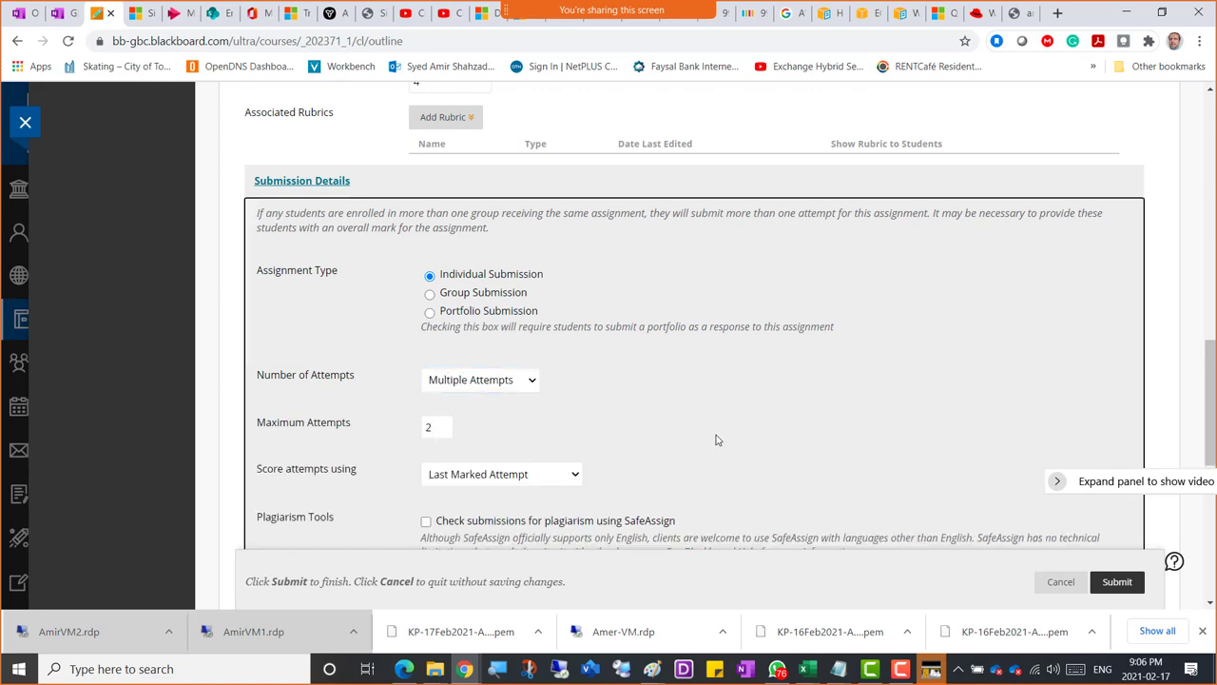
scroll(717, 441, "down", 5)
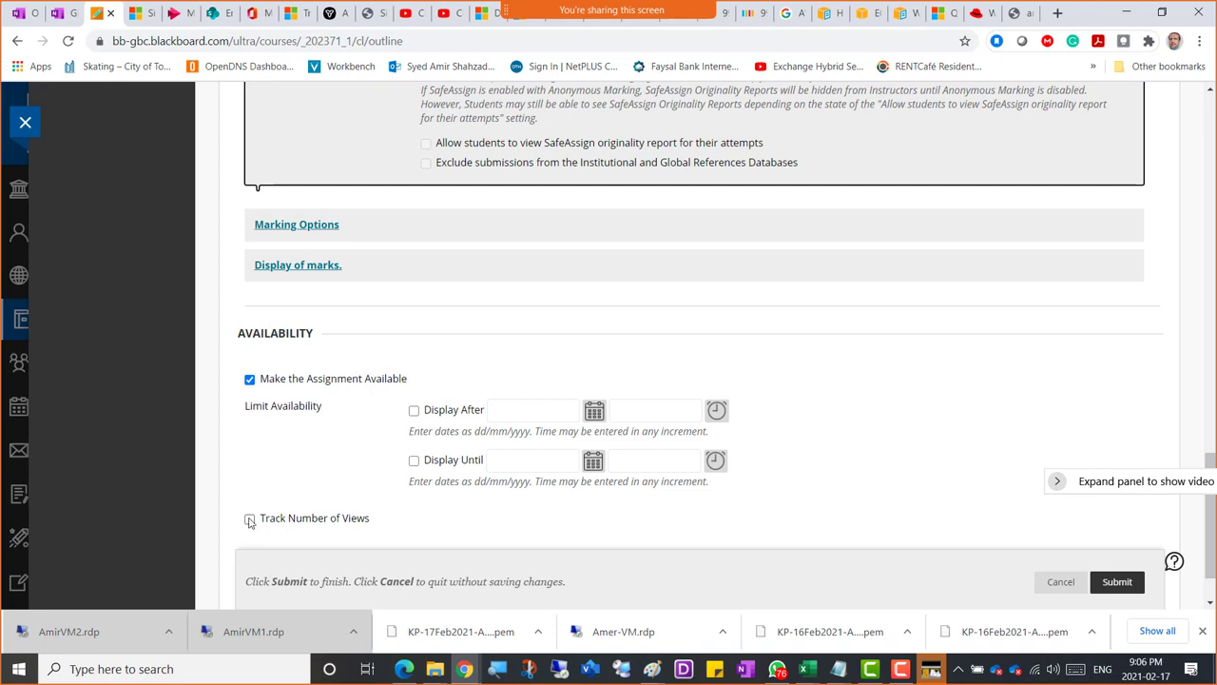
left_click(250, 519)
left_click(1115, 581)
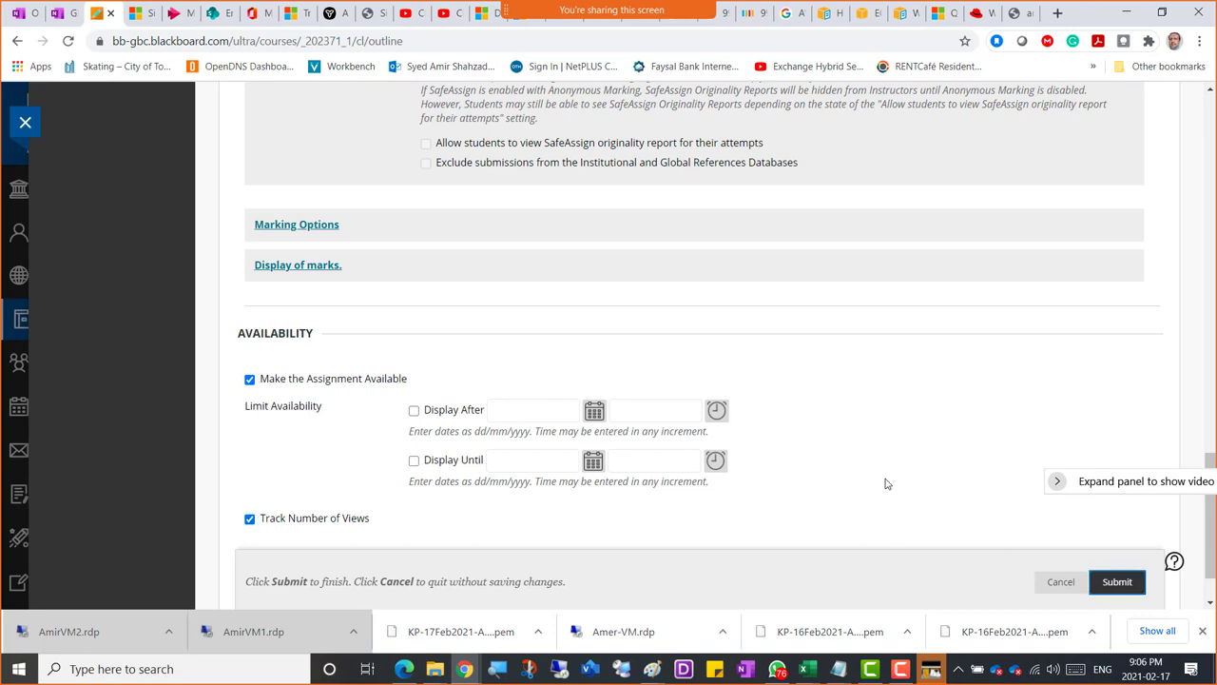